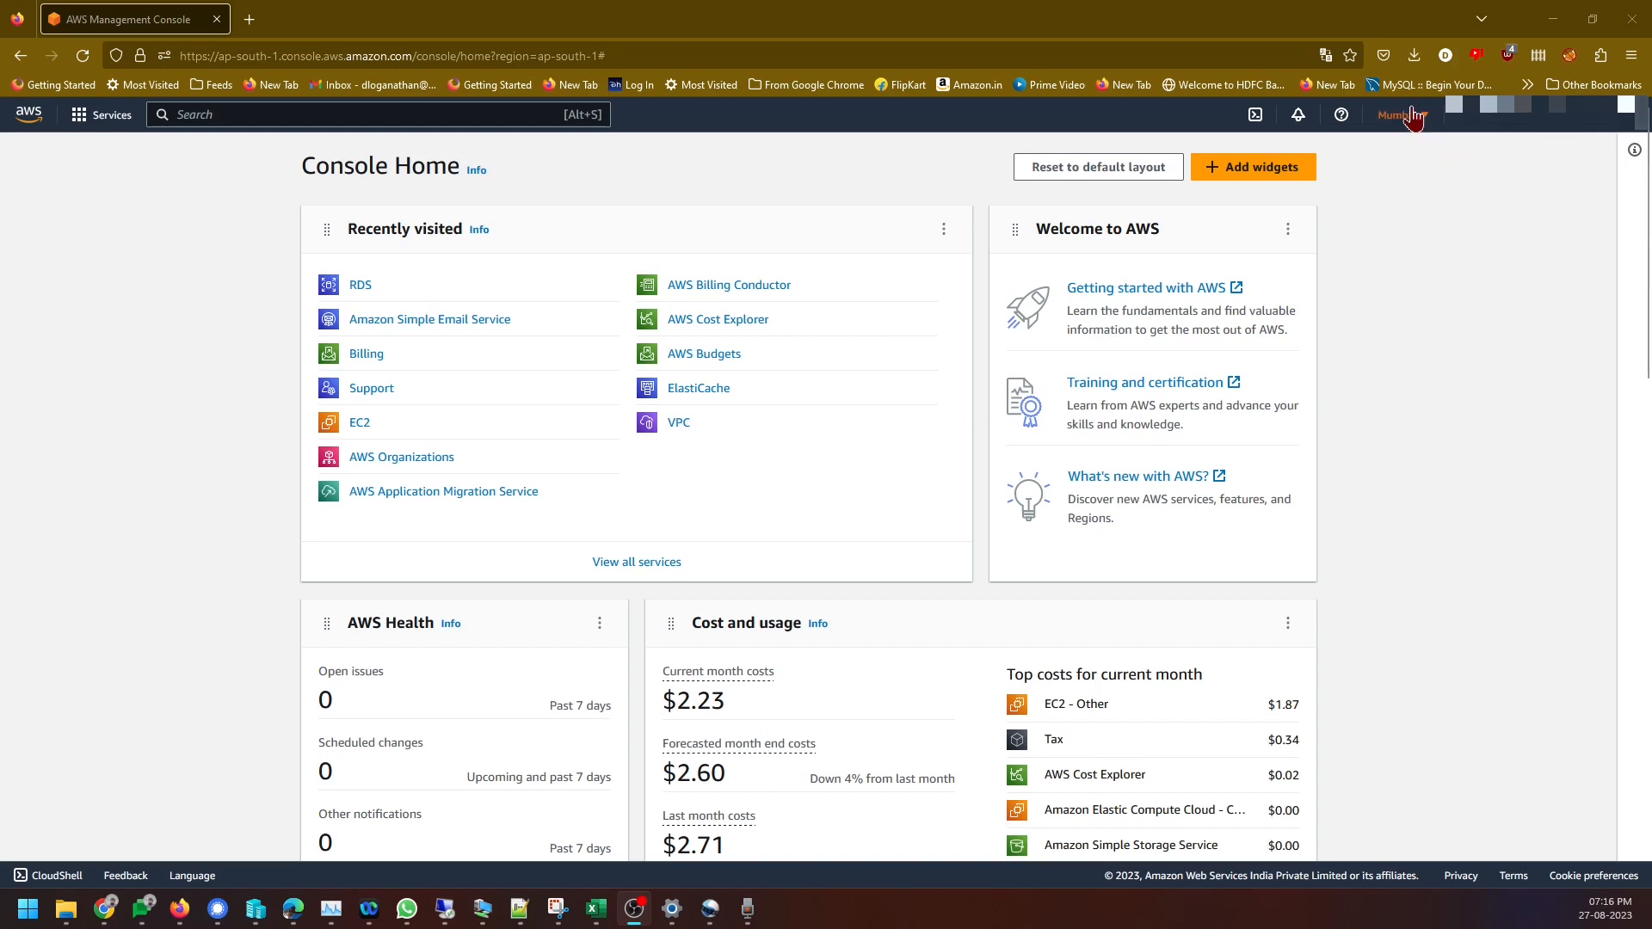
# Open EC2 in the Asia Pacific (Mumbai) region and start launching a new instance
pyautogui.click(1412, 118)
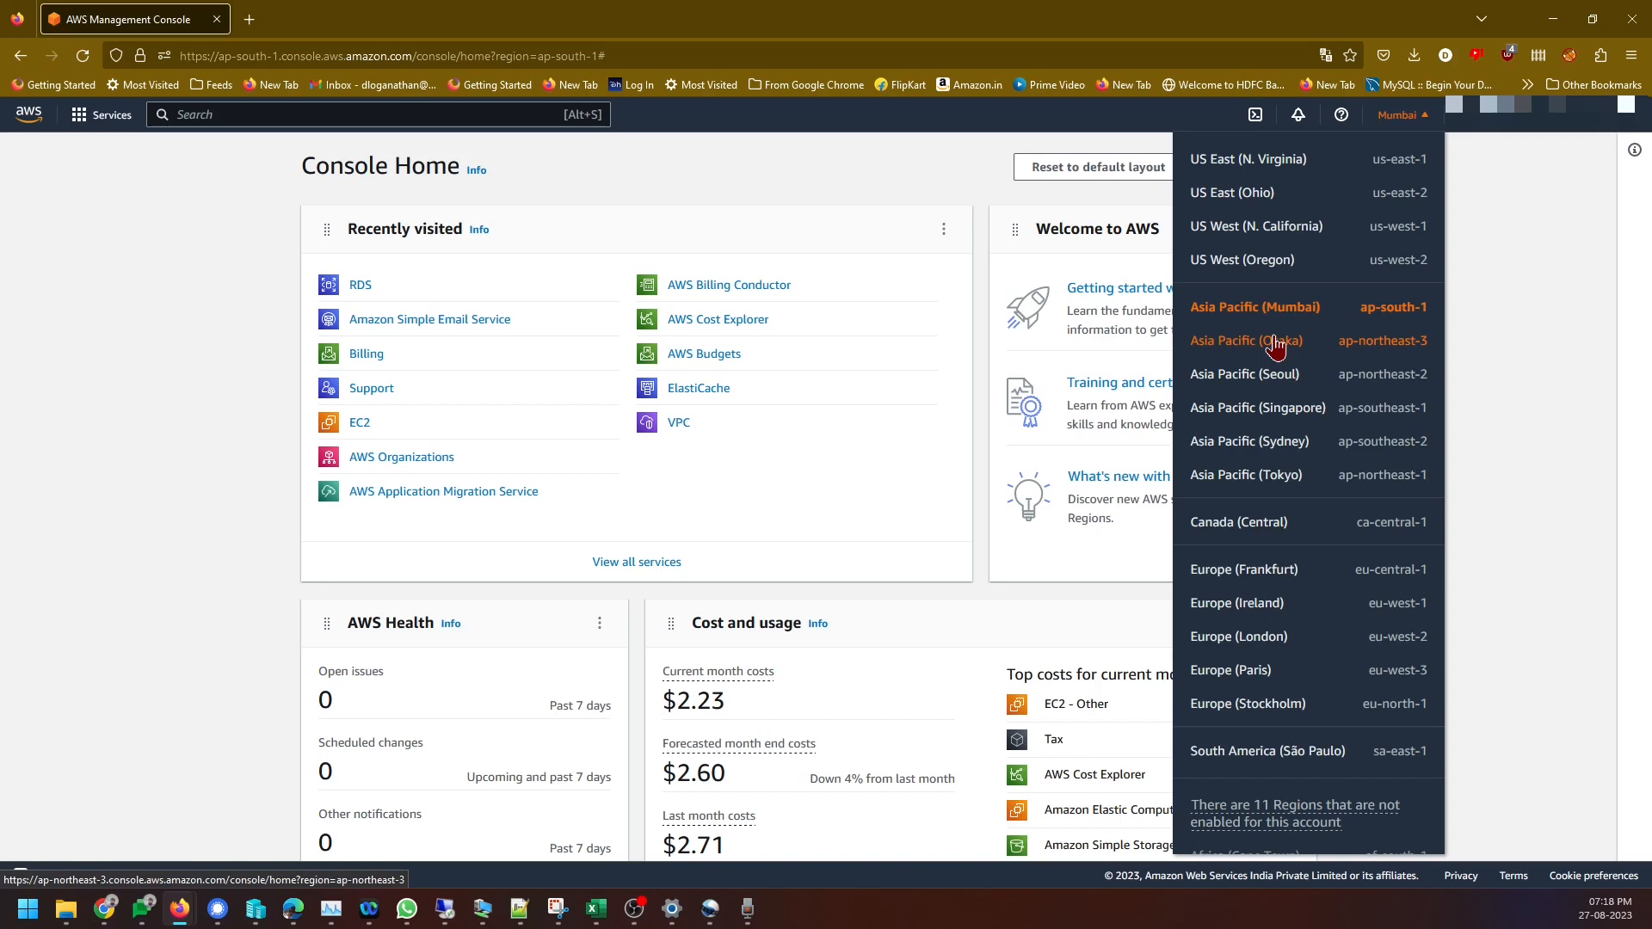
pyautogui.click(357, 427)
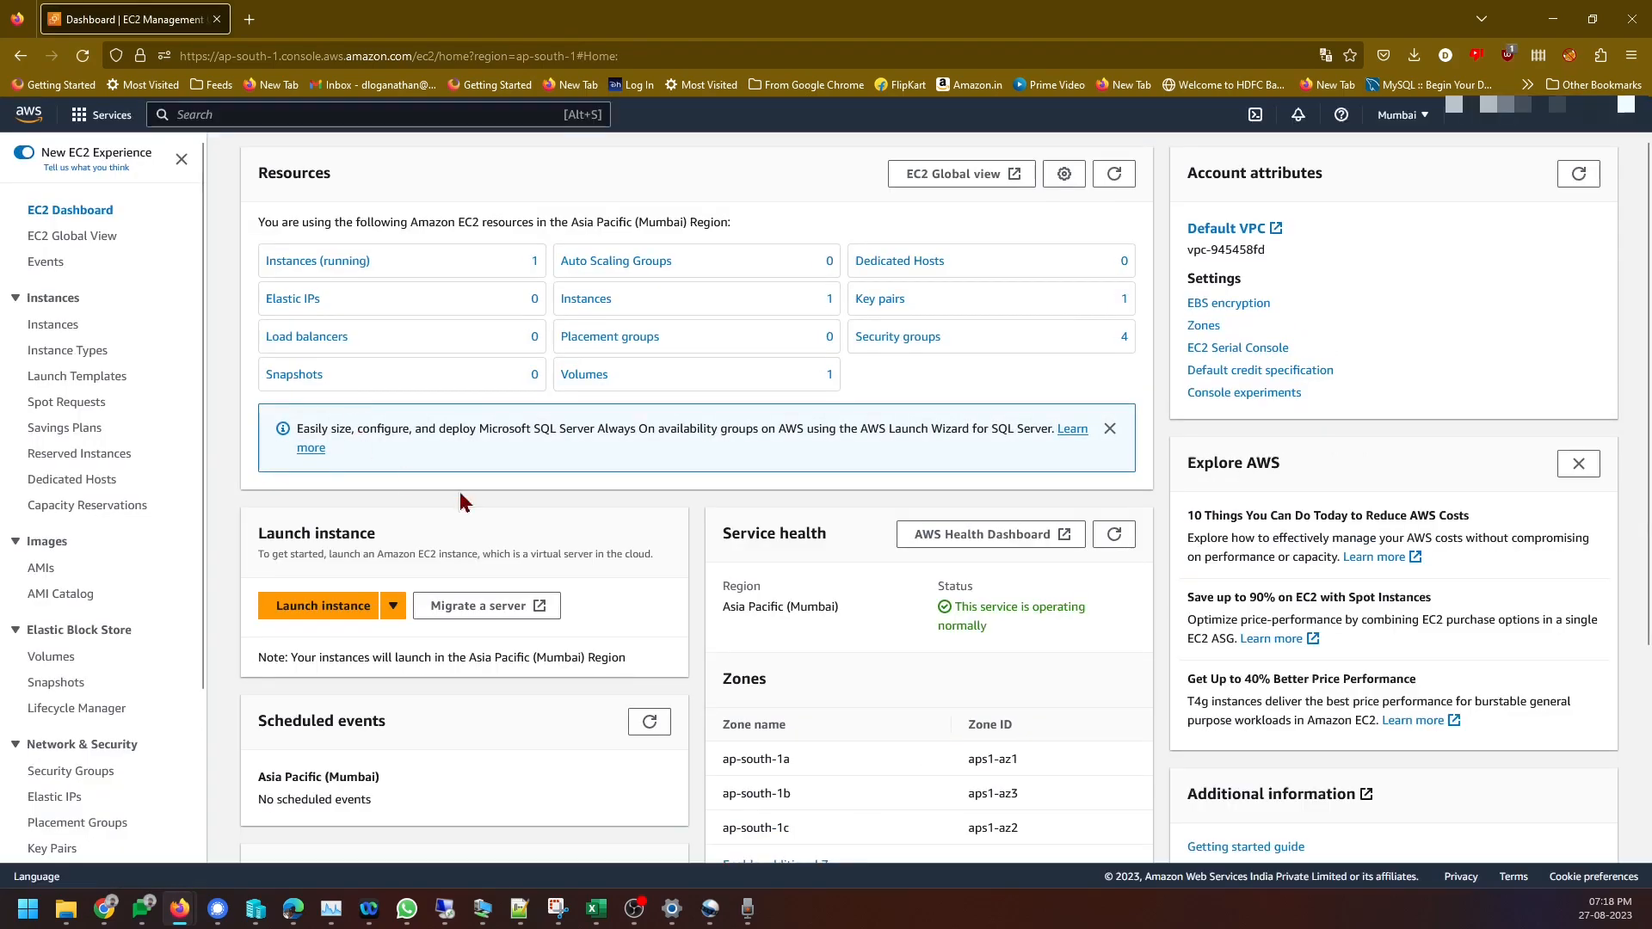
pyautogui.click(320, 607)
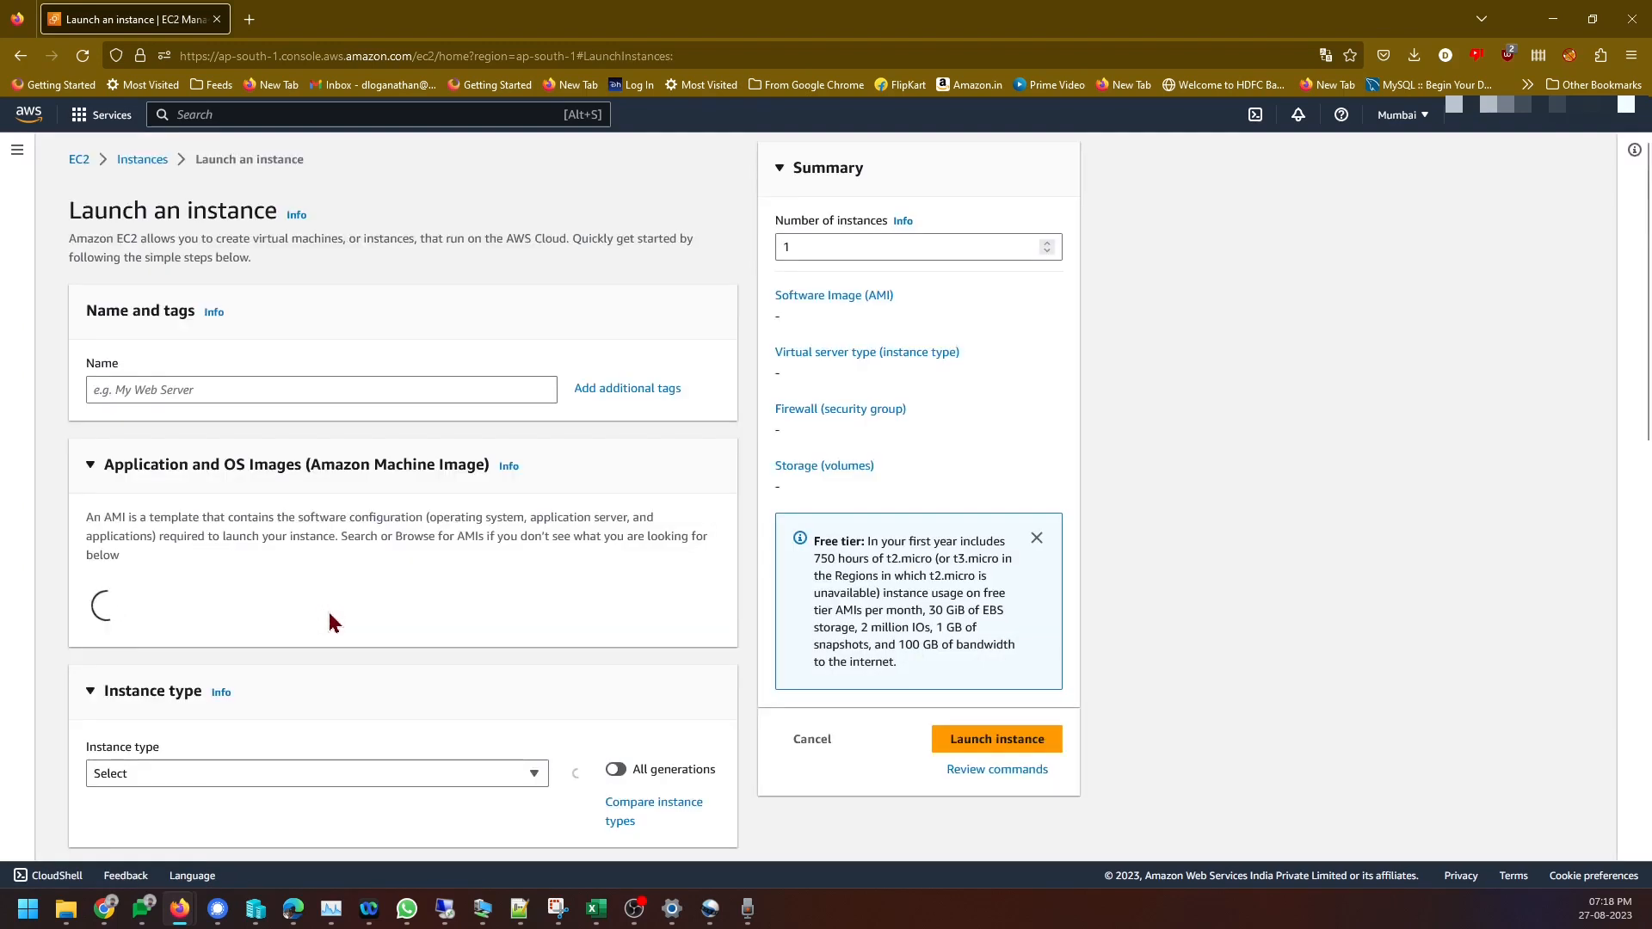
# Choose Windows as the quick-start operating system image for the new instance
pyautogui.scroll(-3, 327, 507)
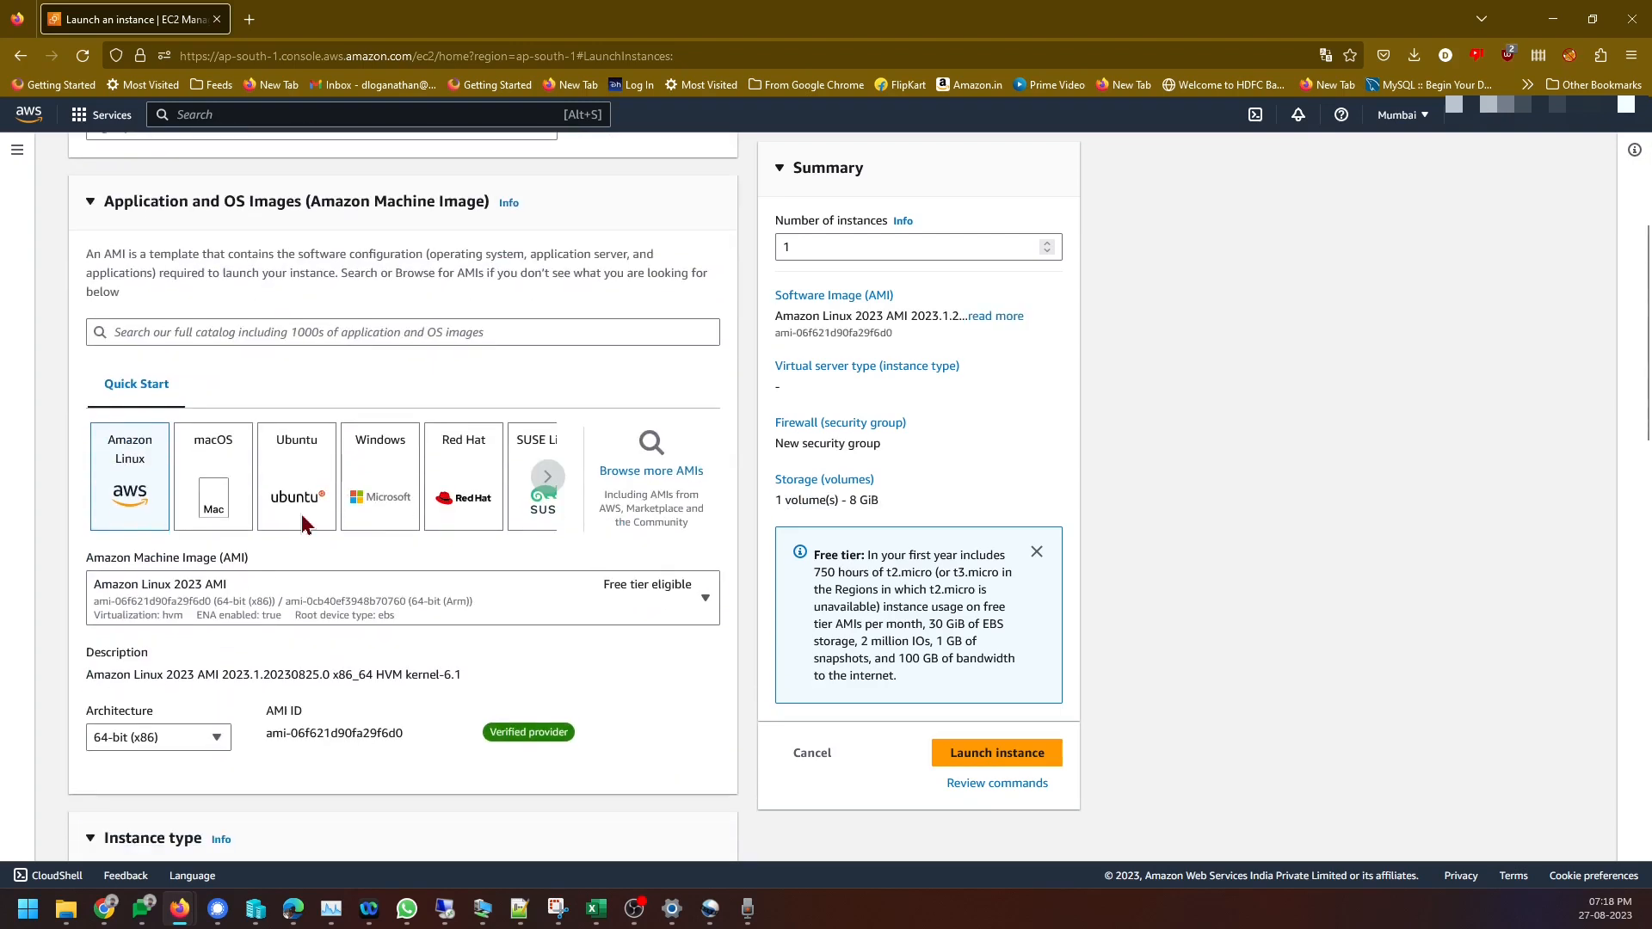
pyautogui.click(368, 504)
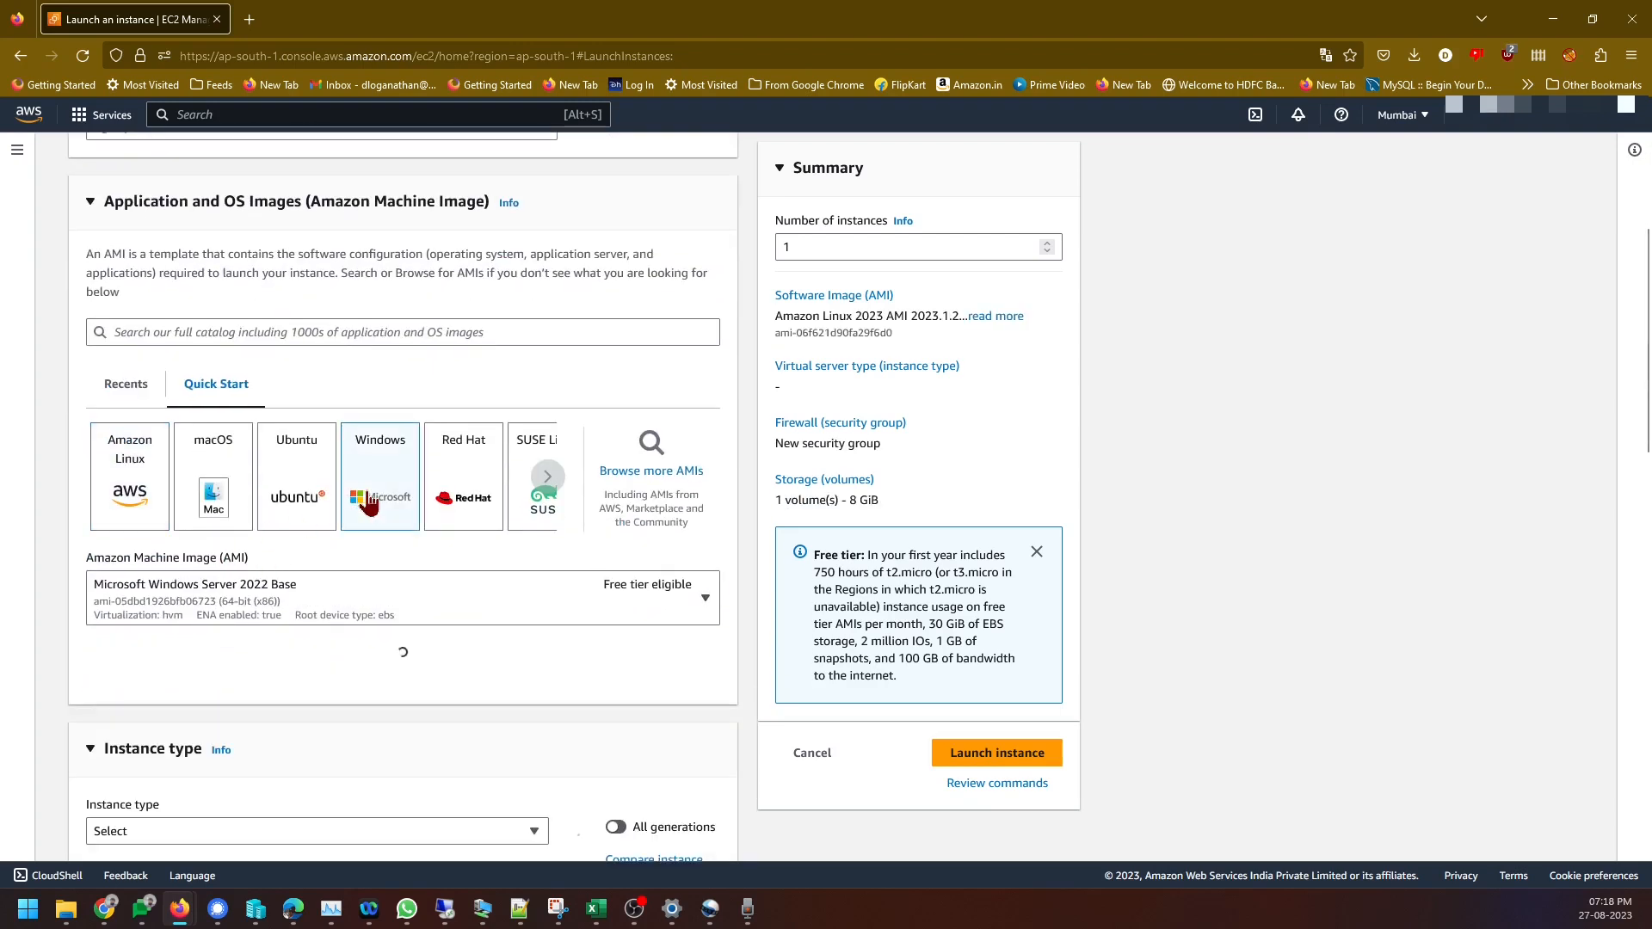
pyautogui.scroll(-1, 661, 494)
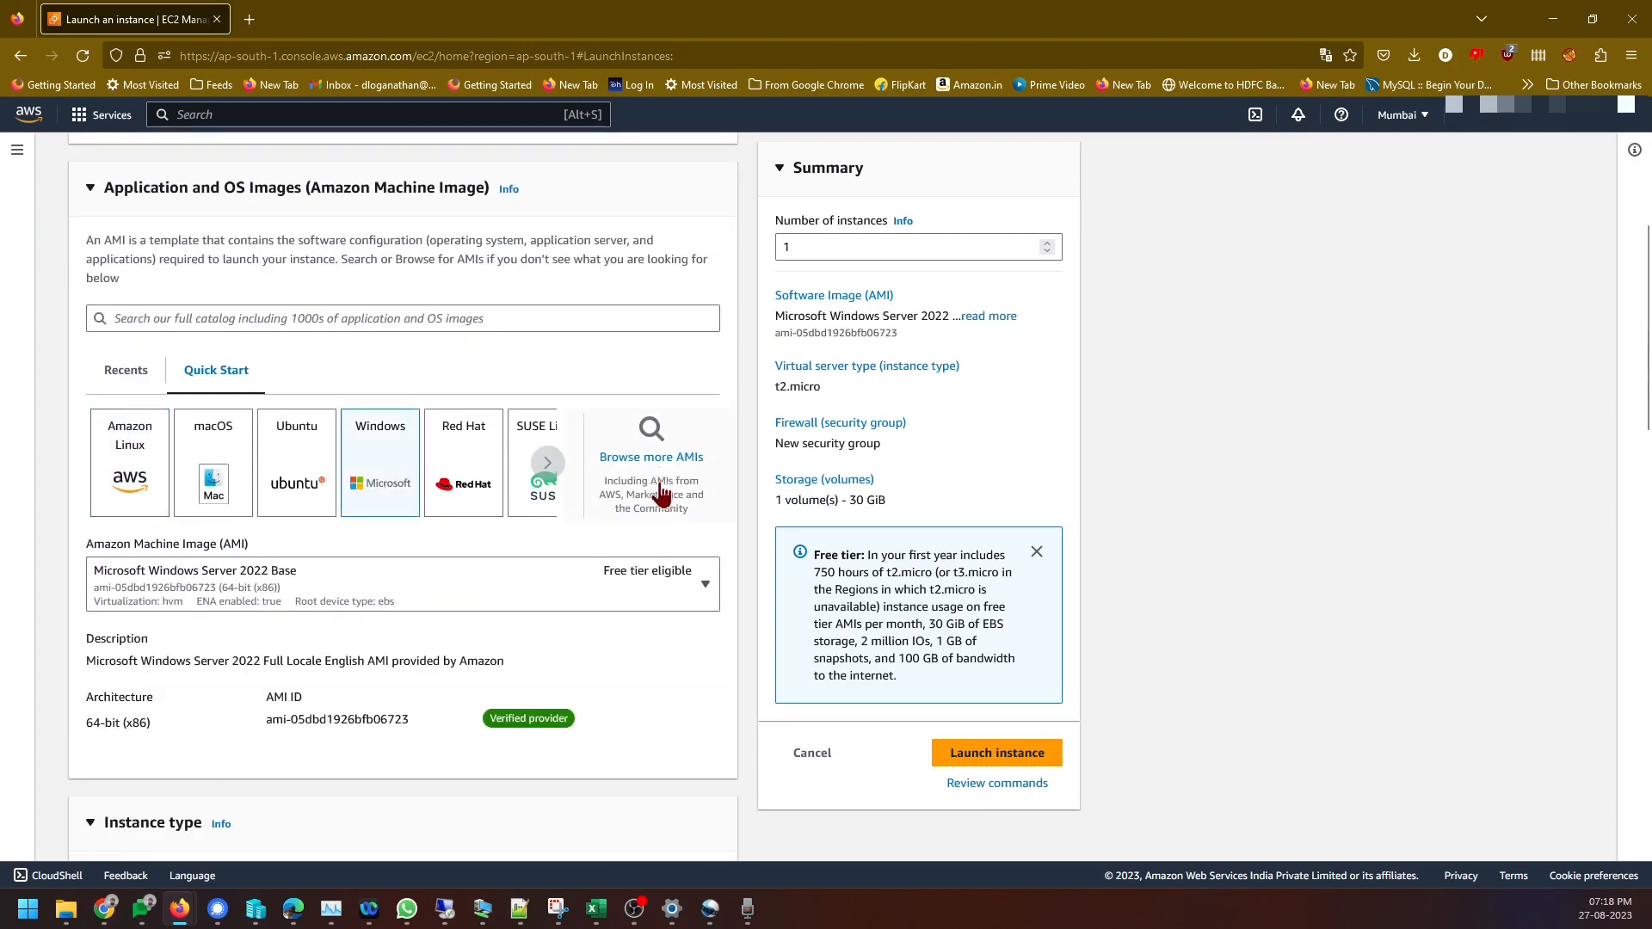
# Set the instance type to t2.large
pyautogui.scroll(-4, 661, 492)
pyautogui.scroll(-3, 524, 565)
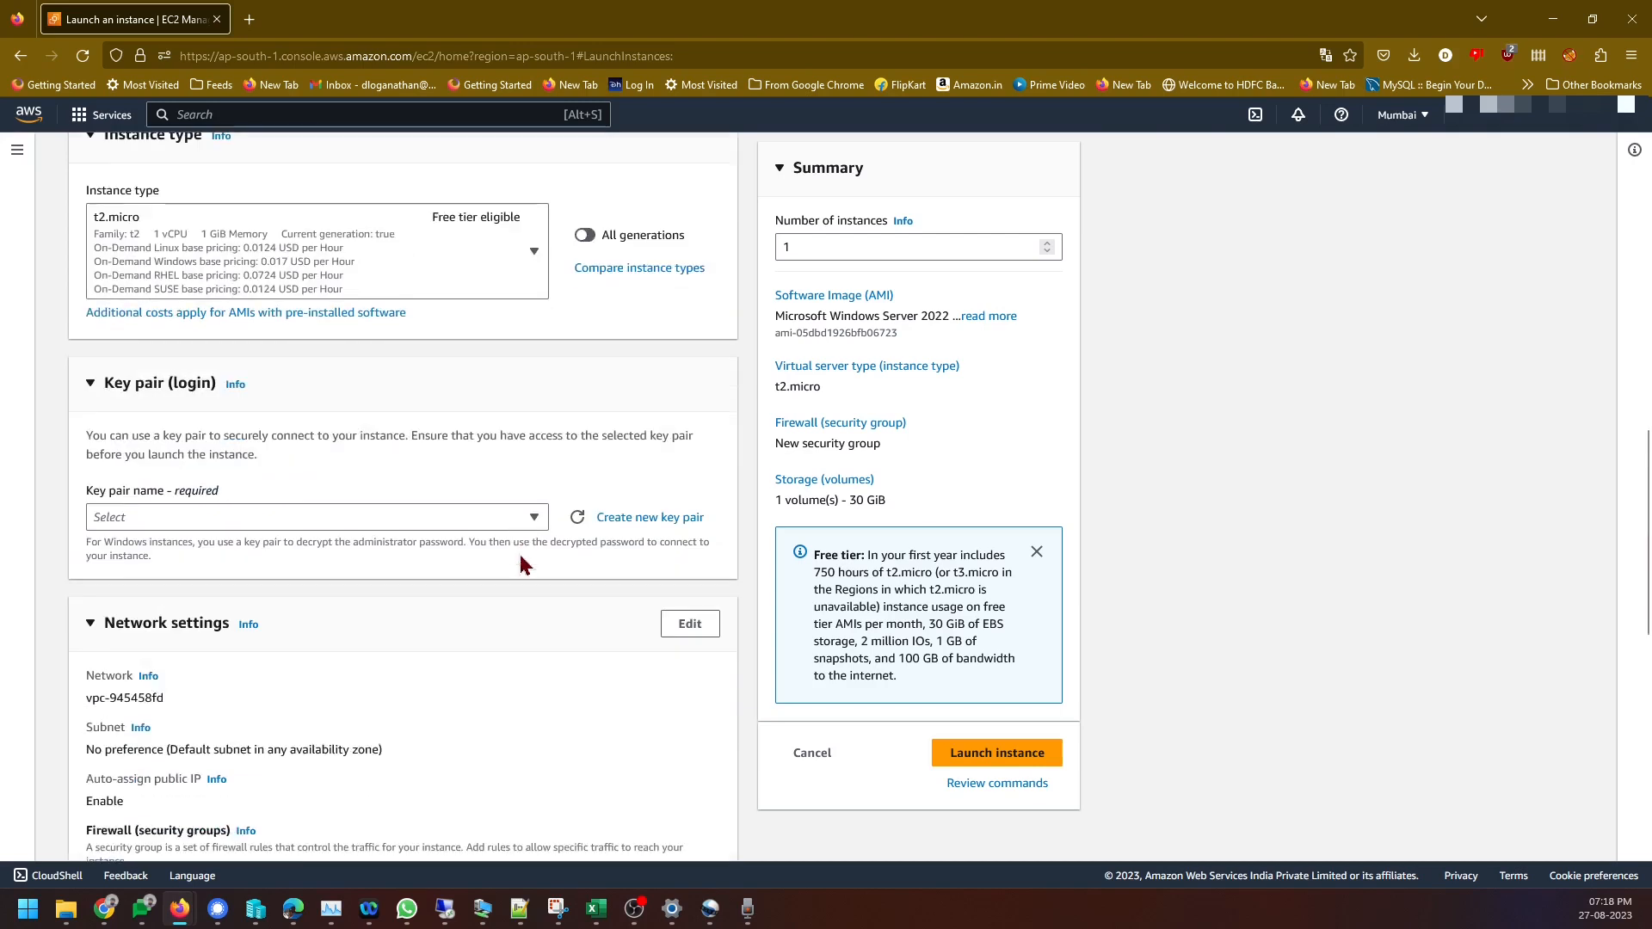
pyautogui.scroll(-1, 462, 527)
pyautogui.scroll(2, 462, 520)
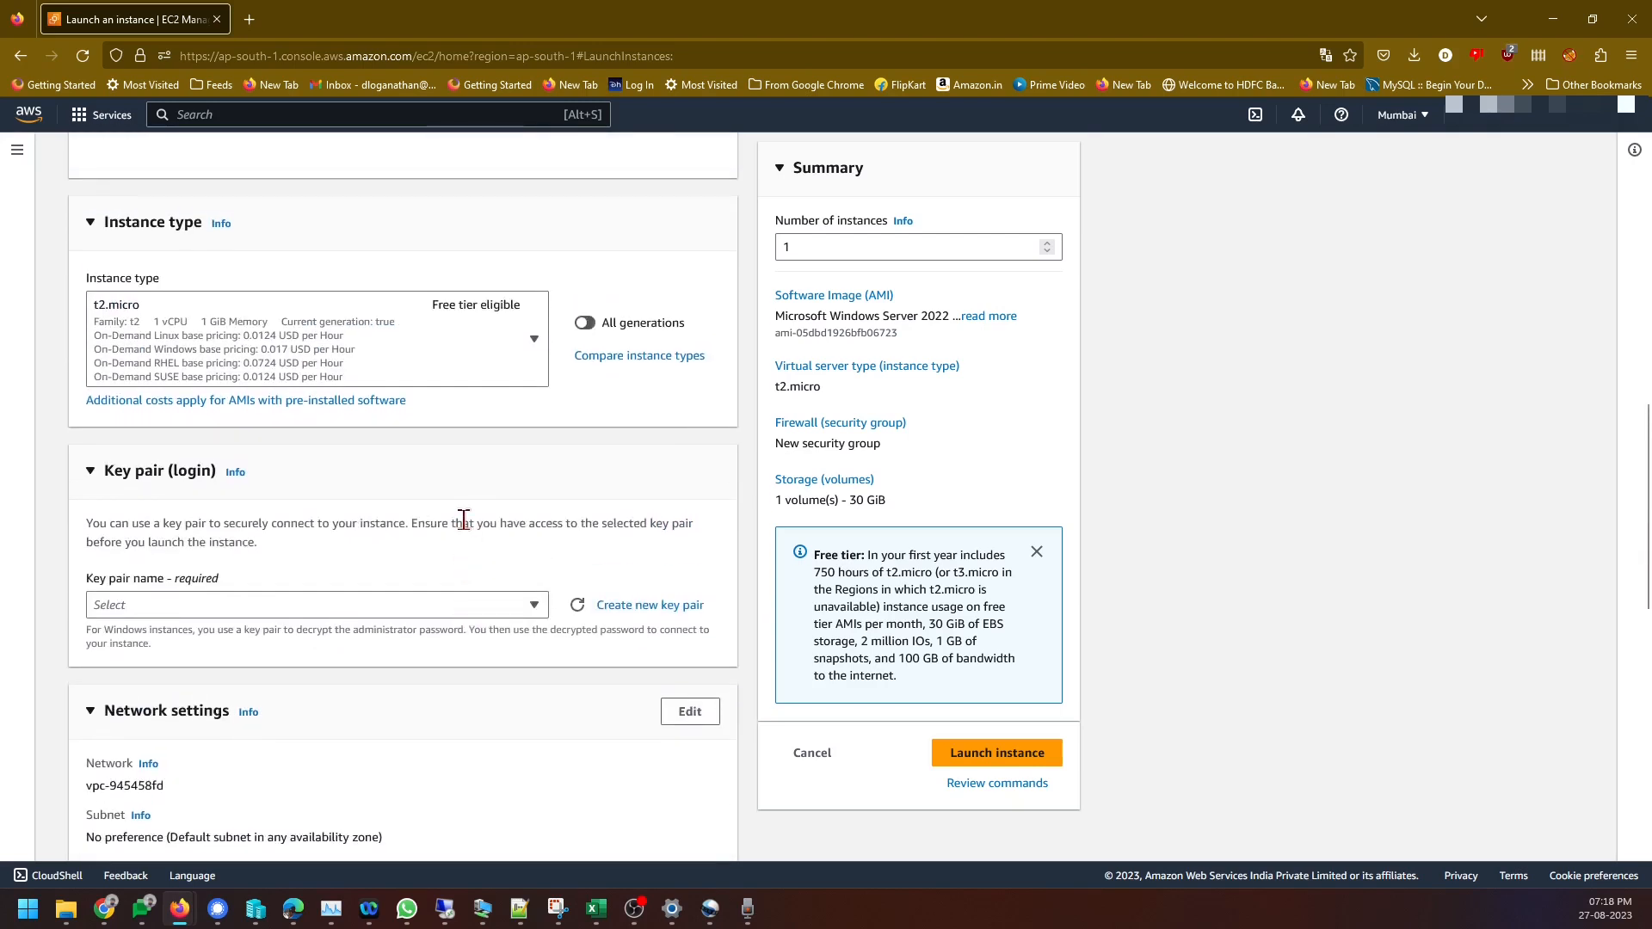
pyautogui.scroll(2, 463, 519)
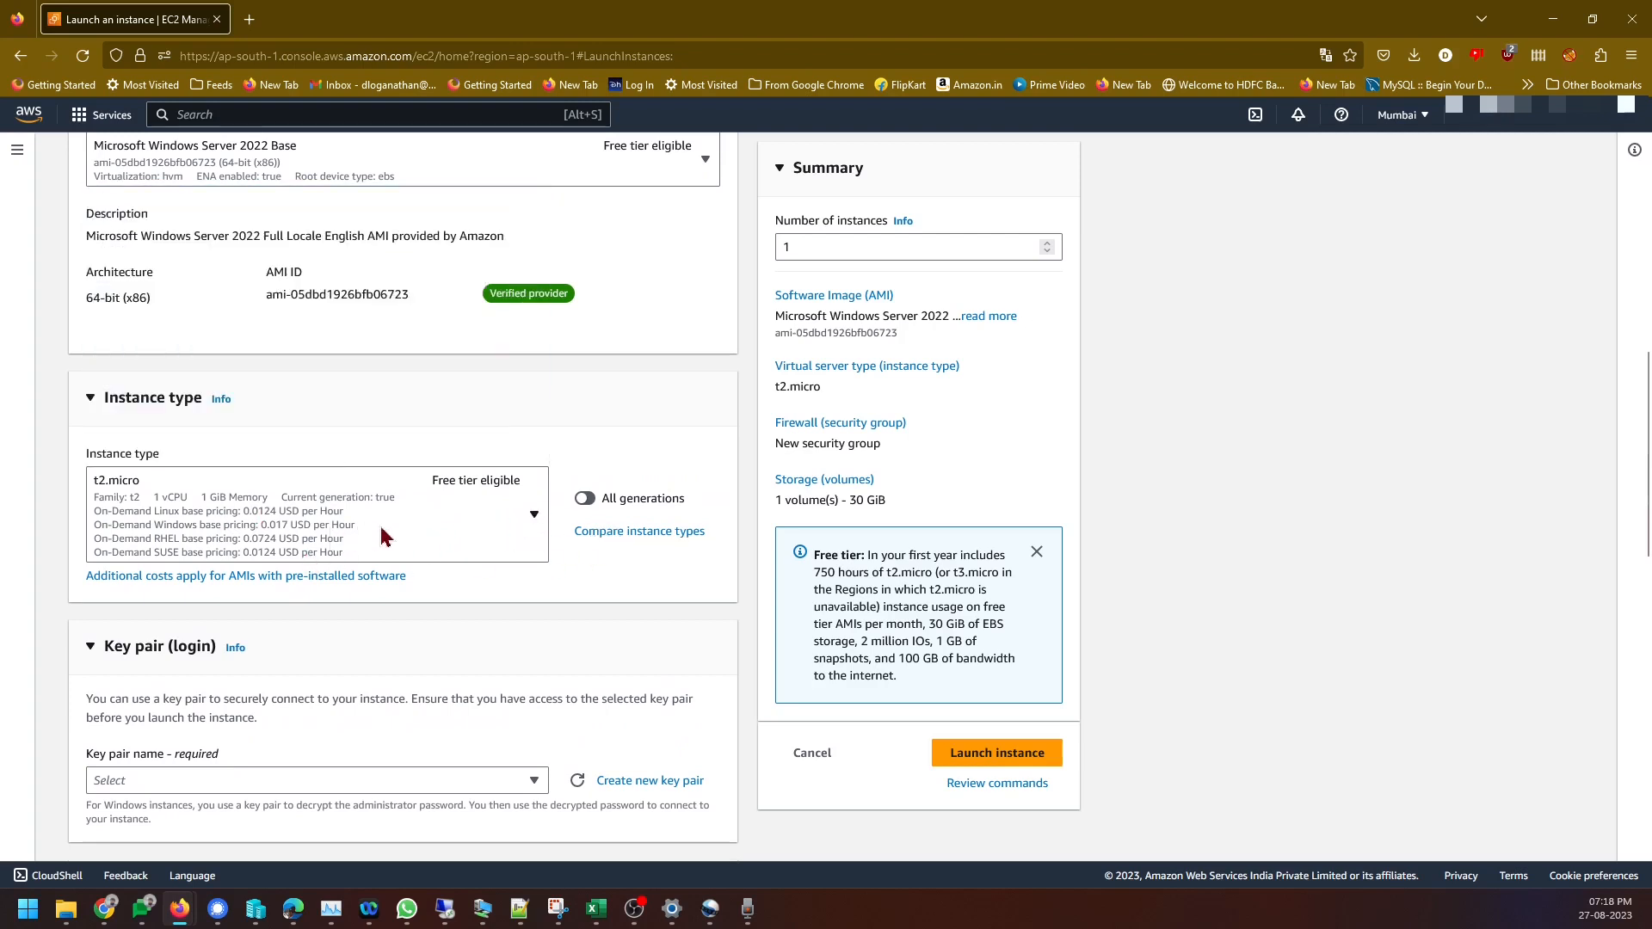
pyautogui.click(534, 516)
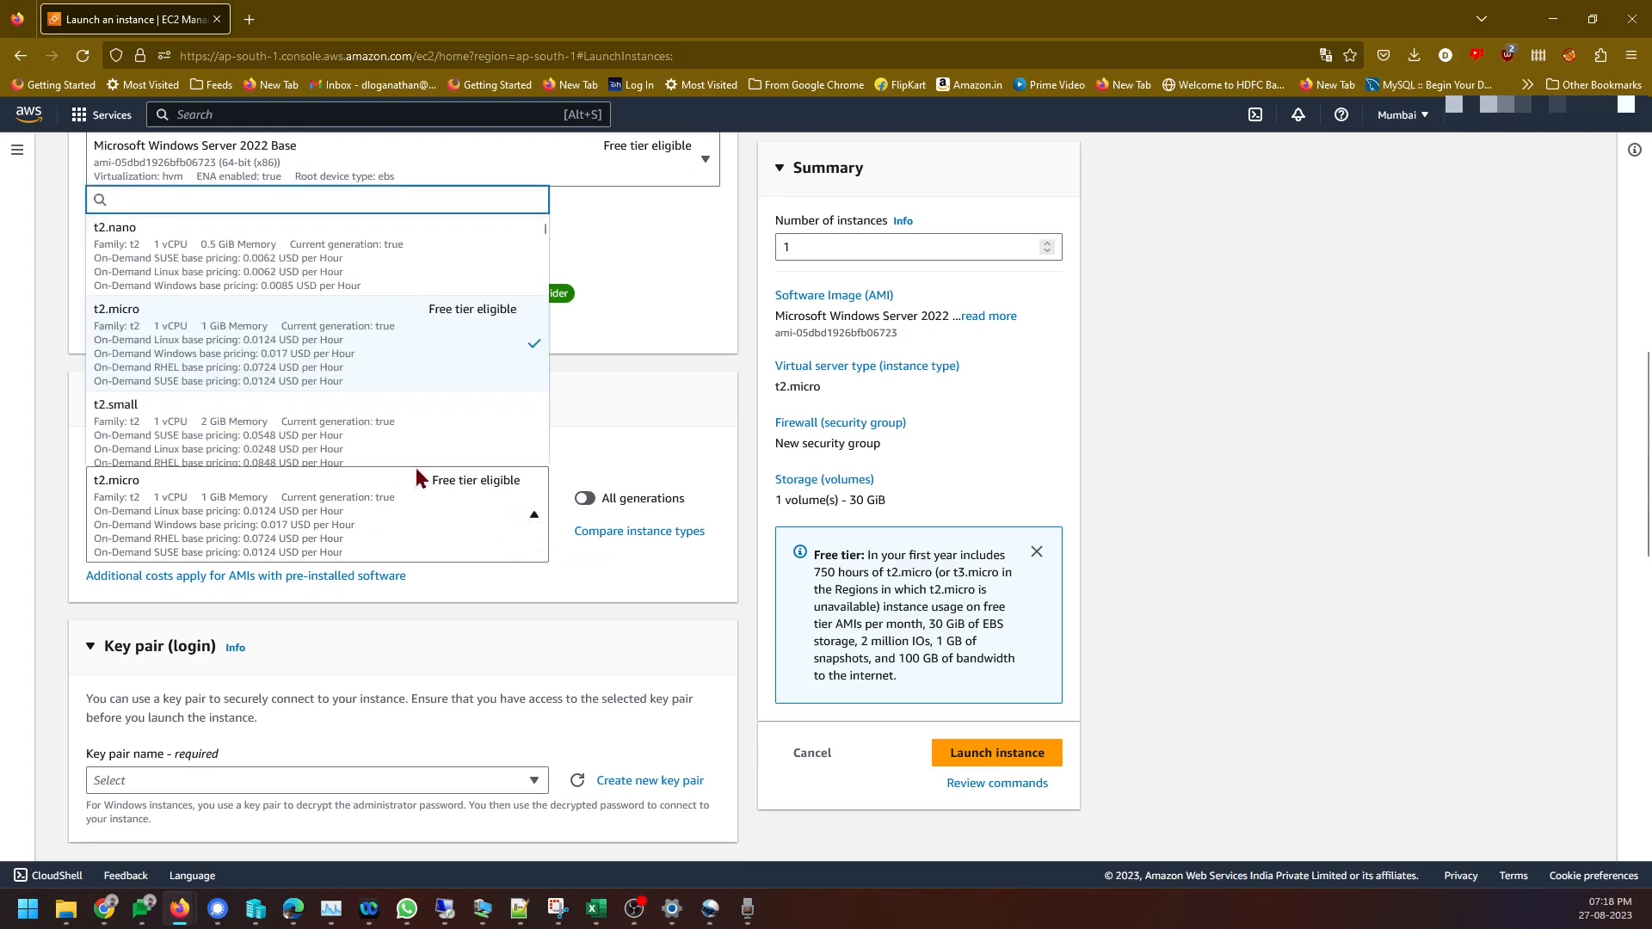
pyautogui.scroll(-3, 385, 423)
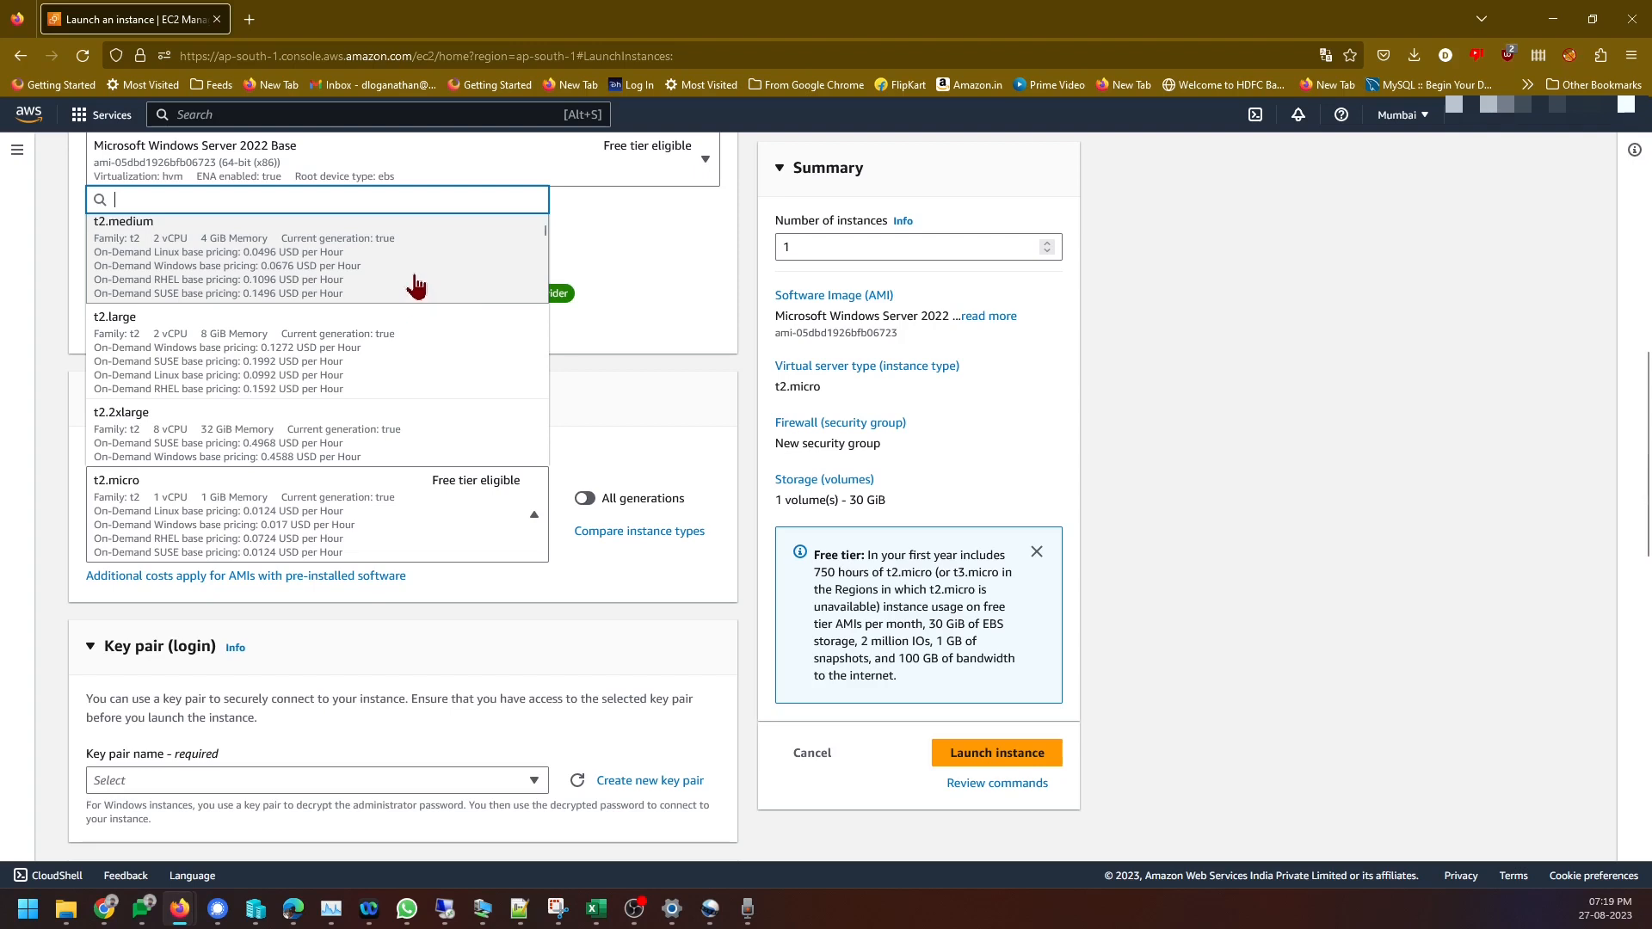
pyautogui.click(401, 344)
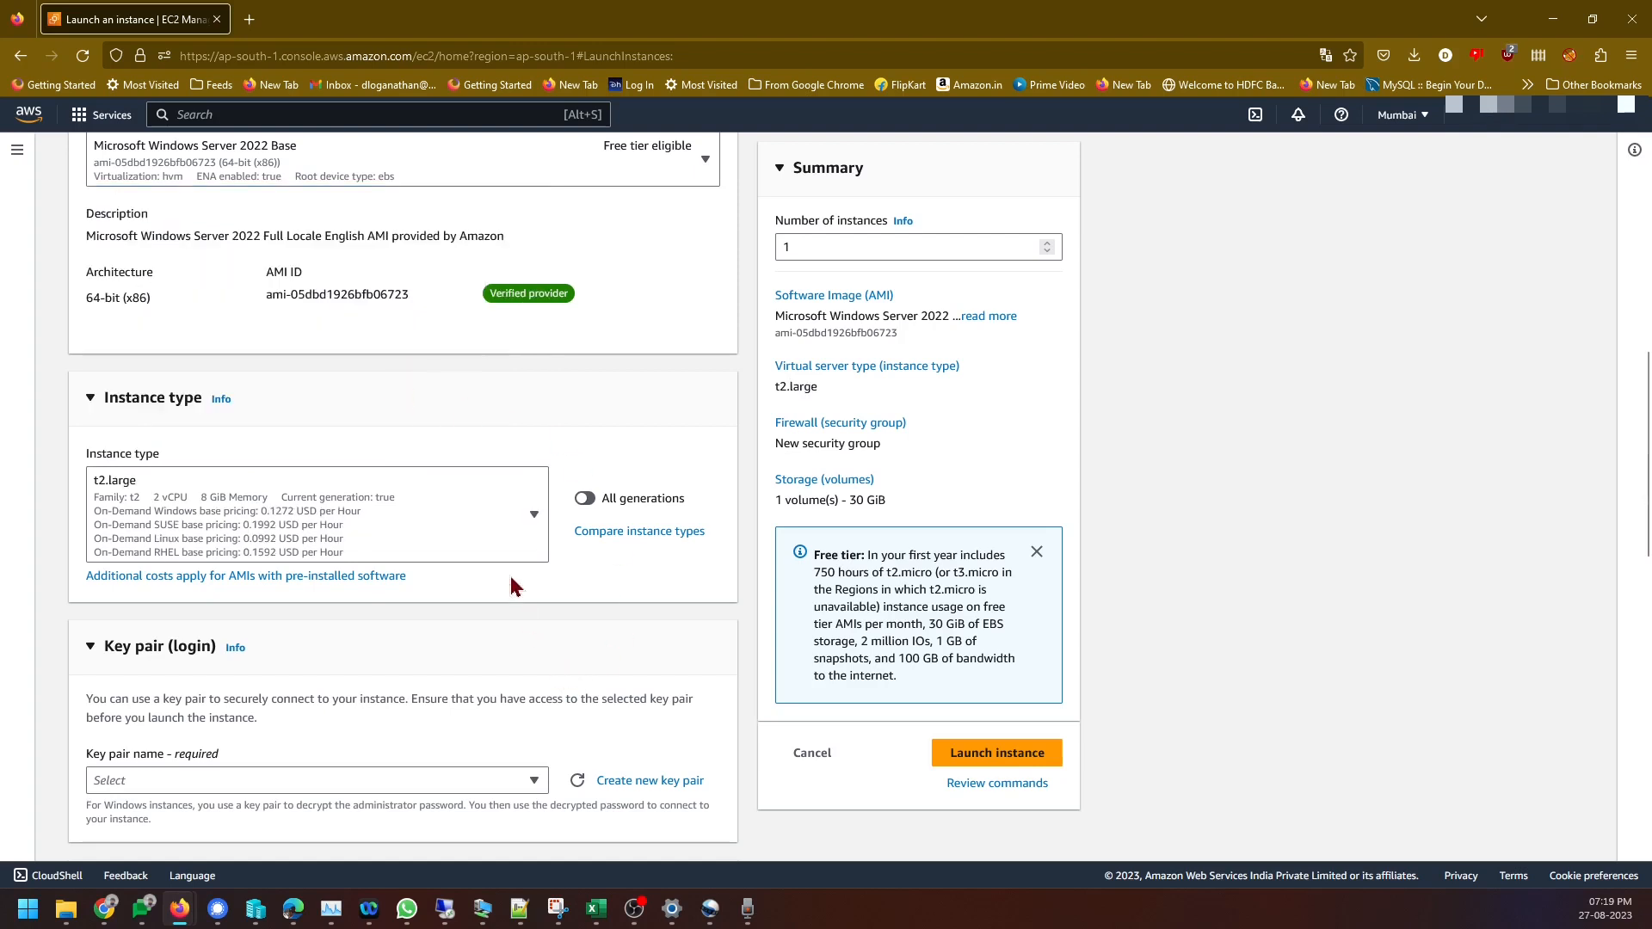
# Select the existing aws-new-debian key pair for logging in to the instance
pyautogui.scroll(-3, 514, 586)
pyautogui.click(534, 519)
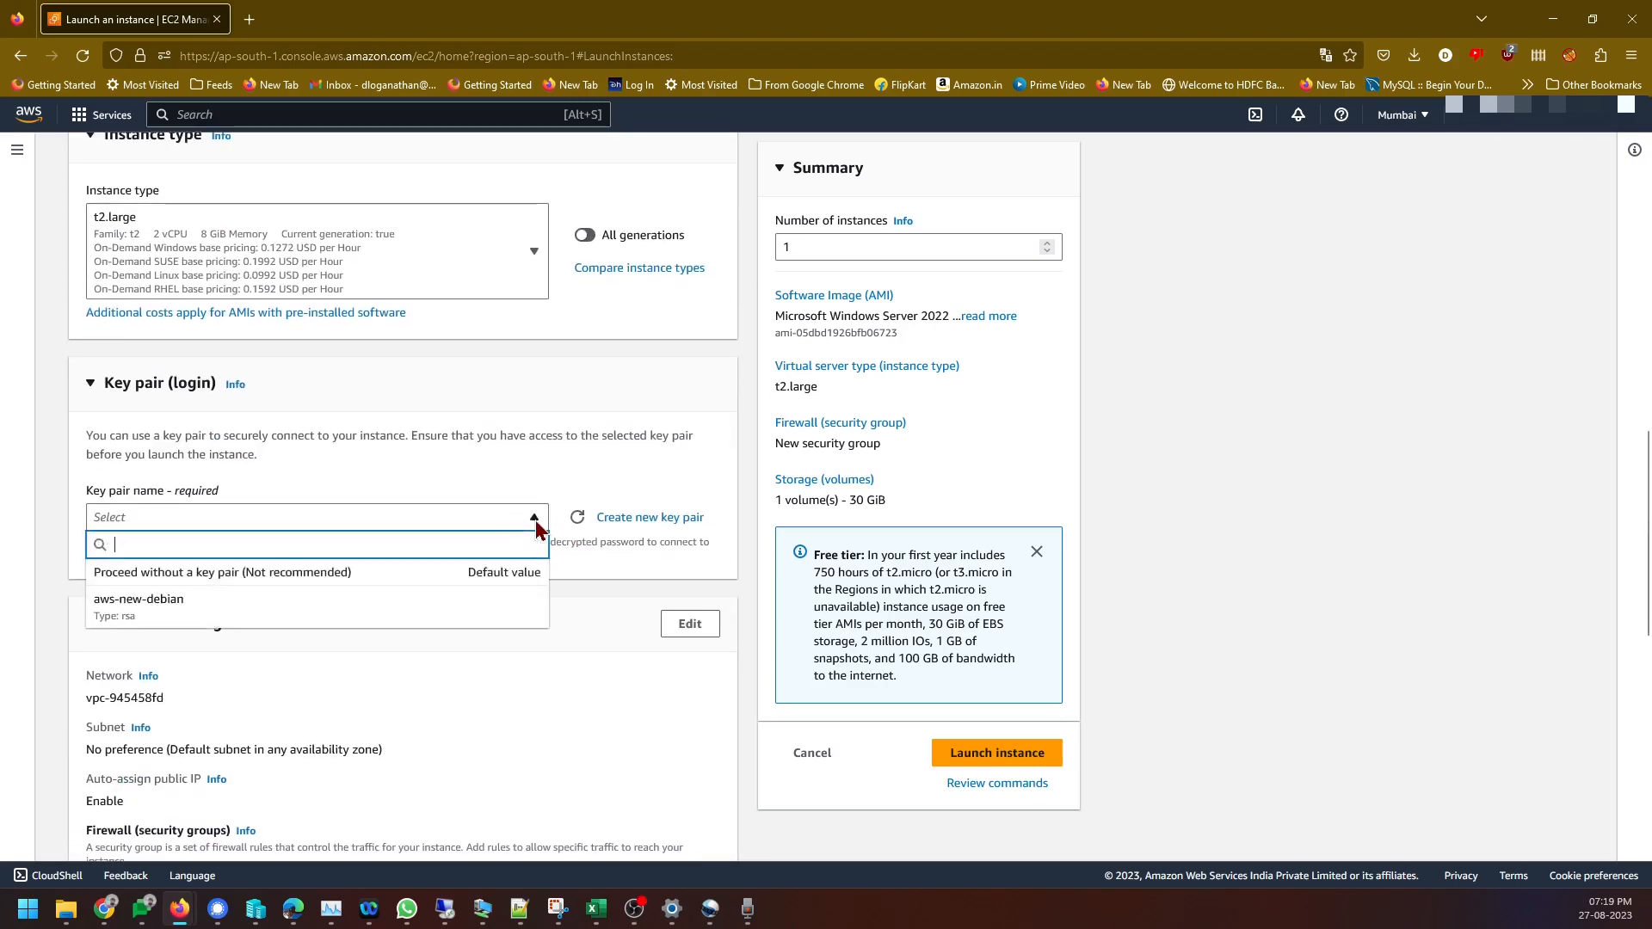
pyautogui.click(370, 609)
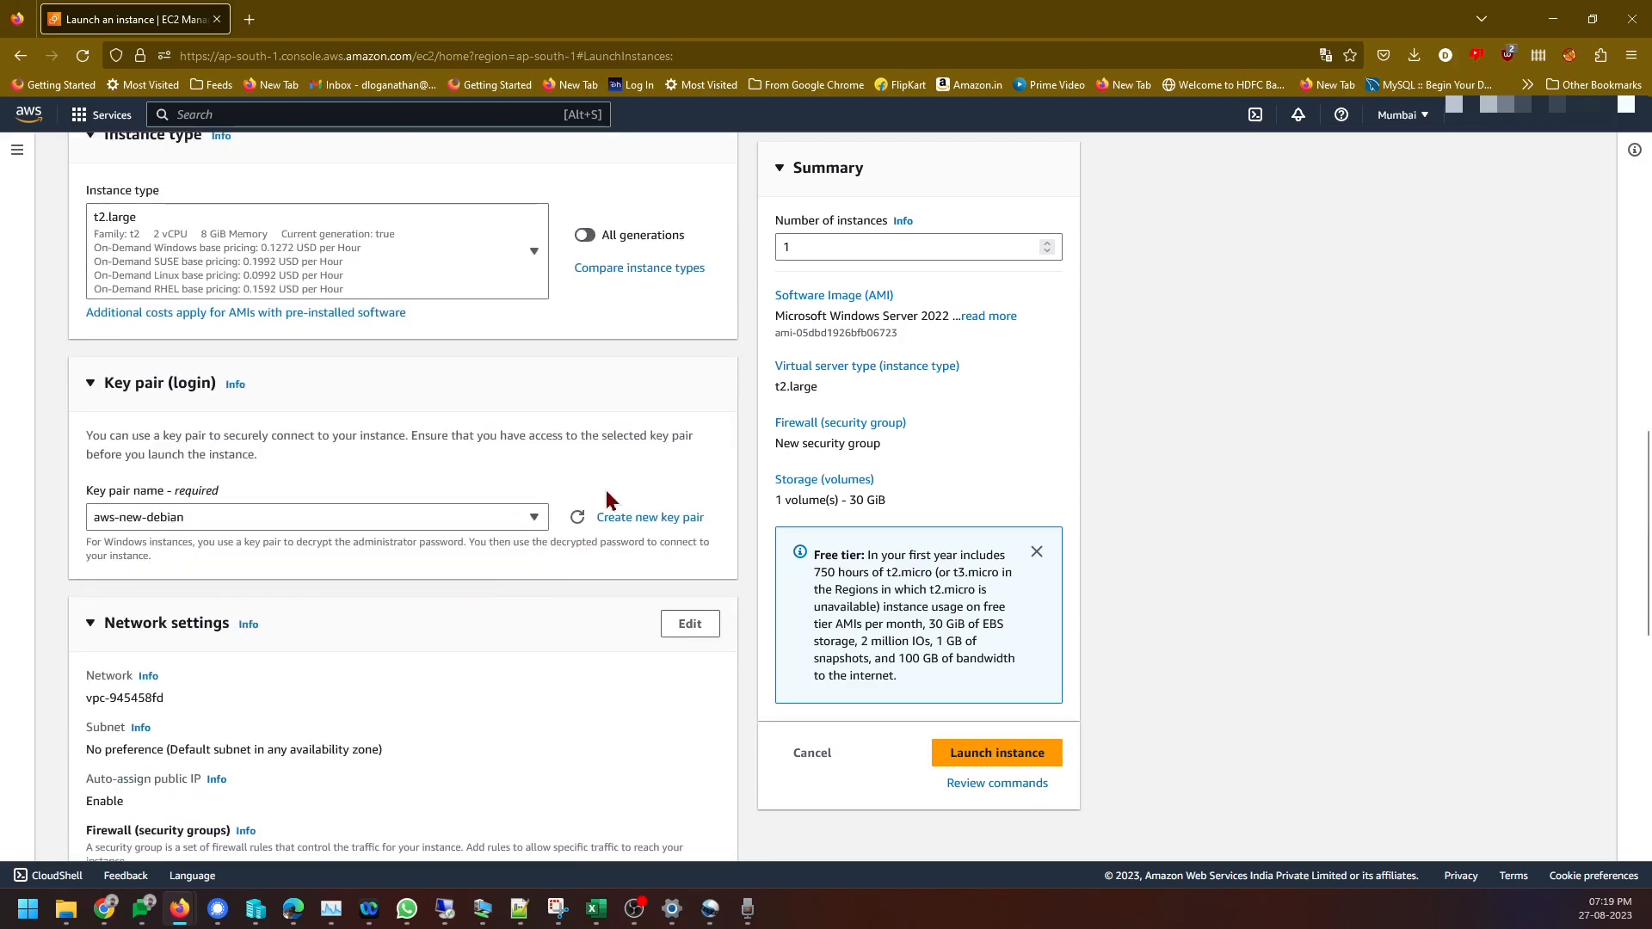
# Set the root volume's size to 80 GiB and its type to General purpose SSD (gp3)
pyautogui.scroll(-3, 607, 499)
pyautogui.scroll(-3, 608, 499)
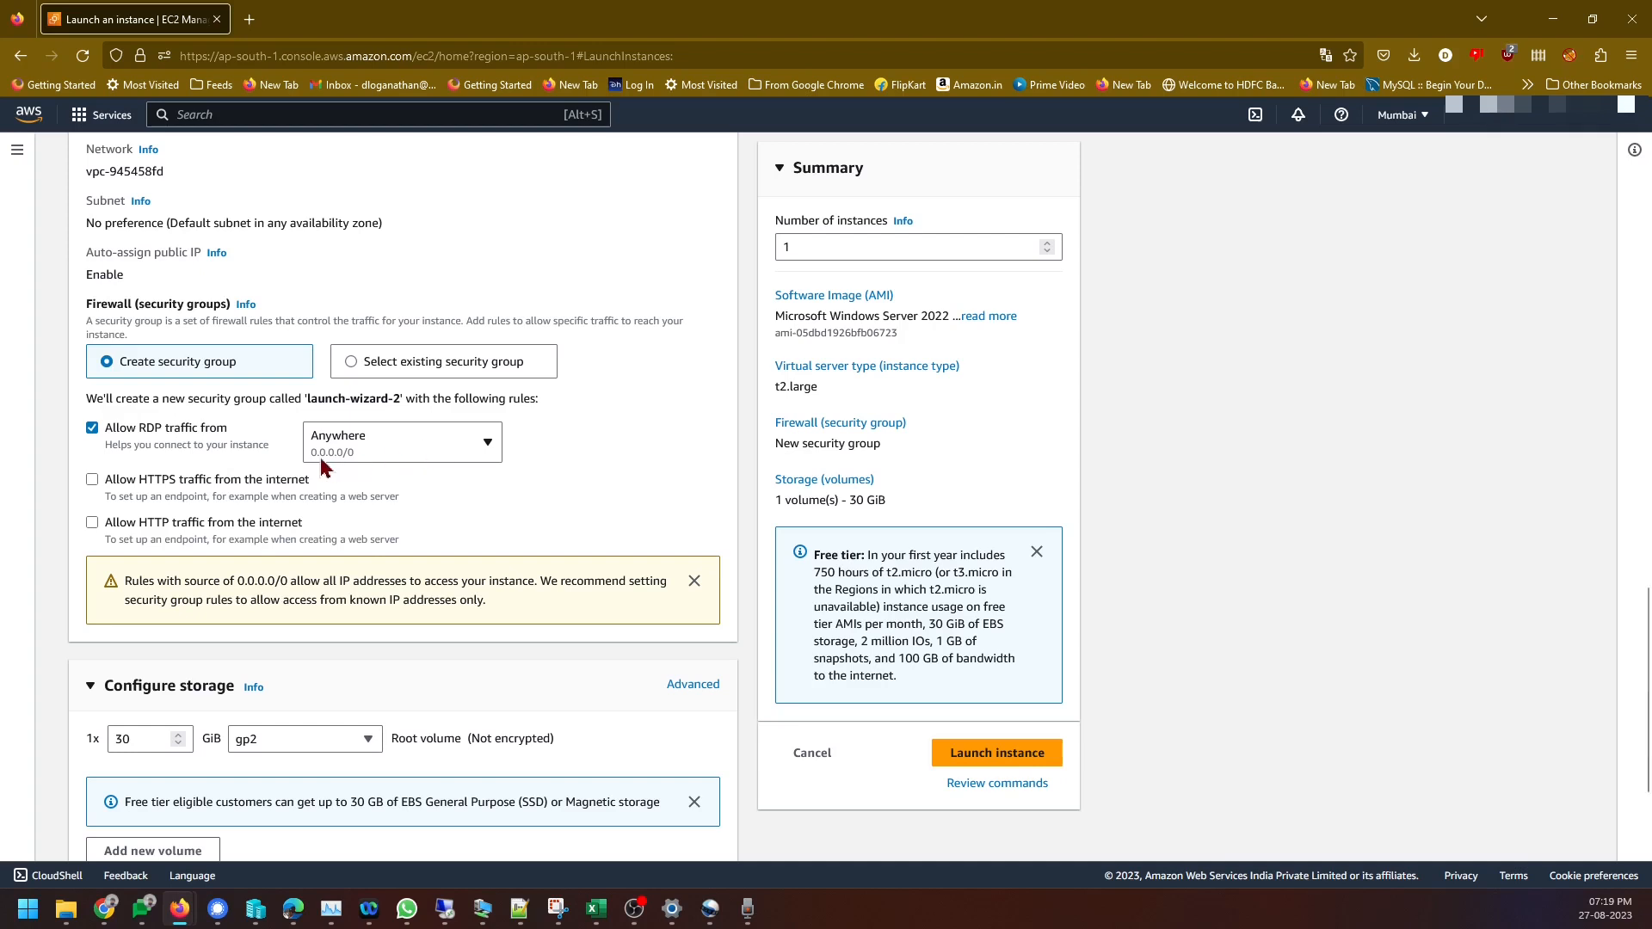
pyautogui.scroll(-3, 452, 460)
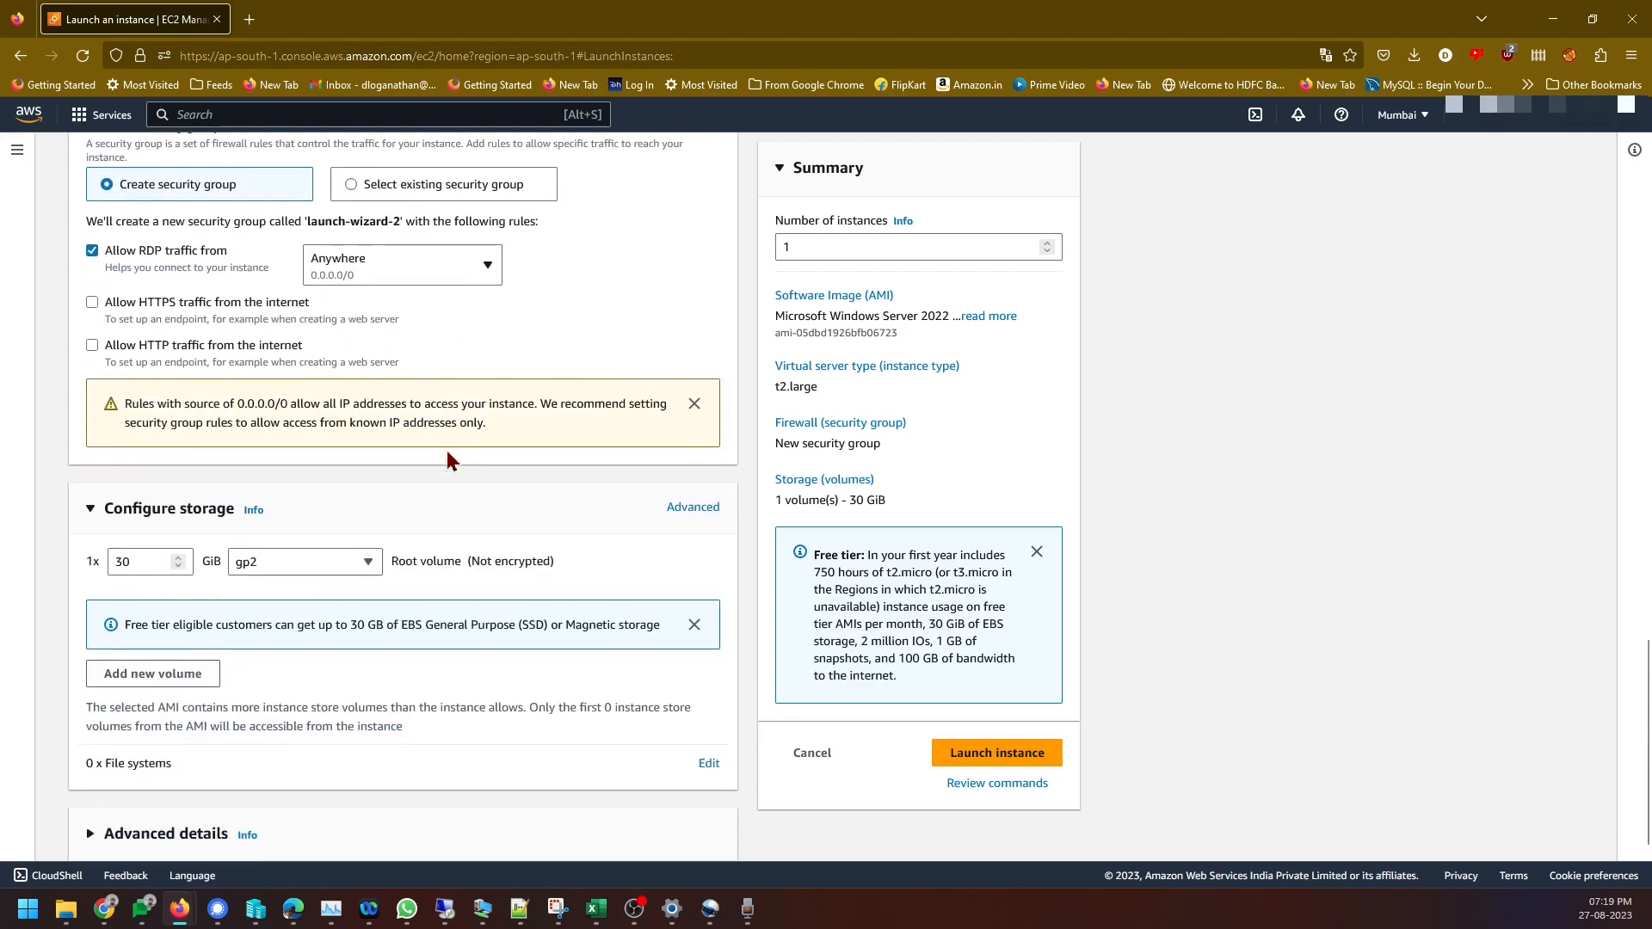
pyautogui.moveTo(151, 541); pyautogui.dragTo(115, 542)
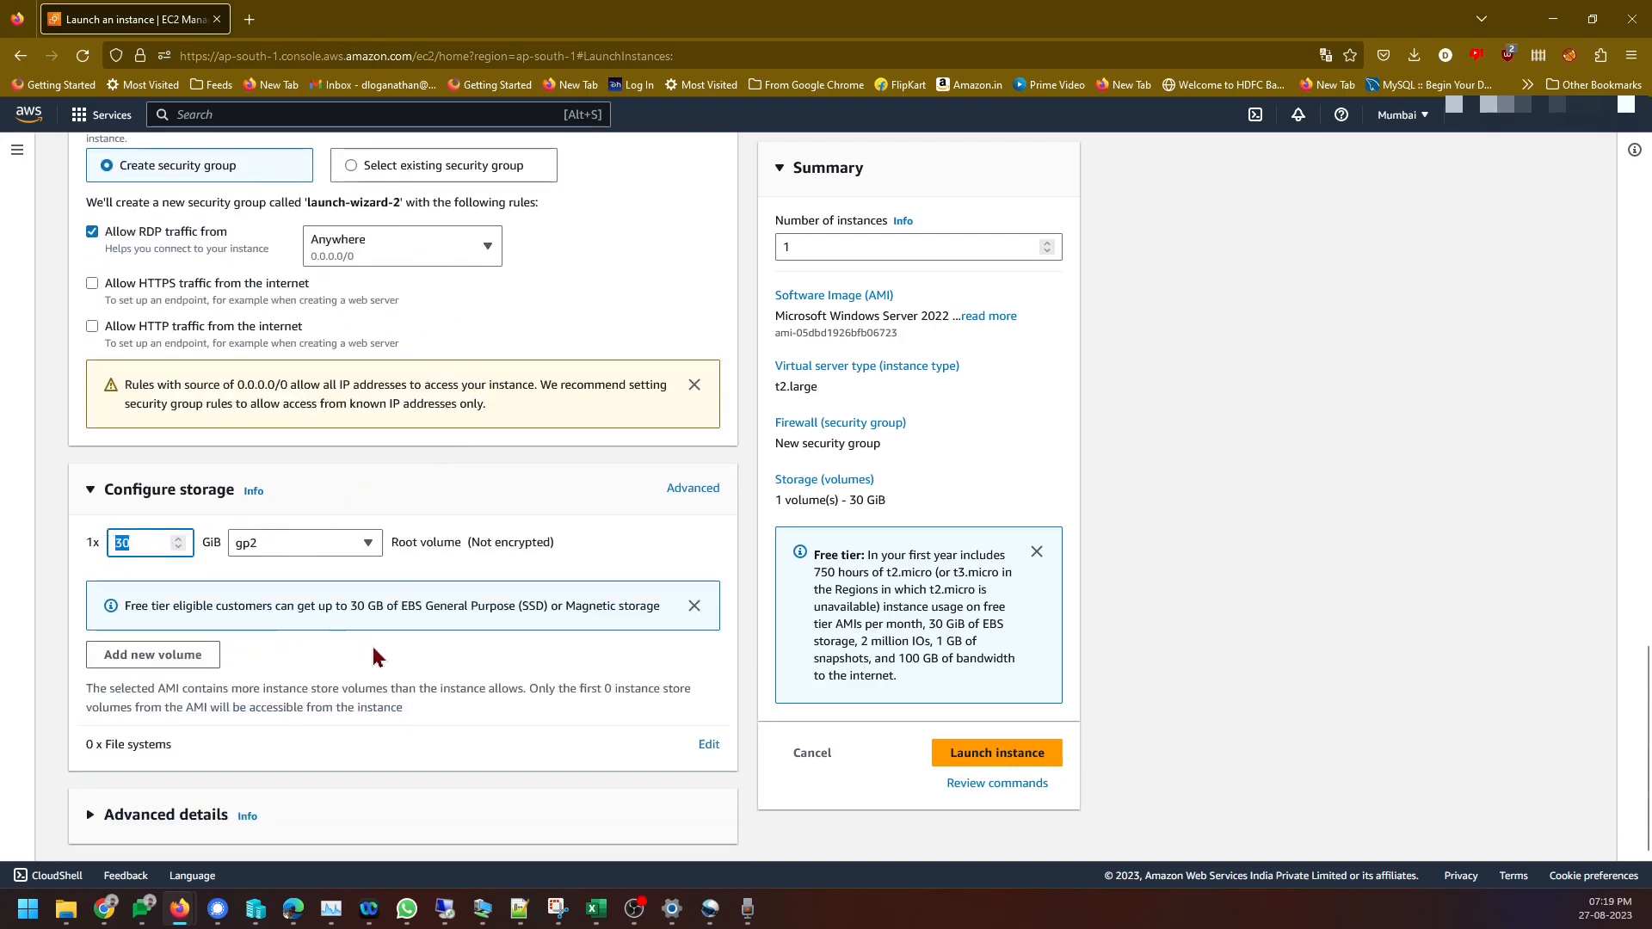
pyautogui.write('80')
pyautogui.click(362, 543)
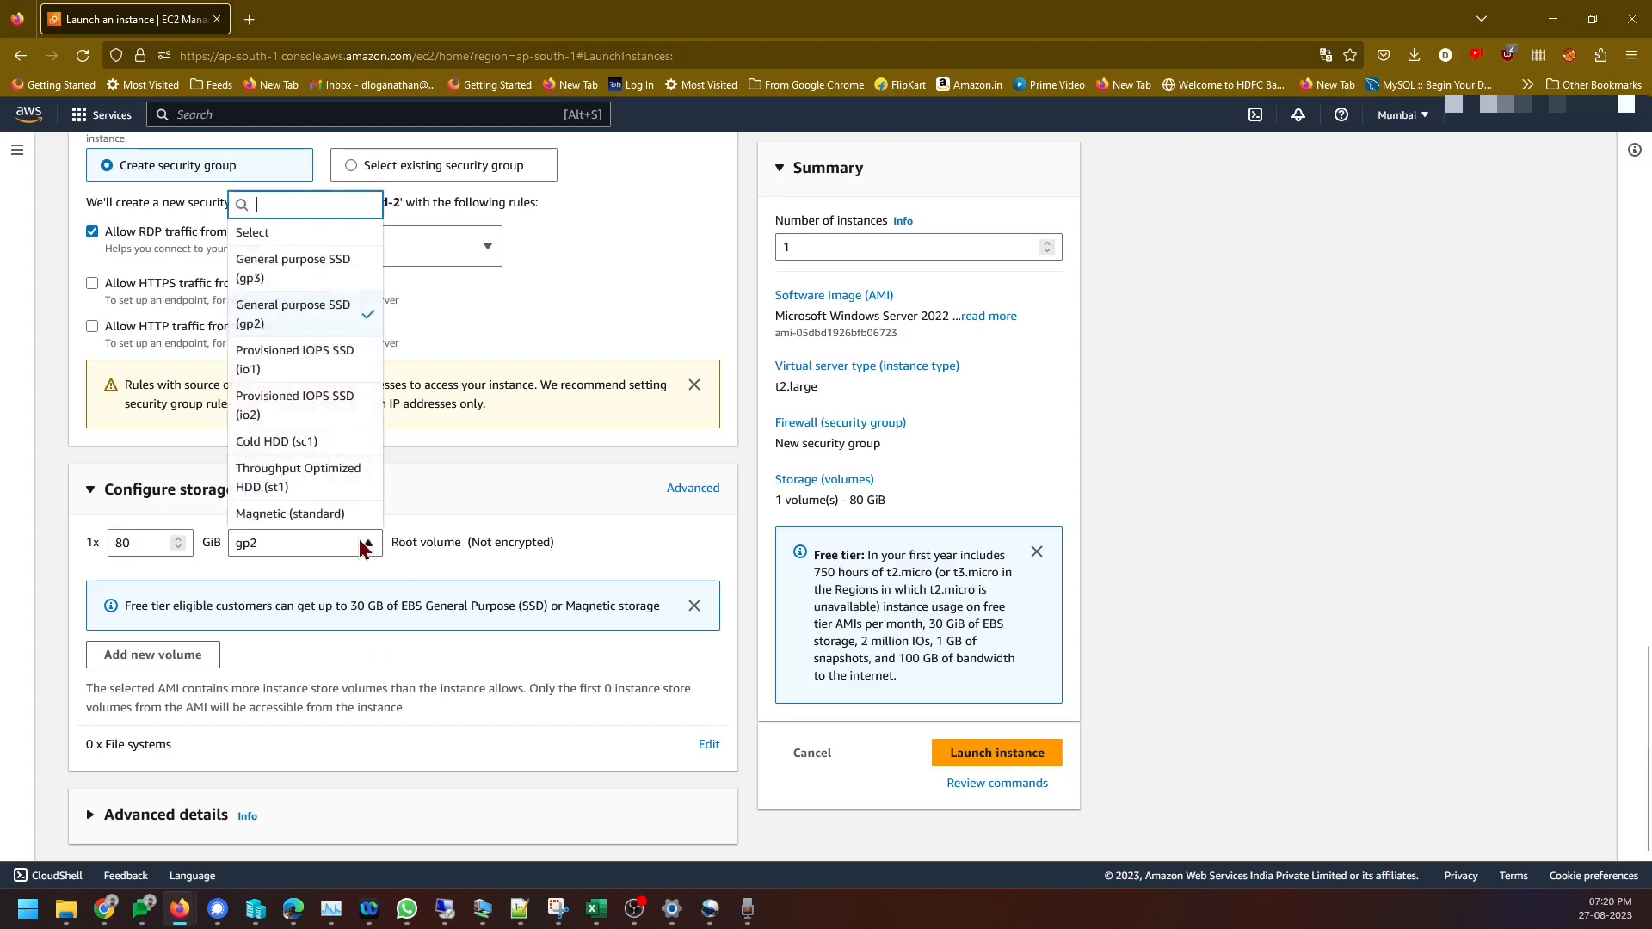
pyautogui.click(279, 288)
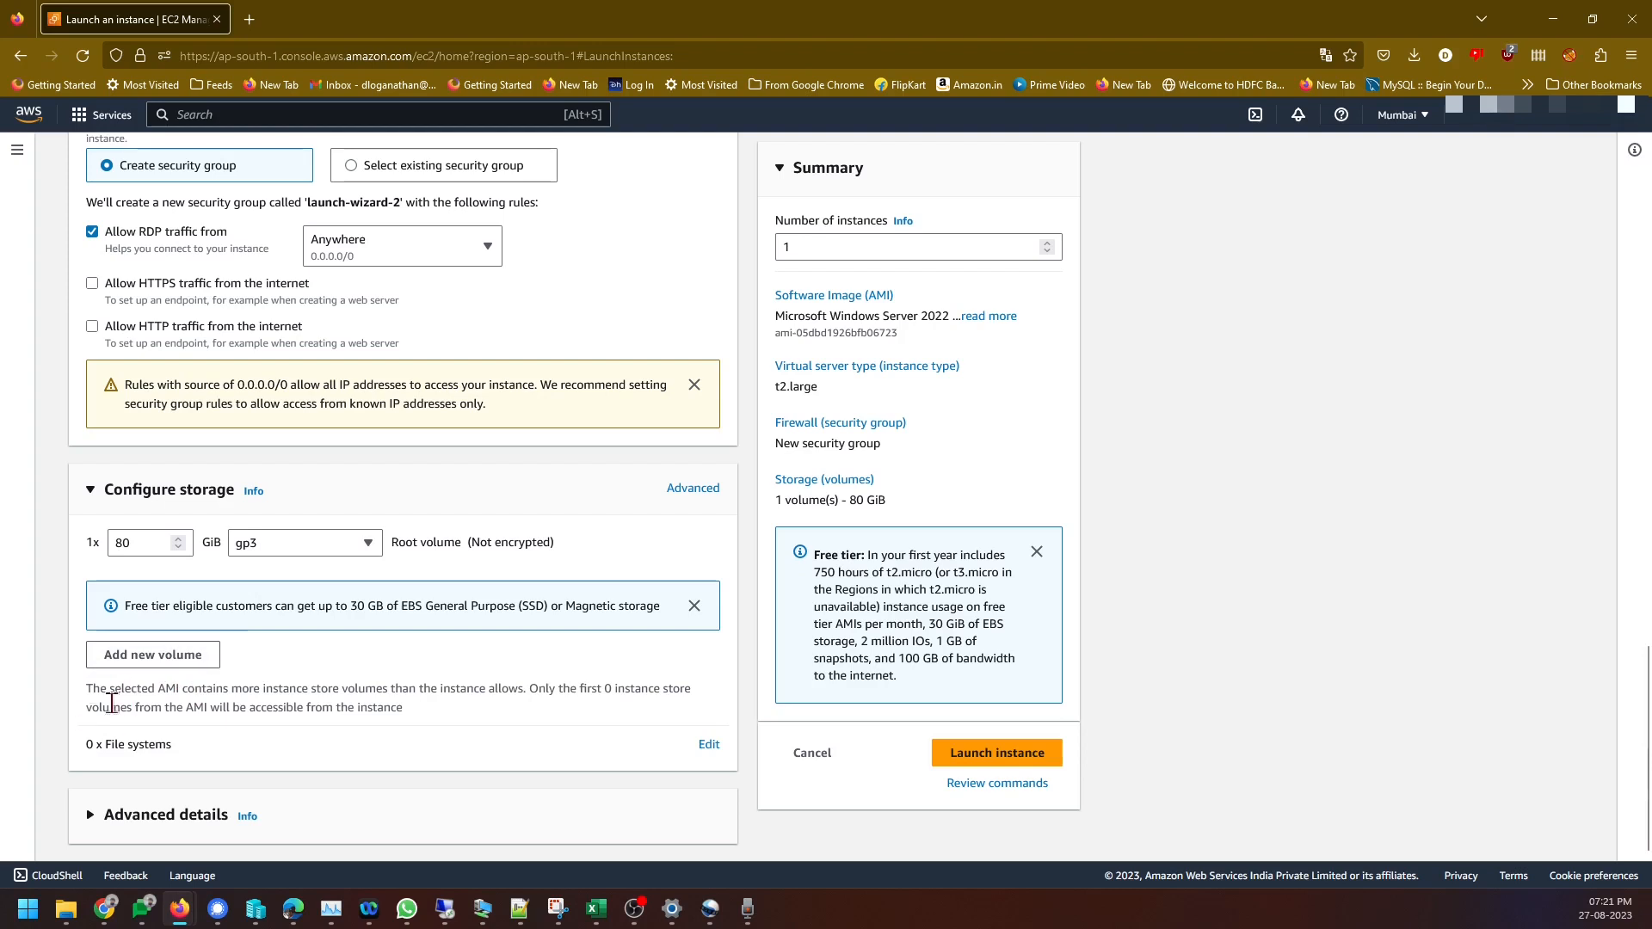
# Change the machine image to Microsoft Windows Server 2016 Base and accept overriding the current settings
pyautogui.scroll(5, 590, 643)
pyautogui.scroll(10, 590, 643)
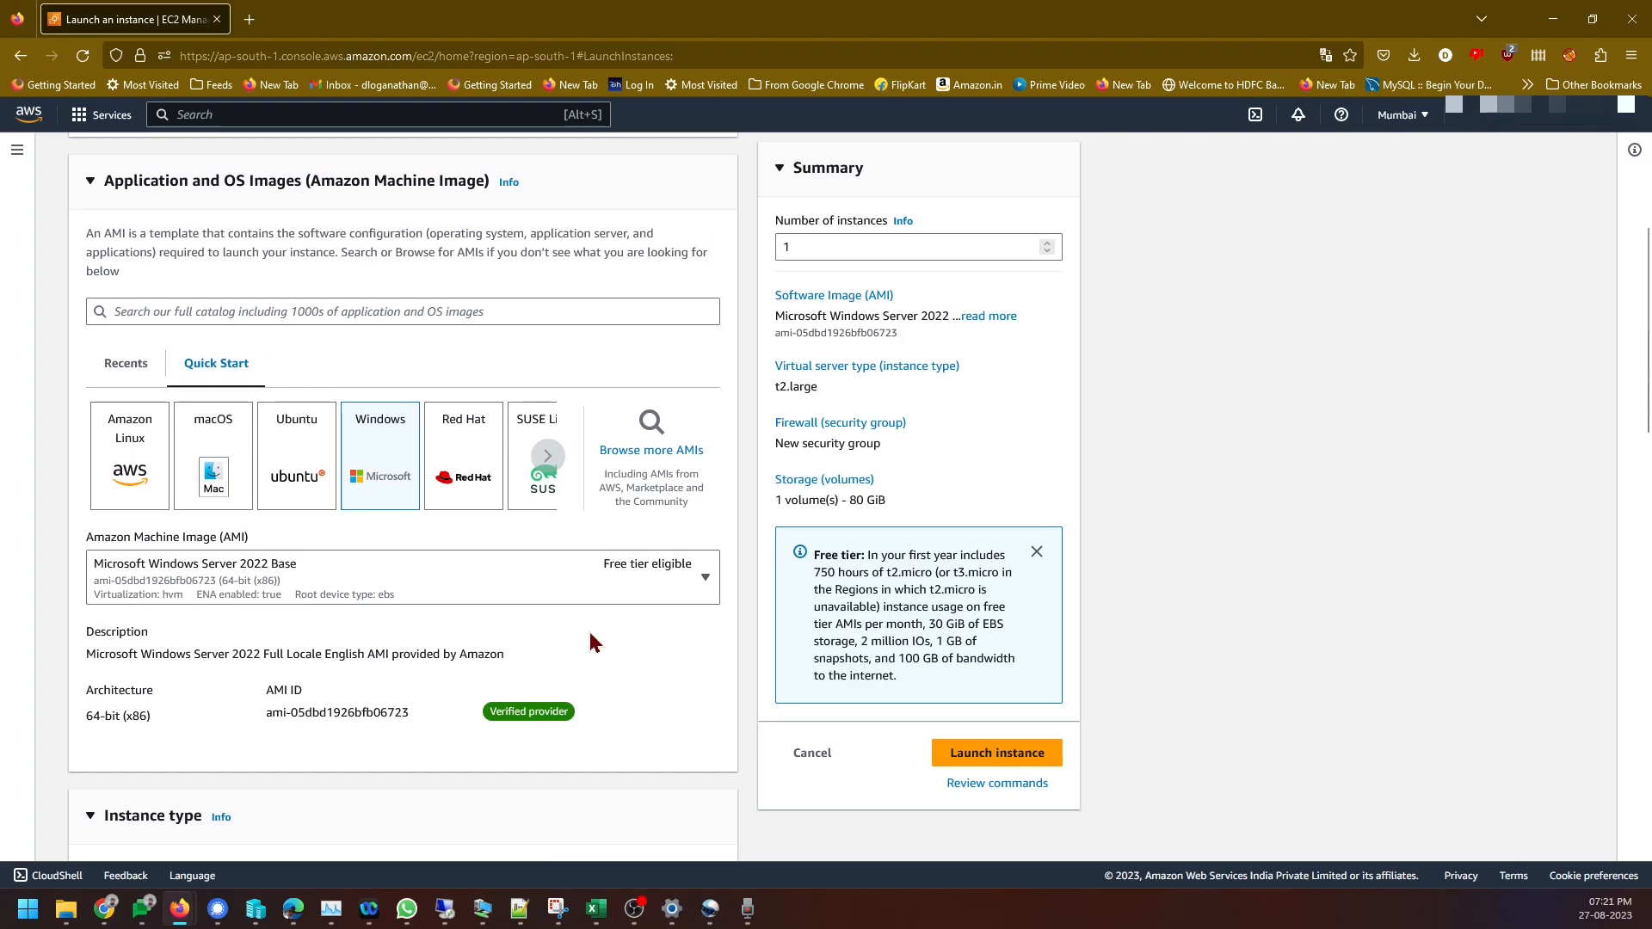
pyautogui.click(705, 579)
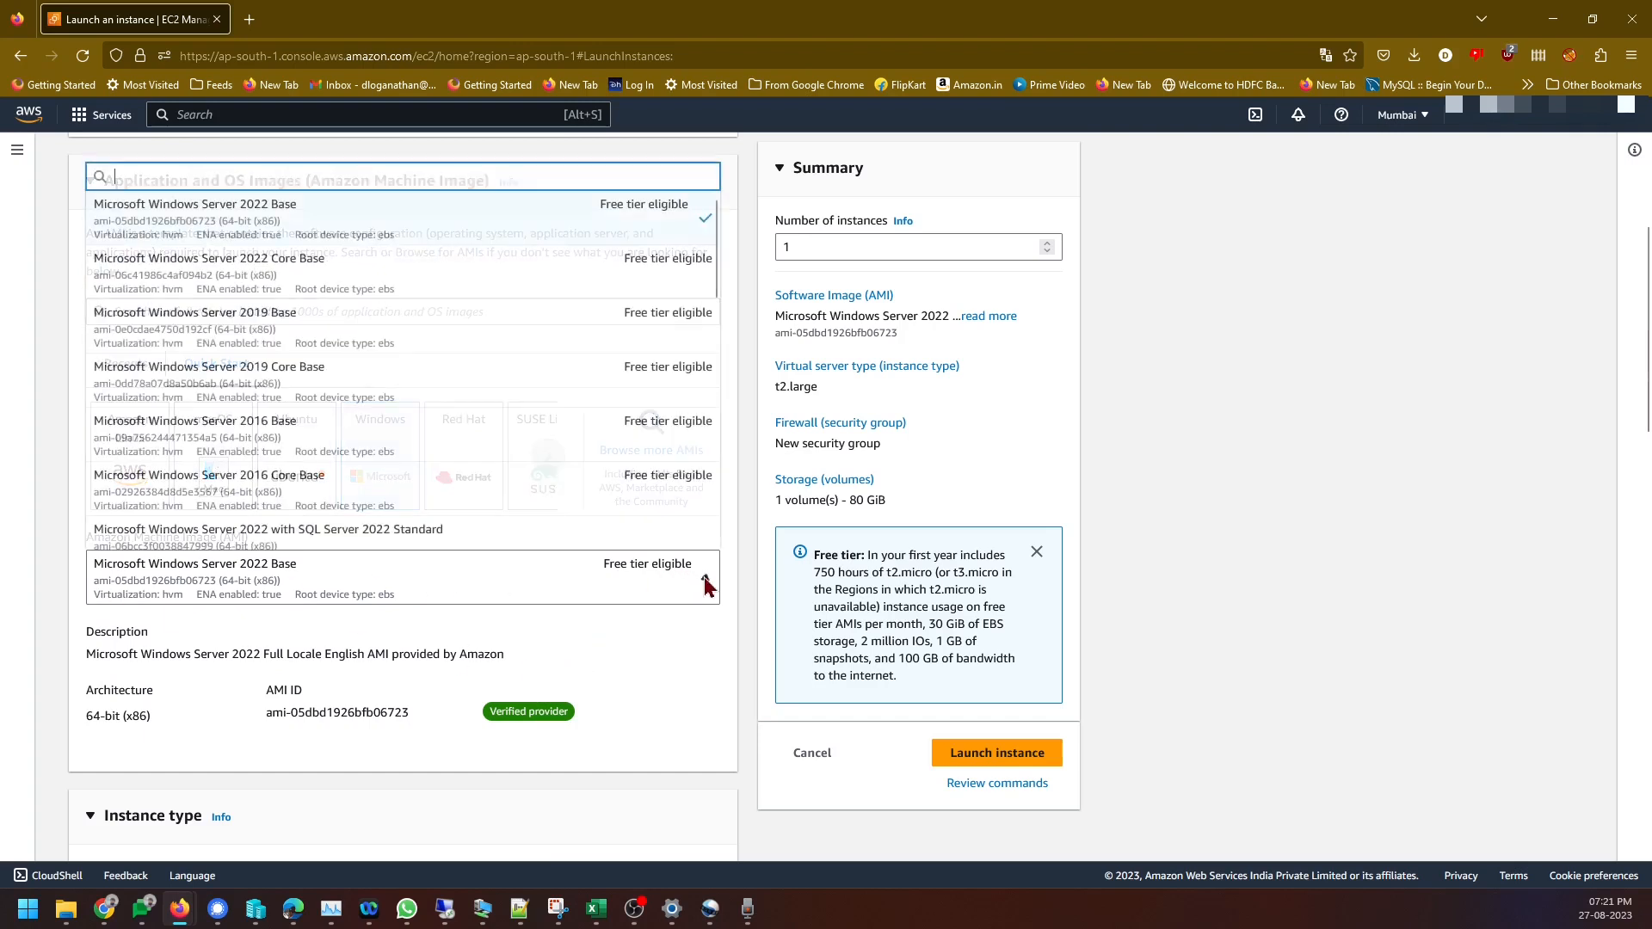
pyautogui.scroll(-2, 418, 414)
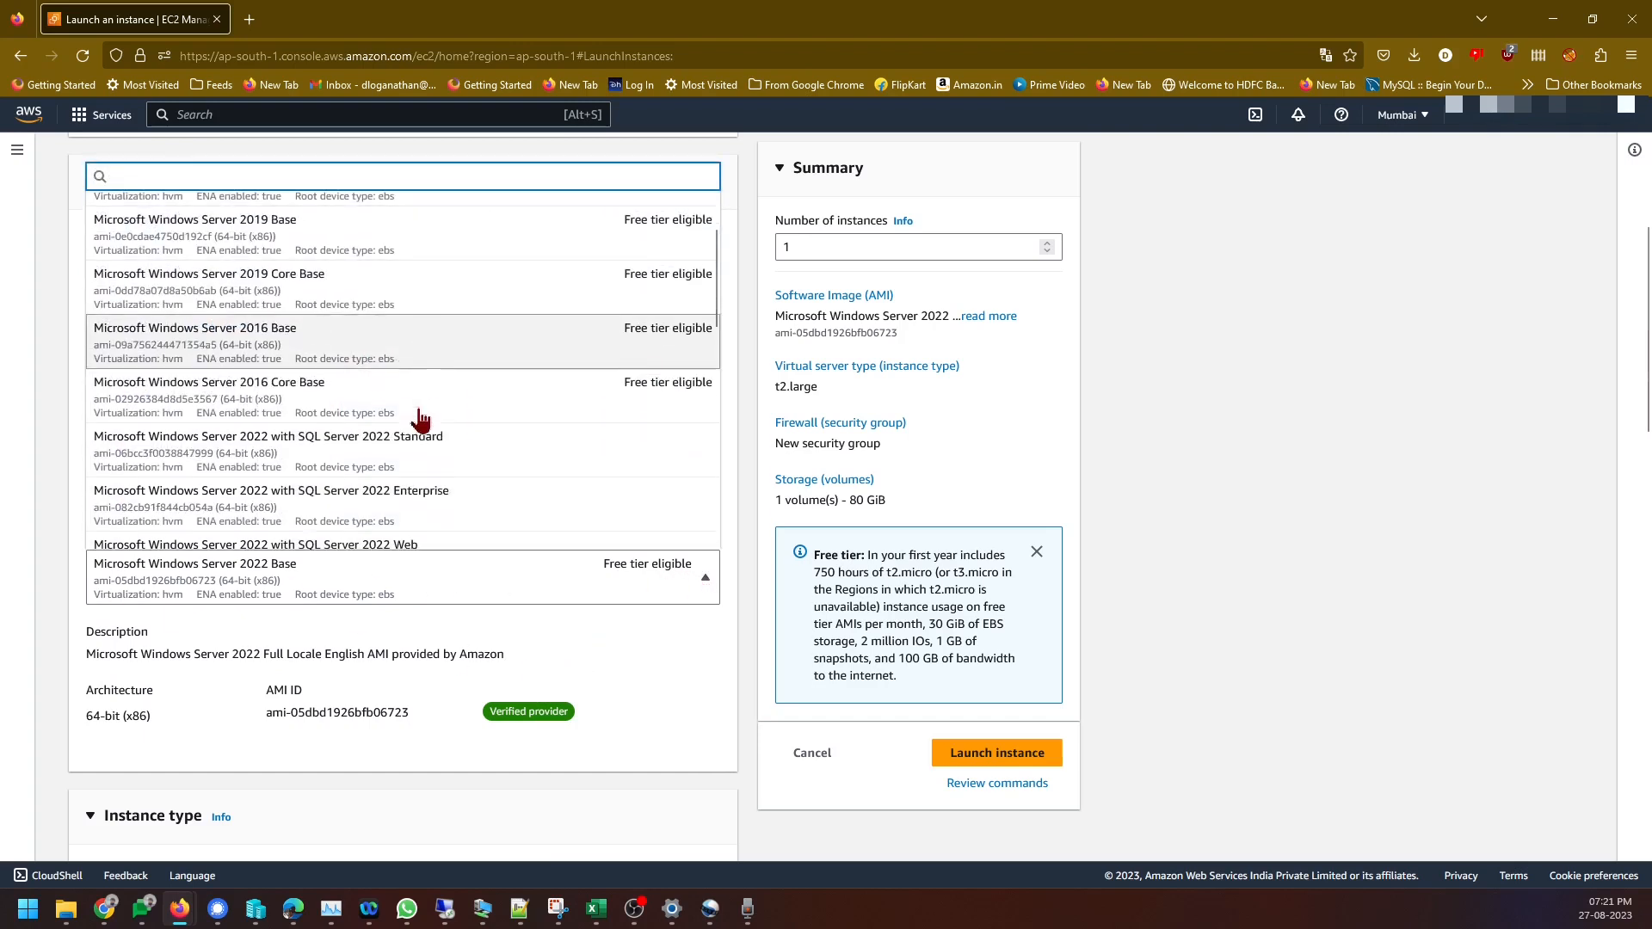
pyautogui.scroll(-2, 420, 419)
pyautogui.scroll(4, 420, 419)
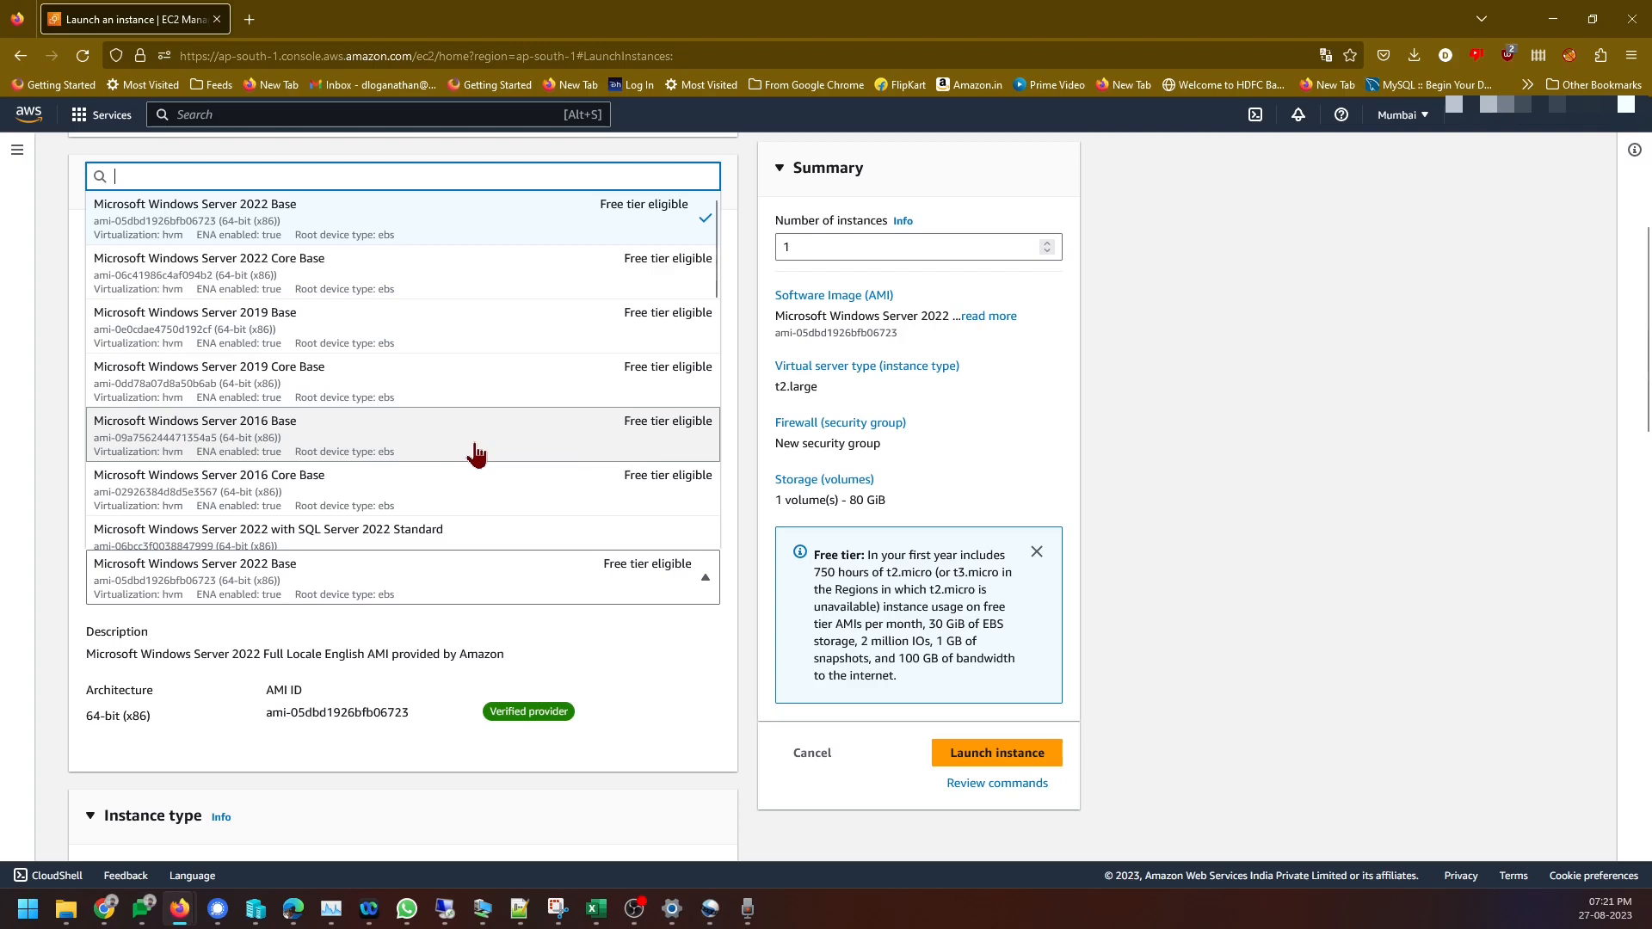
pyautogui.scroll(-10, 476, 454)
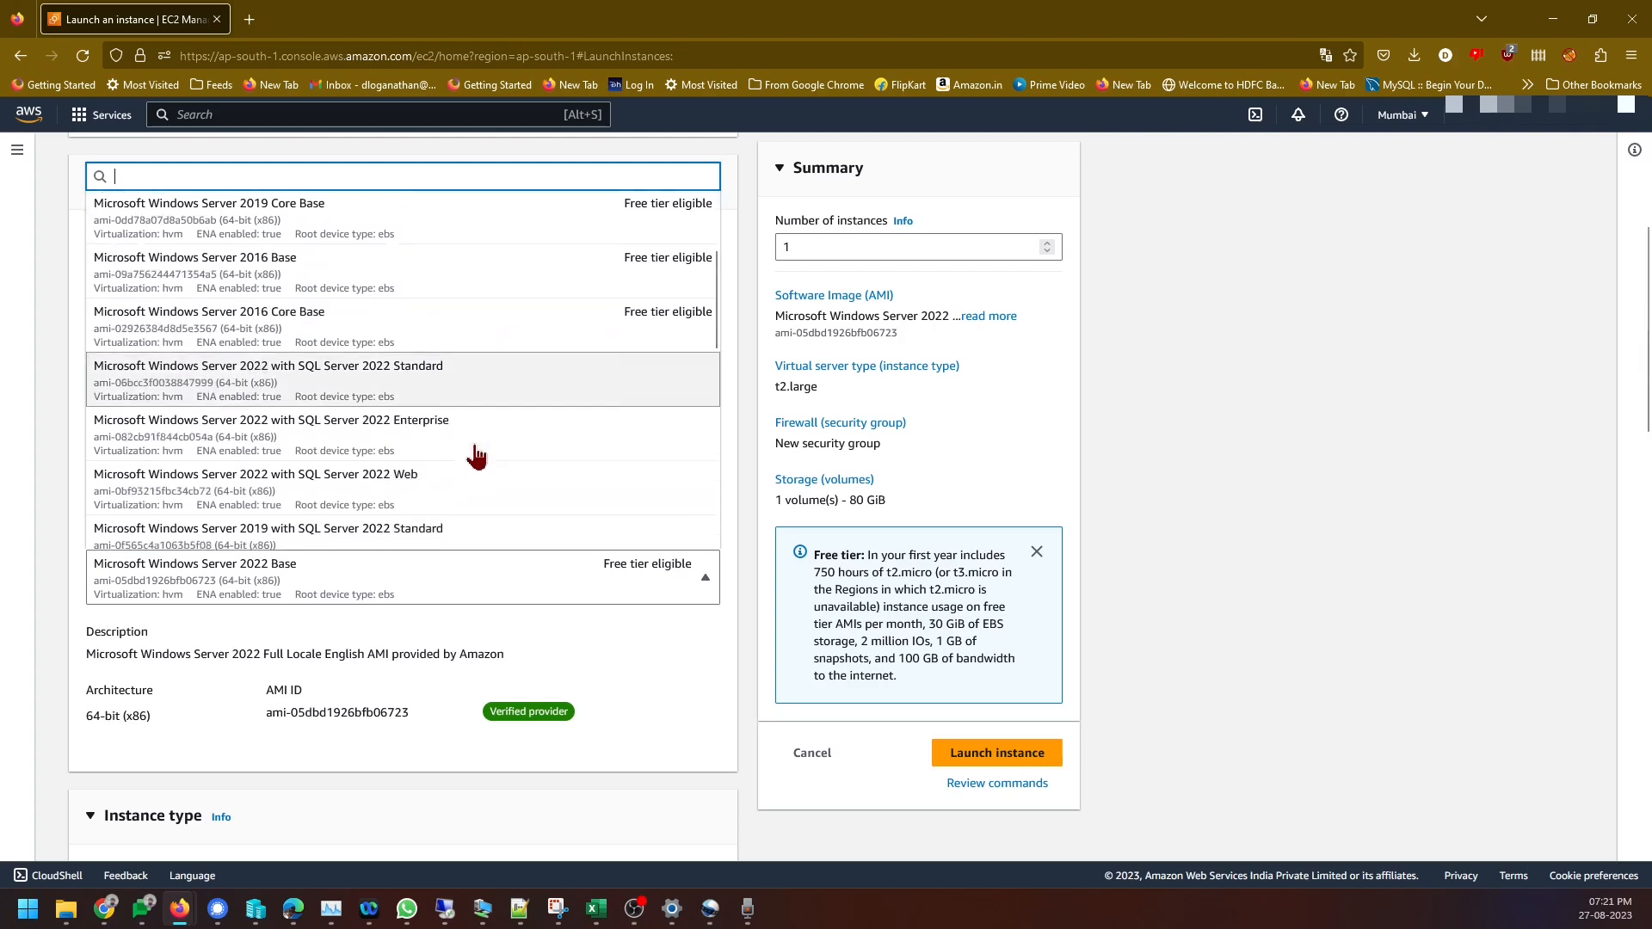
pyautogui.scroll(-2, 475, 455)
pyautogui.scroll(15, 475, 452)
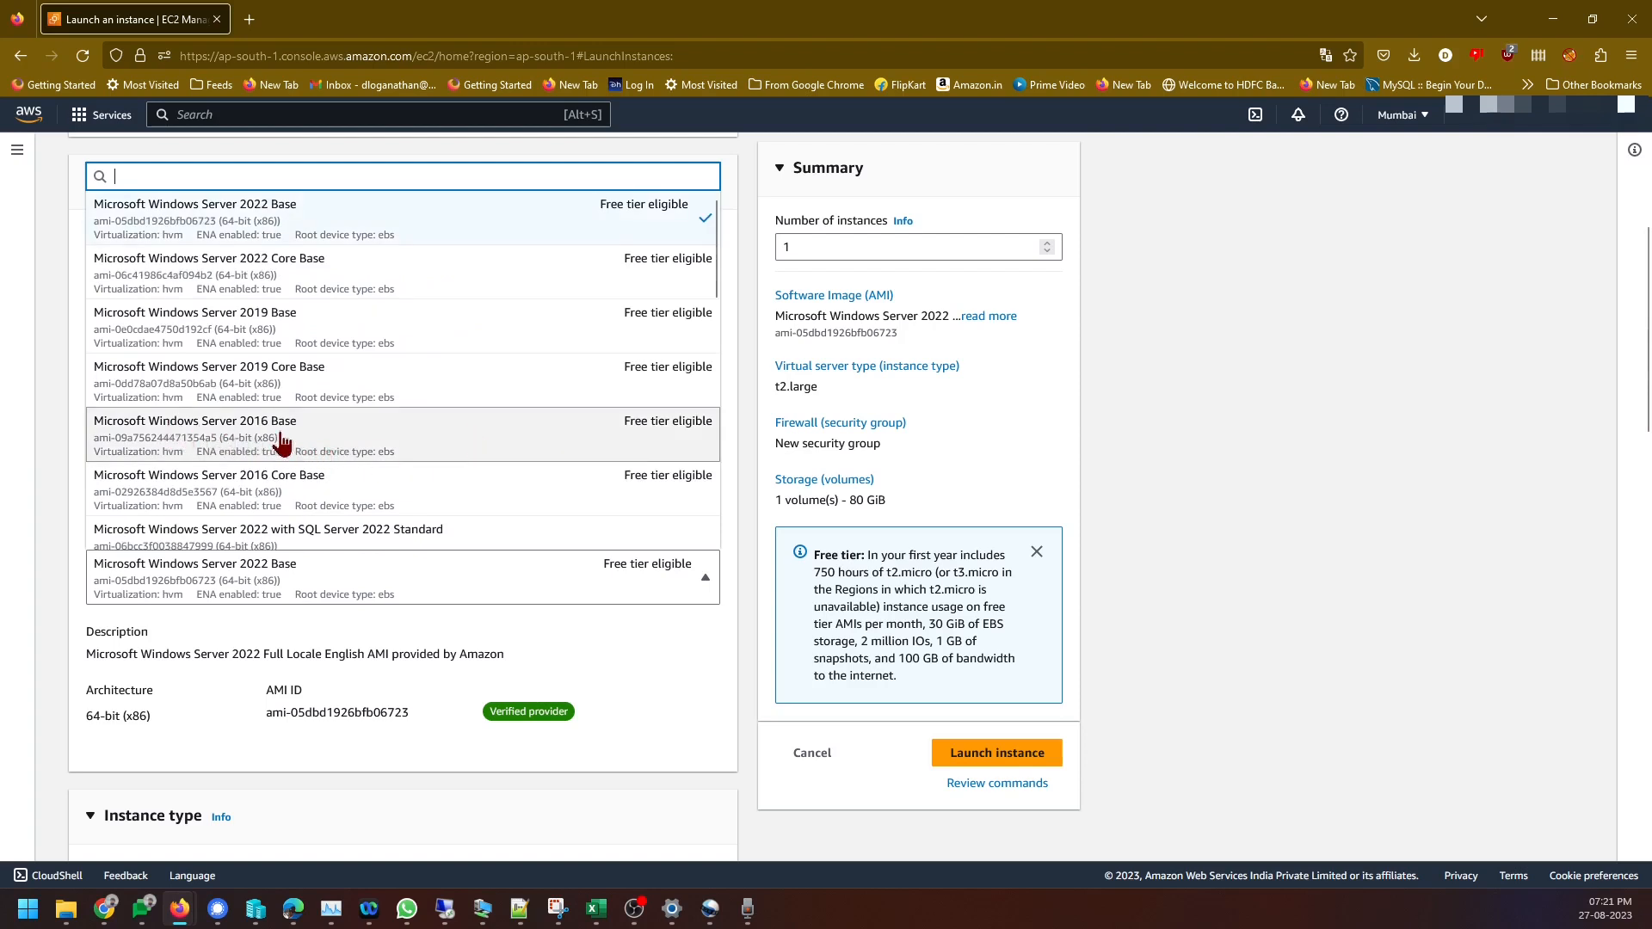
pyautogui.click(333, 447)
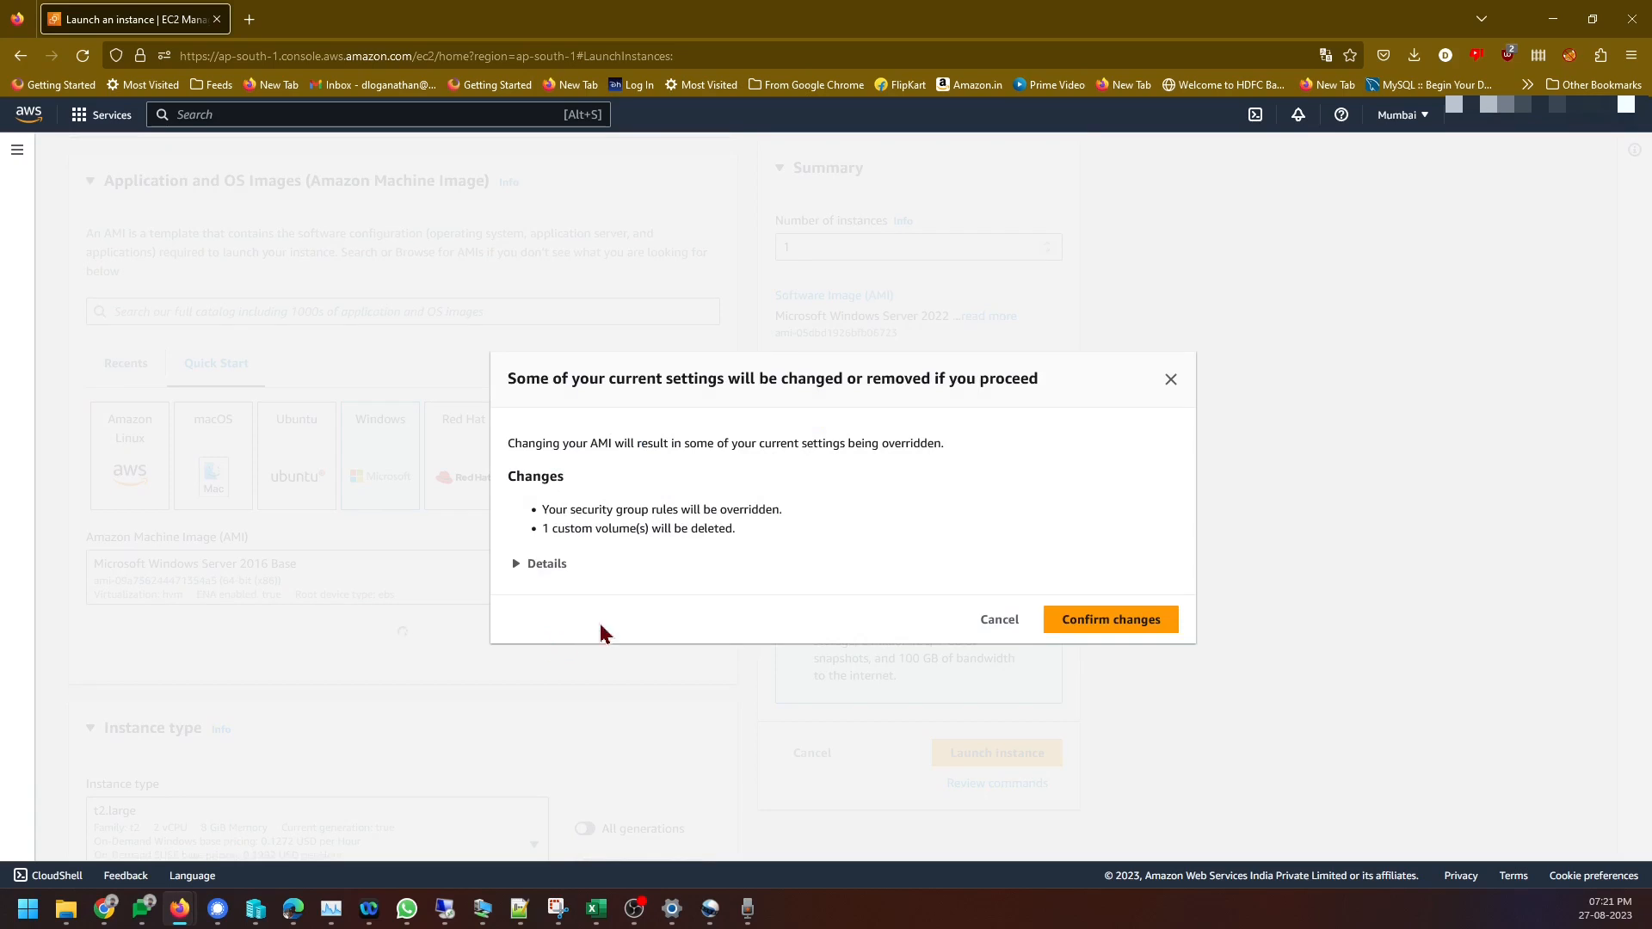
pyautogui.click(1098, 616)
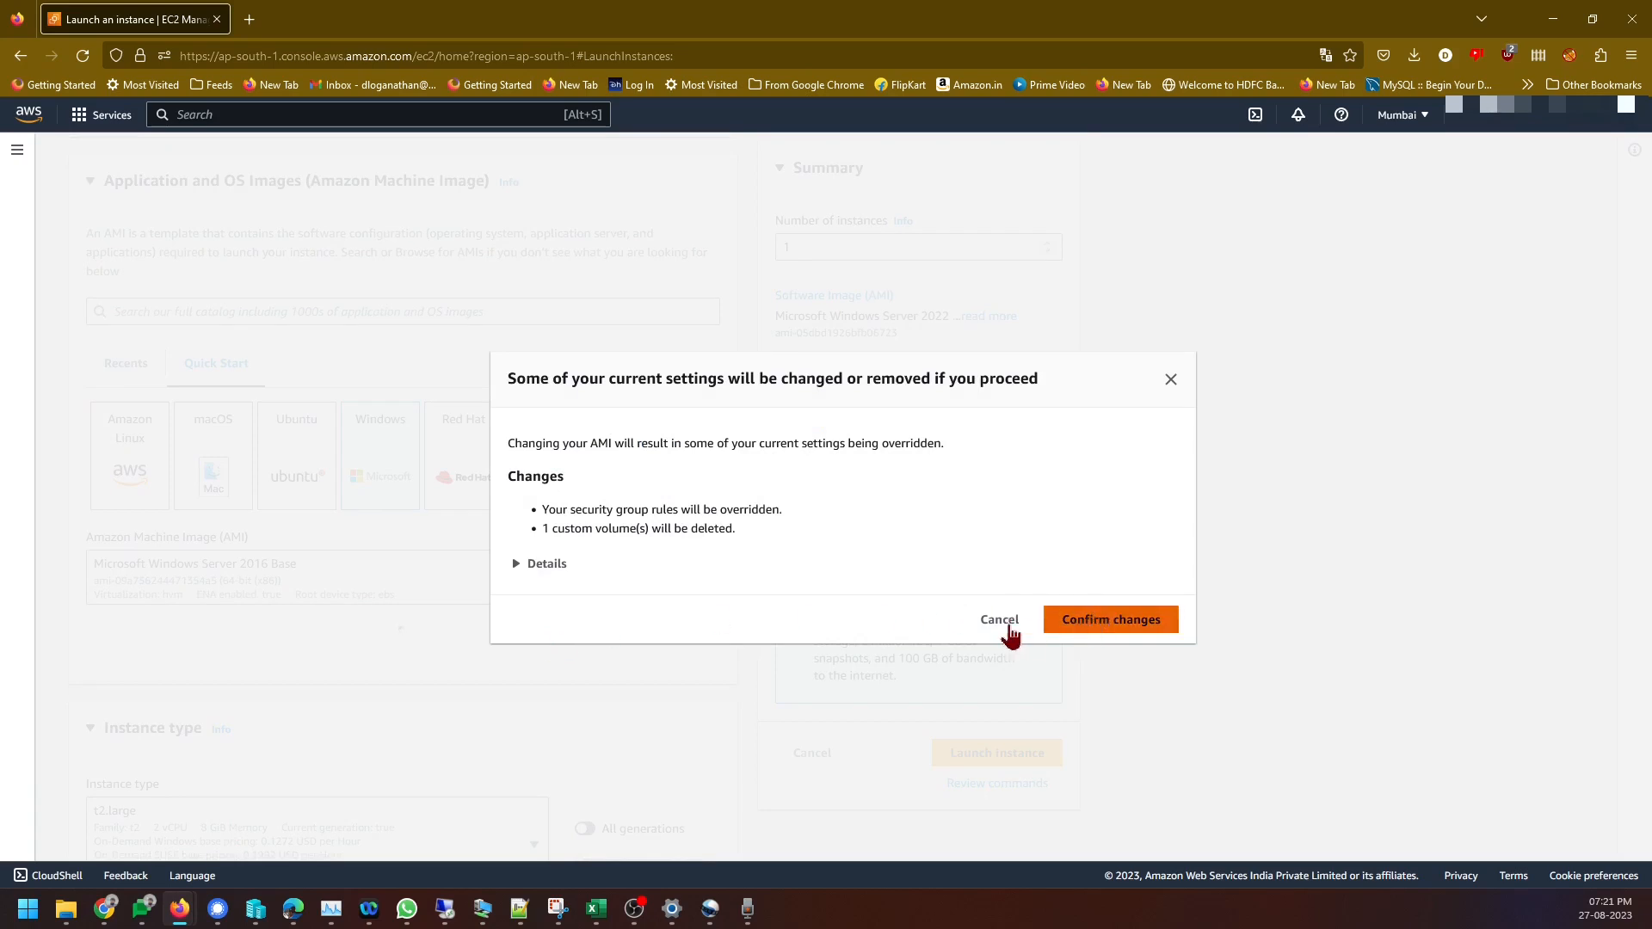
# Set the root volume's size to 80 GiB in the storage configuration
pyautogui.scroll(-5, 628, 649)
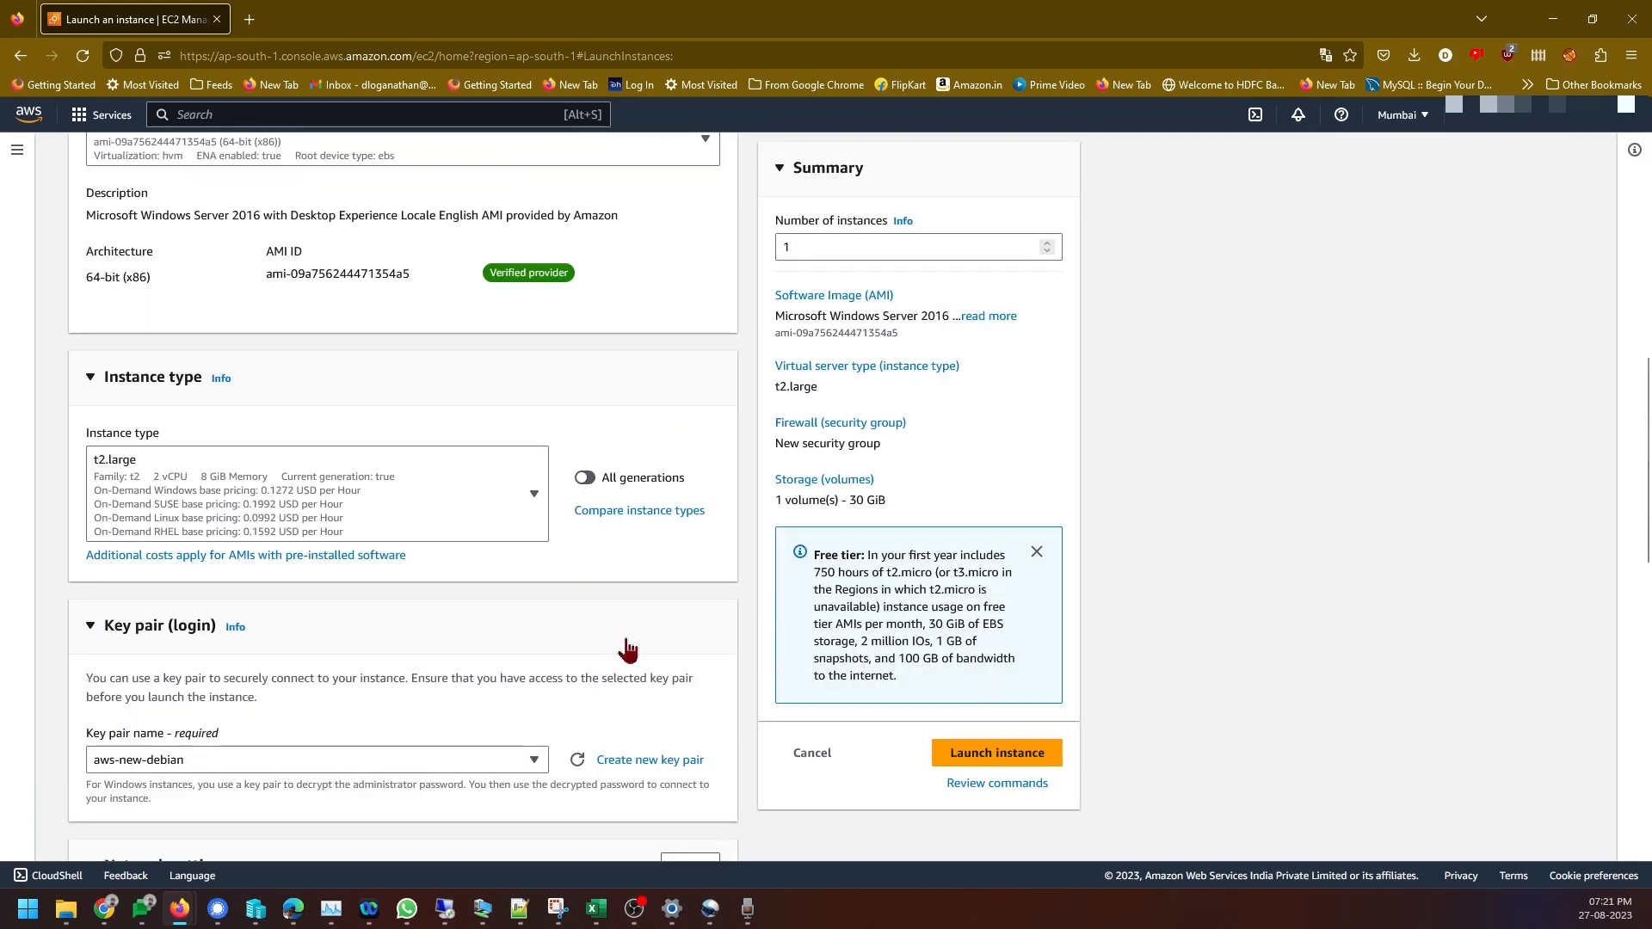
pyautogui.scroll(-4, 628, 649)
pyautogui.scroll(3, 585, 585)
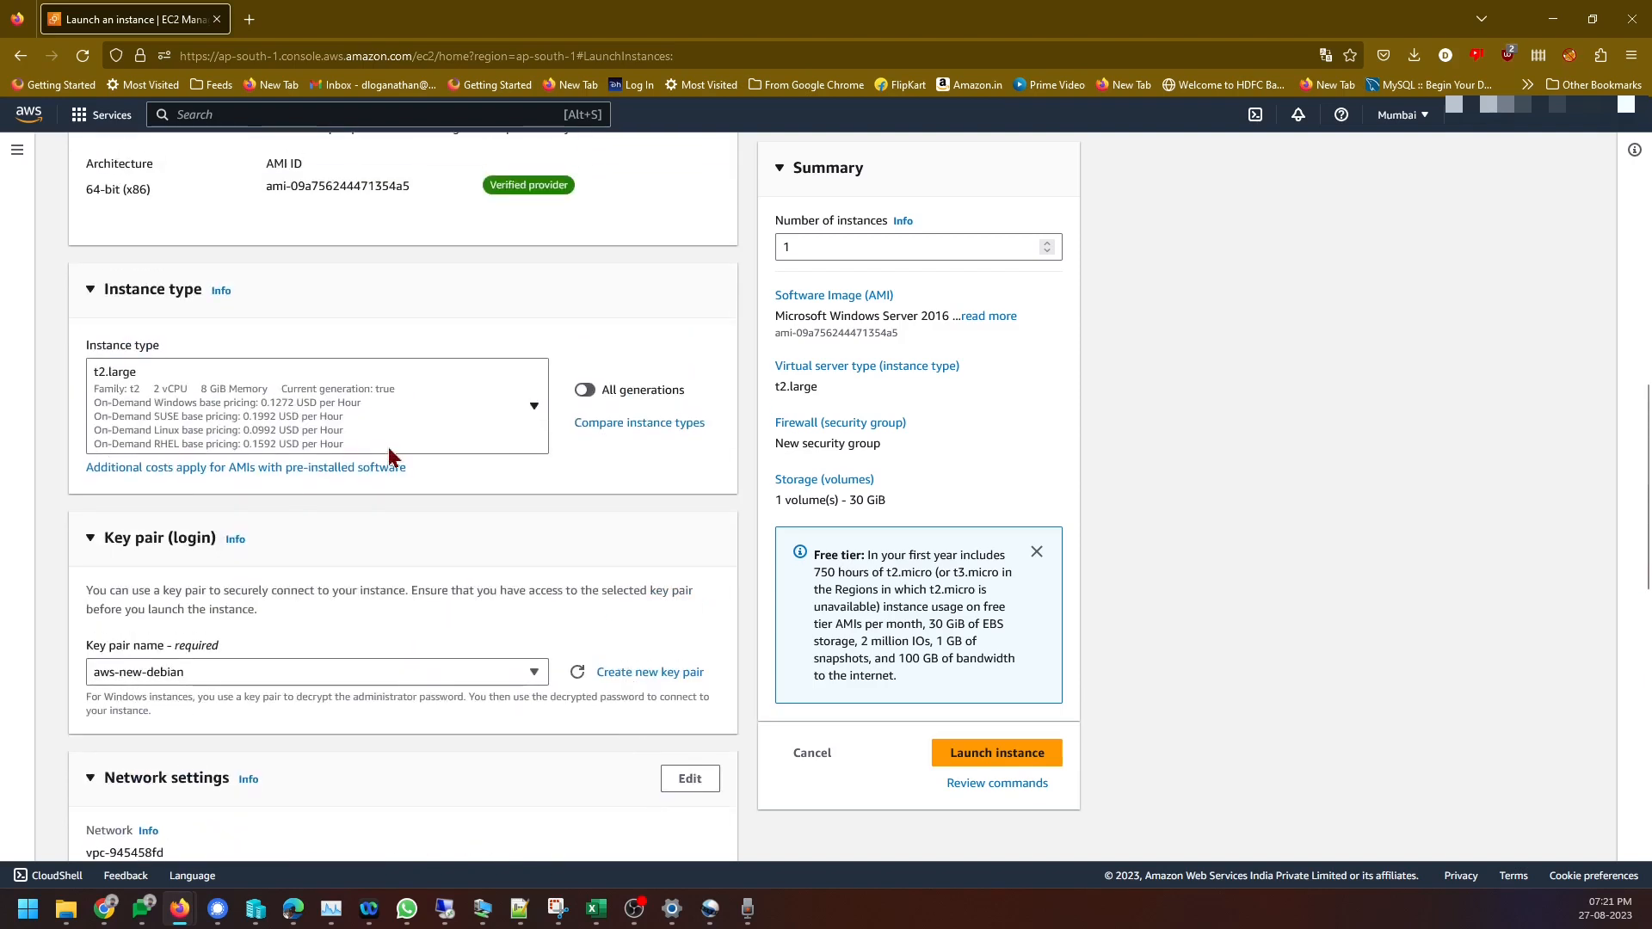
pyautogui.scroll(-3, 422, 585)
pyautogui.scroll(-3, 292, 622)
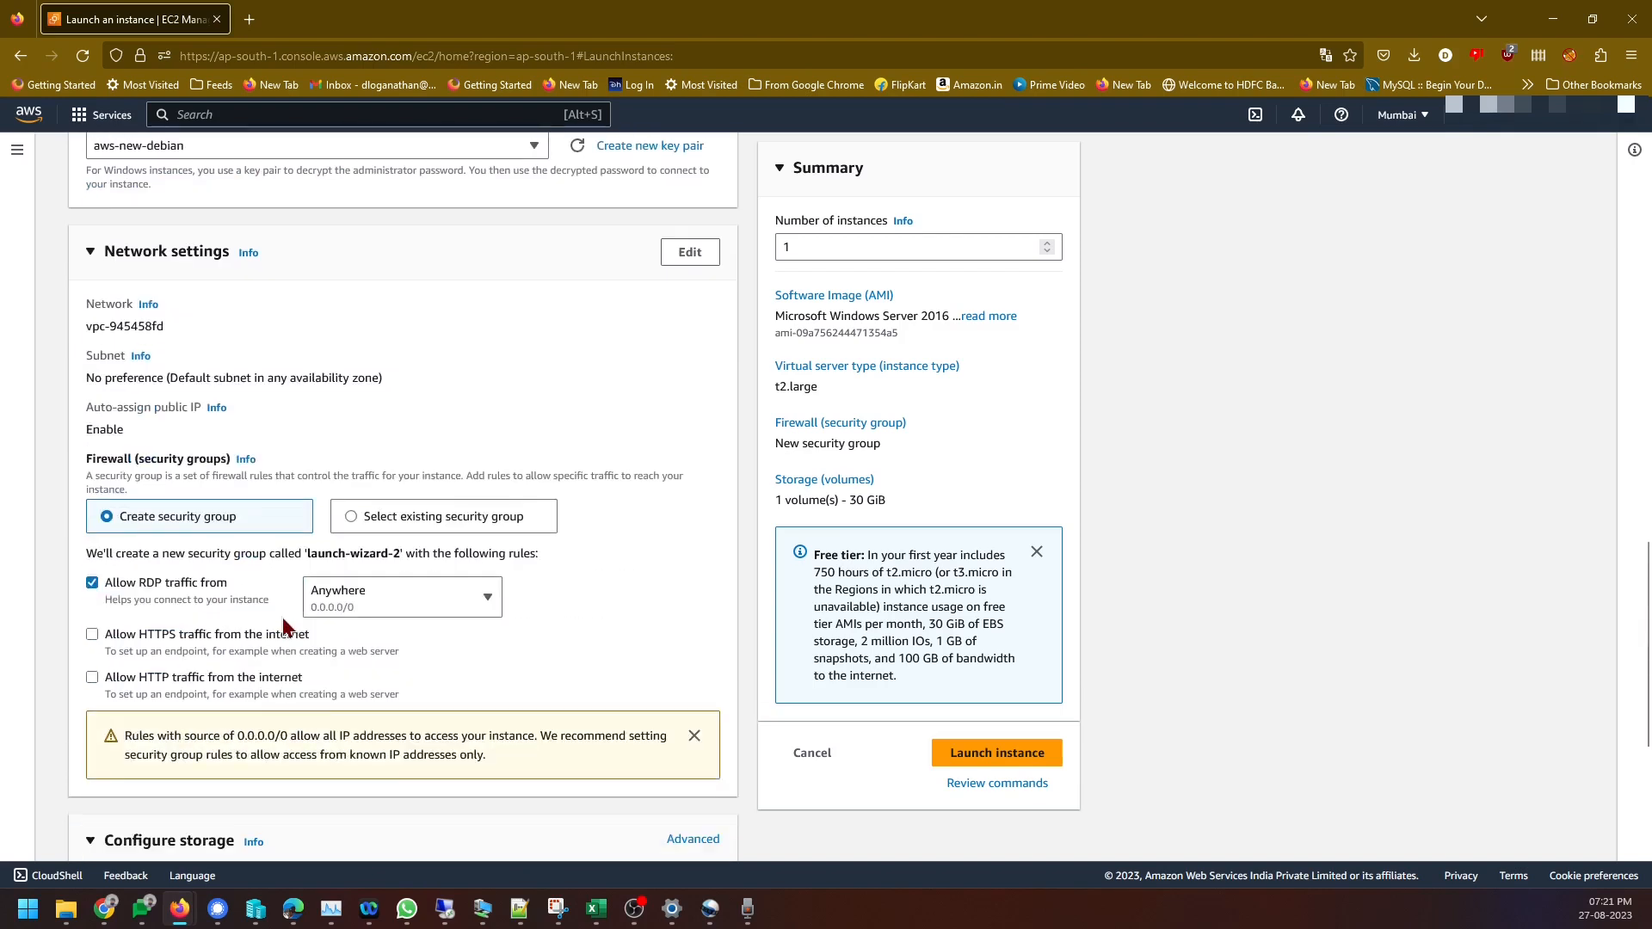
pyautogui.scroll(-3, 597, 627)
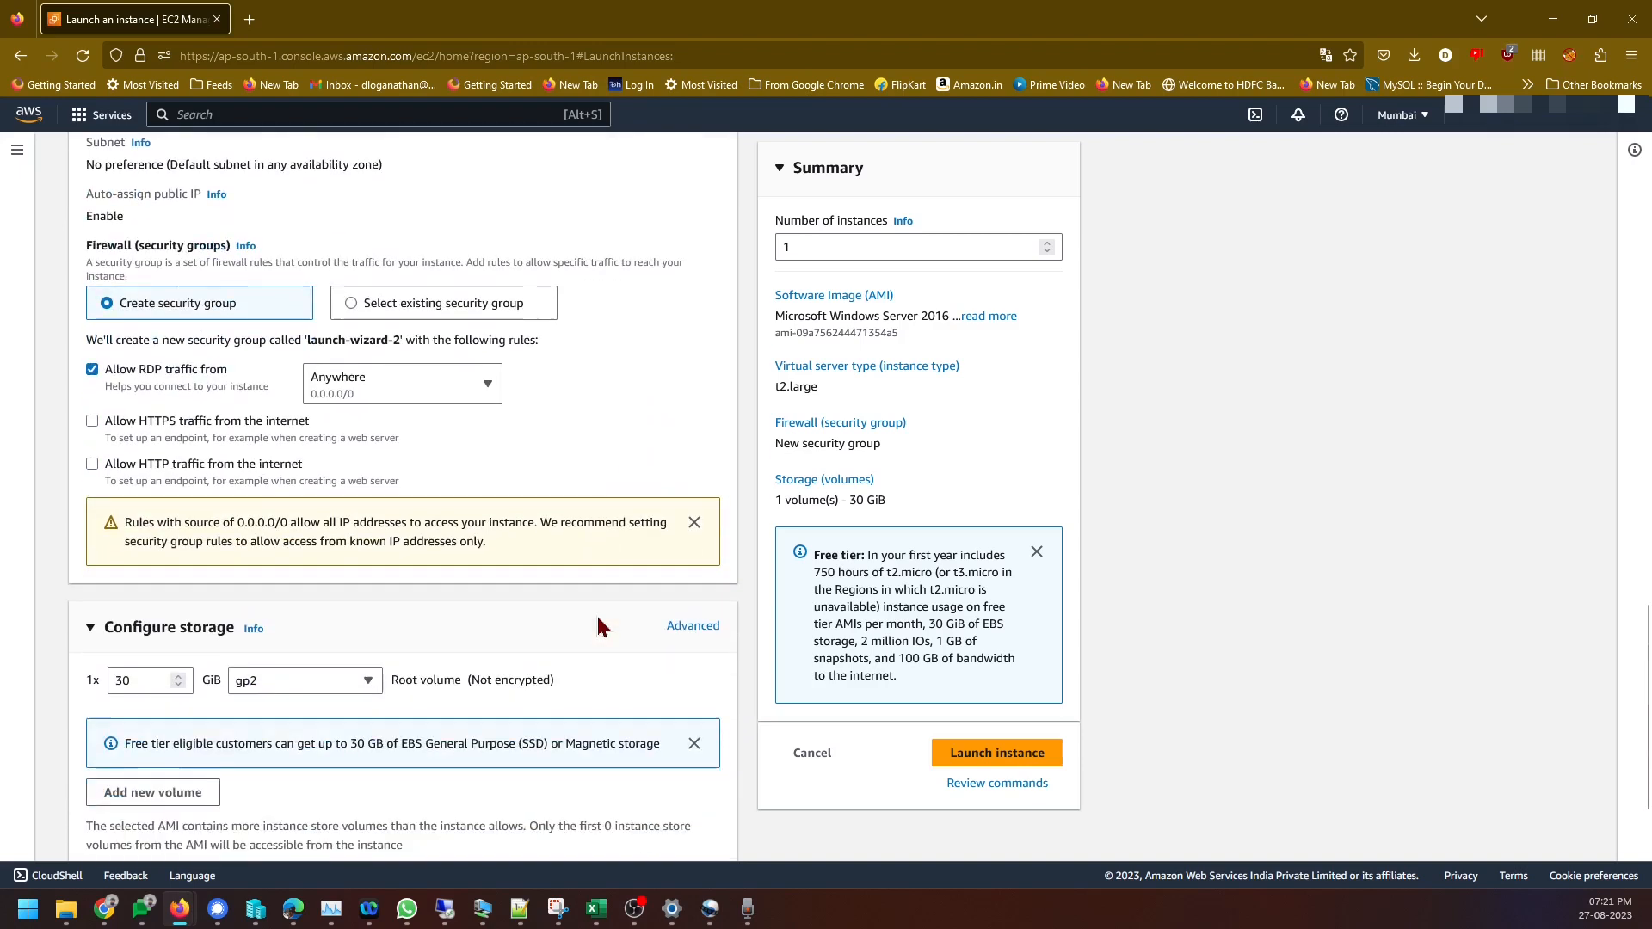
pyautogui.doubleClick(141, 643)
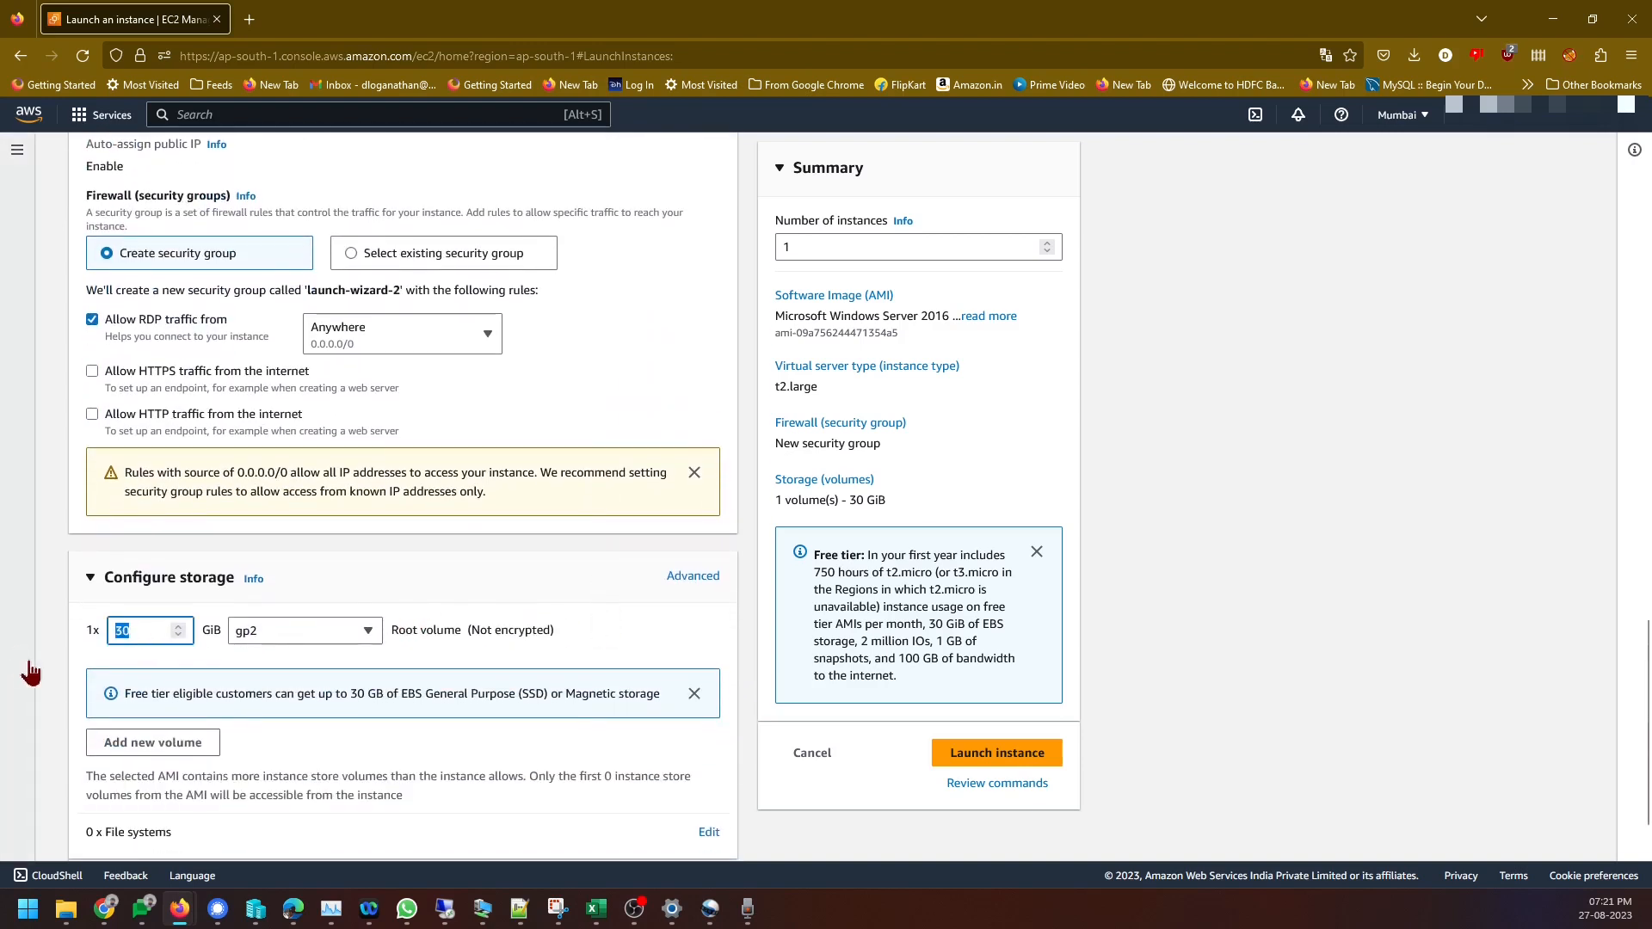
pyautogui.write('80')
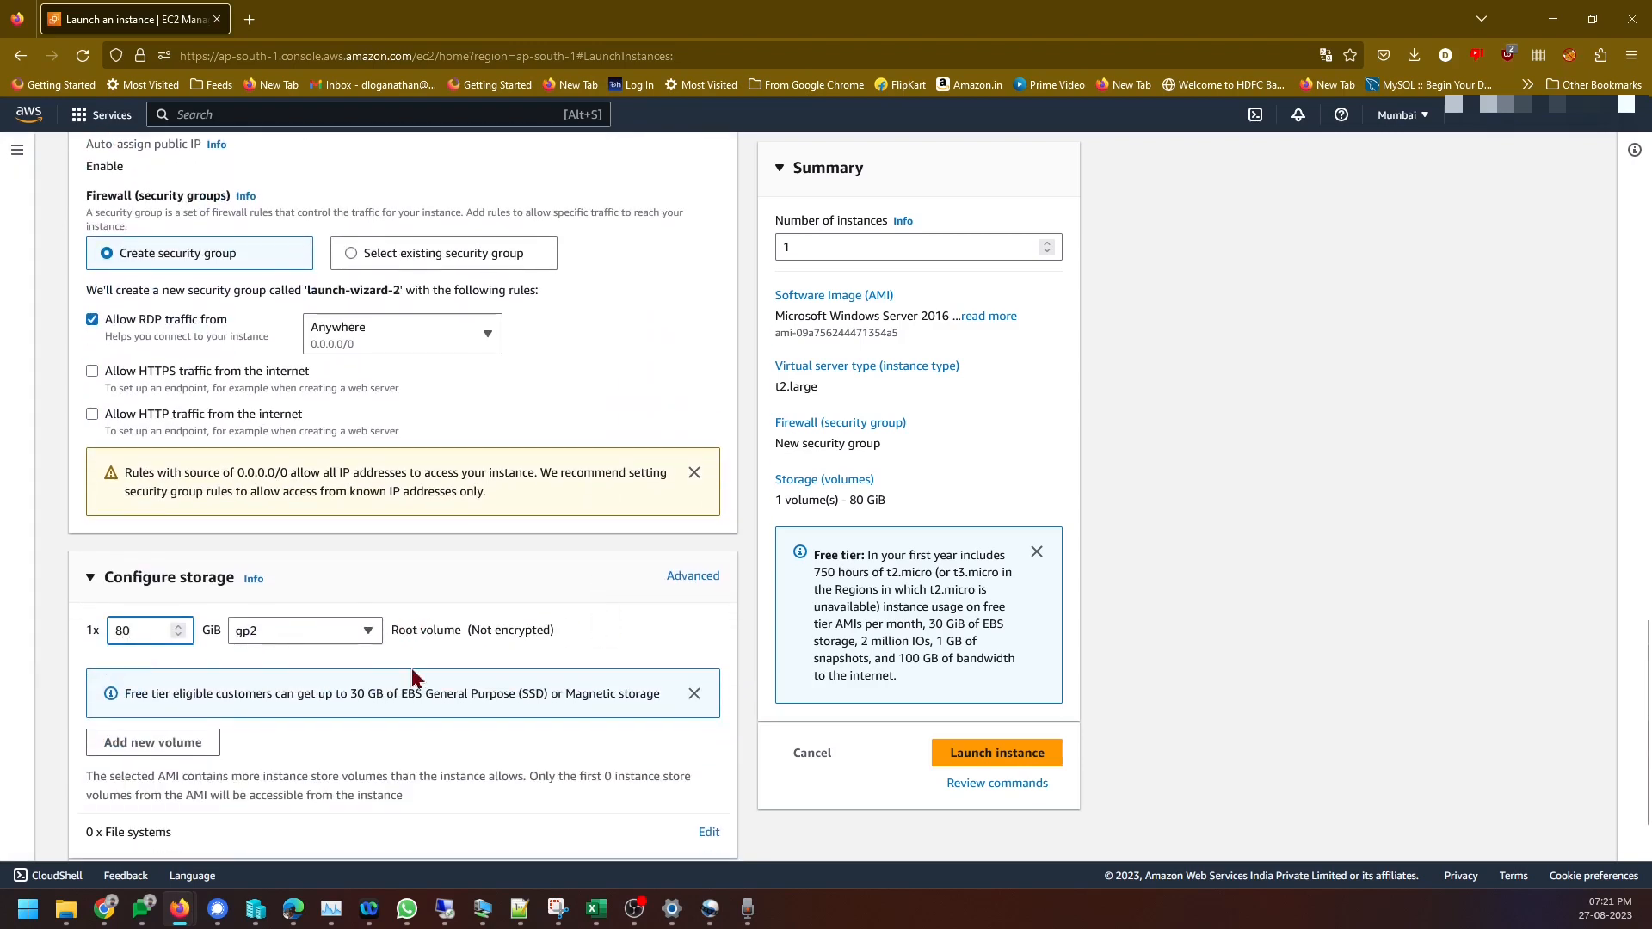
# Expand the advanced details of the instance configuration and review the options there
pyautogui.scroll(-1, 421, 678)
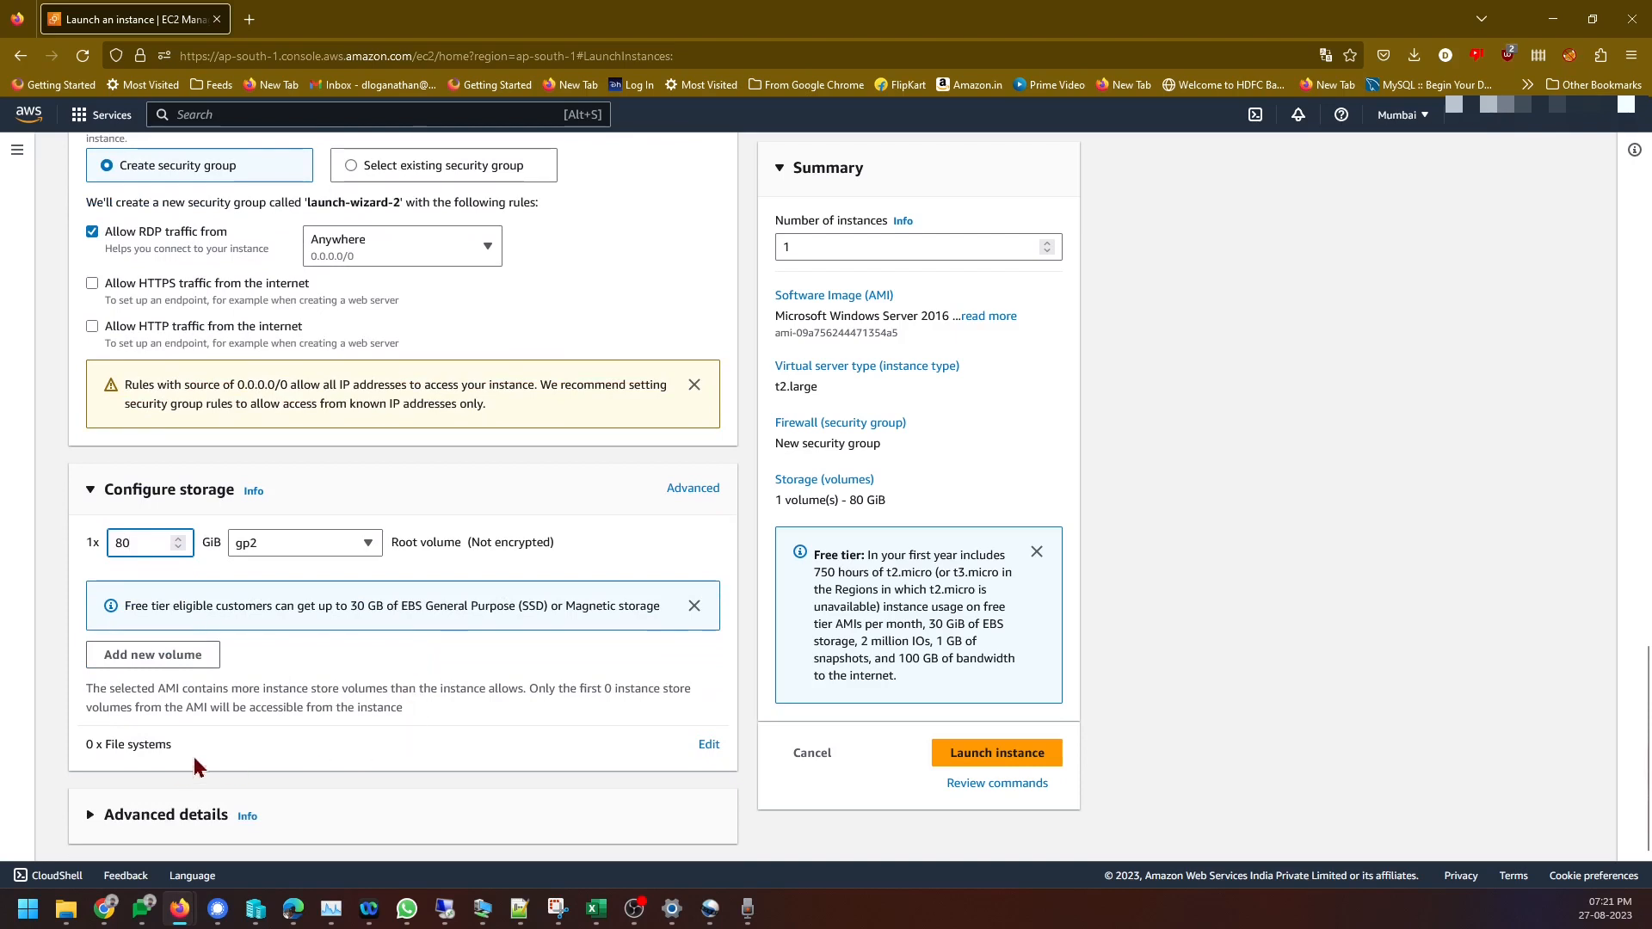
pyautogui.click(140, 828)
pyautogui.scroll(-4, 517, 765)
pyautogui.scroll(-2, 513, 767)
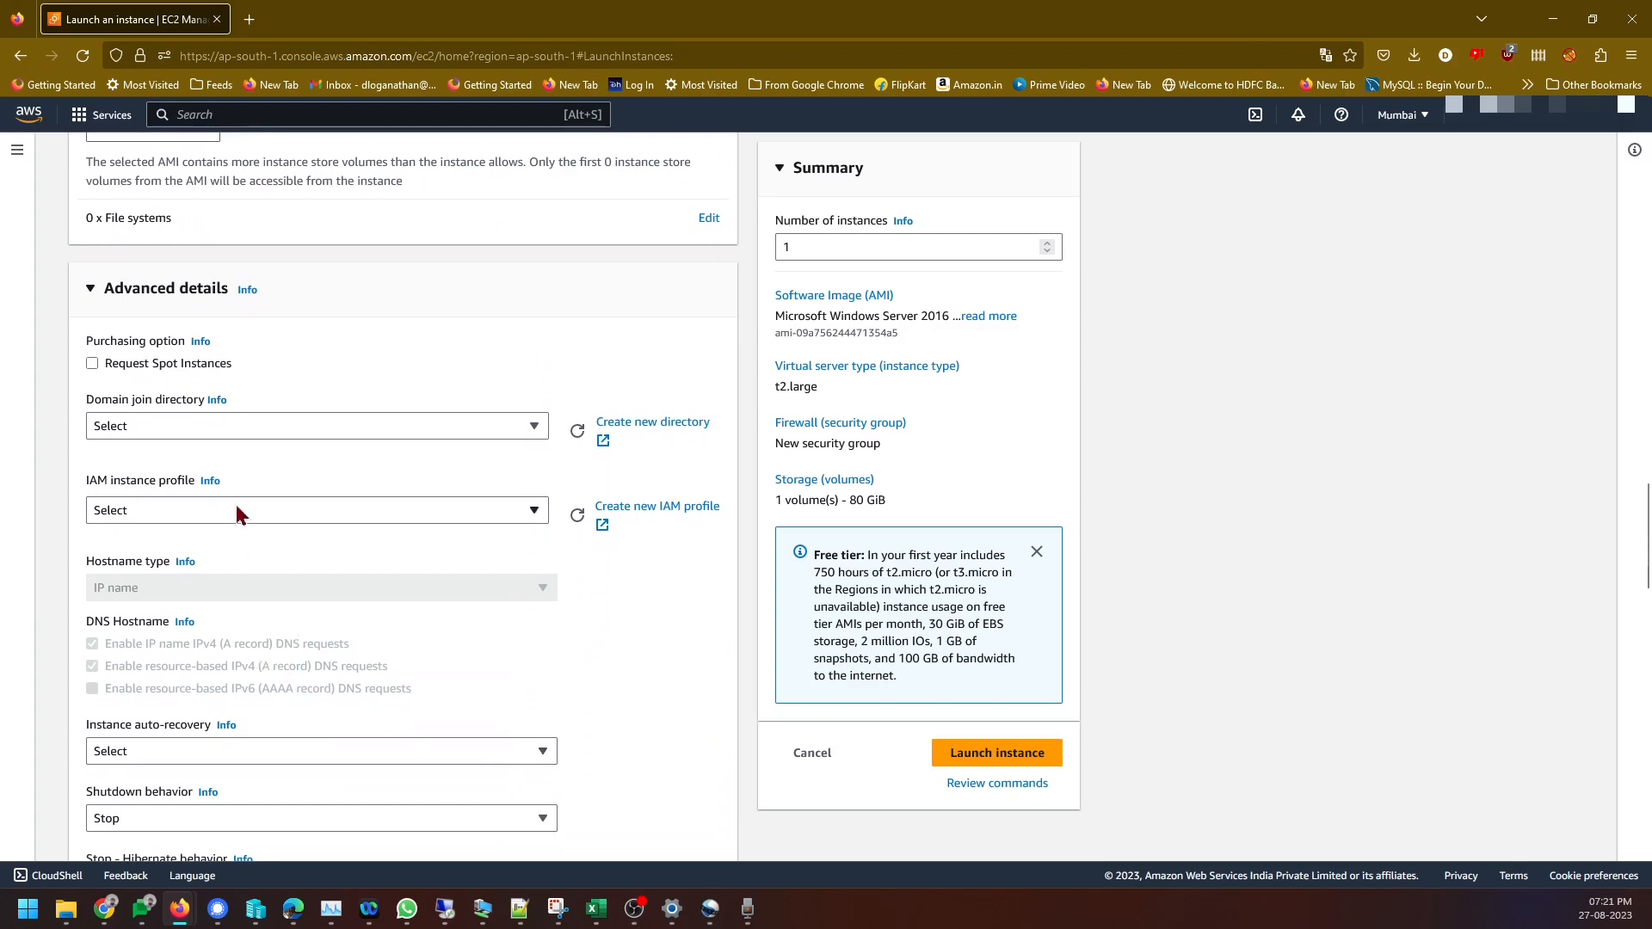
# Look through the remaining advanced details, leave them at their defaults, and launch the configured instance
pyautogui.scroll(-3, 391, 689)
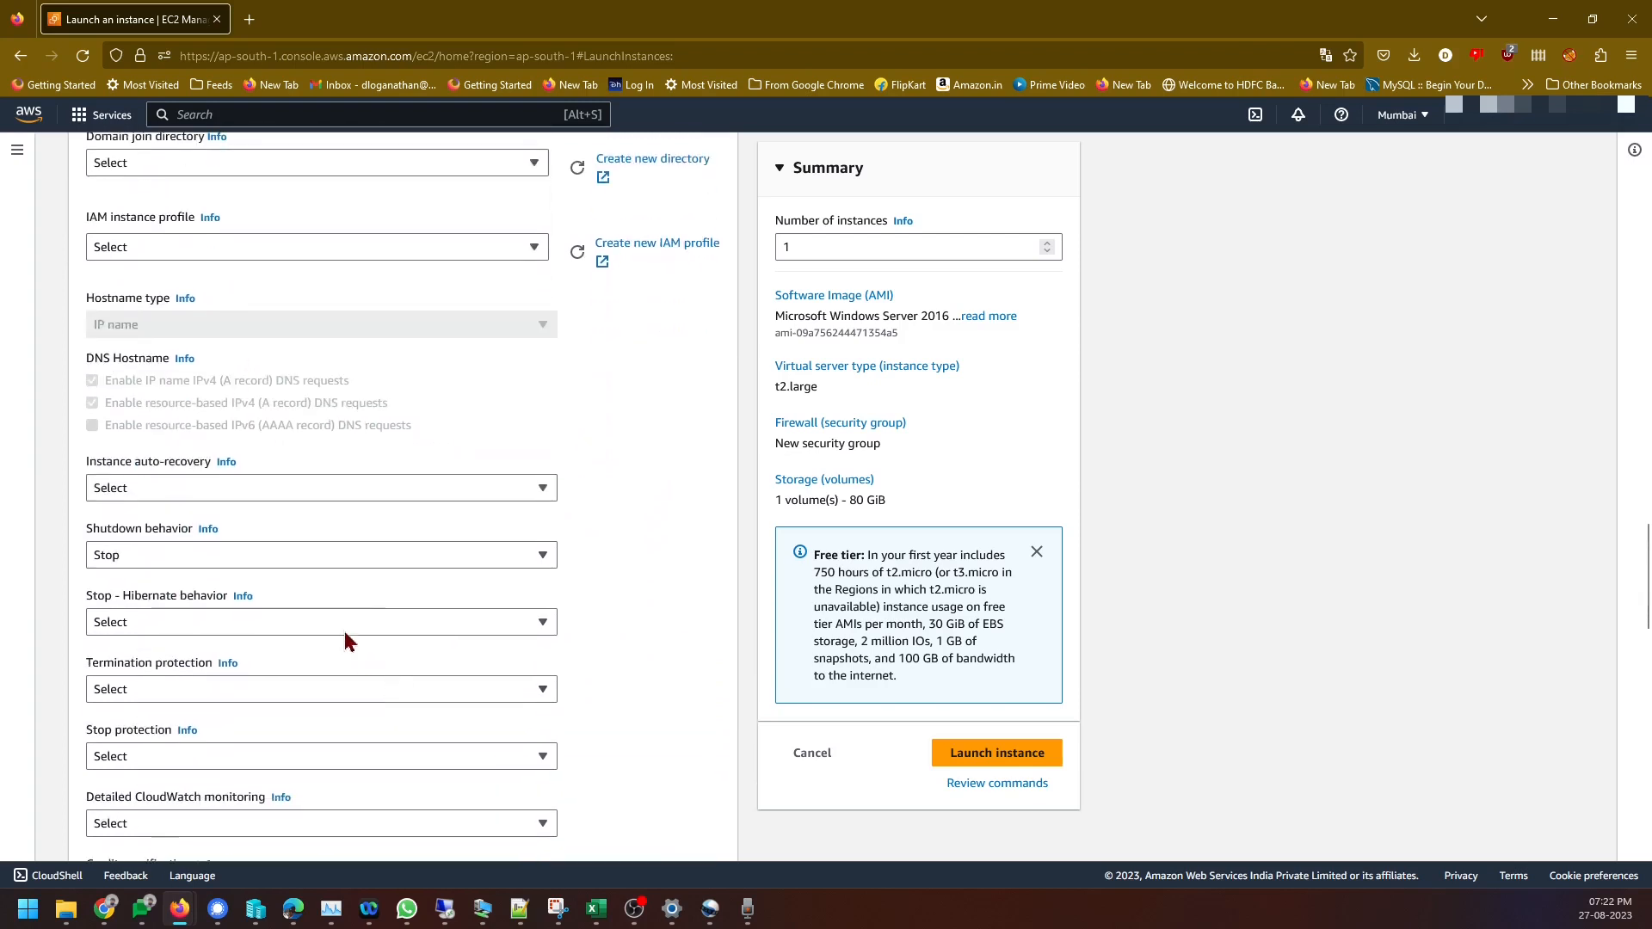
pyautogui.scroll(-7, 439, 598)
pyautogui.scroll(-10, 442, 600)
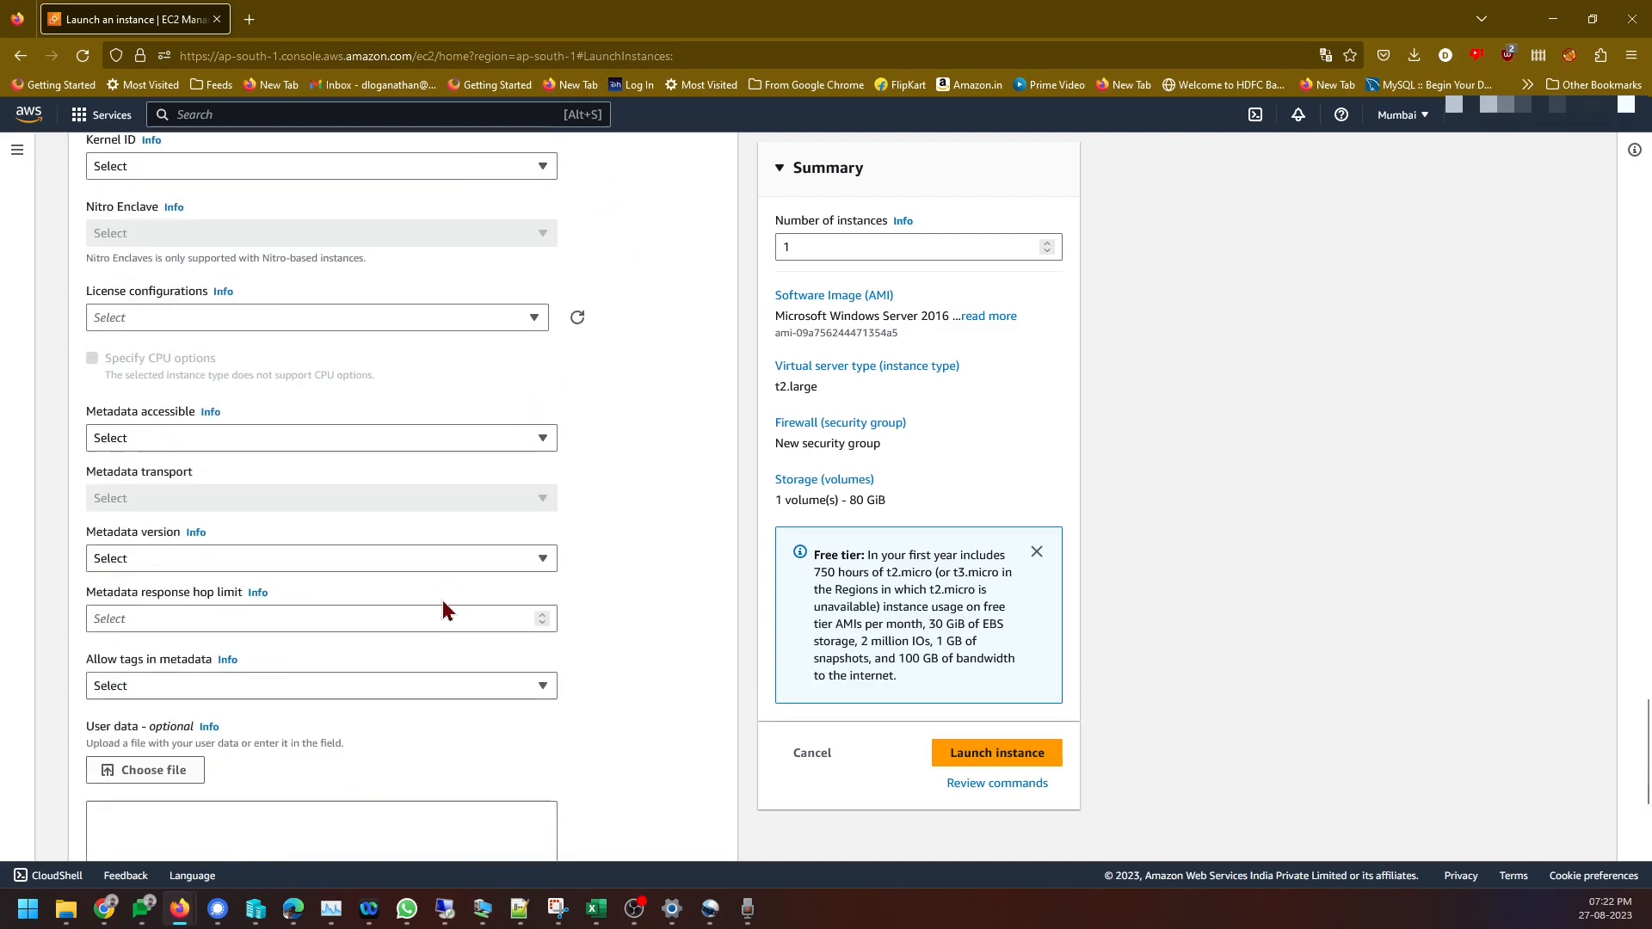
pyautogui.scroll(20, 577, 617)
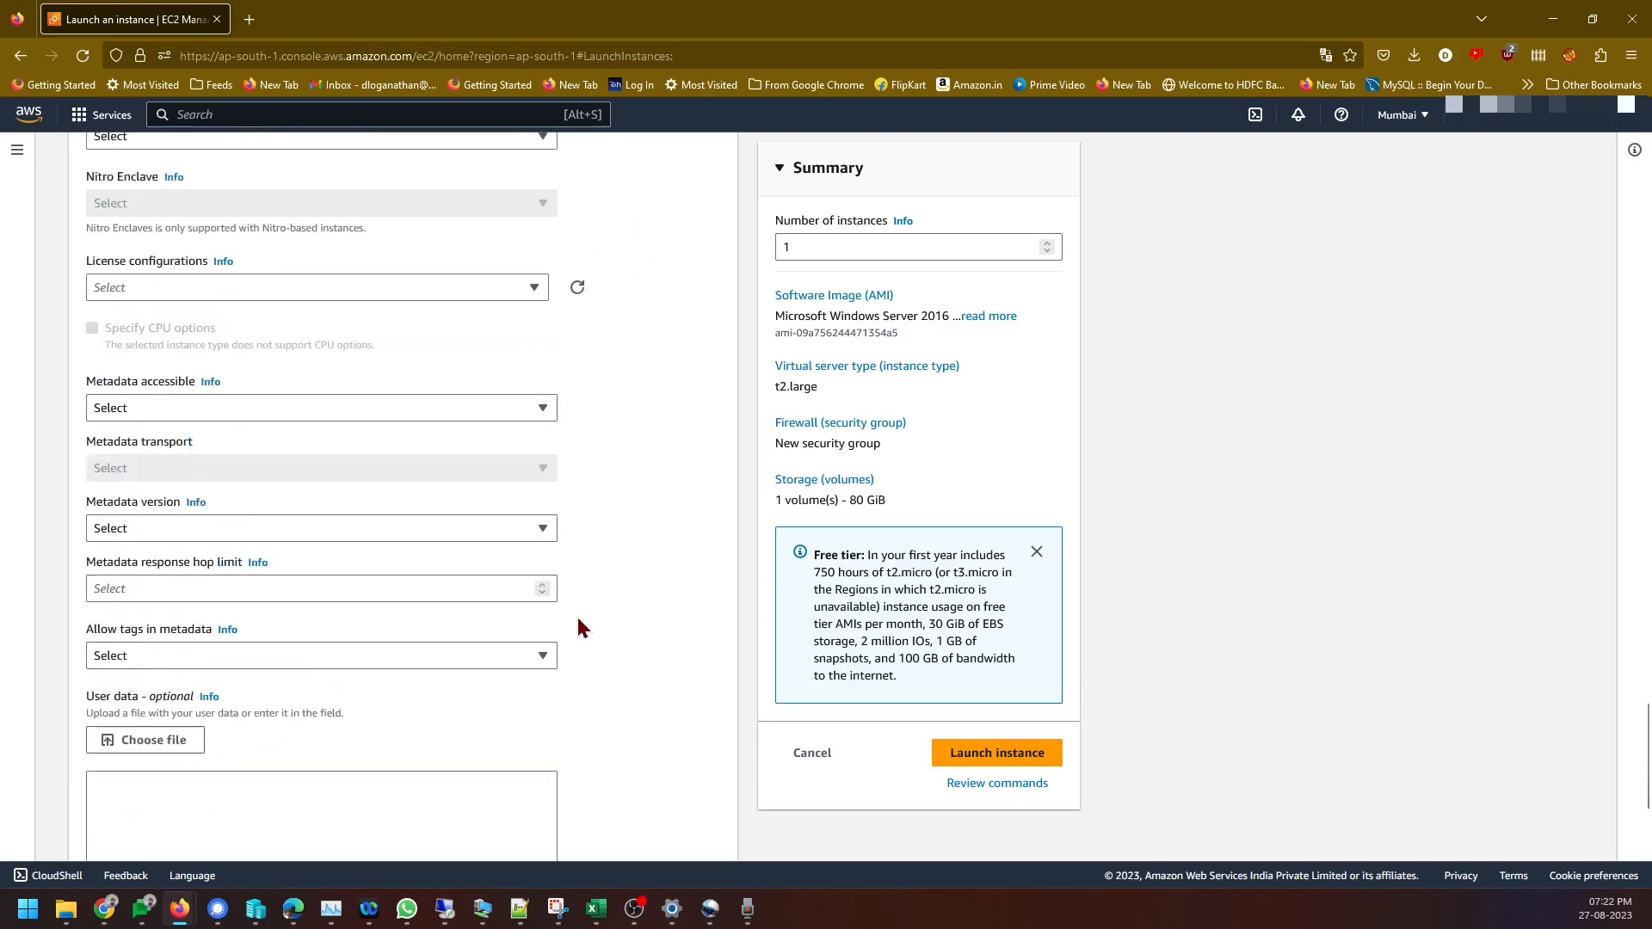
pyautogui.scroll(10, 552, 637)
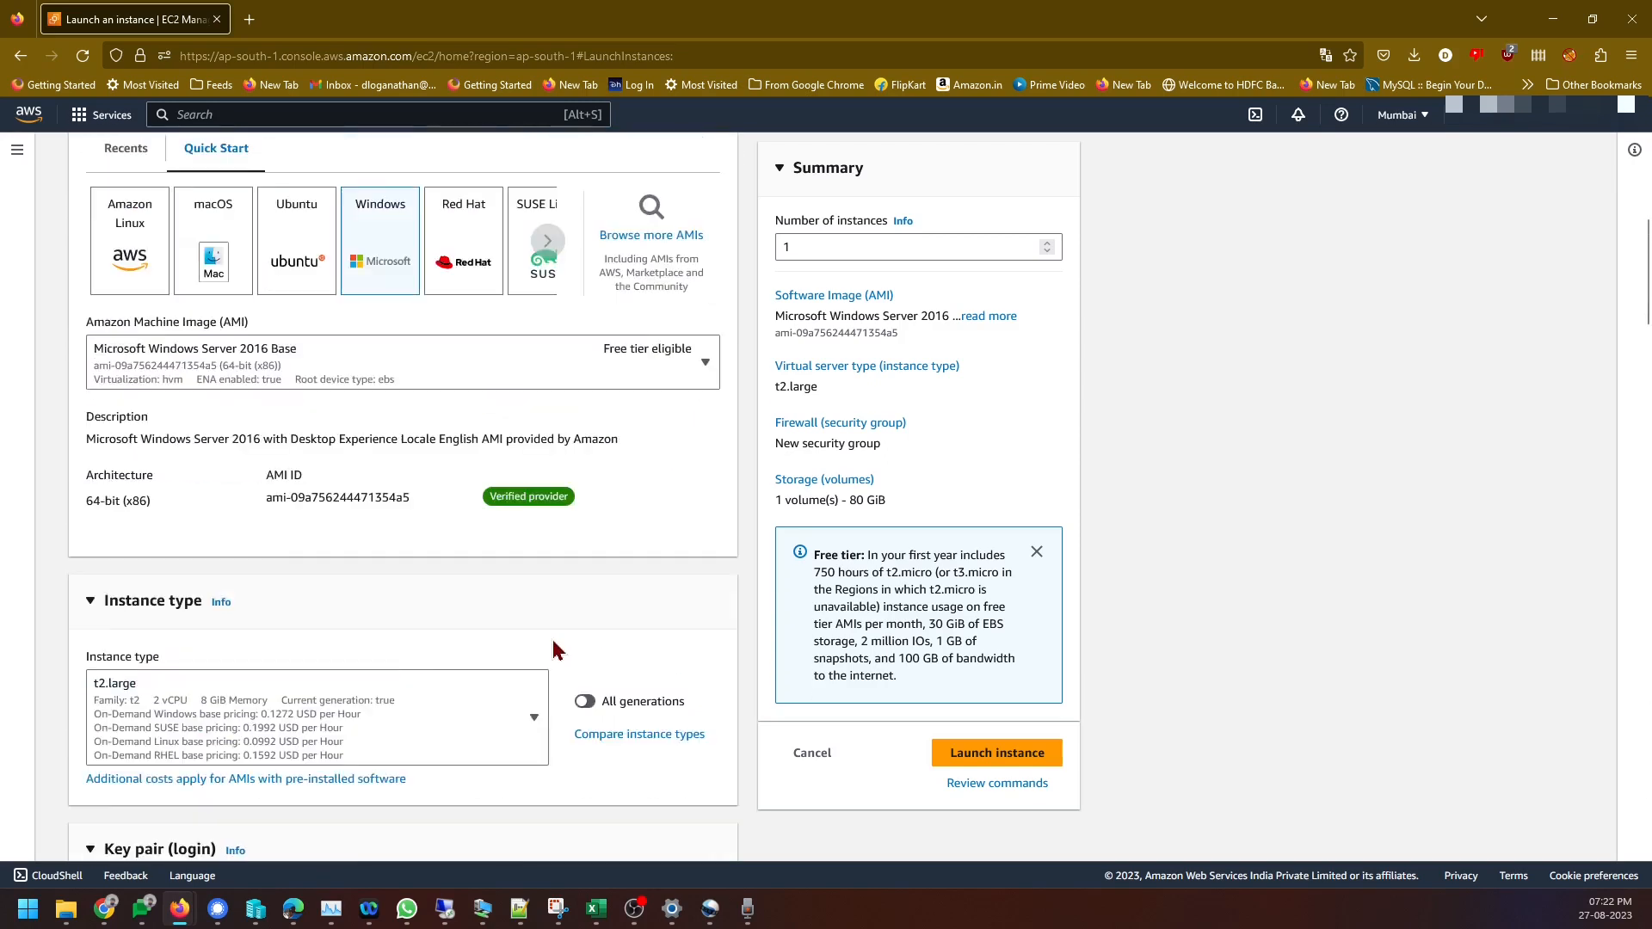
pyautogui.click(954, 753)
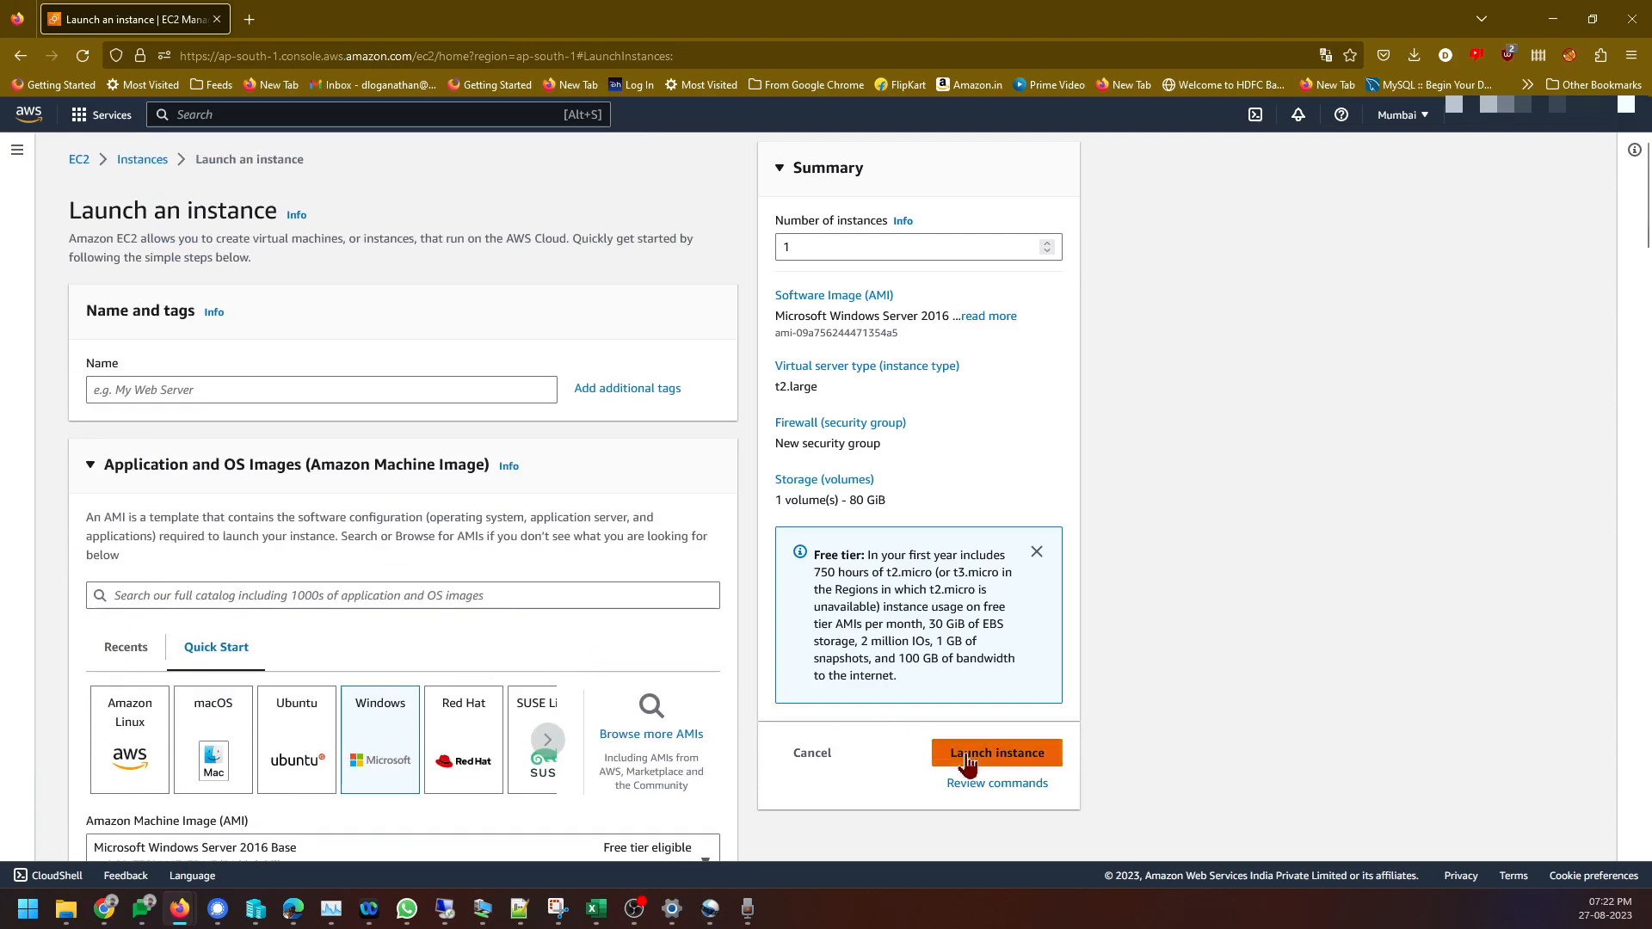
pyautogui.click(967, 755)
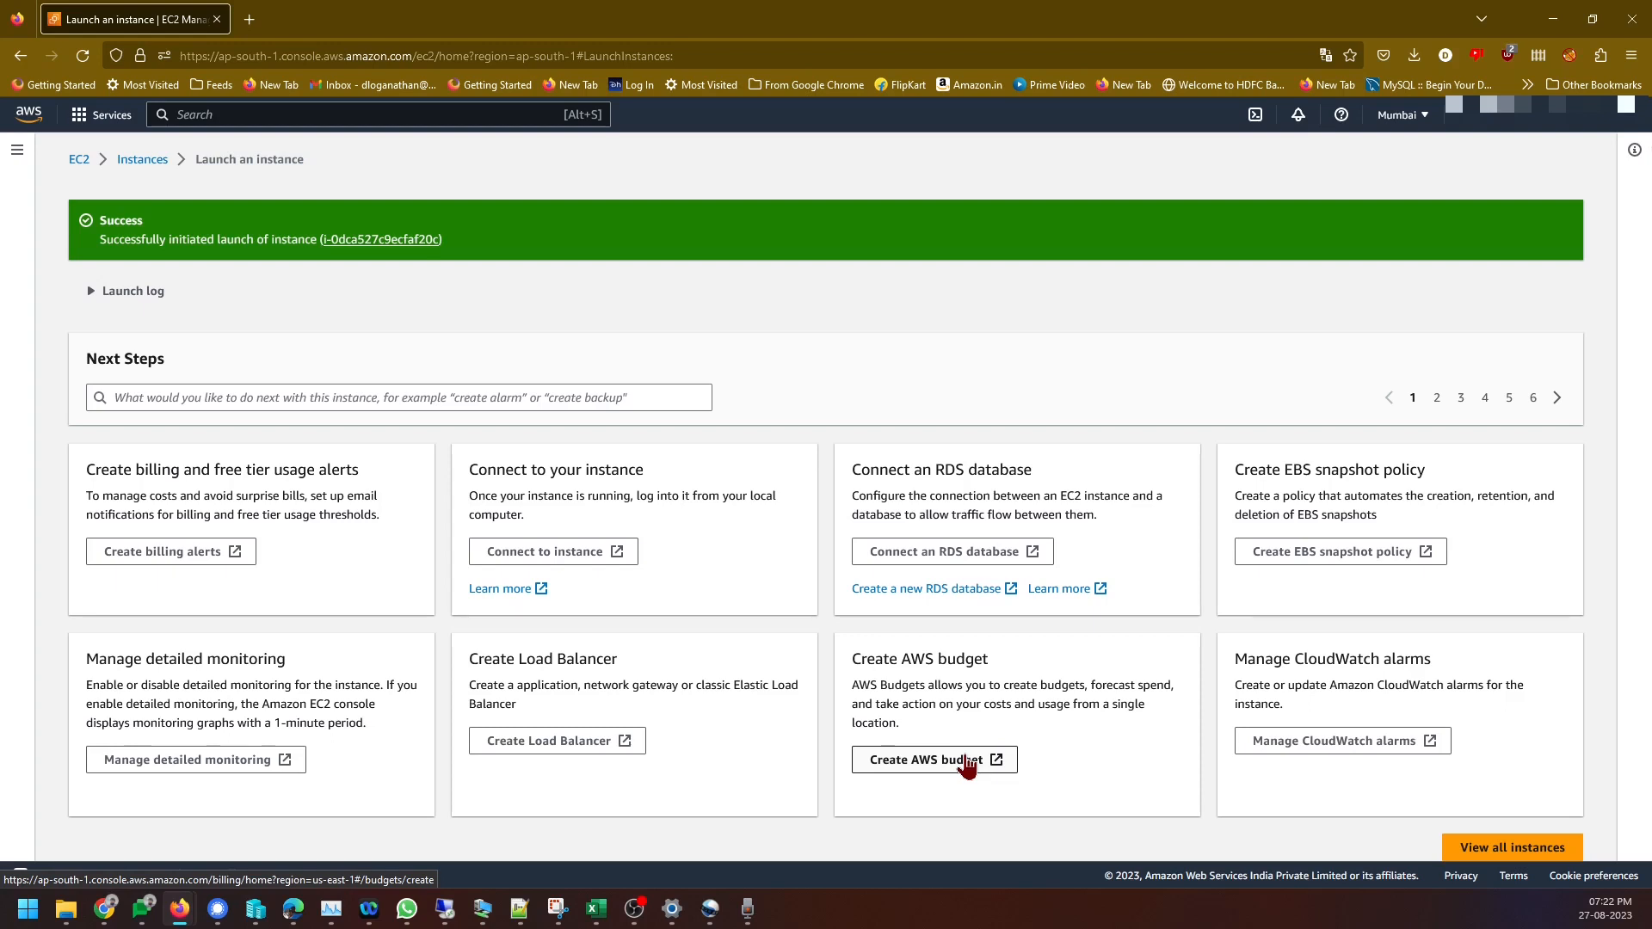
# Open the newly launched instance's details and examine its security rules, networking, storage and status checks
pyautogui.click(379, 241)
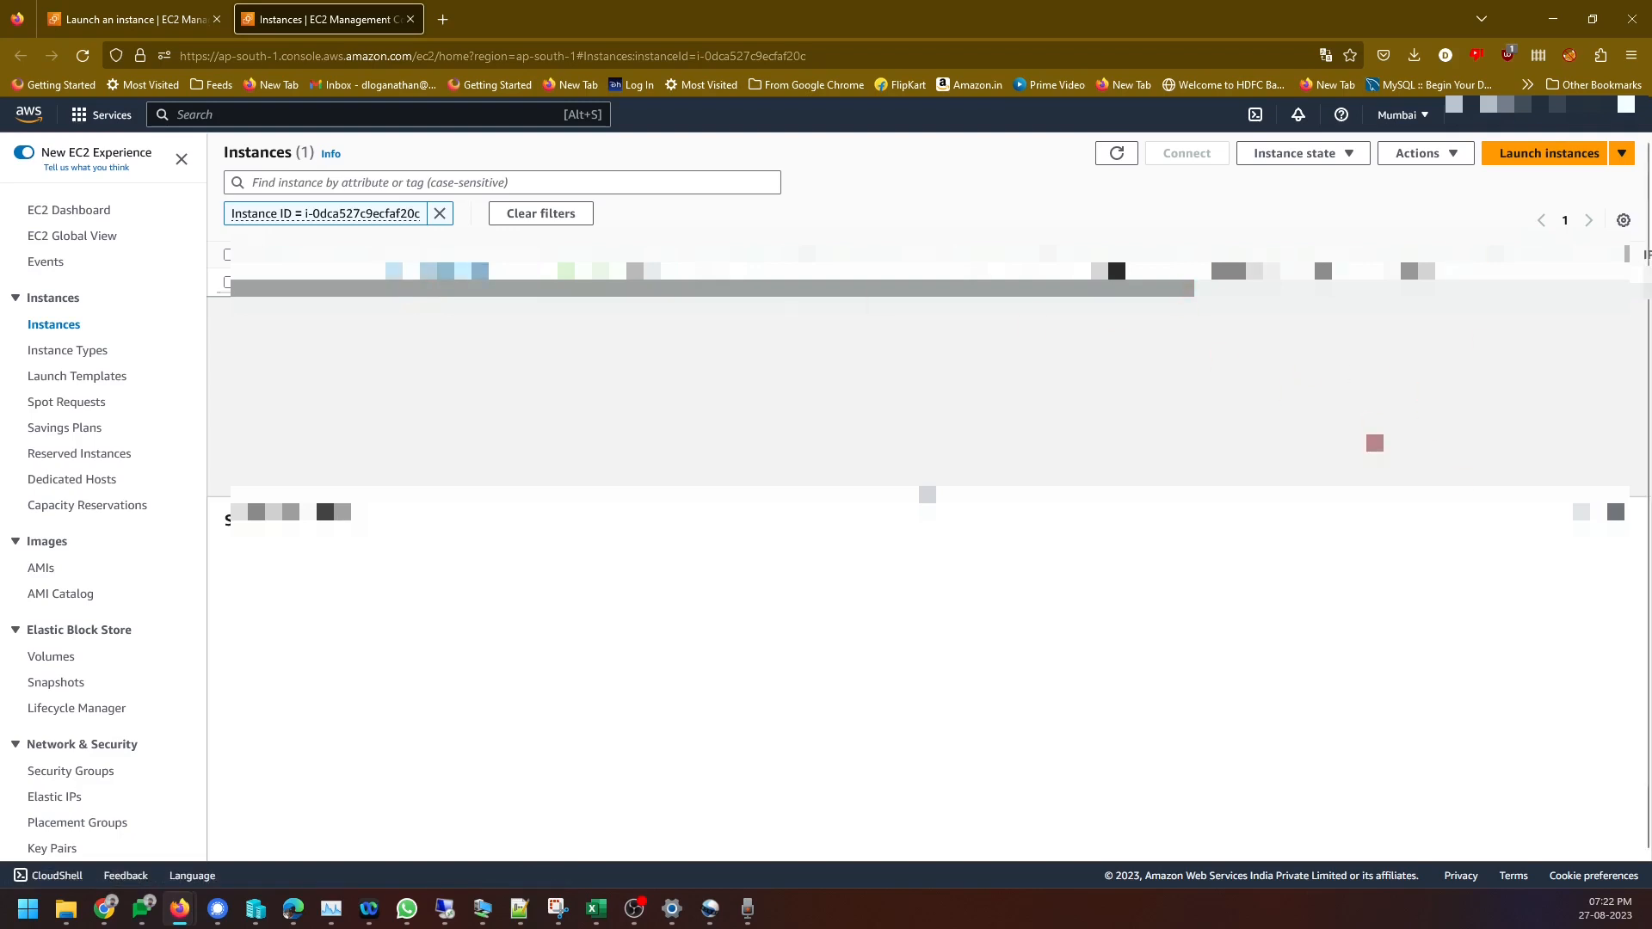
pyautogui.click(458, 274)
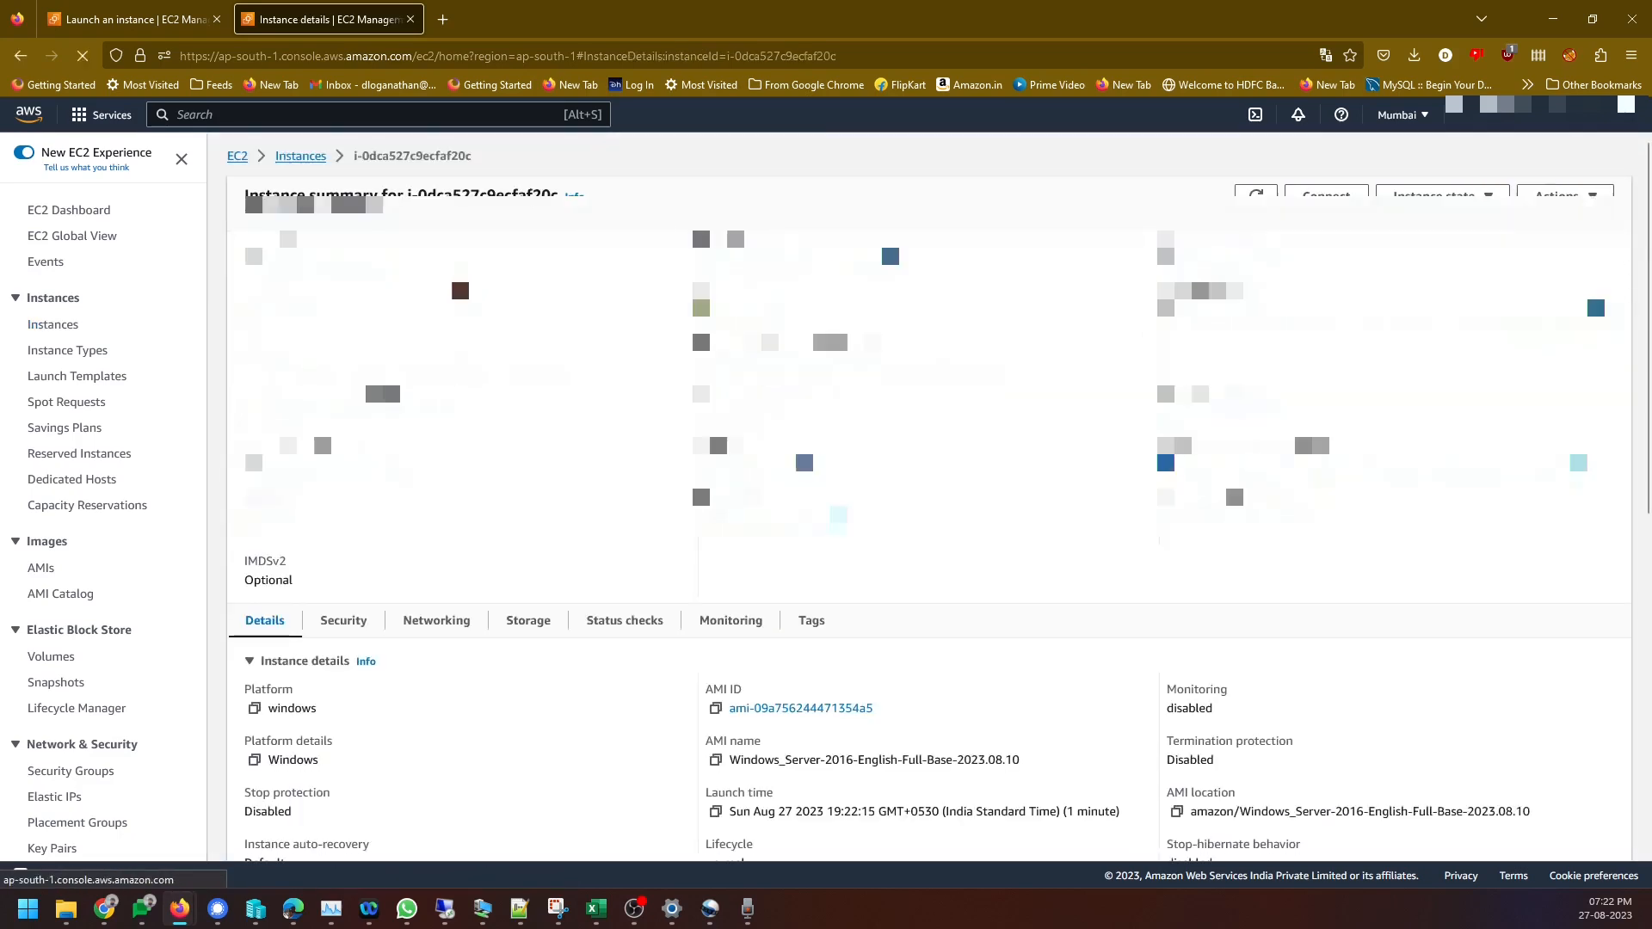
pyautogui.scroll(-3, 358, 619)
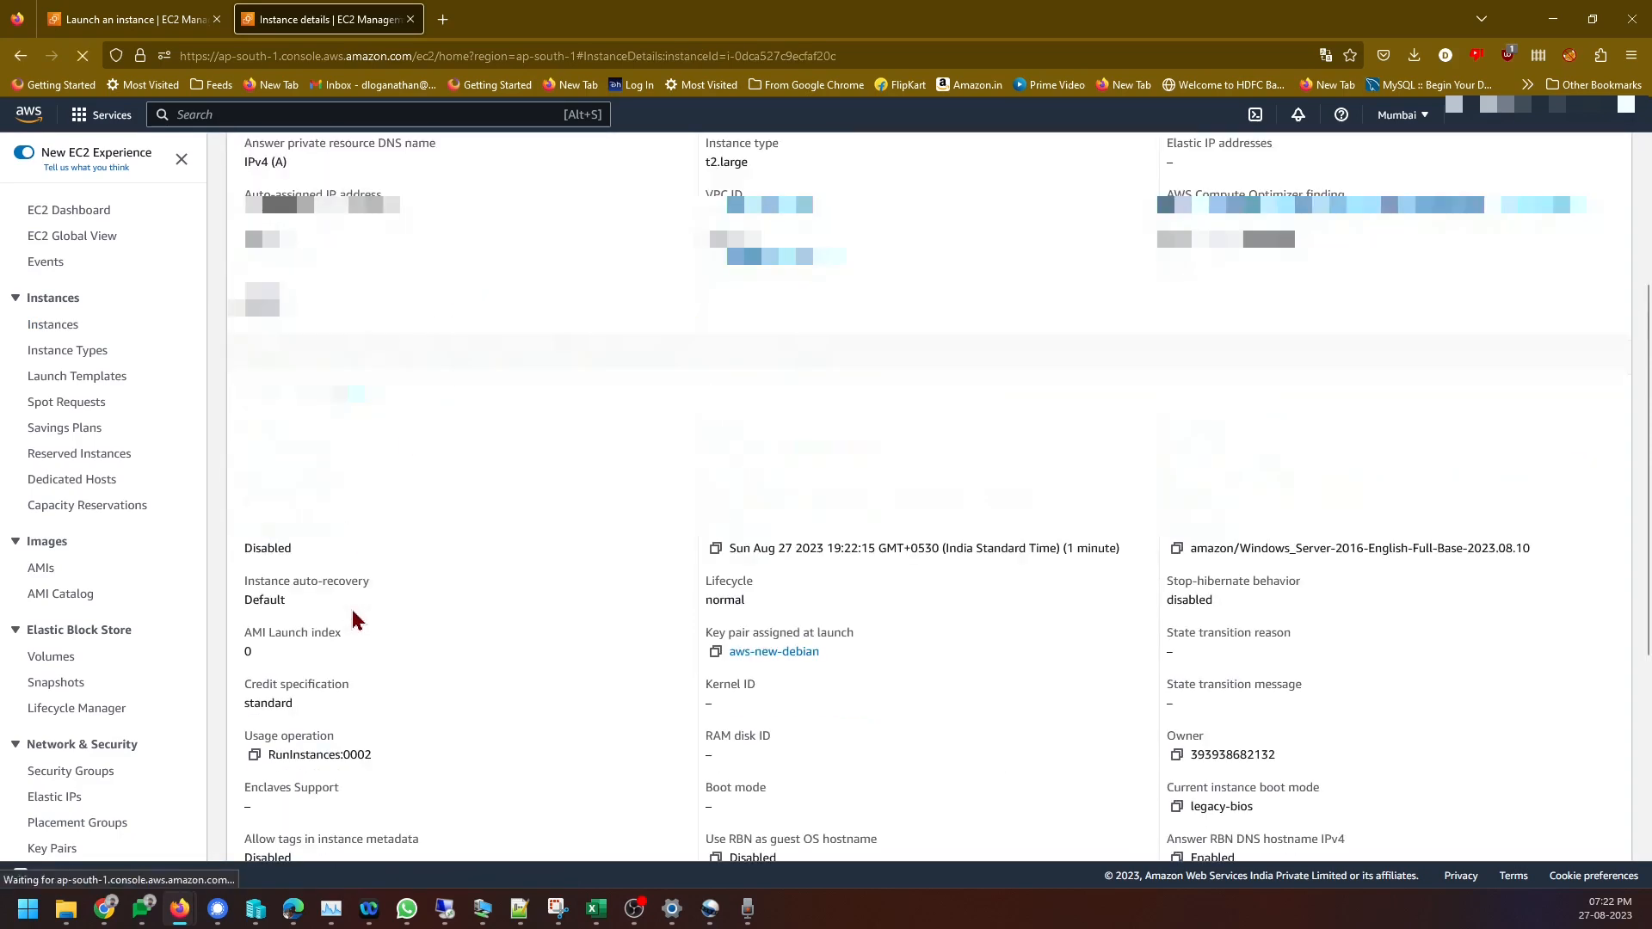
pyautogui.click(357, 360)
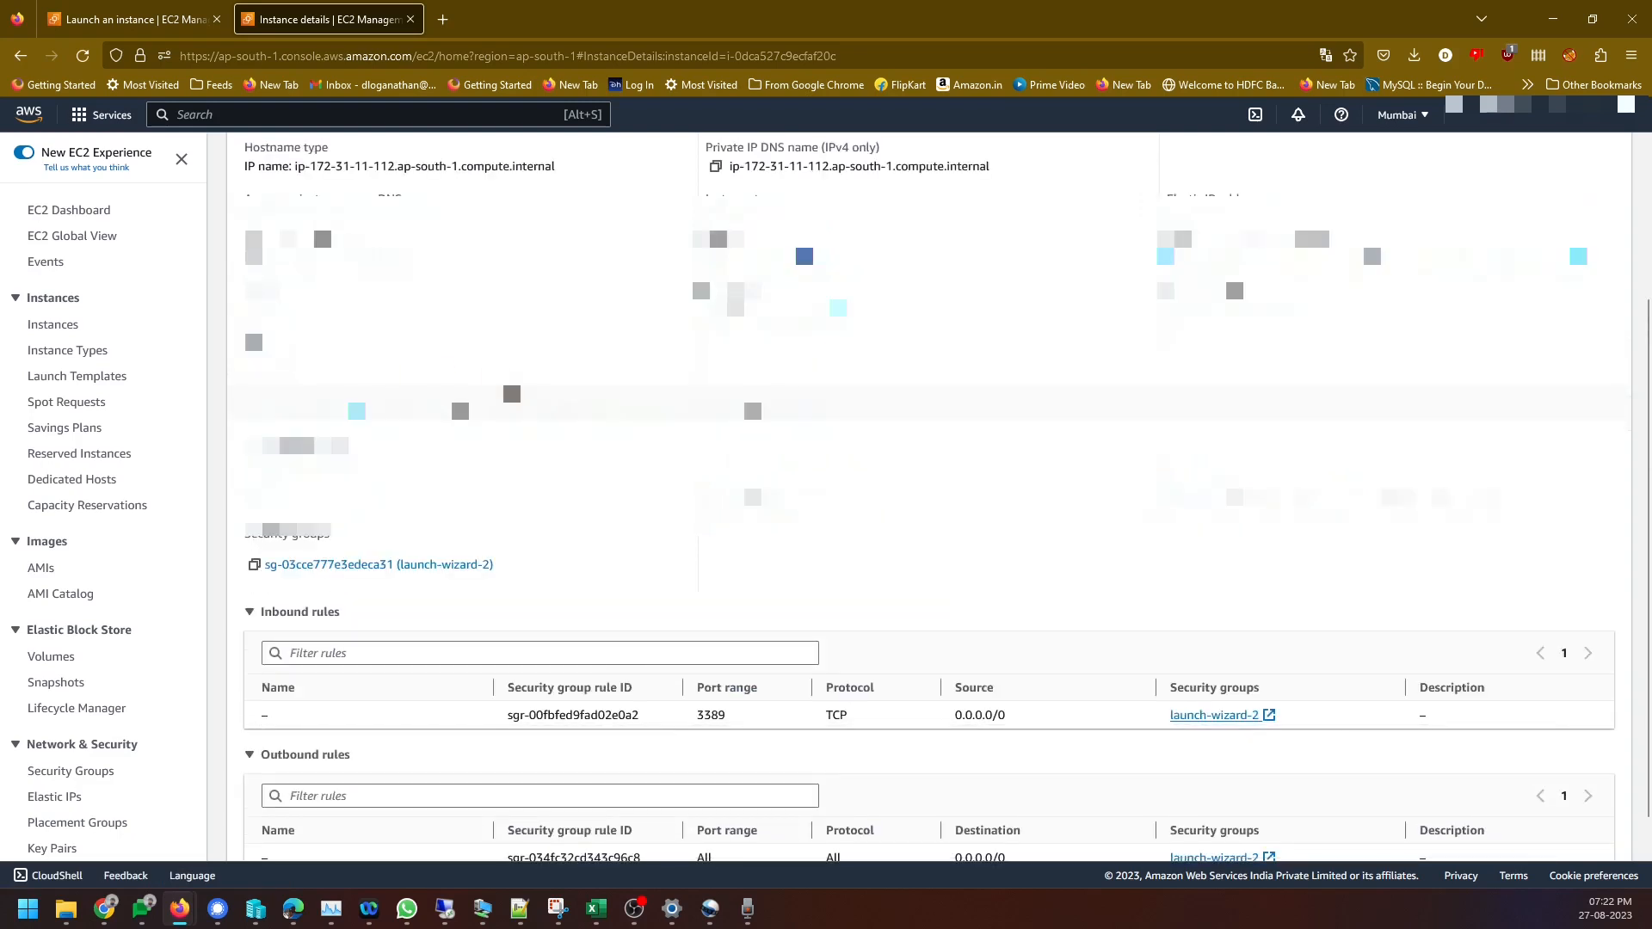
pyautogui.scroll(-1, 580, 456)
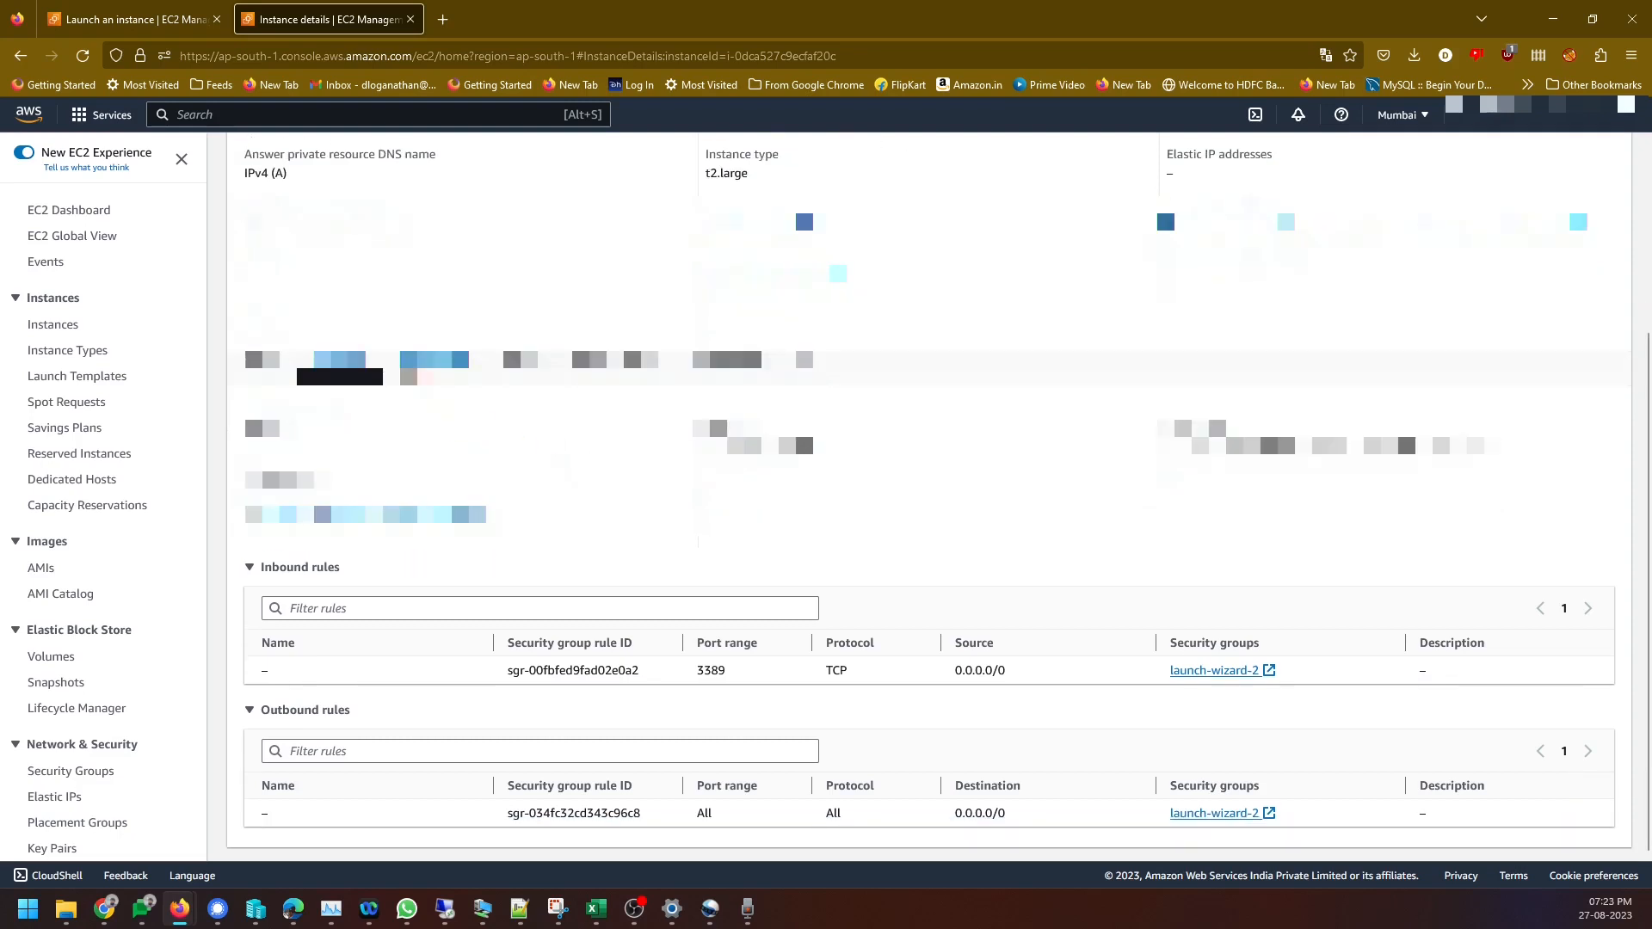
pyautogui.click(434, 359)
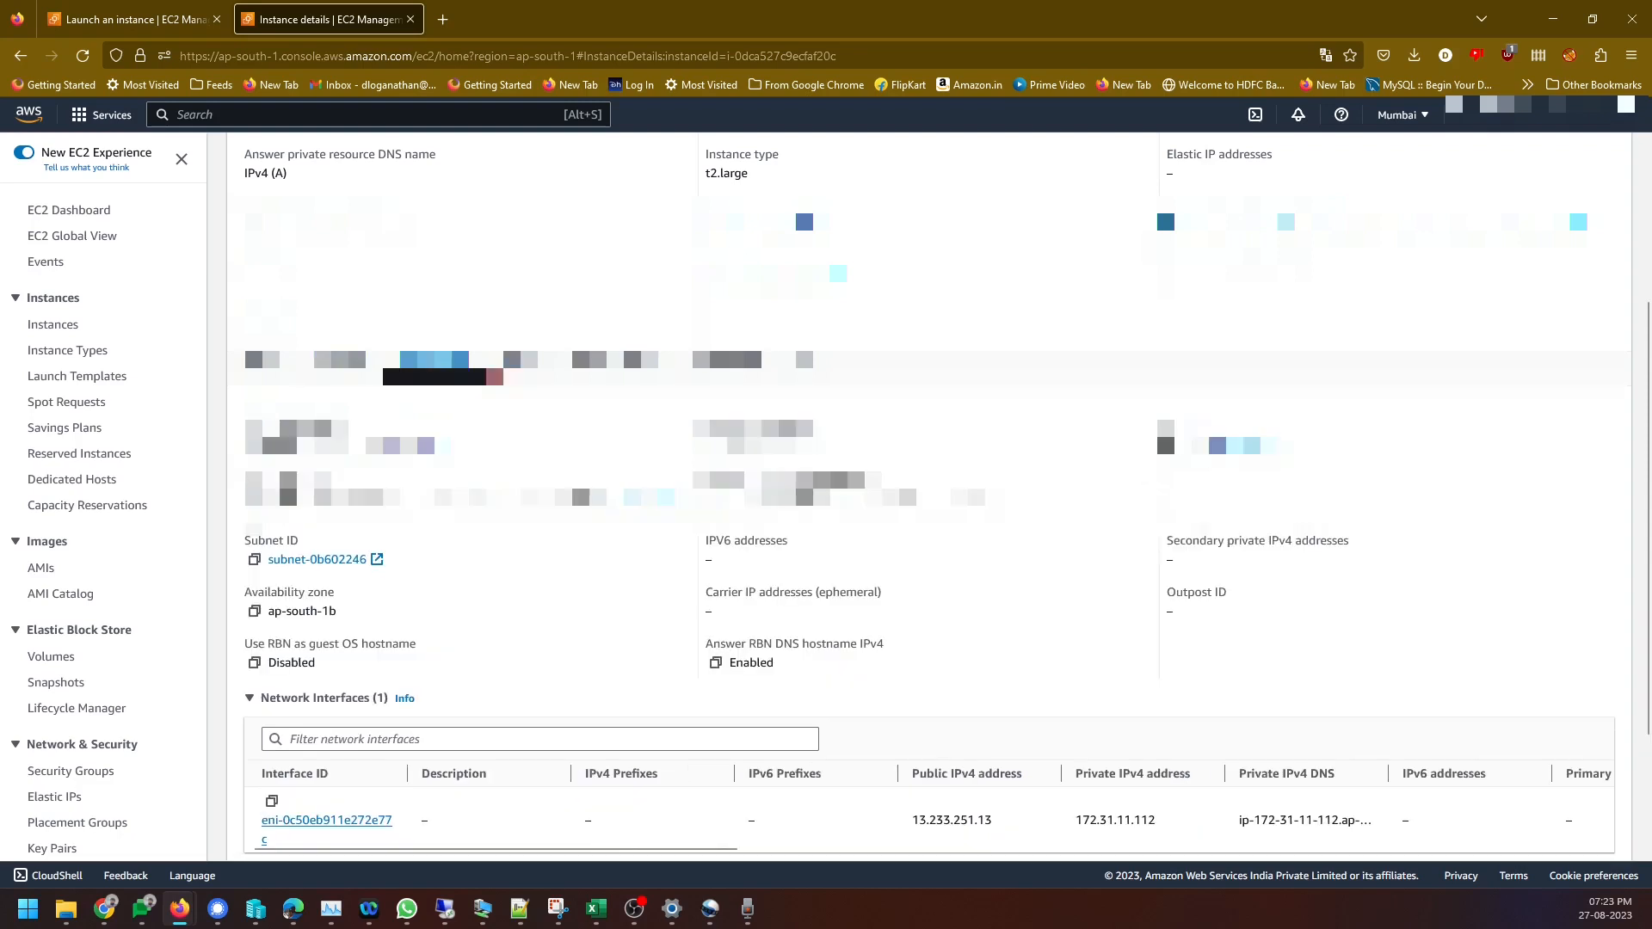
pyautogui.click(516, 365)
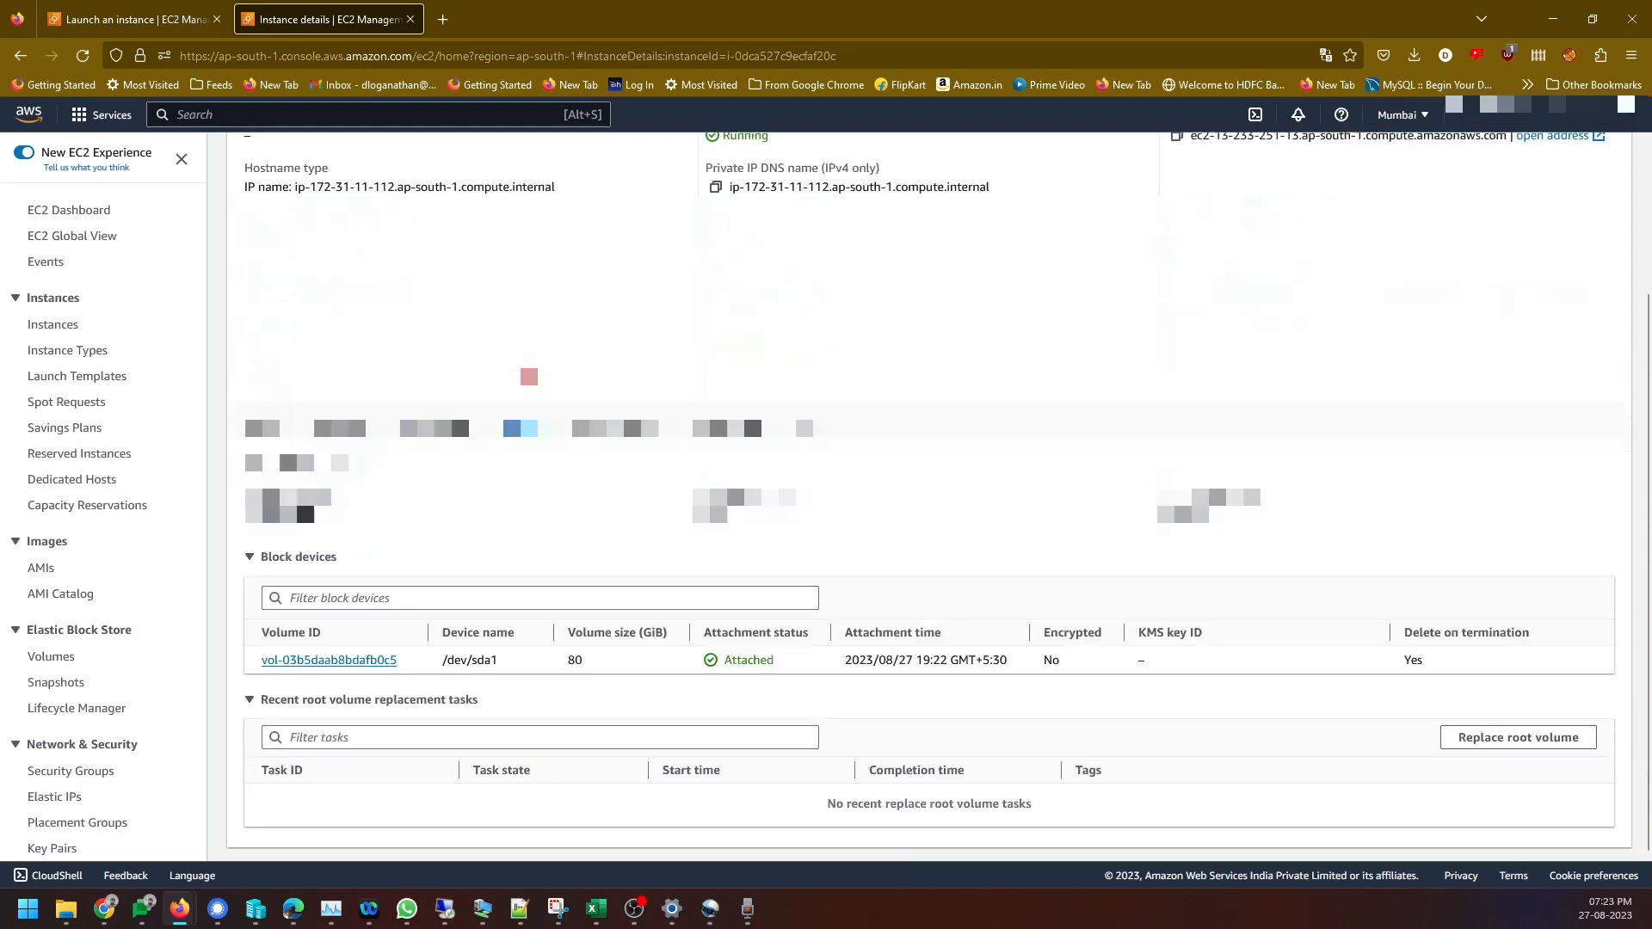
pyautogui.click(614, 430)
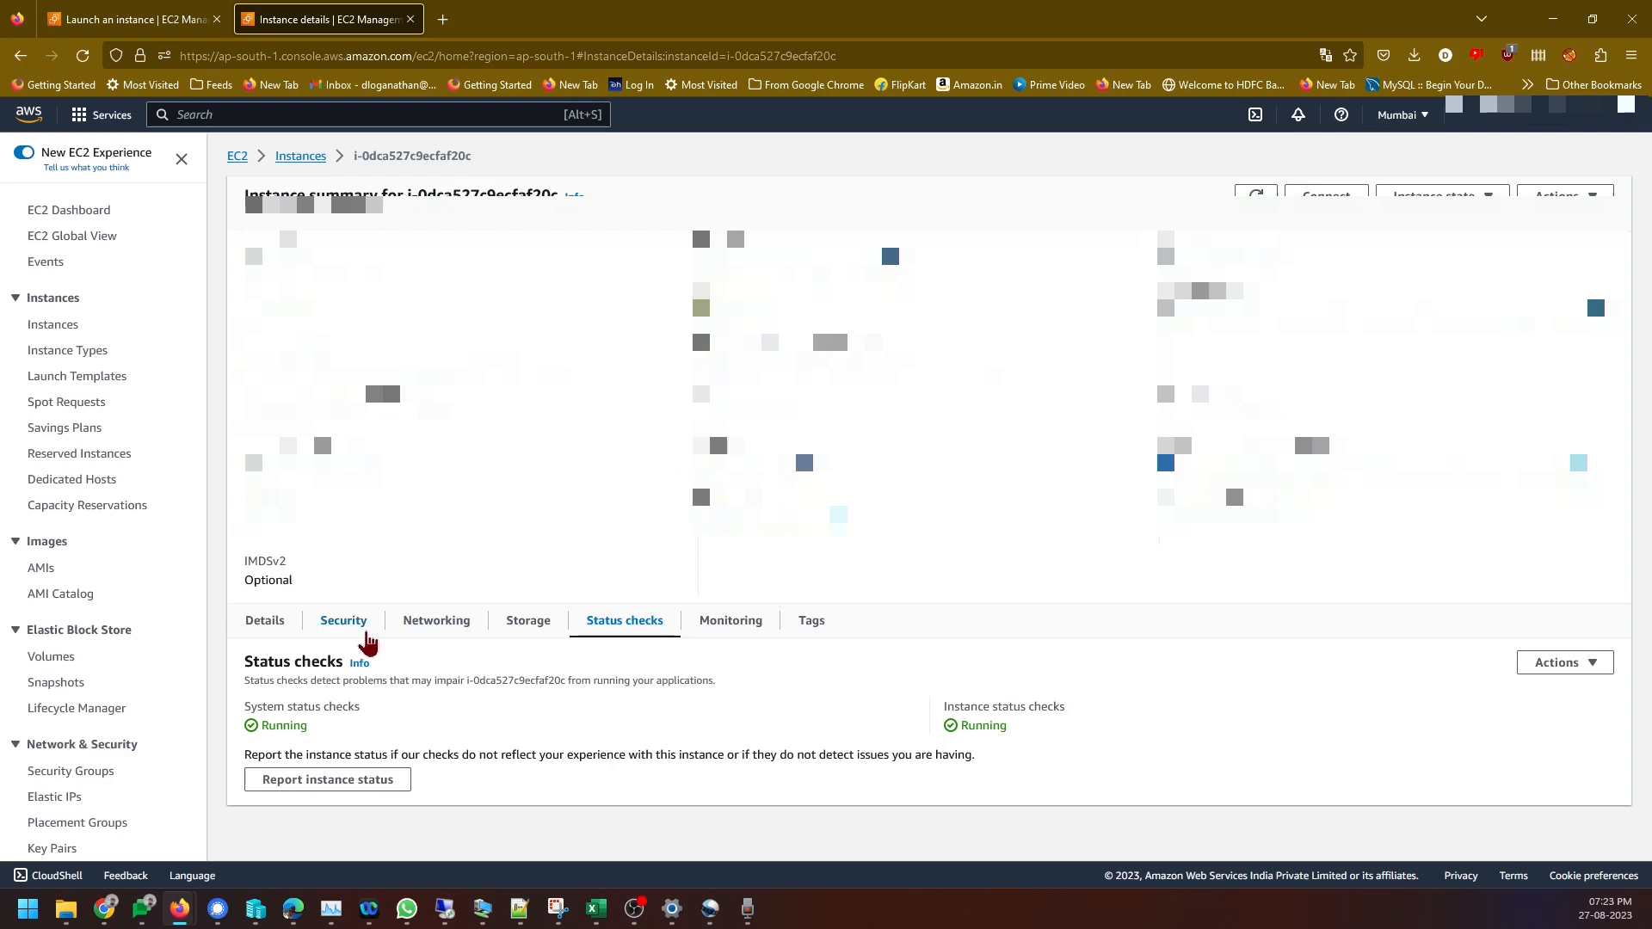
pyautogui.click(267, 621)
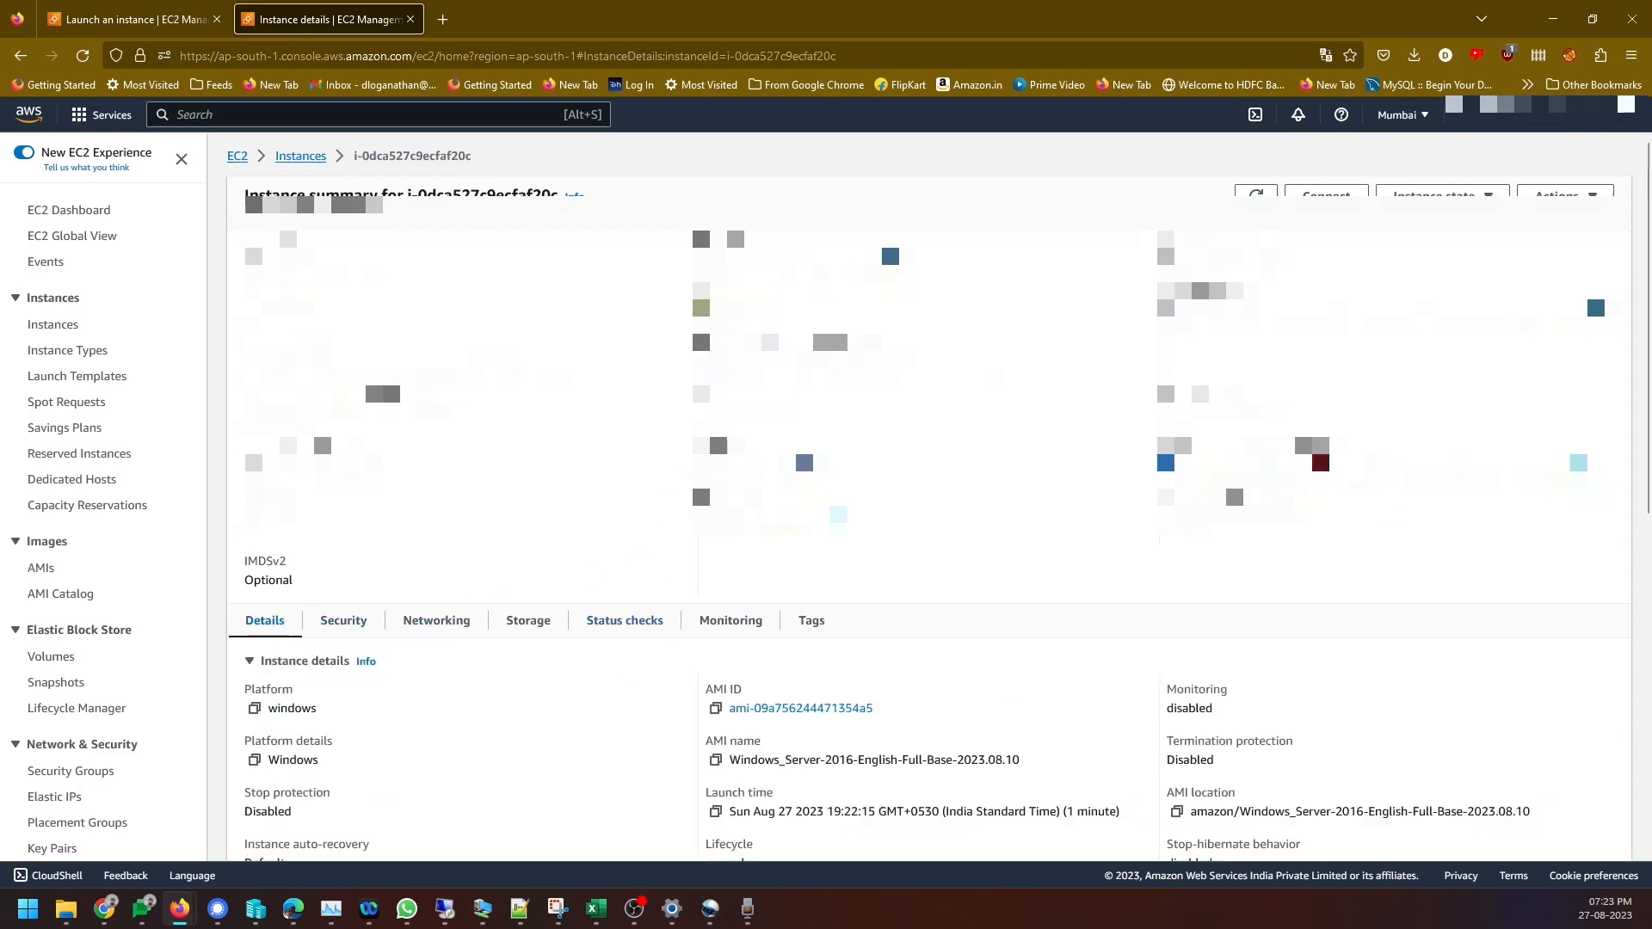
# Try to retrieve the instance's Windows administrator password through its RDP client connection options
pyautogui.click(1307, 196)
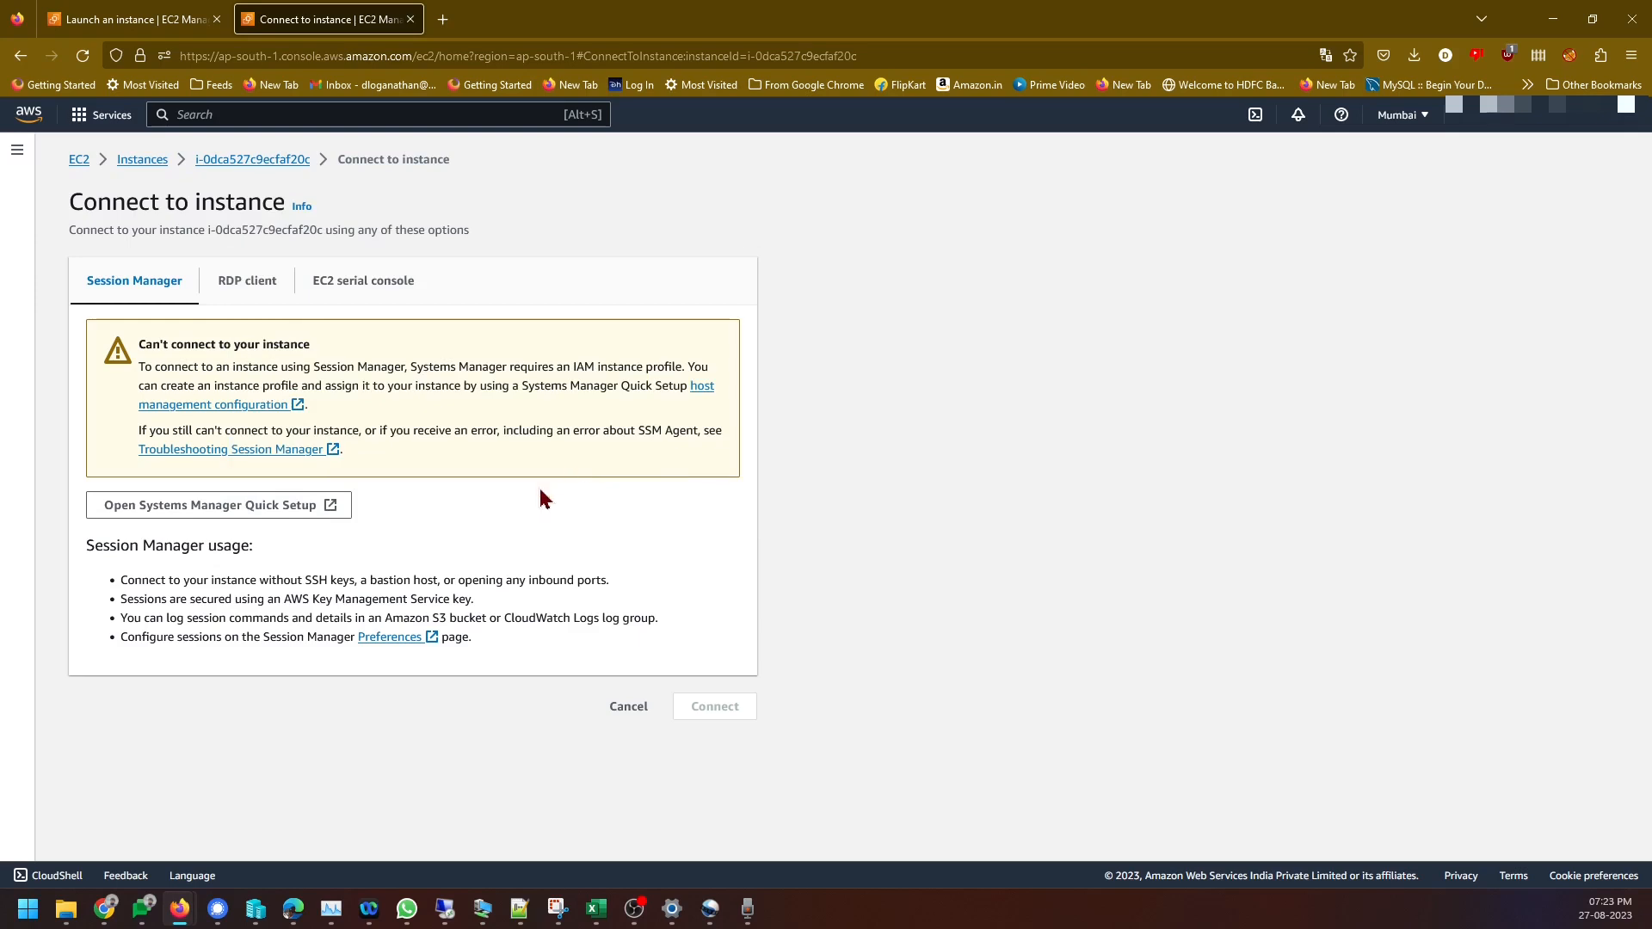
pyautogui.click(258, 293)
pyautogui.scroll(-2, 524, 566)
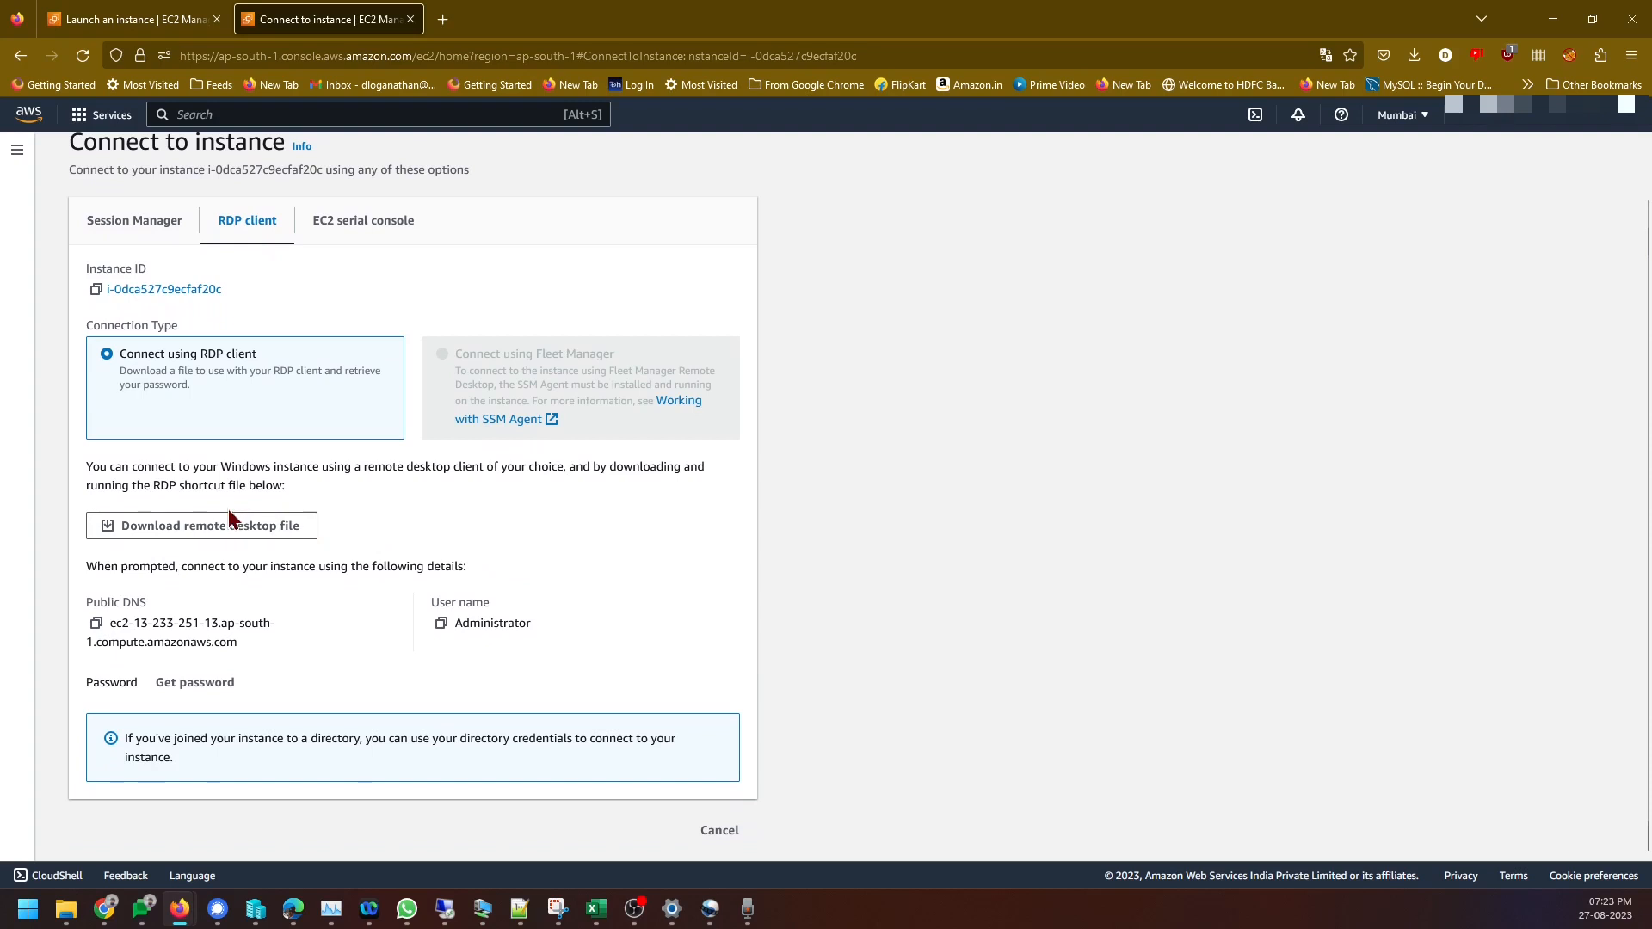
pyautogui.click(200, 682)
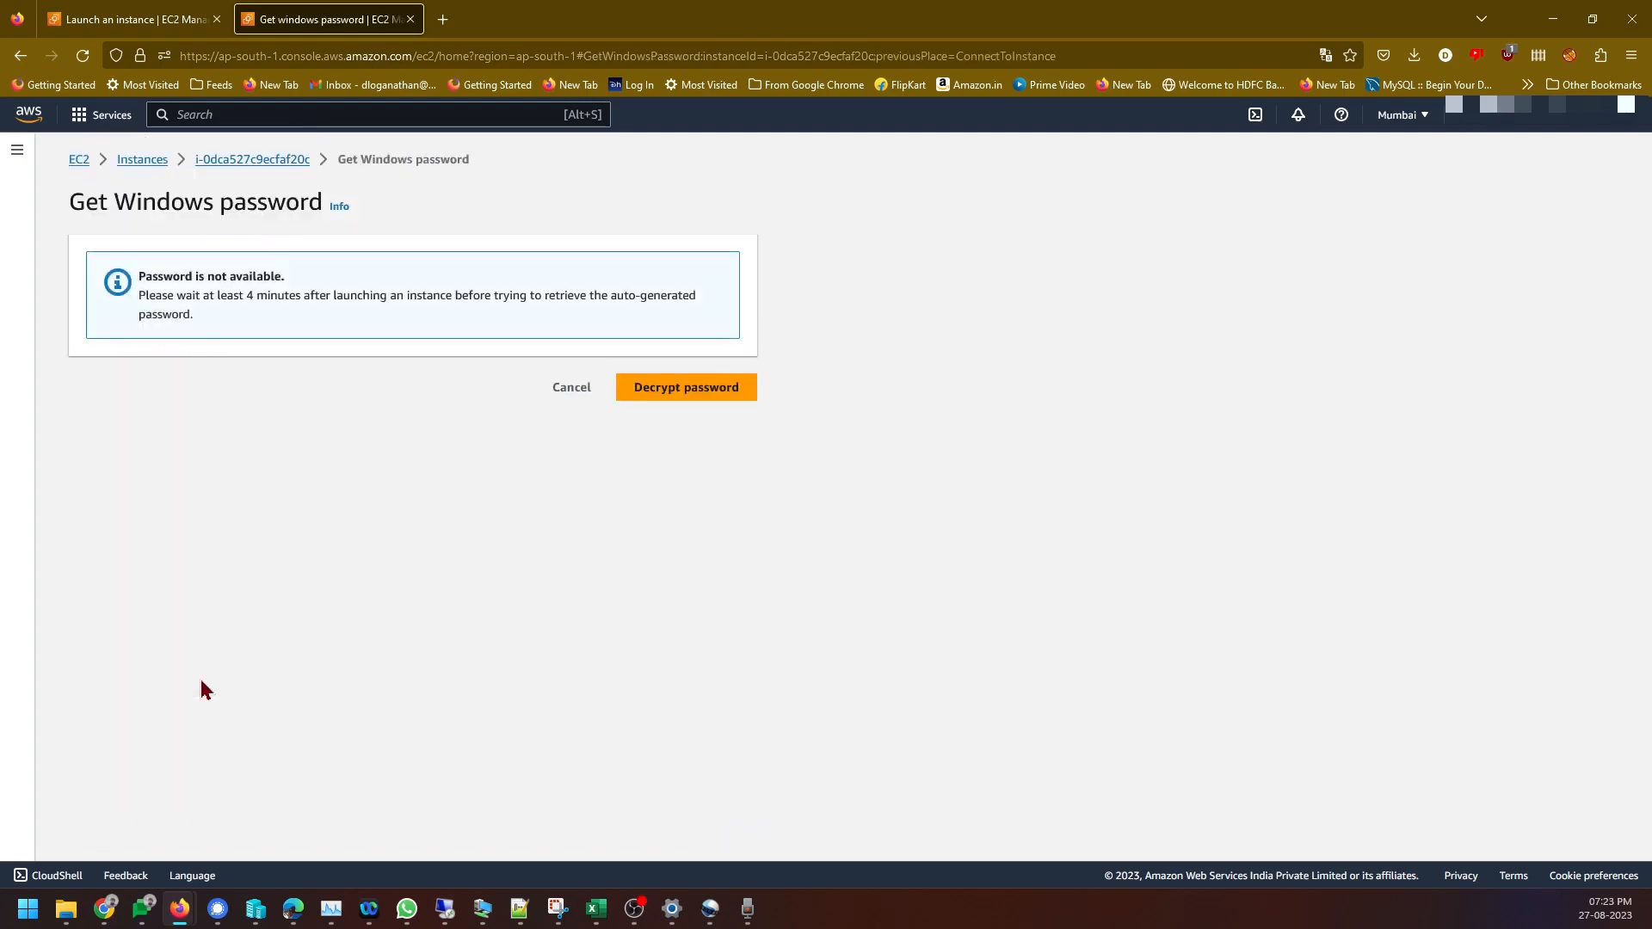
pyautogui.click(576, 396)
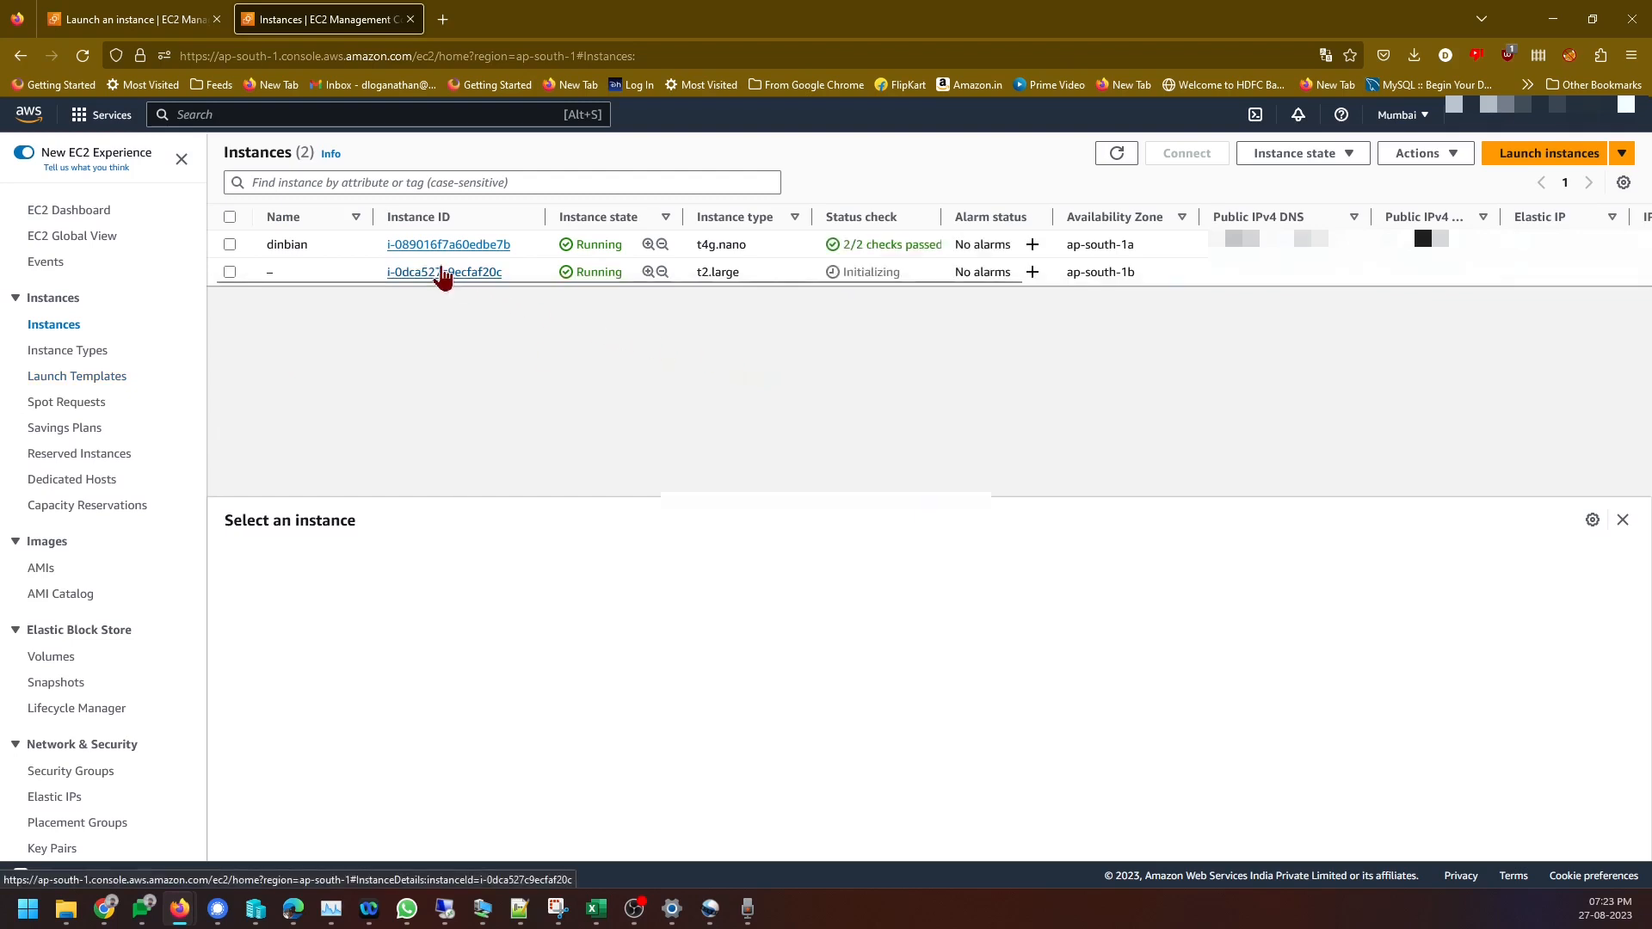
pyautogui.click(443, 271)
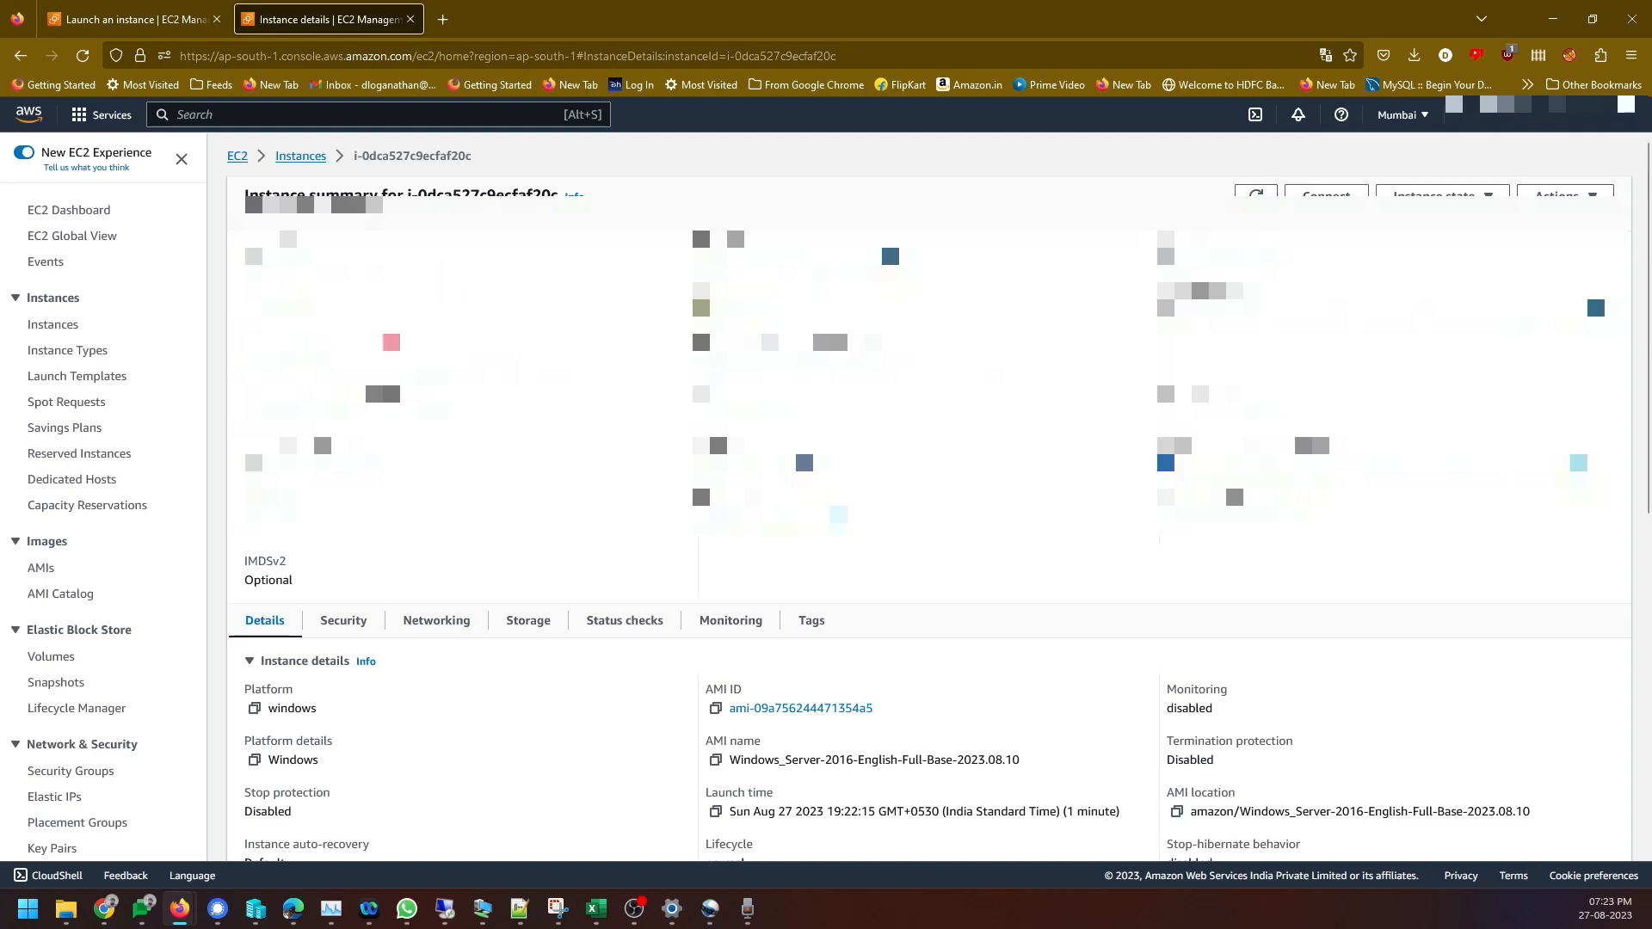
pyautogui.click(1353, 200)
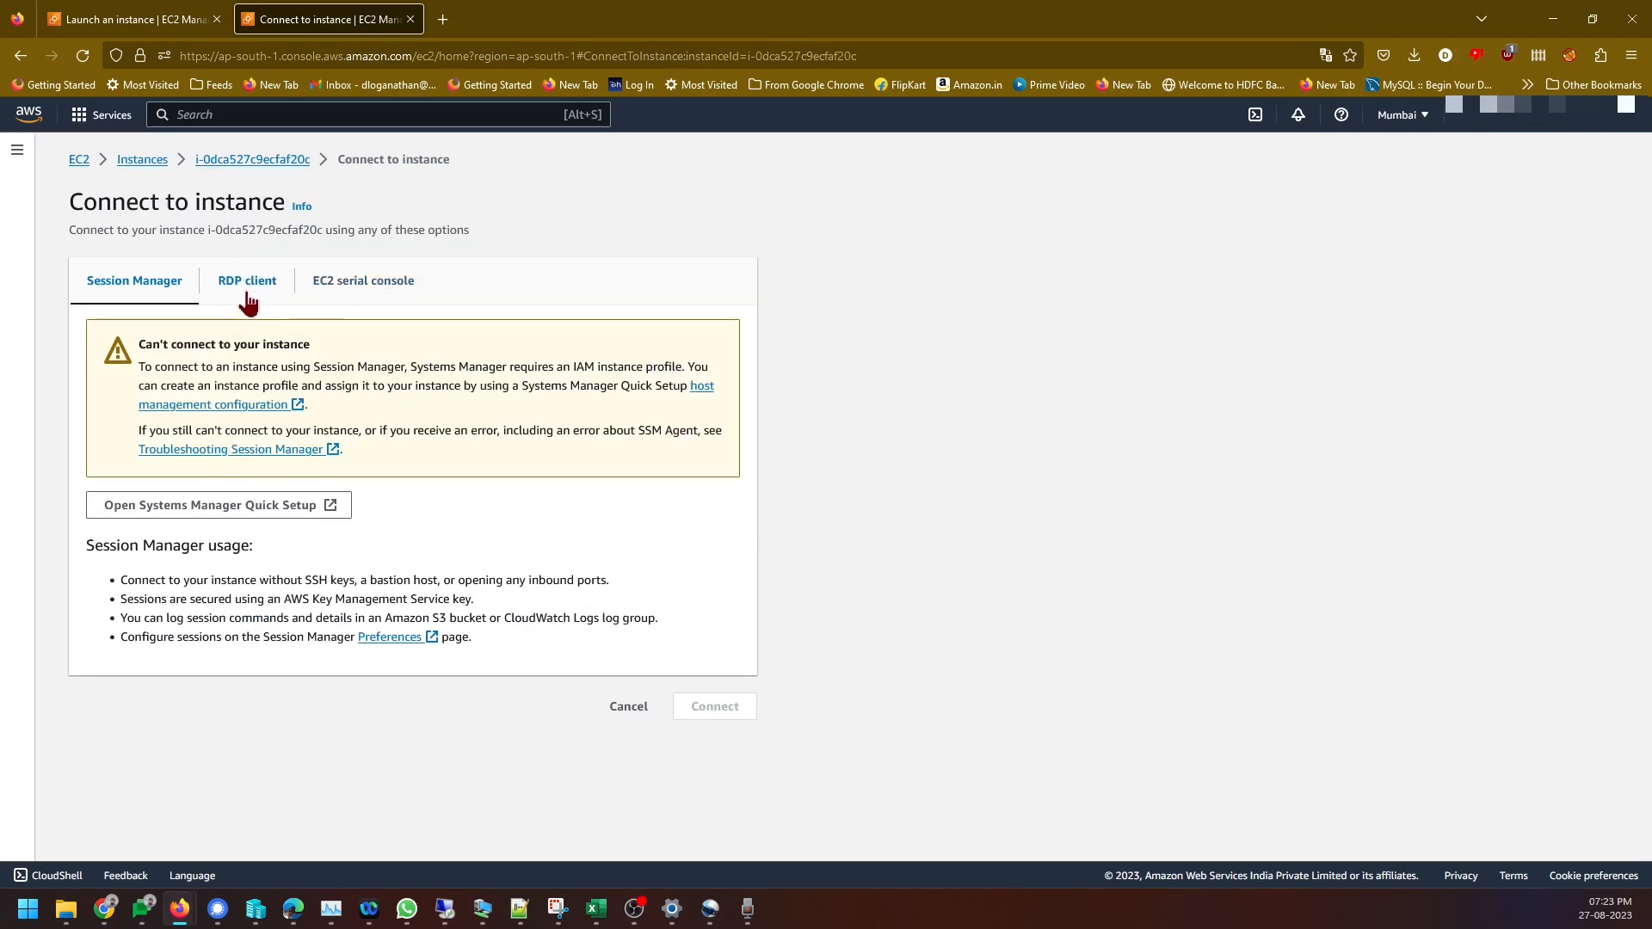
pyautogui.click(145, 168)
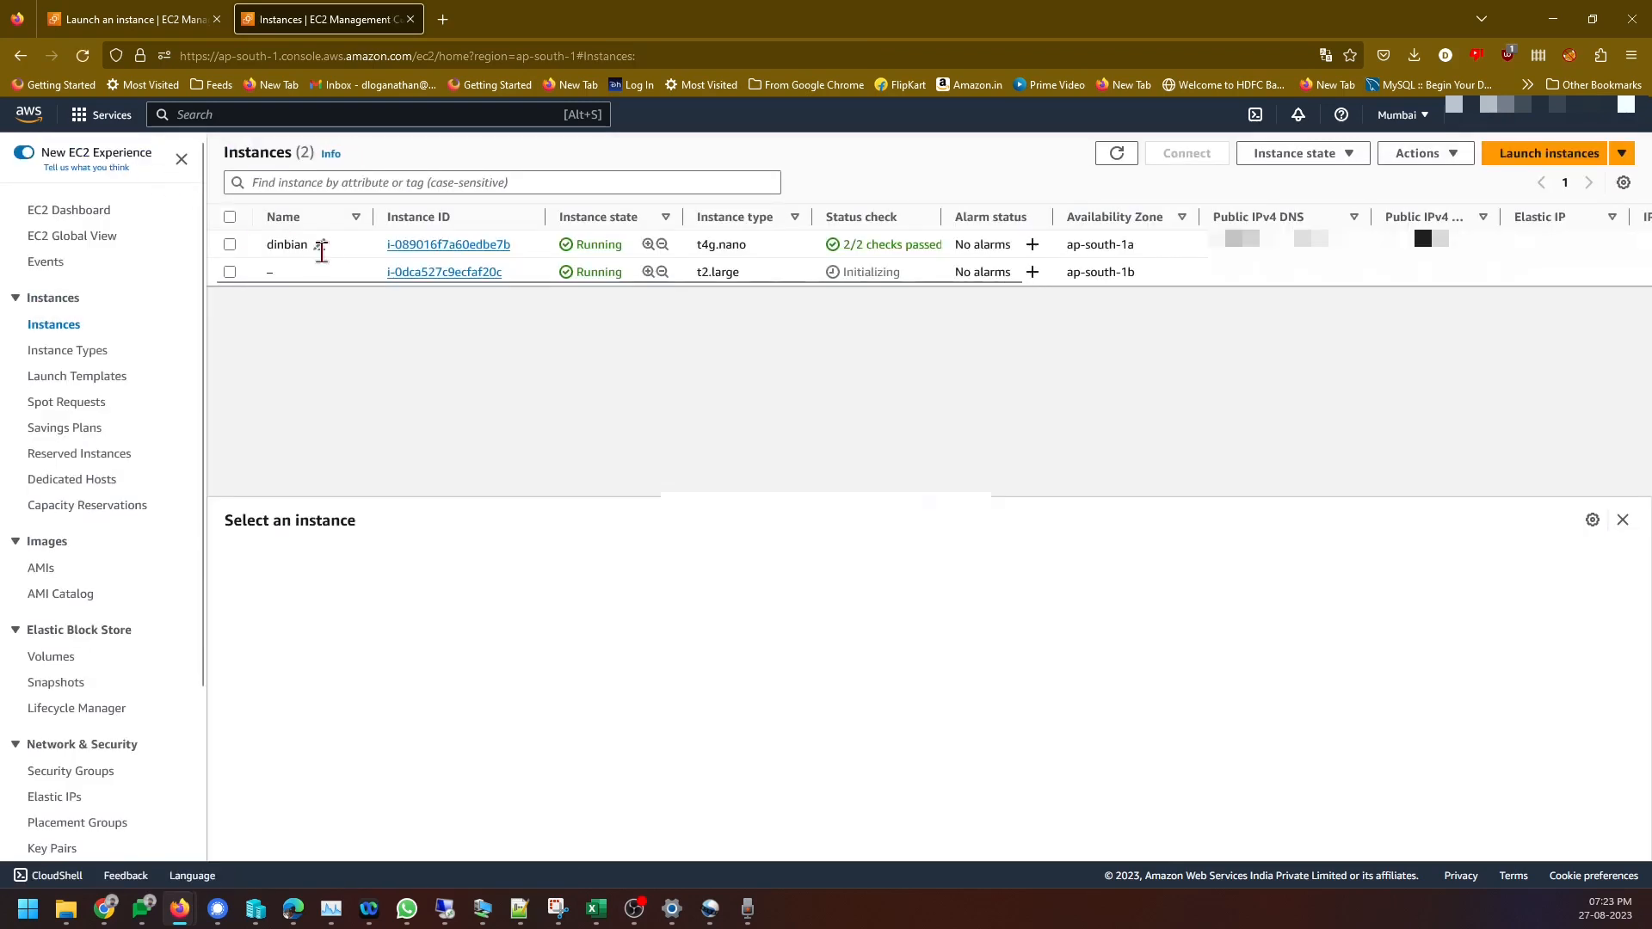
# Select the t2.large instance and get an instance screenshot to check its boot state
pyautogui.click(230, 272)
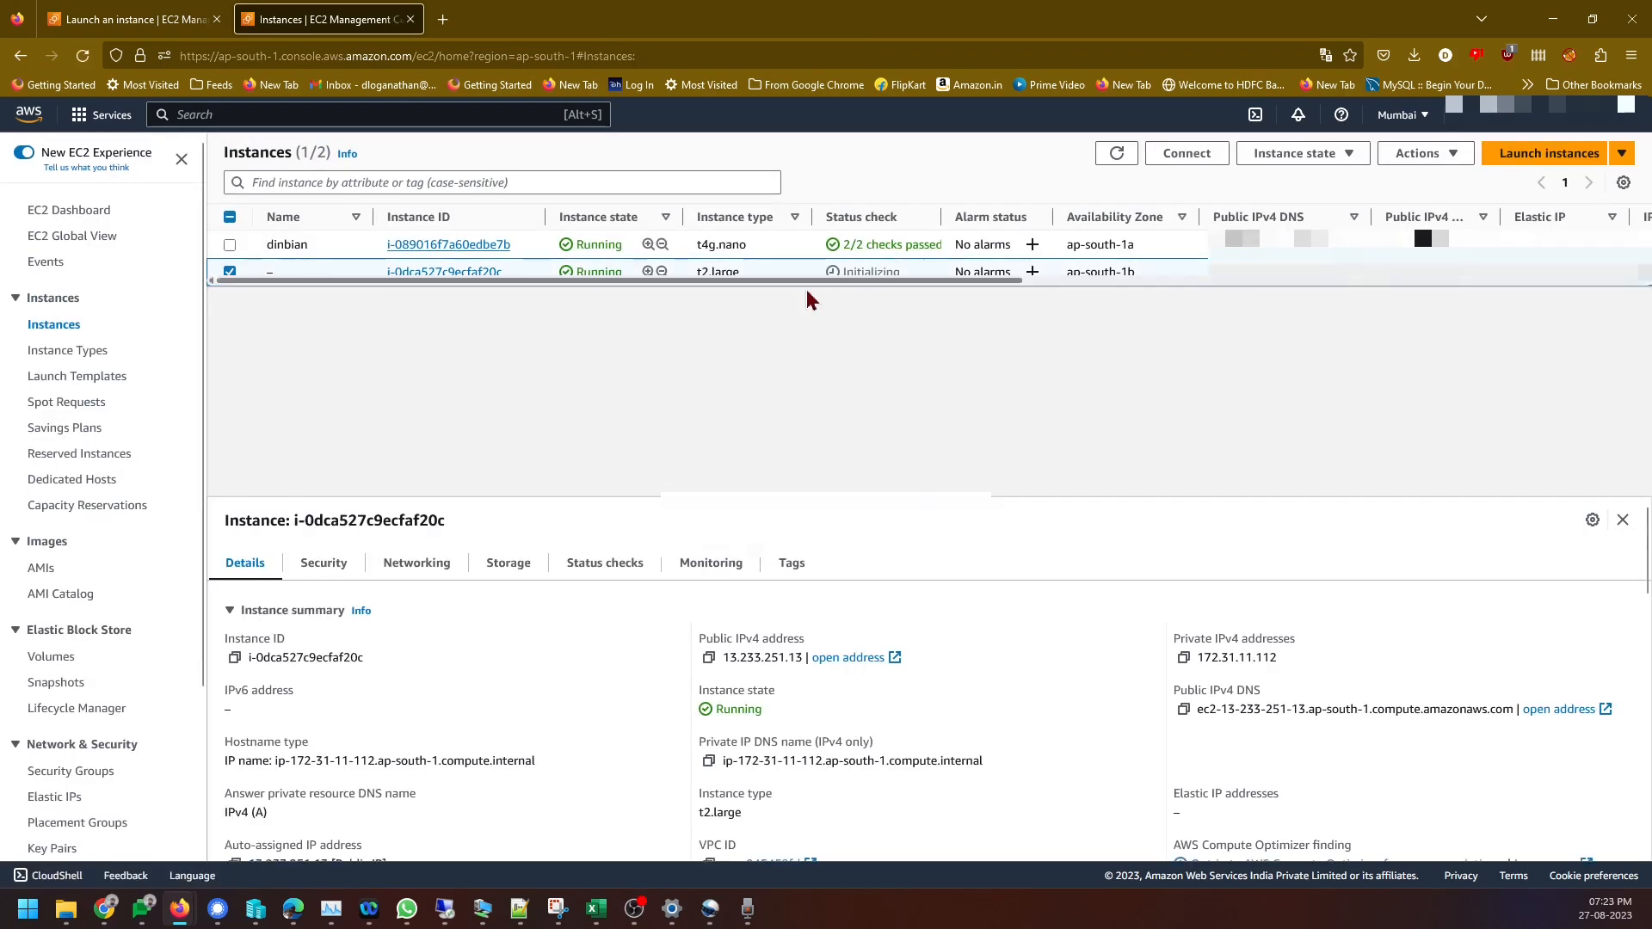
pyautogui.click(1425, 154)
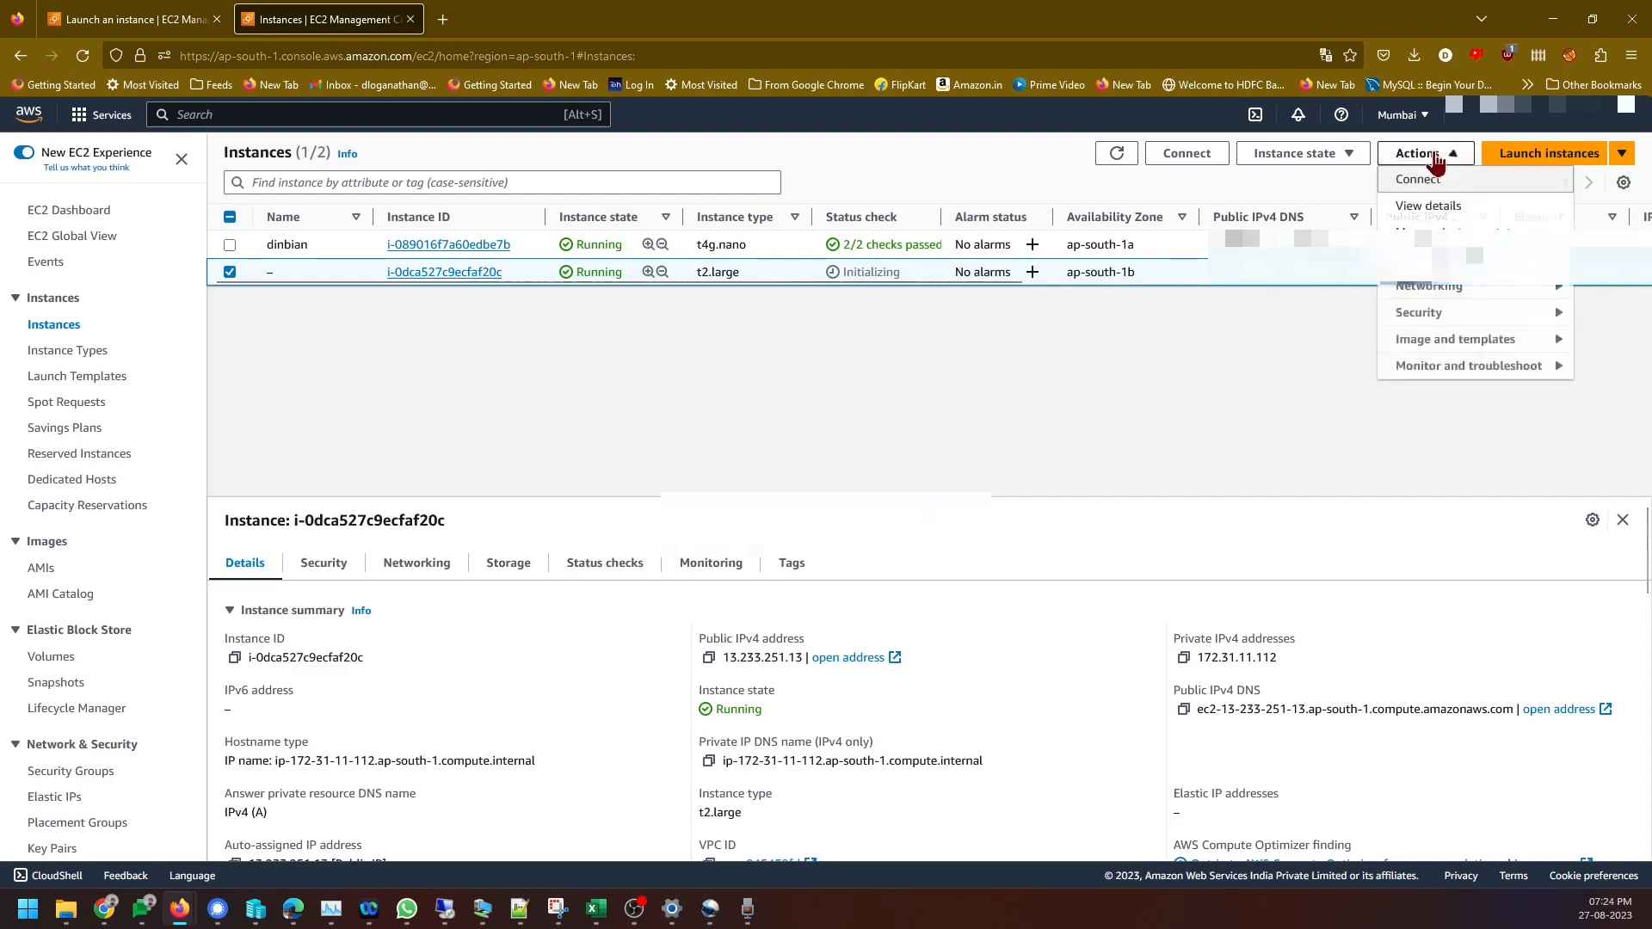
pyautogui.click(1454, 262)
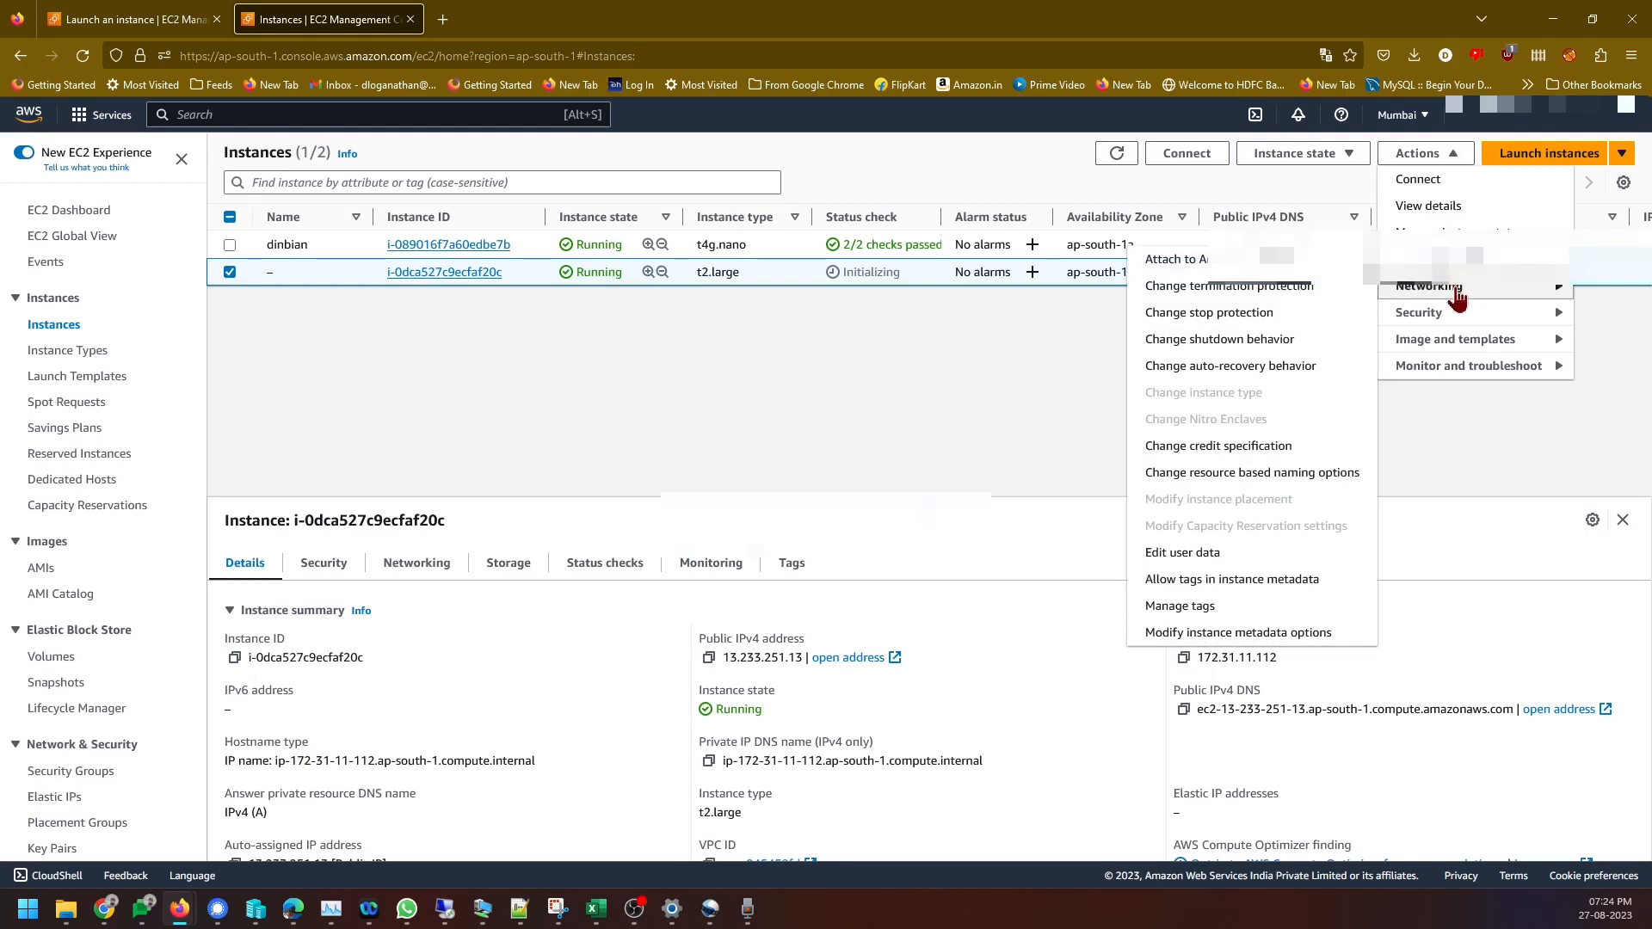
pyautogui.click(1459, 368)
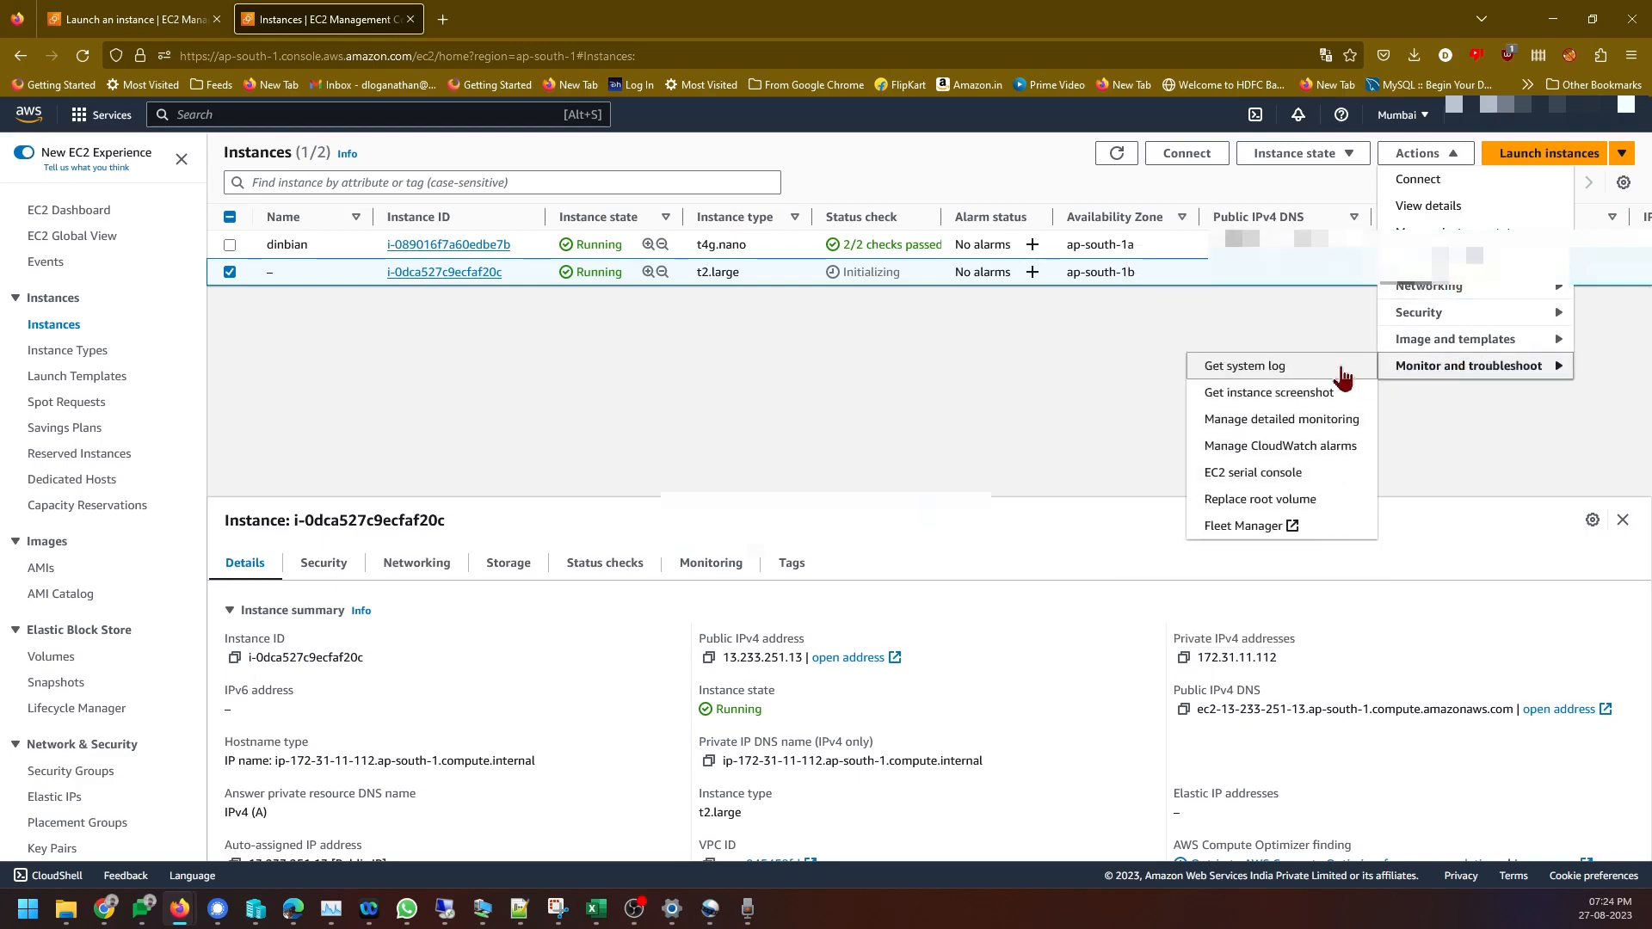
pyautogui.click(1301, 398)
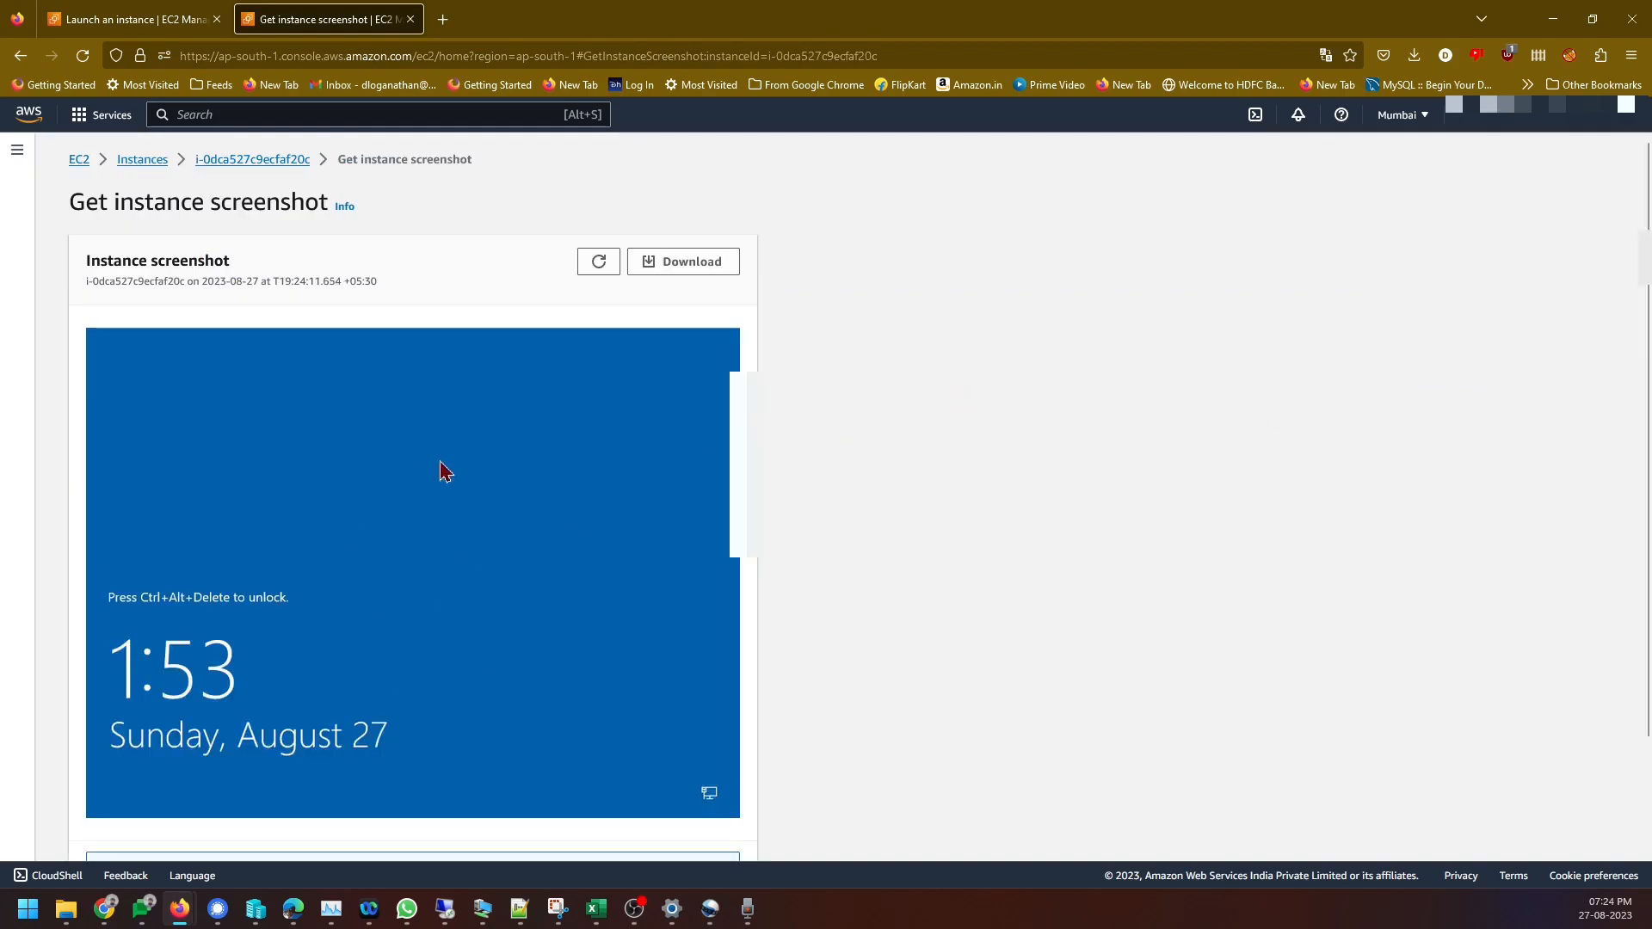
# Download the remote desktop file for the new instance from its RDP client connection options
pyautogui.click(229, 161)
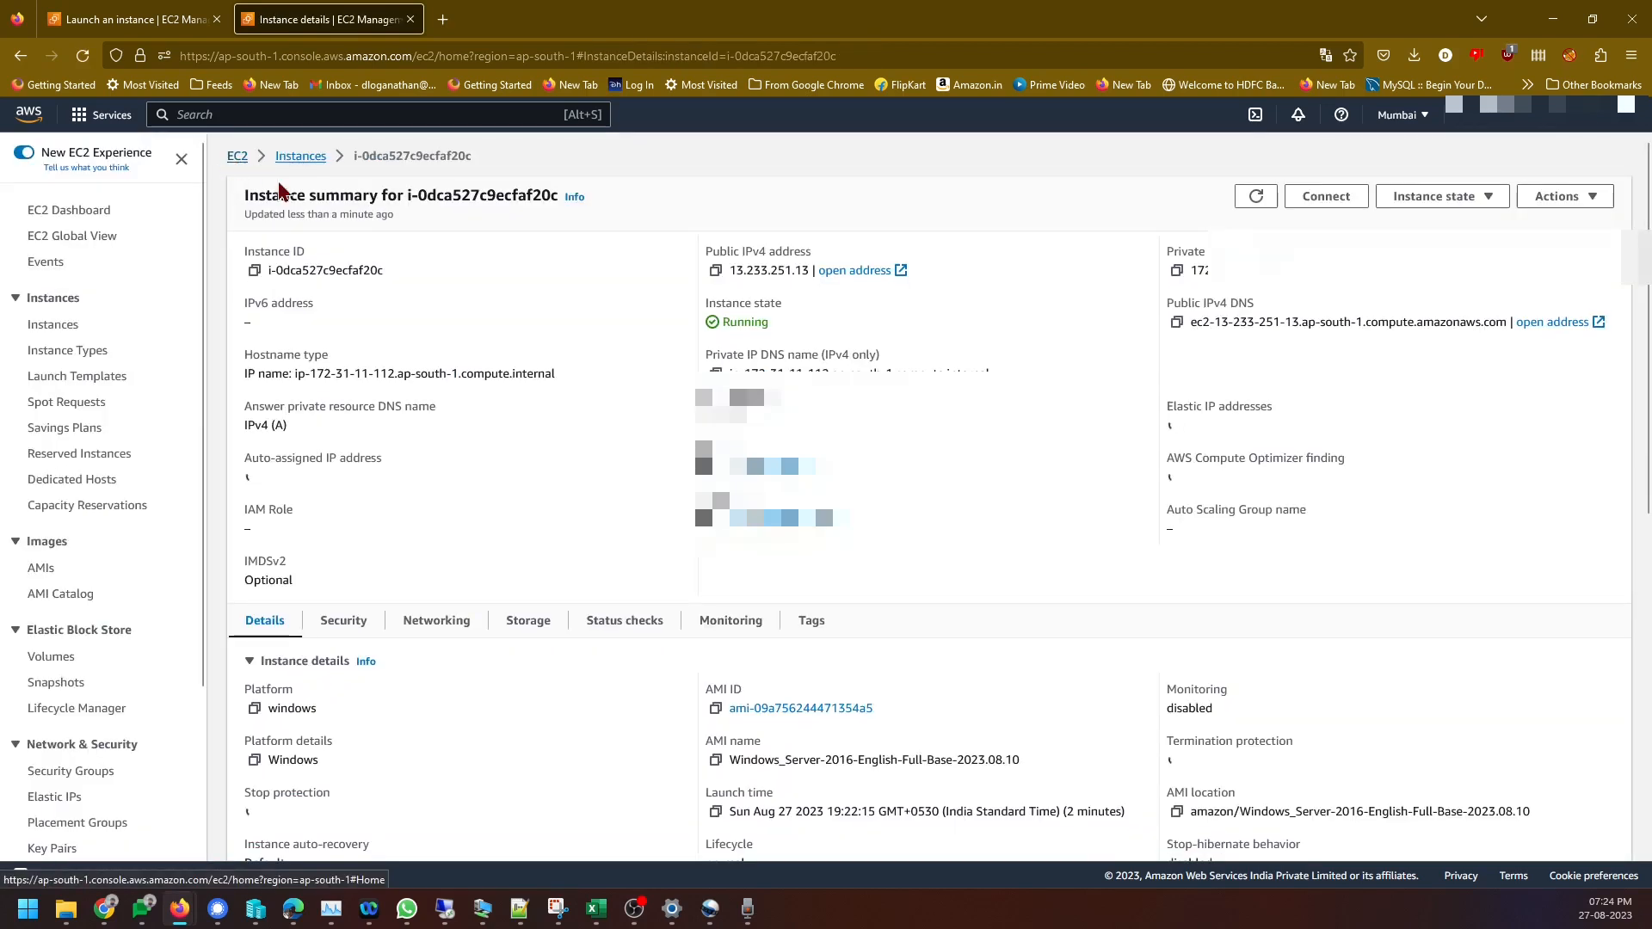
pyautogui.click(1331, 197)
pyautogui.click(251, 288)
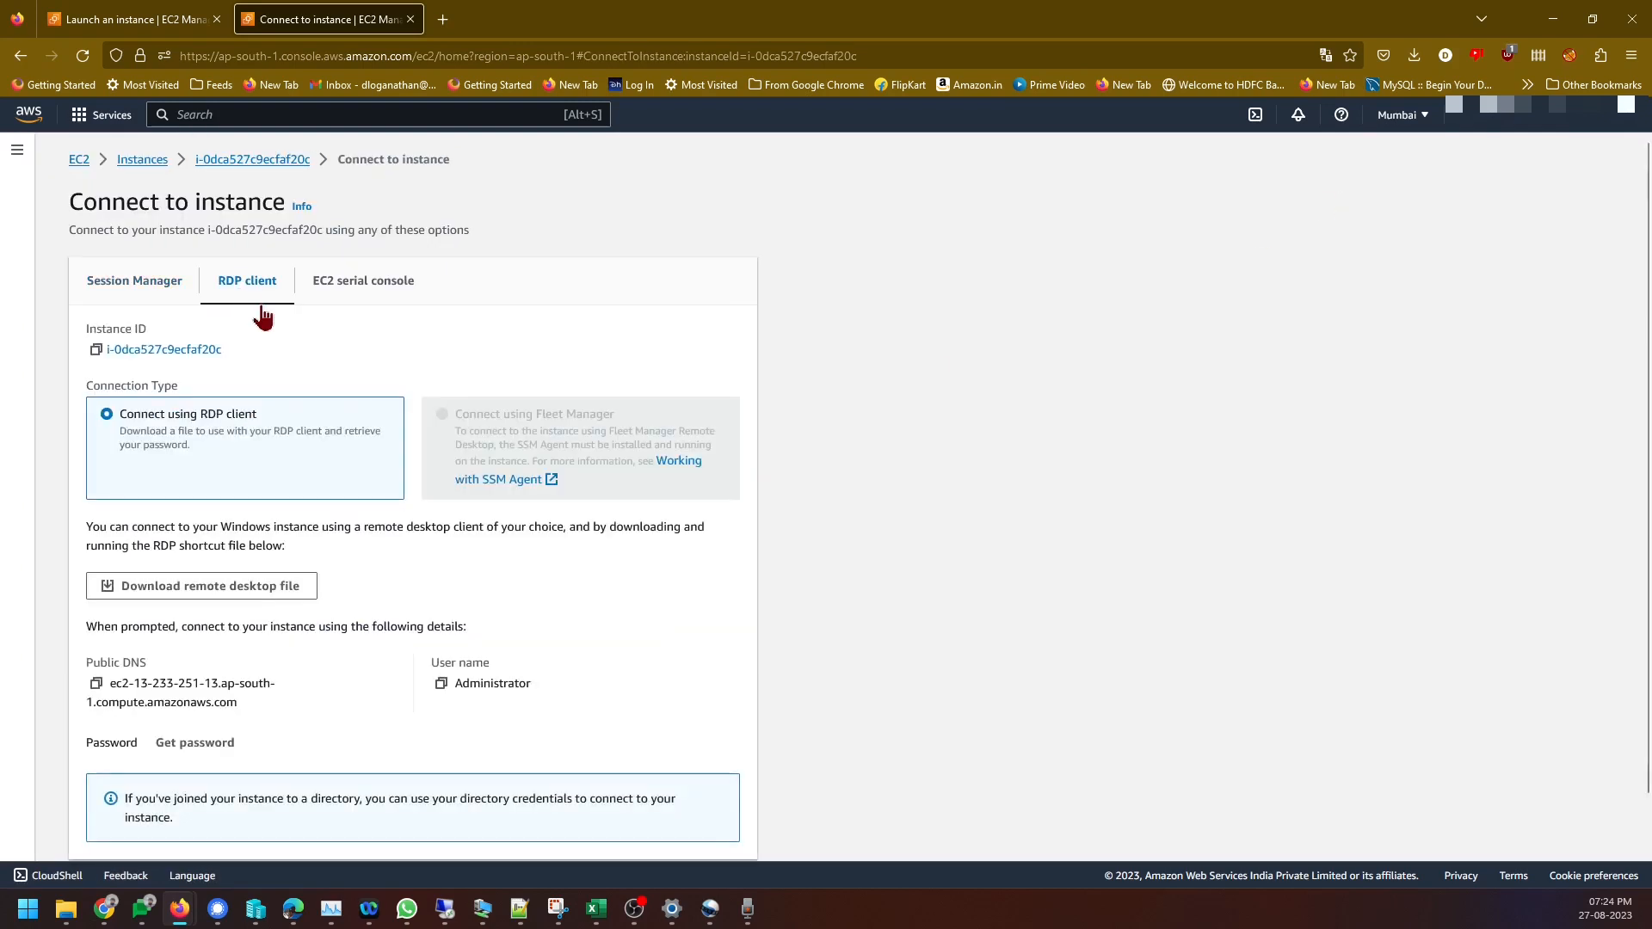
pyautogui.scroll(-1, 443, 524)
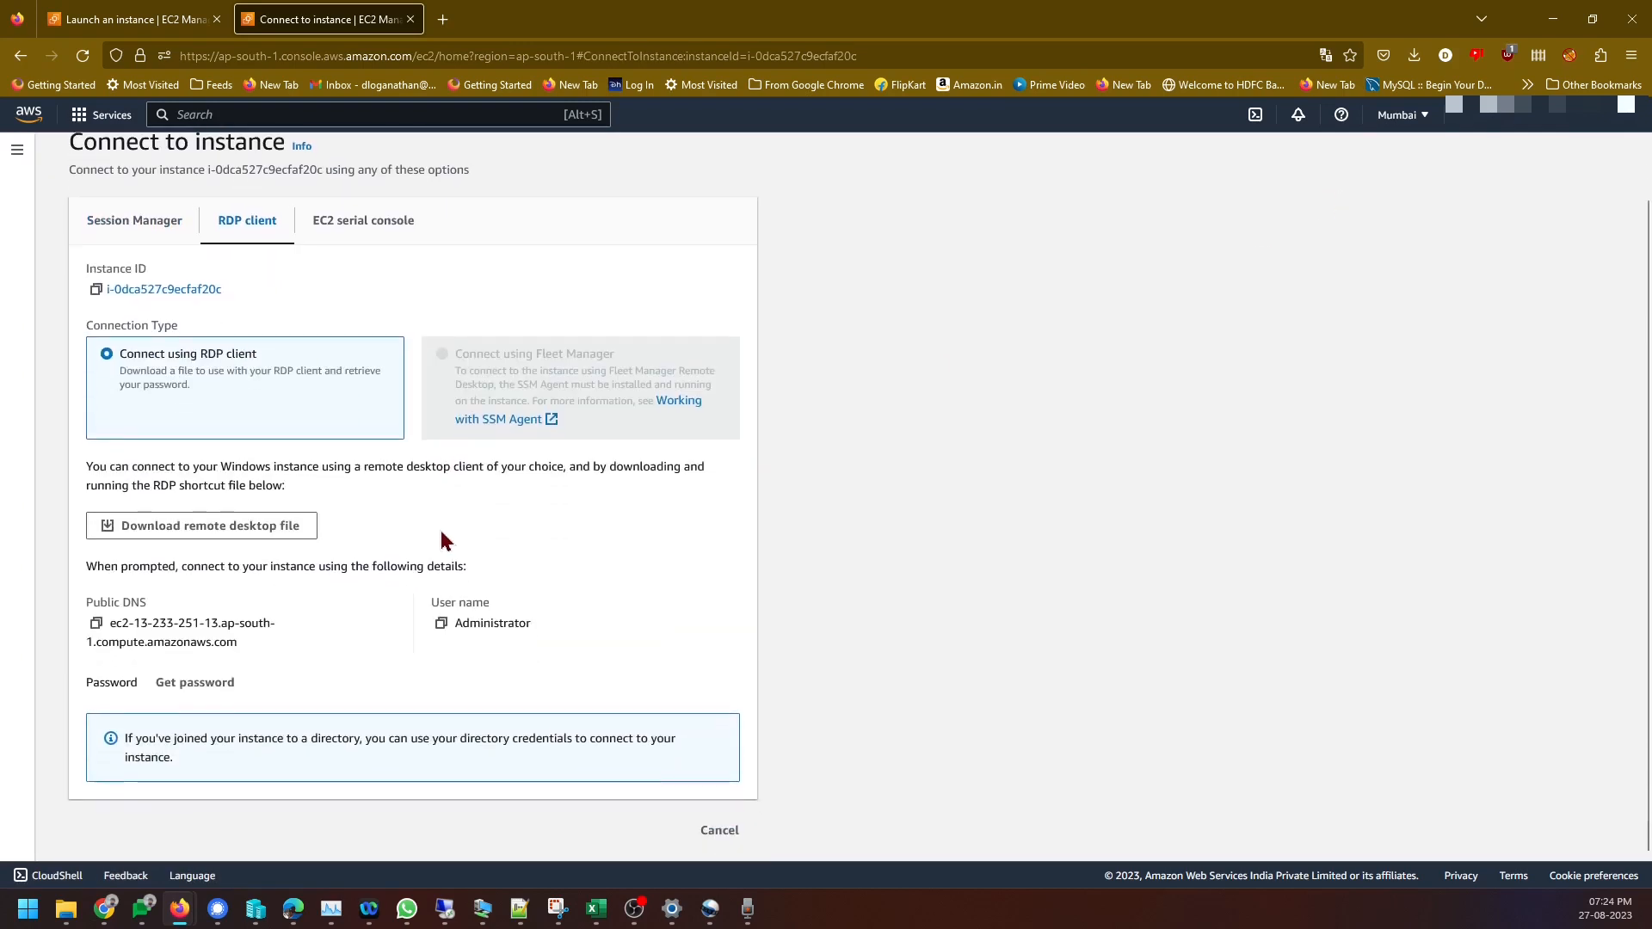
pyautogui.click(214, 533)
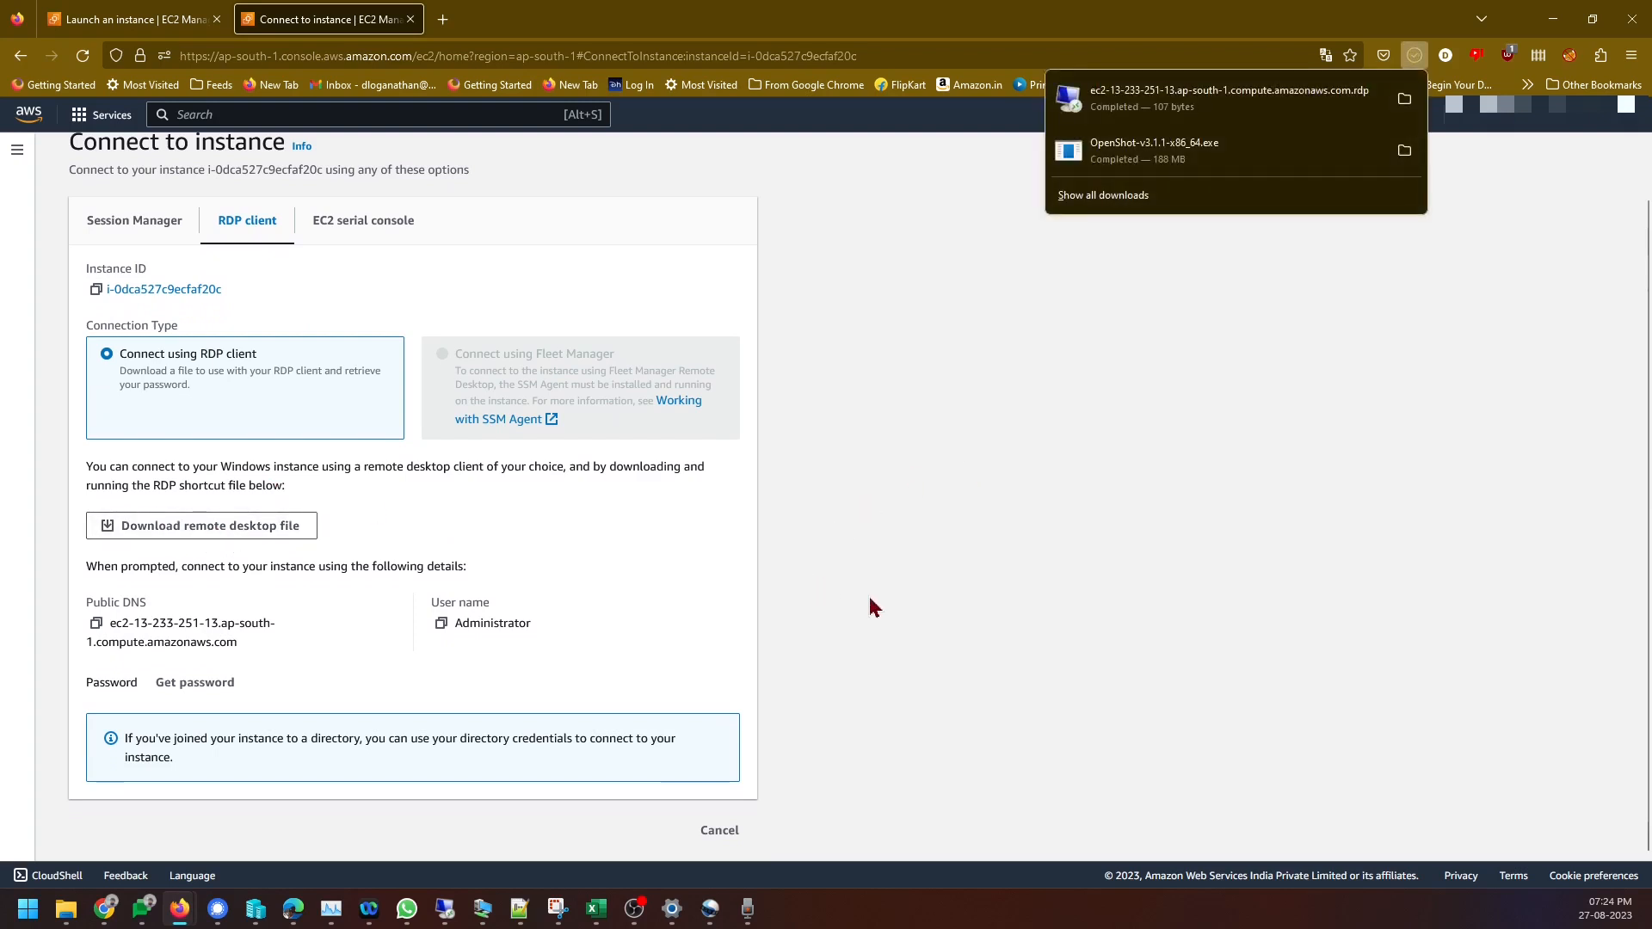
# Start retrieving the instance's Windows password and upload the private key file AWS-new -Debain.pem from the Documents folder
pyautogui.click(207, 683)
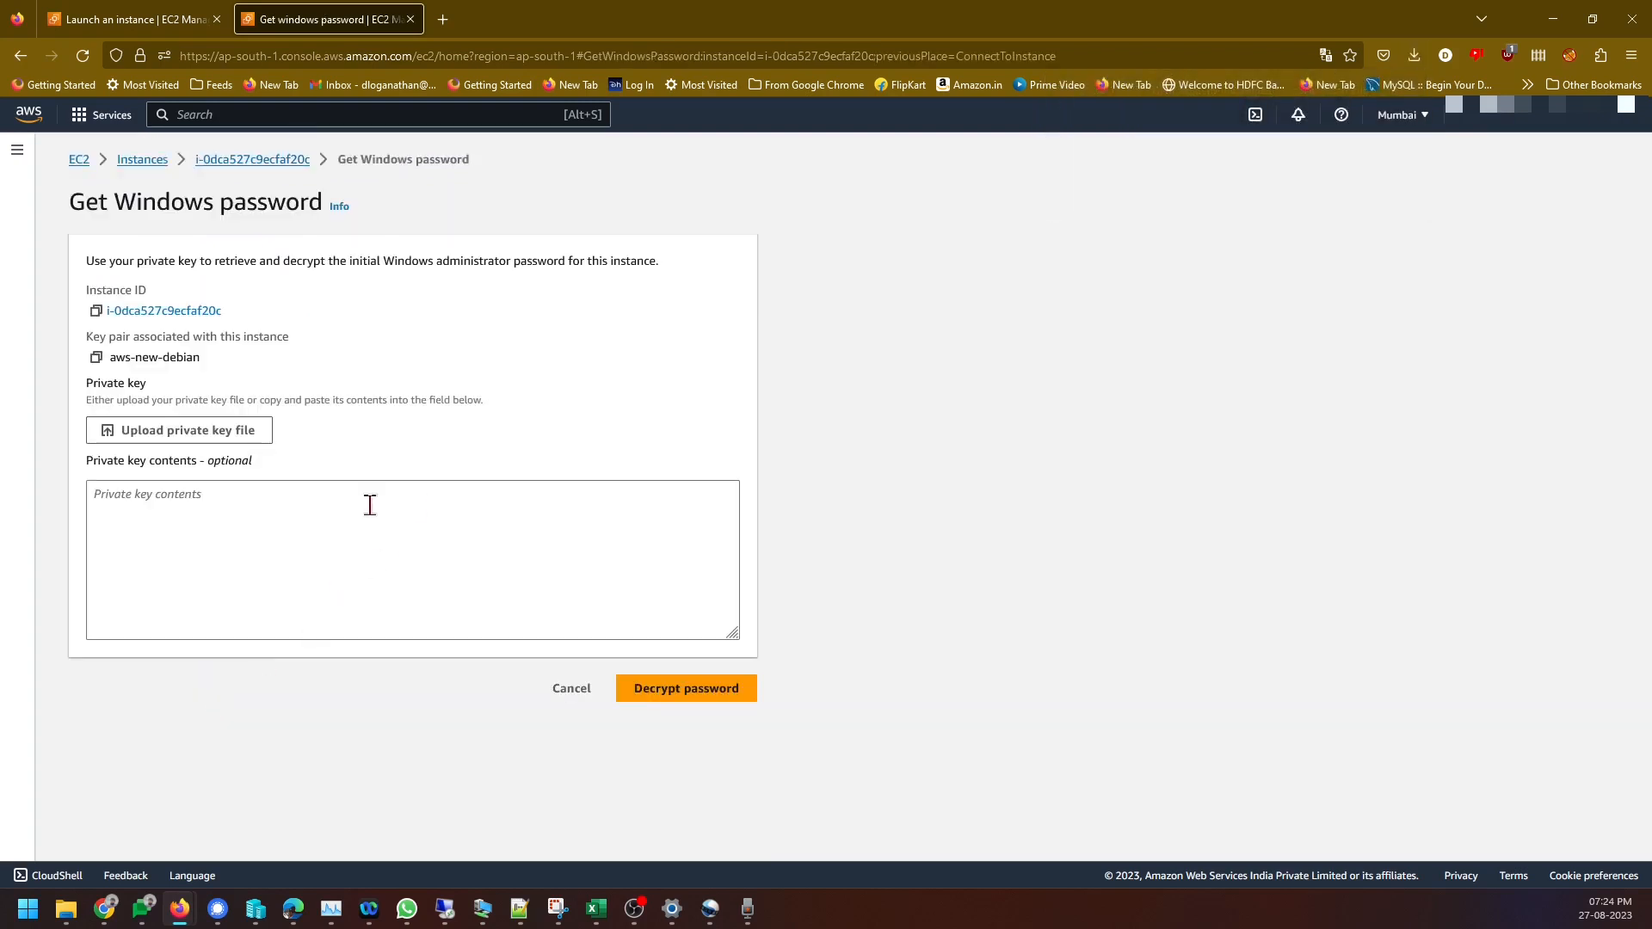
pyautogui.click(193, 440)
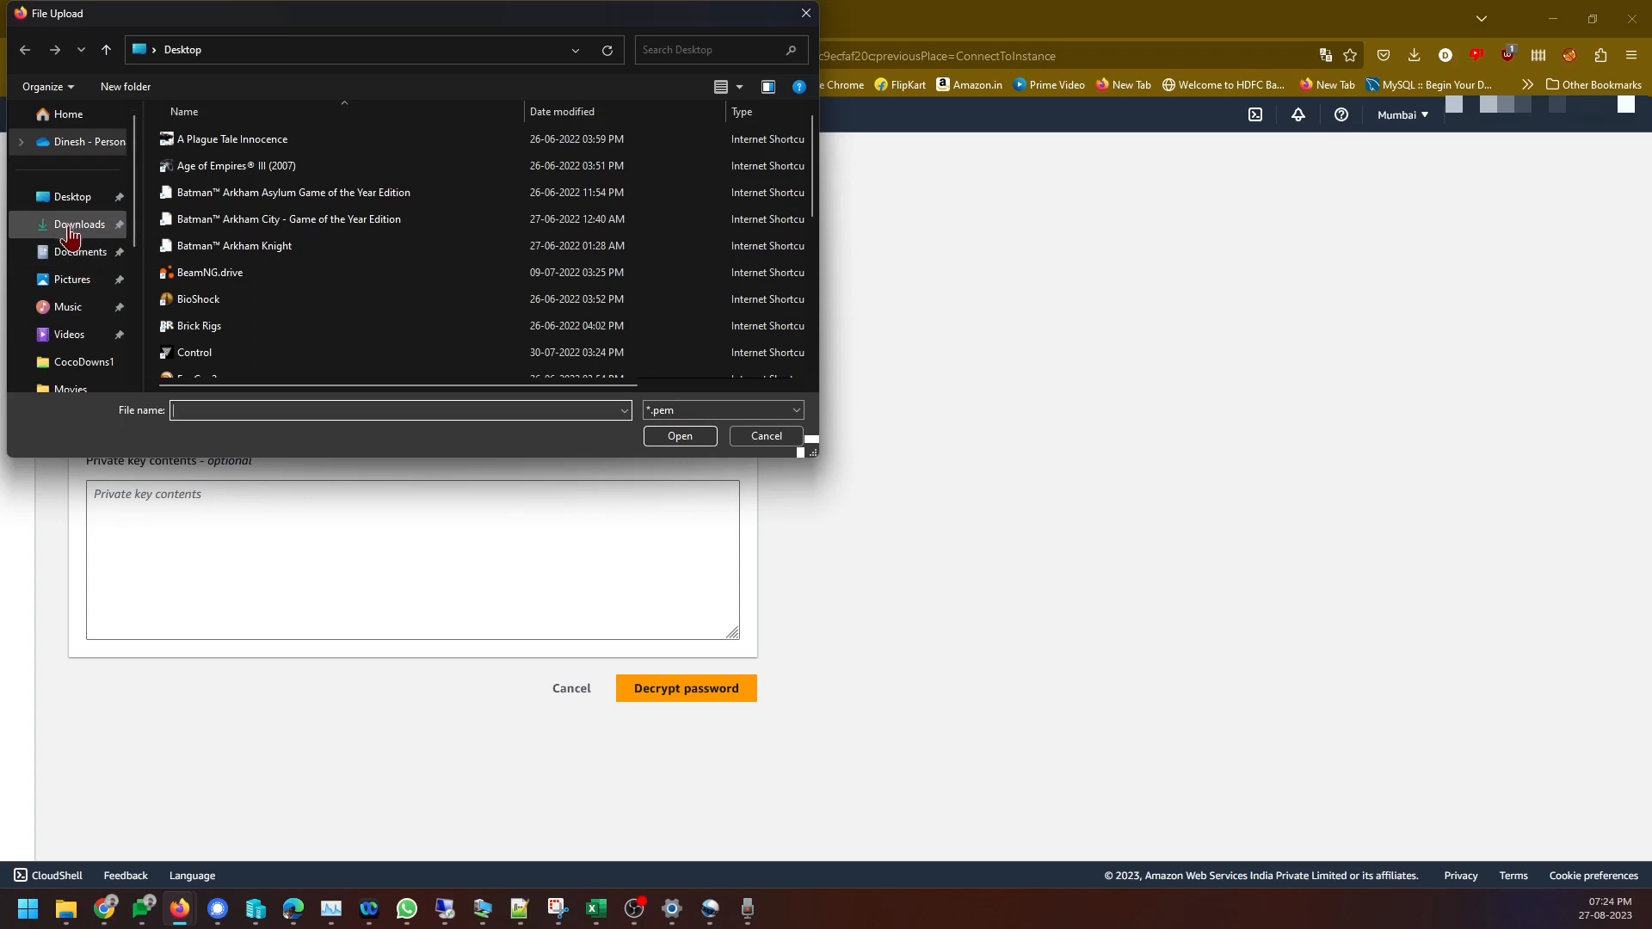
pyautogui.click(79, 253)
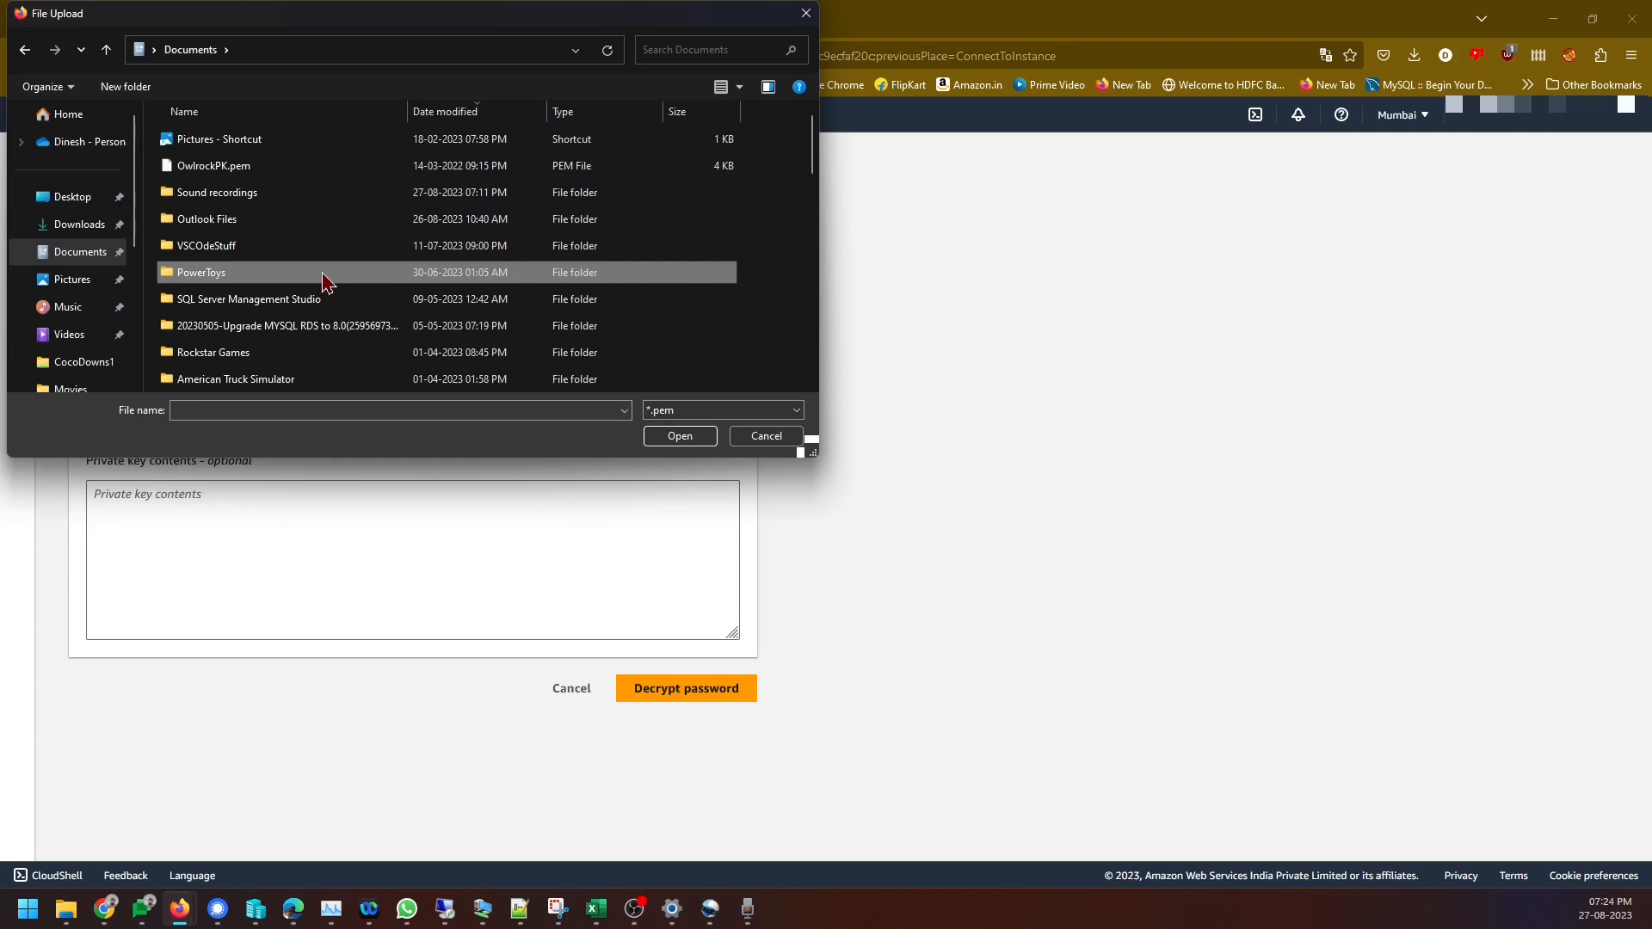
pyautogui.scroll(-12, 325, 282)
pyautogui.scroll(5, 325, 282)
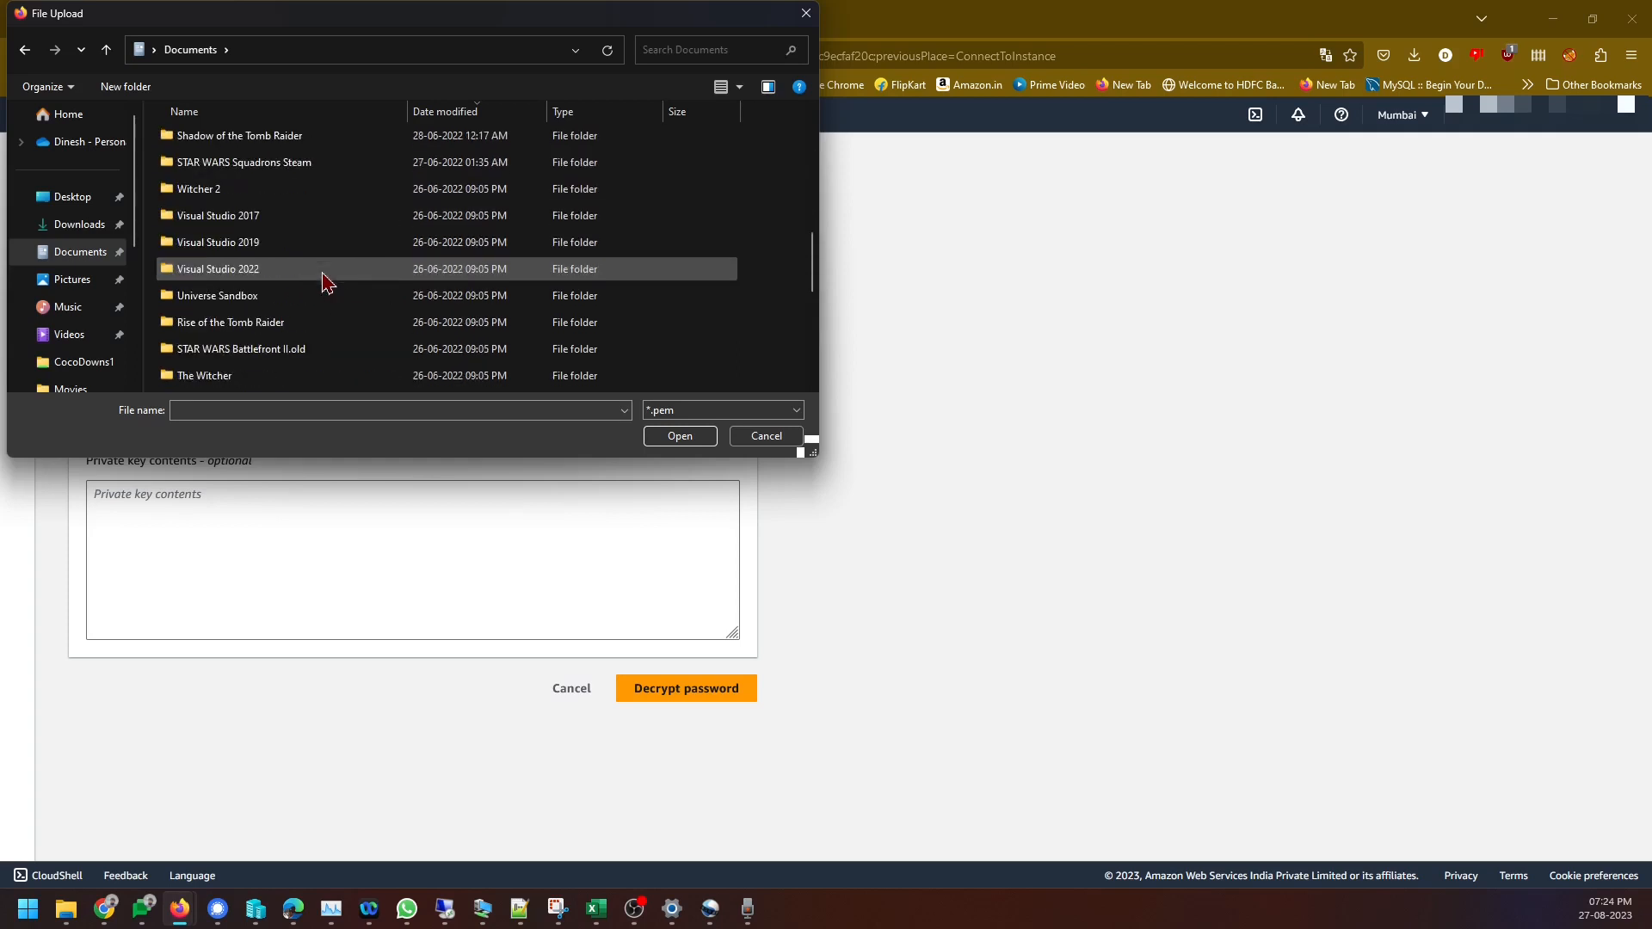
pyautogui.scroll(-5, 326, 283)
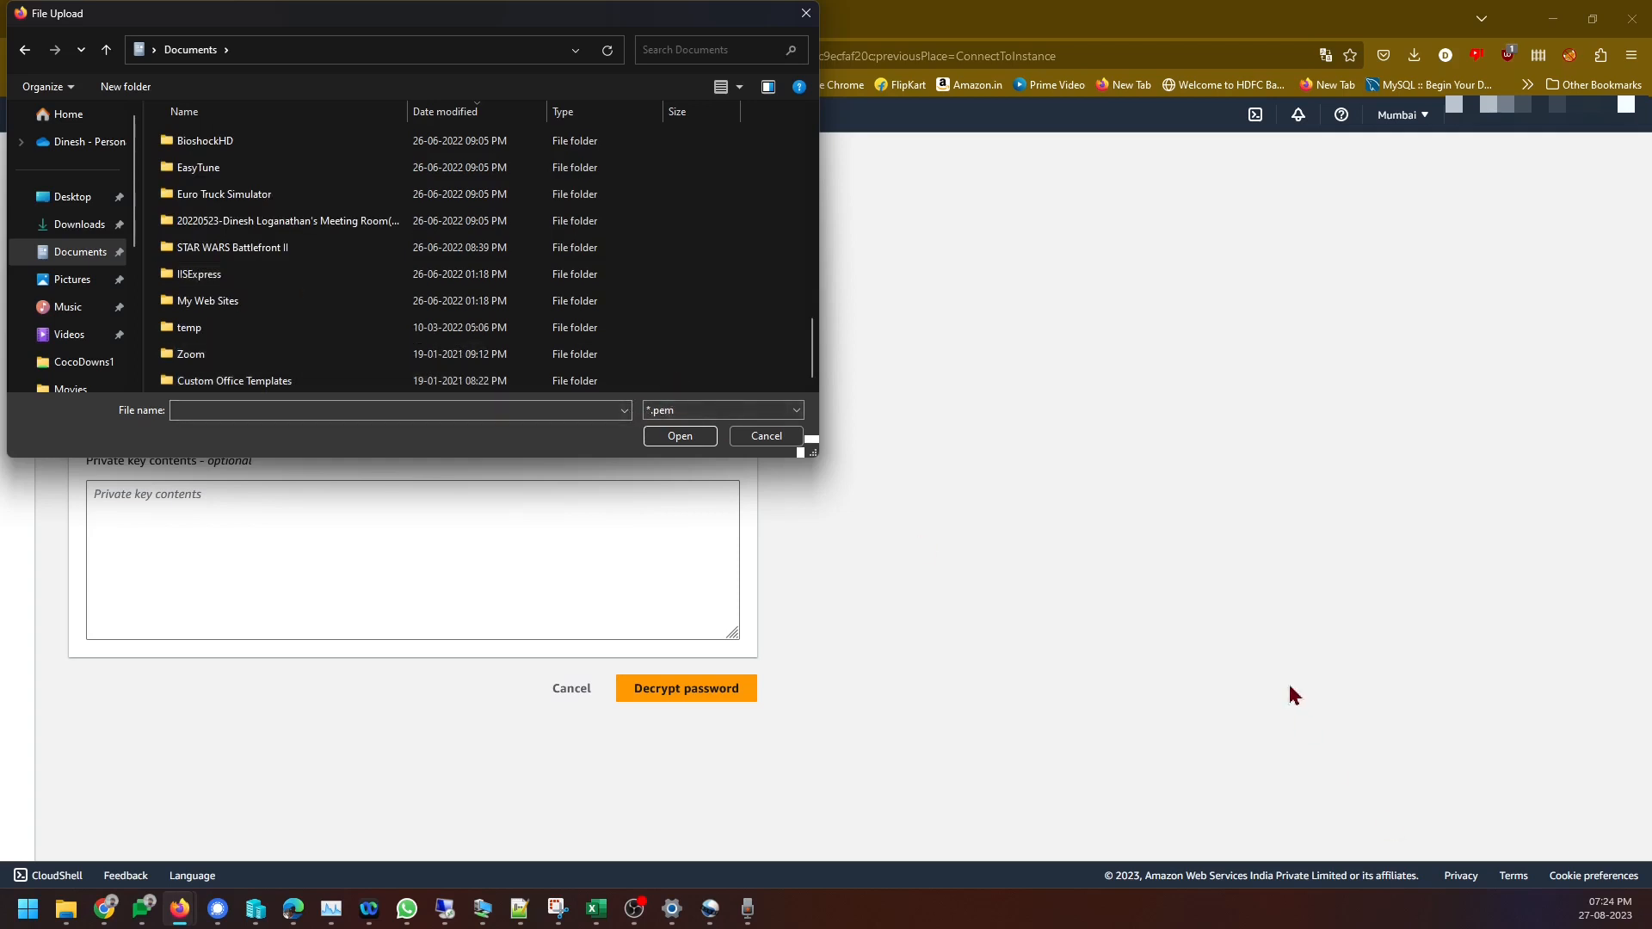
pyautogui.press('super')
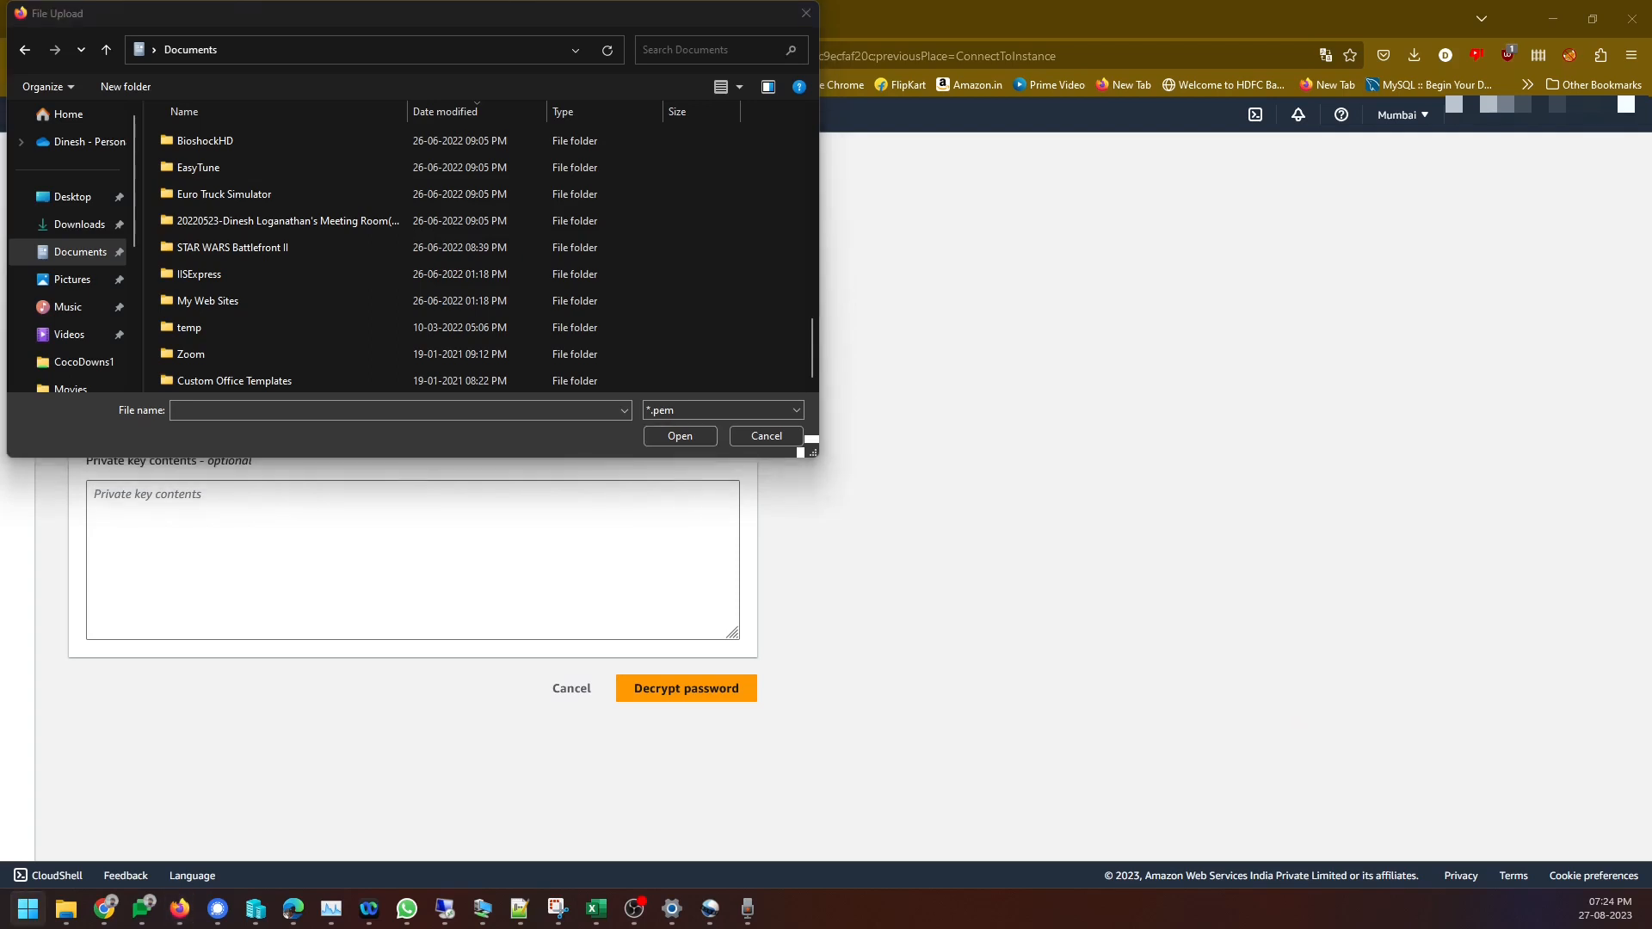
pyautogui.press('Escape')
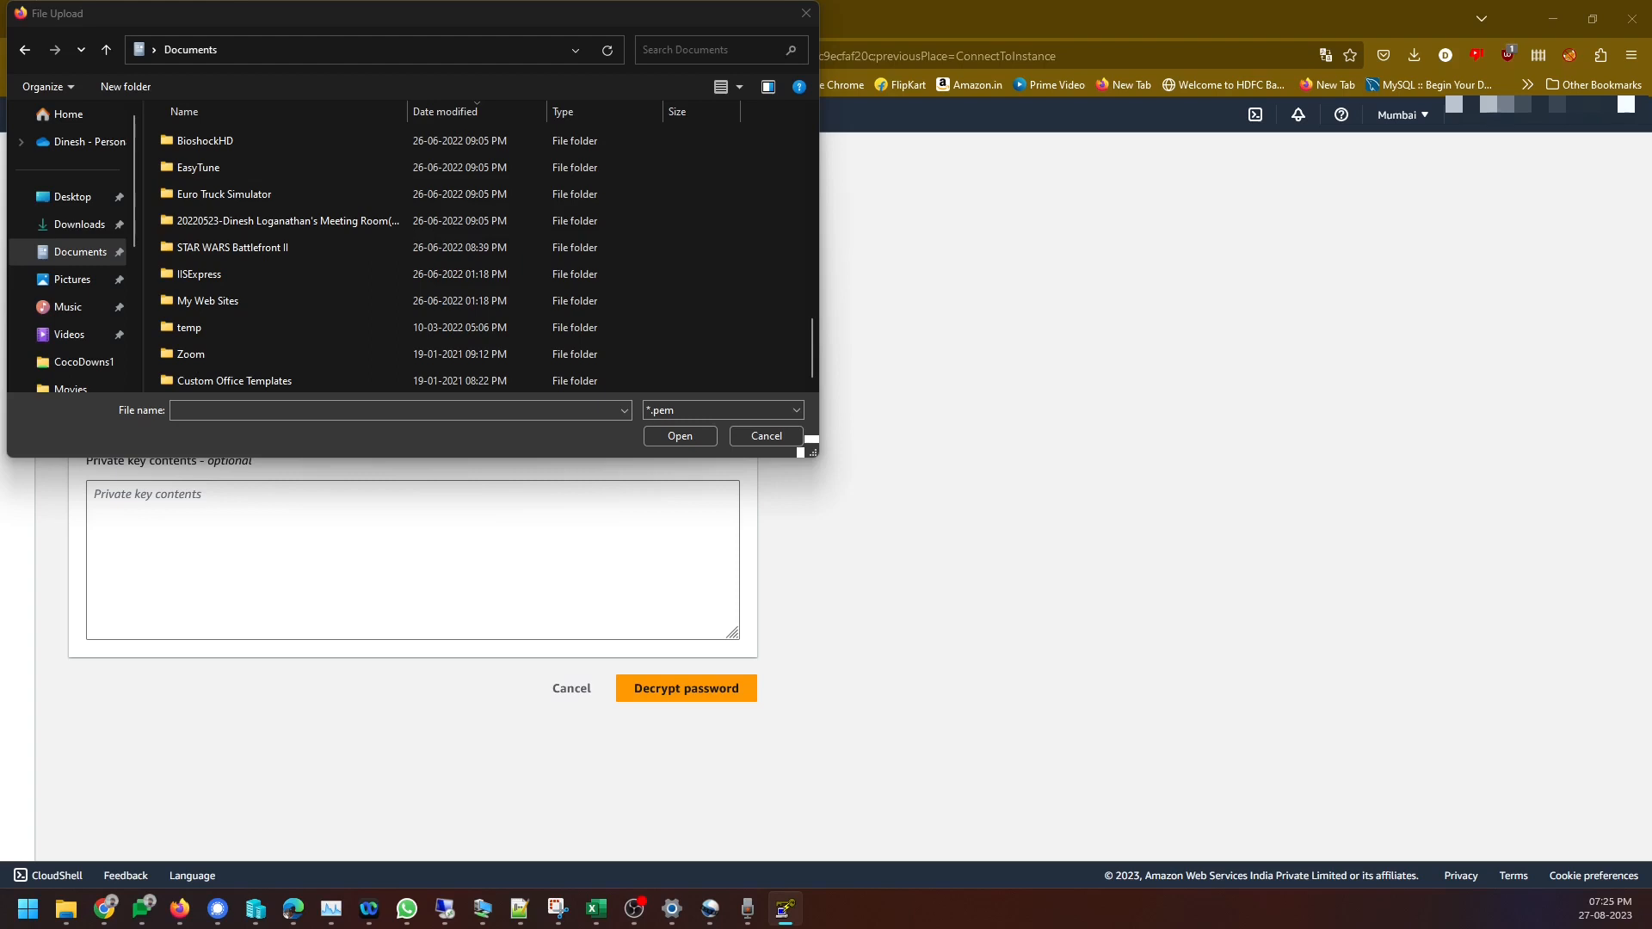
pyautogui.scroll(10, 771, 262)
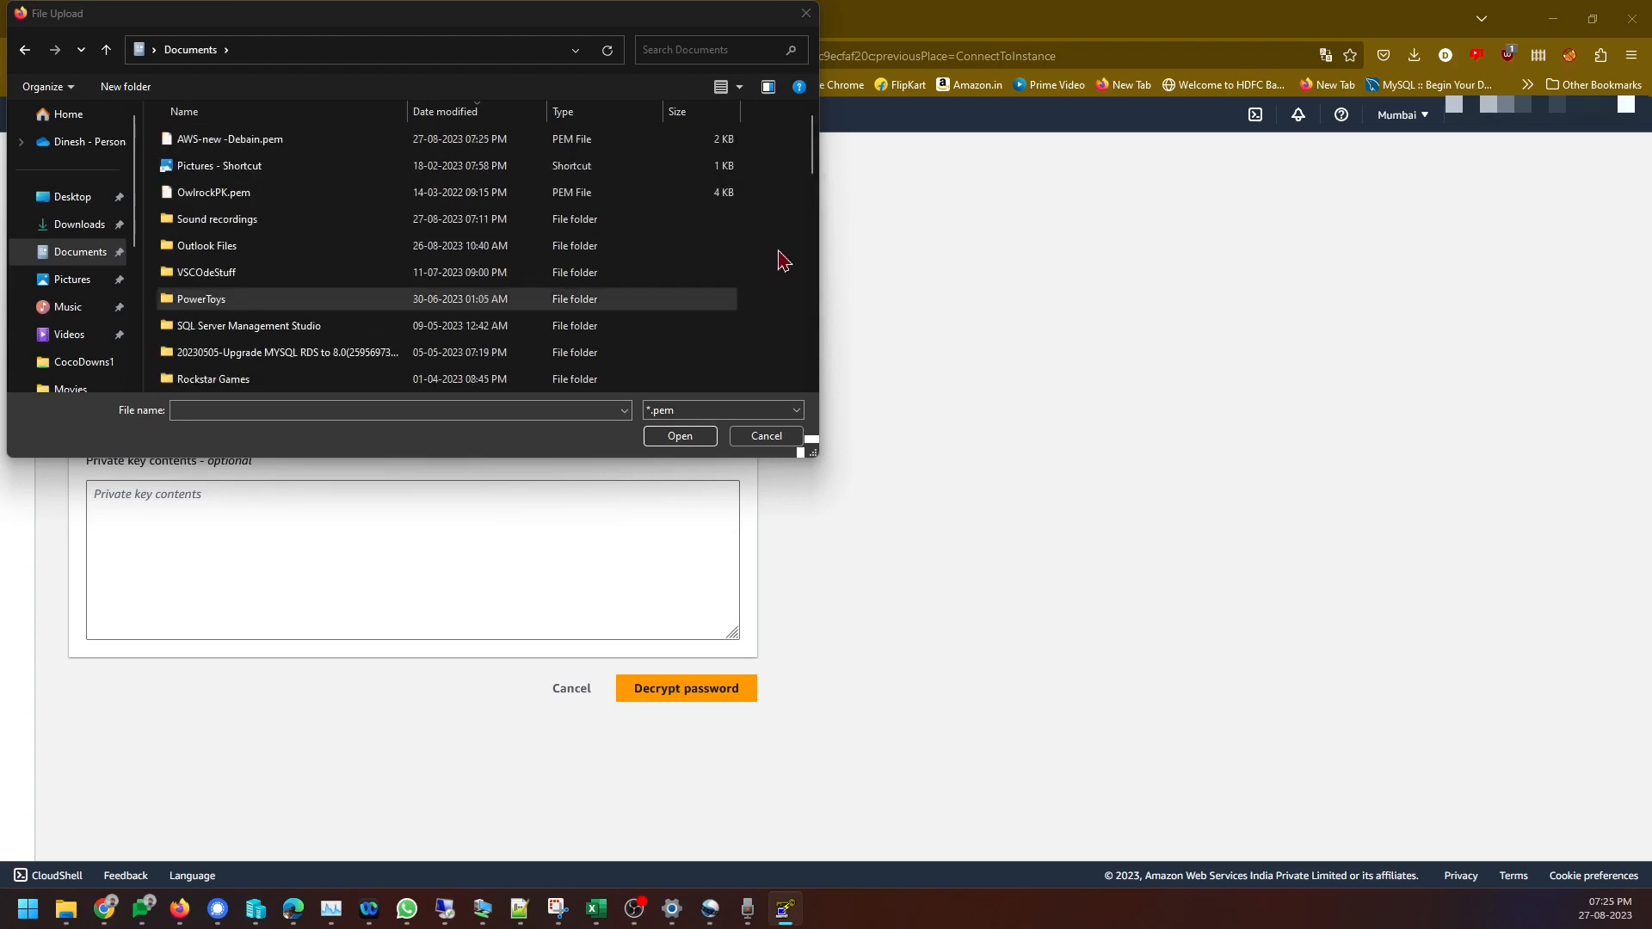
pyautogui.doubleClick(417, 140)
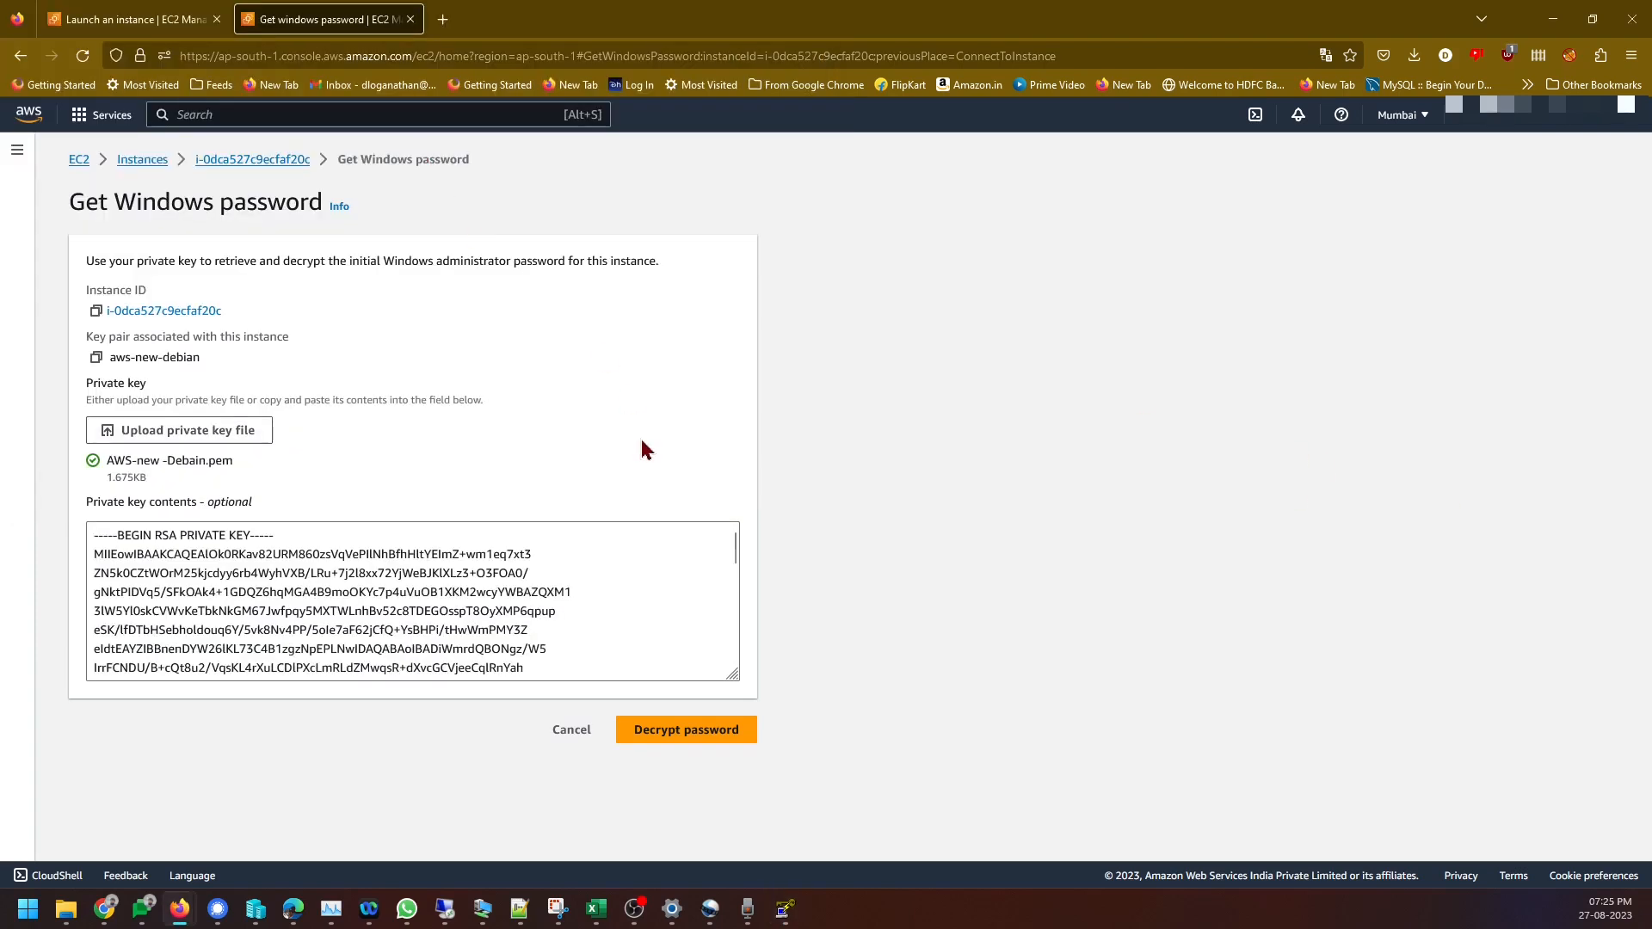
# Decrypt the Windows administrator password and select it for copying from the RDP connection details
pyautogui.click(652, 727)
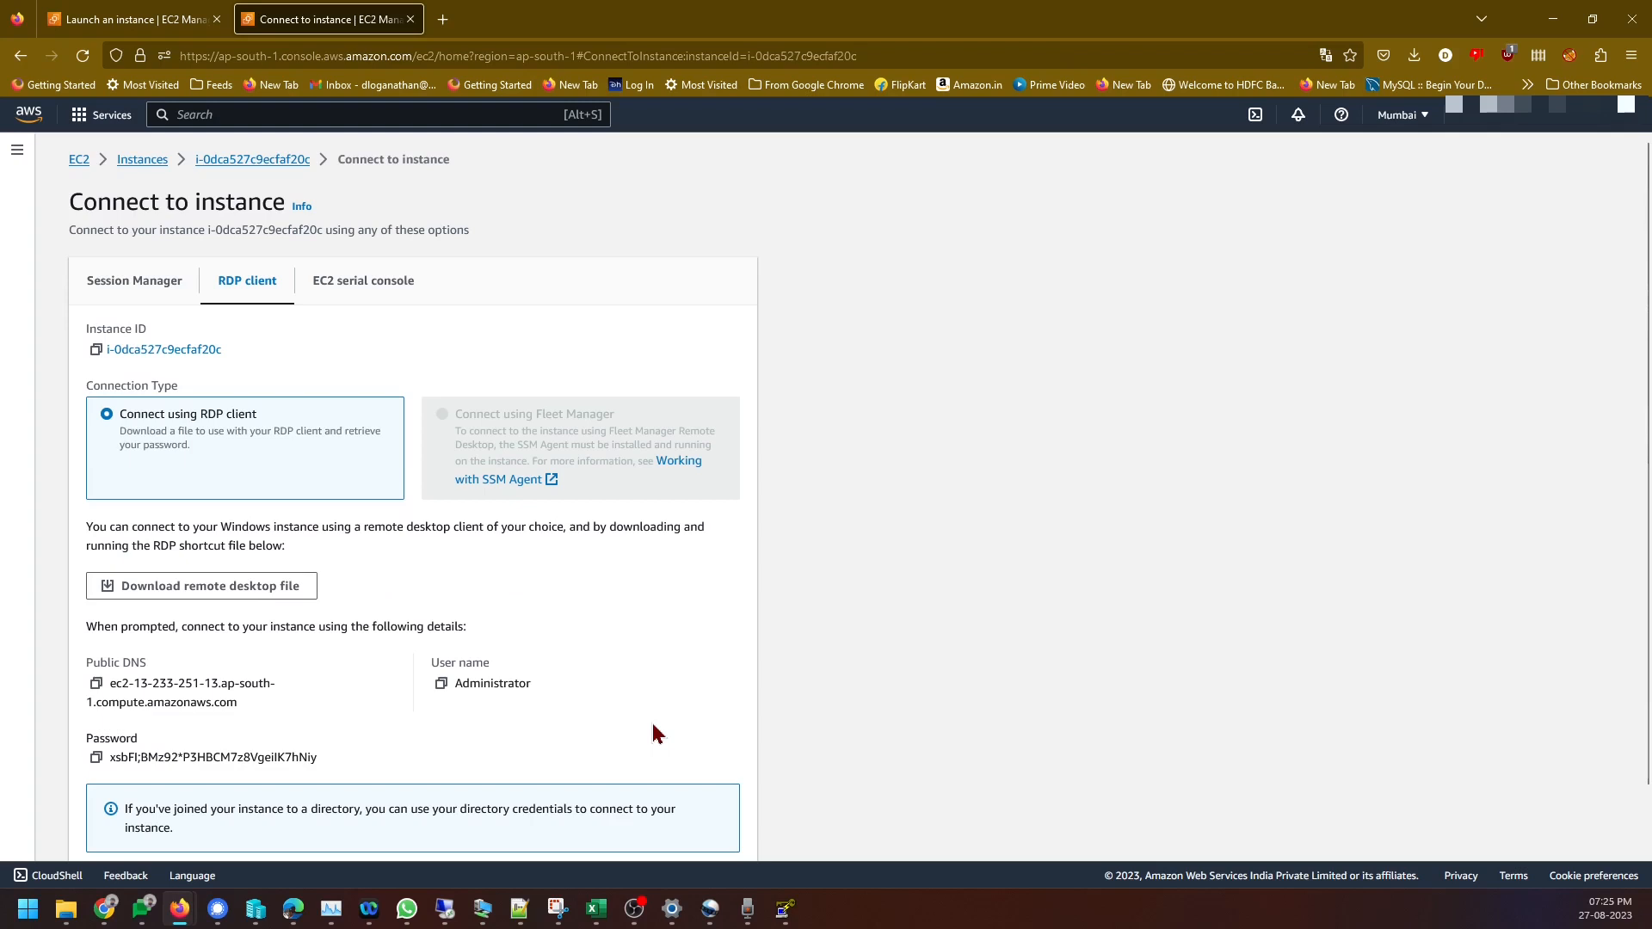
pyautogui.scroll(-1, 768, 580)
pyautogui.tripleClick(296, 686)
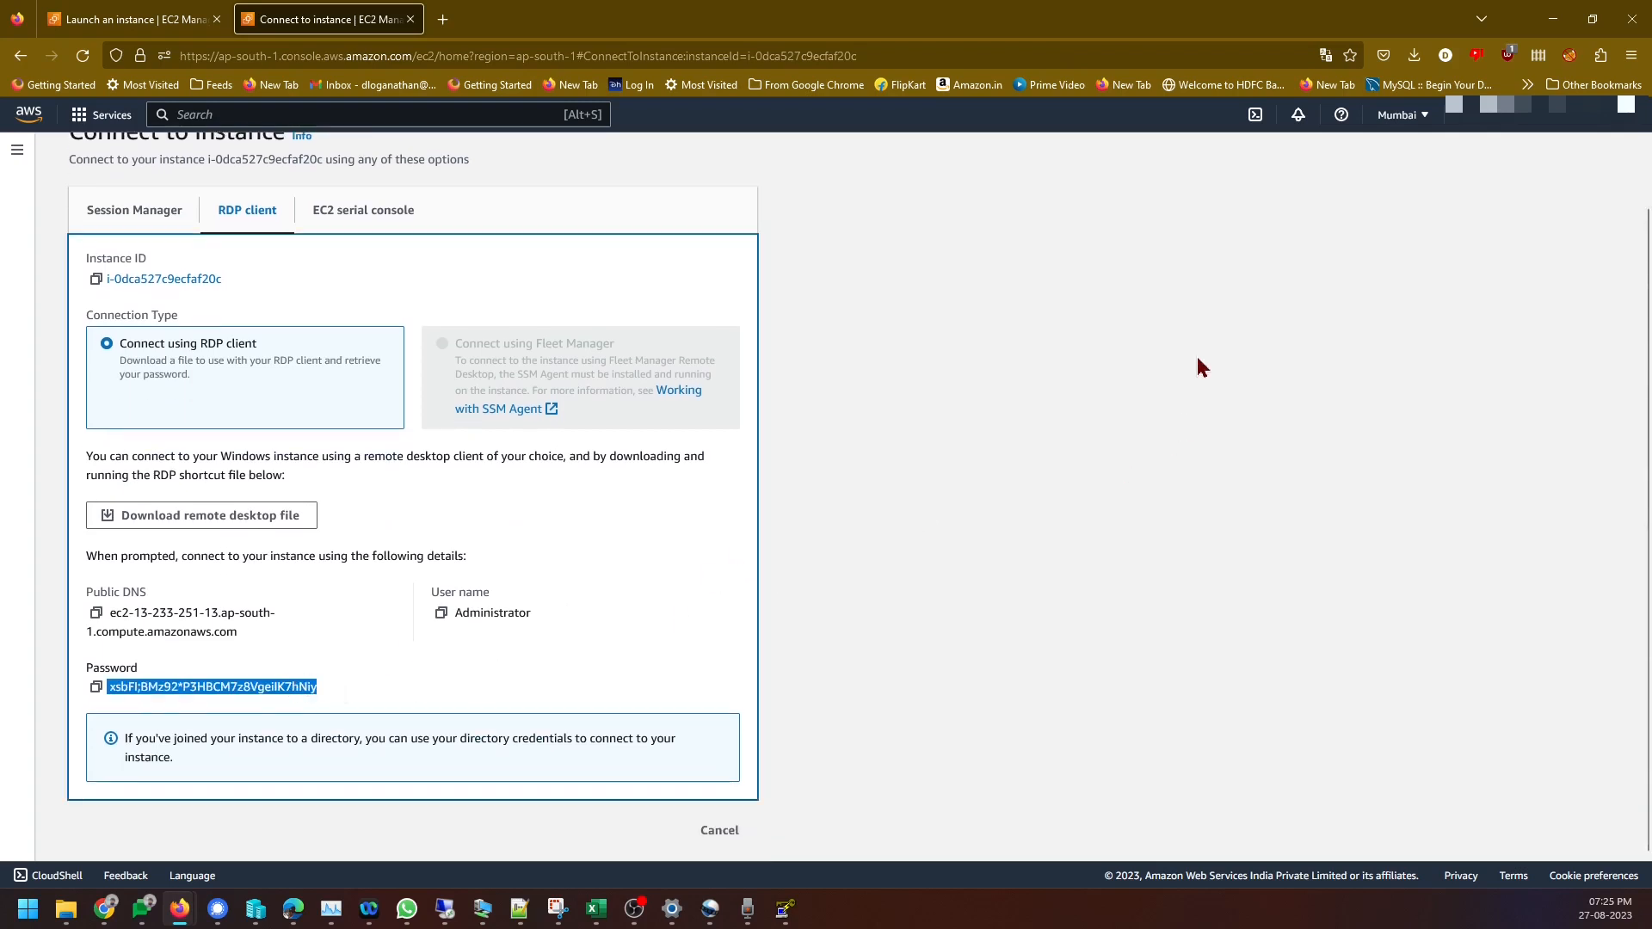
# Open the downloaded remote desktop file, turn off repeated connection warnings for this computer, expand the details and connect
pyautogui.click(1413, 55)
pyautogui.click(1185, 115)
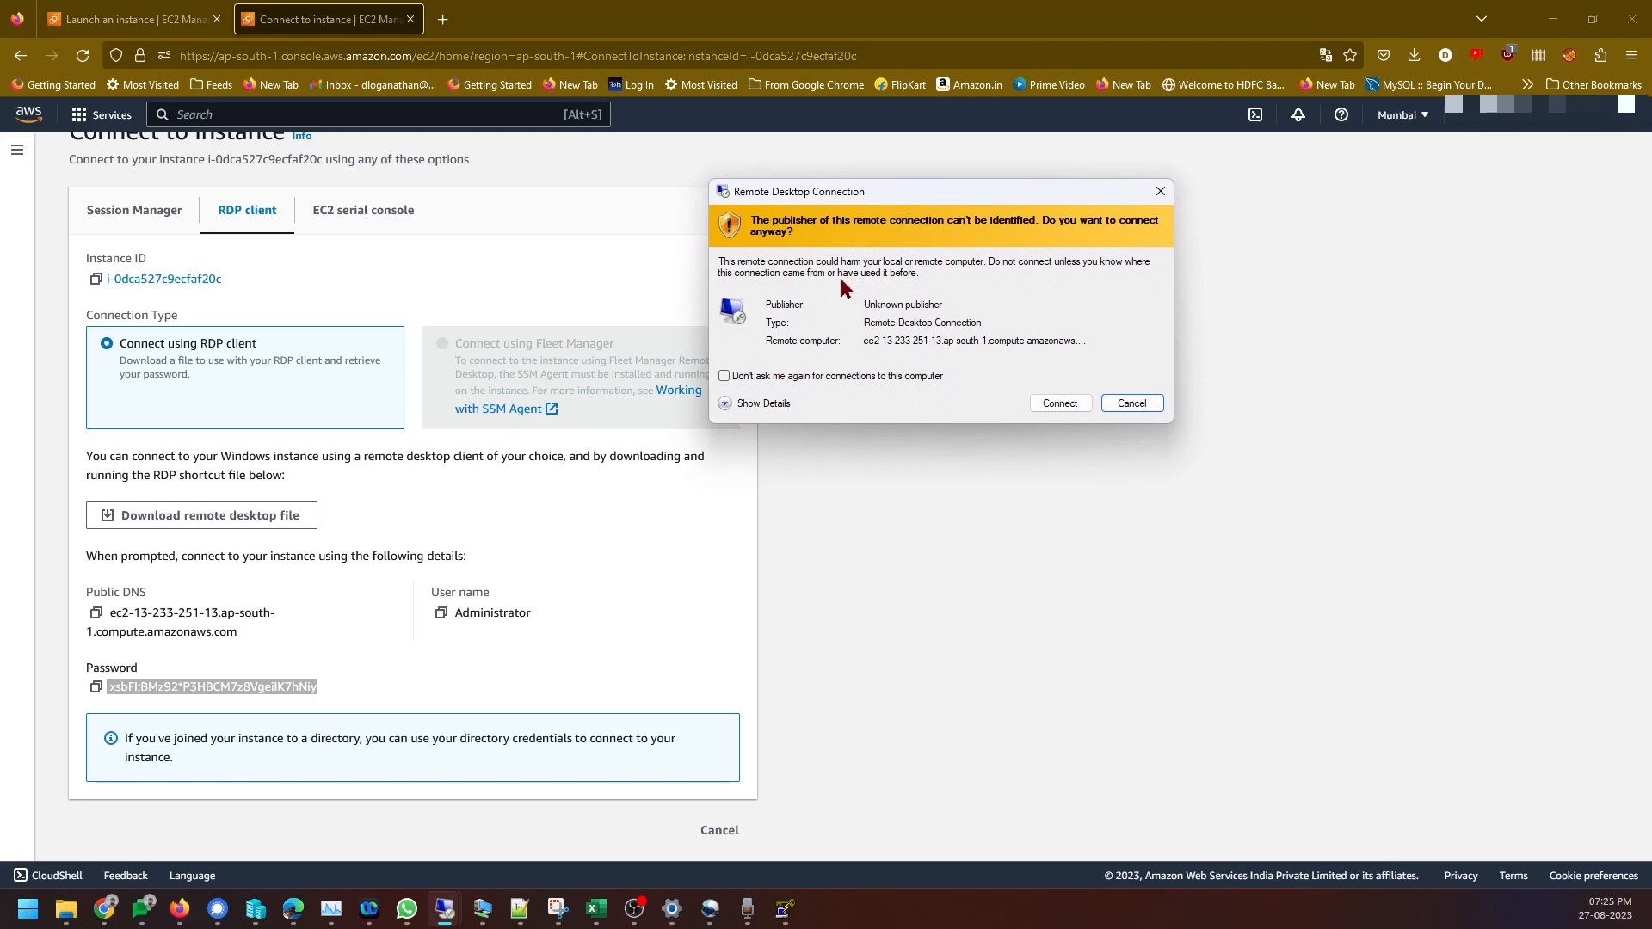
pyautogui.click(839, 376)
pyautogui.click(755, 404)
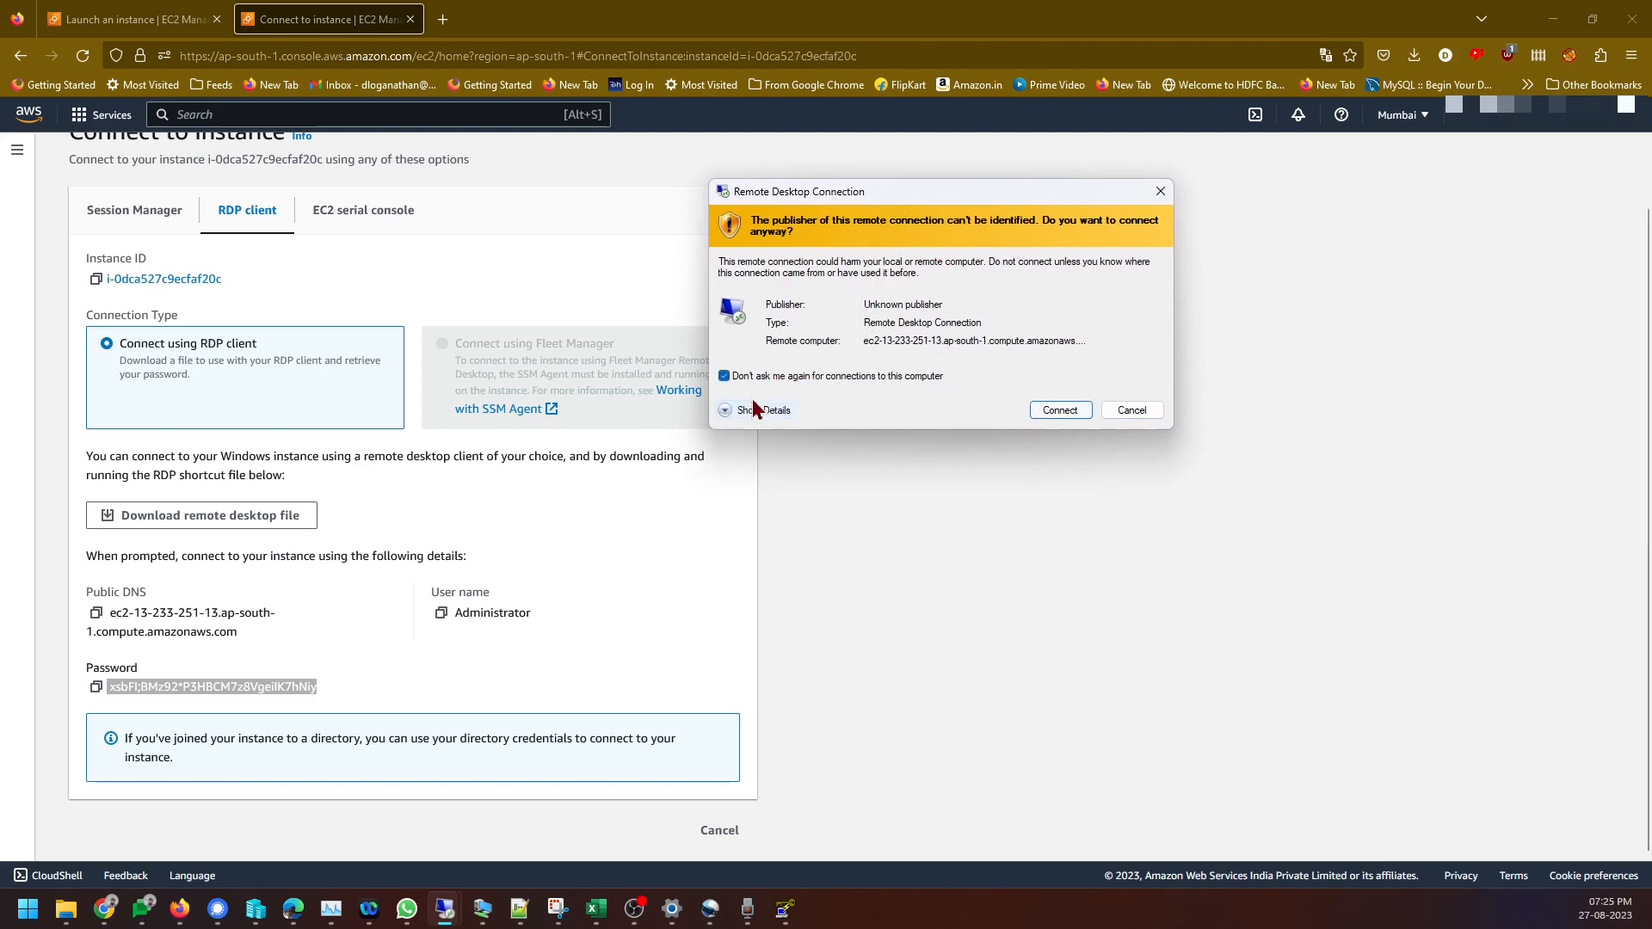
pyautogui.click(1060, 512)
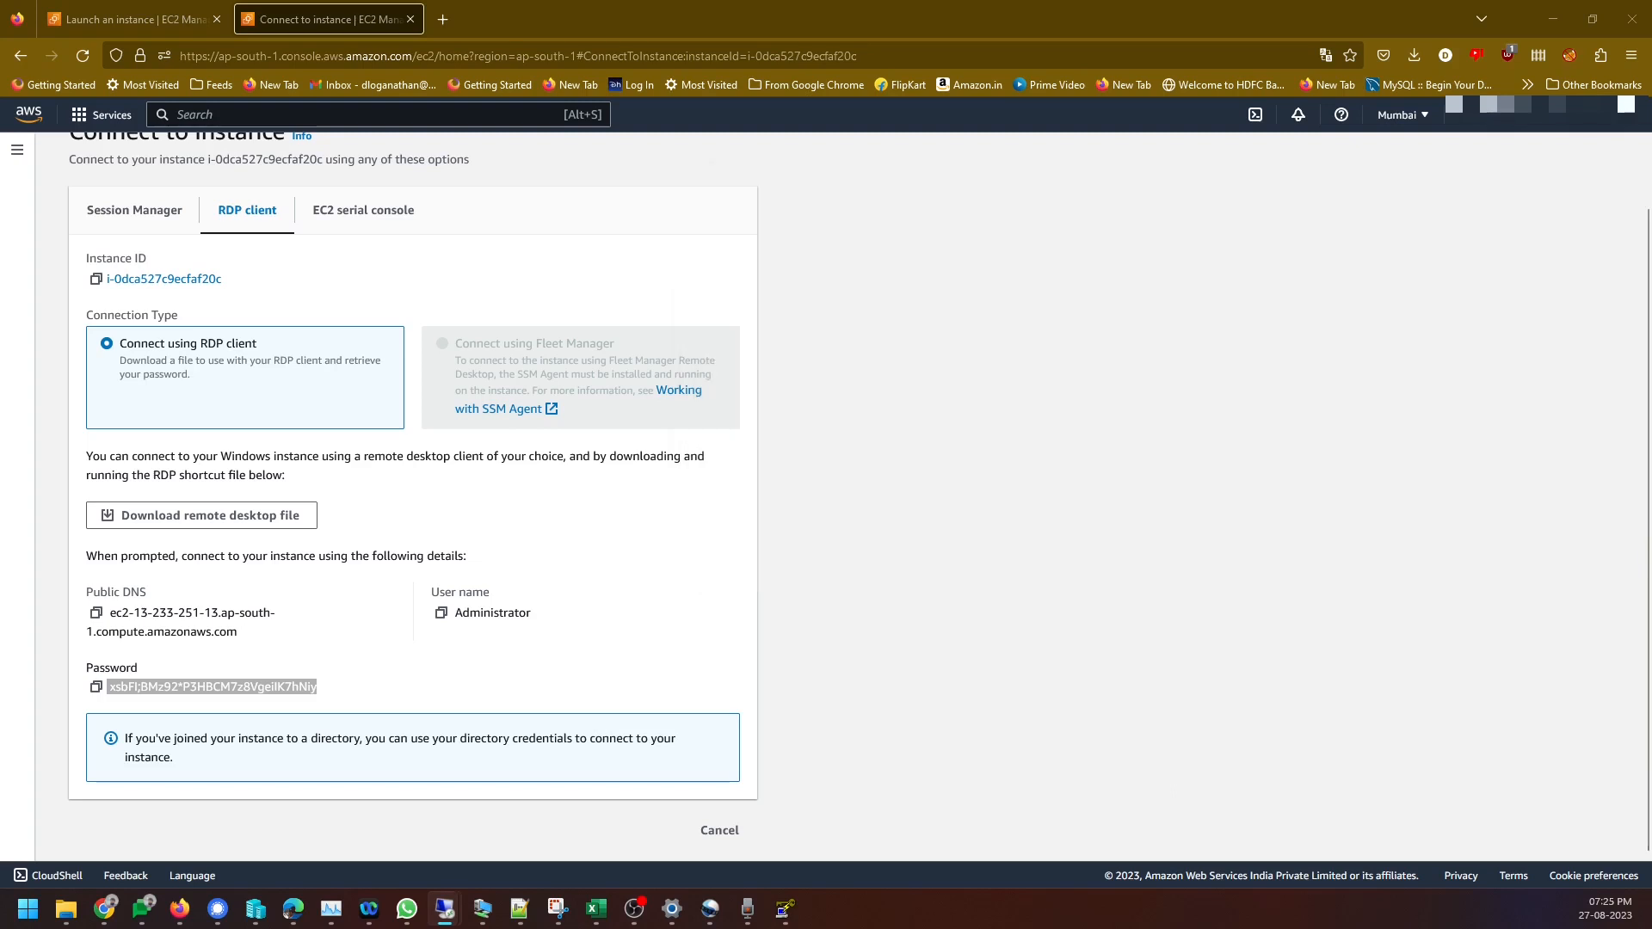
# Try to sign in as Administrator with the decrypted account password, enabling Remember me
pyautogui.hotkey('ctrl', 'v')
pyautogui.click(994, 483)
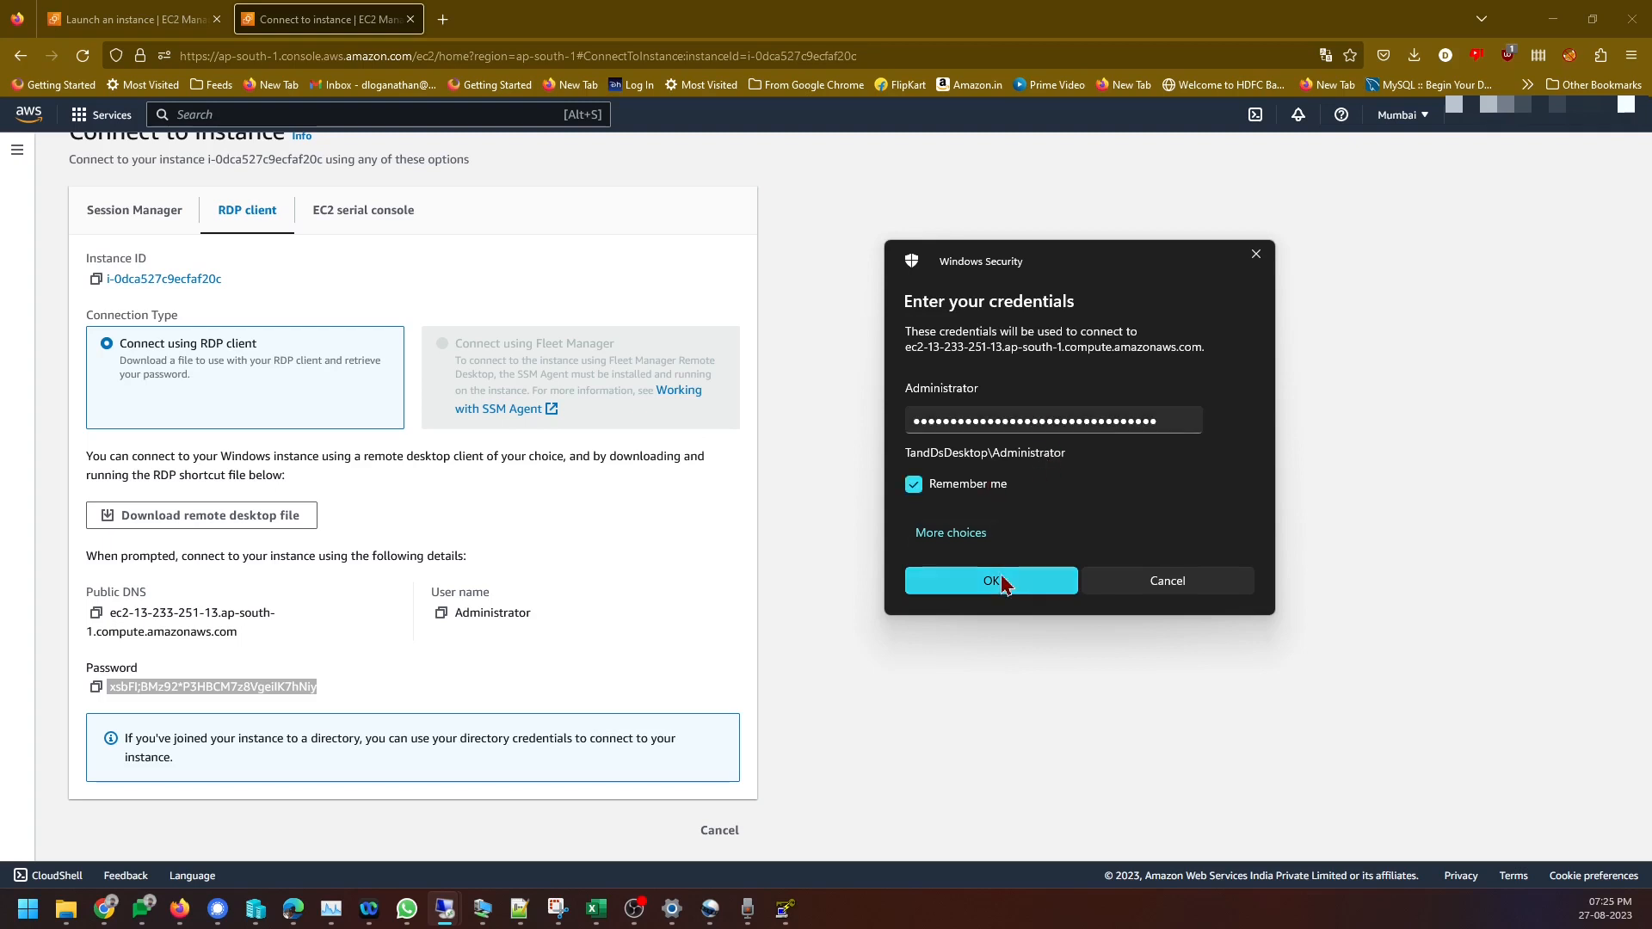
pyautogui.click(998, 581)
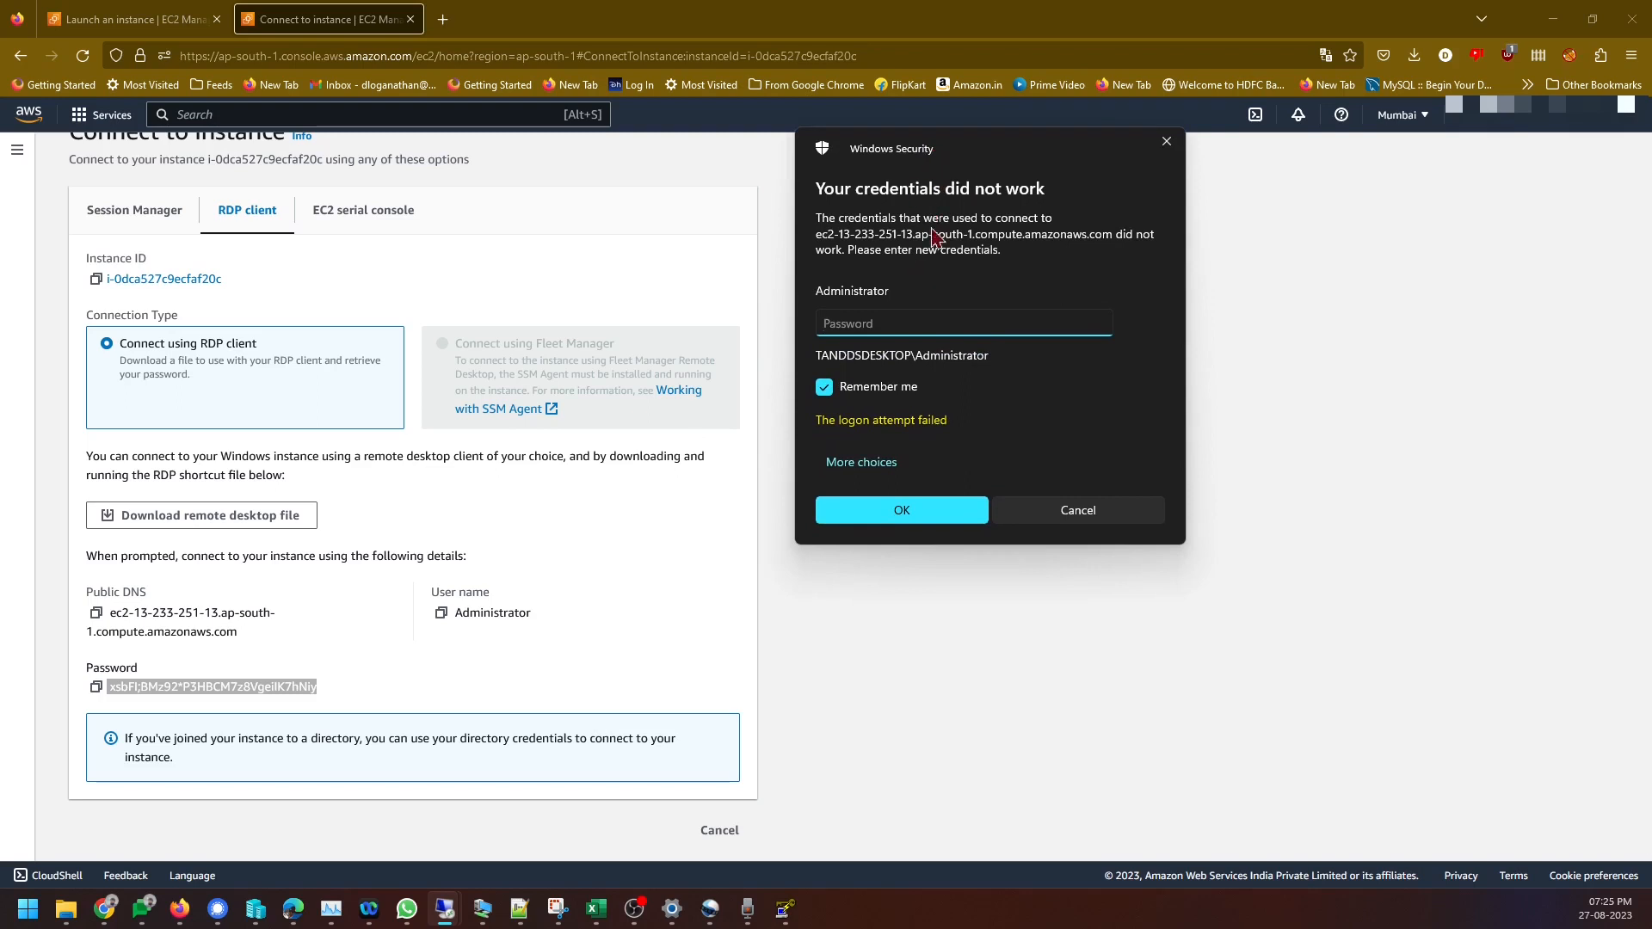
# Try to sign in with a different account using the user name .\Administrator and the decrypted account password
pyautogui.hotkey('ctrl', 'v')
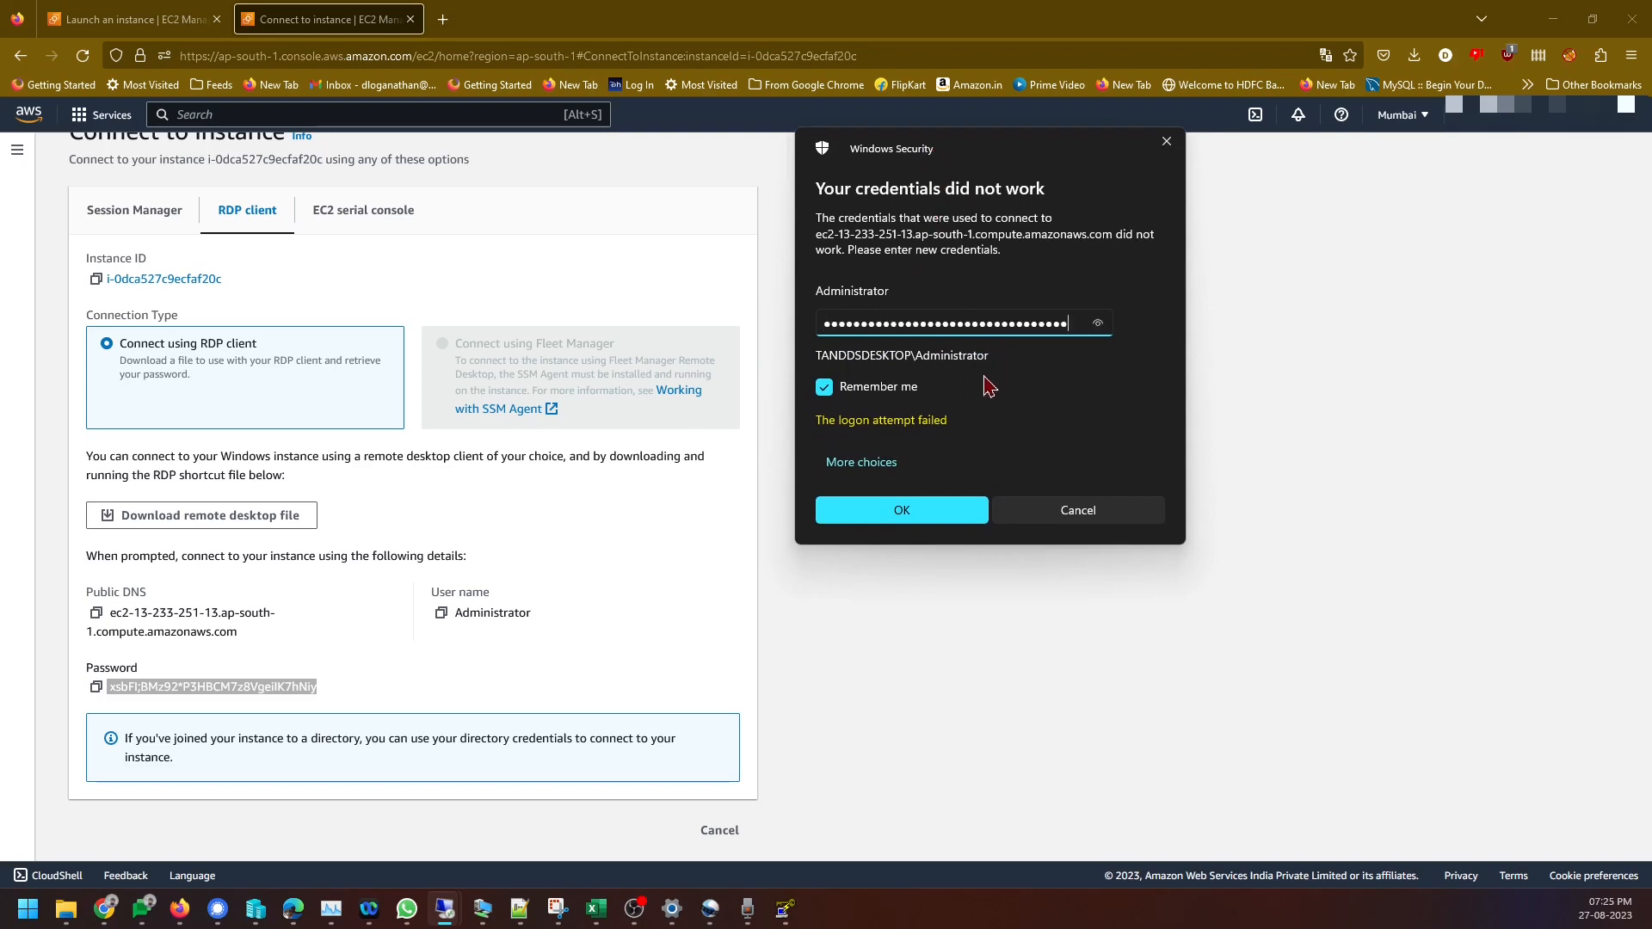
pyautogui.click(865, 463)
pyautogui.click(977, 553)
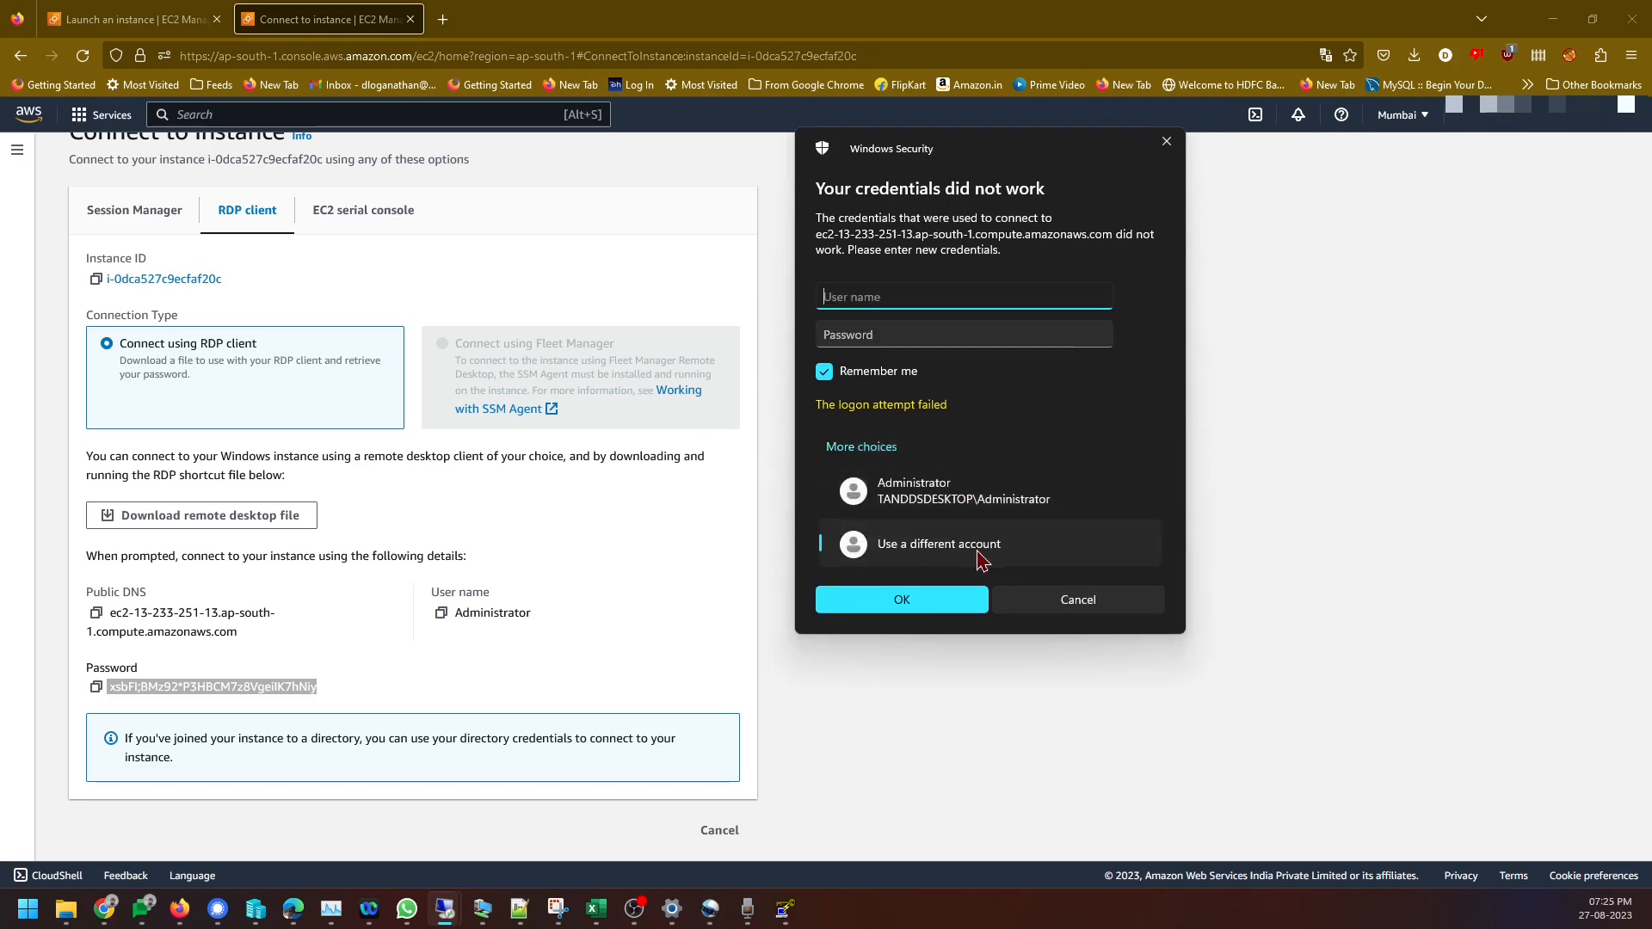
pyautogui.write('.\\Administrator')
pyautogui.press('Tab')
pyautogui.hotkey('ctrl', 'v')
pyautogui.click(1100, 335)
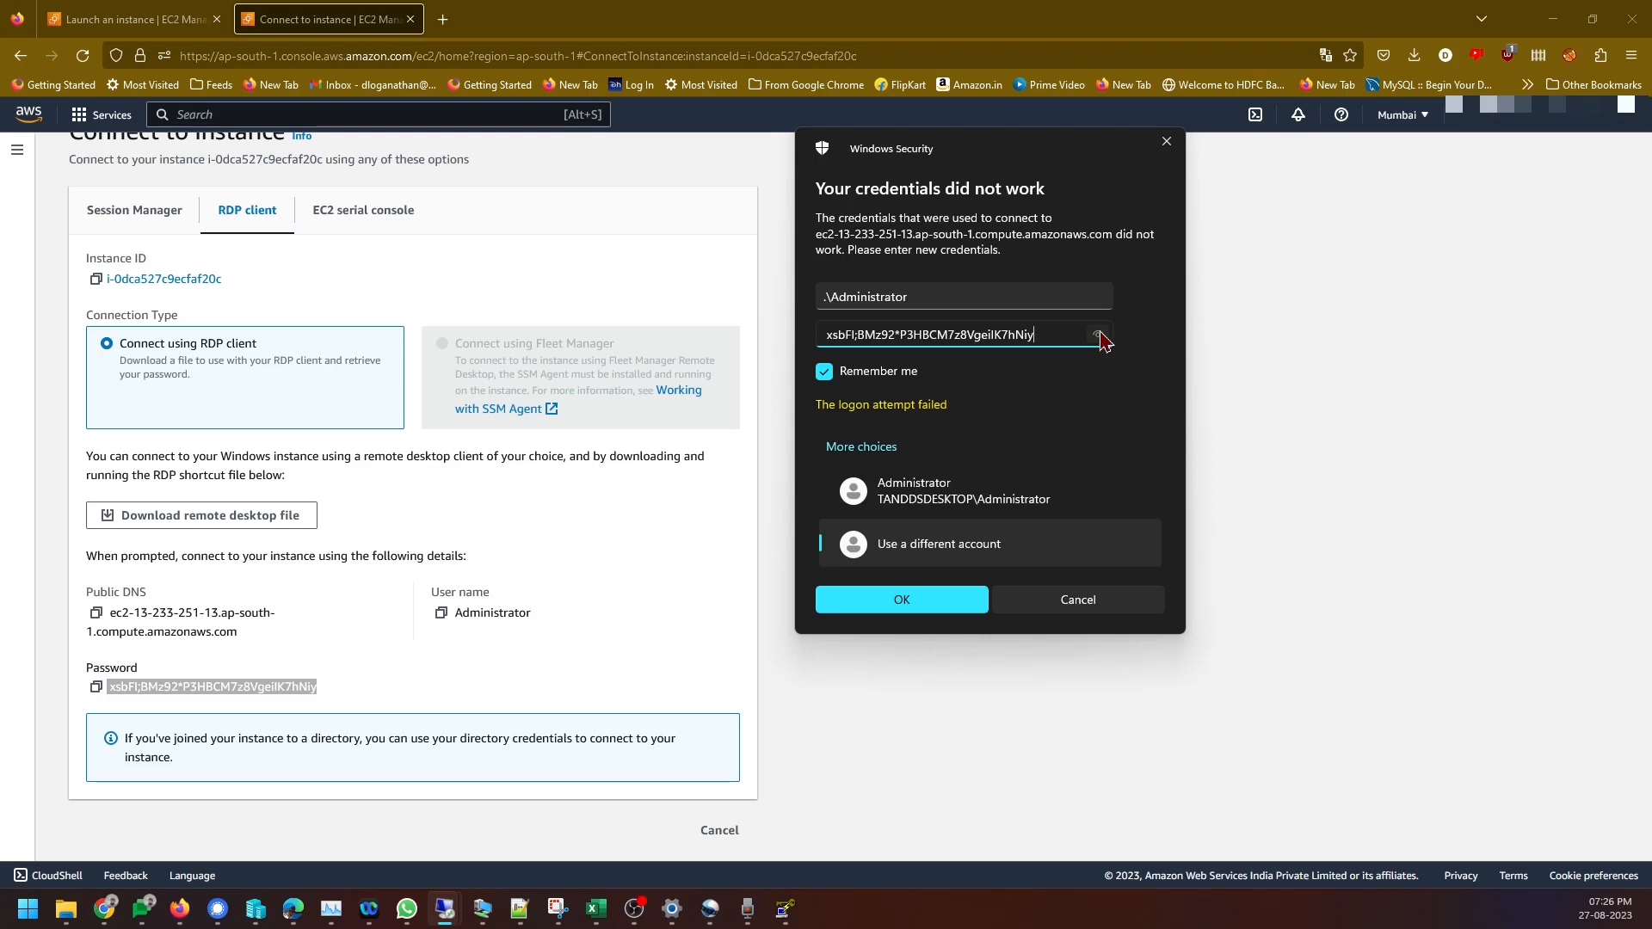
pyautogui.click(975, 602)
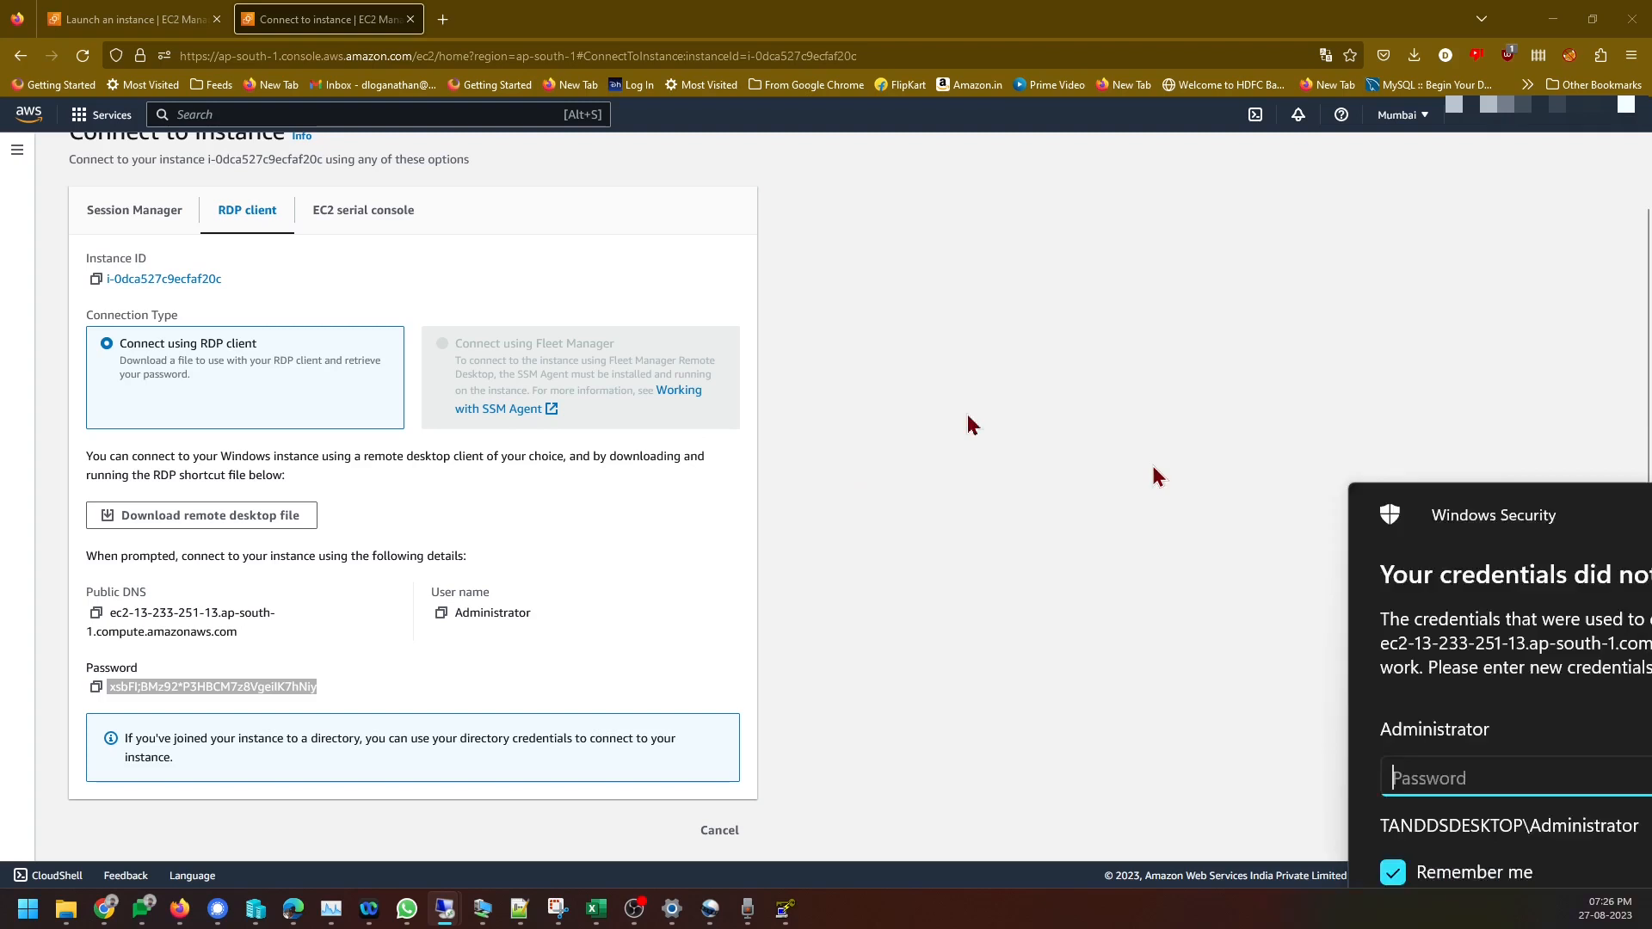
pyautogui.hotkey('ctrl', 'v')
pyautogui.click(790, 561)
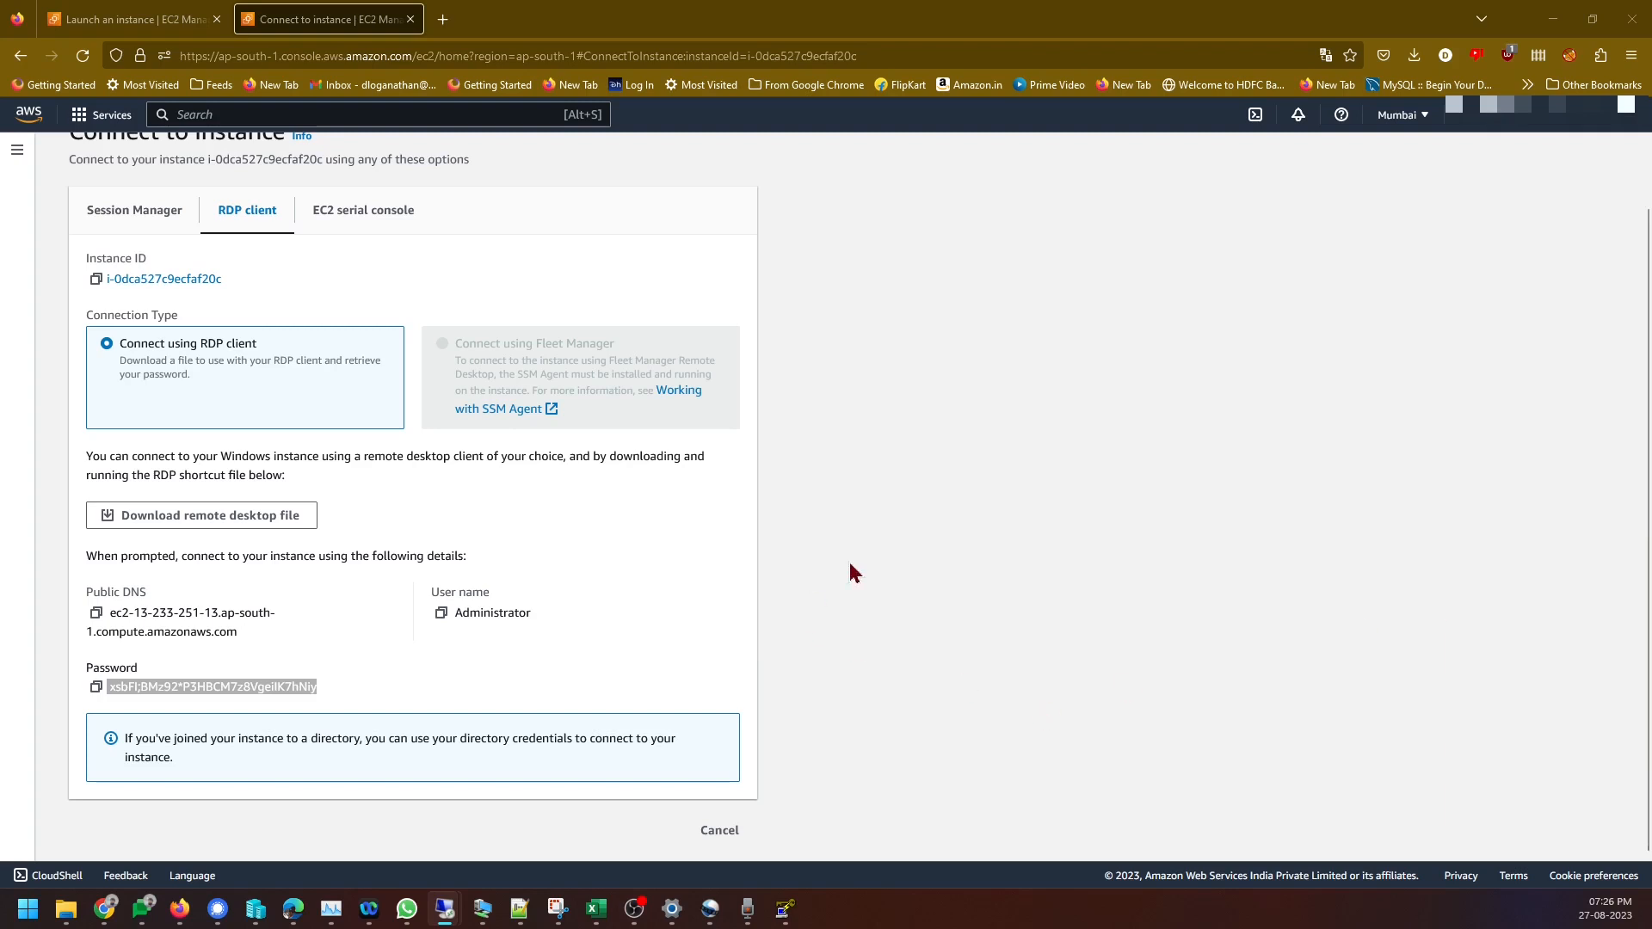
# Return to the instance's details and get a refreshed instance screenshot to check its boot state
pyautogui.scroll(2, 207, 302)
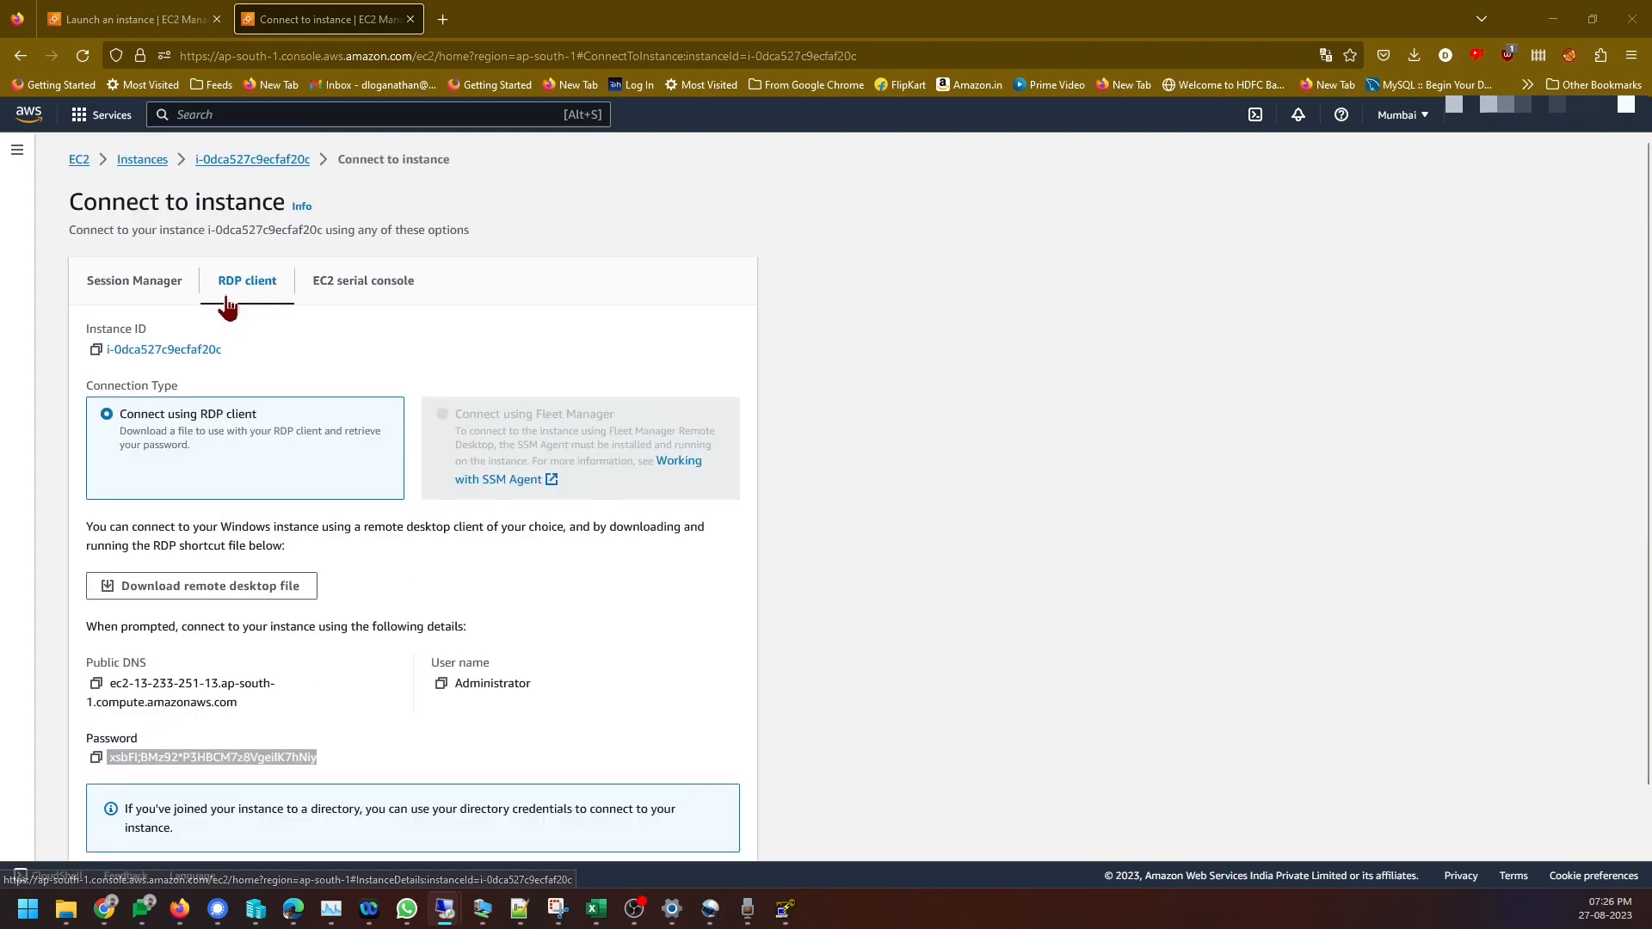
pyautogui.click(245, 168)
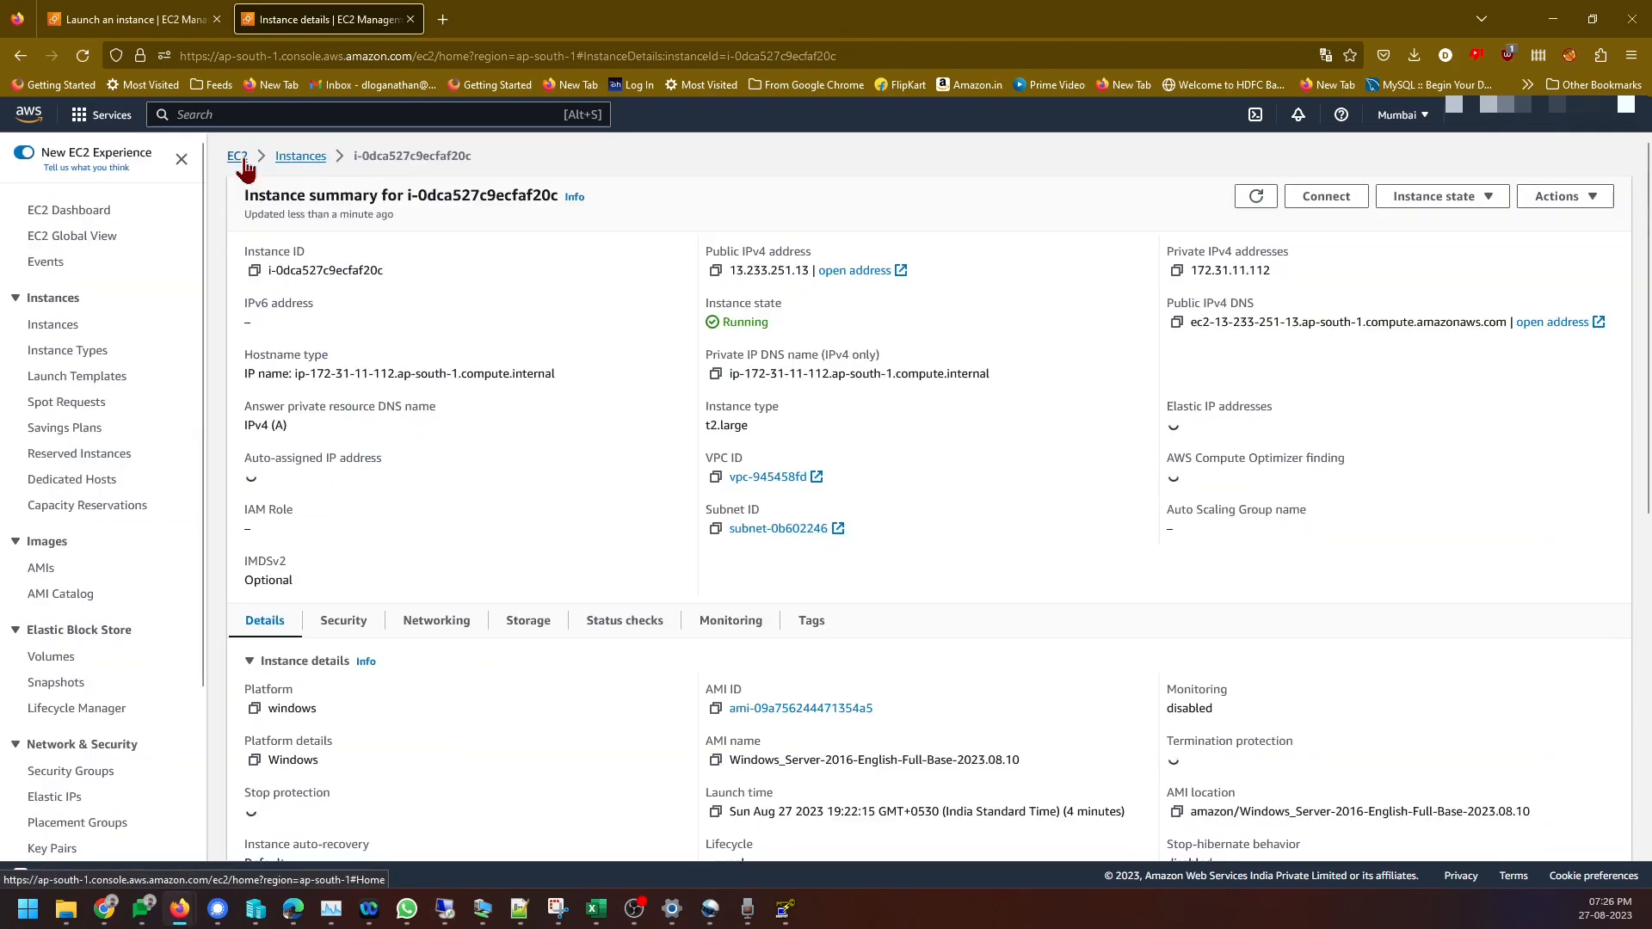
pyautogui.click(1438, 198)
pyautogui.click(1542, 202)
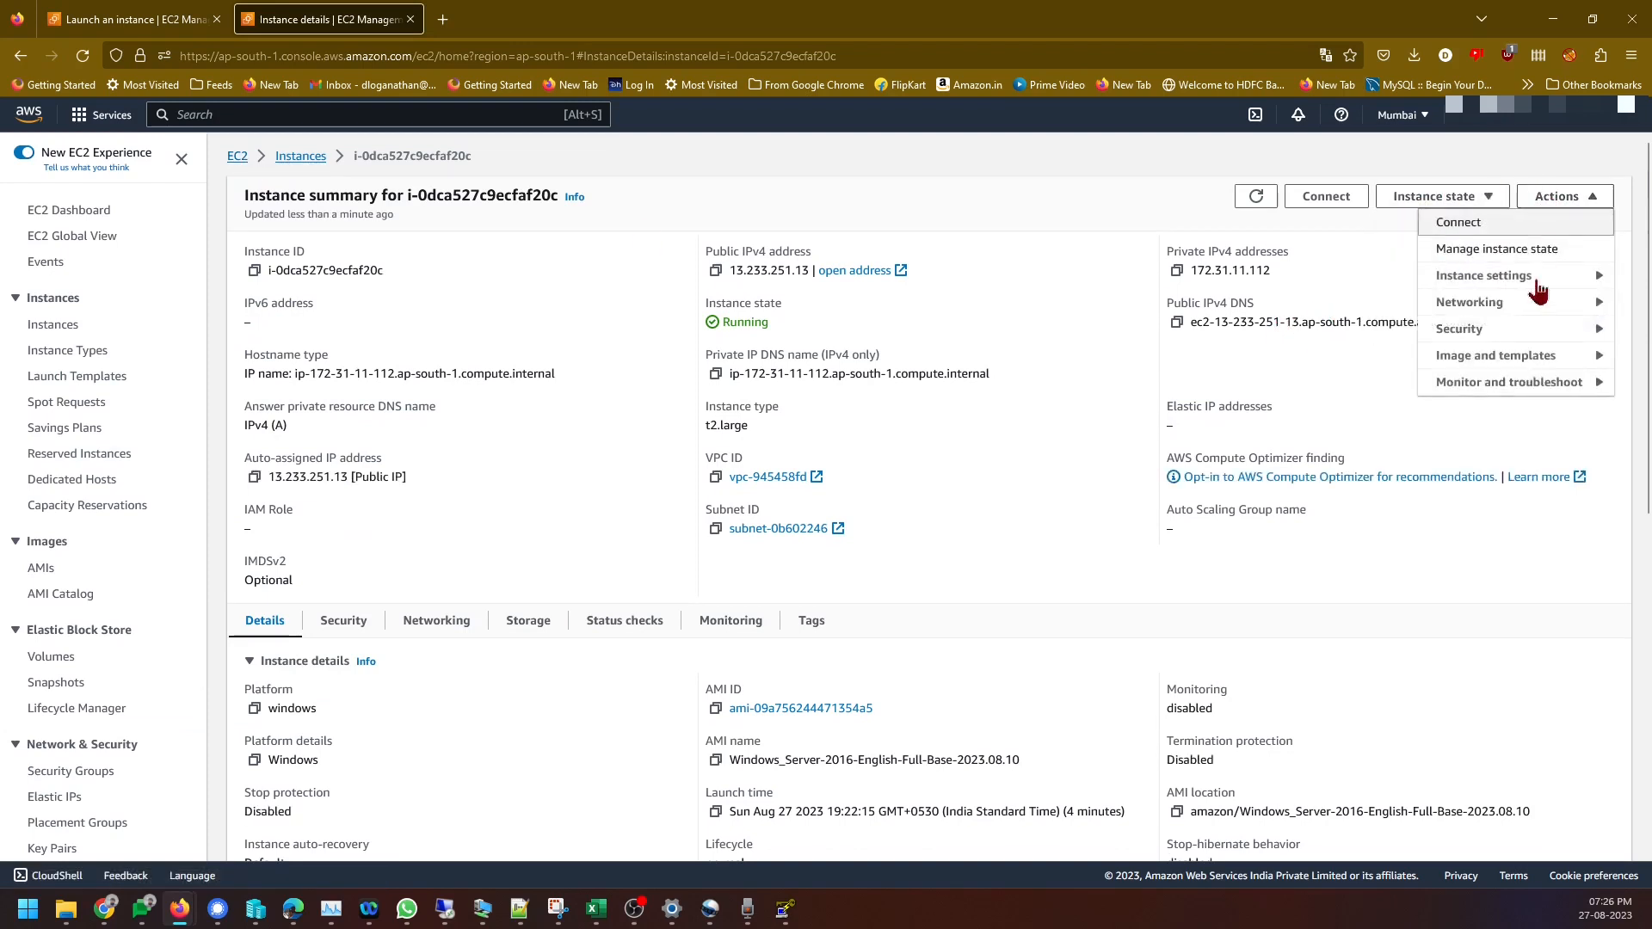
pyautogui.click(1484, 360)
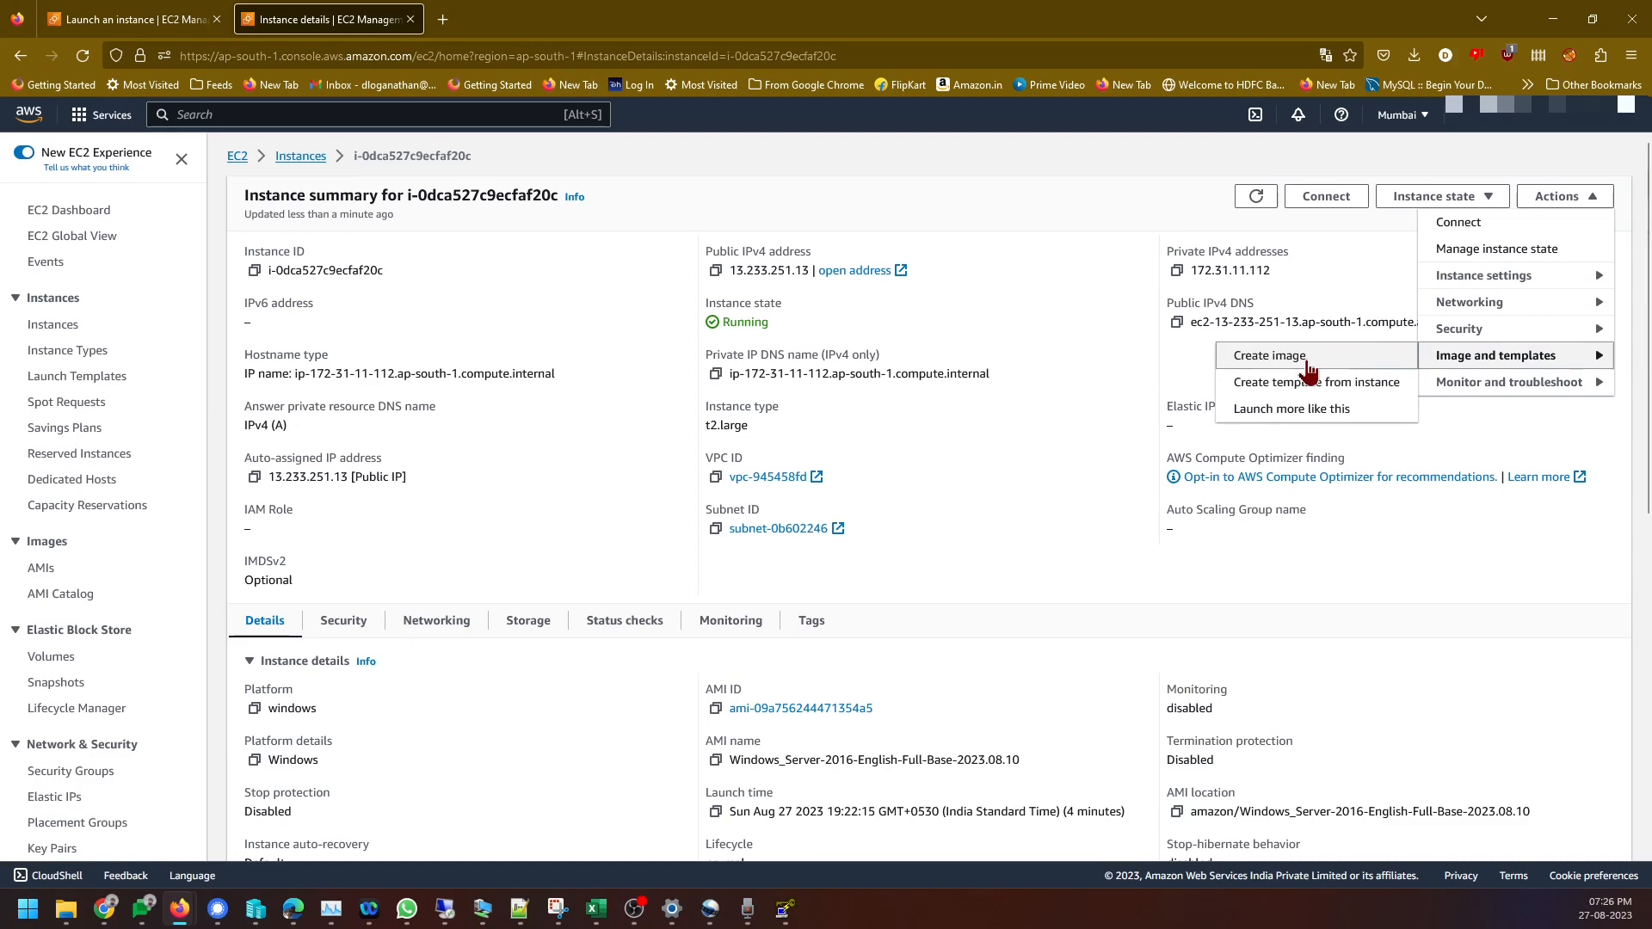
pyautogui.click(1531, 382)
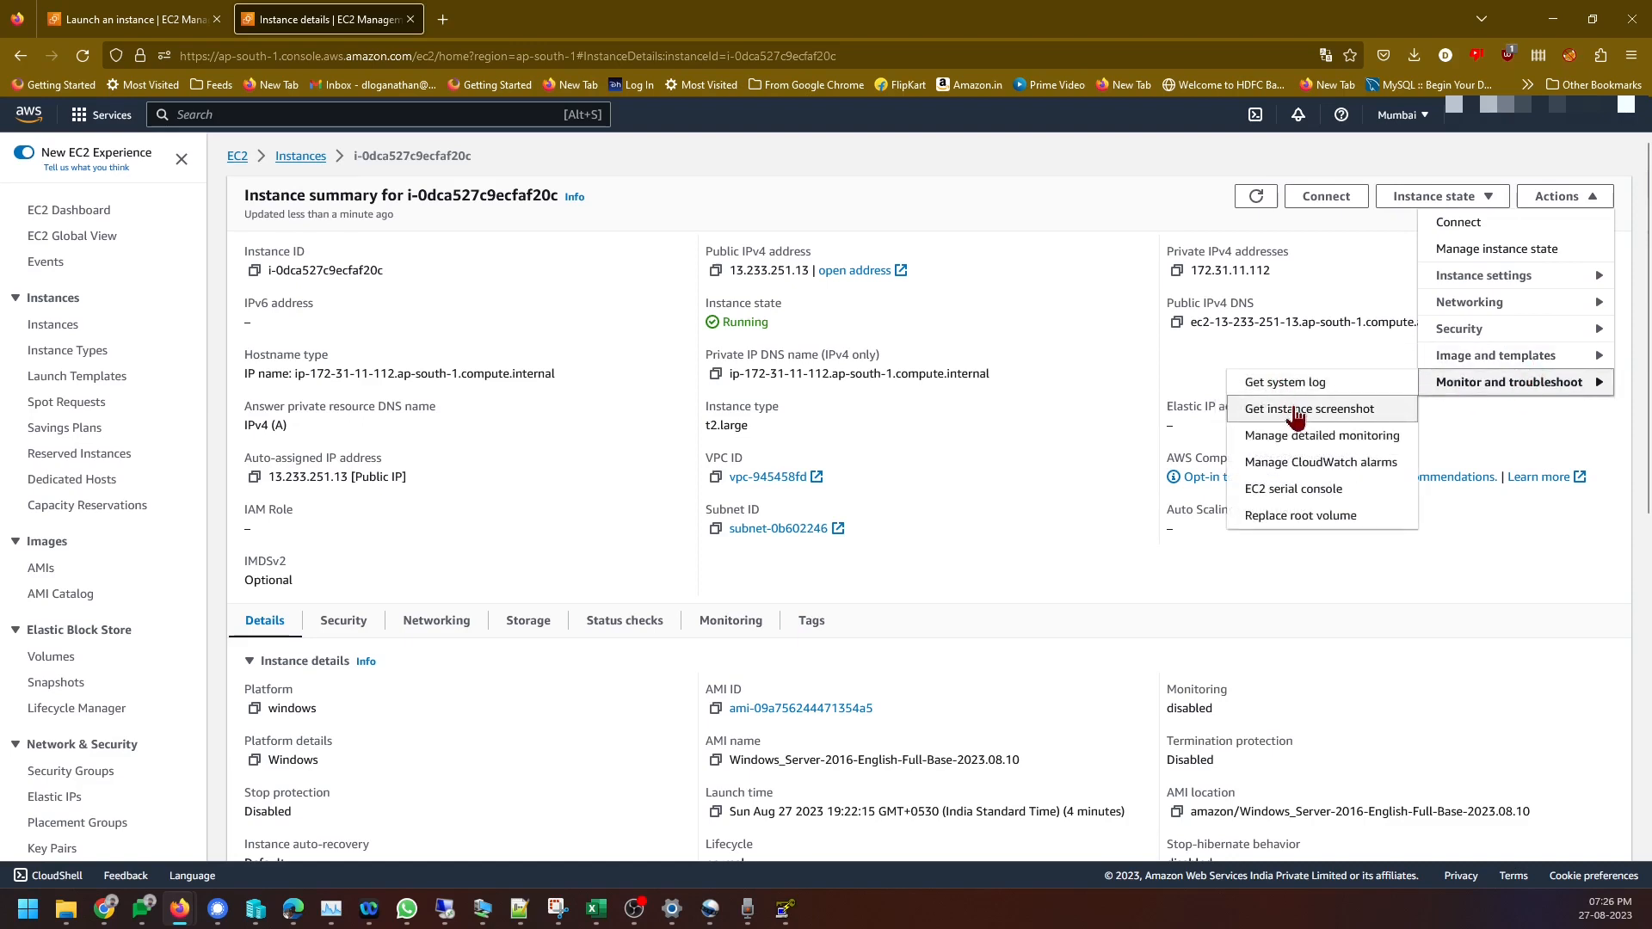
pyautogui.click(1294, 411)
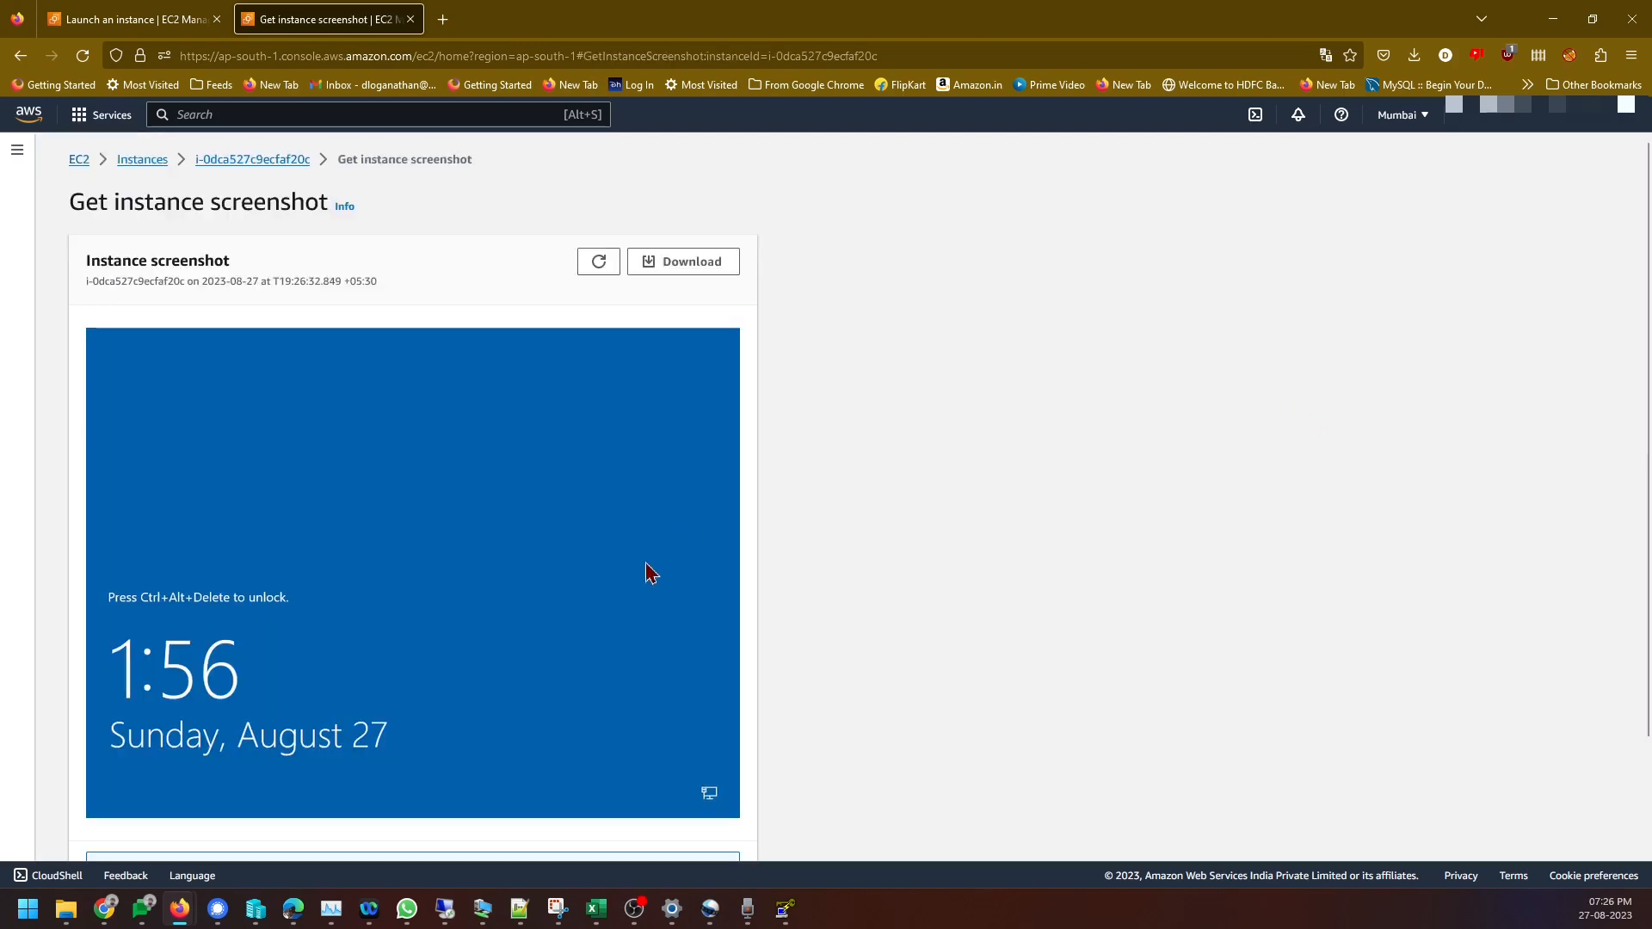
pyautogui.click(597, 268)
# Reopen the instance's details from the instances list and launch the downloaded remote desktop file again
pyautogui.click(132, 166)
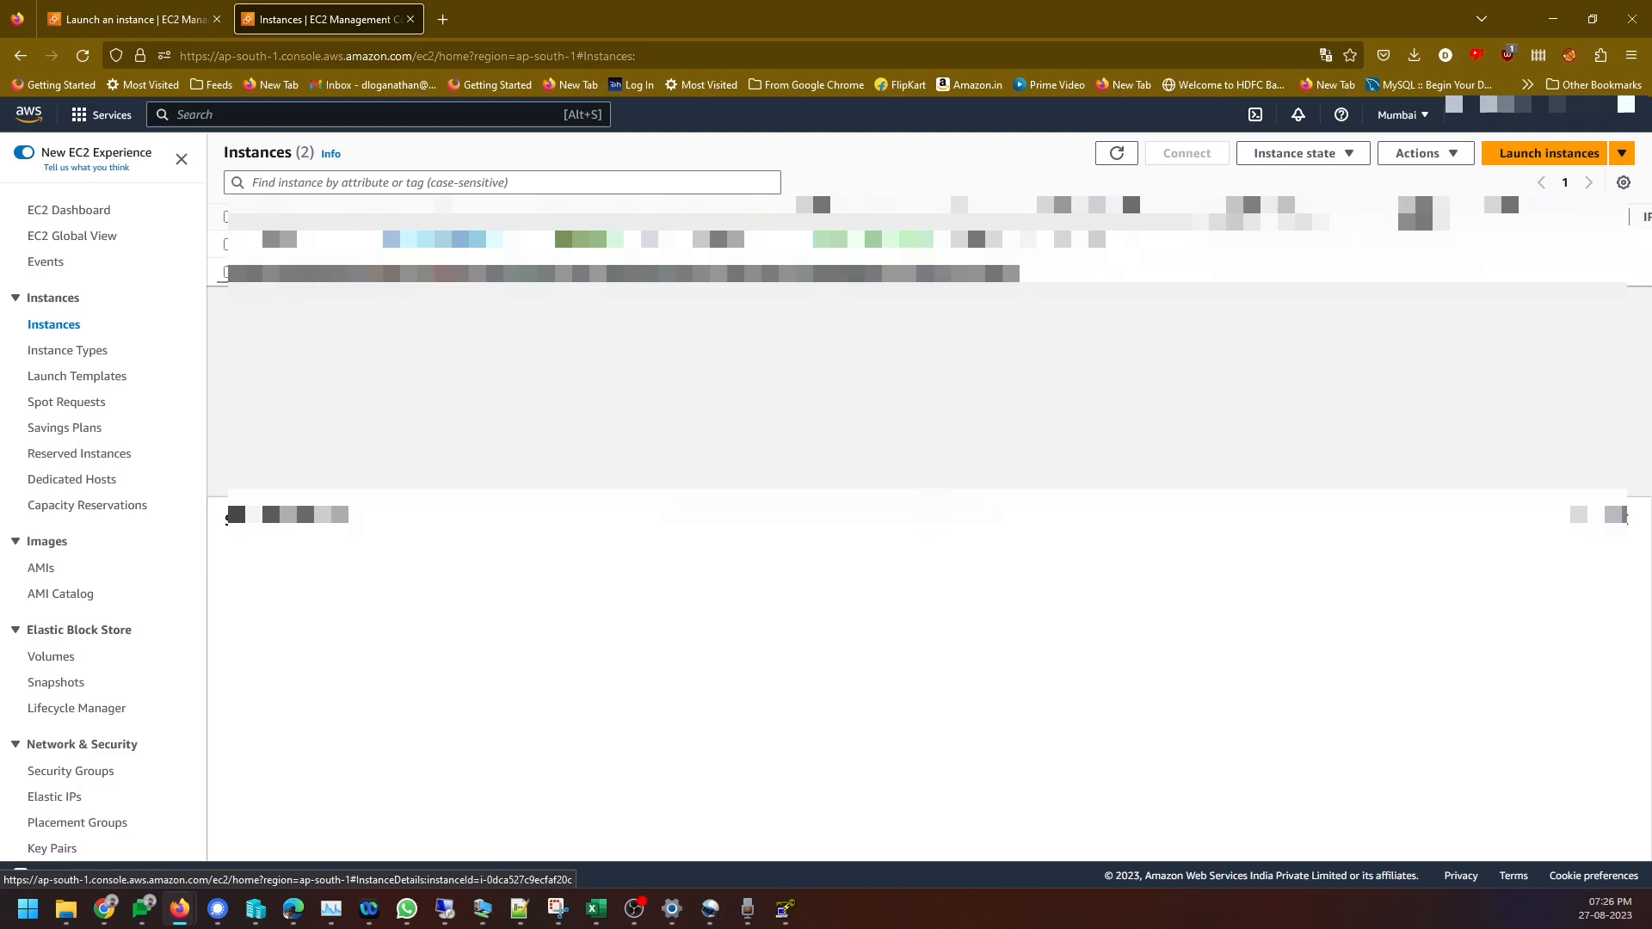
pyautogui.click(430, 273)
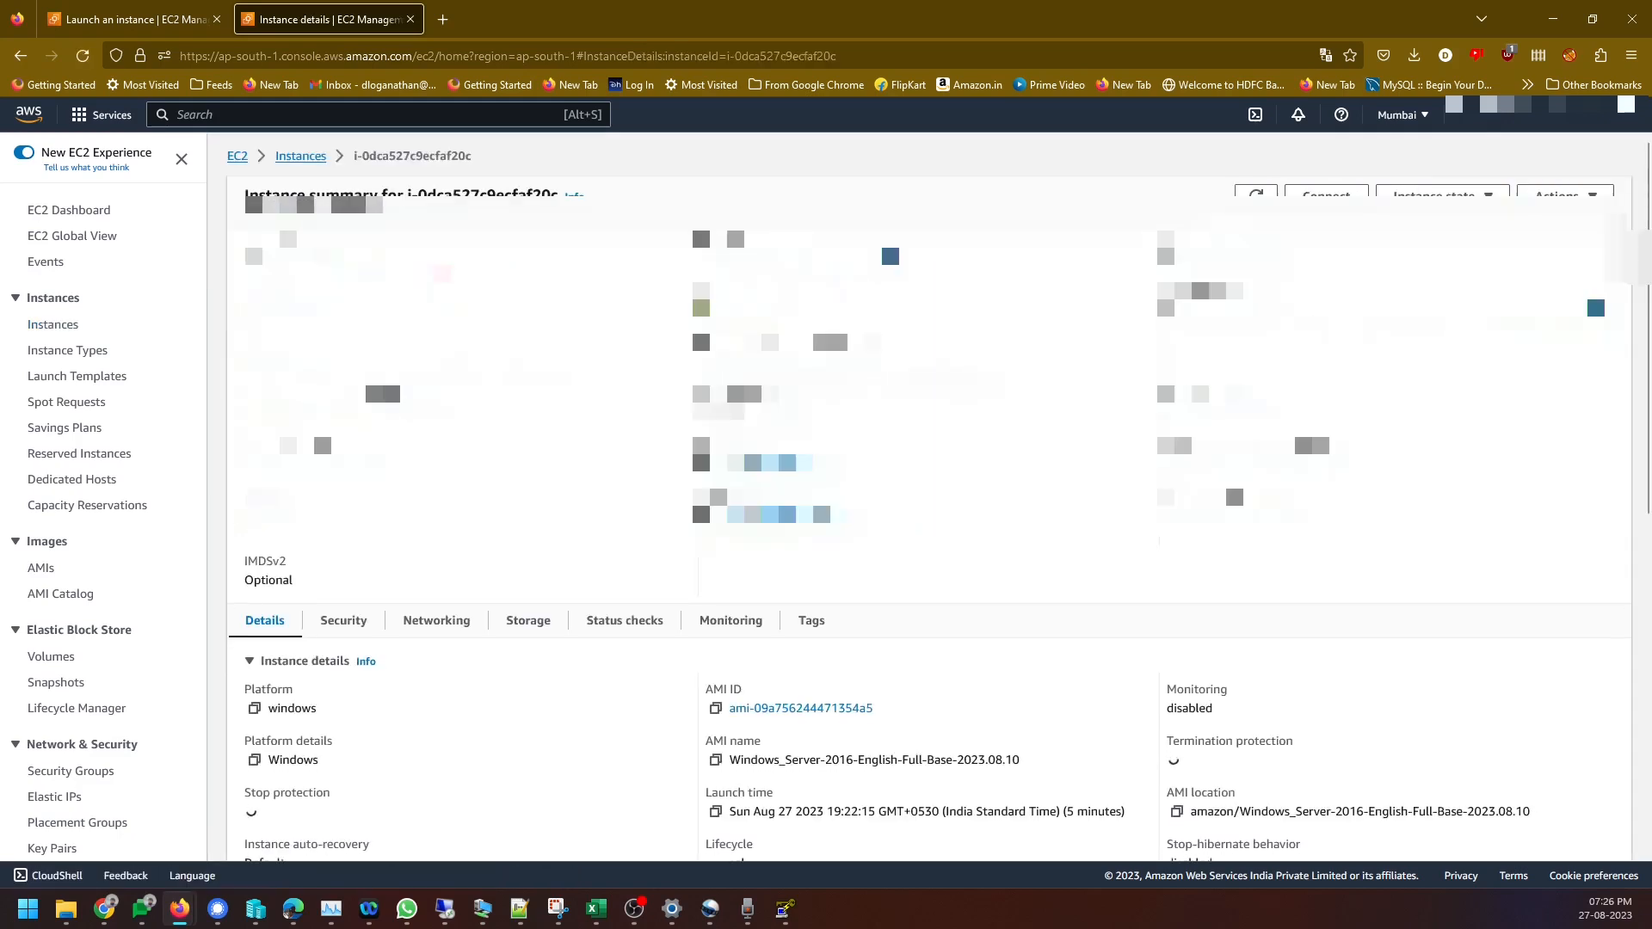
pyautogui.click(1413, 57)
pyautogui.click(1301, 108)
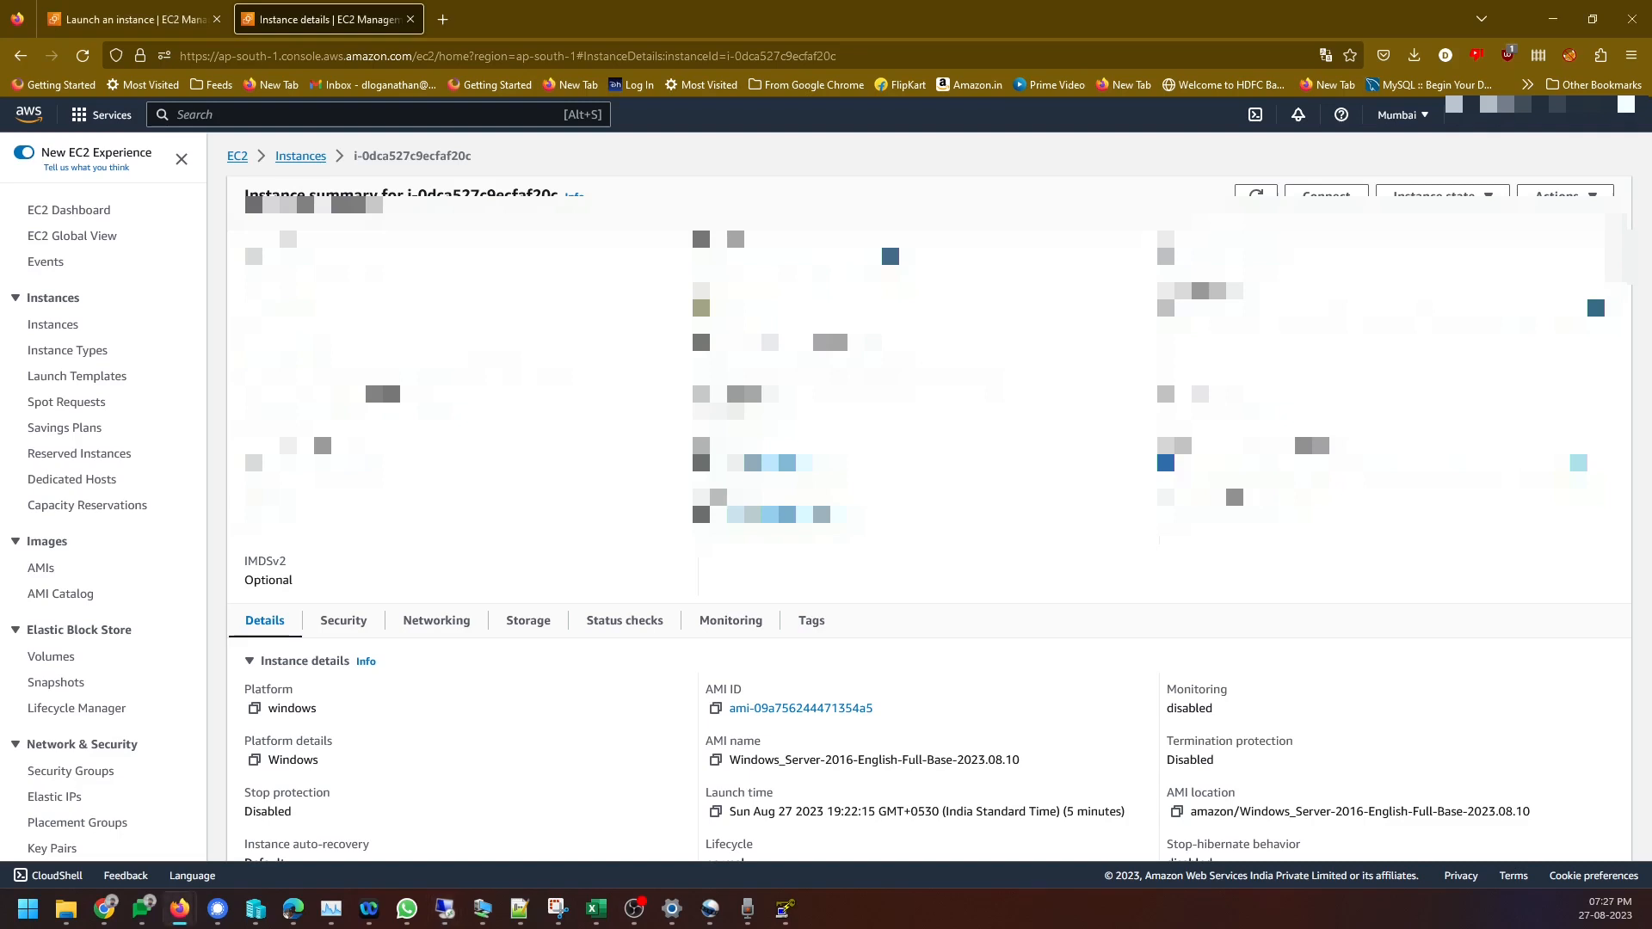
# Check the instance's security details and the user name in its RDP client connection options
pyautogui.click(357, 639)
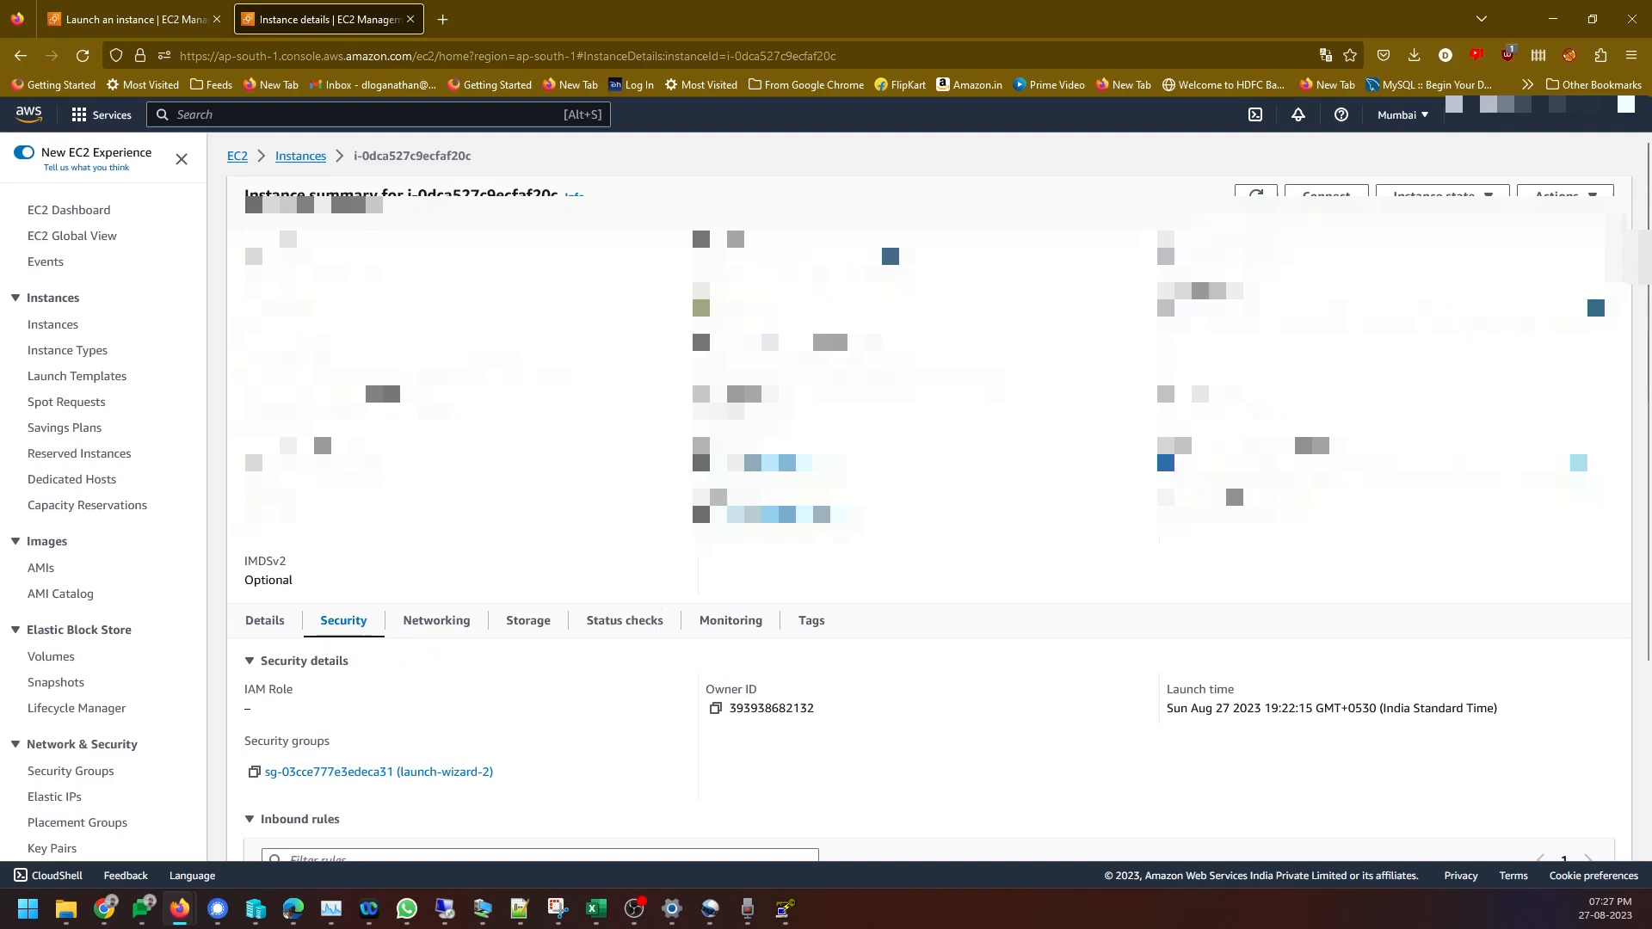
pyautogui.click(1326, 194)
pyautogui.click(254, 301)
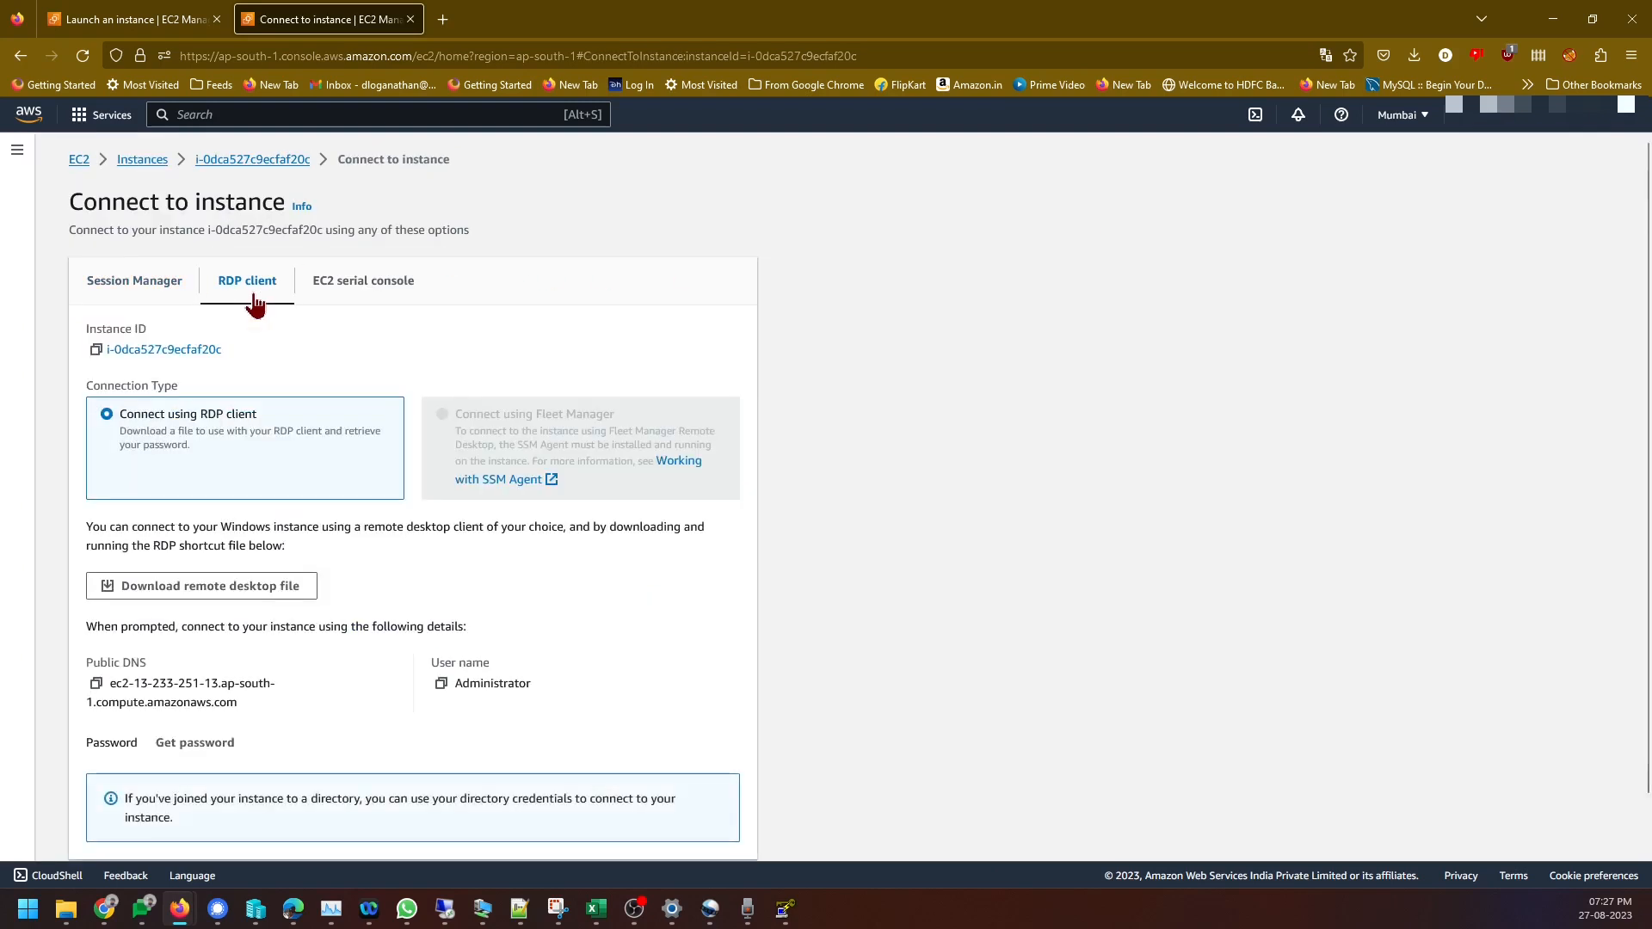
pyautogui.scroll(-2, 742, 564)
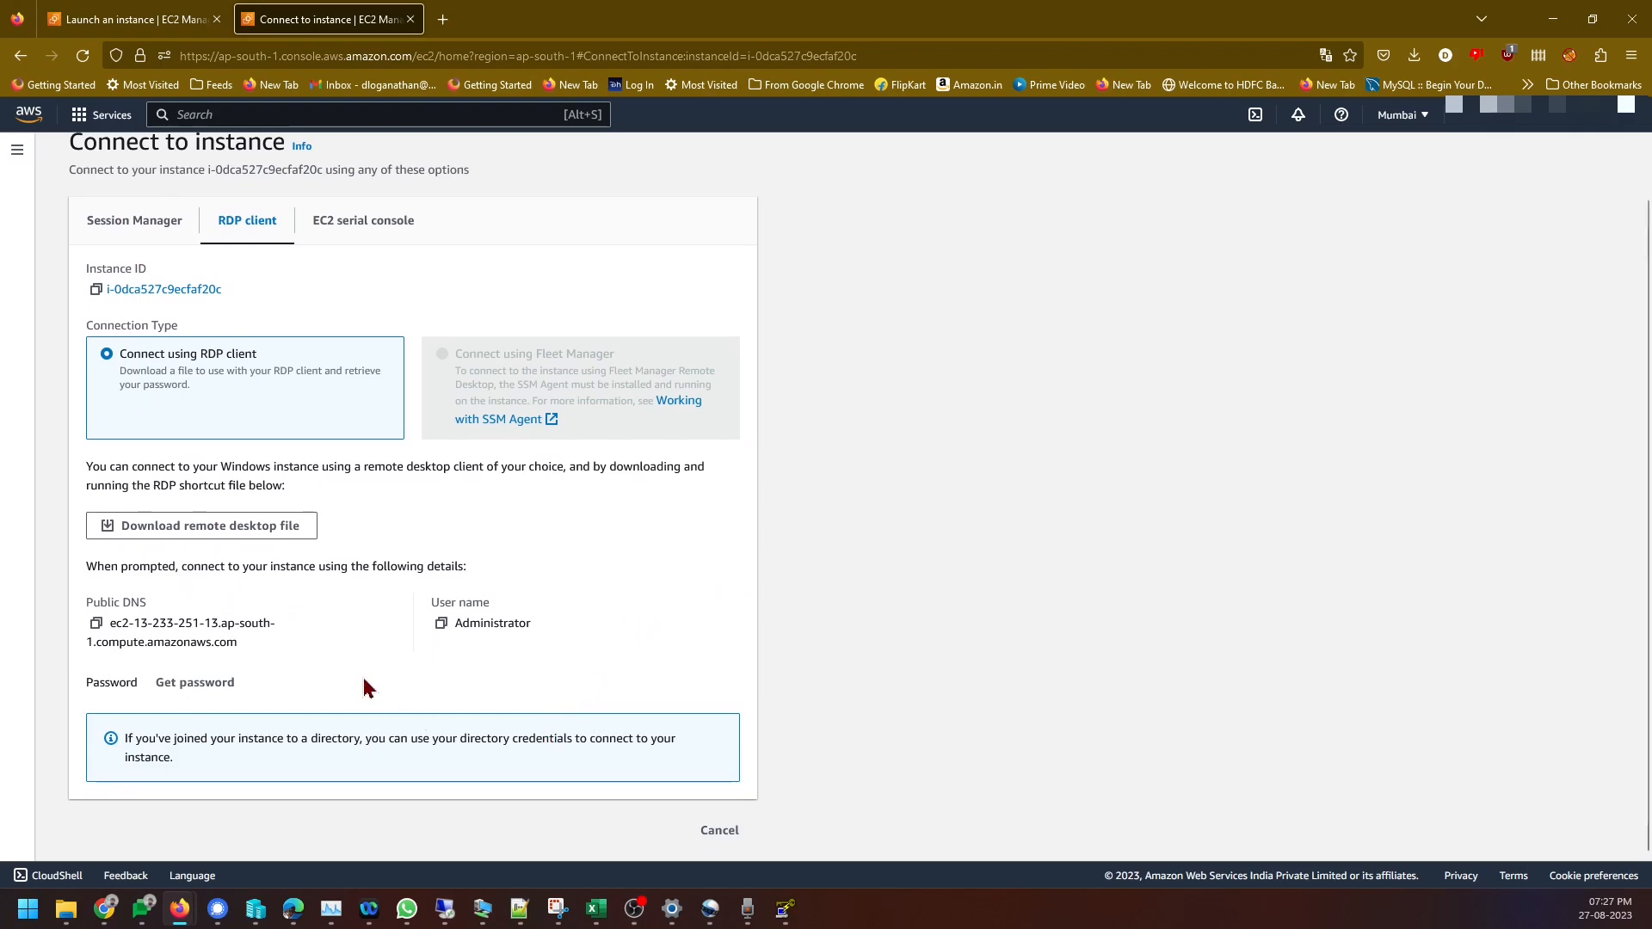
pyautogui.doubleClick(472, 623)
pyautogui.click(642, 594)
# Request the instance's Windows password again and decrypt it with the private key file AWS-new -Debain.pem
pyautogui.click(168, 683)
pyautogui.click(259, 547)
pyautogui.click(212, 451)
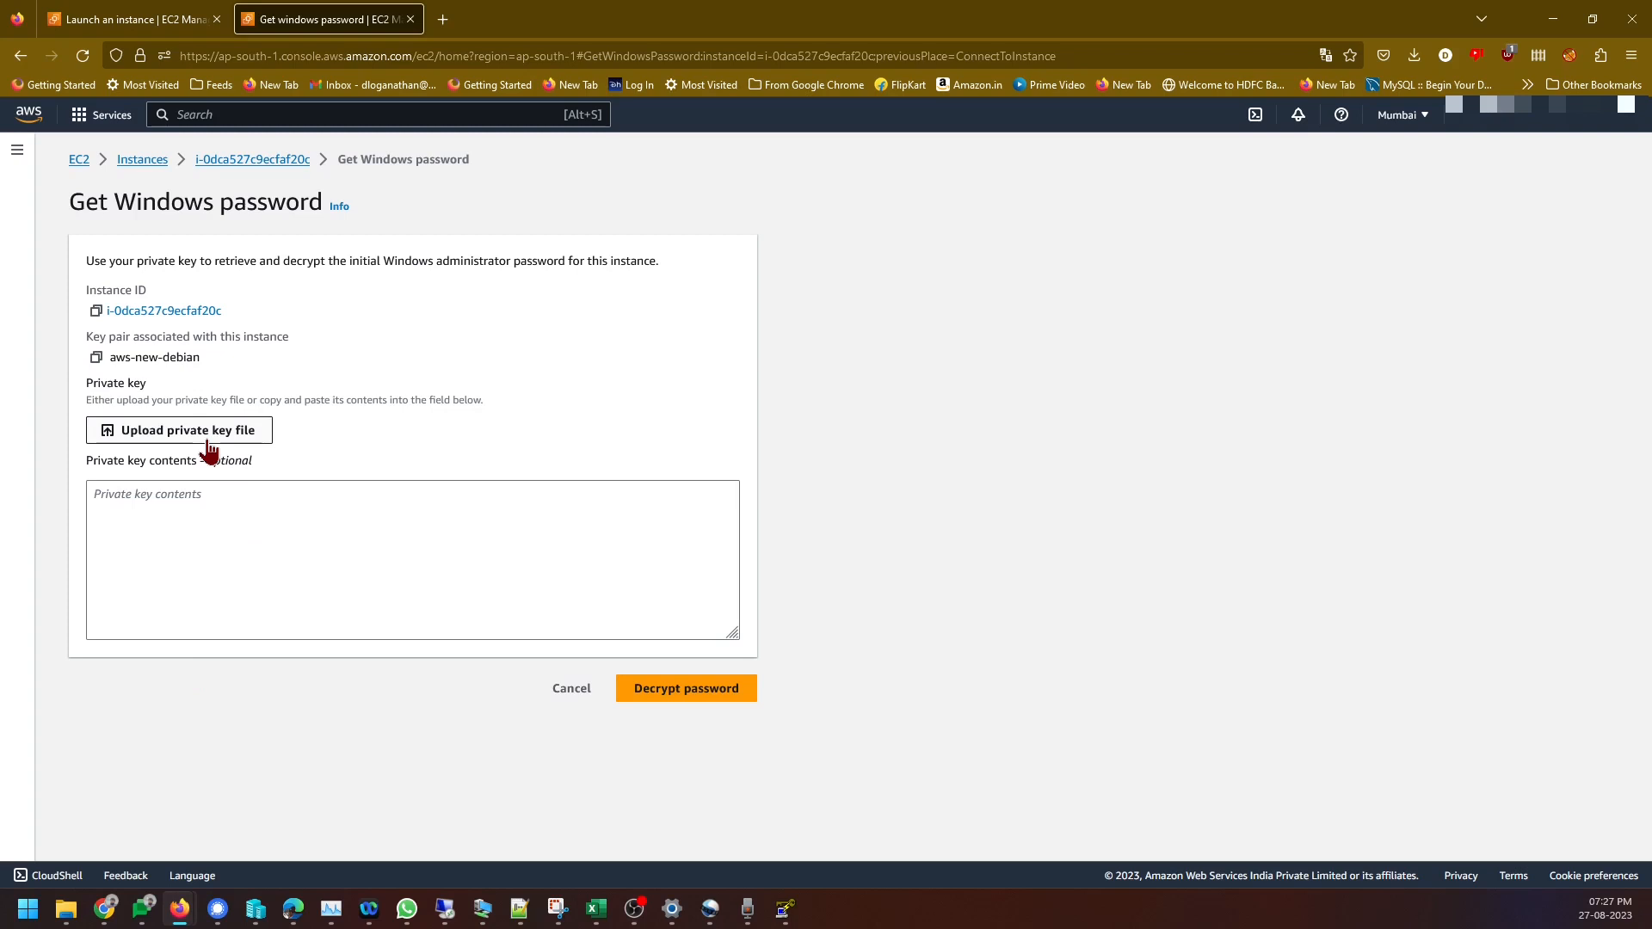
pyautogui.doubleClick(199, 141)
pyautogui.click(658, 711)
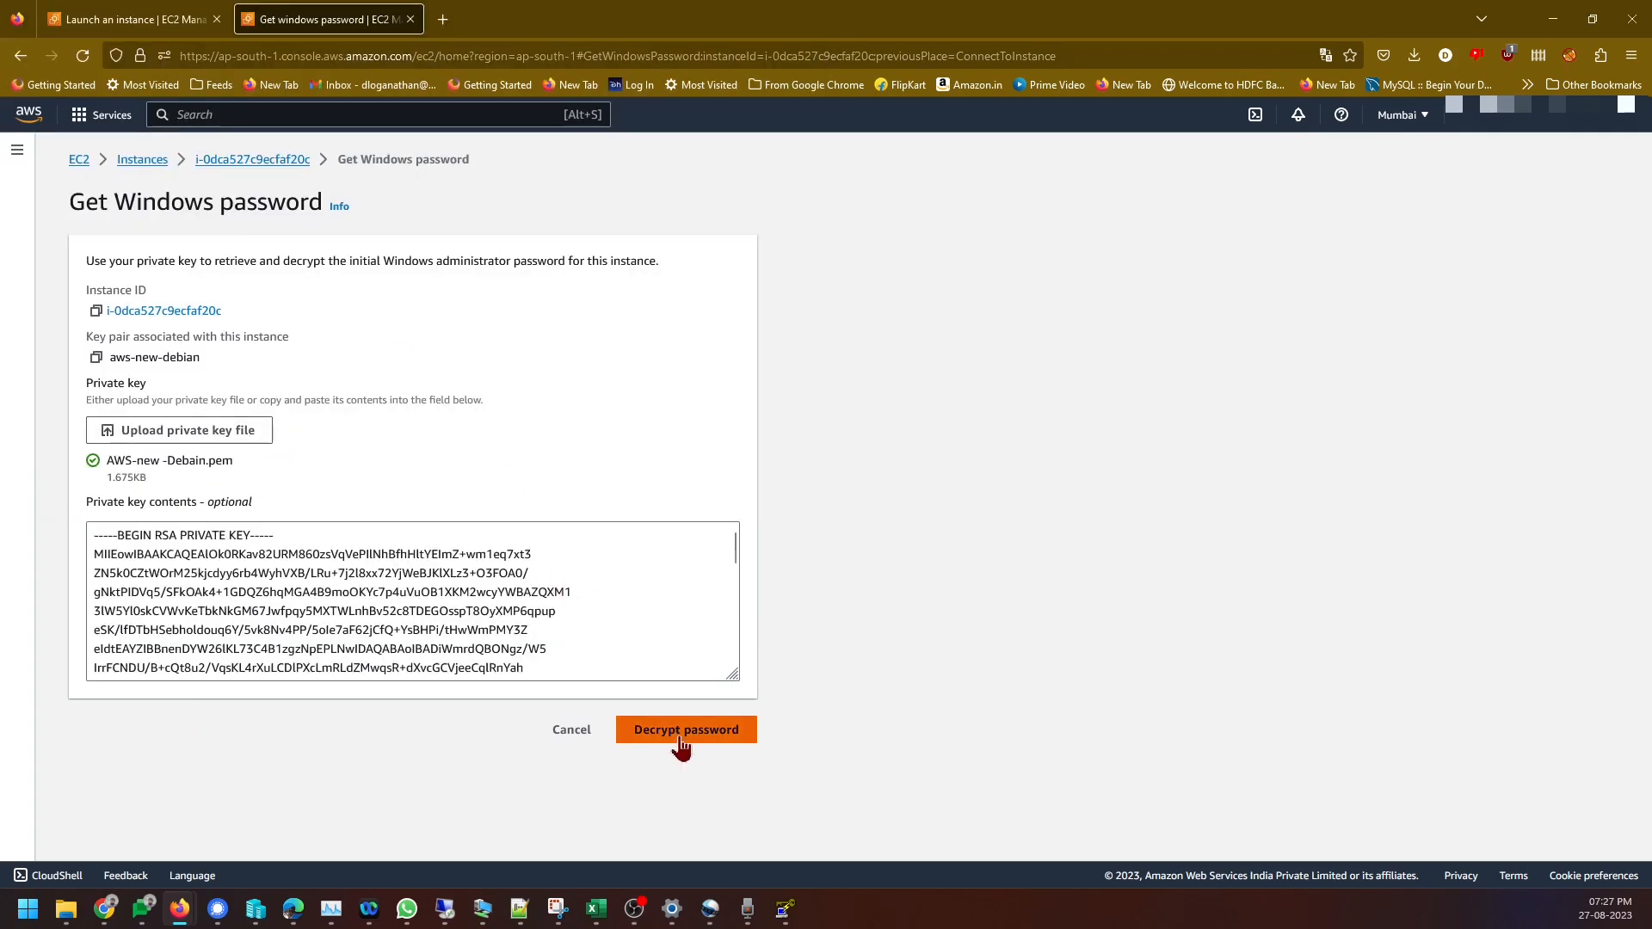
# Copy the instance's decrypted administrator password from its RDP client connection details
pyautogui.scroll(-2, 621, 728)
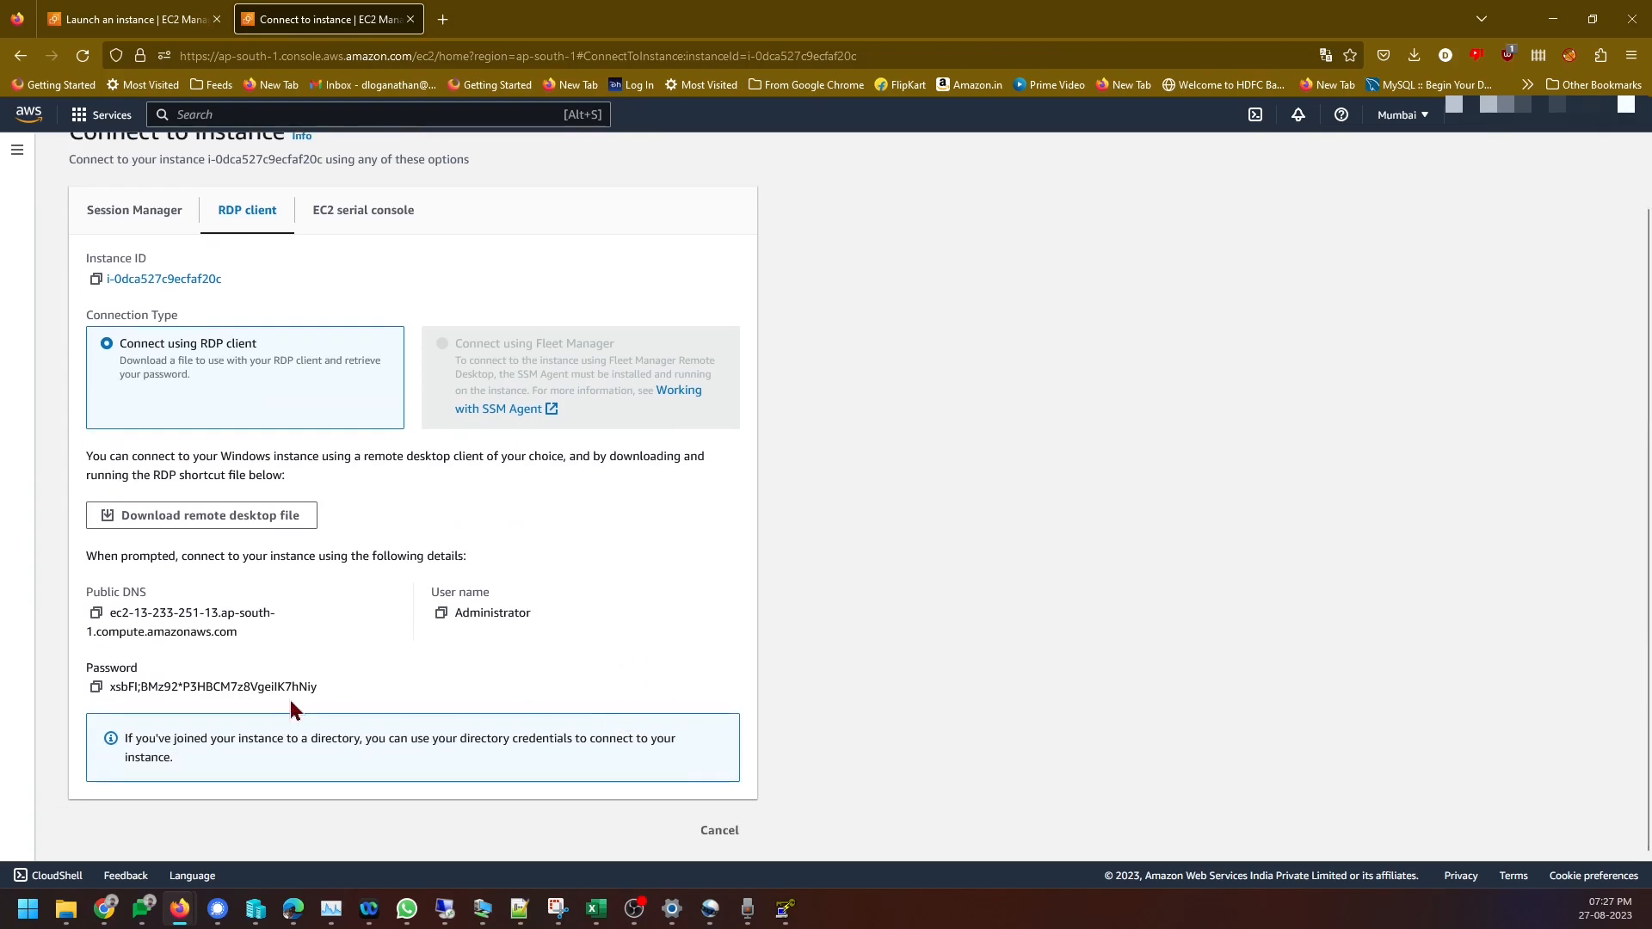
pyautogui.moveTo(318, 686); pyautogui.dragTo(106, 685)
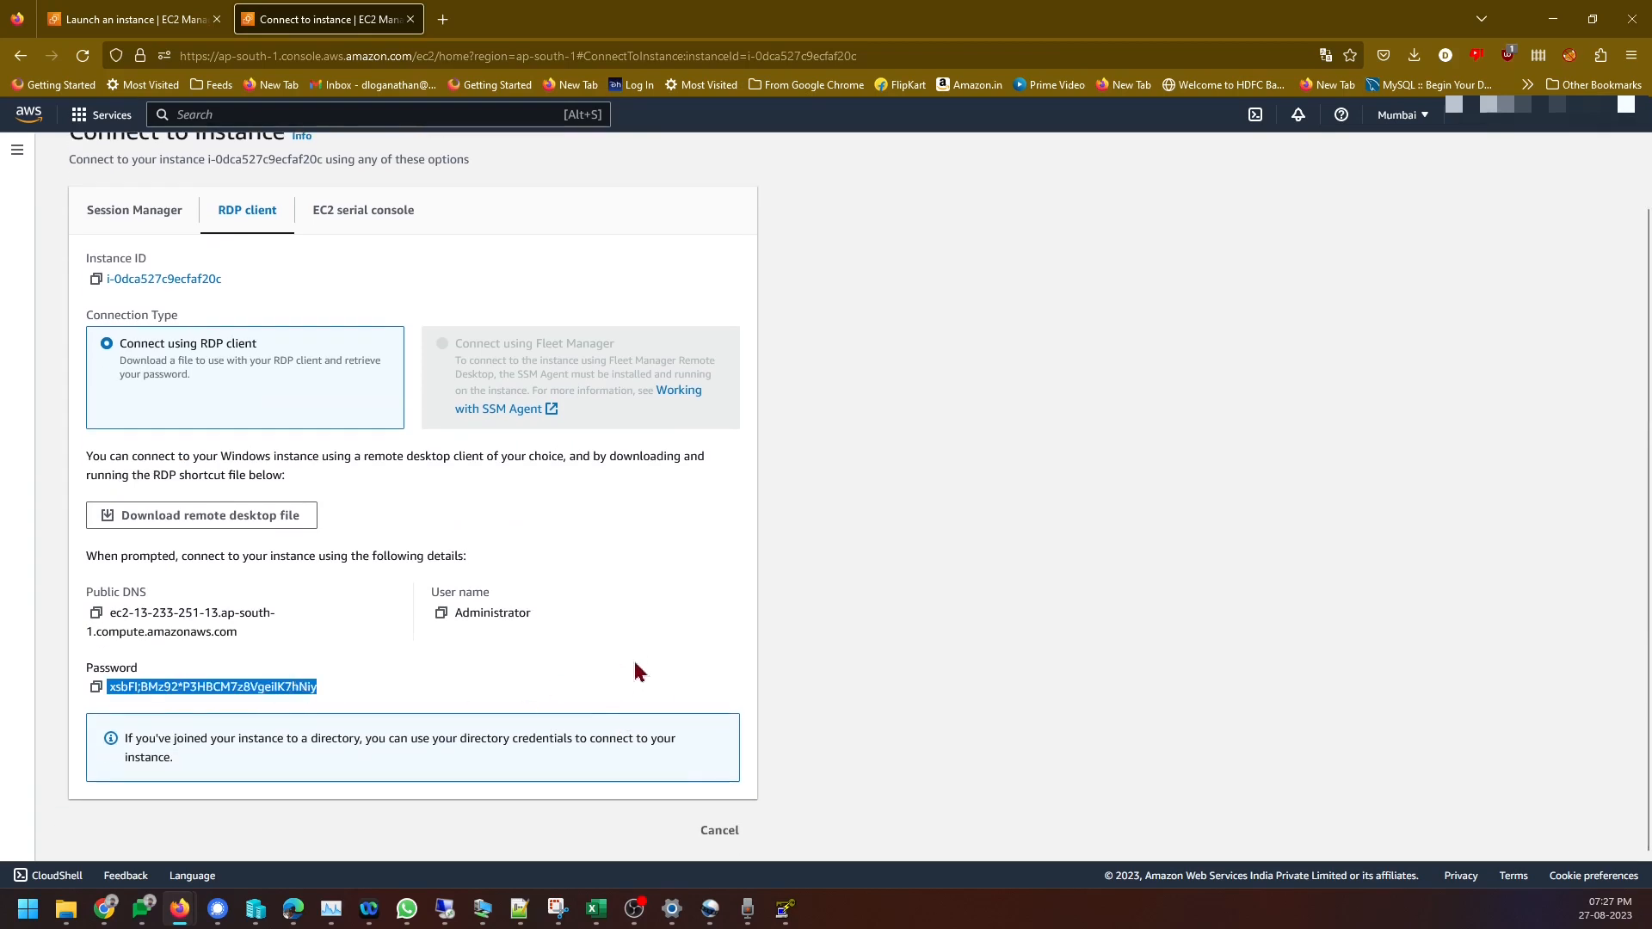
pyautogui.hotkey('ctrl', 'c')
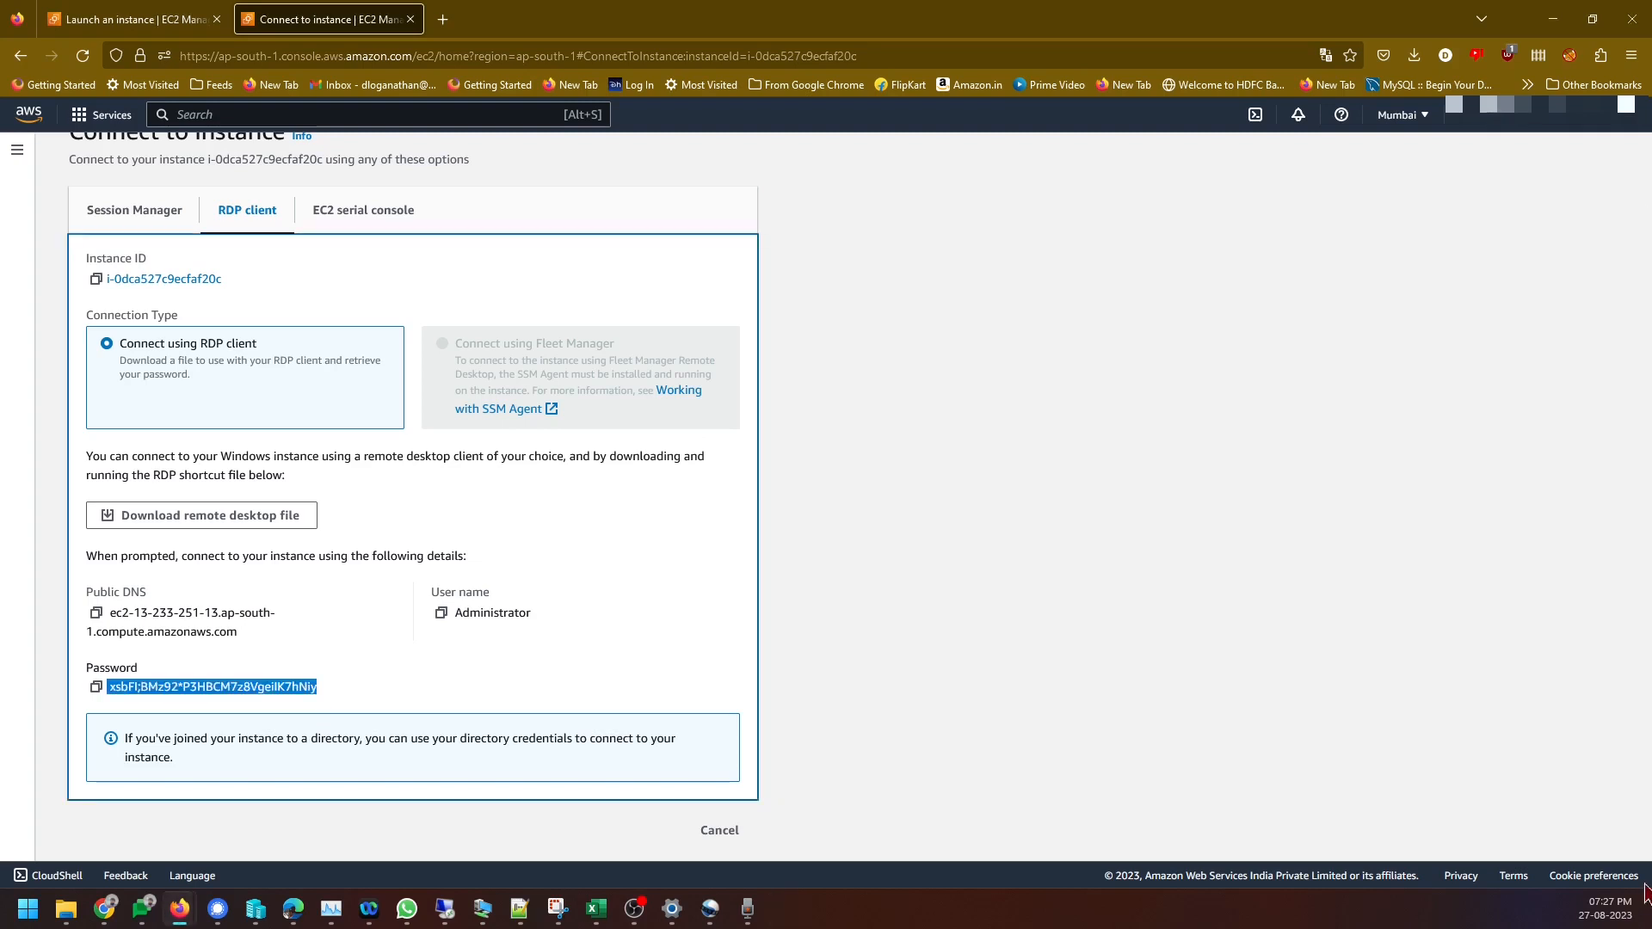
pyautogui.press('super')
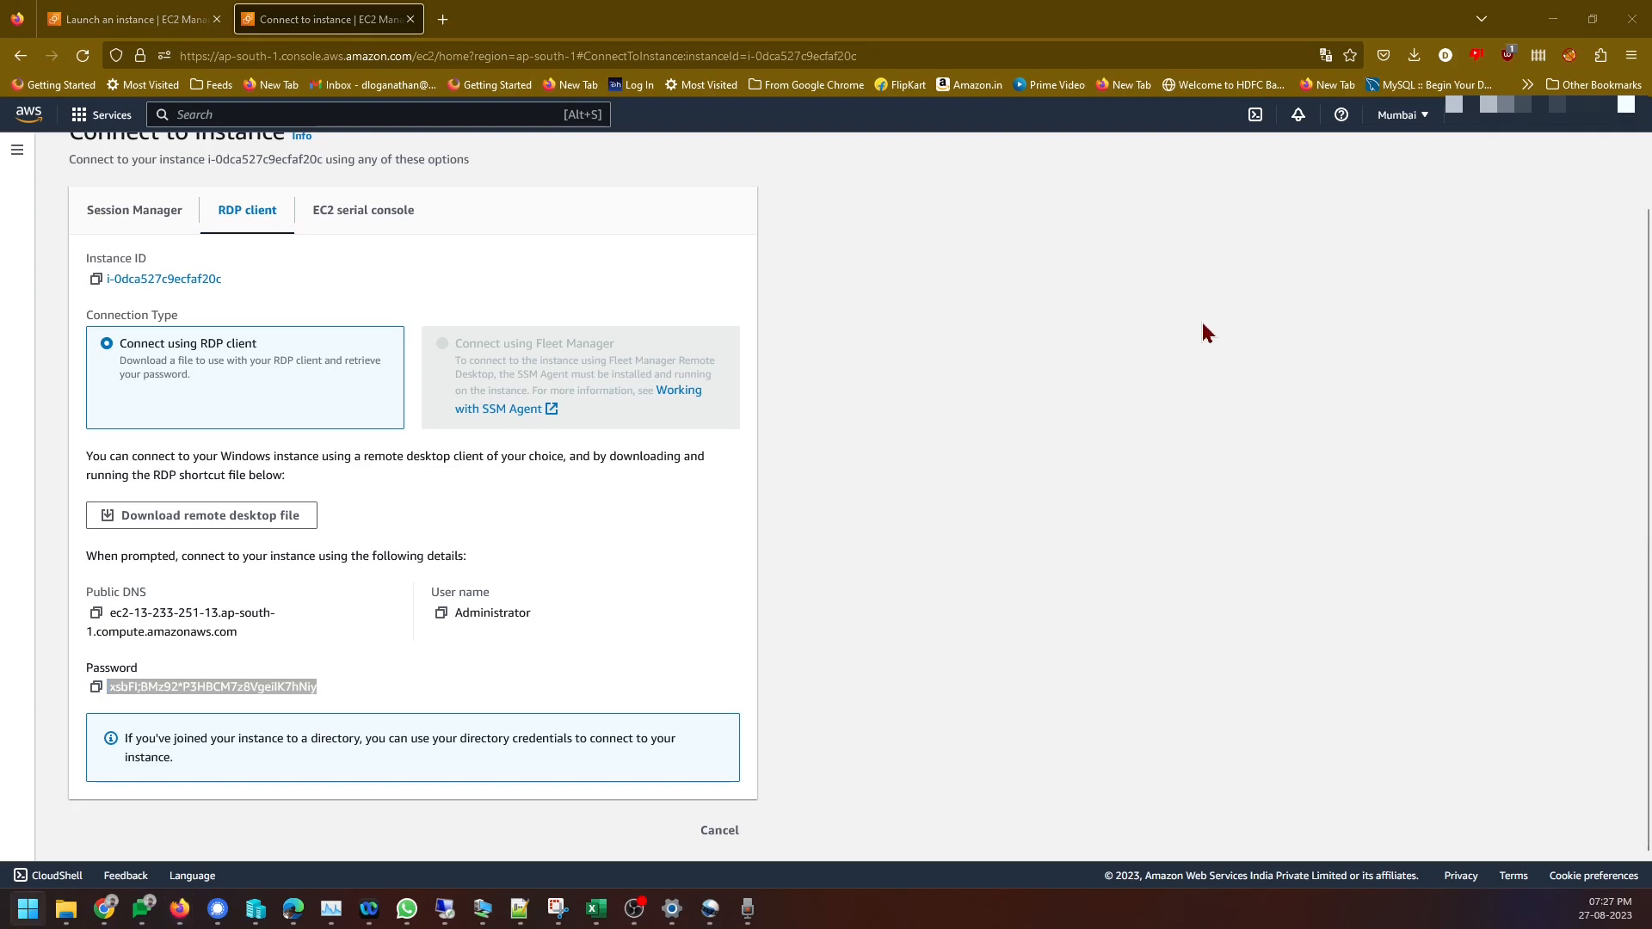
pyautogui.press('Return')
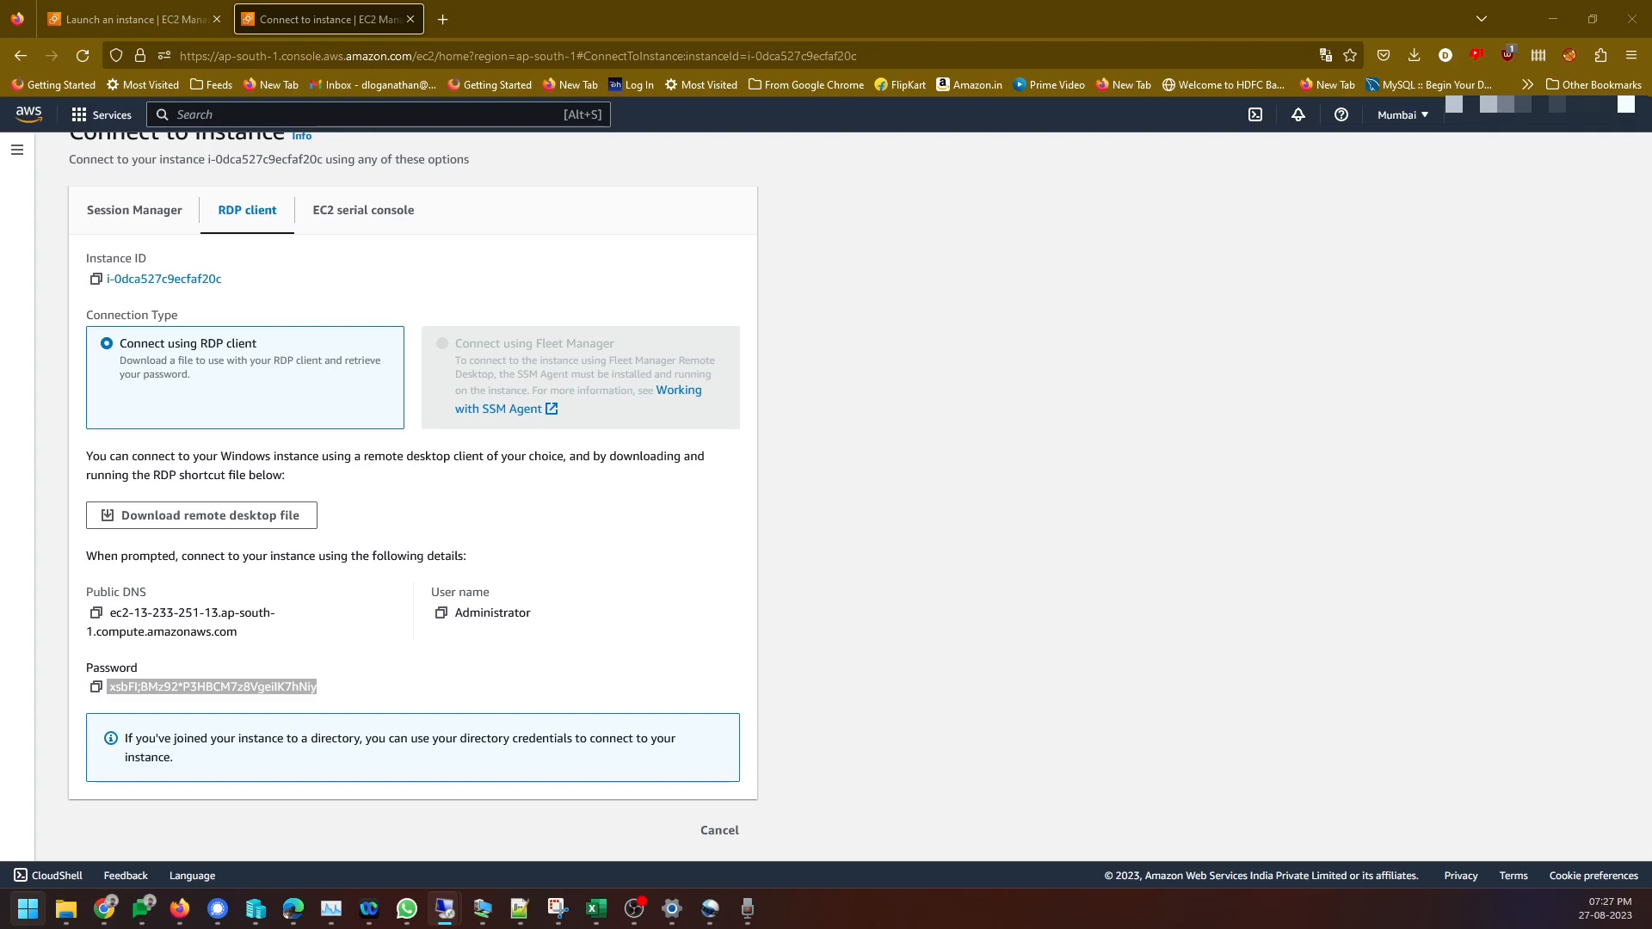
pyautogui.hotkey('alt', 'Tab')
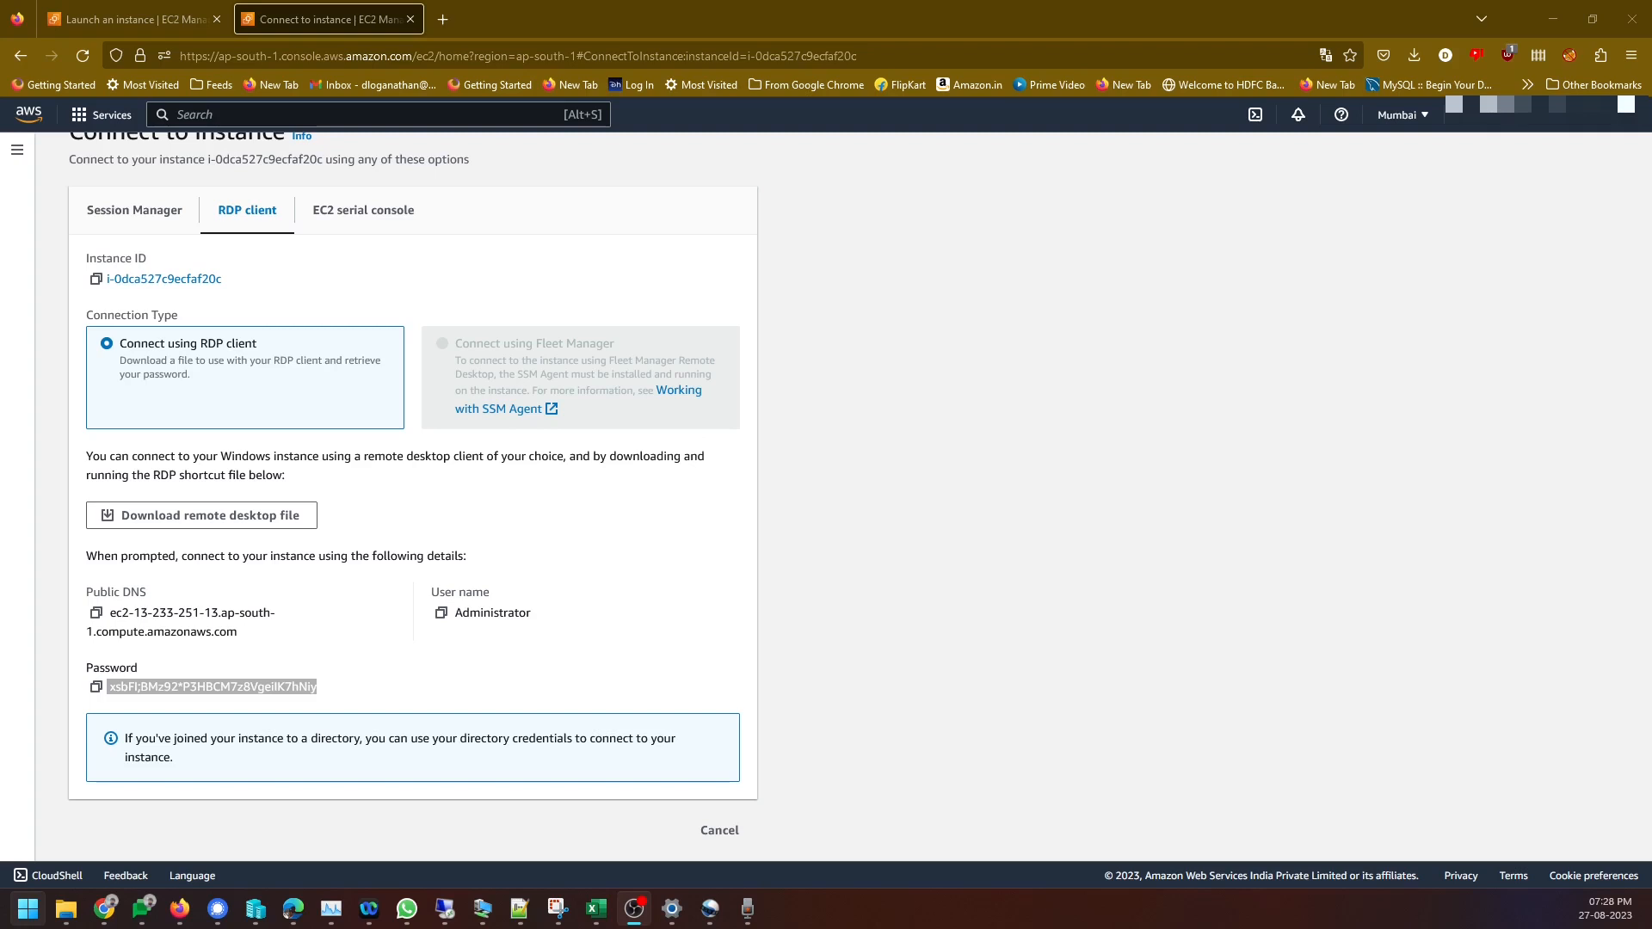
pyautogui.click(96, 686)
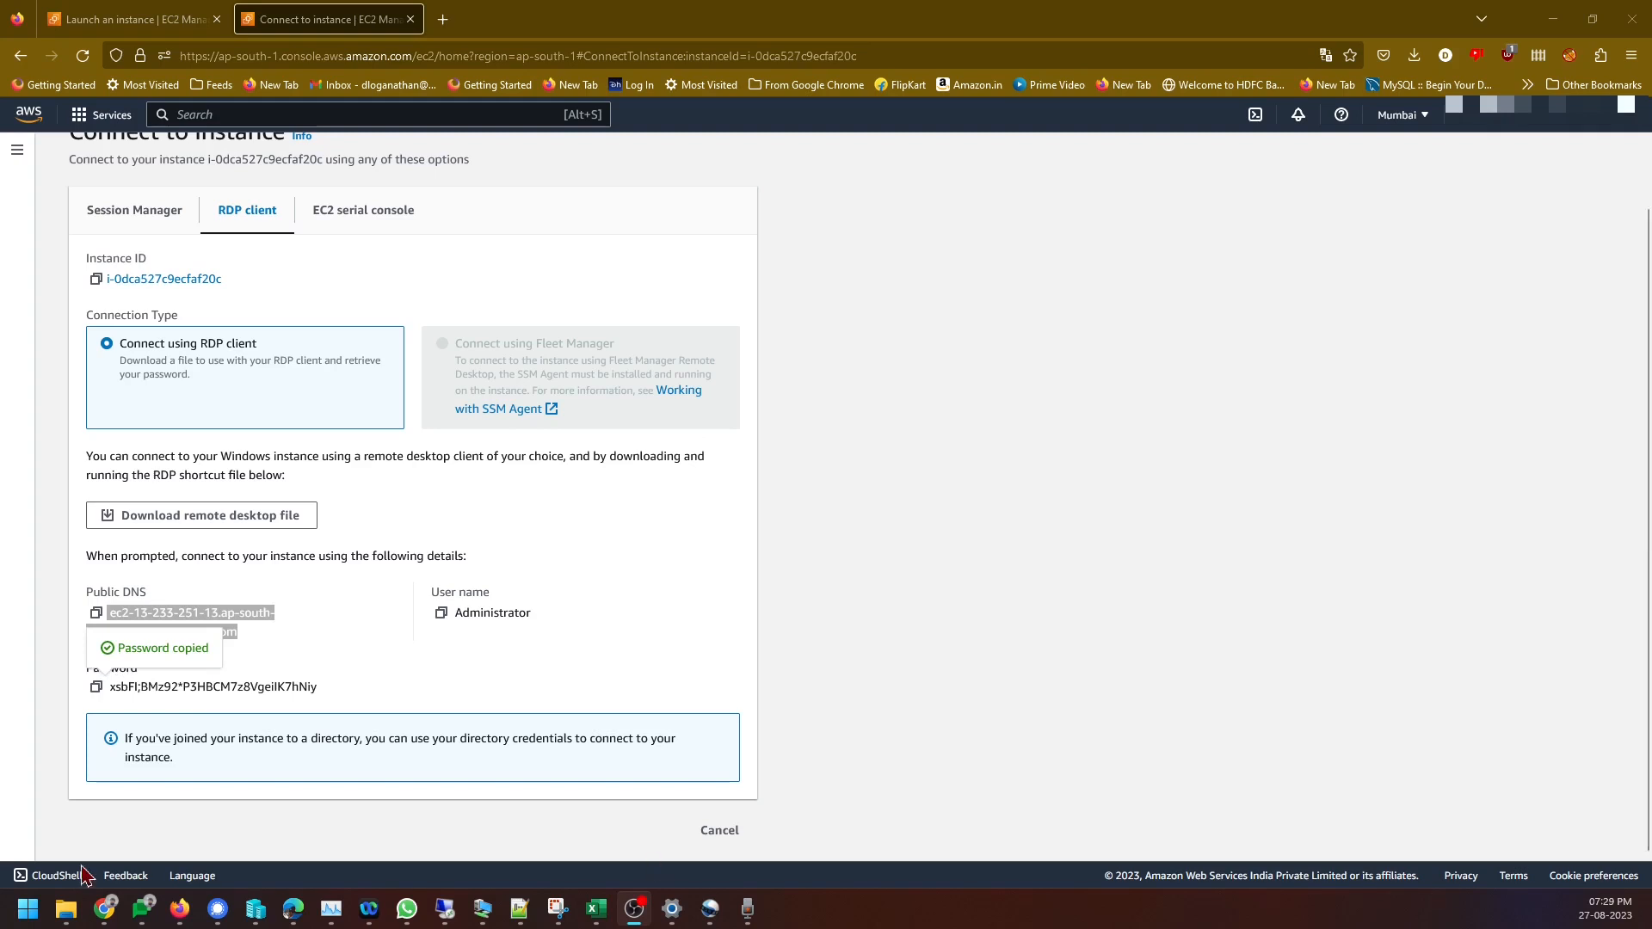
# Start a remote desktop connection to ec2-13-233-251-13.ap-south-1.compute.amazonaws.com
pyautogui.click(31, 912)
pyautogui.write('remote')
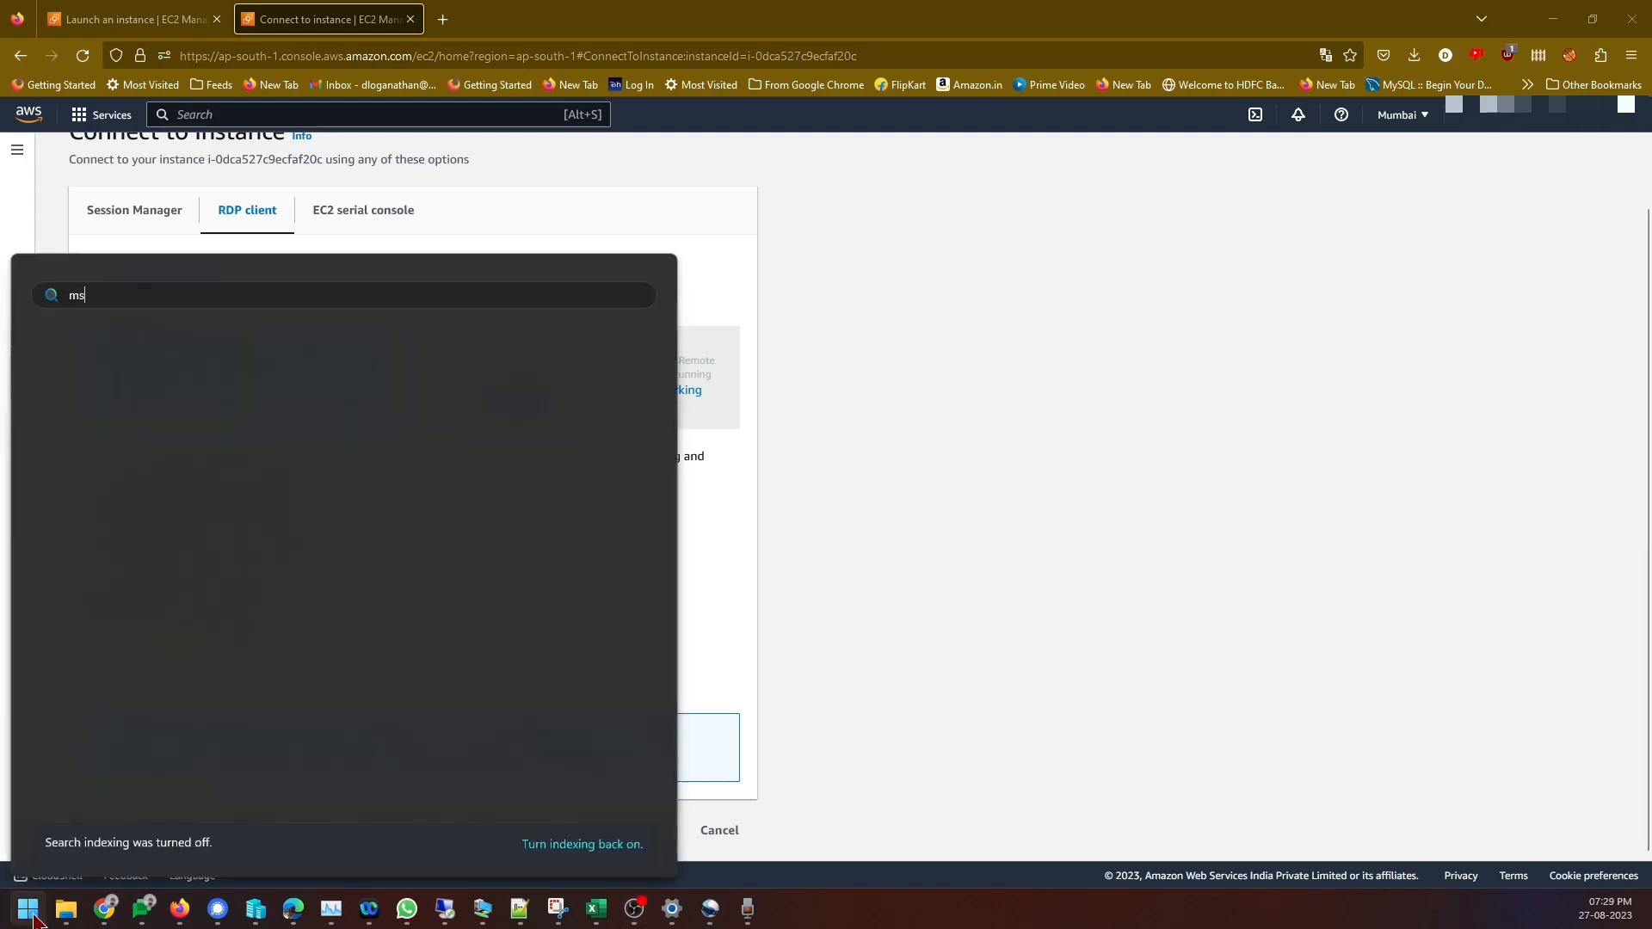
pyautogui.press('Return')
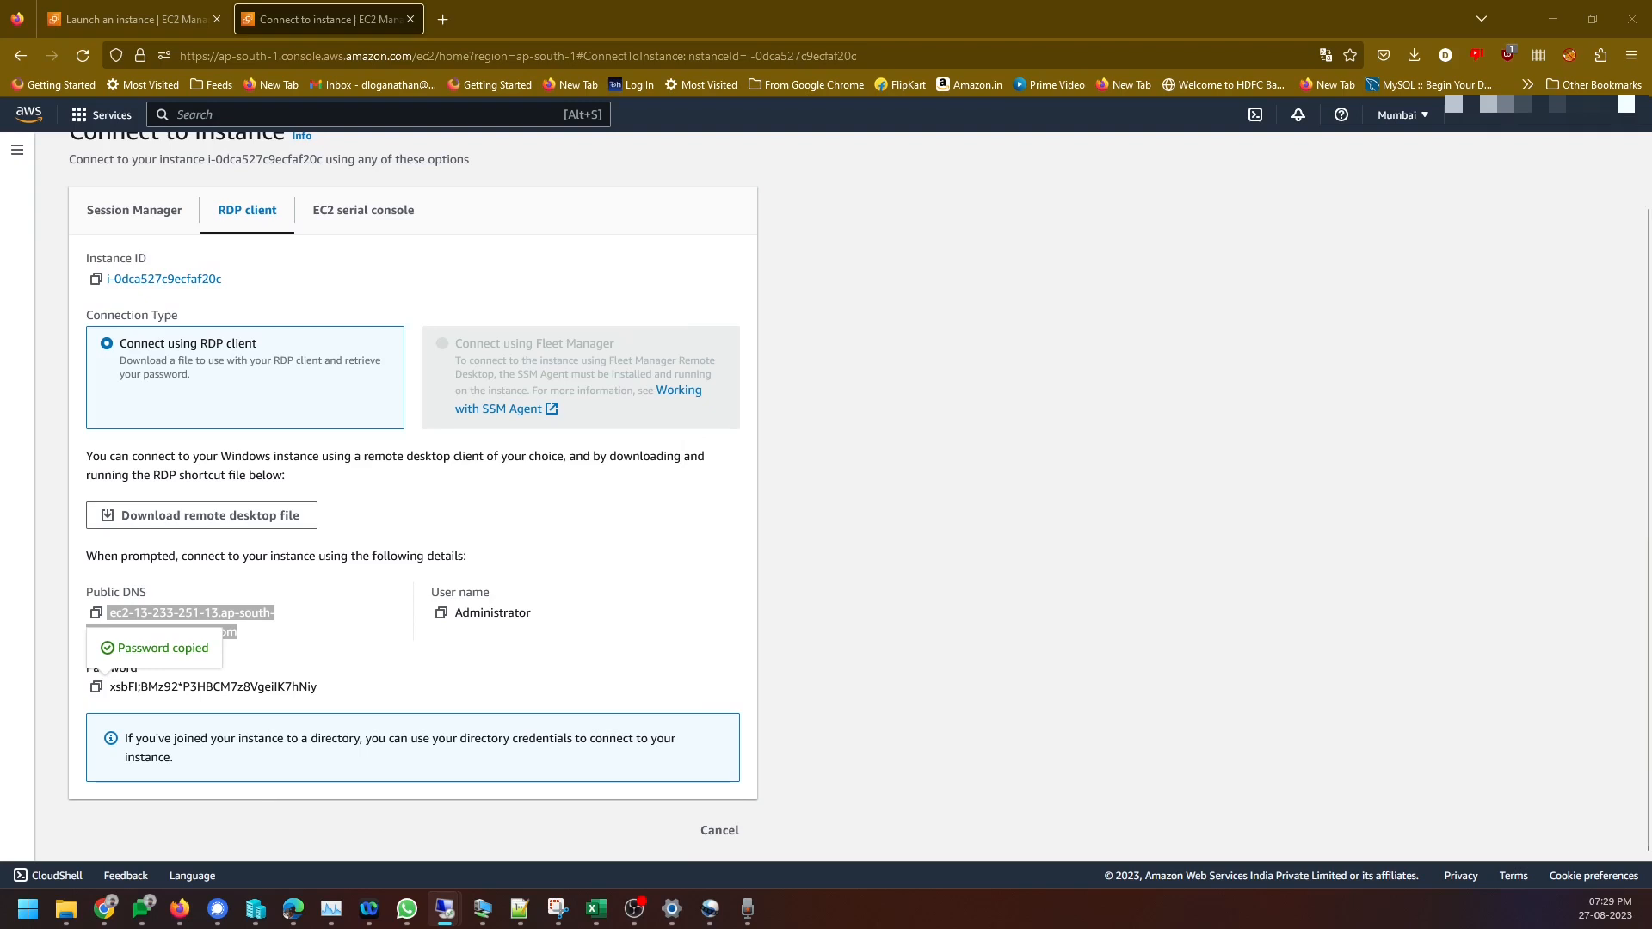
pyautogui.click(1414, 57)
pyautogui.click(1336, 116)
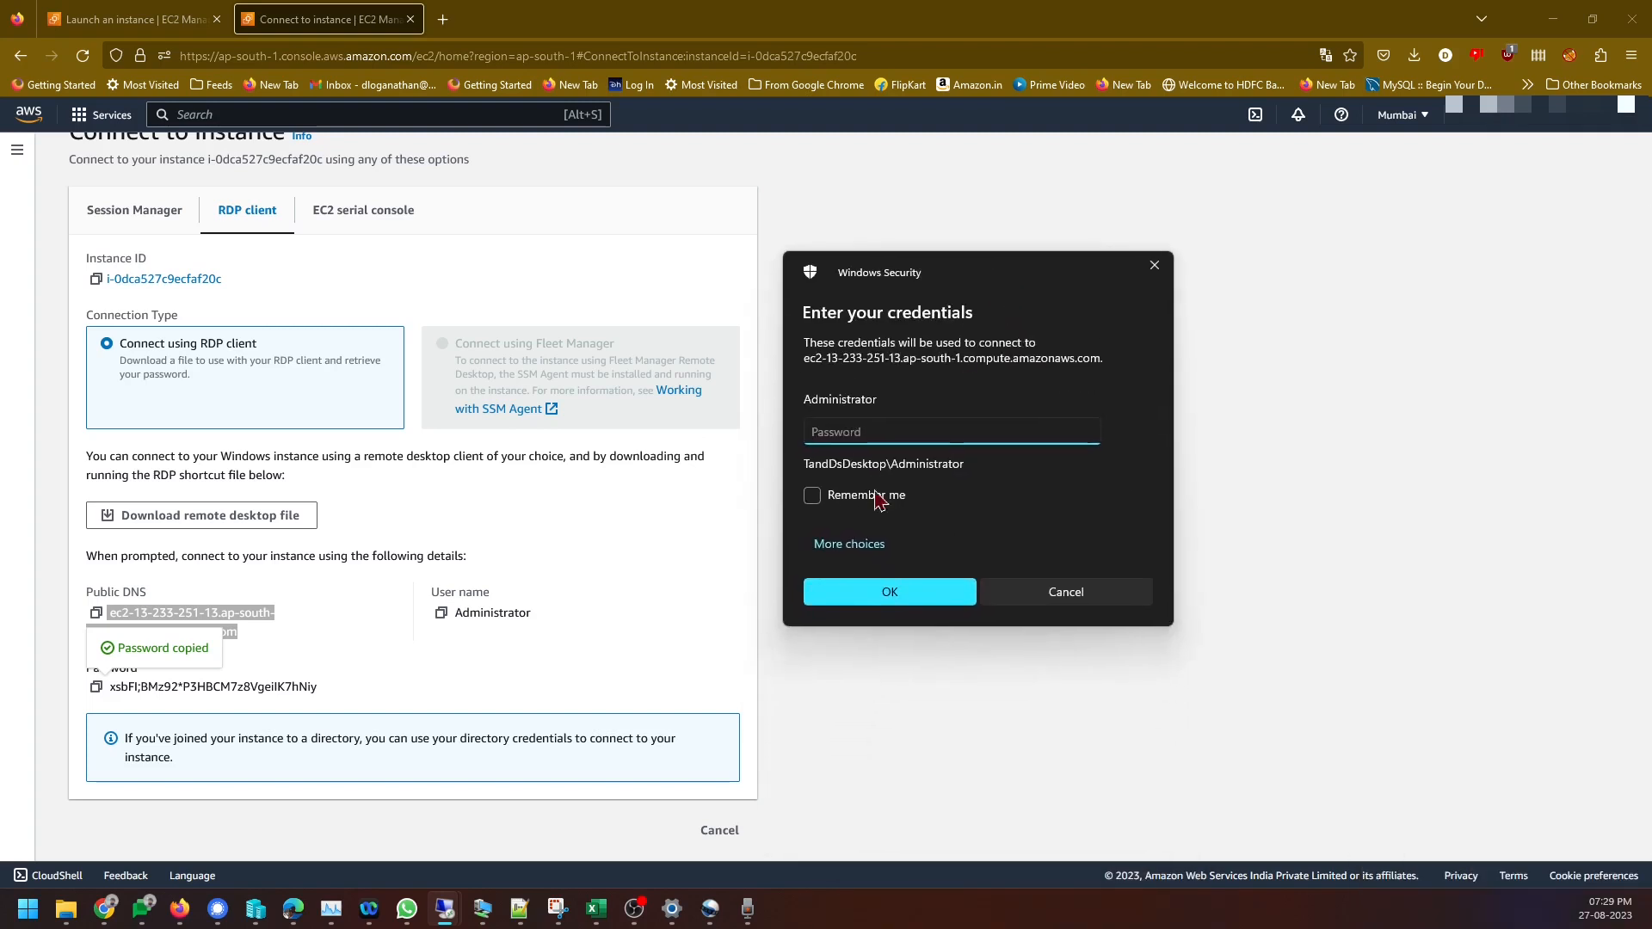
# Choose a different account for the connection and enter the user name as the instance's copied public DNS followed by \Administrator
pyautogui.click(874, 549)
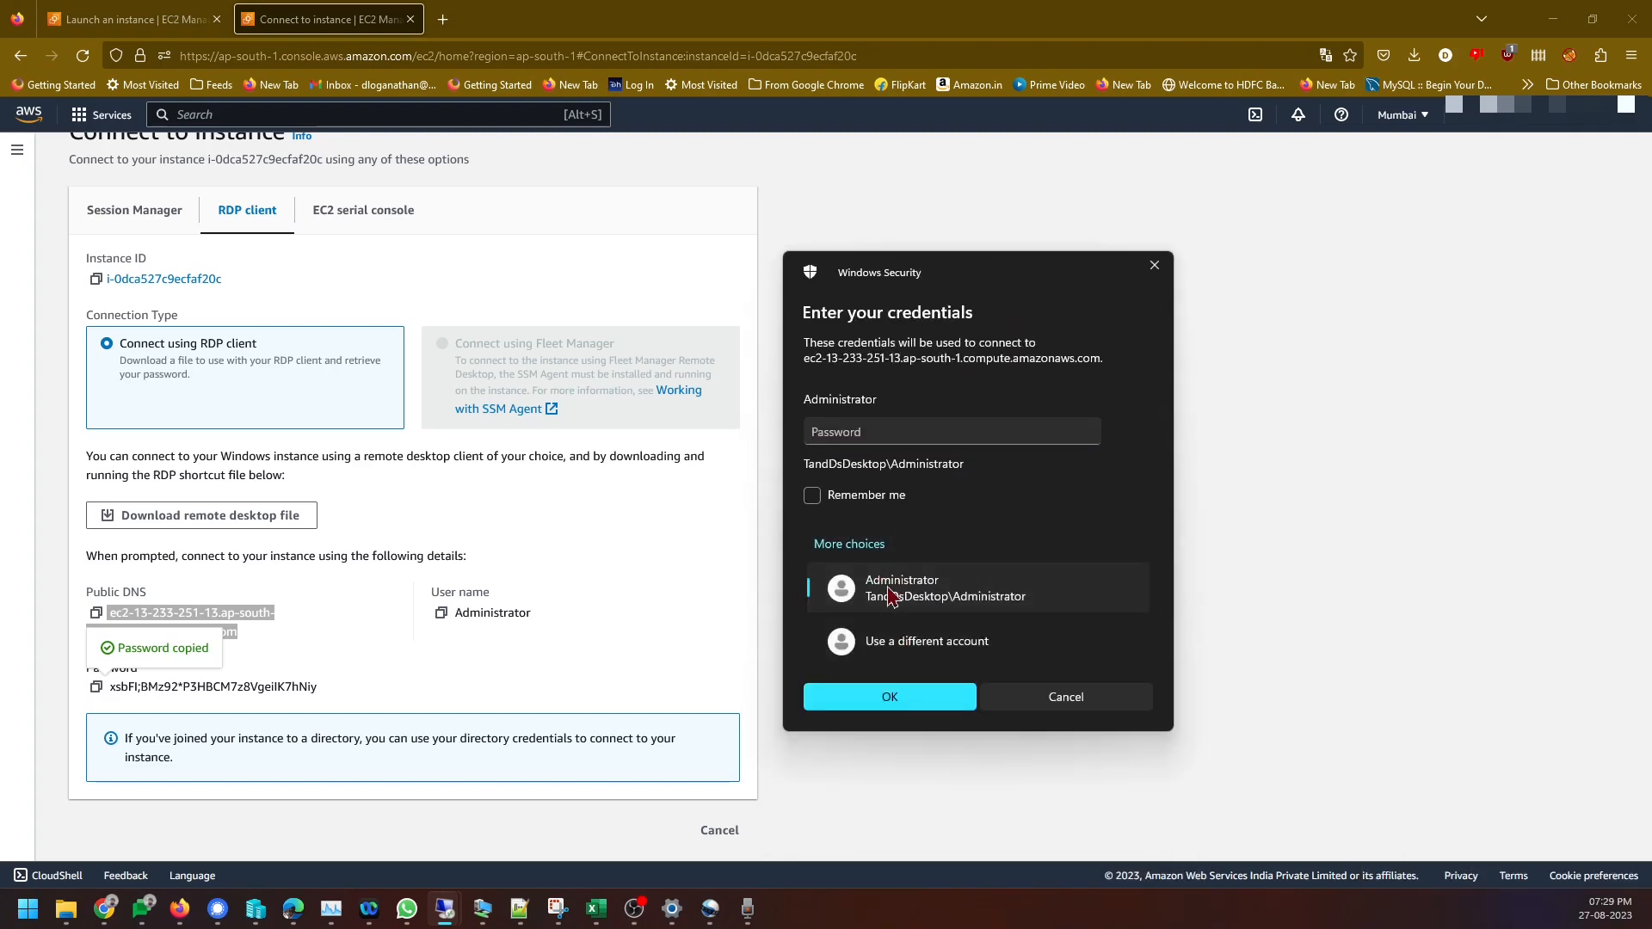
pyautogui.click(899, 640)
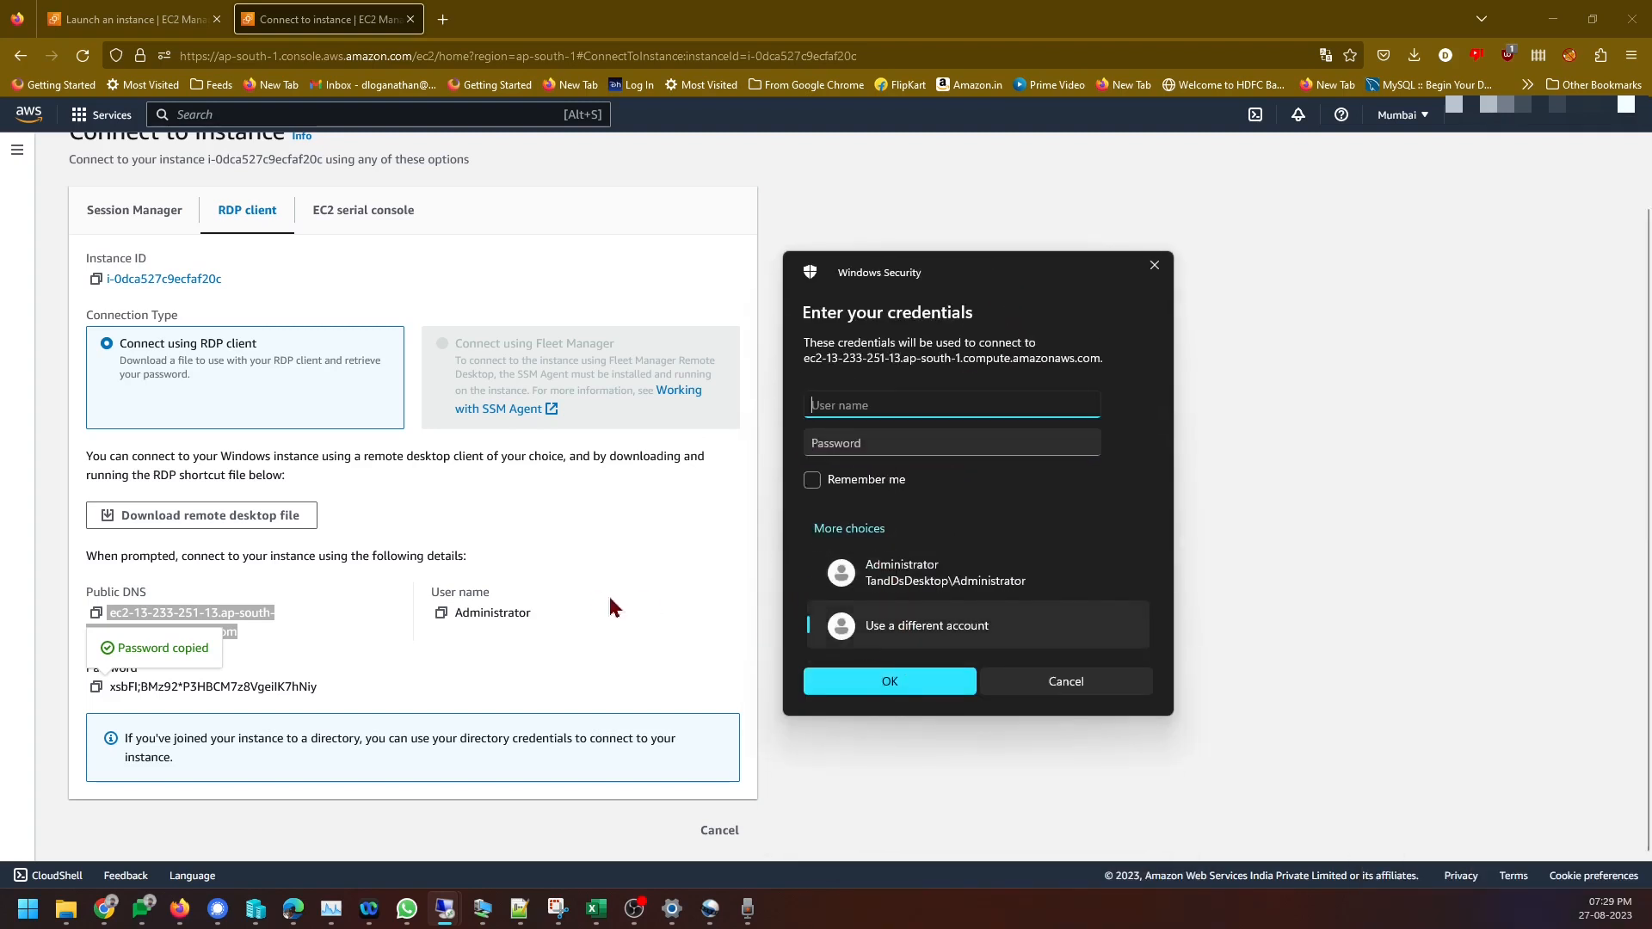
pyautogui.click(96, 616)
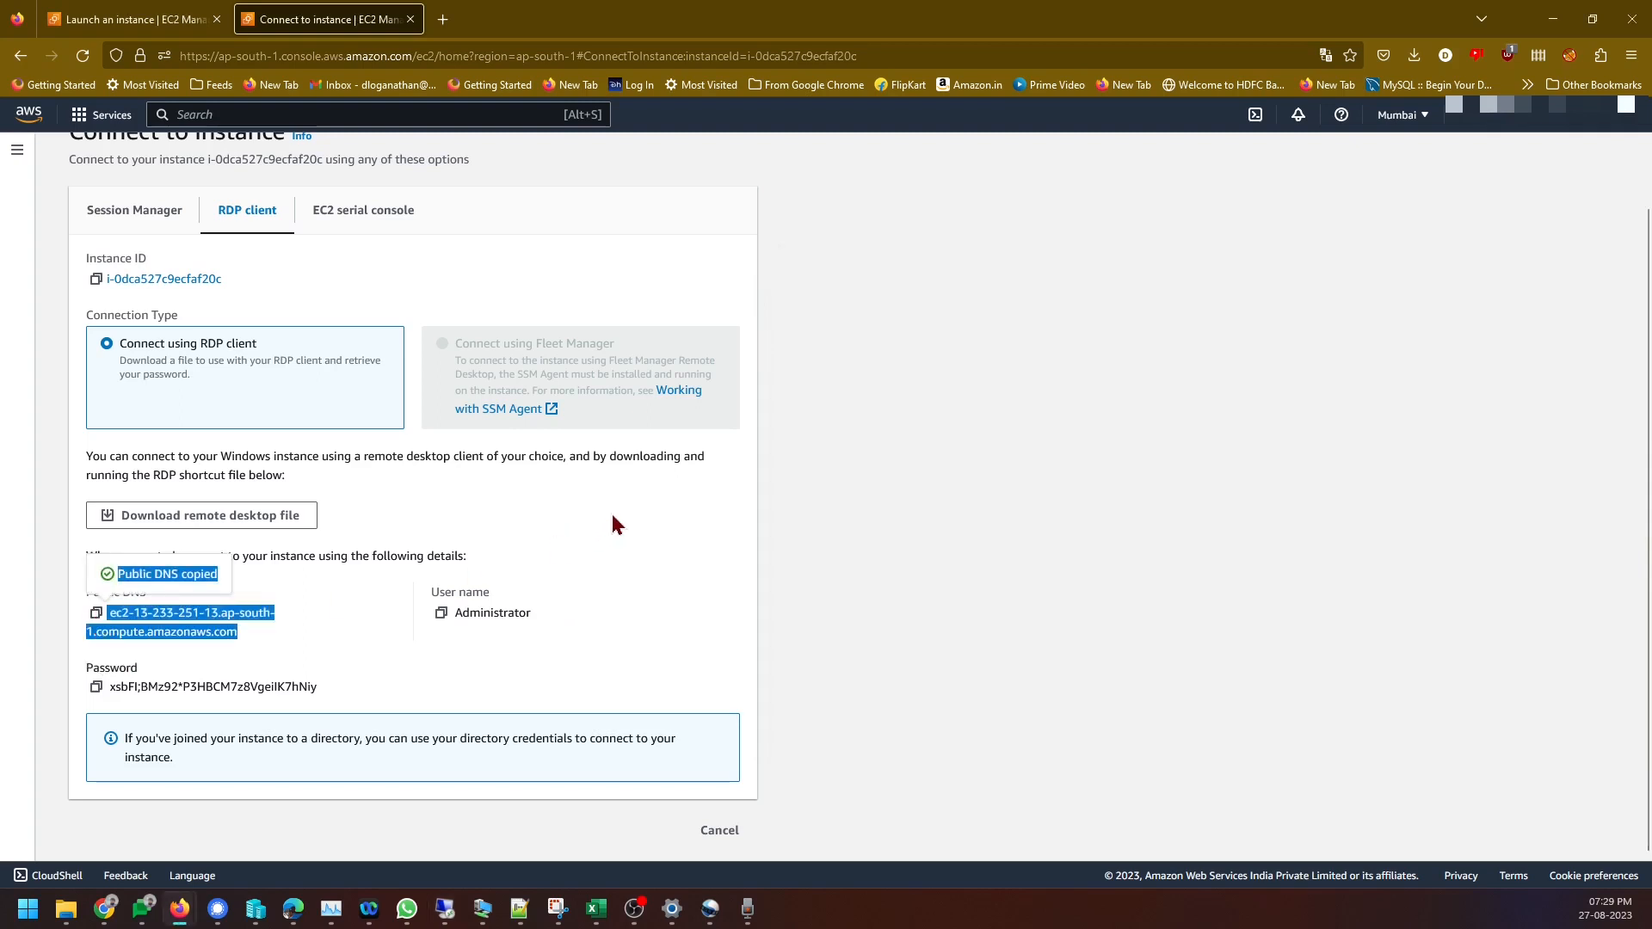
pyautogui.hotkey('alt', 'Tab')
pyautogui.hotkey('ctrl', 'v')
pyautogui.write('\\Administrato')
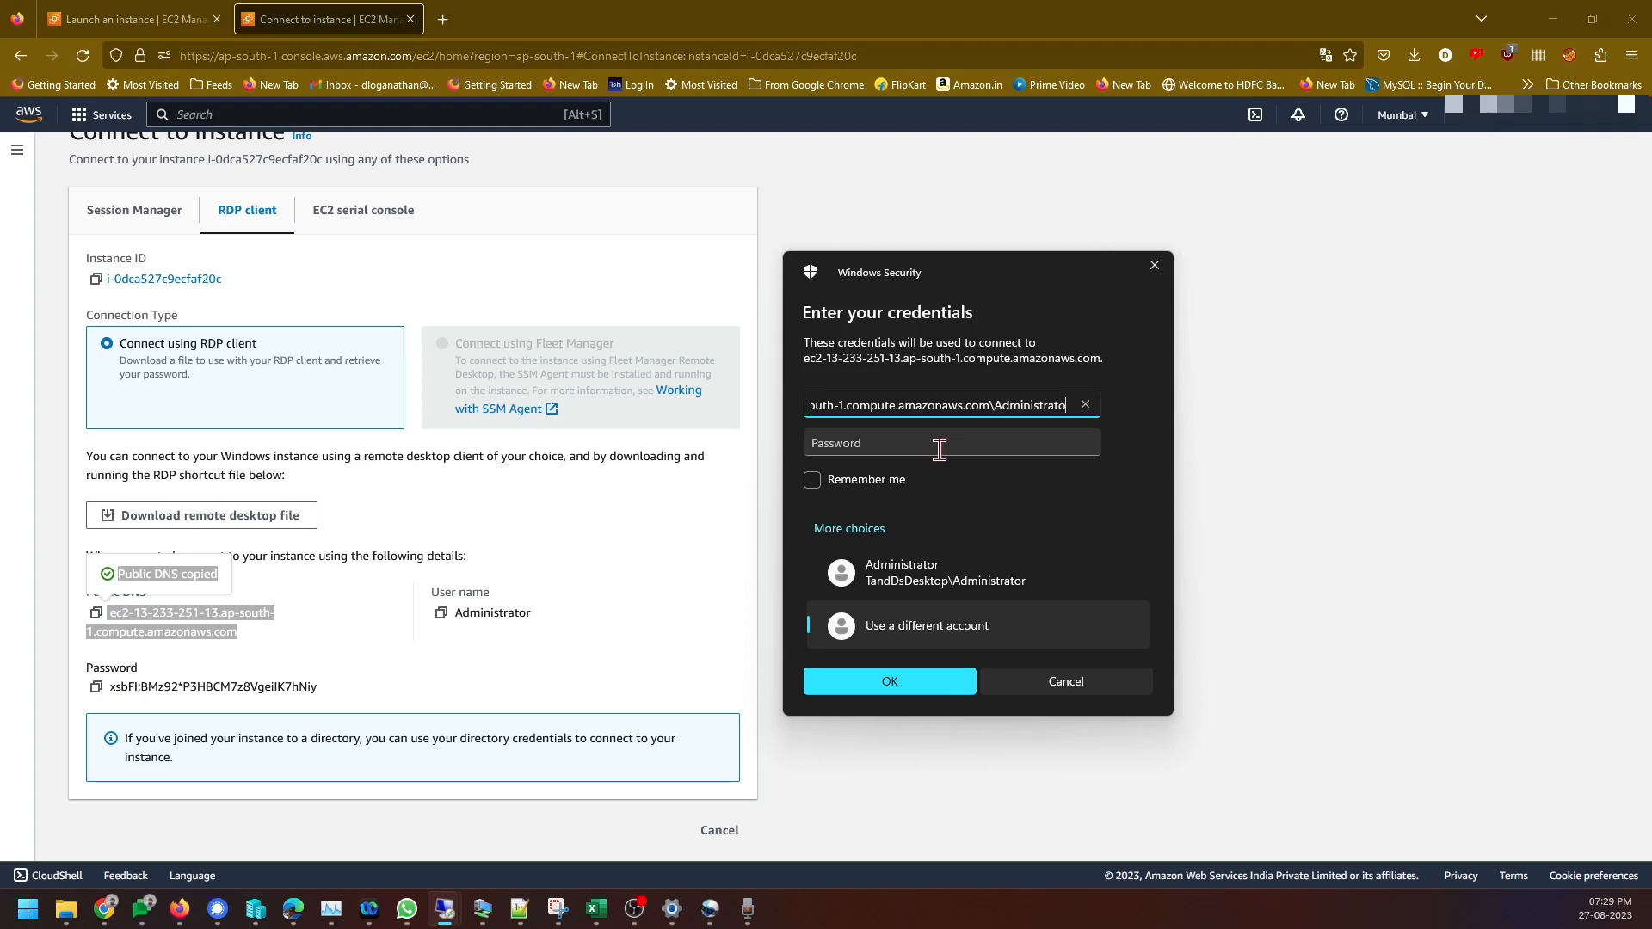
pyautogui.write('r')
pyautogui.press('Tab')
# Copy the decrypted administrator password from the instance's connection details, paste it as the account password and connect
pyautogui.click(97, 690)
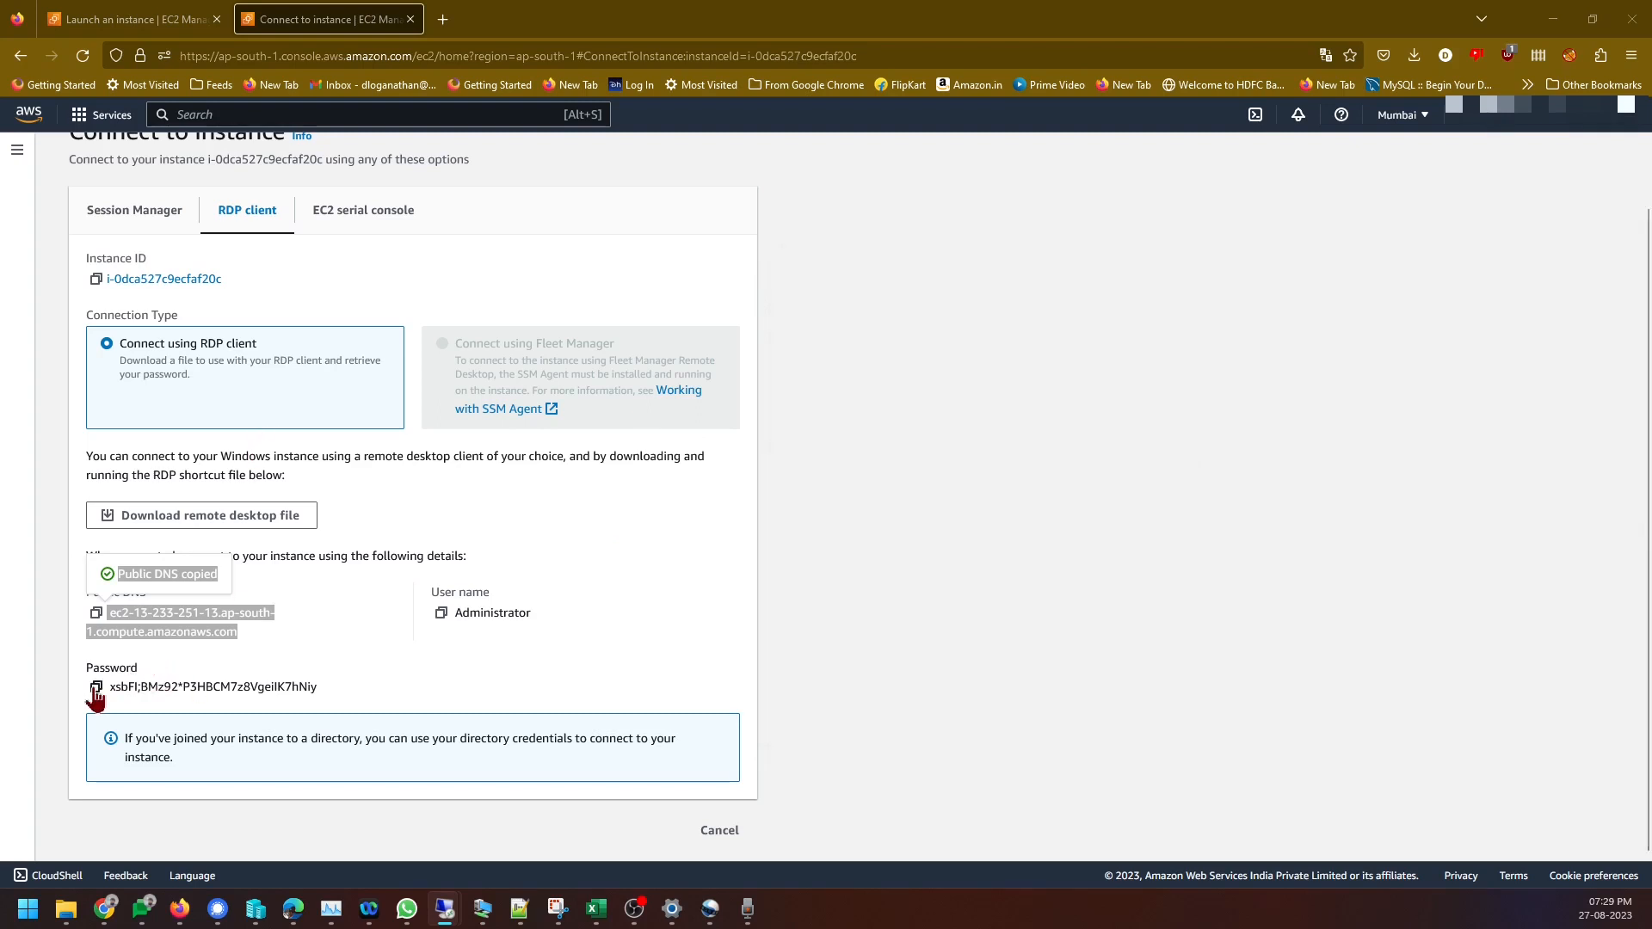
pyautogui.click(96, 688)
pyautogui.hotkey('alt', 'Tab')
pyautogui.hotkey('ctrl', 'v')
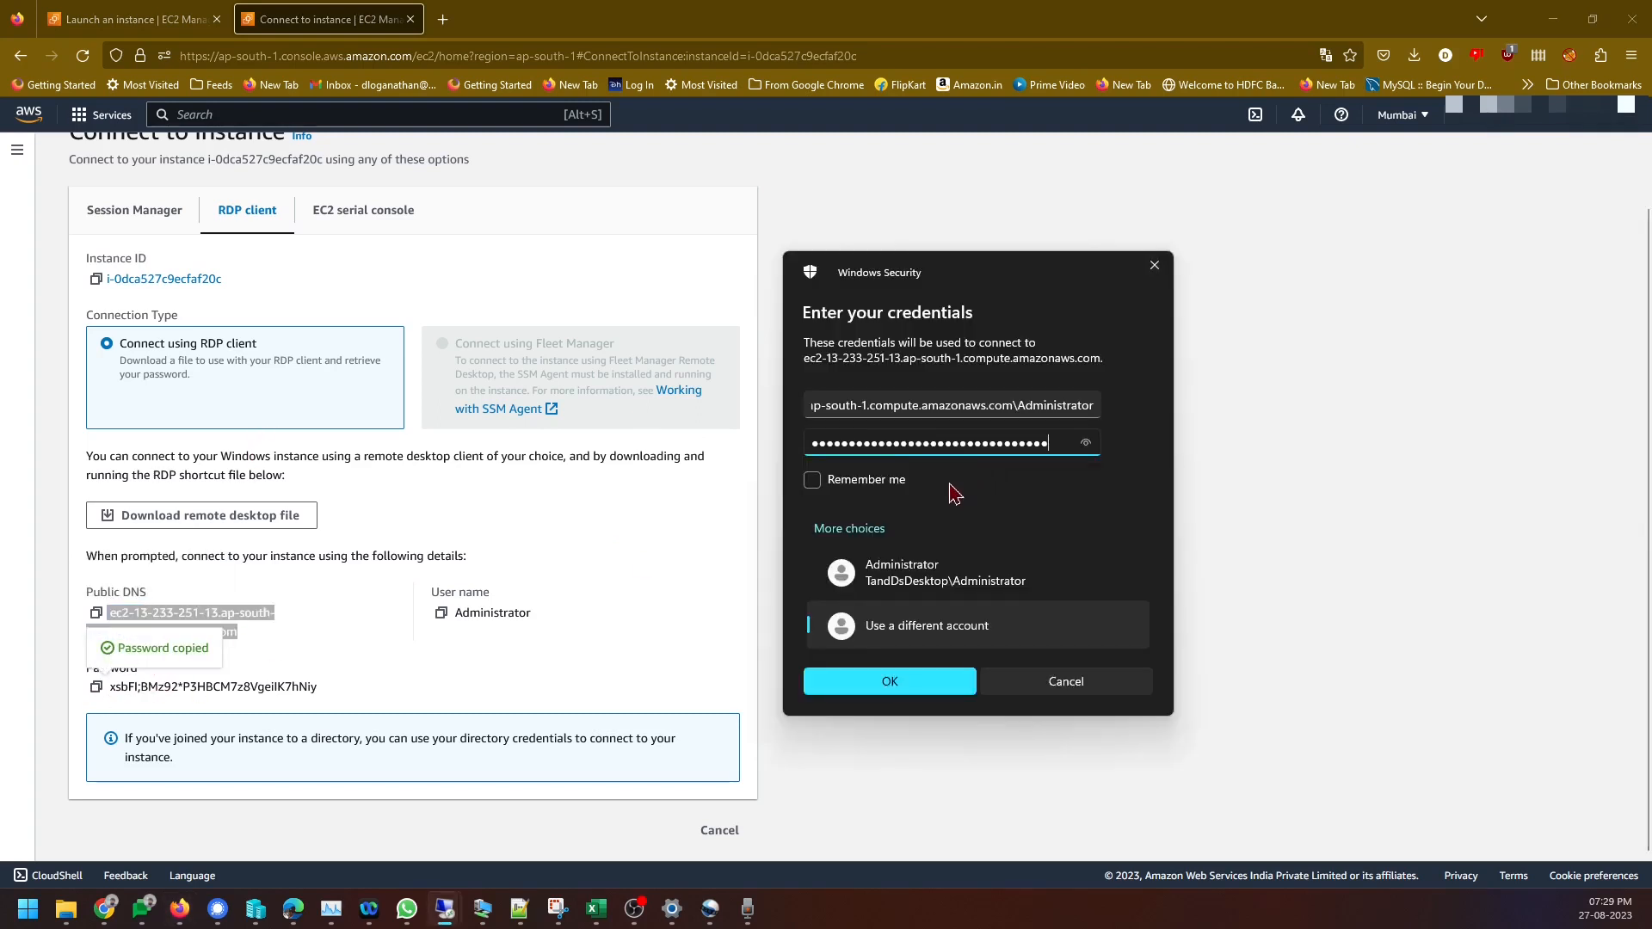
pyautogui.click(890, 681)
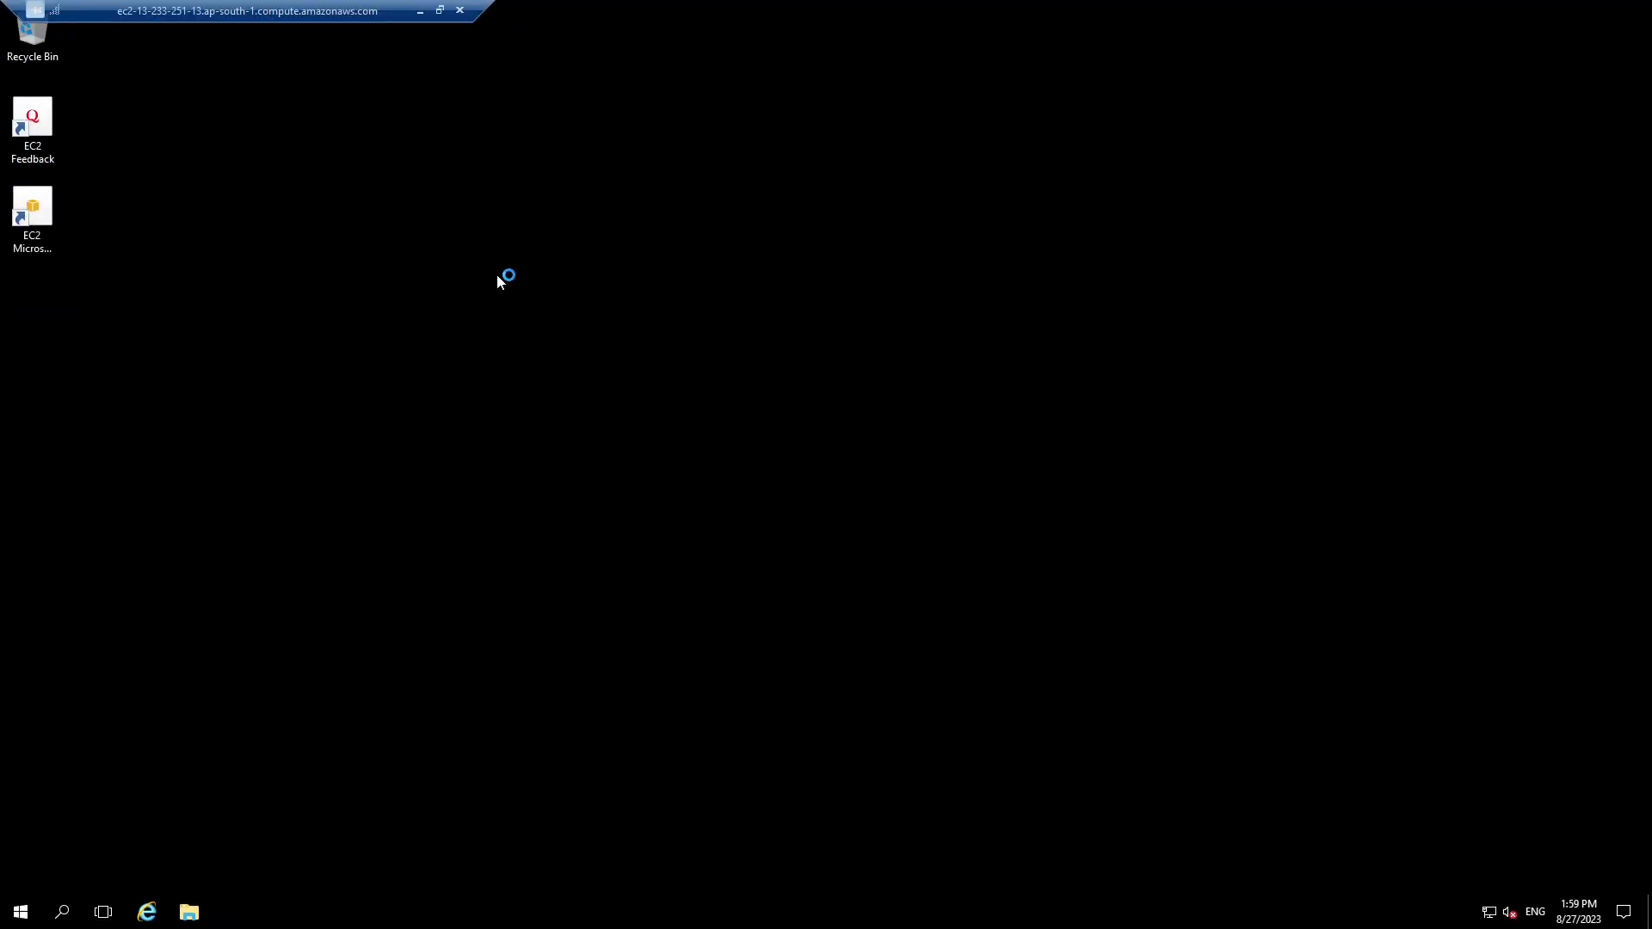
# Look through the programs and tiles in the remote server's Start menu
pyautogui.click(21, 912)
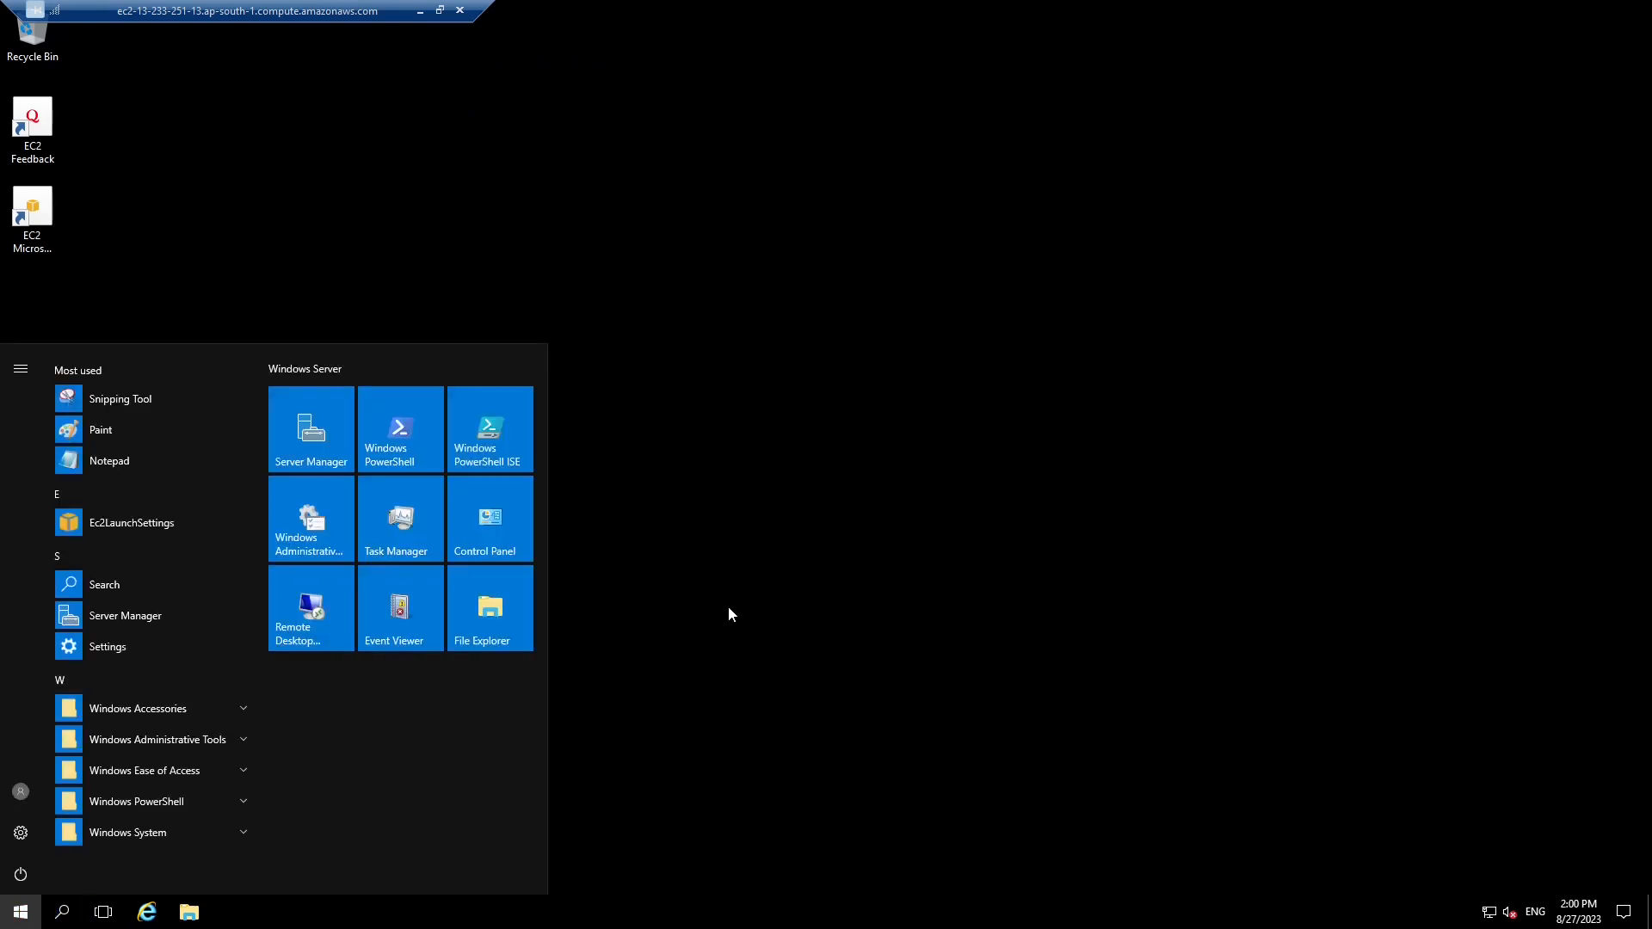
pyautogui.click(916, 682)
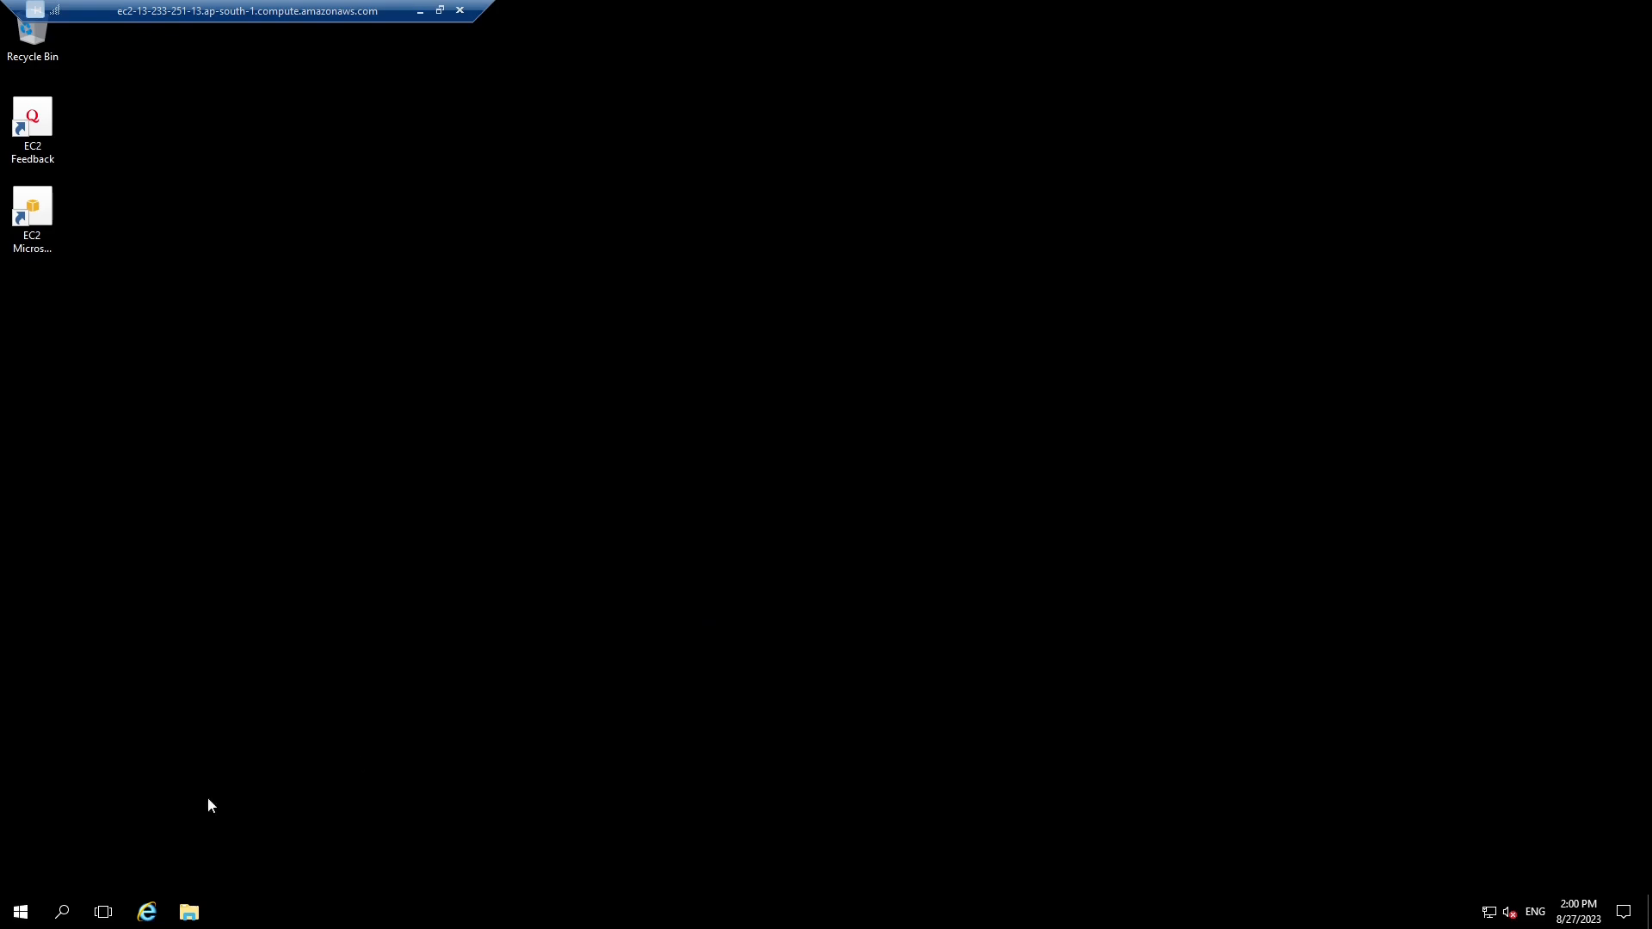
pyautogui.click(21, 911)
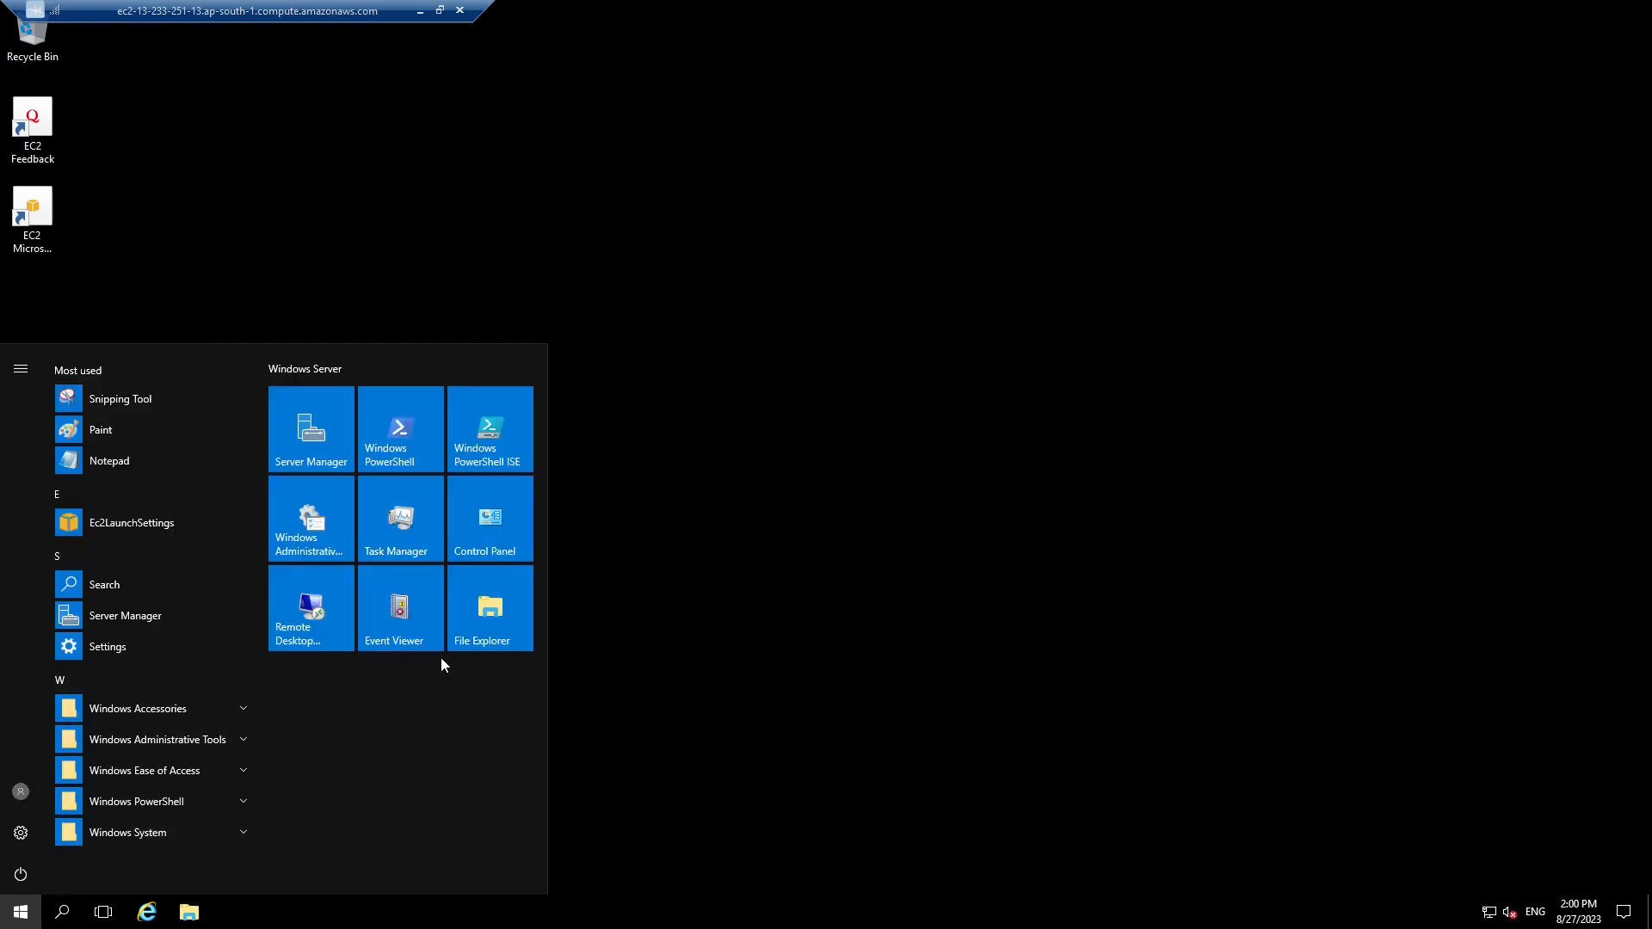
pyautogui.click(747, 524)
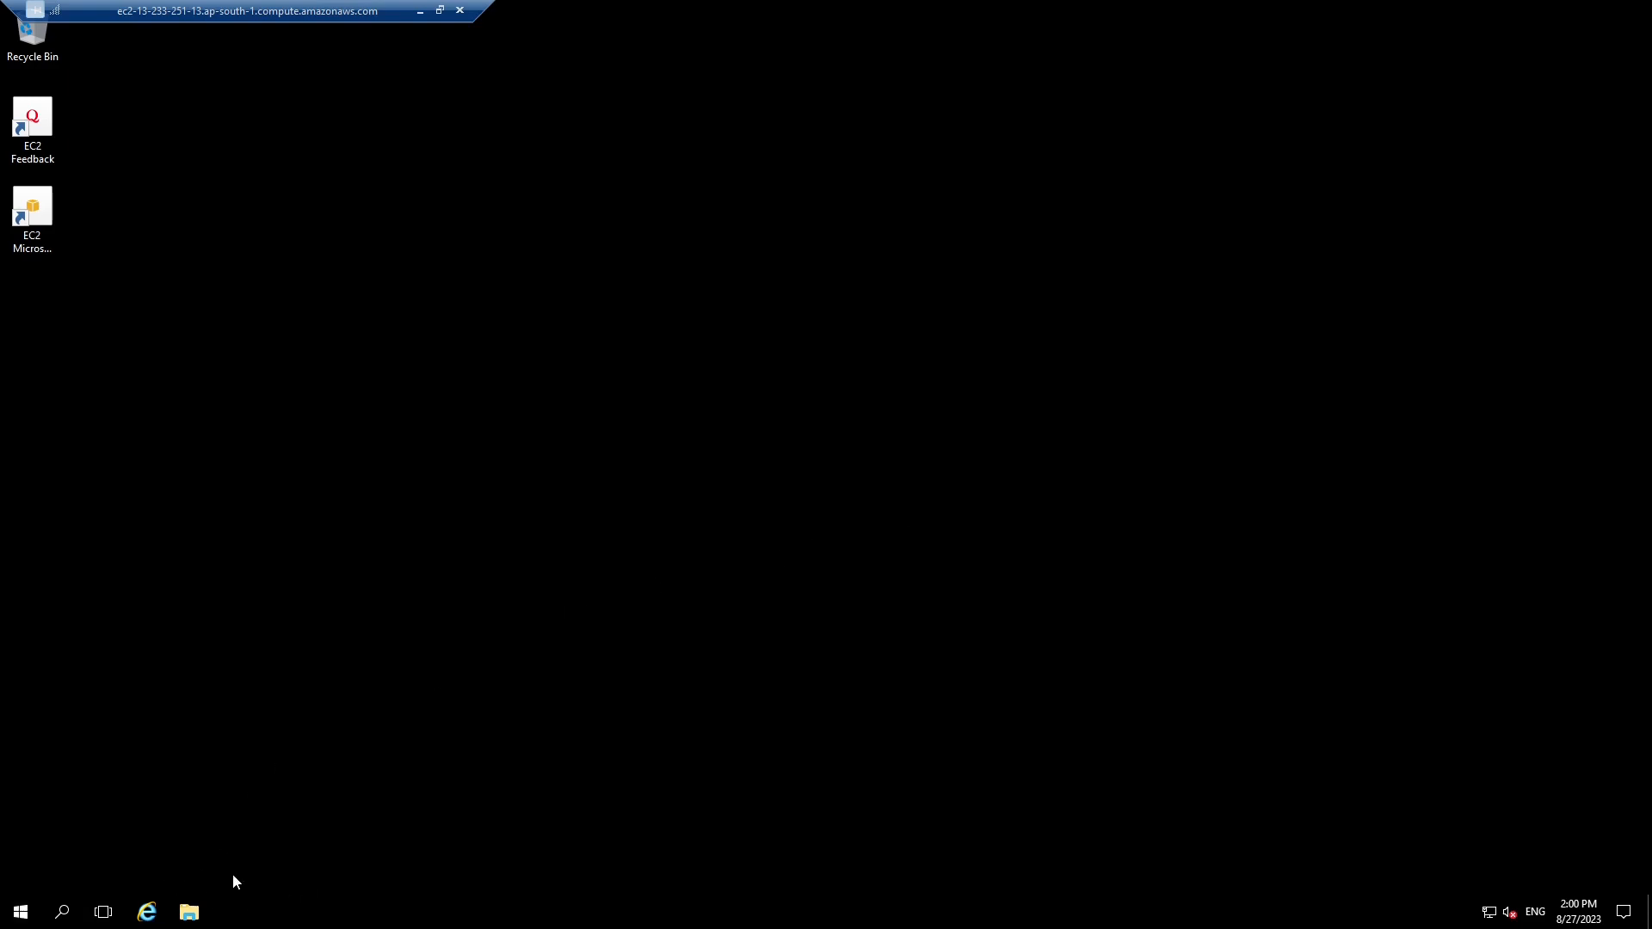
pyautogui.click(21, 917)
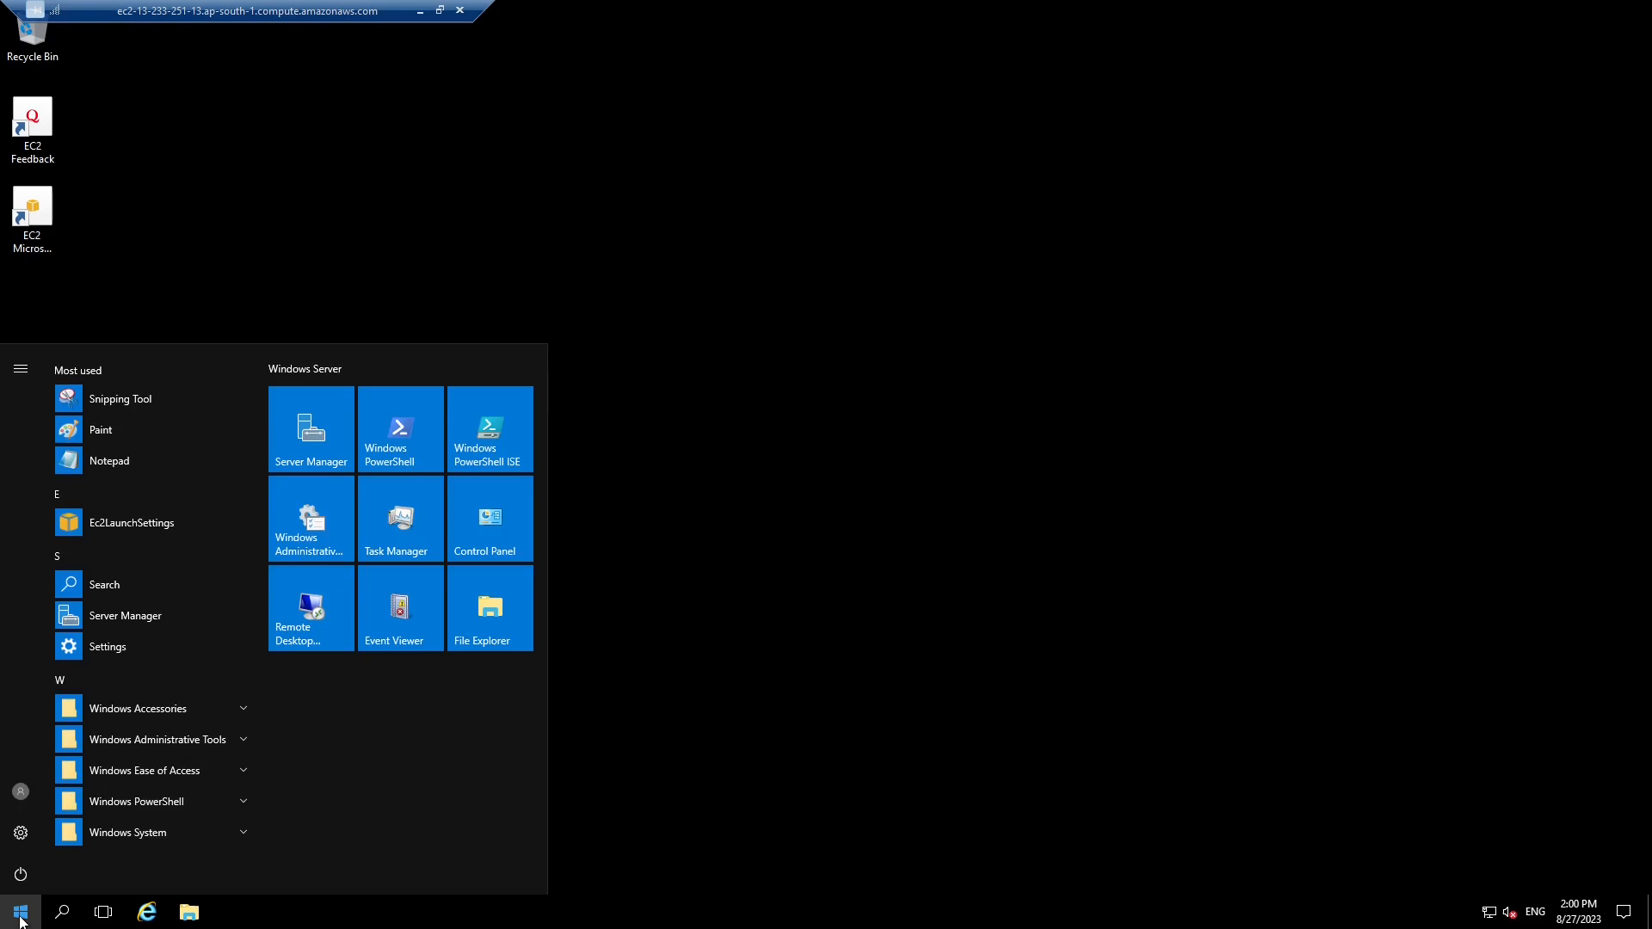
pyautogui.click(690, 668)
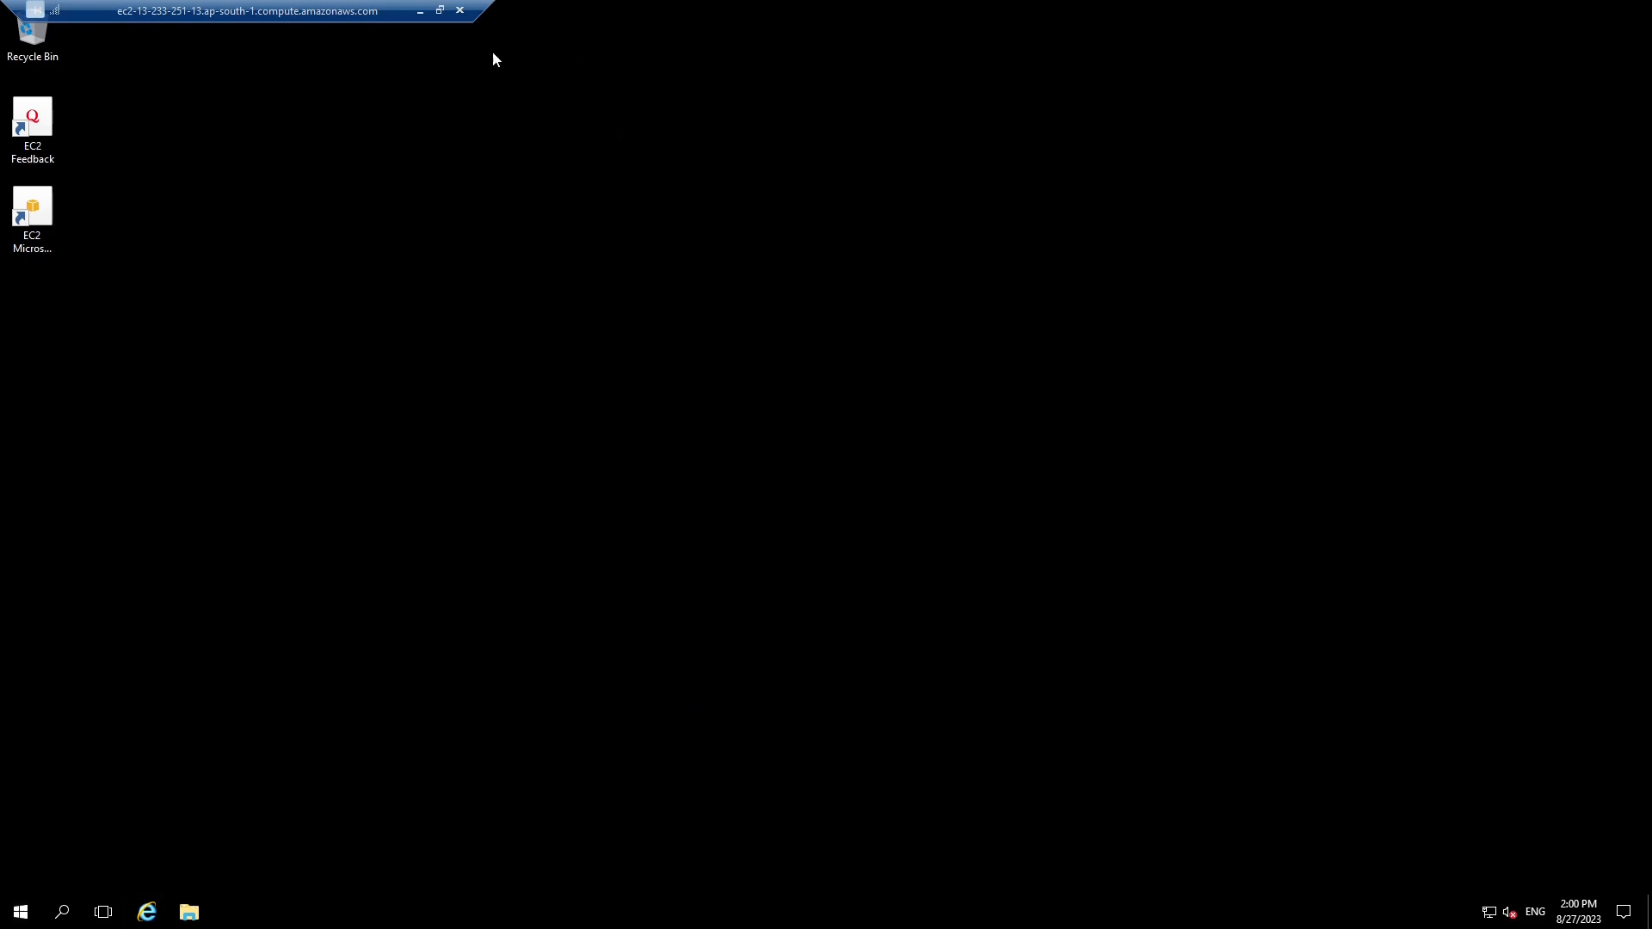
# Return to the local browser and launch the downloaded ec2-13-233-251-13.ap-south-1.compute.amazonaws.com.rdp file again
pyautogui.hotkey('alt', 'Tab')
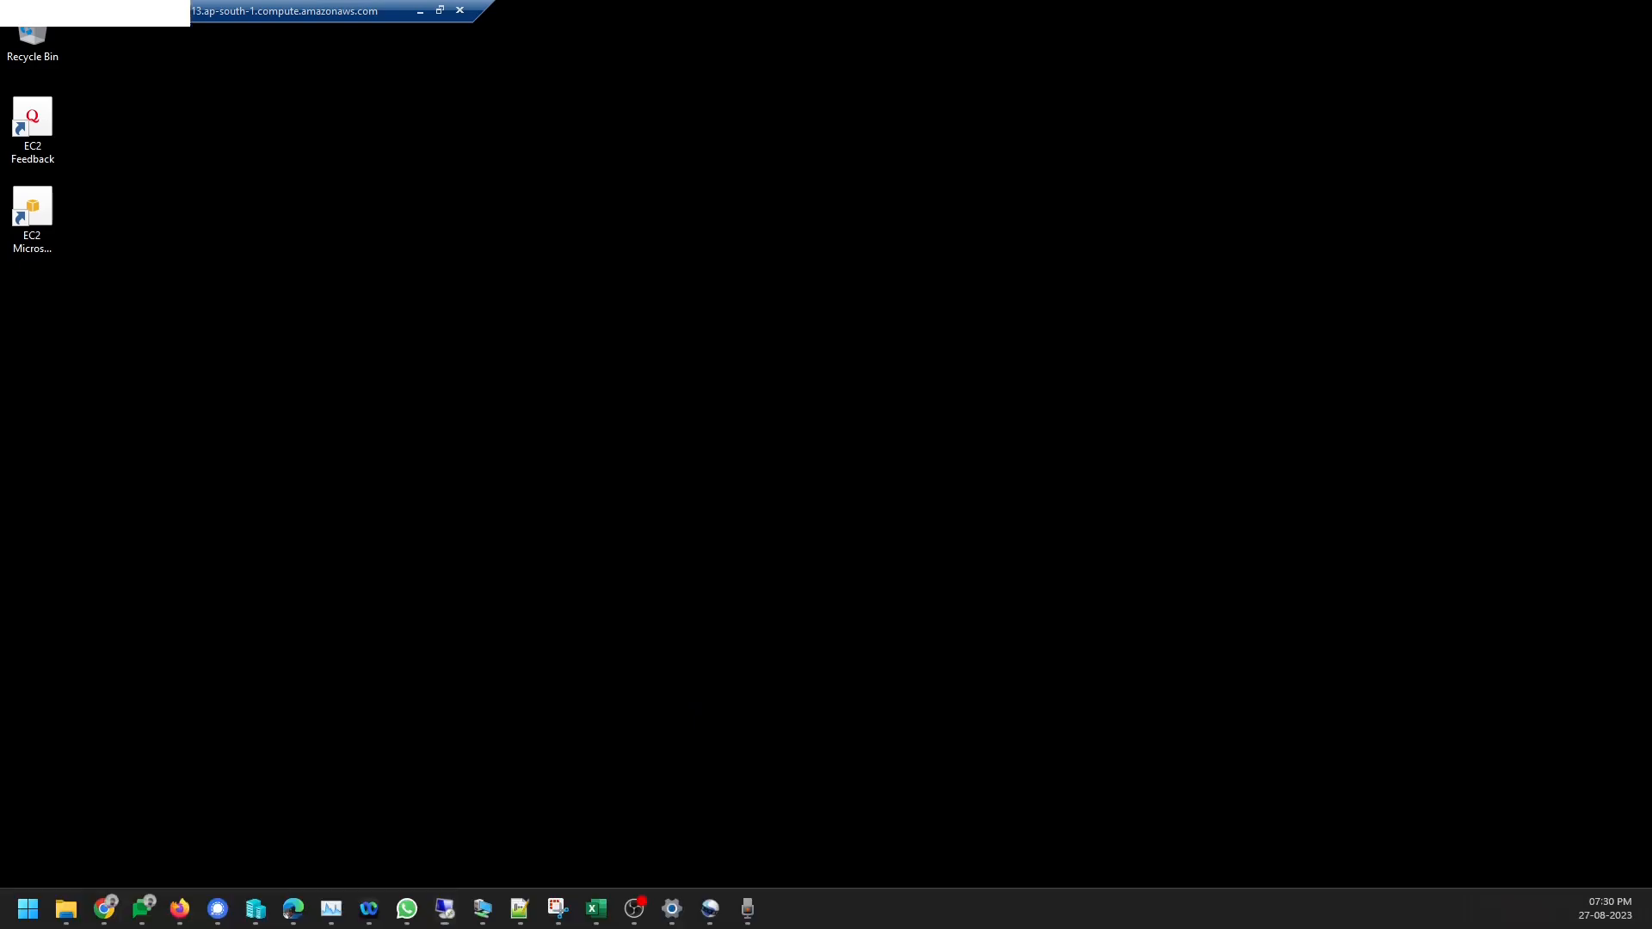
pyautogui.click(1440, 13)
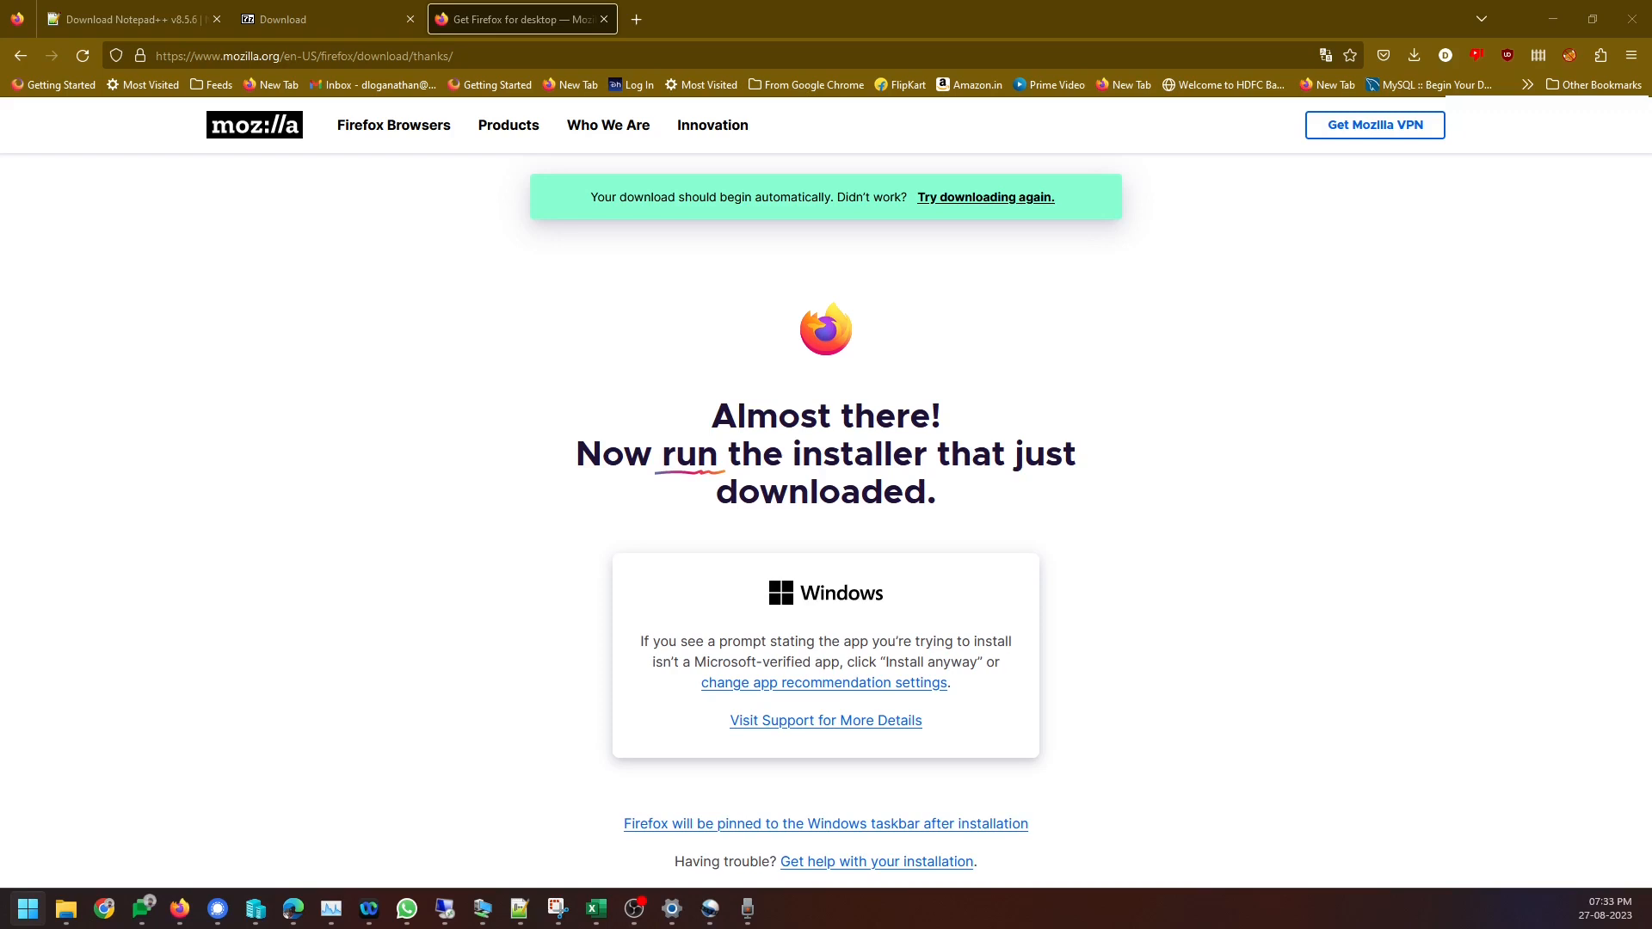
pyautogui.hotkey('alt', 'Tab')
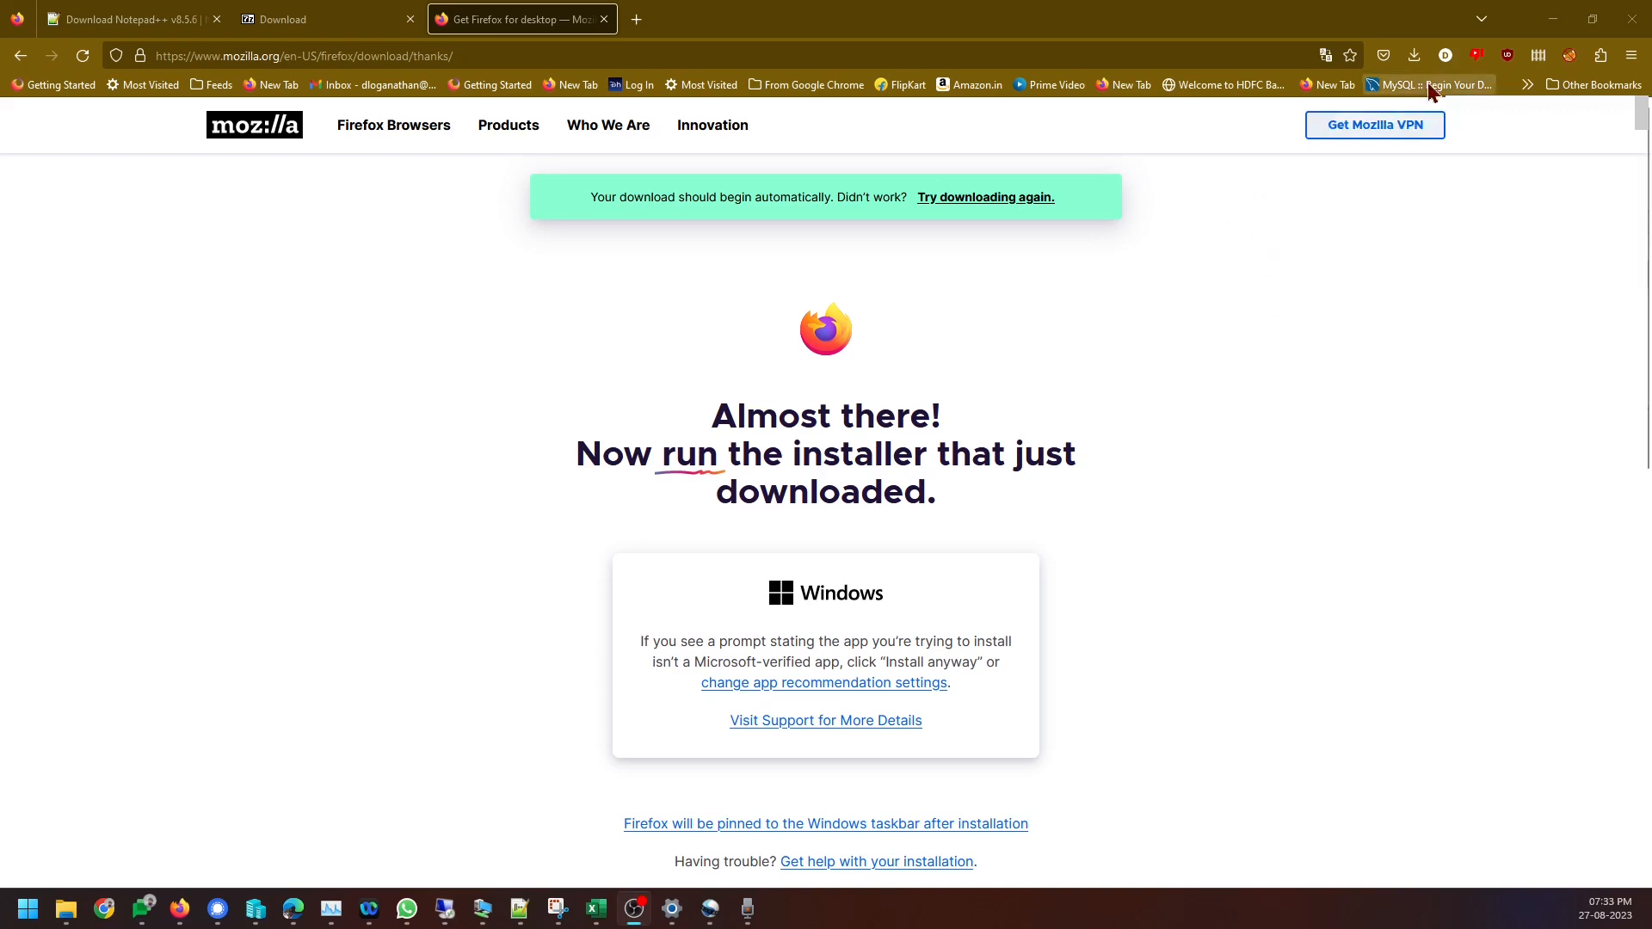
pyautogui.click(1383, 55)
pyautogui.click(1413, 55)
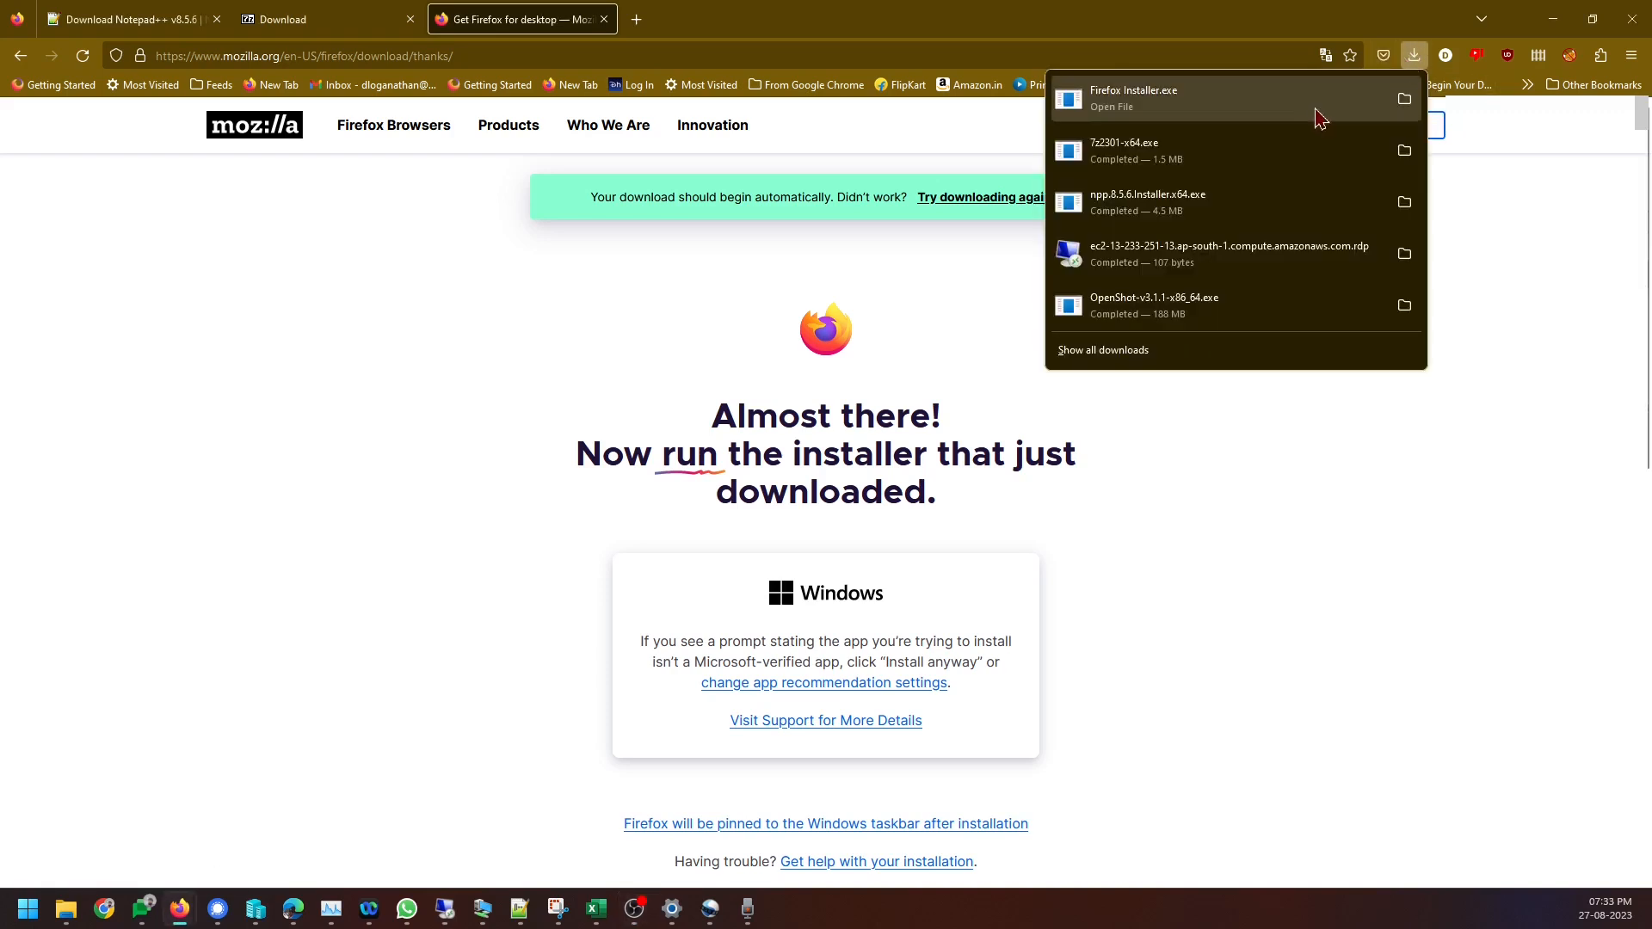
pyautogui.click(1262, 274)
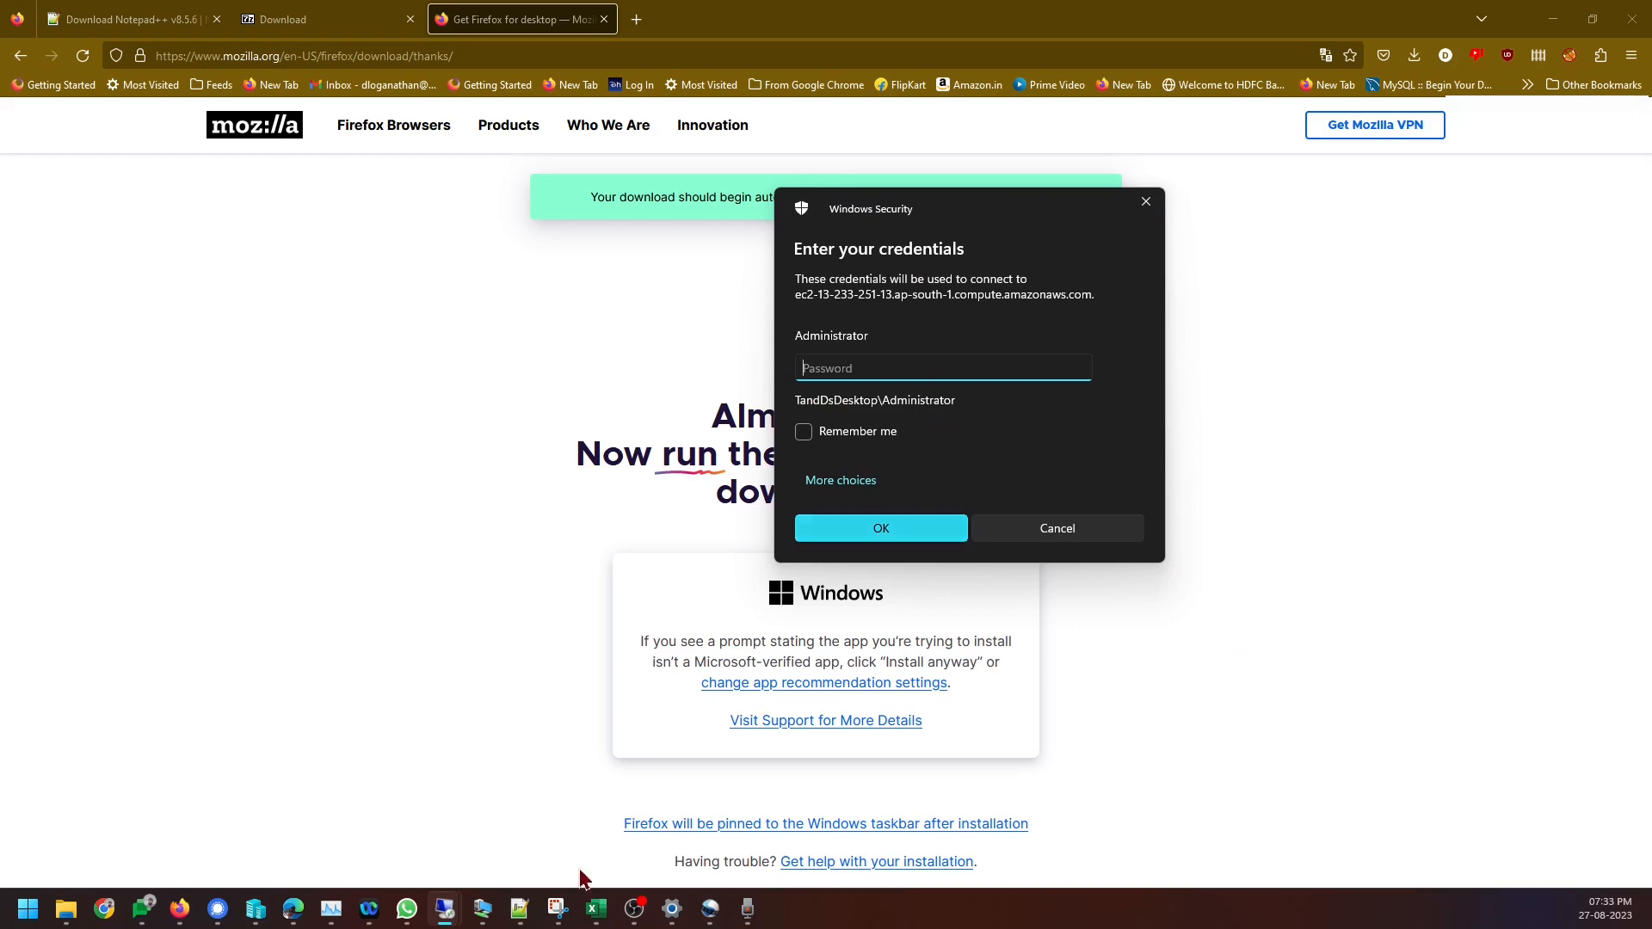
# Copy the instance's public DNS from its AWS connection details and enter it followed by \Administrator as a different account's user name
pyautogui.moveTo(179, 908)
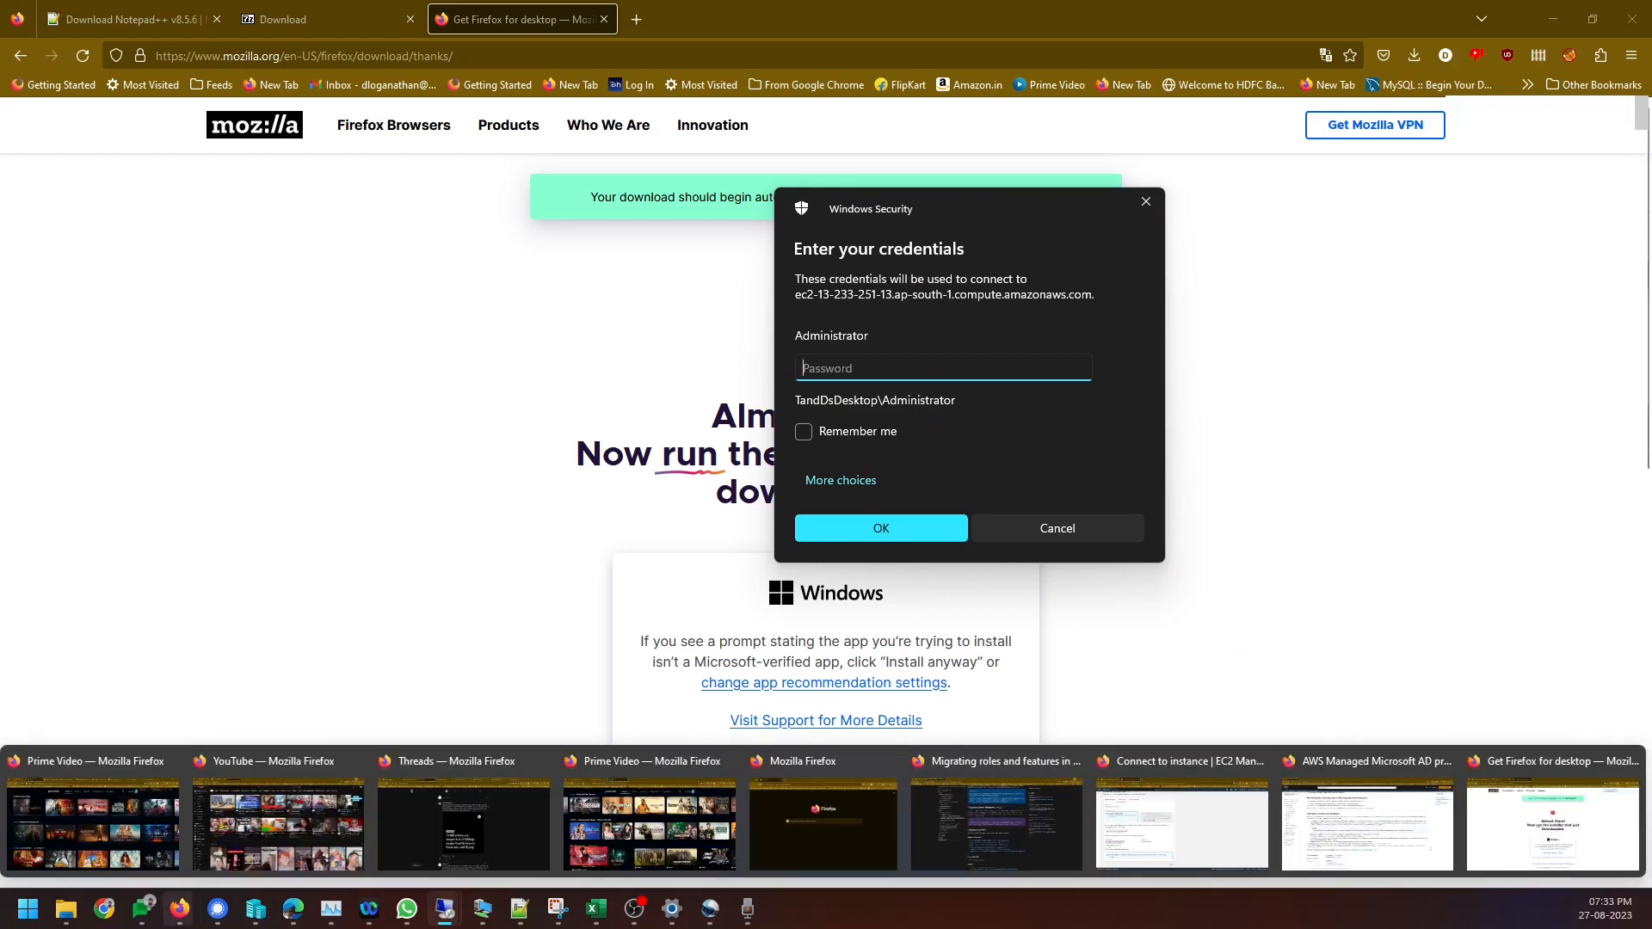
pyautogui.moveTo(1370, 832)
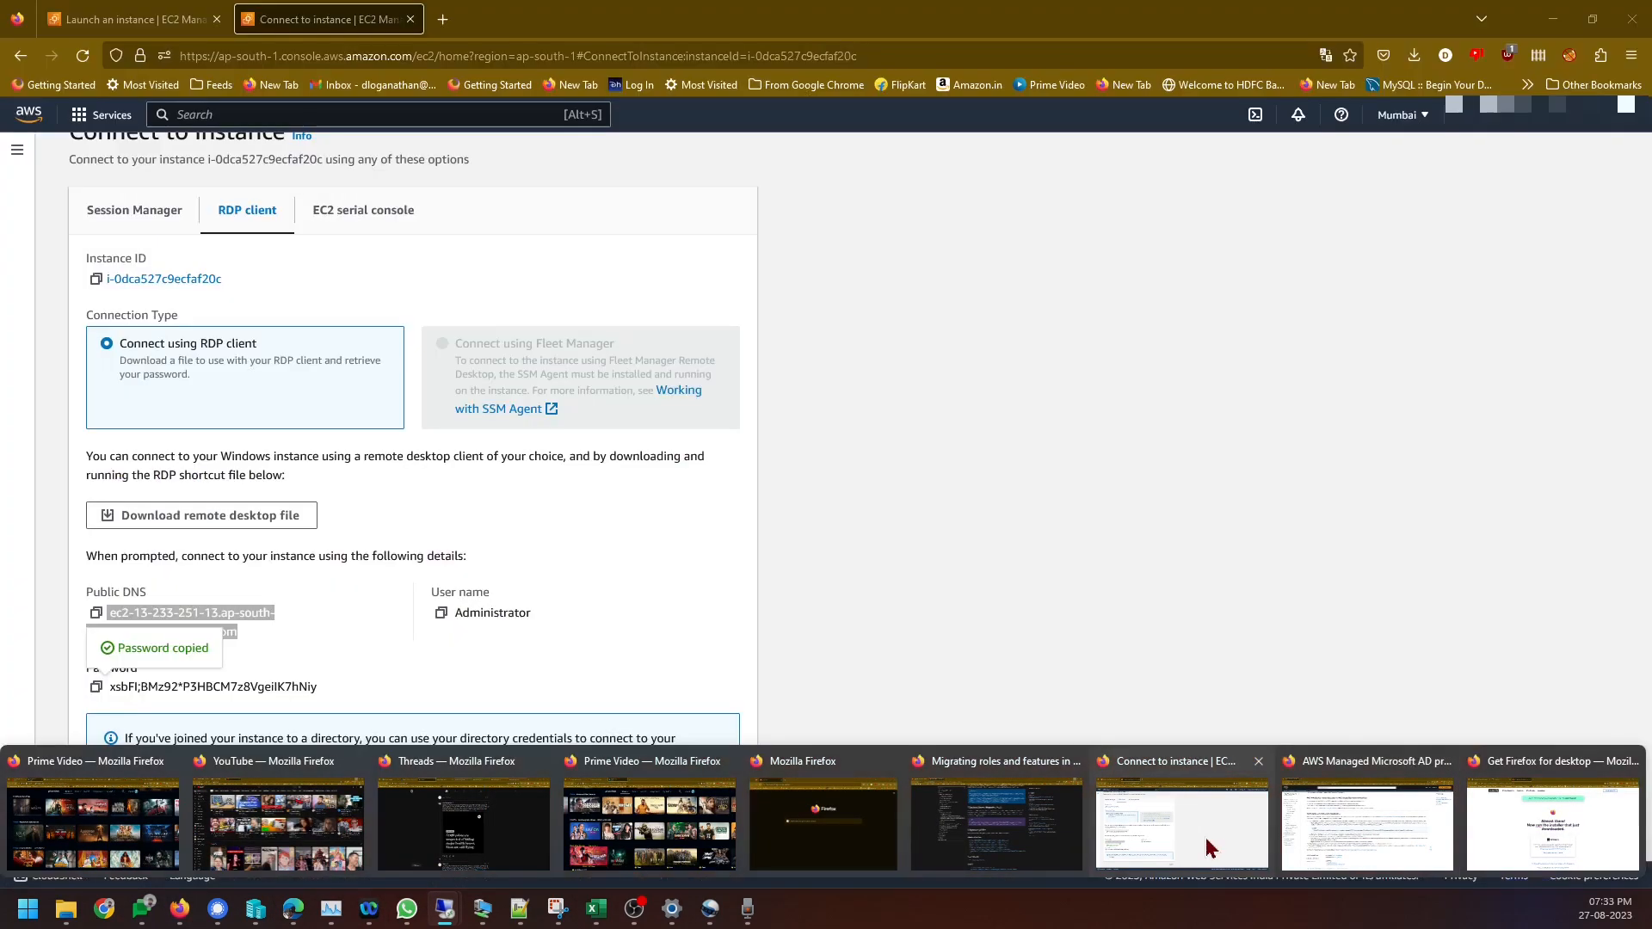
pyautogui.click(1196, 831)
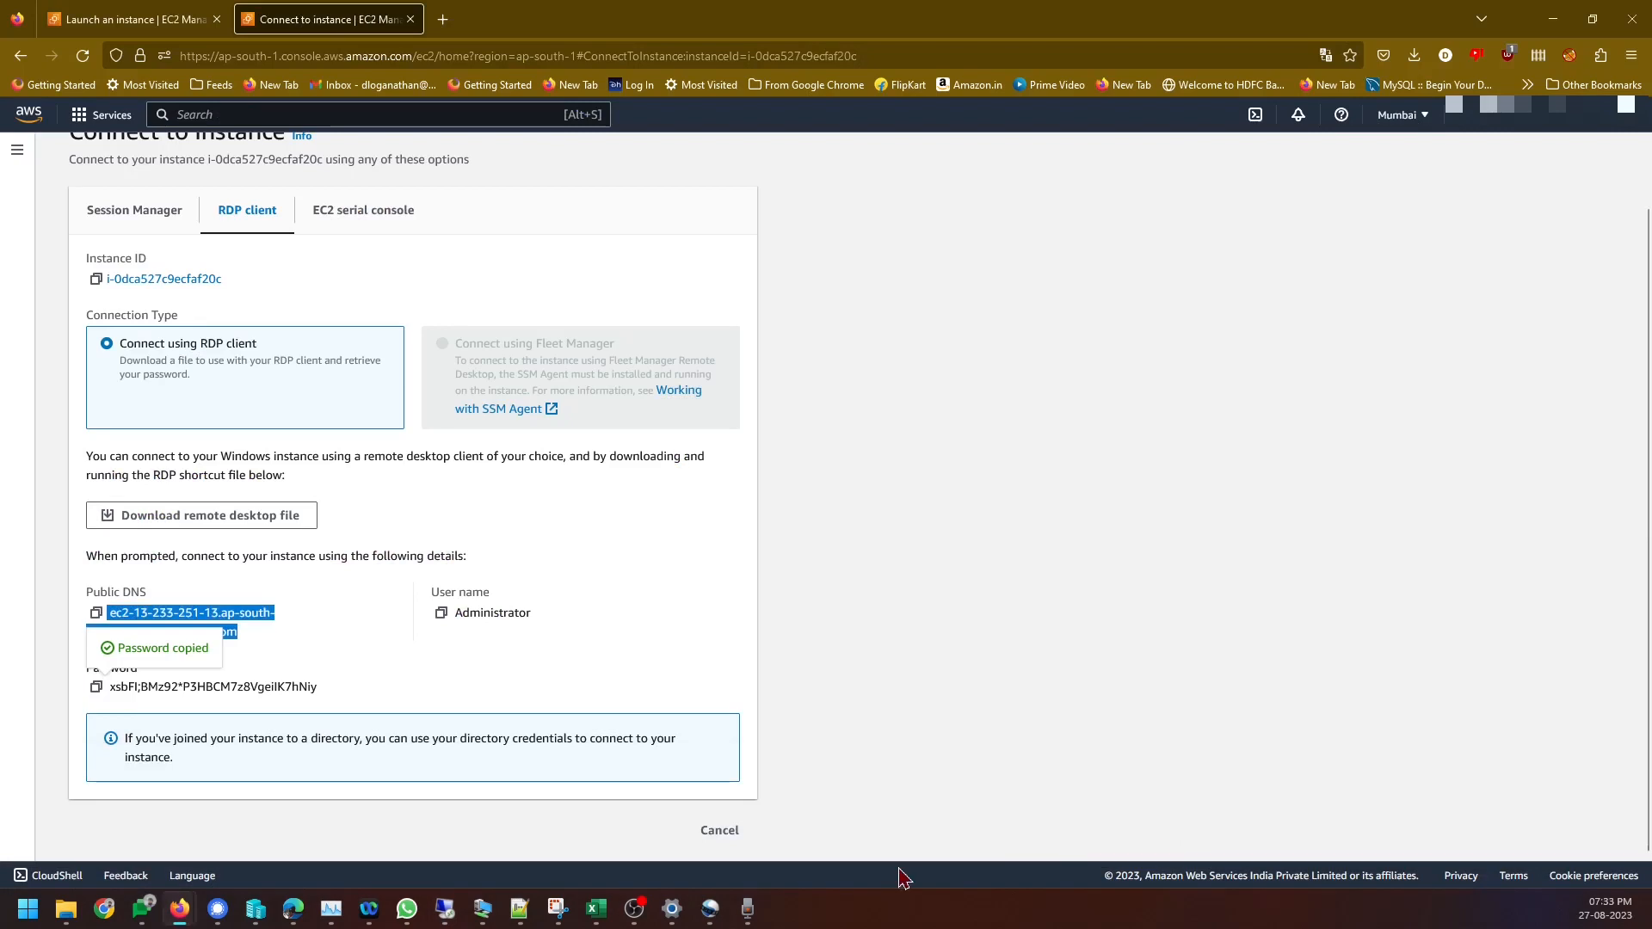
pyautogui.click(97, 614)
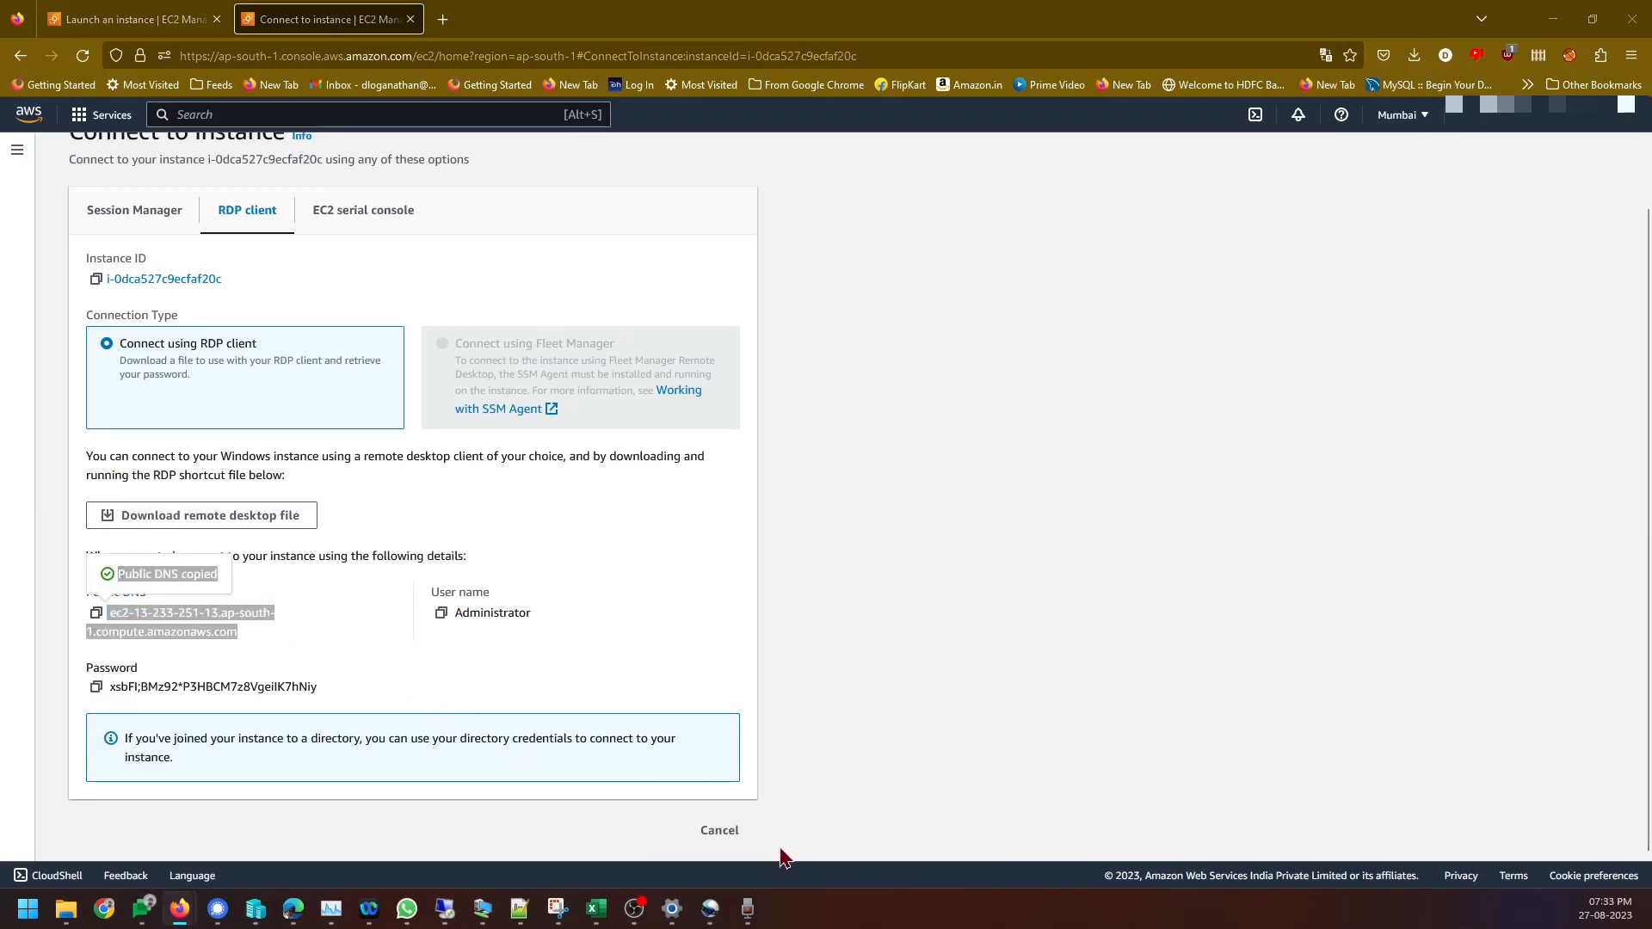
pyautogui.click(824, 480)
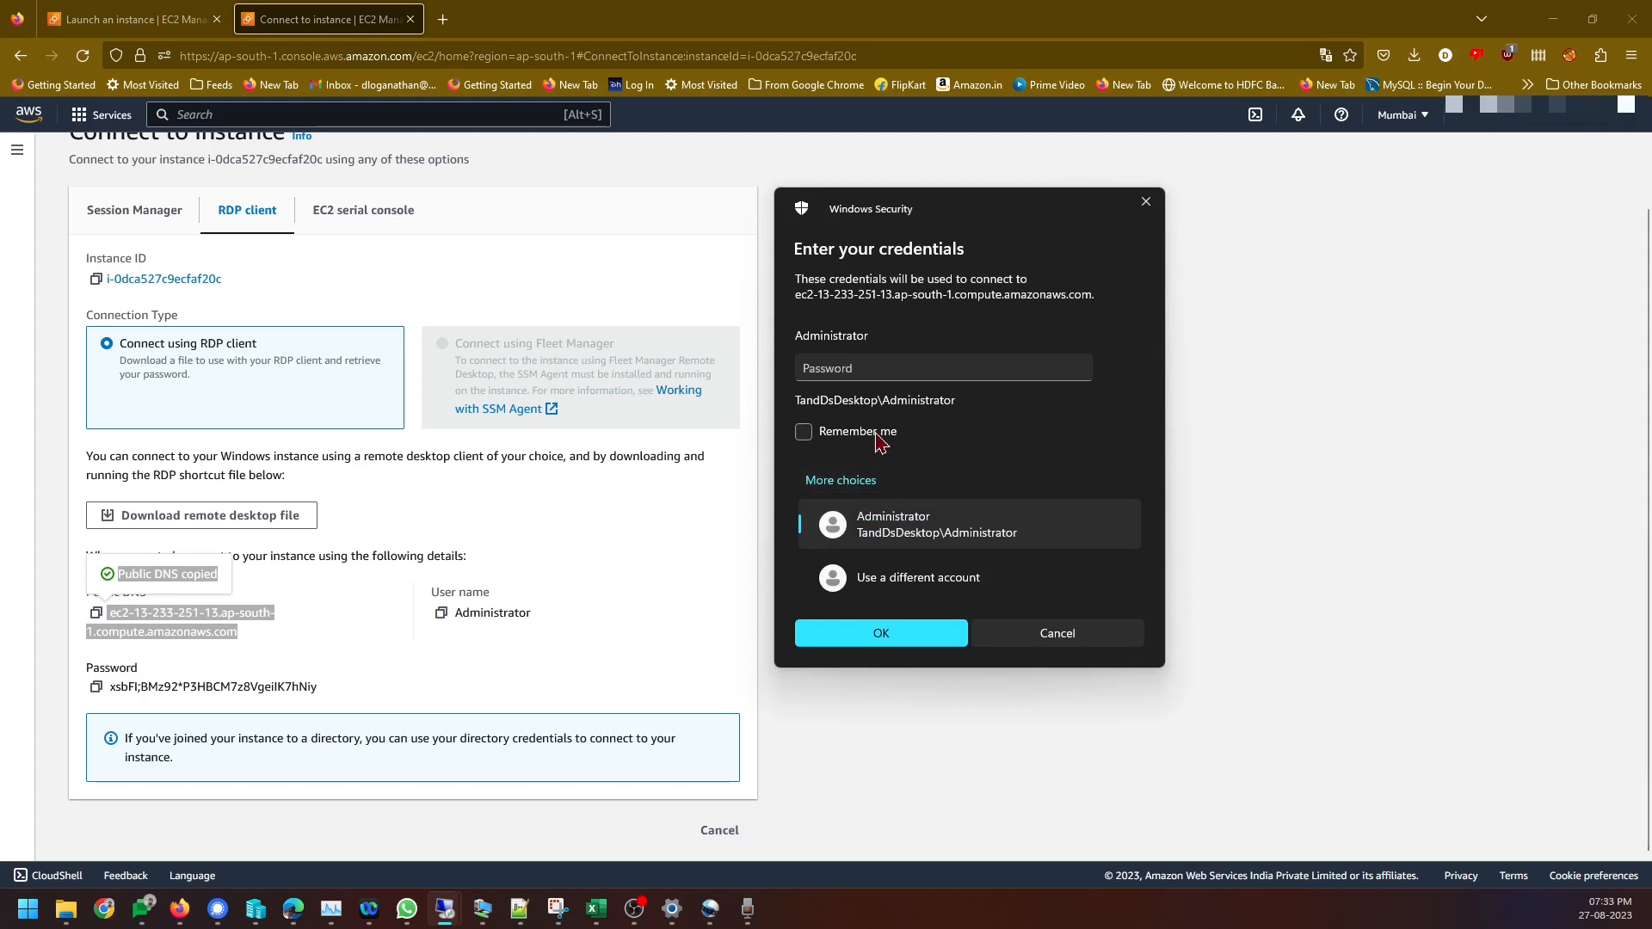
pyautogui.click(913, 568)
pyautogui.hotkey('ctrl', 'v')
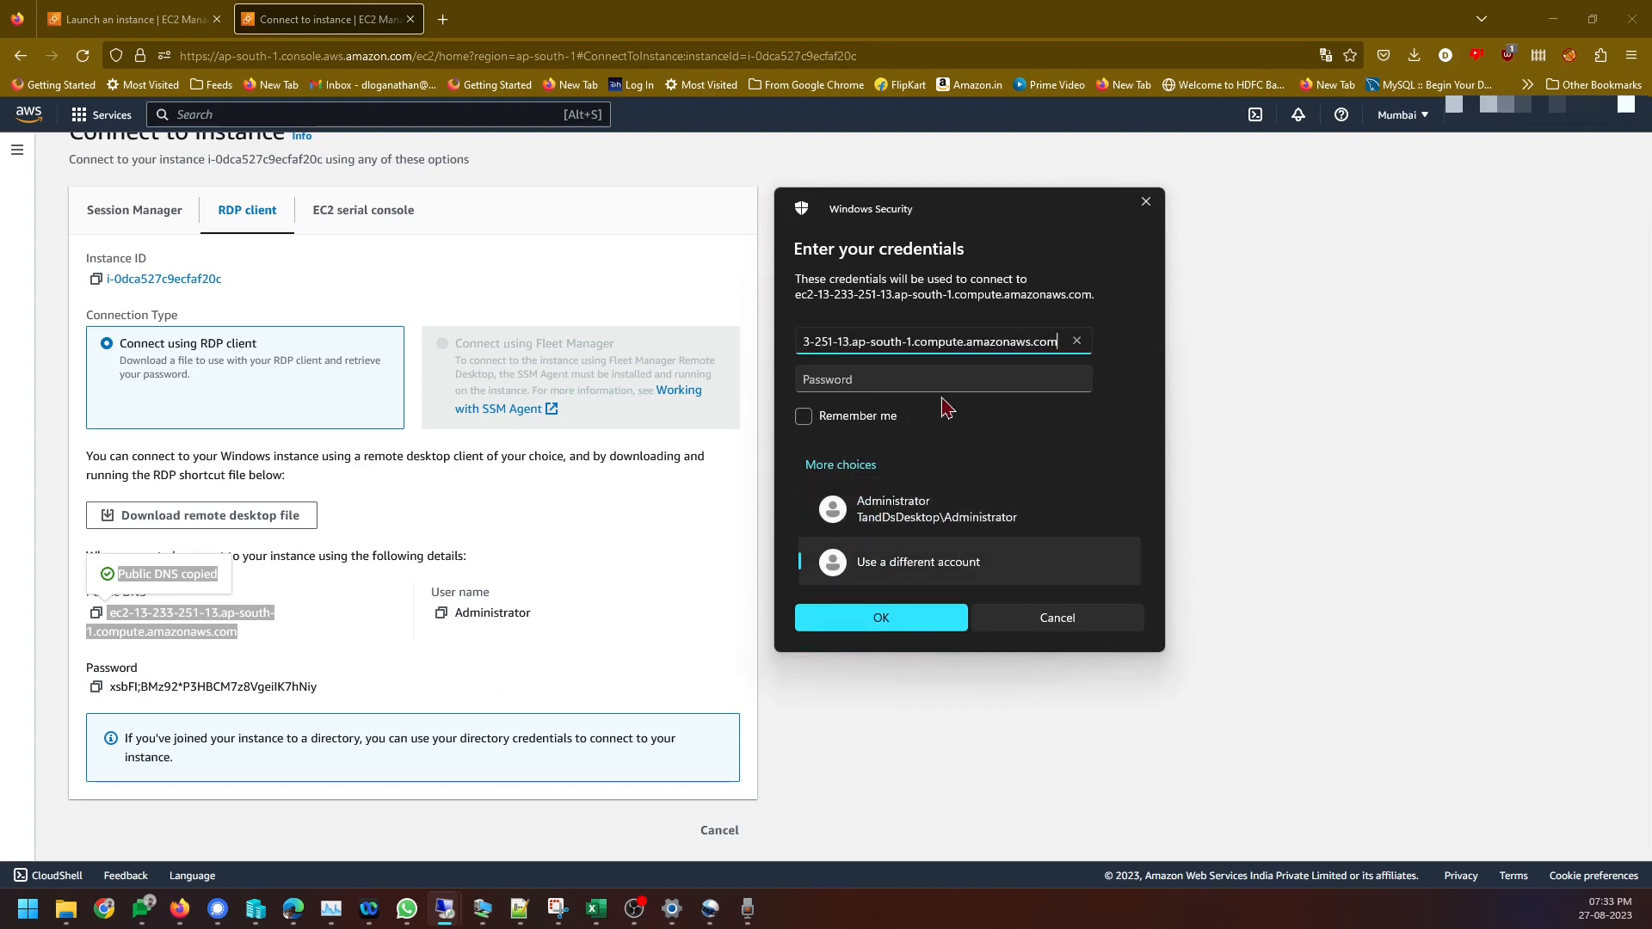
pyautogui.write('\\Administ')
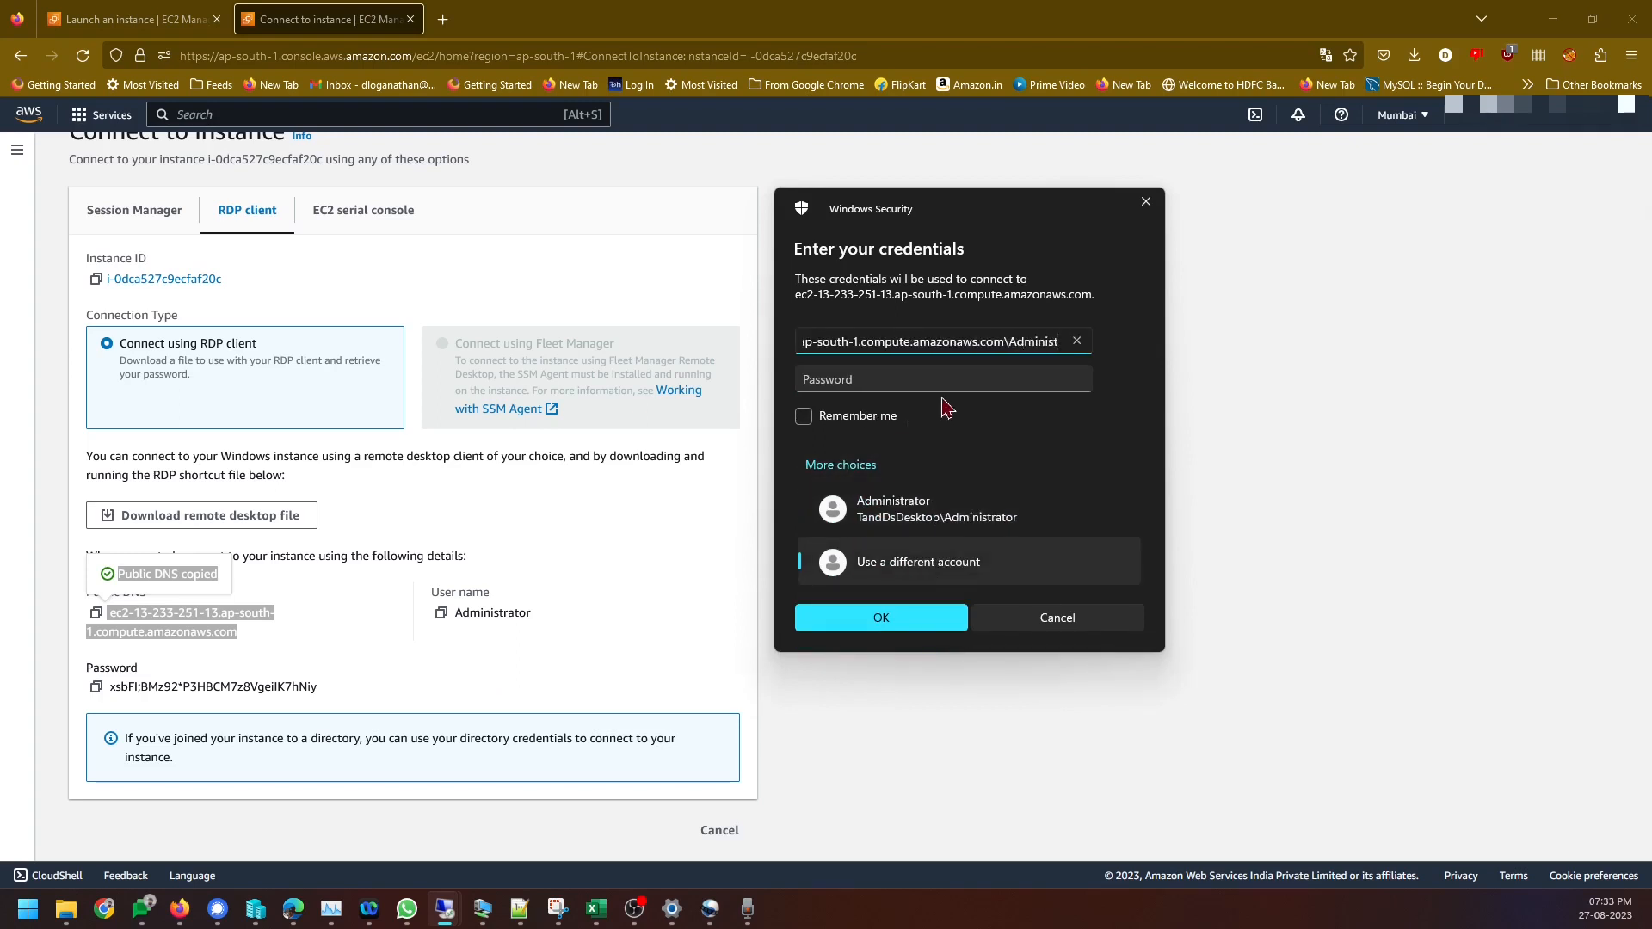
pyautogui.write('rator')
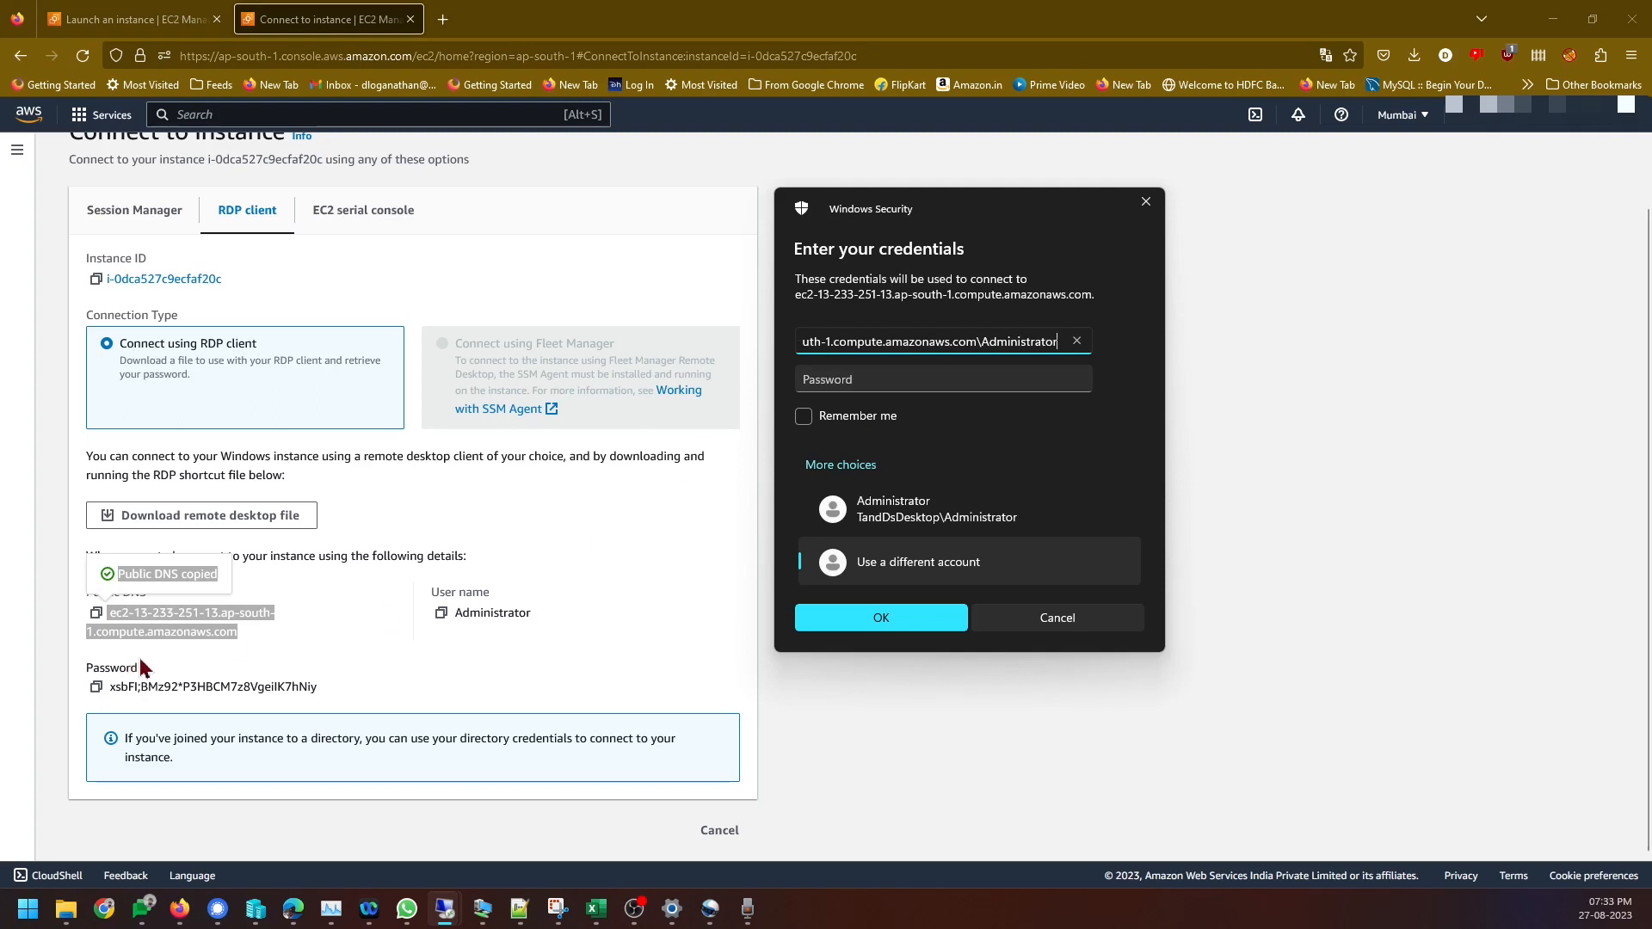
# Copy the decrypted administrator password, paste it as the account password, connect, and maximize the remote desktop session
pyautogui.click(96, 686)
pyautogui.hotkey('alt', 'Tab')
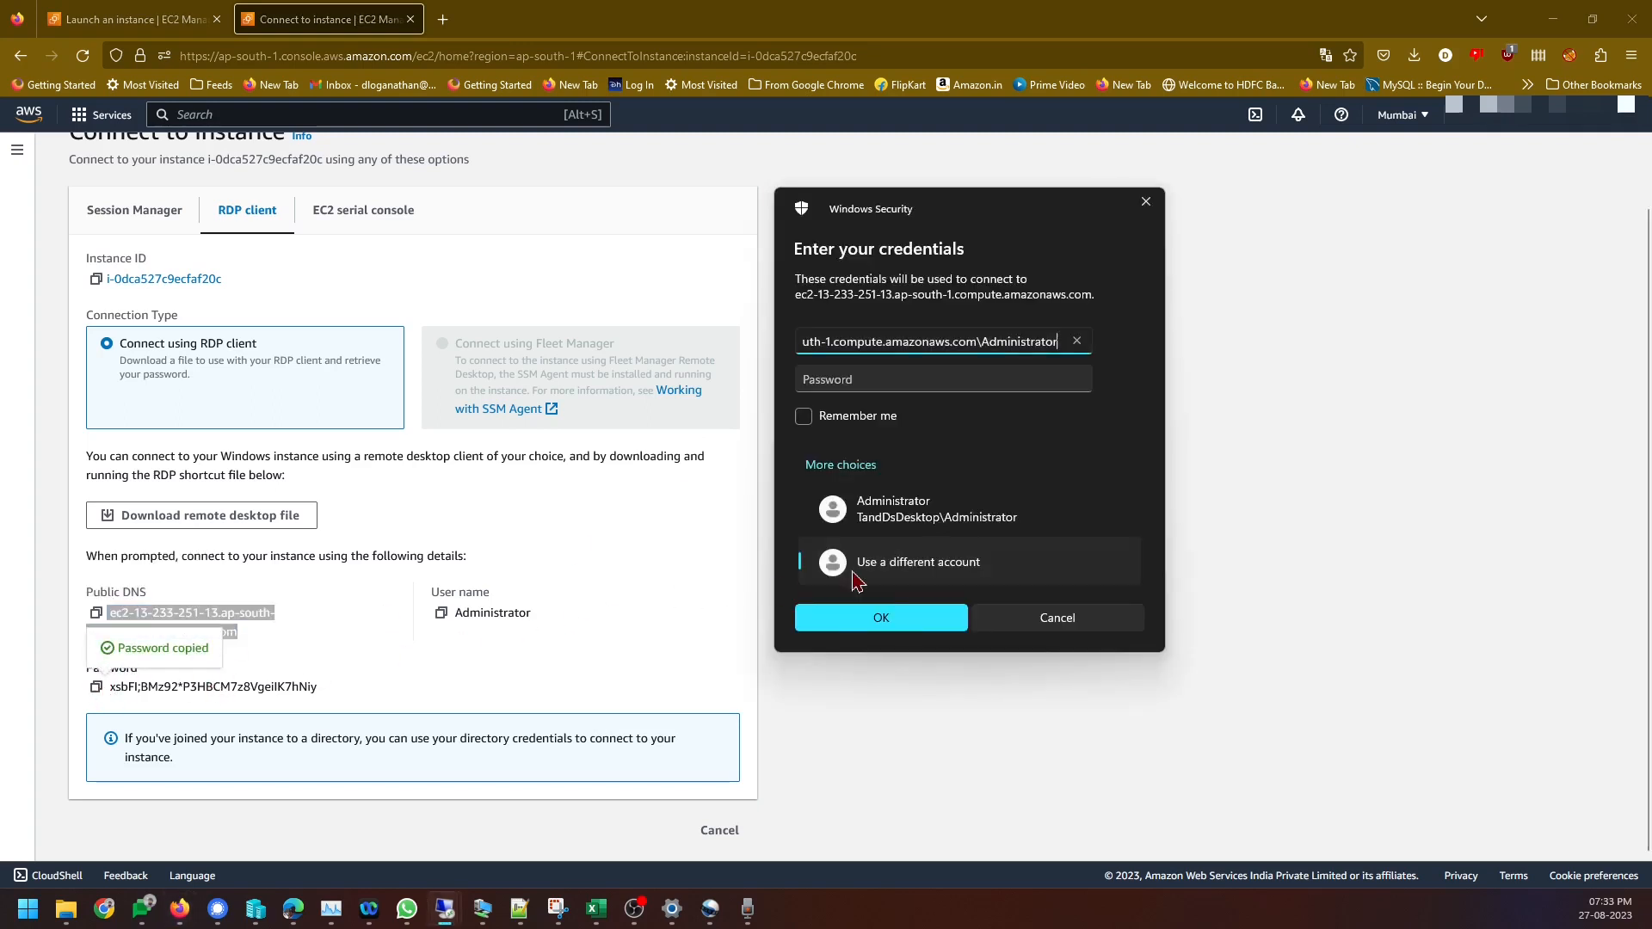
pyautogui.click(867, 377)
pyautogui.hotkey('ctrl', 'v')
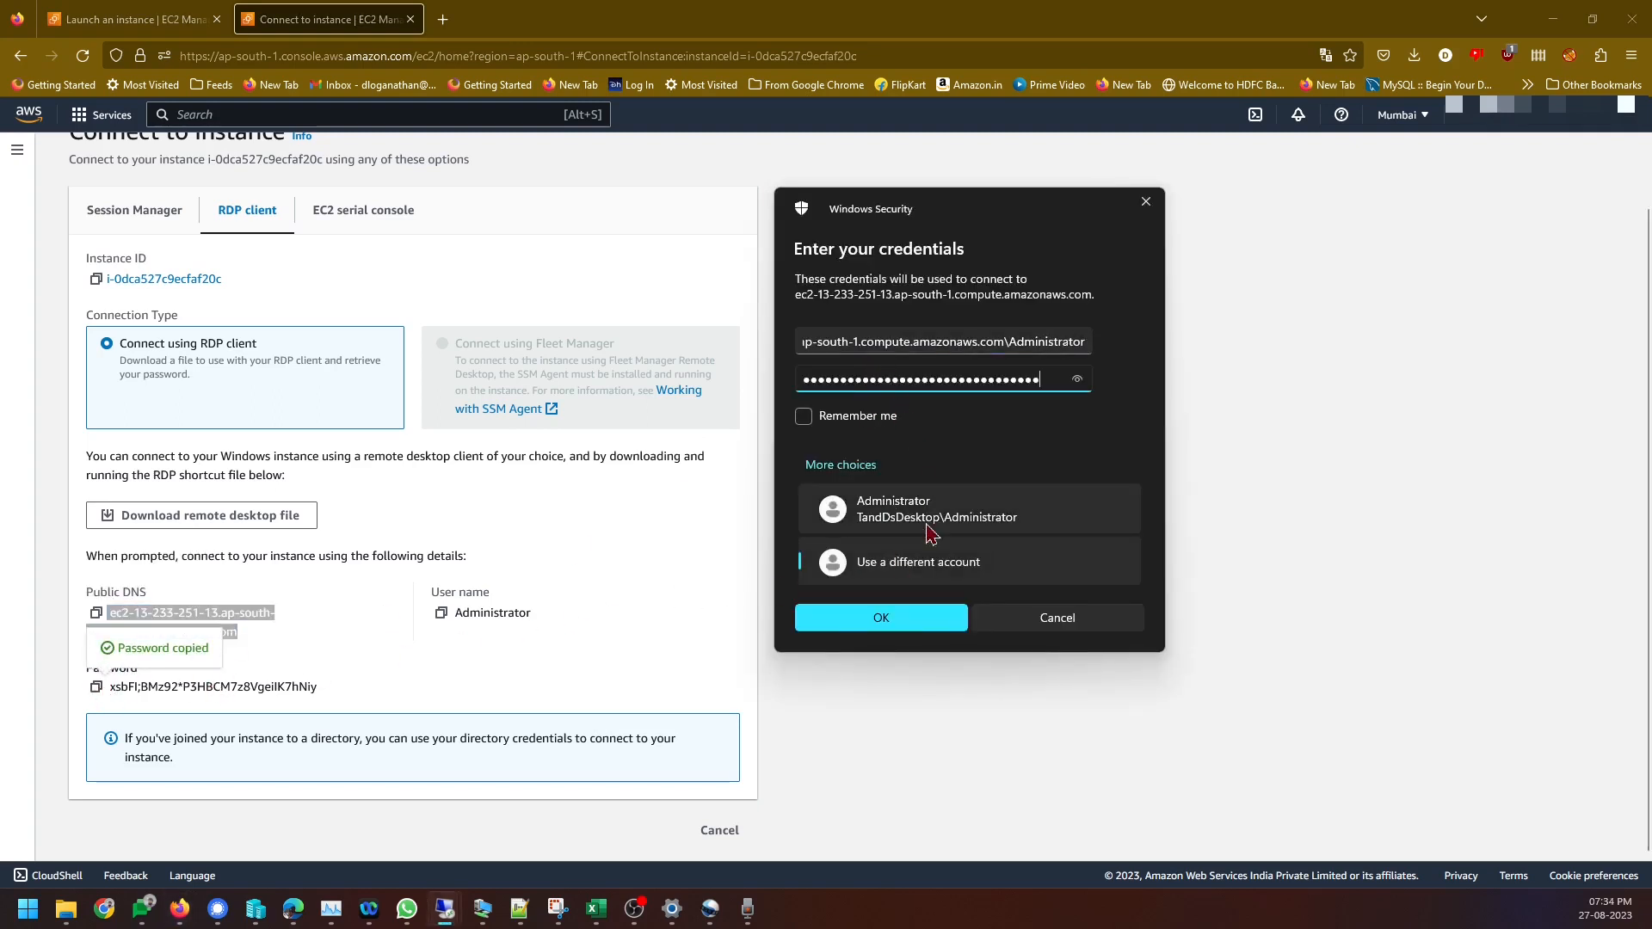
pyautogui.click(911, 624)
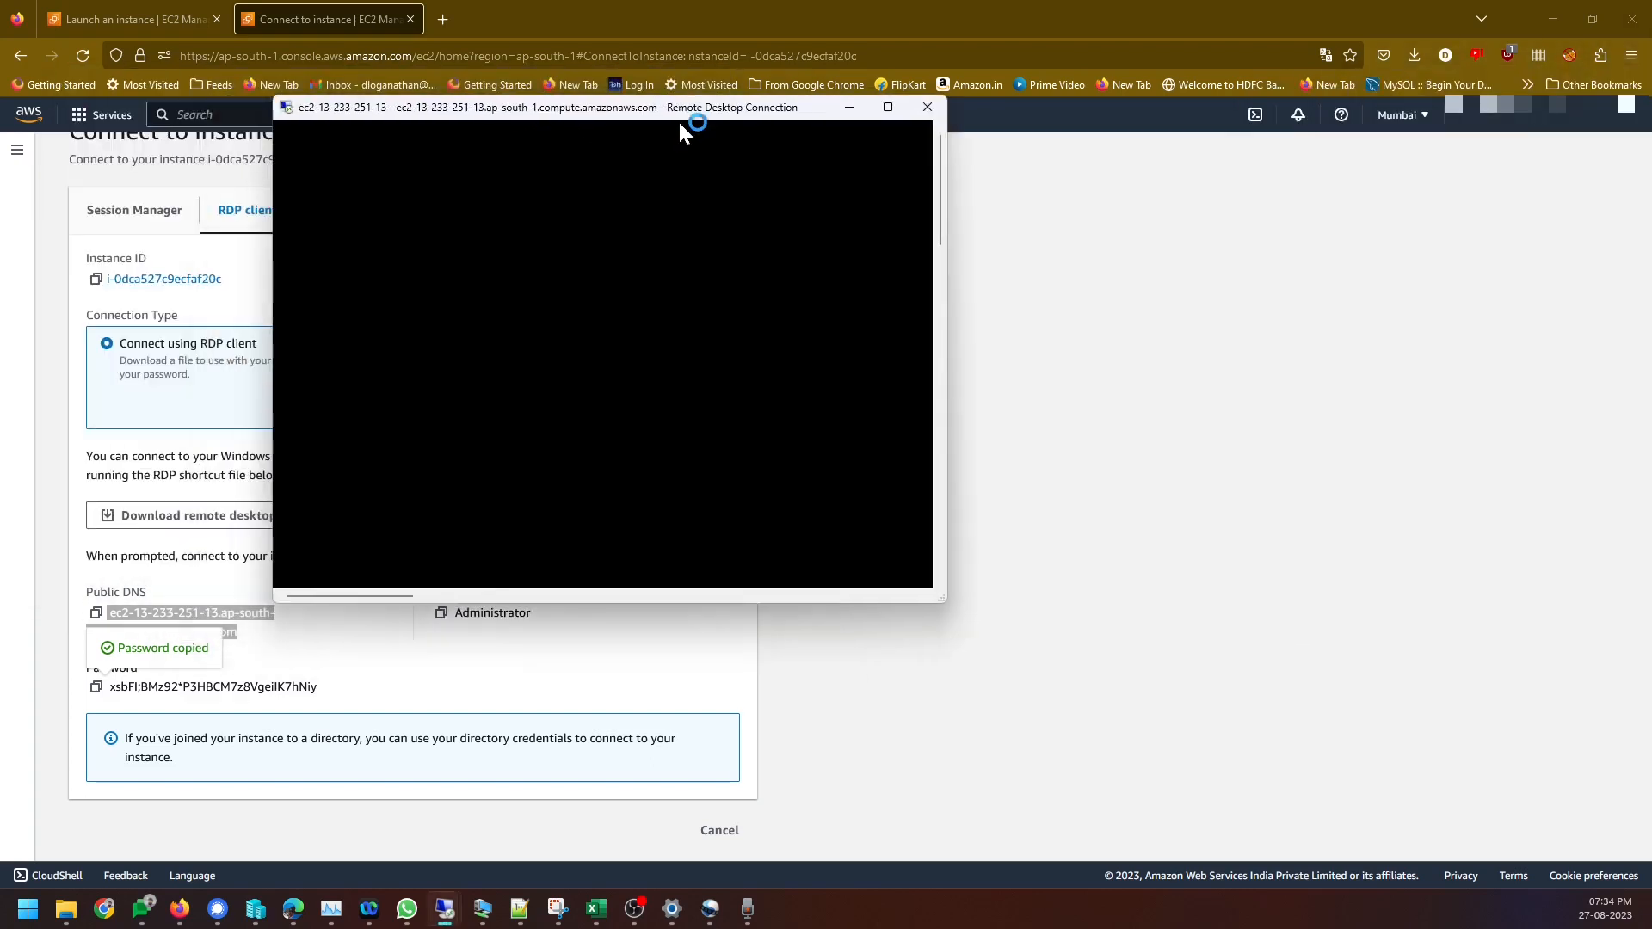
pyautogui.click(891, 108)
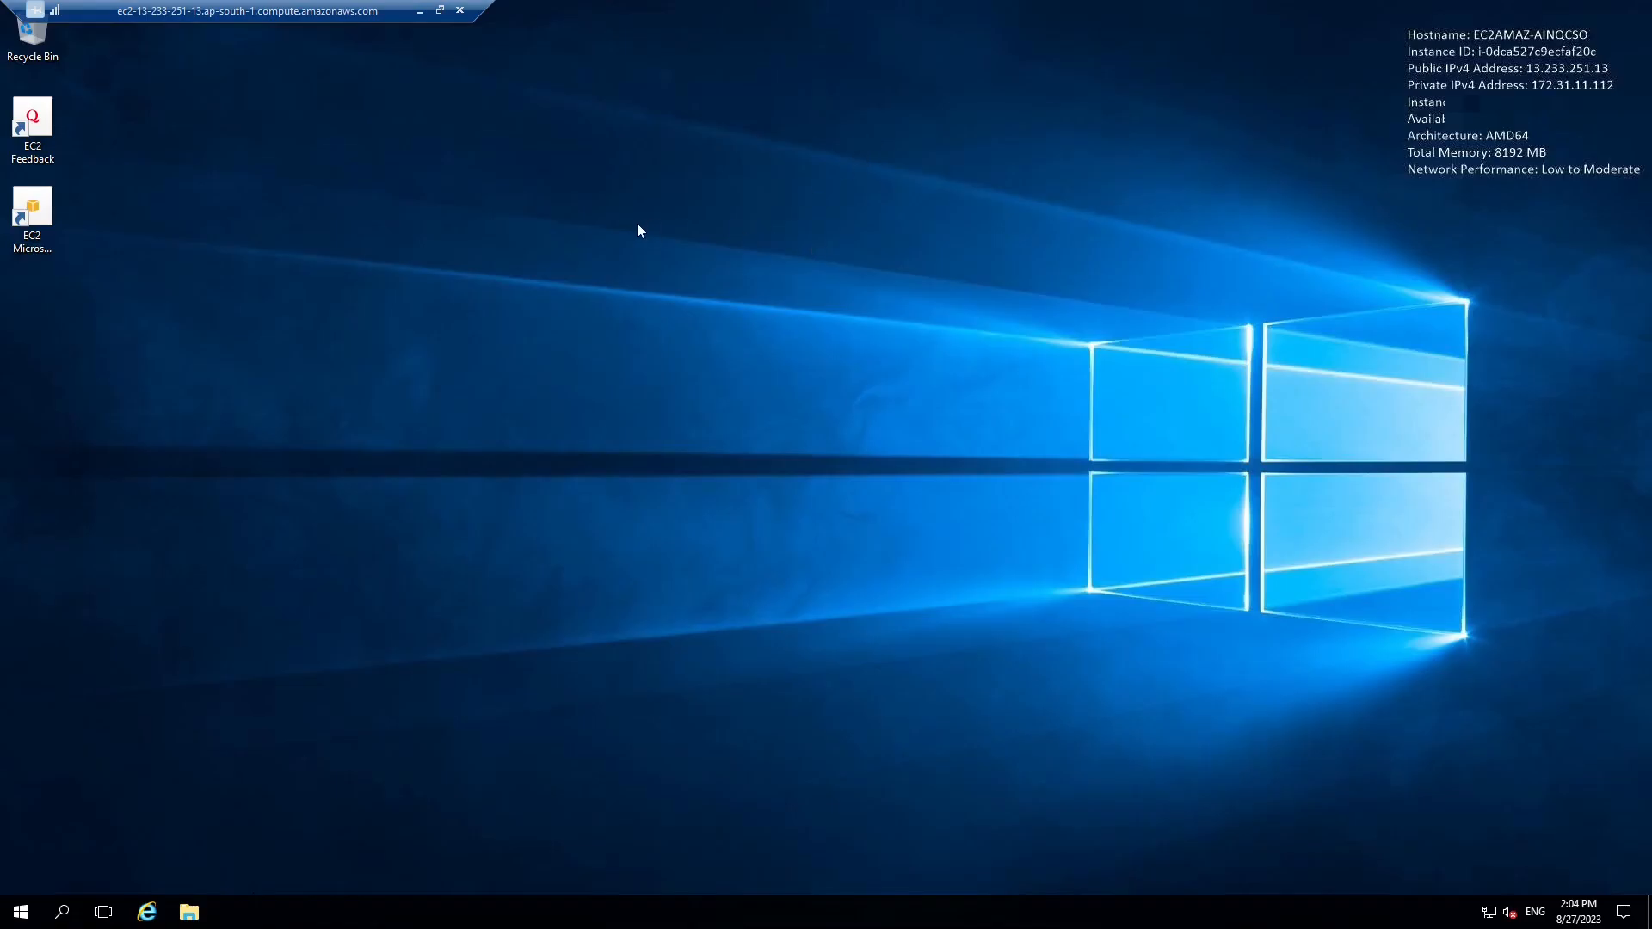
# Open File Explorer on the remote server and go to the Downloads folder
pyautogui.click(189, 911)
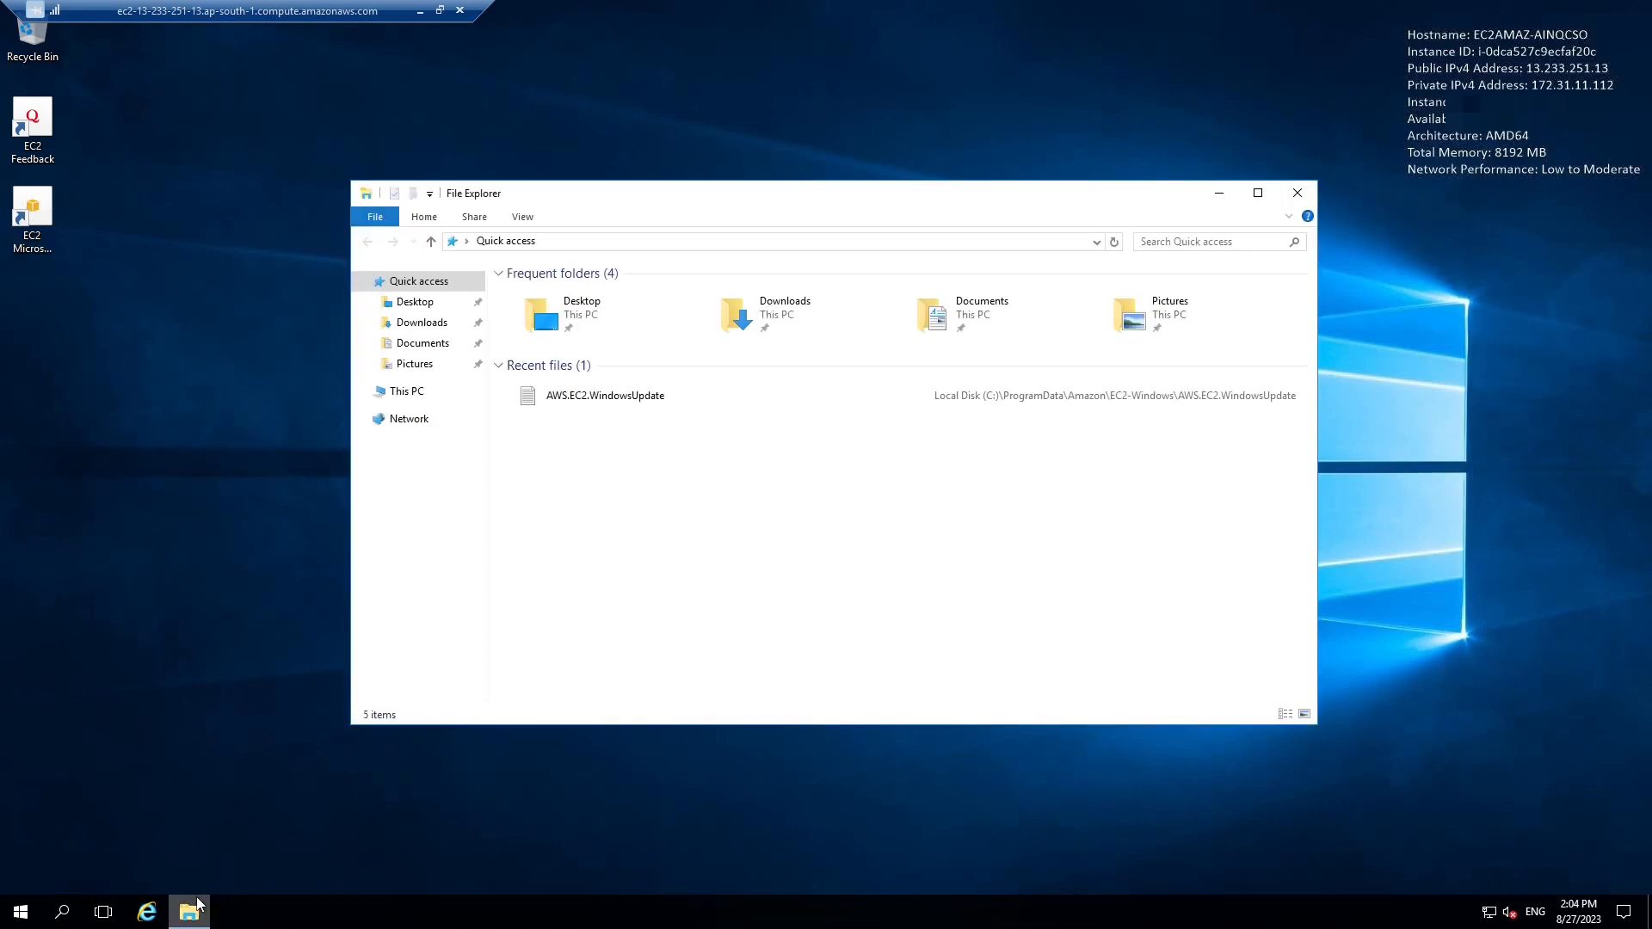
pyautogui.click(430, 811)
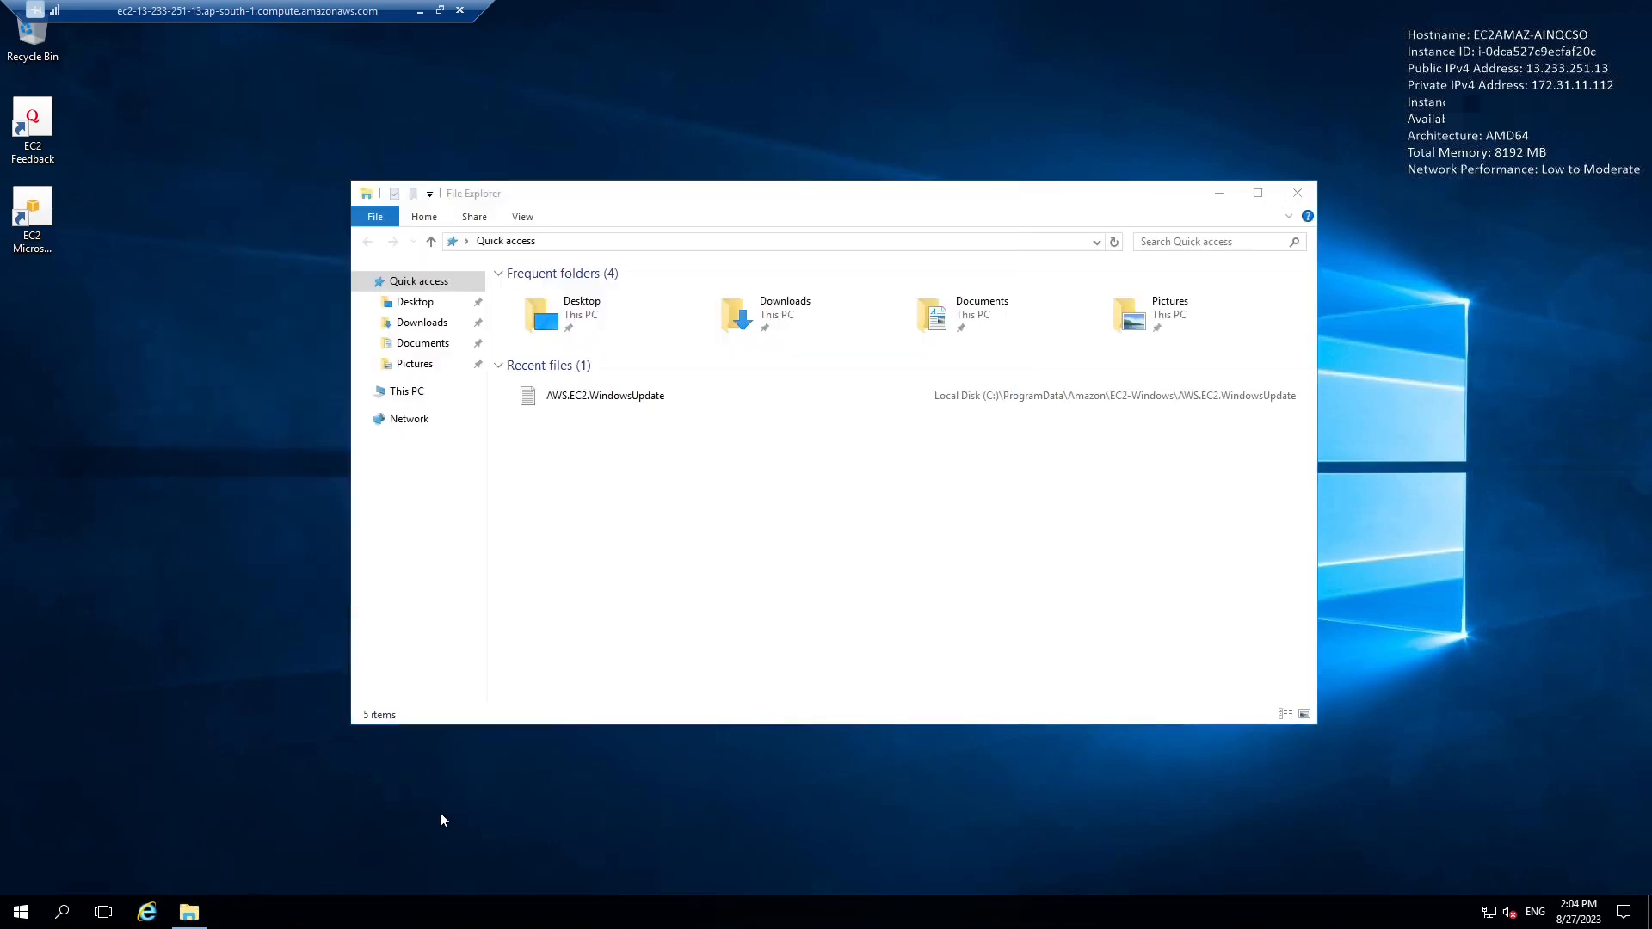
pyautogui.click(420, 325)
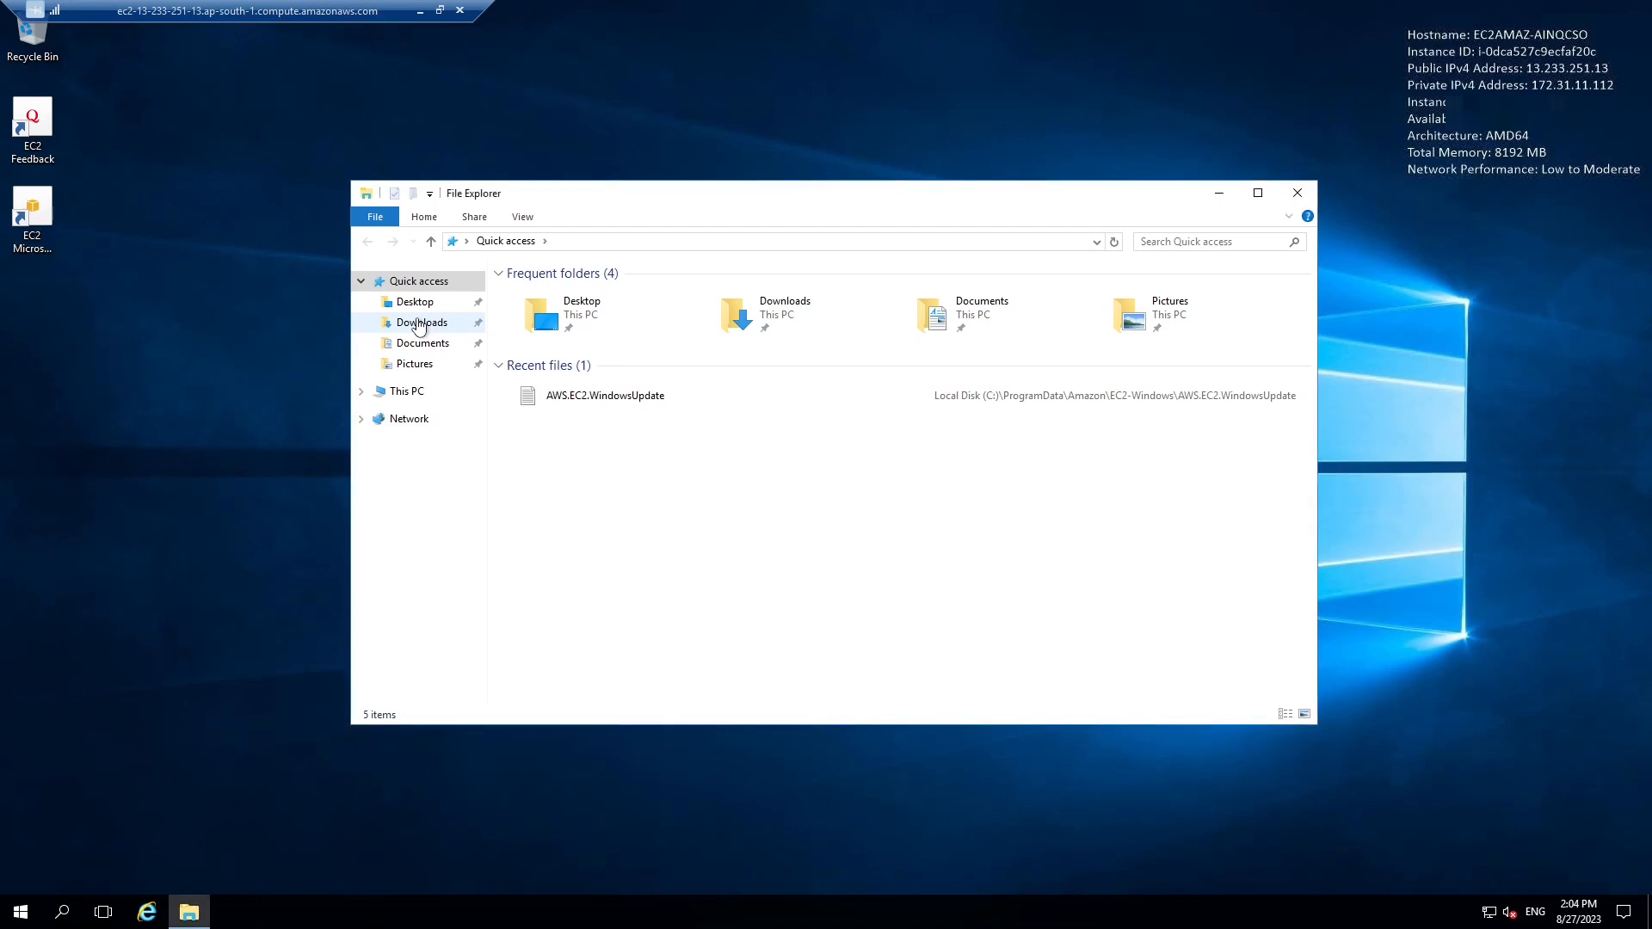
pyautogui.click(420, 325)
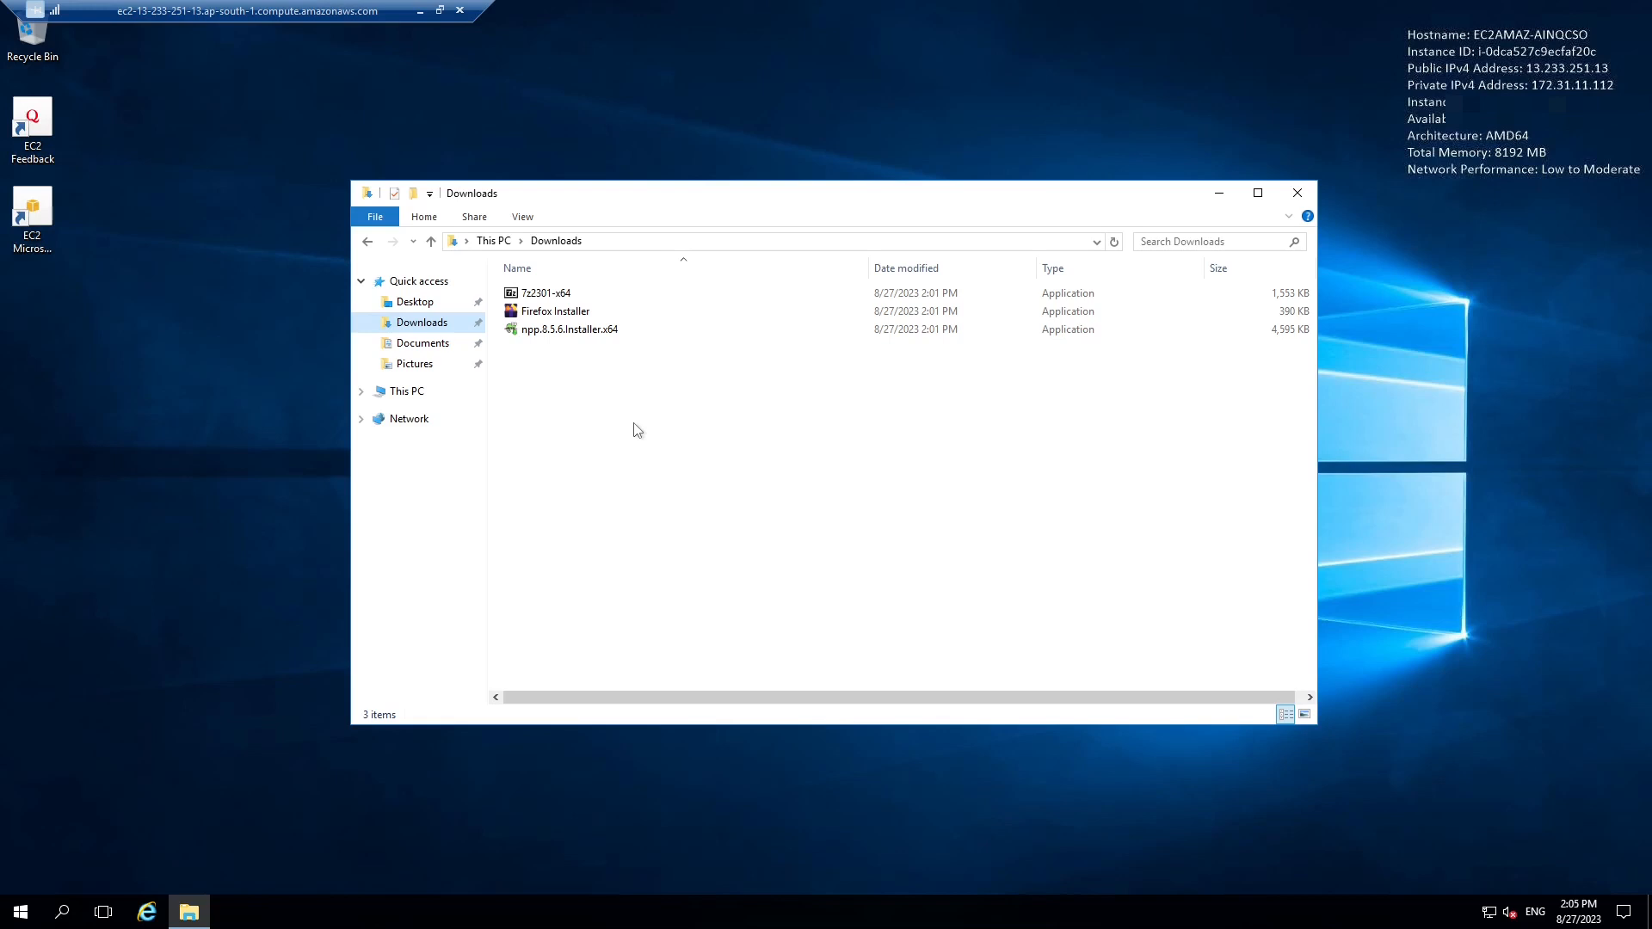
# Run npp.8.5.6.Installer.x64 and install Notepad++ with the default options, launching it at the end
pyautogui.doubleClick(580, 334)
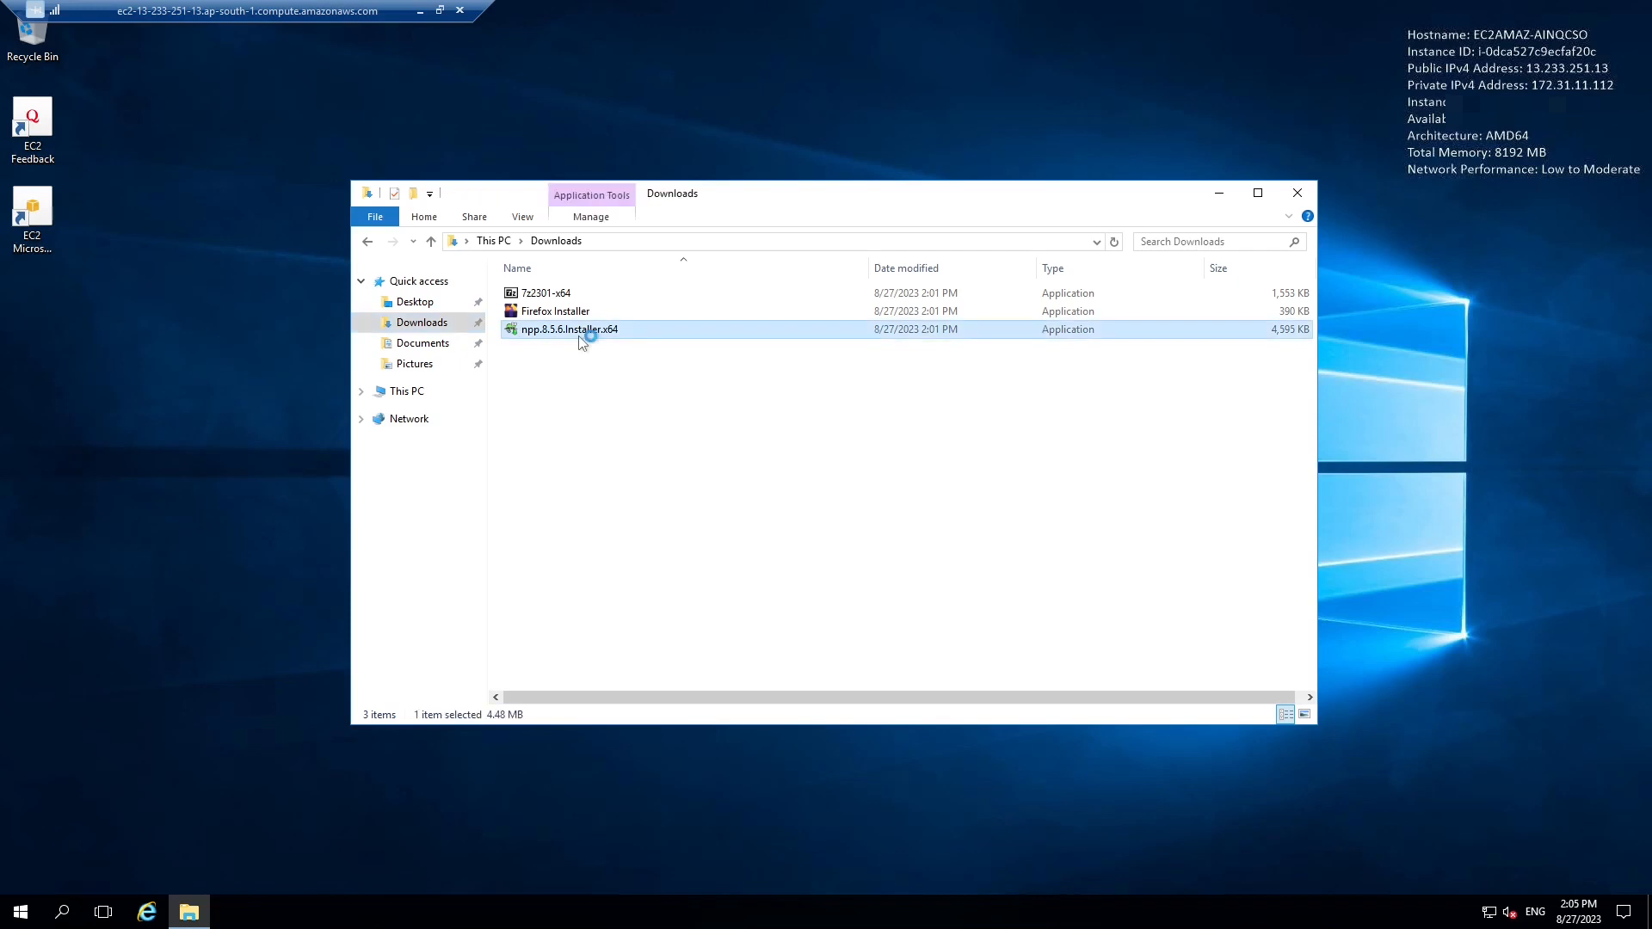
pyautogui.click(835, 495)
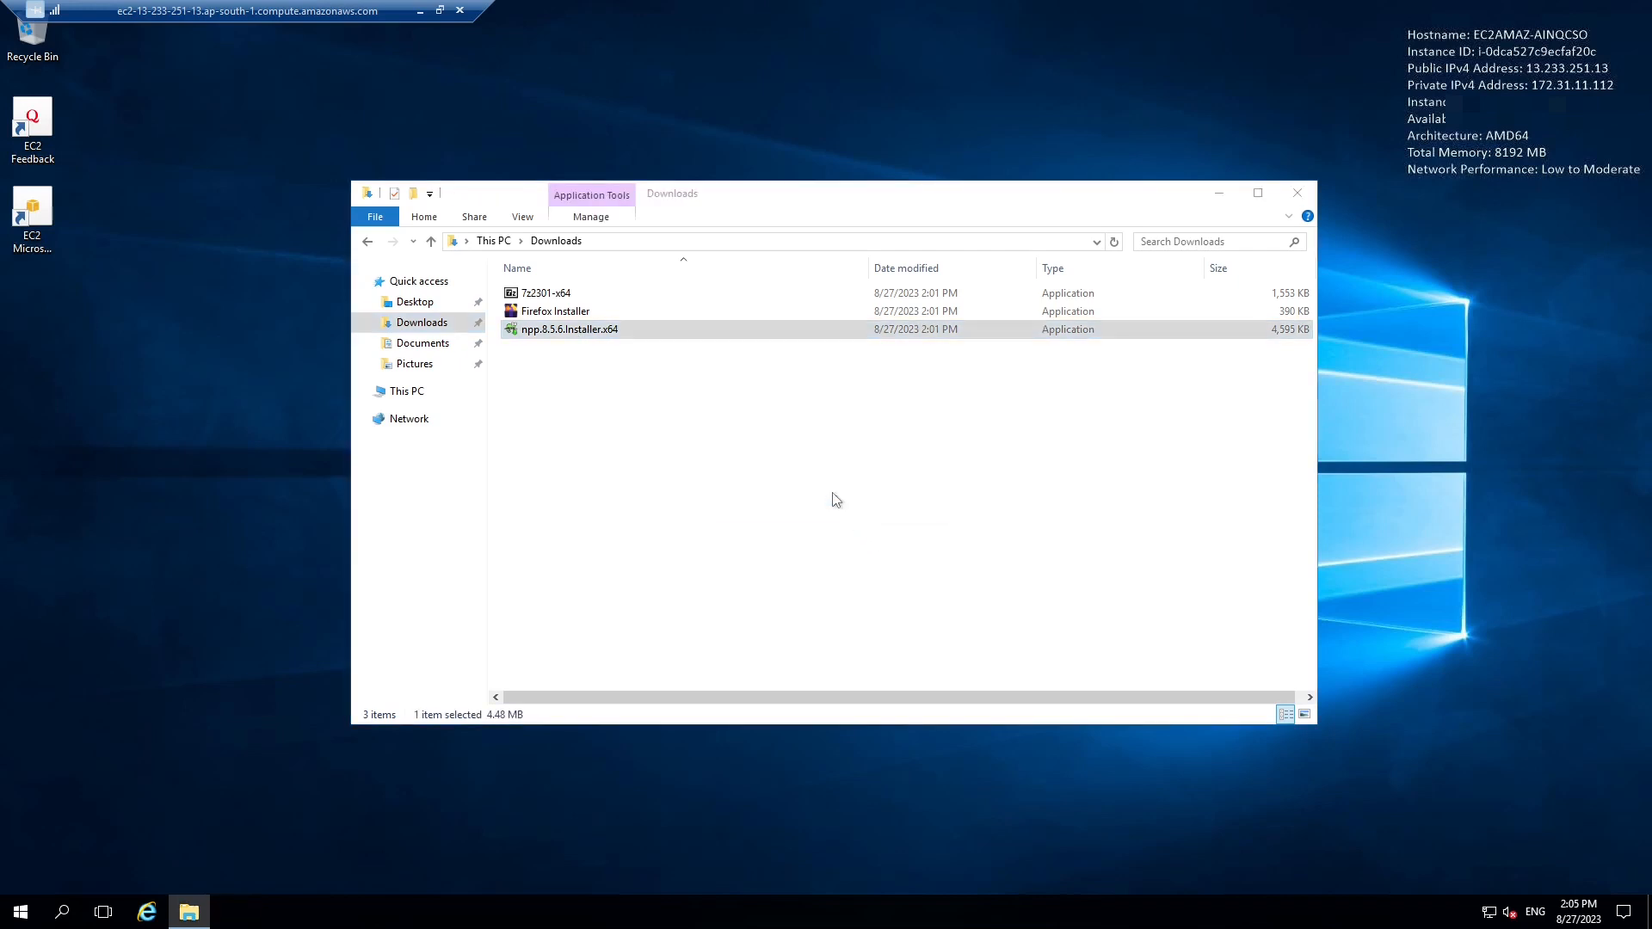
pyautogui.click(924, 591)
pyautogui.click(922, 592)
pyautogui.click(922, 591)
pyautogui.click(923, 592)
pyautogui.click(922, 592)
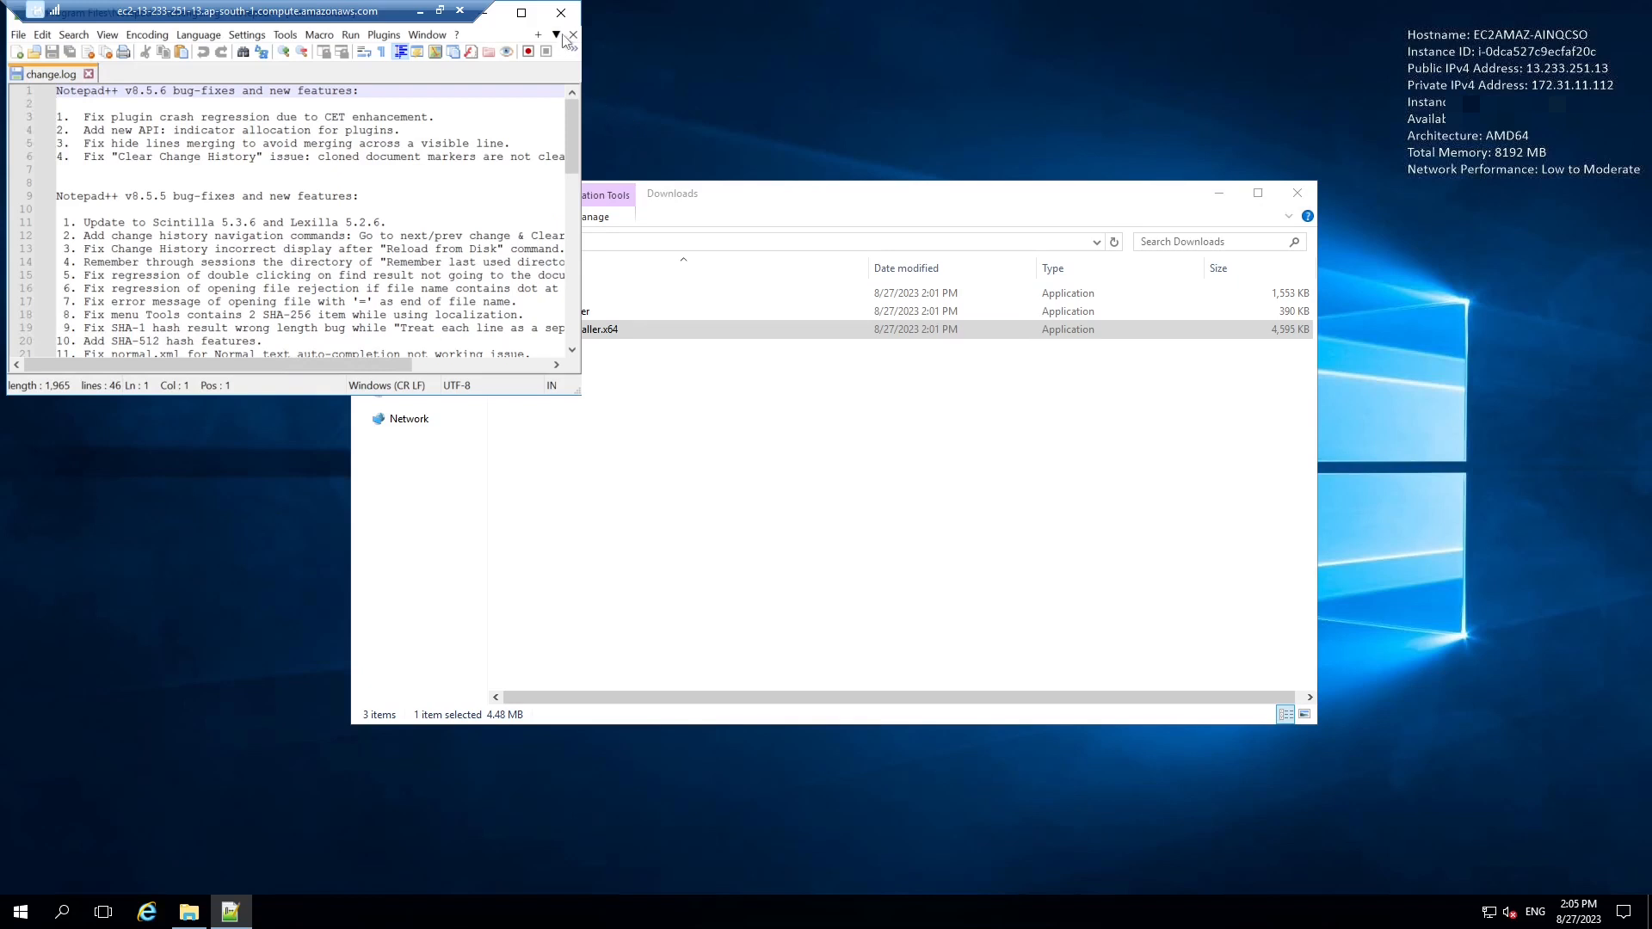
# Return to the Downloads folder, install Firefox from Firefox Installer, and close its welcome page
pyautogui.click(711, 442)
pyautogui.doubleClick(584, 315)
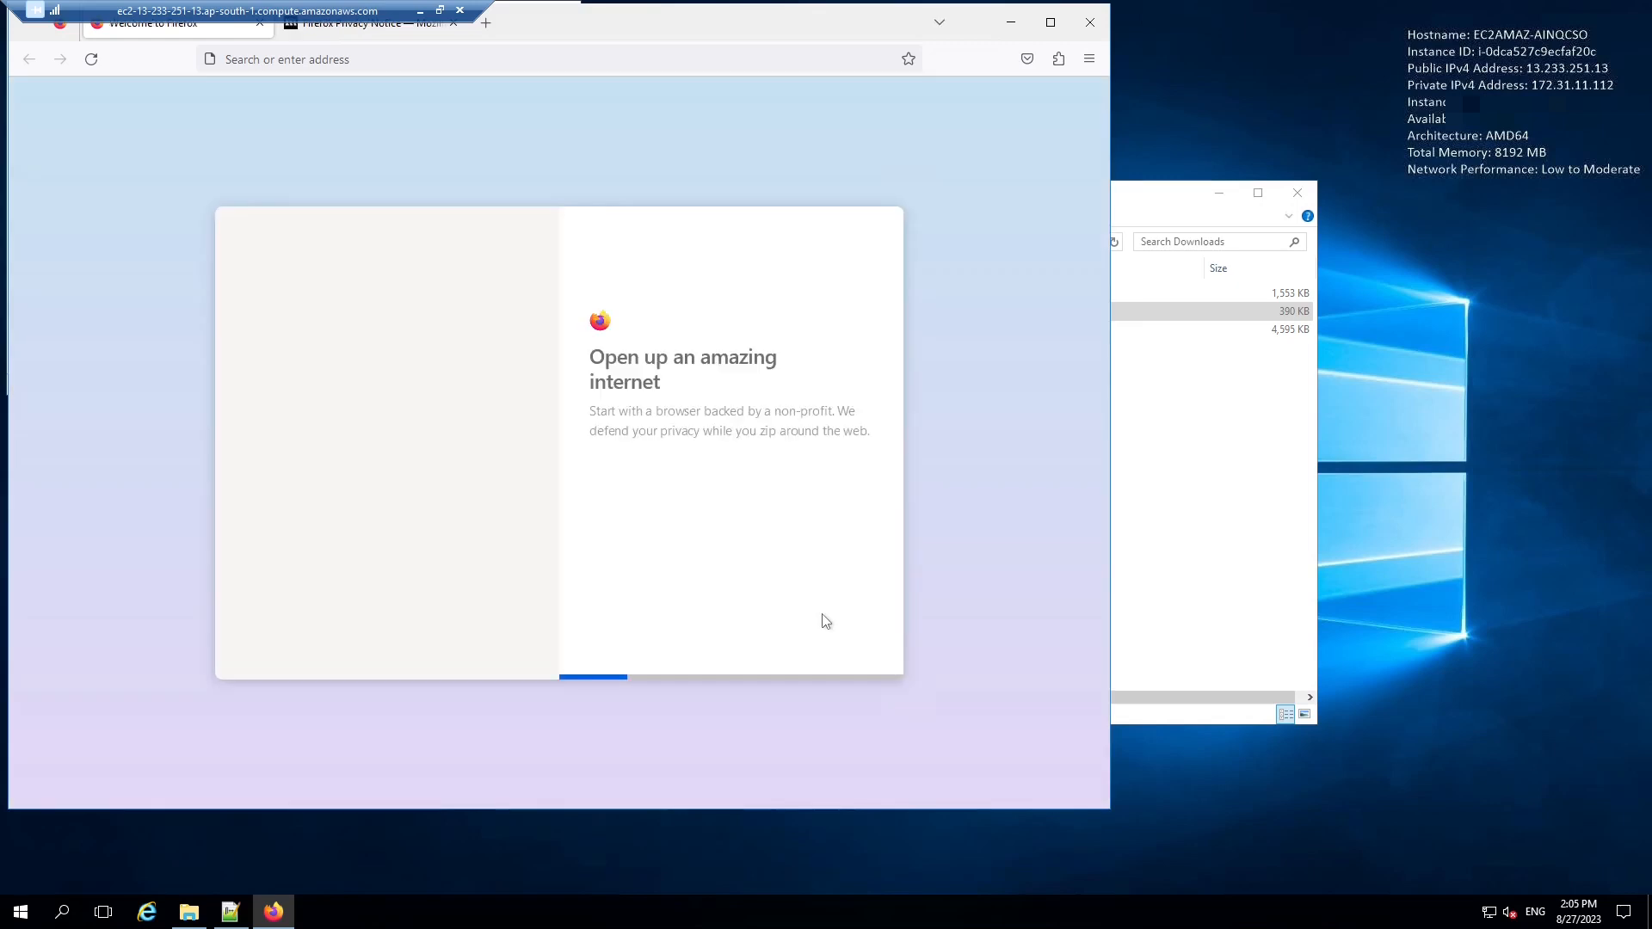
pyautogui.click(259, 26)
# Run 7z2301-x64 from the Downloads folder and install 7-Zip 23.01 to C:\Program Files\7-Zip\
pyautogui.click(1154, 526)
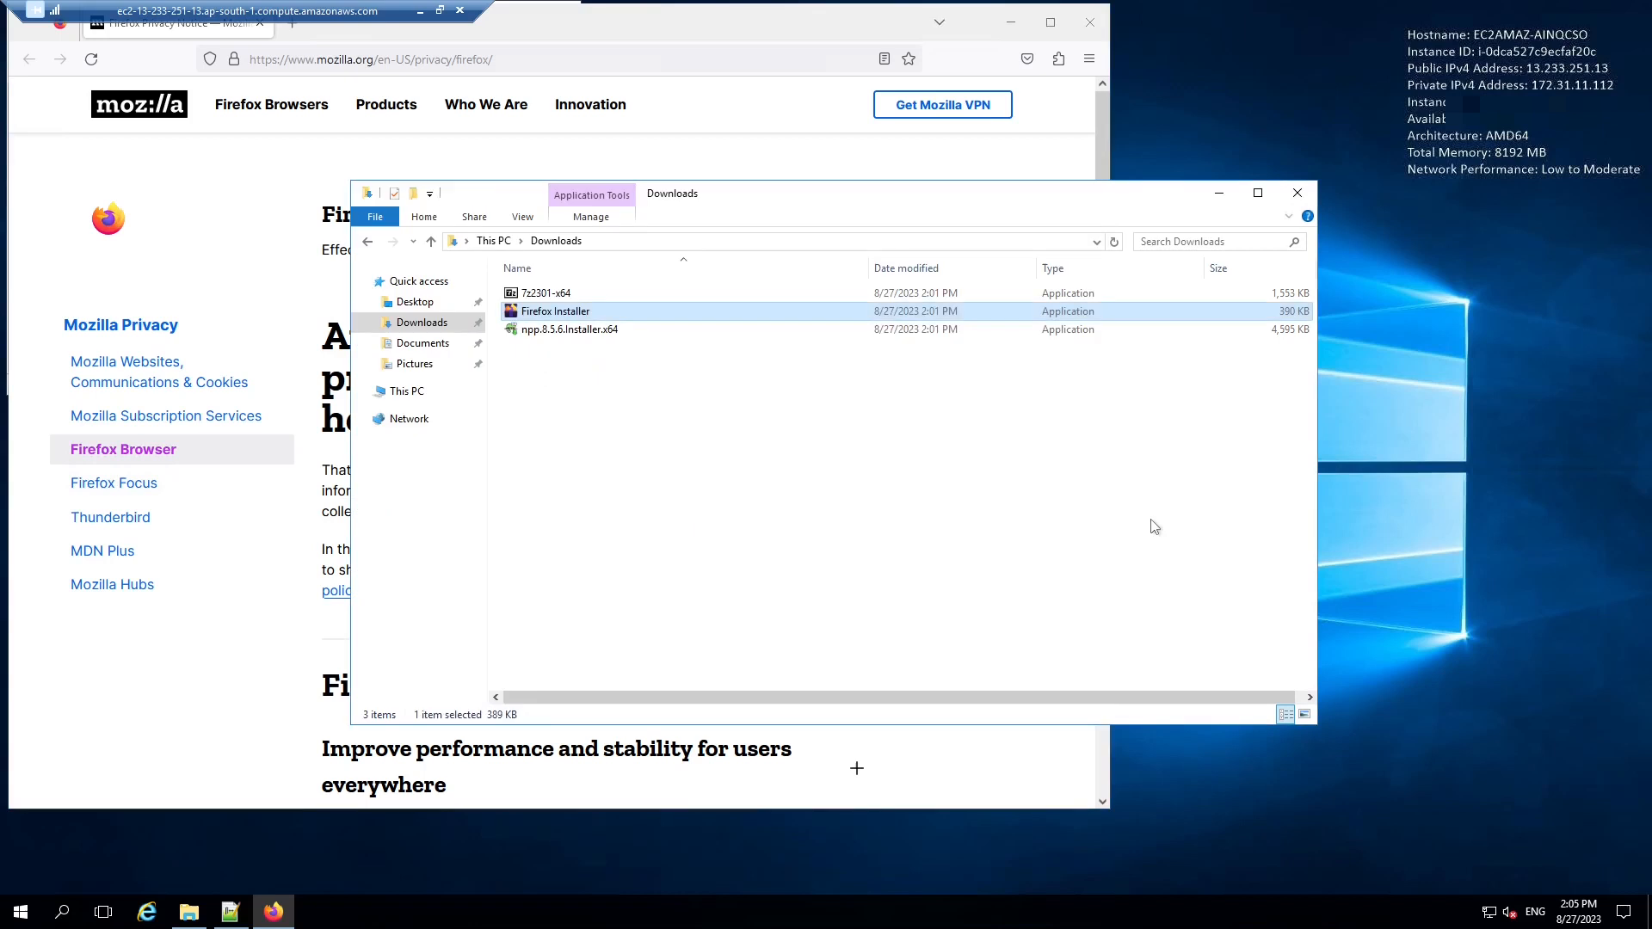
pyautogui.doubleClick(526, 293)
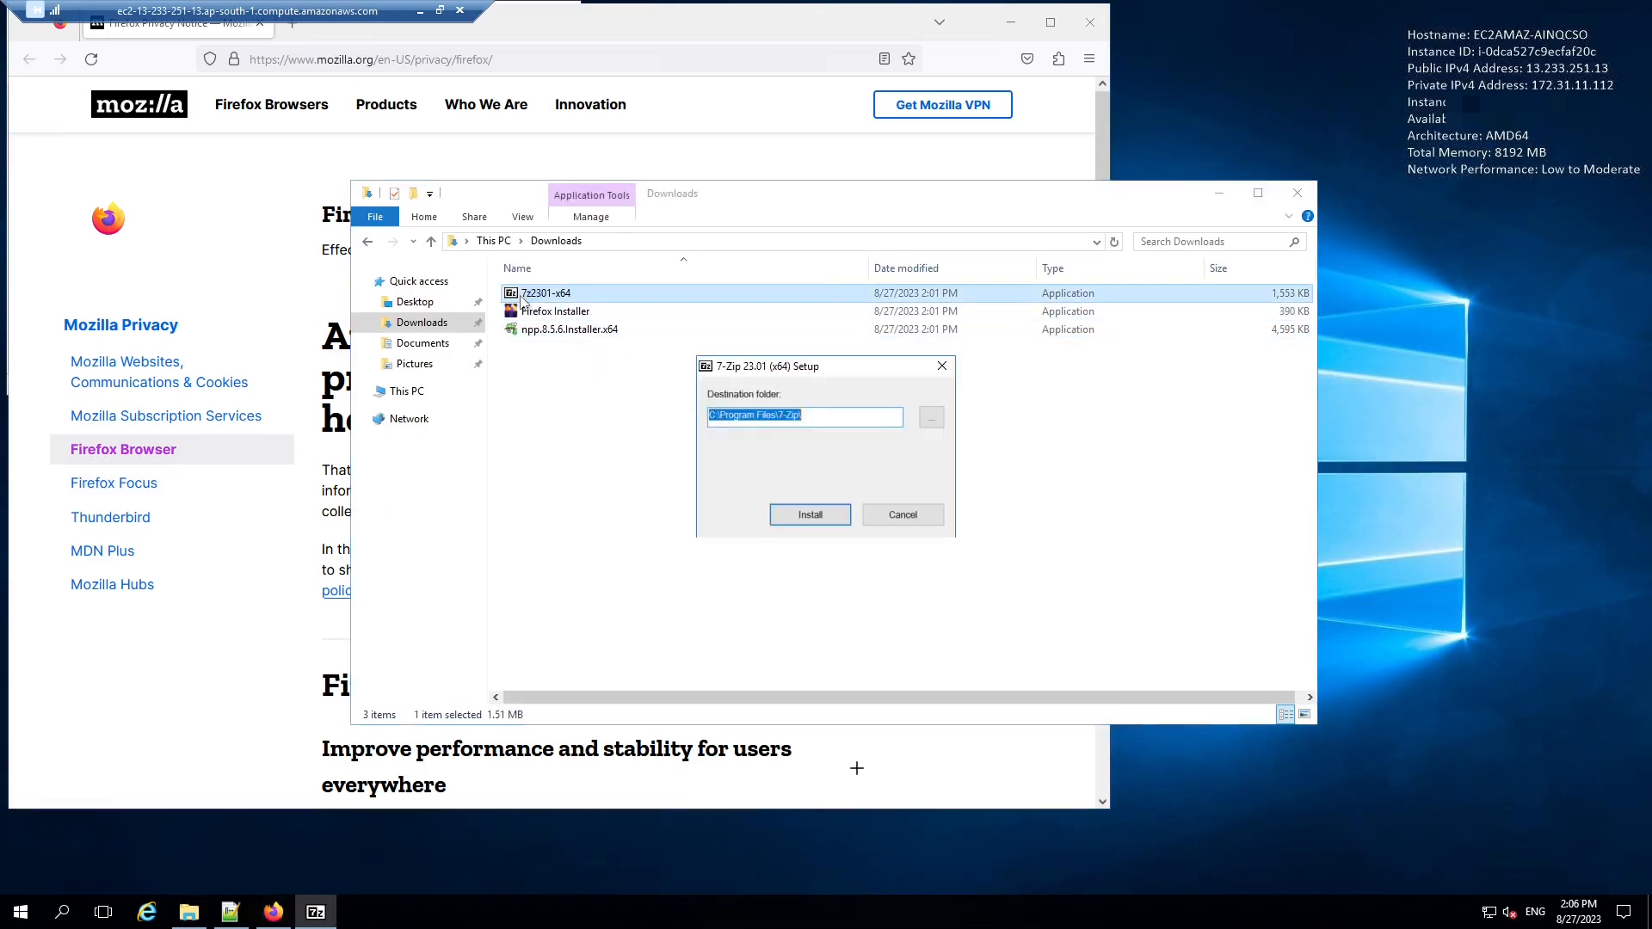
pyautogui.click(811, 516)
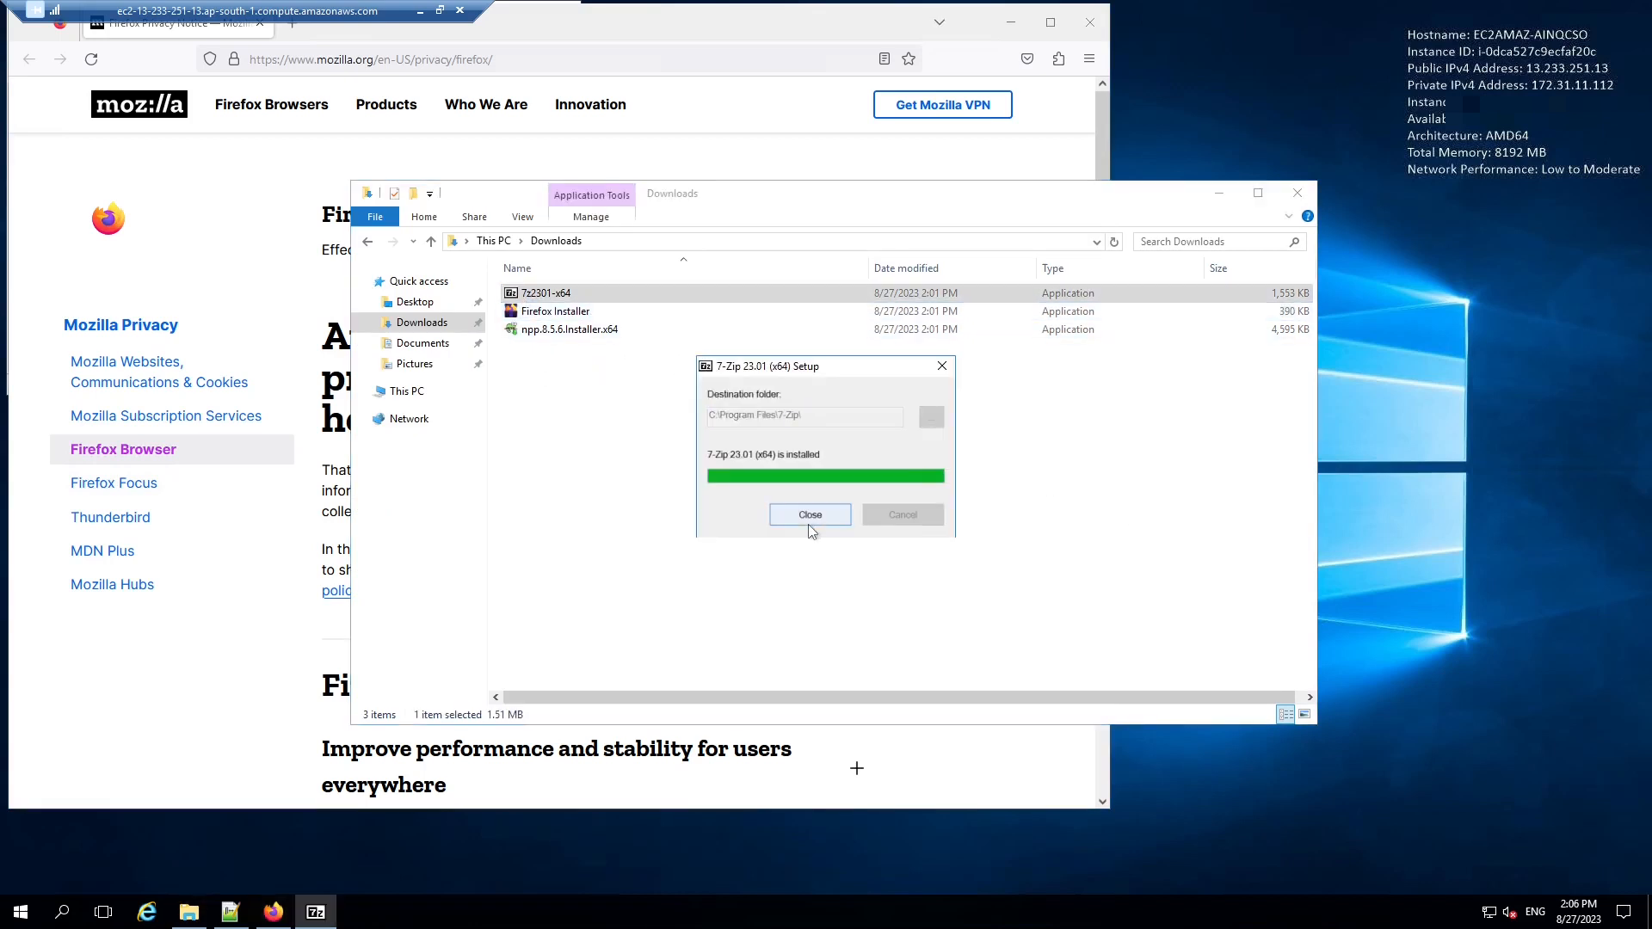
pyautogui.click(809, 520)
pyautogui.click(570, 436)
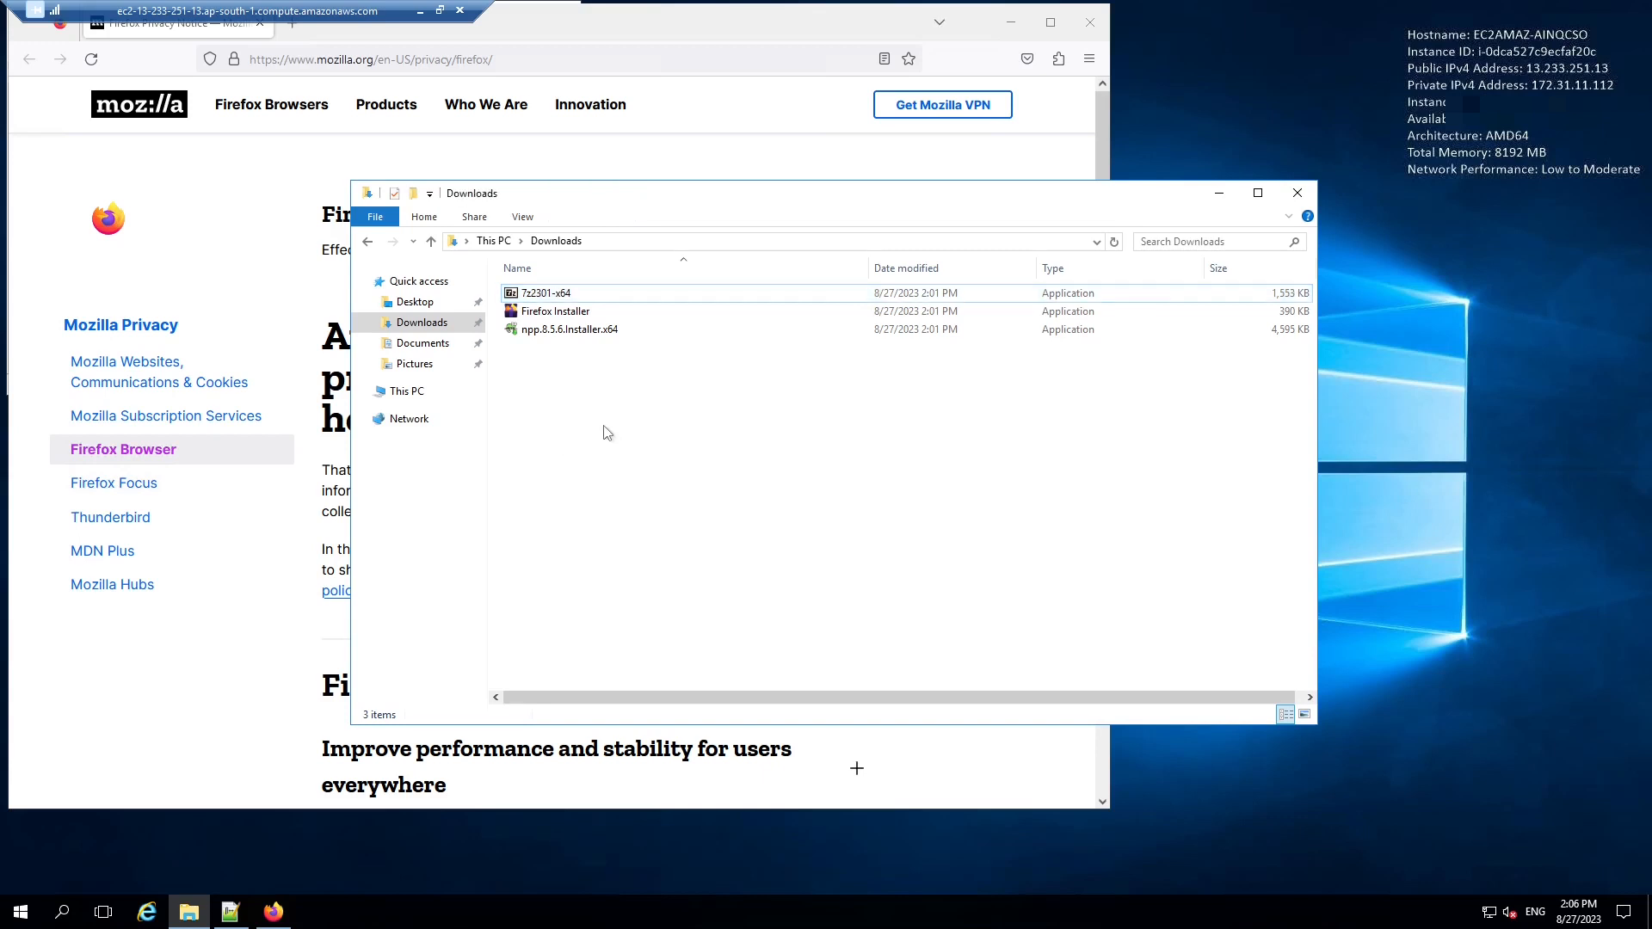
# Search the web for libreoffice in Firefox and open the LibreOffice website's download page
pyautogui.click(504, 67)
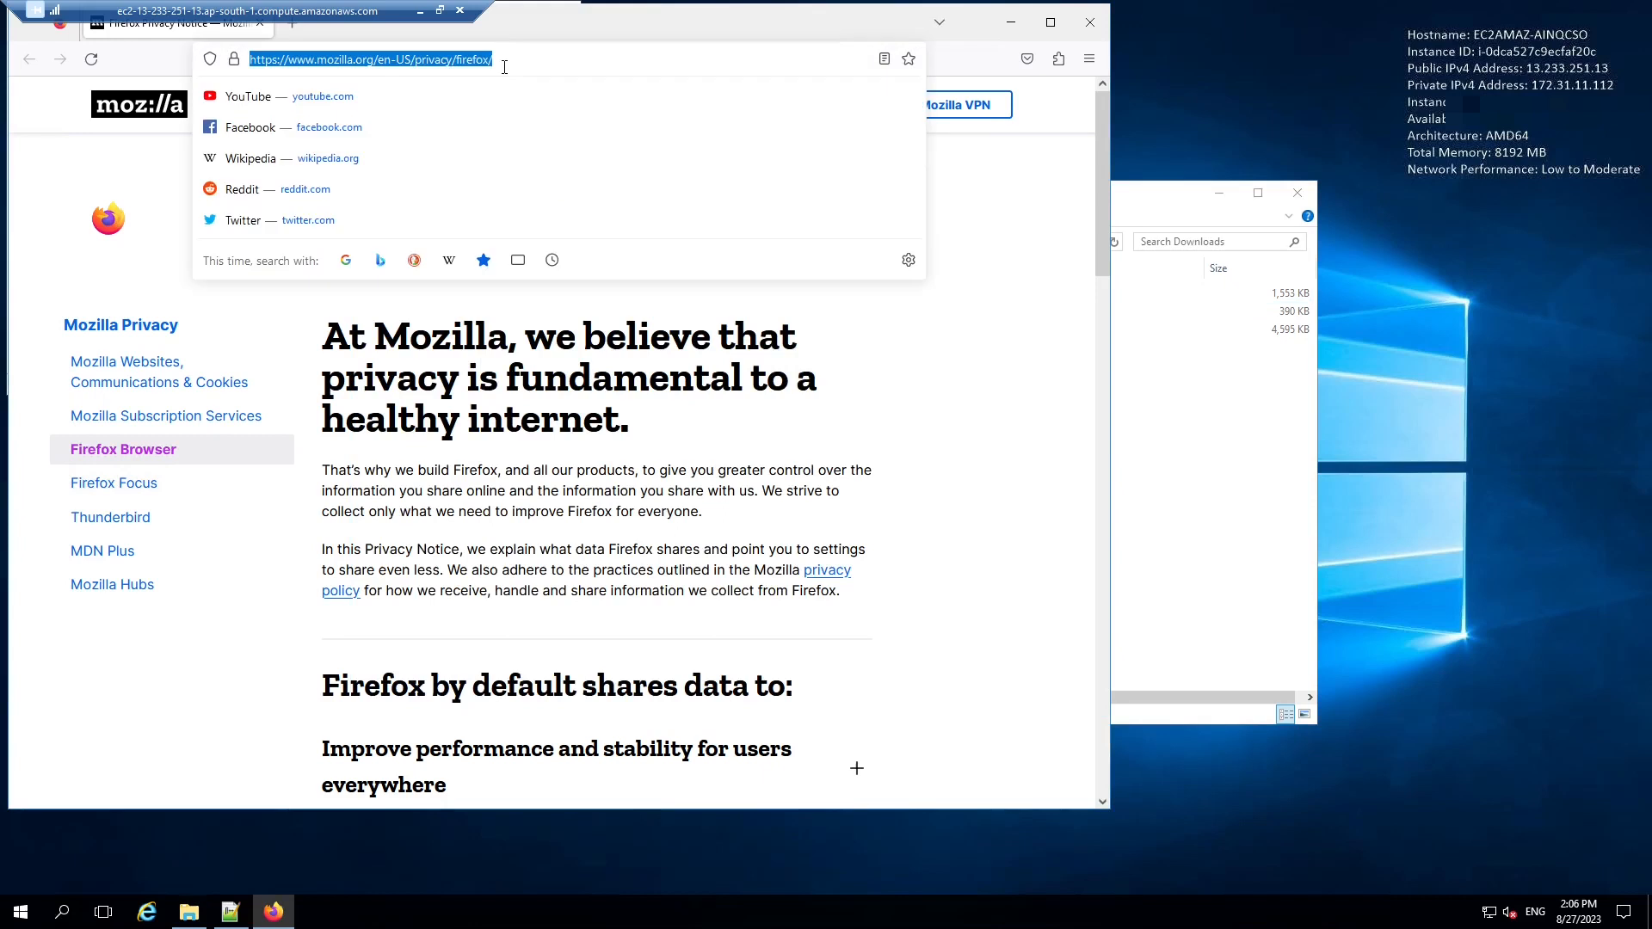
pyautogui.write('libreoffi')
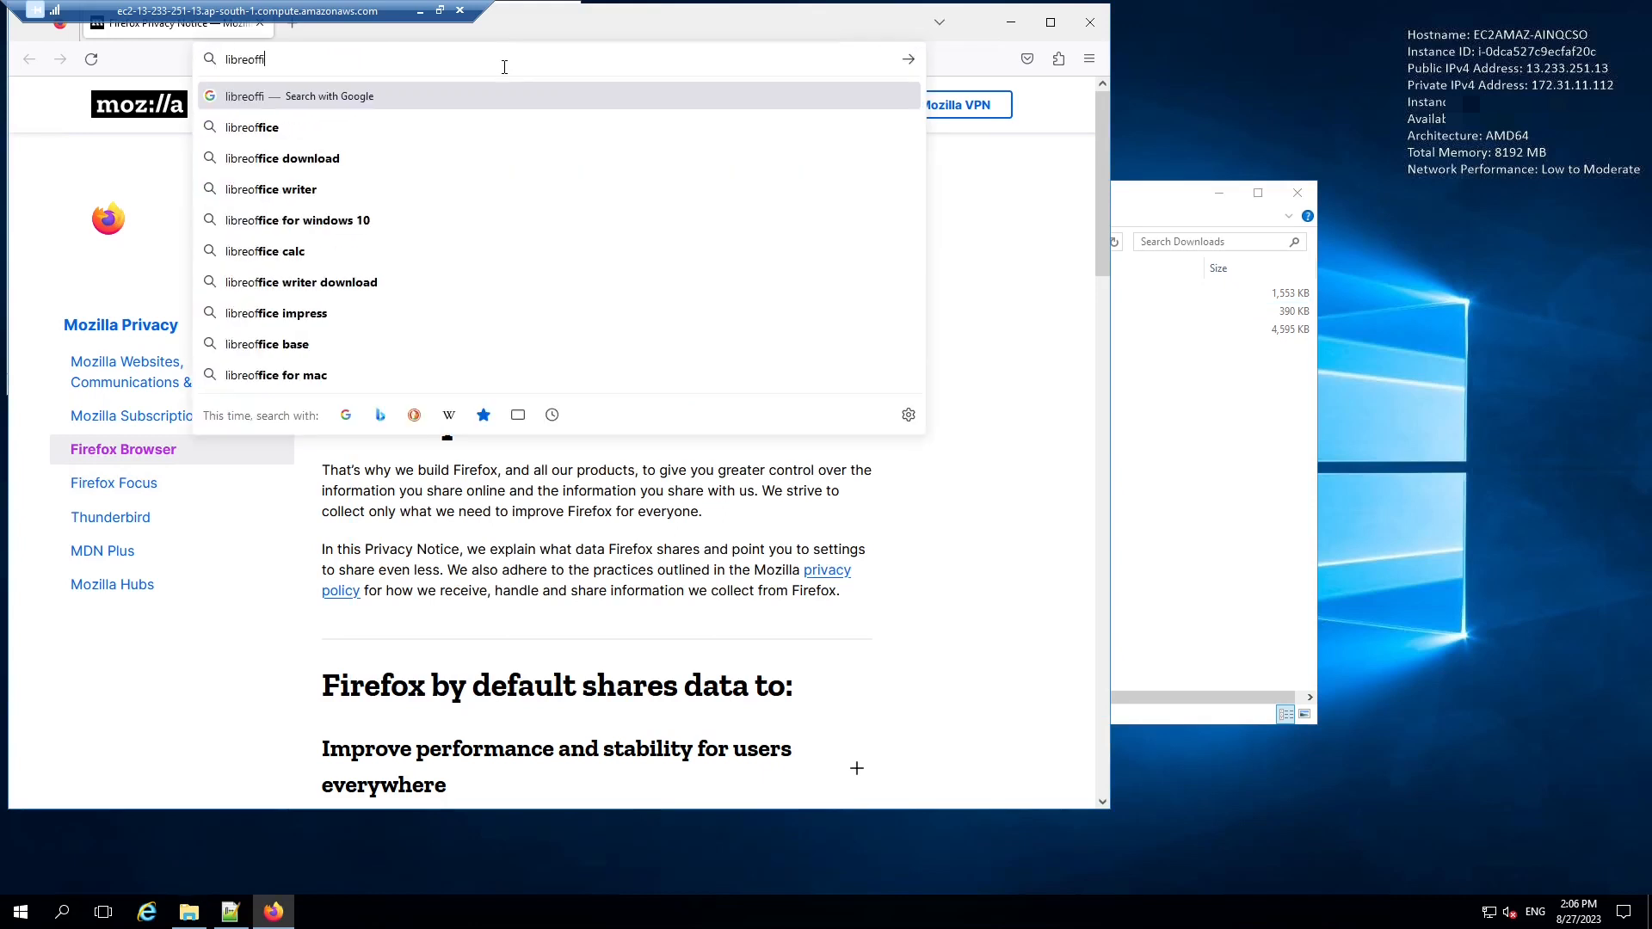
pyautogui.write('ce')
pyautogui.press('Return')
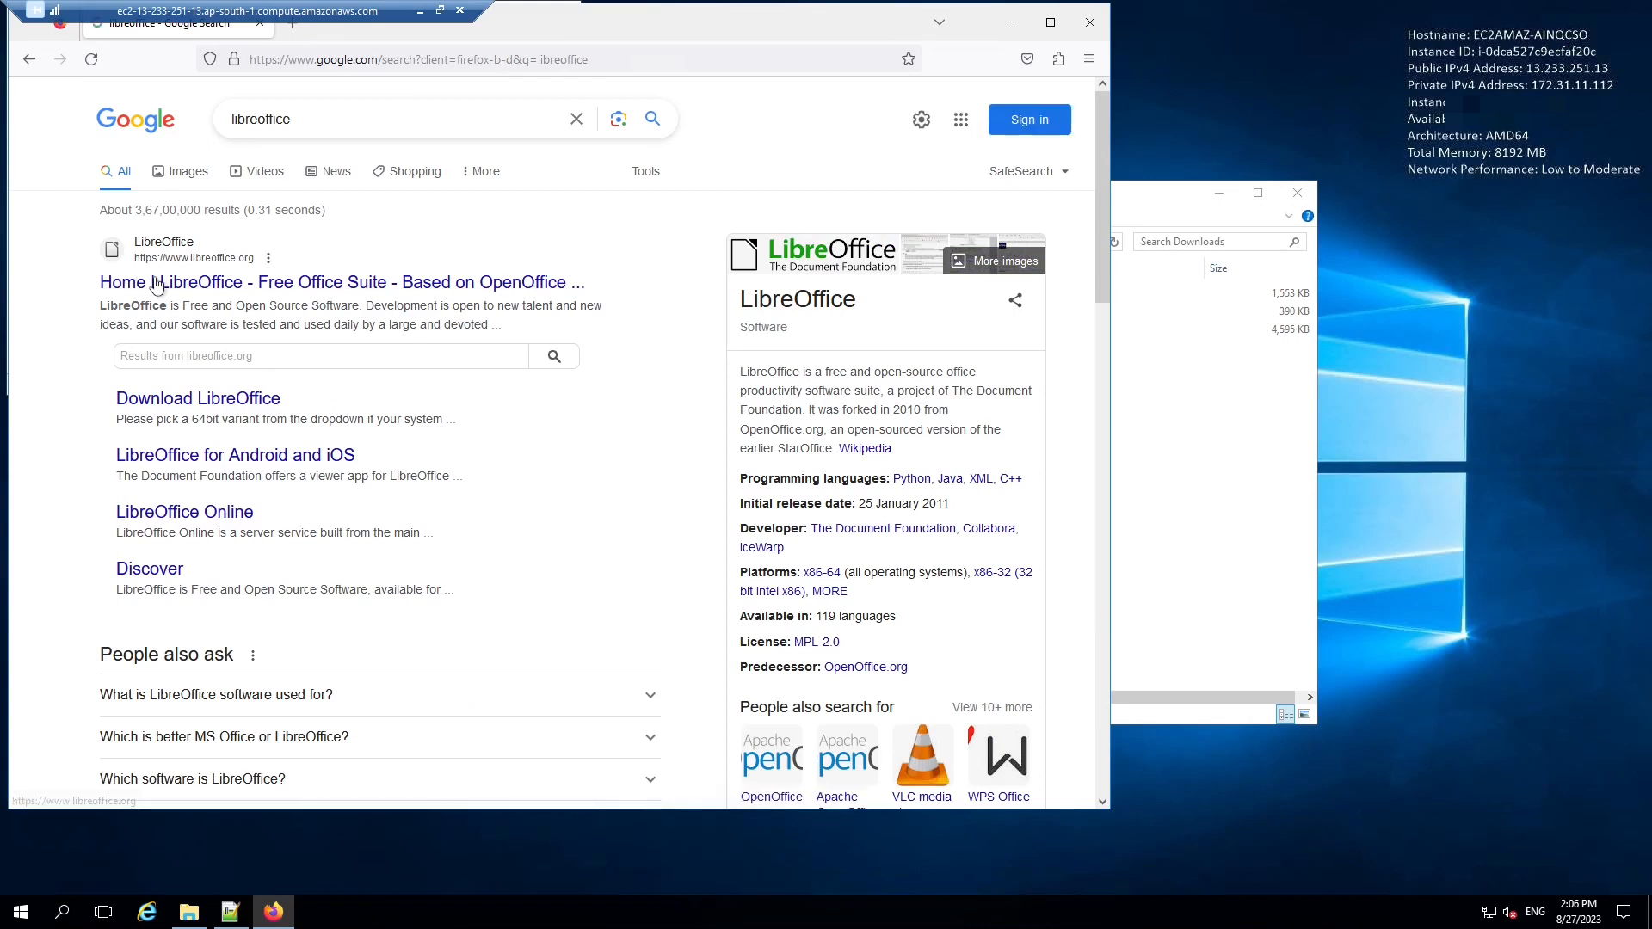
pyautogui.click(156, 286)
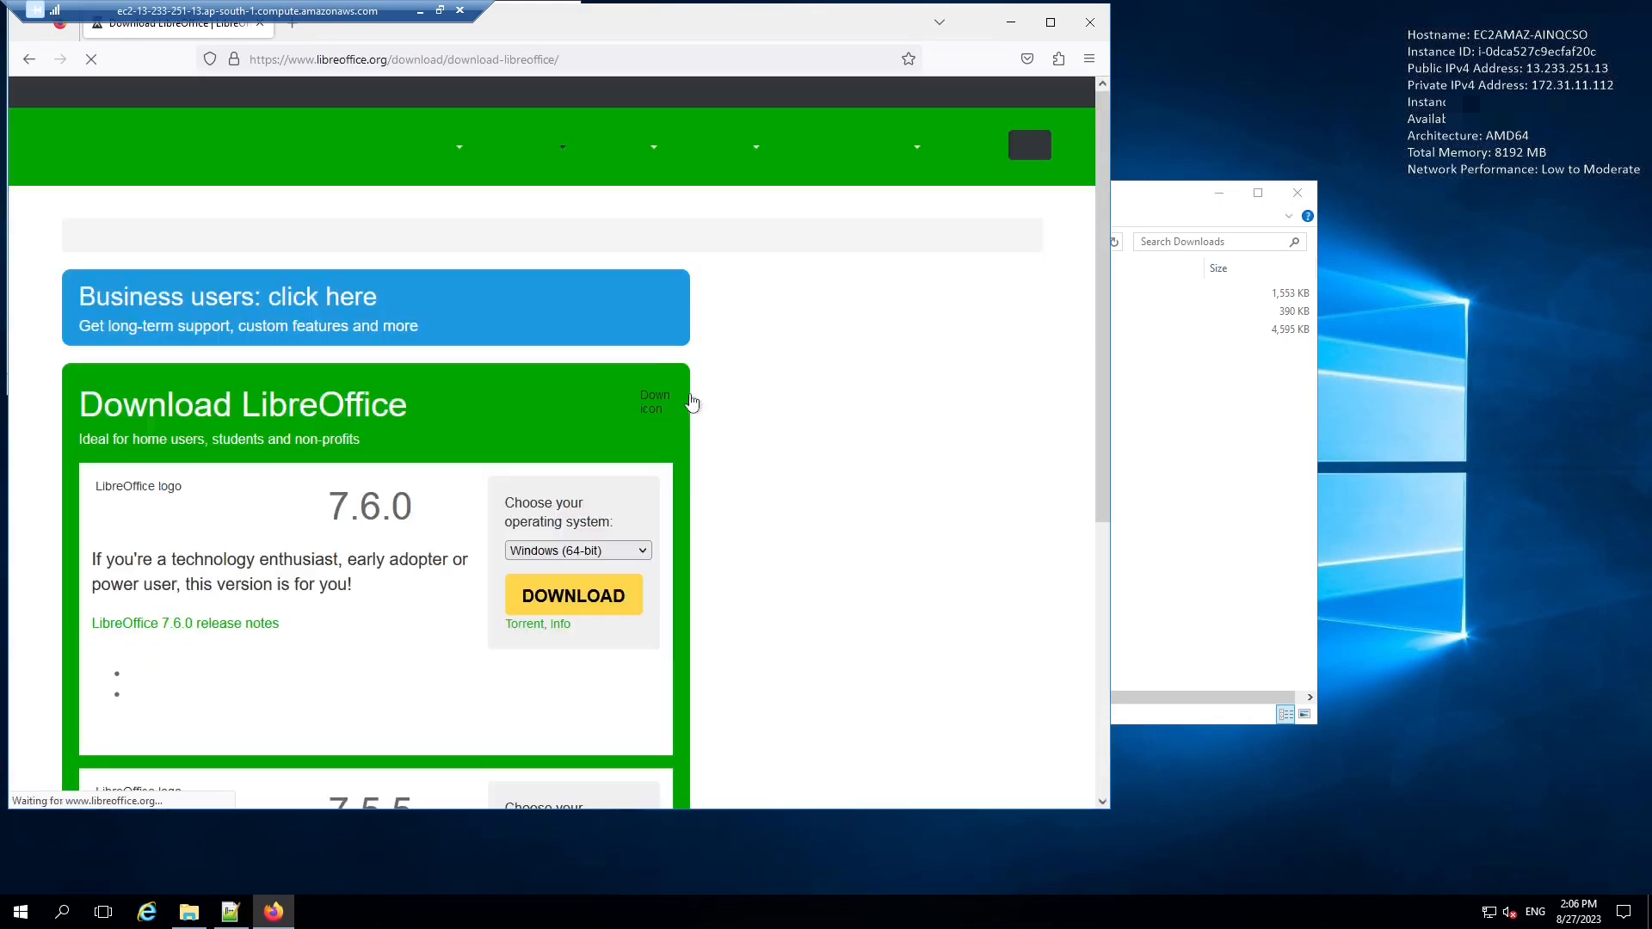
# Download LibreOffice 7.6.0 for Windows (64-bit) and launch LibreOffice_7.6.0_Win_x86-64.msi from the browser's downloads
pyautogui.click(582, 604)
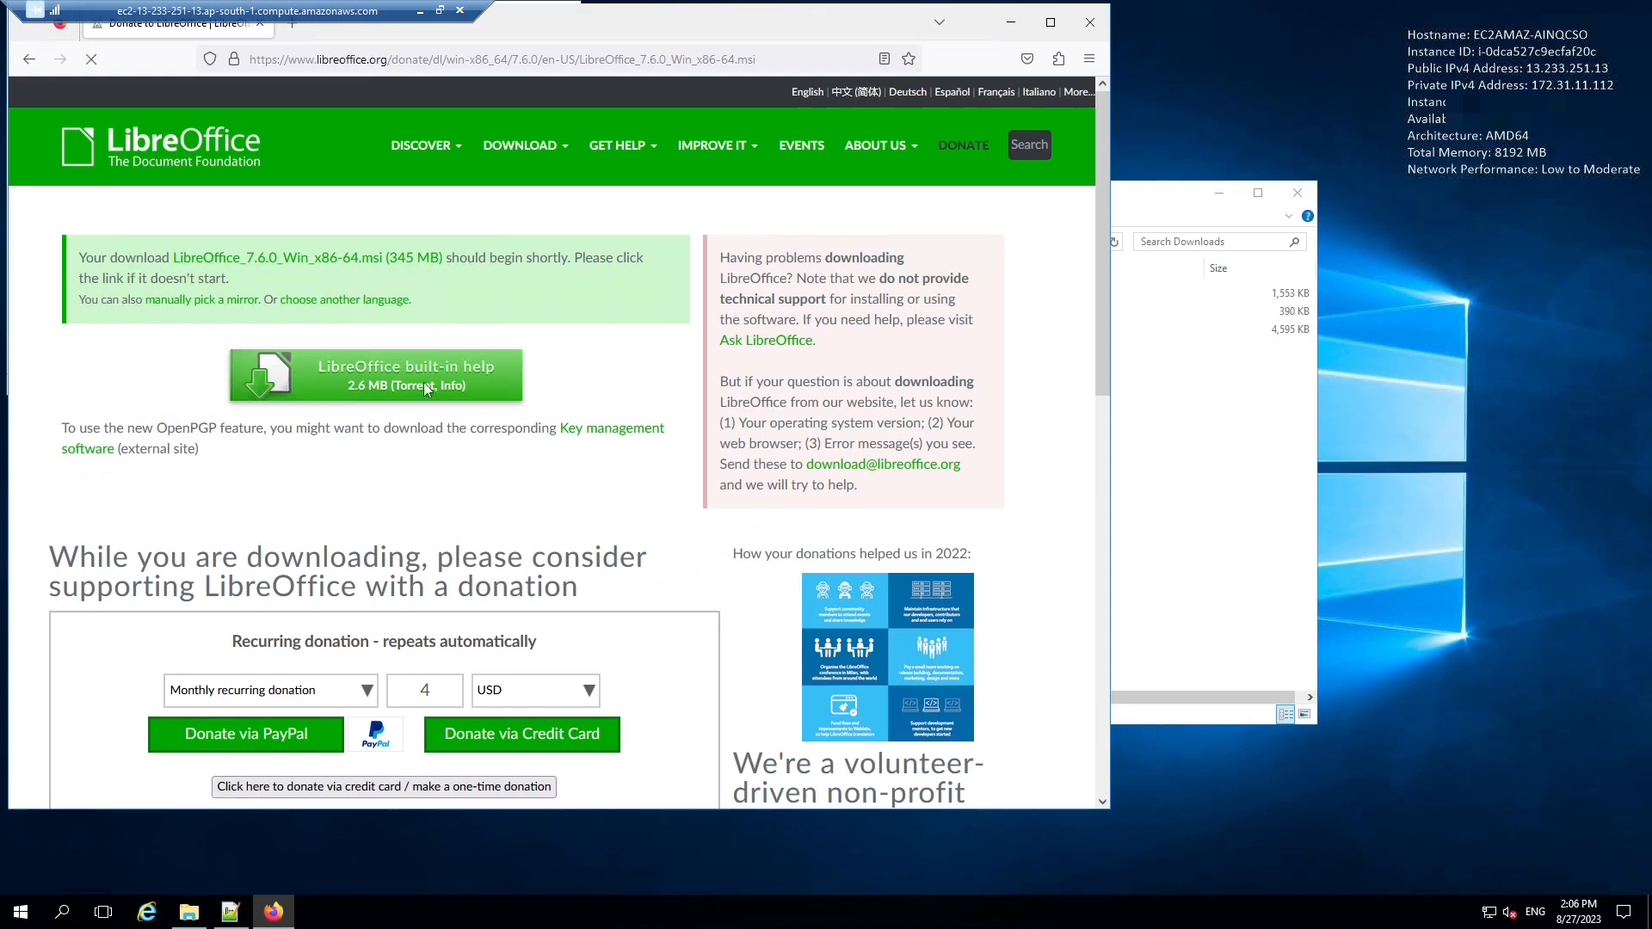
pyautogui.click(357, 258)
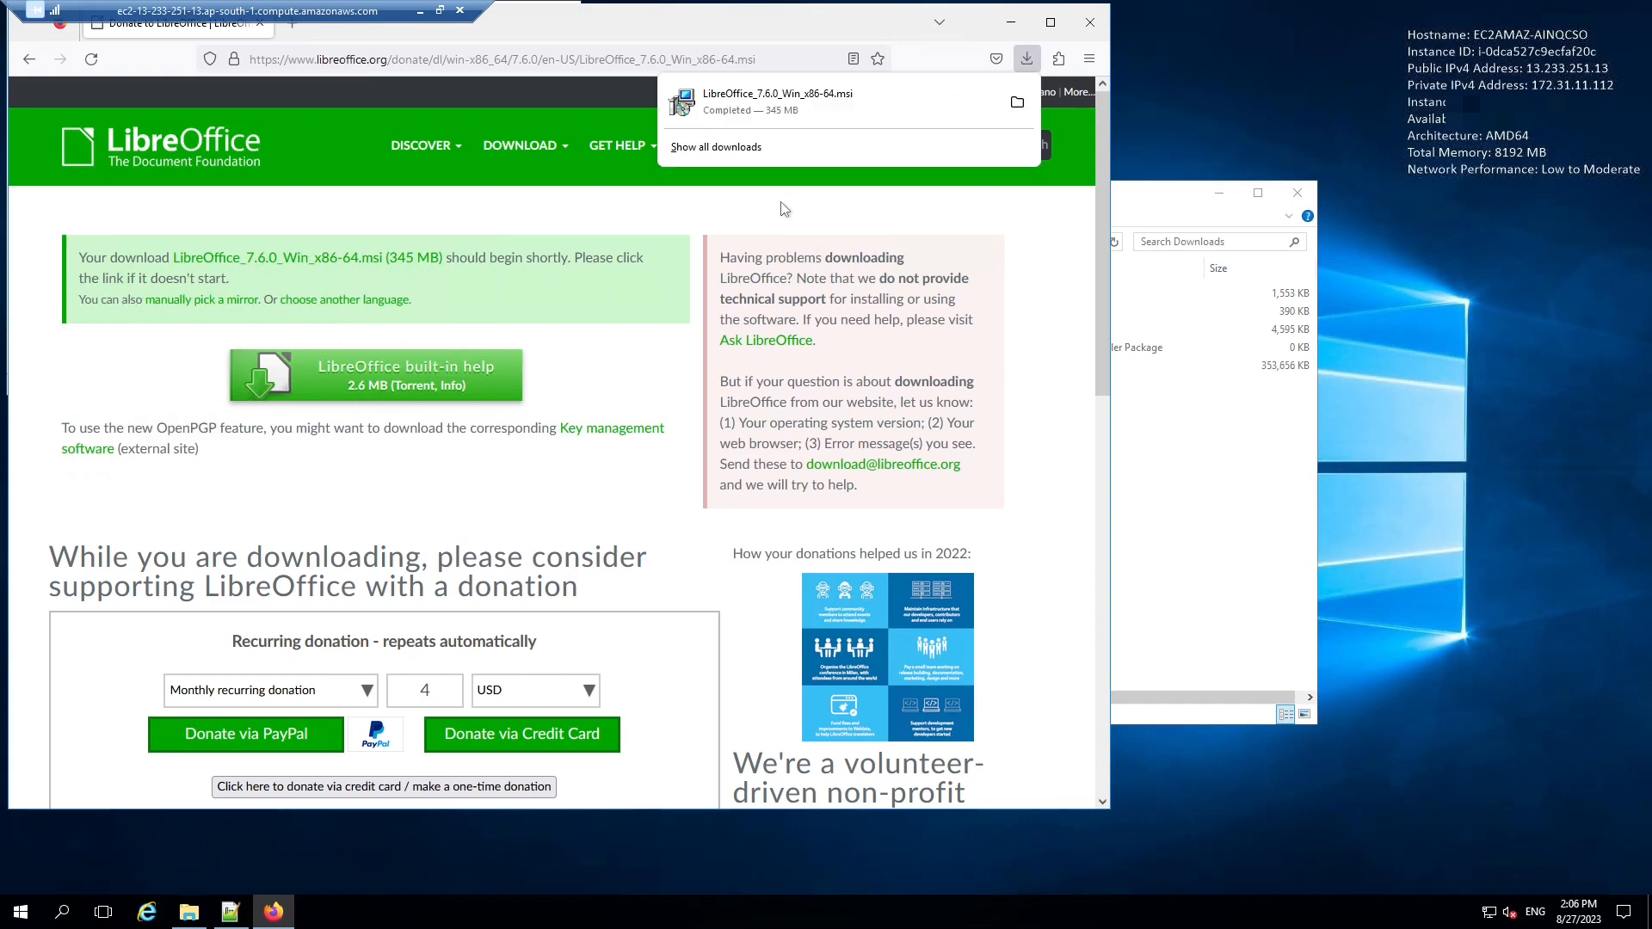
pyautogui.click(772, 102)
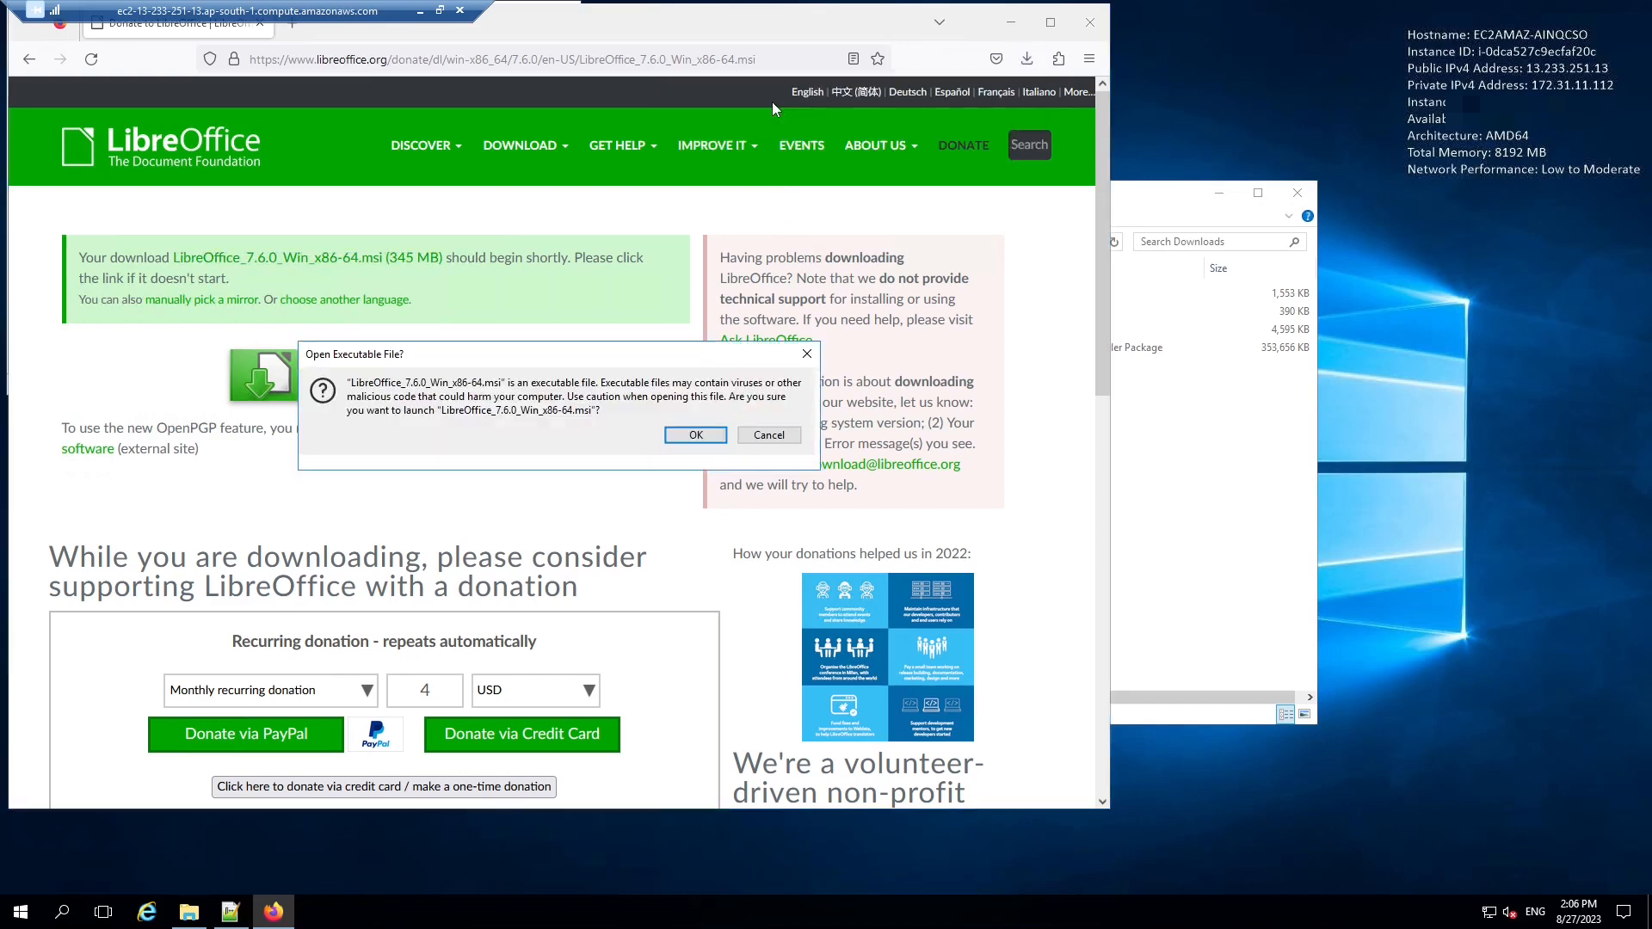
pyautogui.click(711, 436)
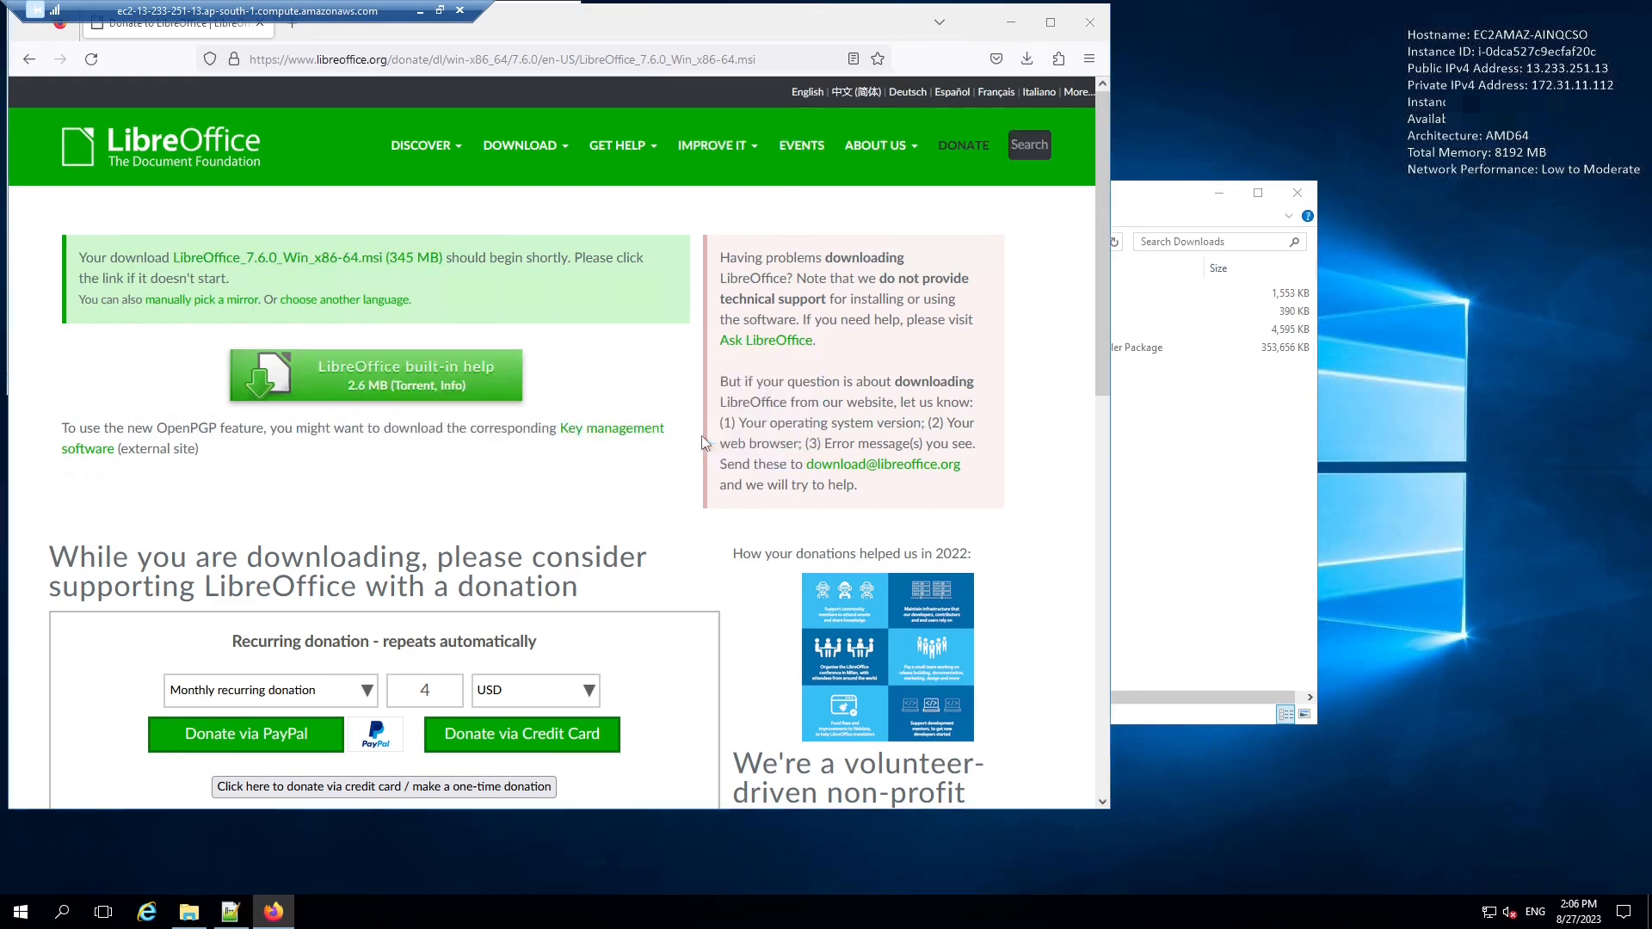
# Switch to Notepad++ and write "This is a test file" in a new document
pyautogui.click(229, 911)
pyautogui.write('This ist')
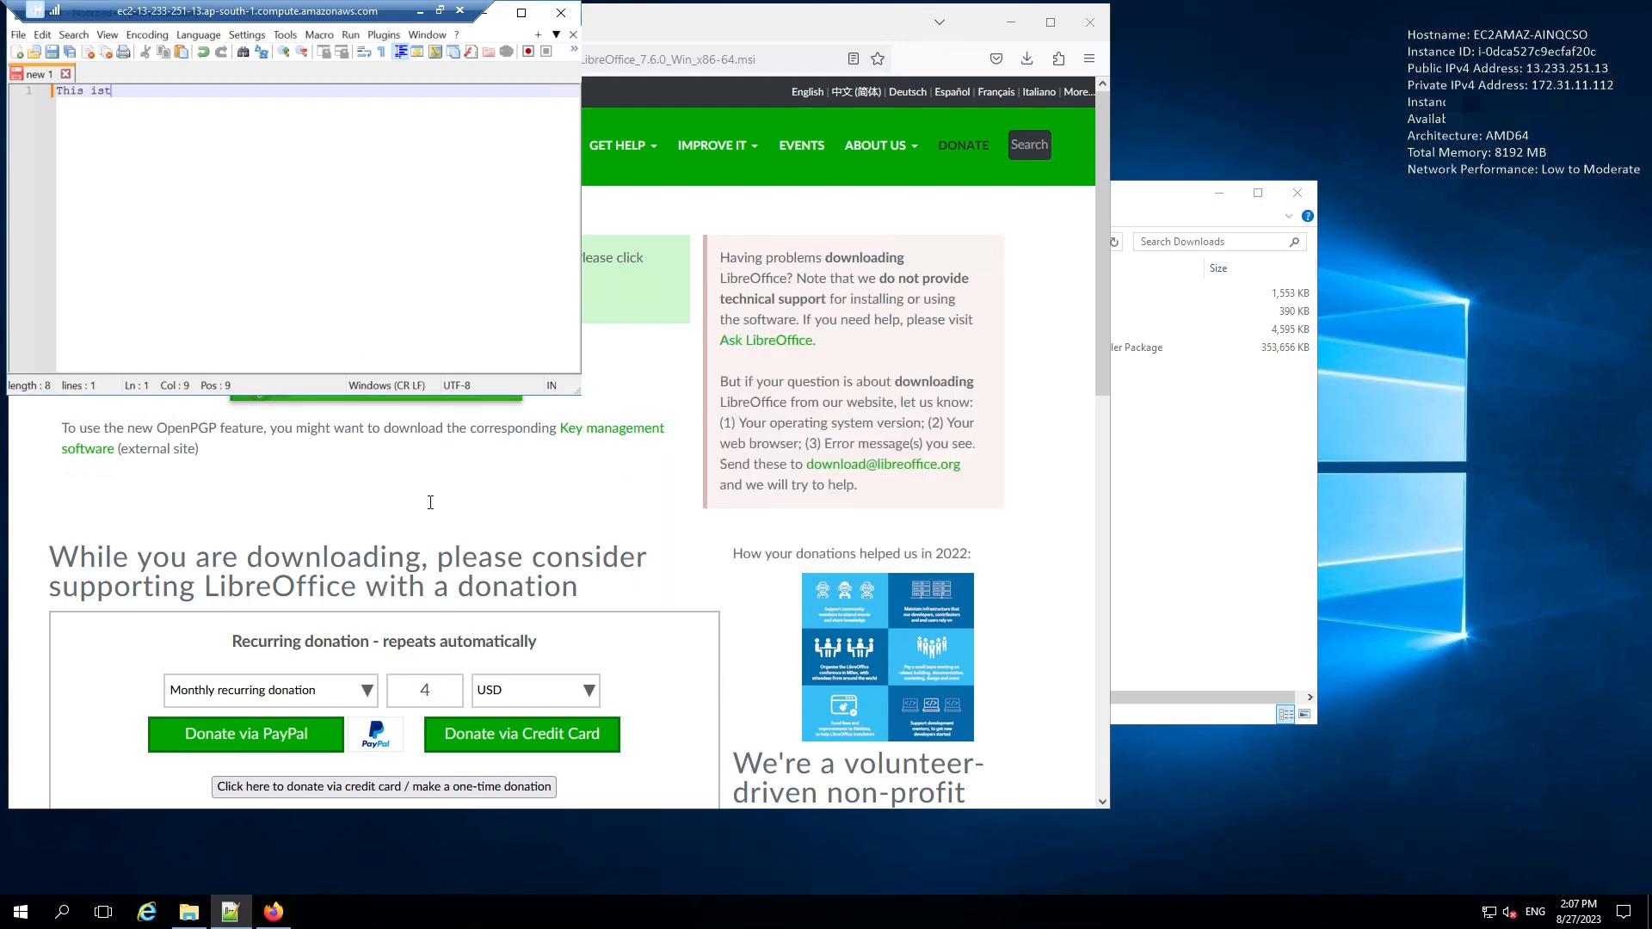
pyautogui.write('a test file')
# Return to Firefox and allow LibreOffice_7.6.0_Win_x86-64.msi to run through the security confirmations
pyautogui.click(936, 26)
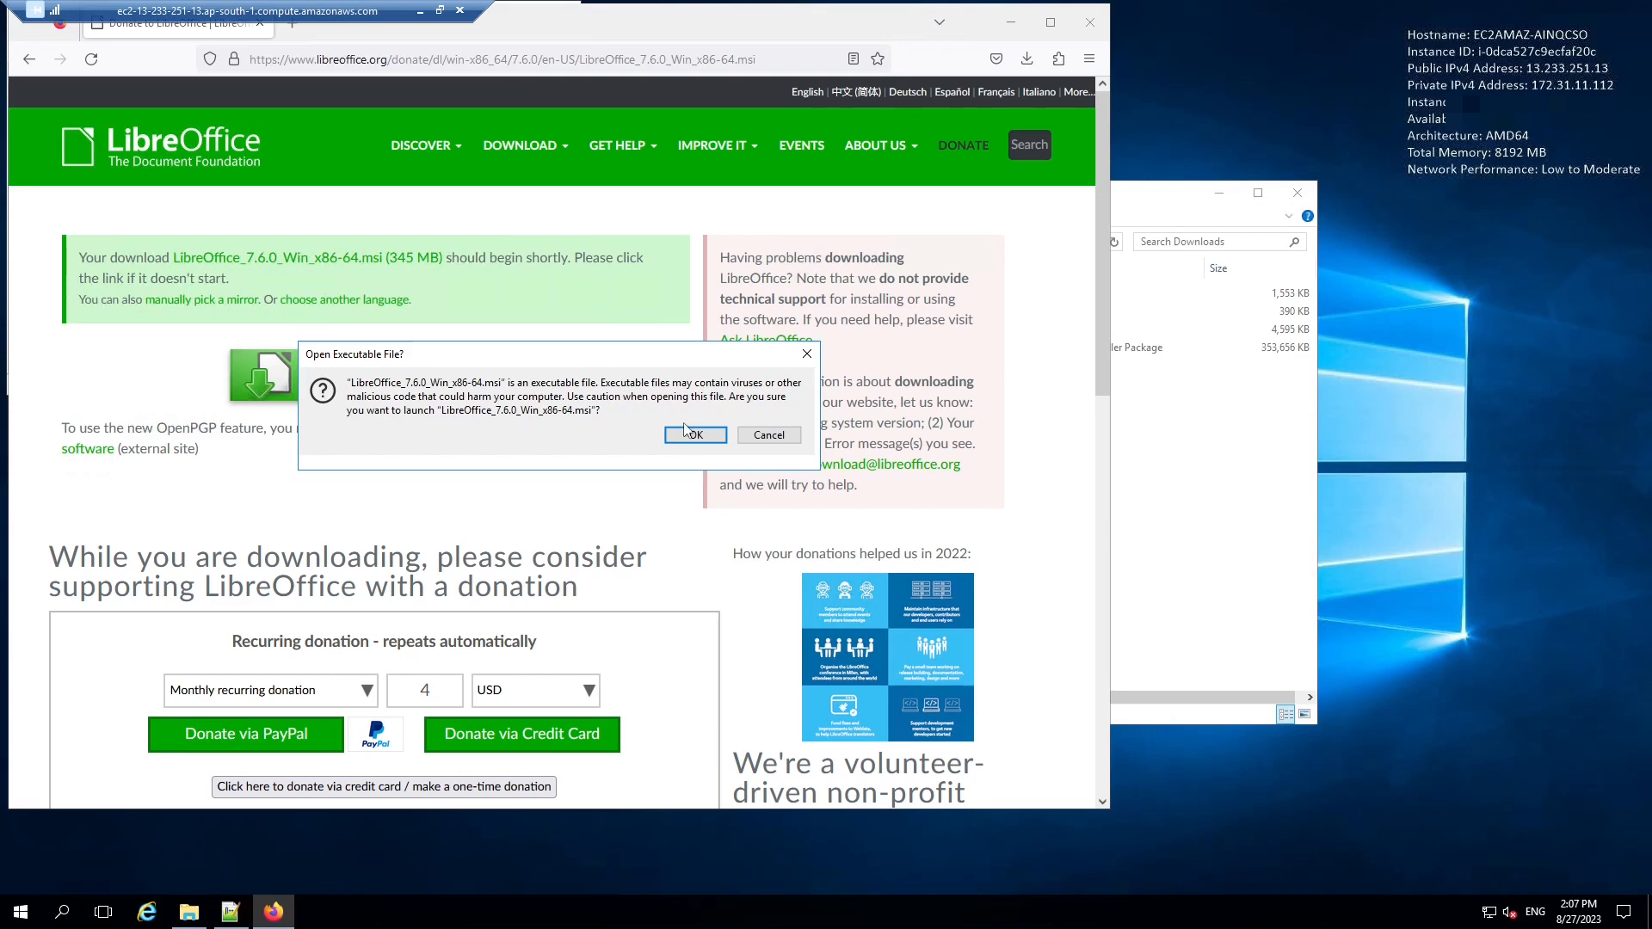
pyautogui.click(689, 435)
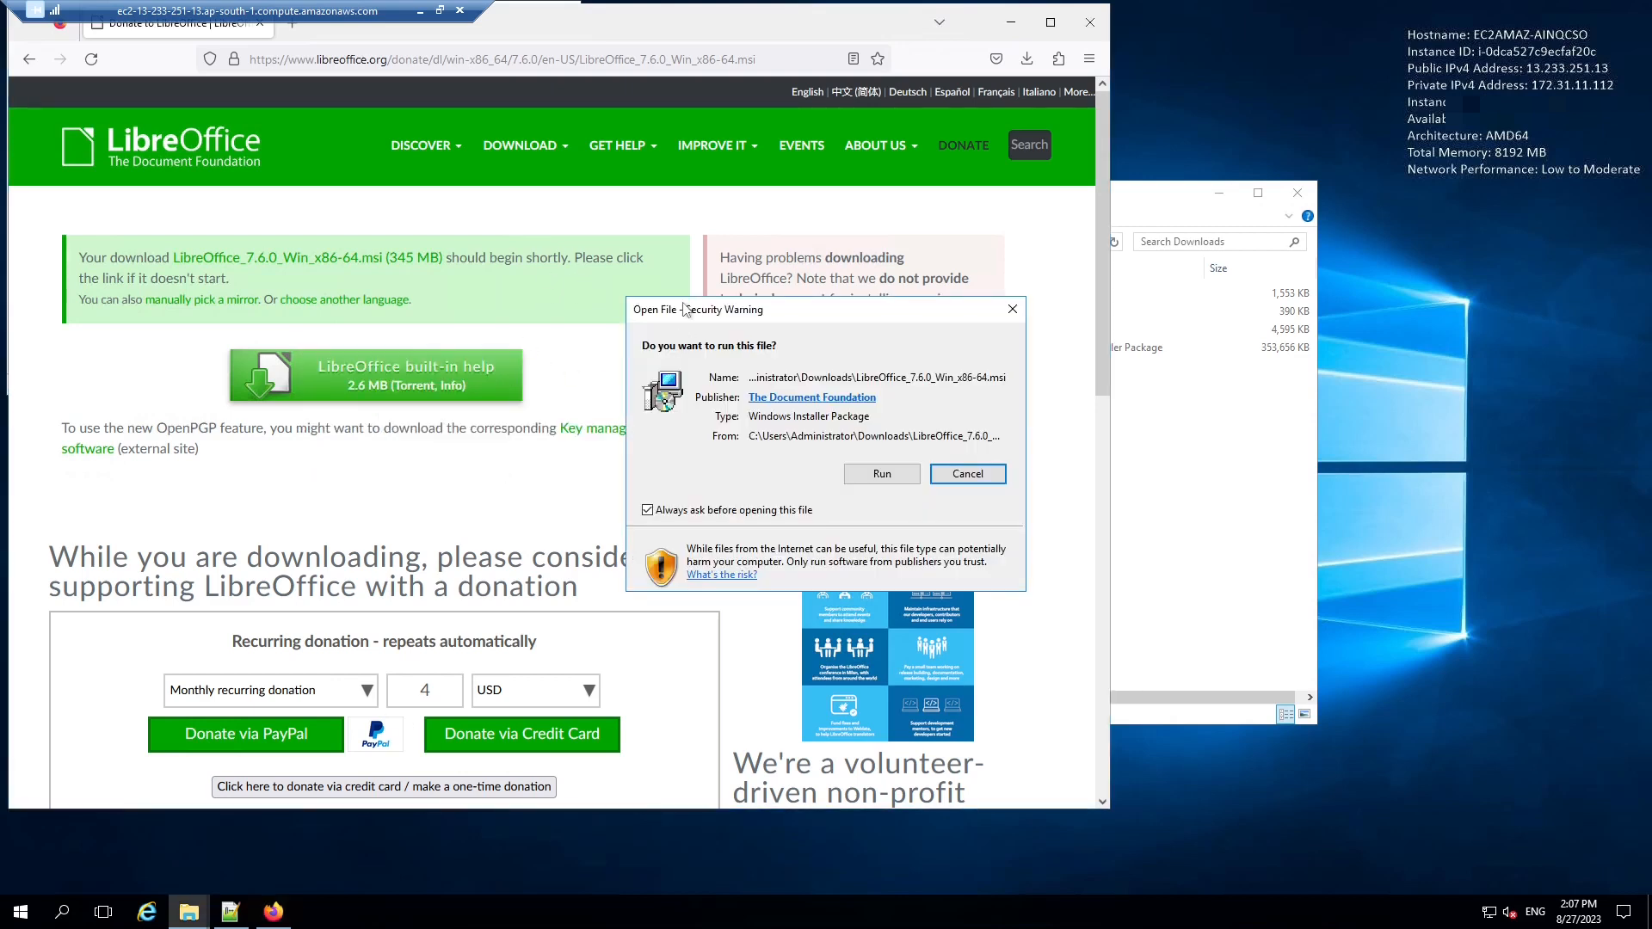
pyautogui.click(882, 473)
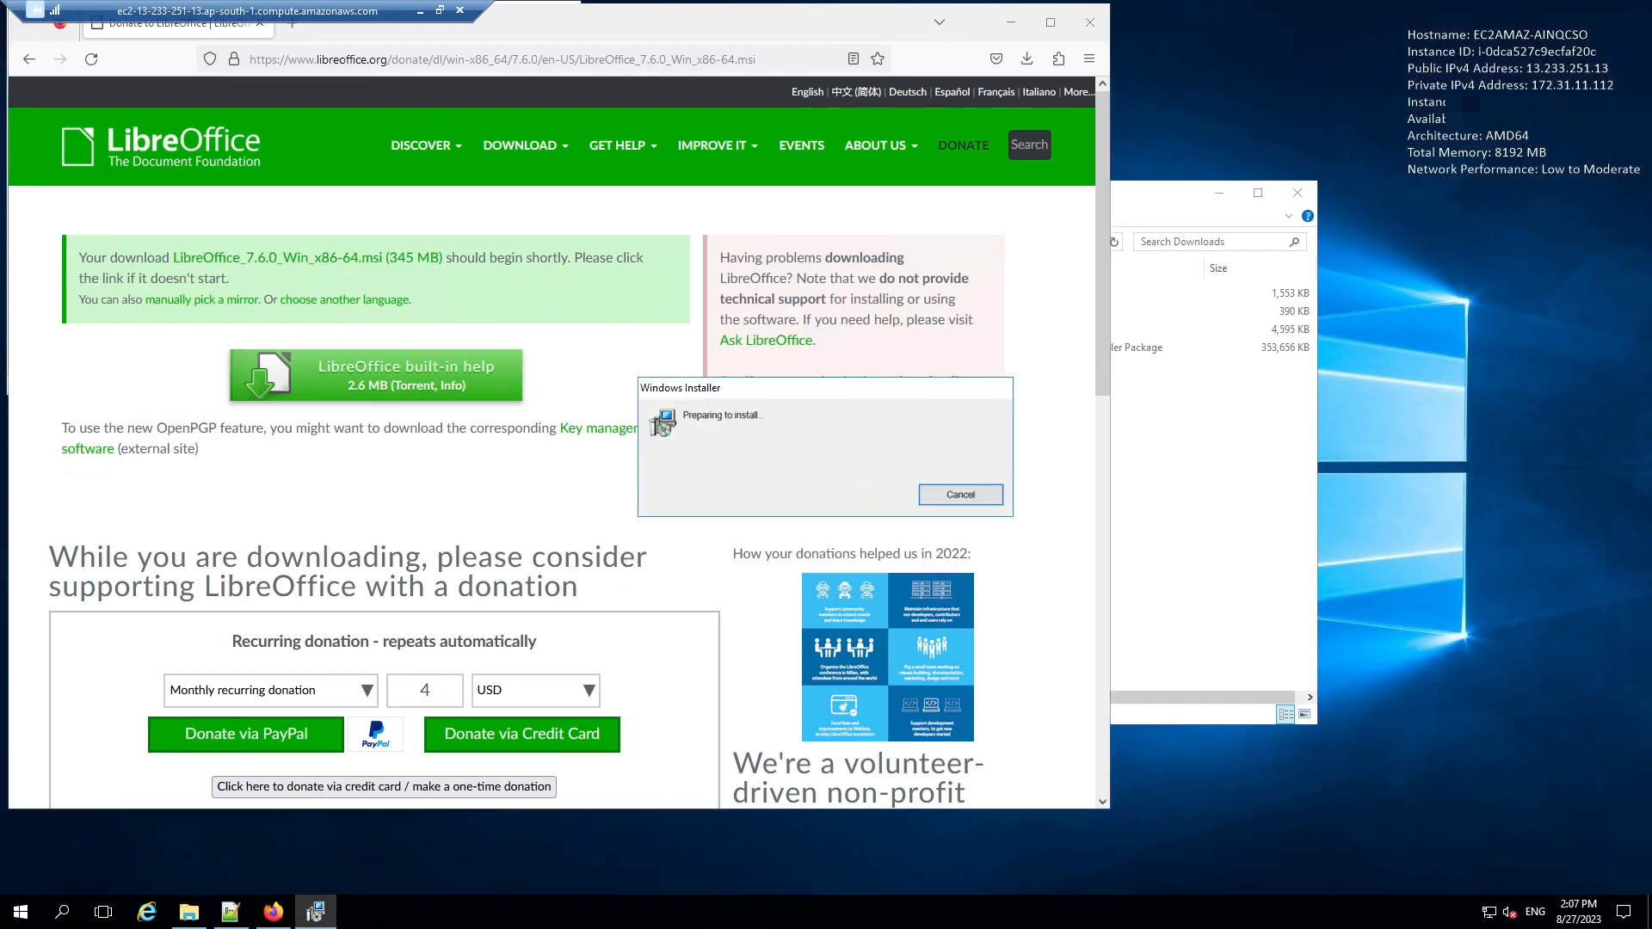
# Switch to Notepad++ and save the document in the Documents folder as "Test text file"
pyautogui.click(230, 912)
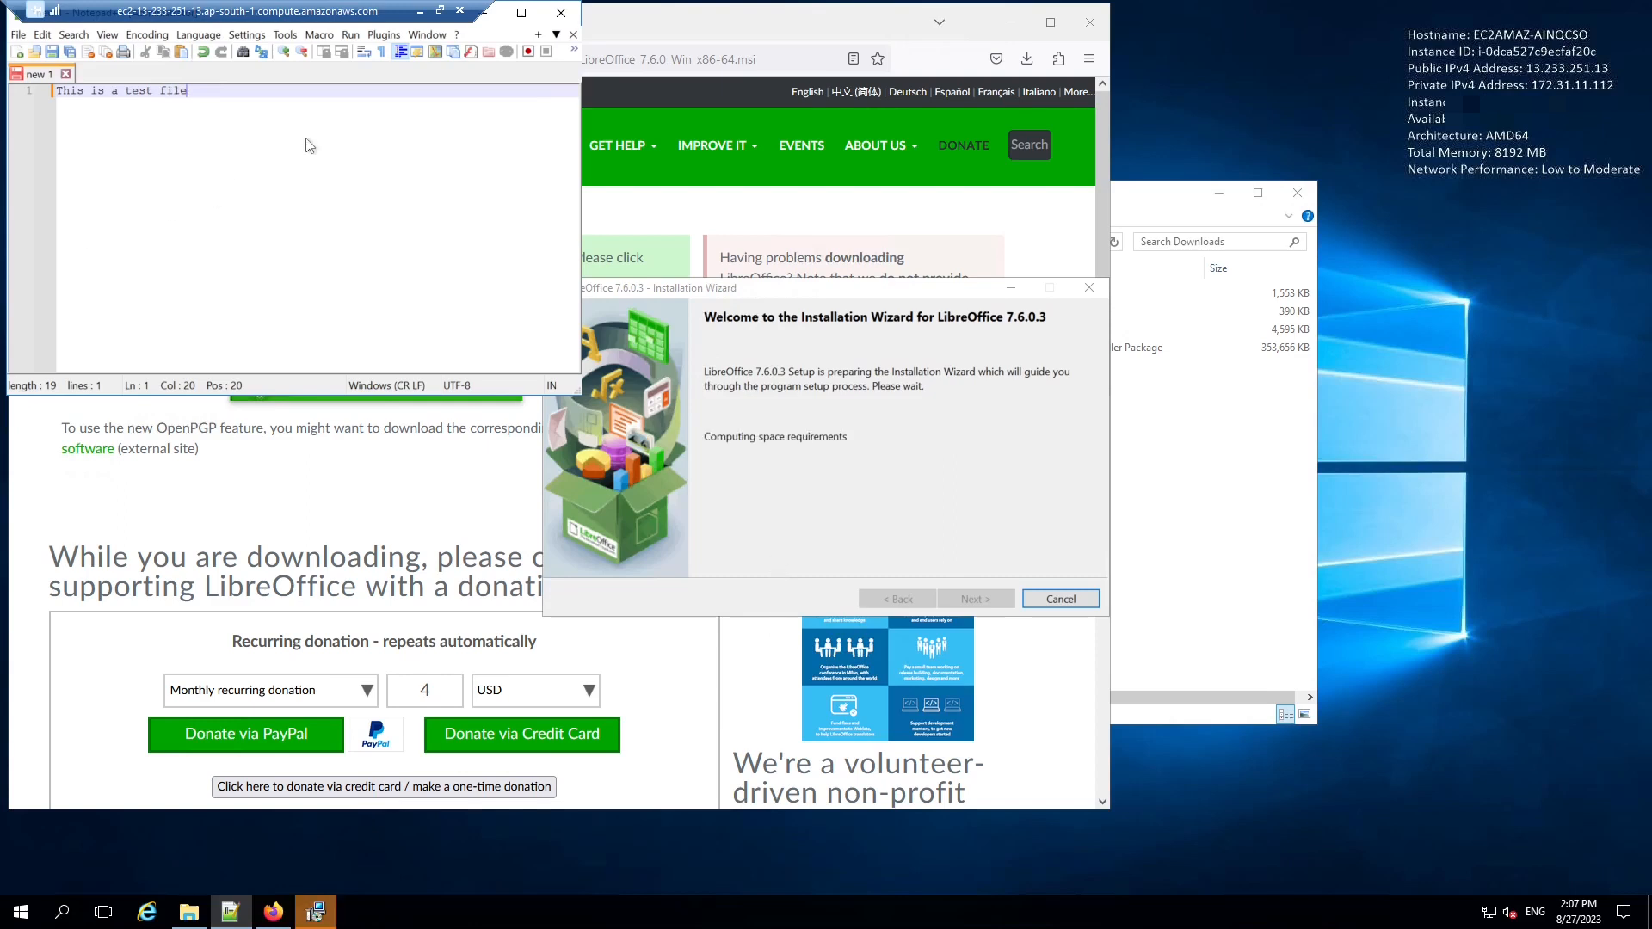
pyautogui.hotkey('ctrl', 's')
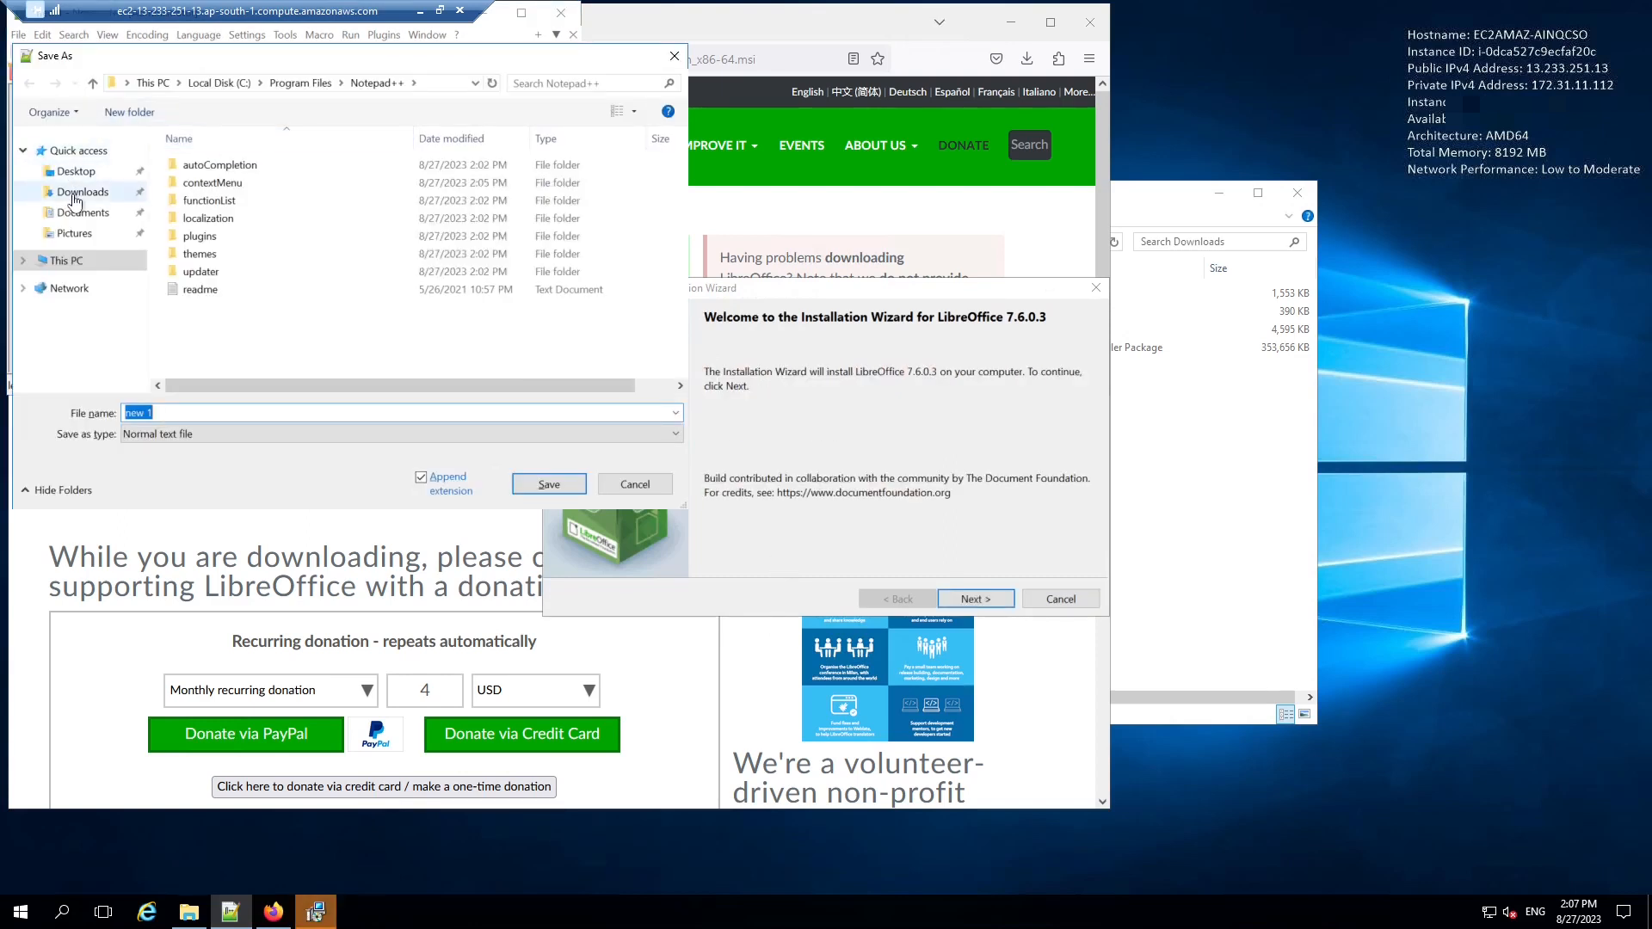
pyautogui.click(83, 215)
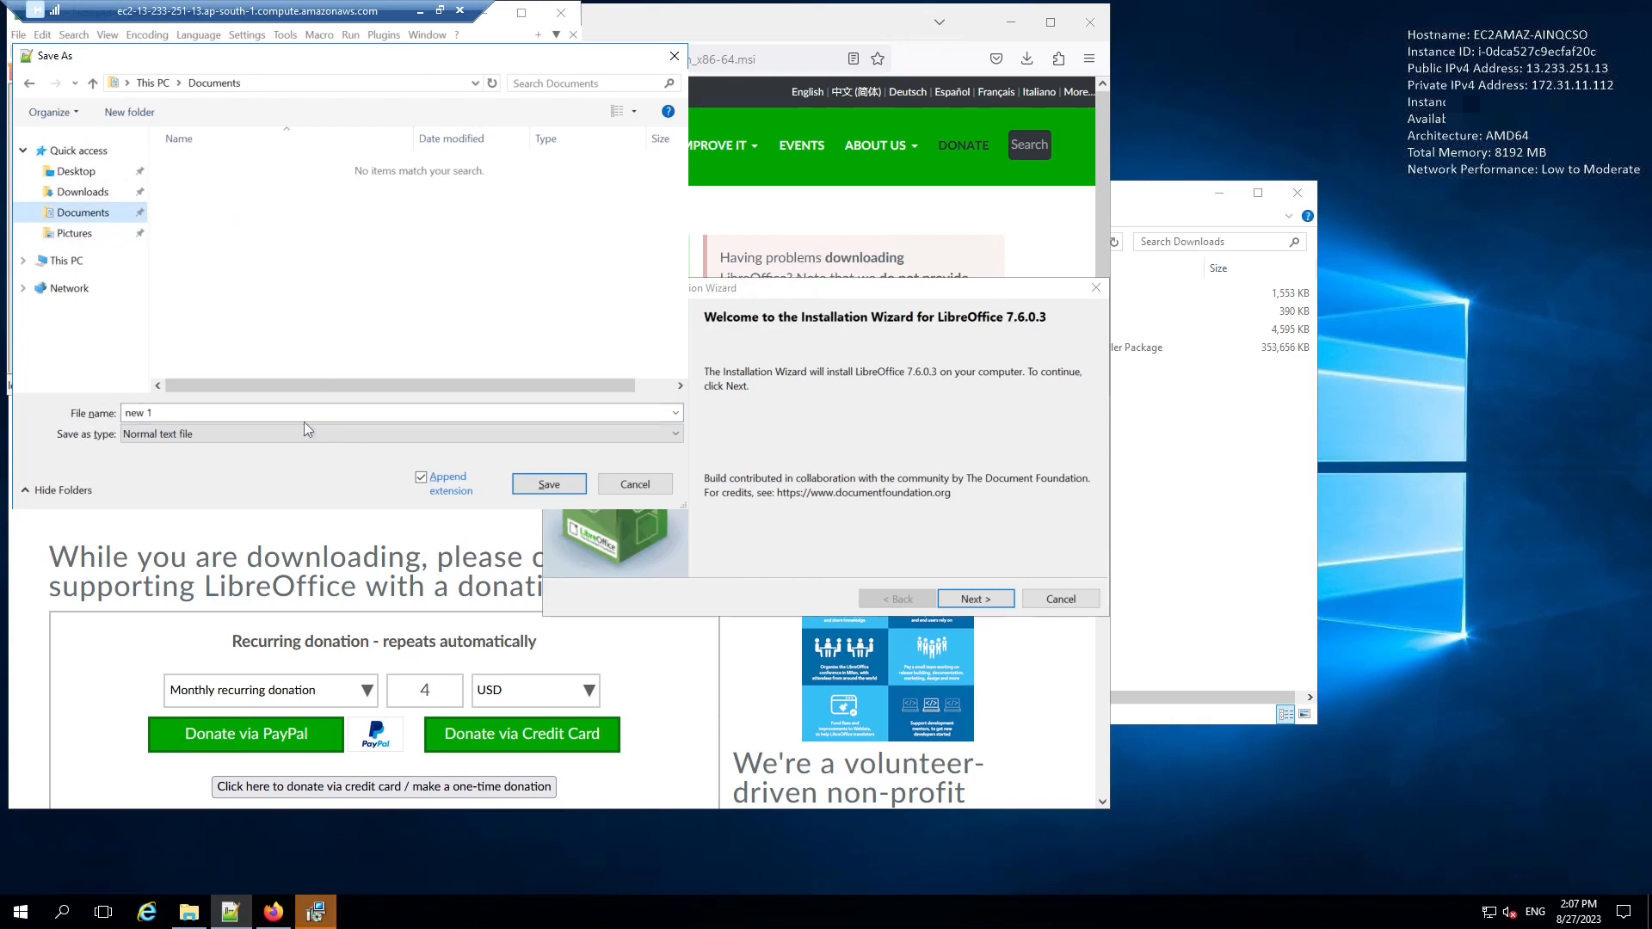
pyautogui.write('Te')
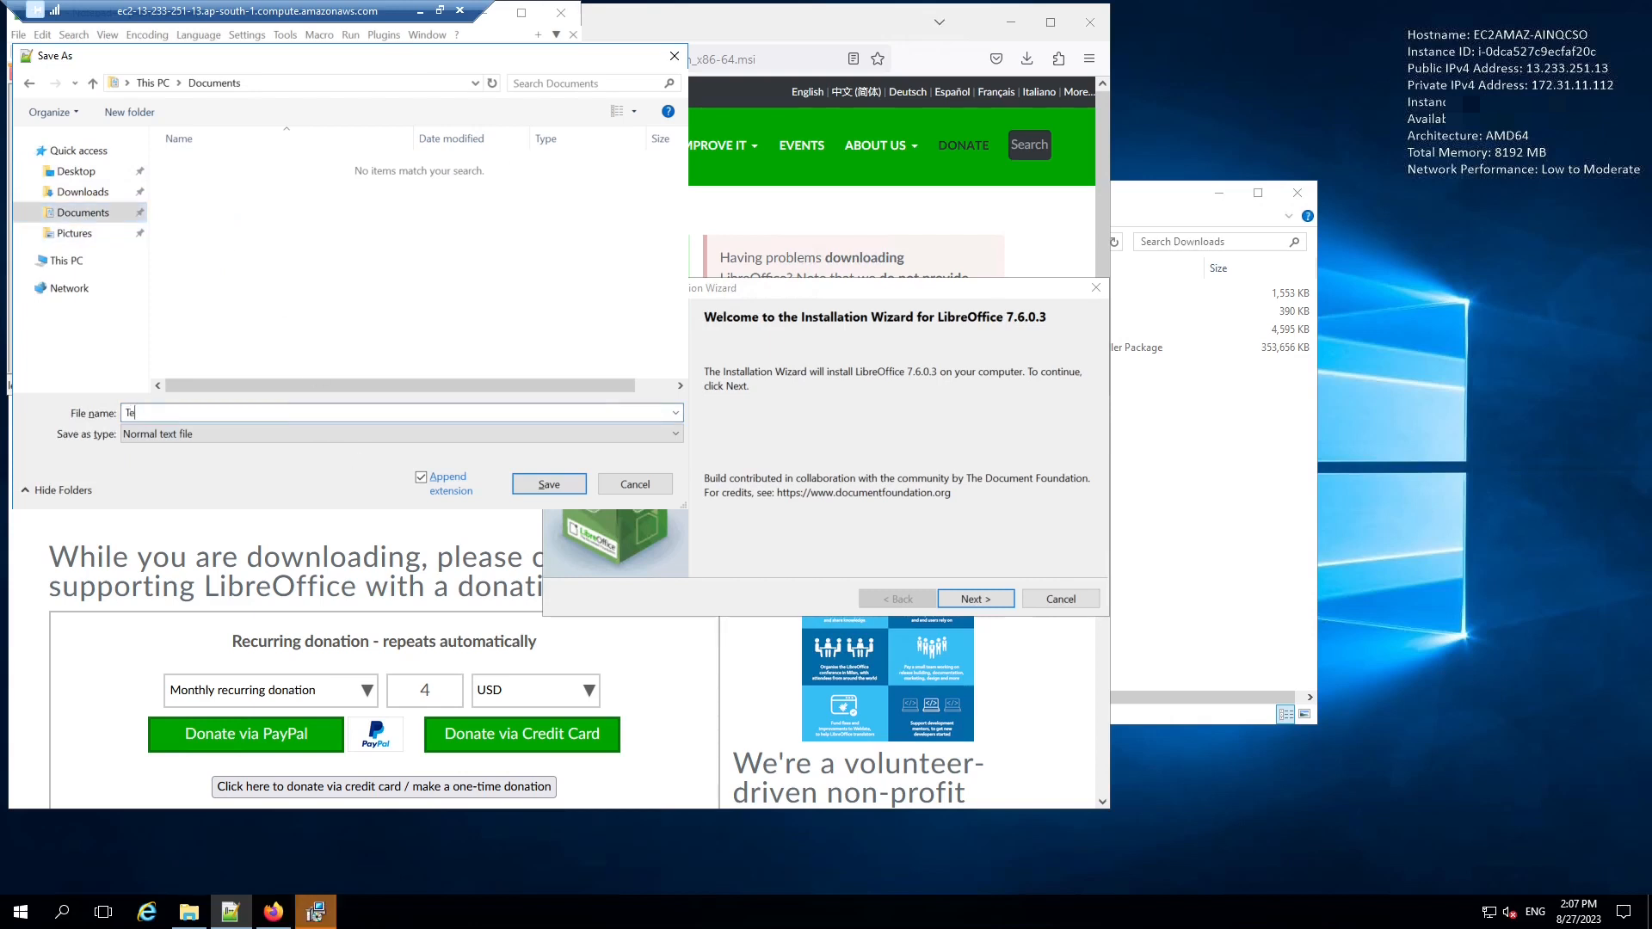
pyautogui.write('st text file')
pyautogui.press('Return')
# Start installing LibreOffice 7.6.0.3 with the Typical setup type and a desktop shortcut
pyautogui.click(971, 601)
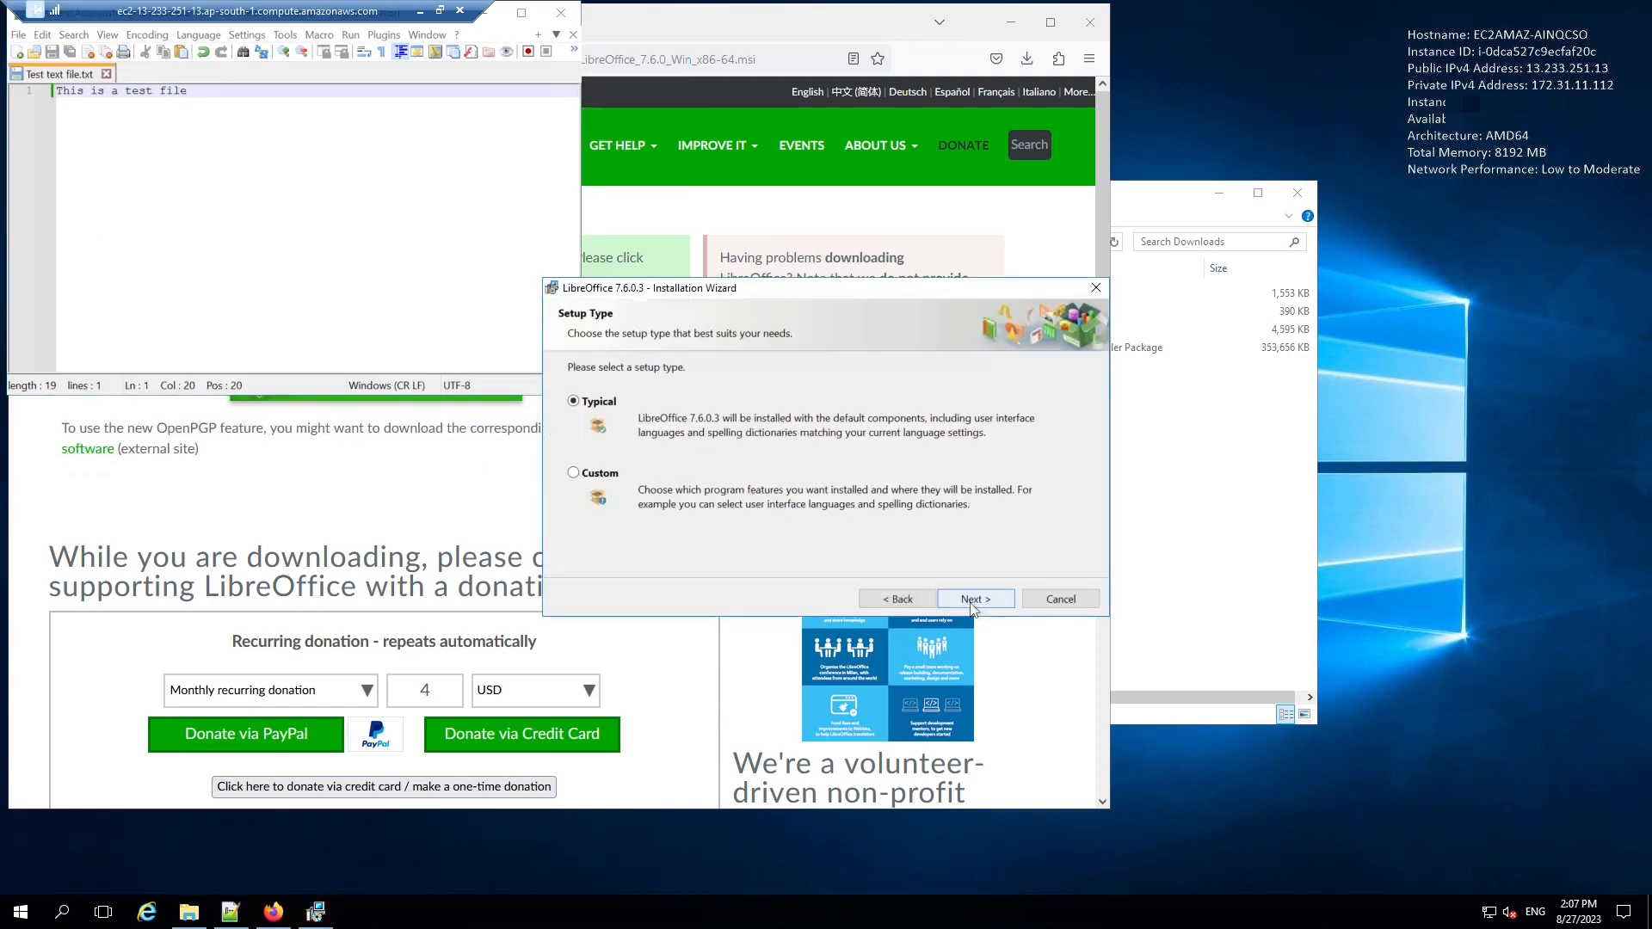
pyautogui.click(963, 598)
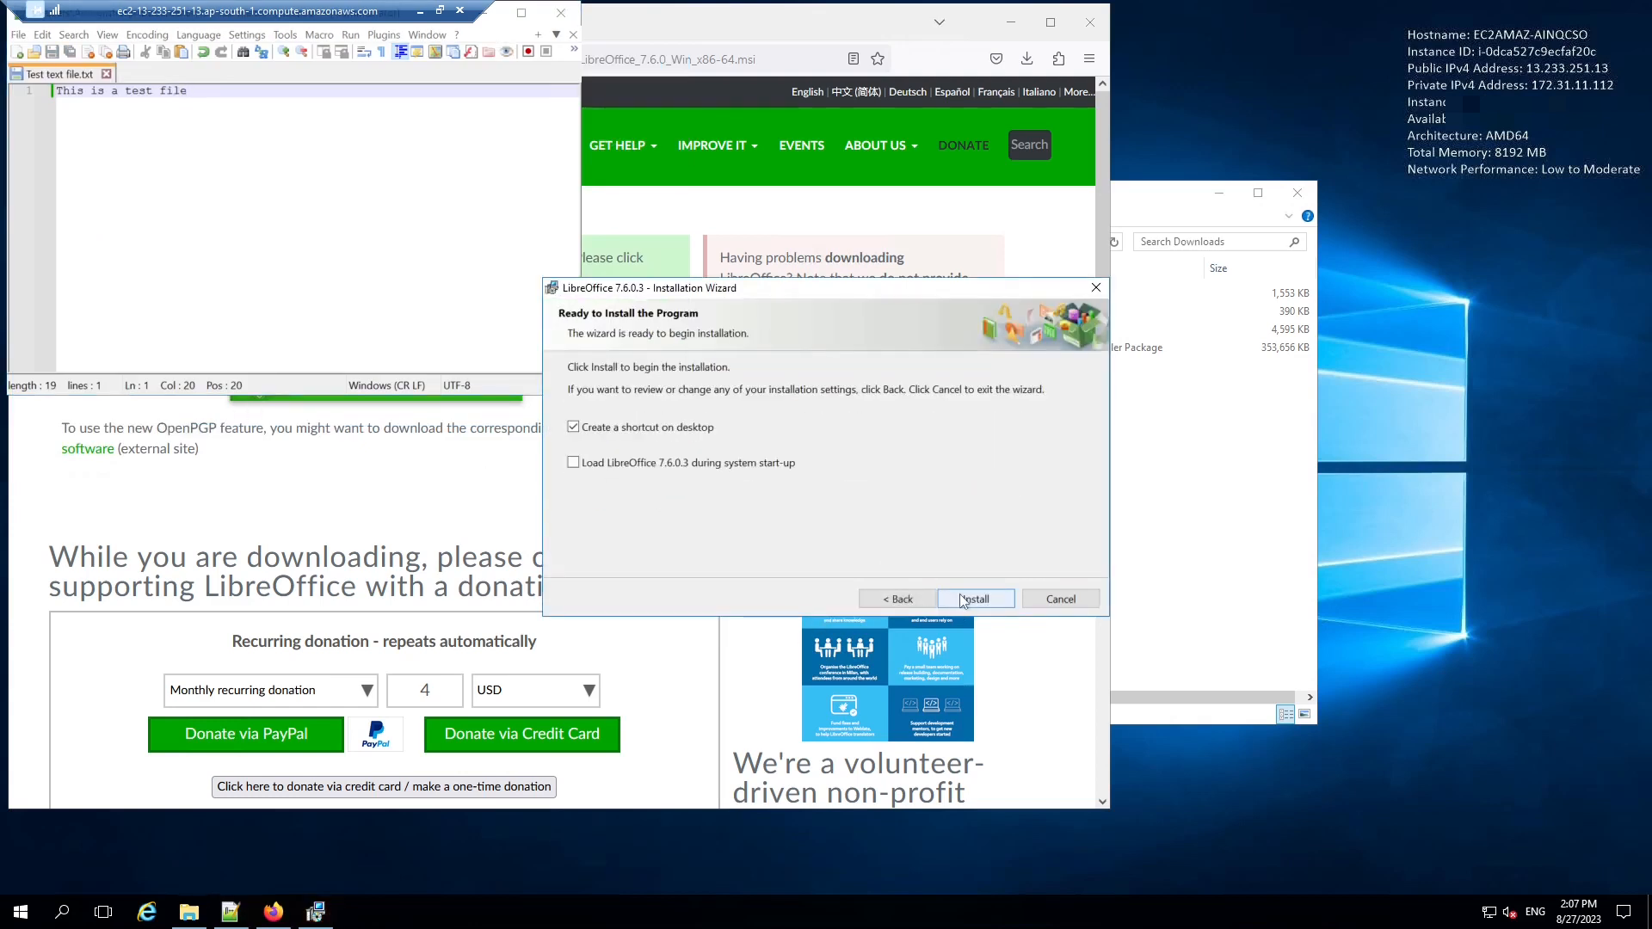
pyautogui.click(961, 599)
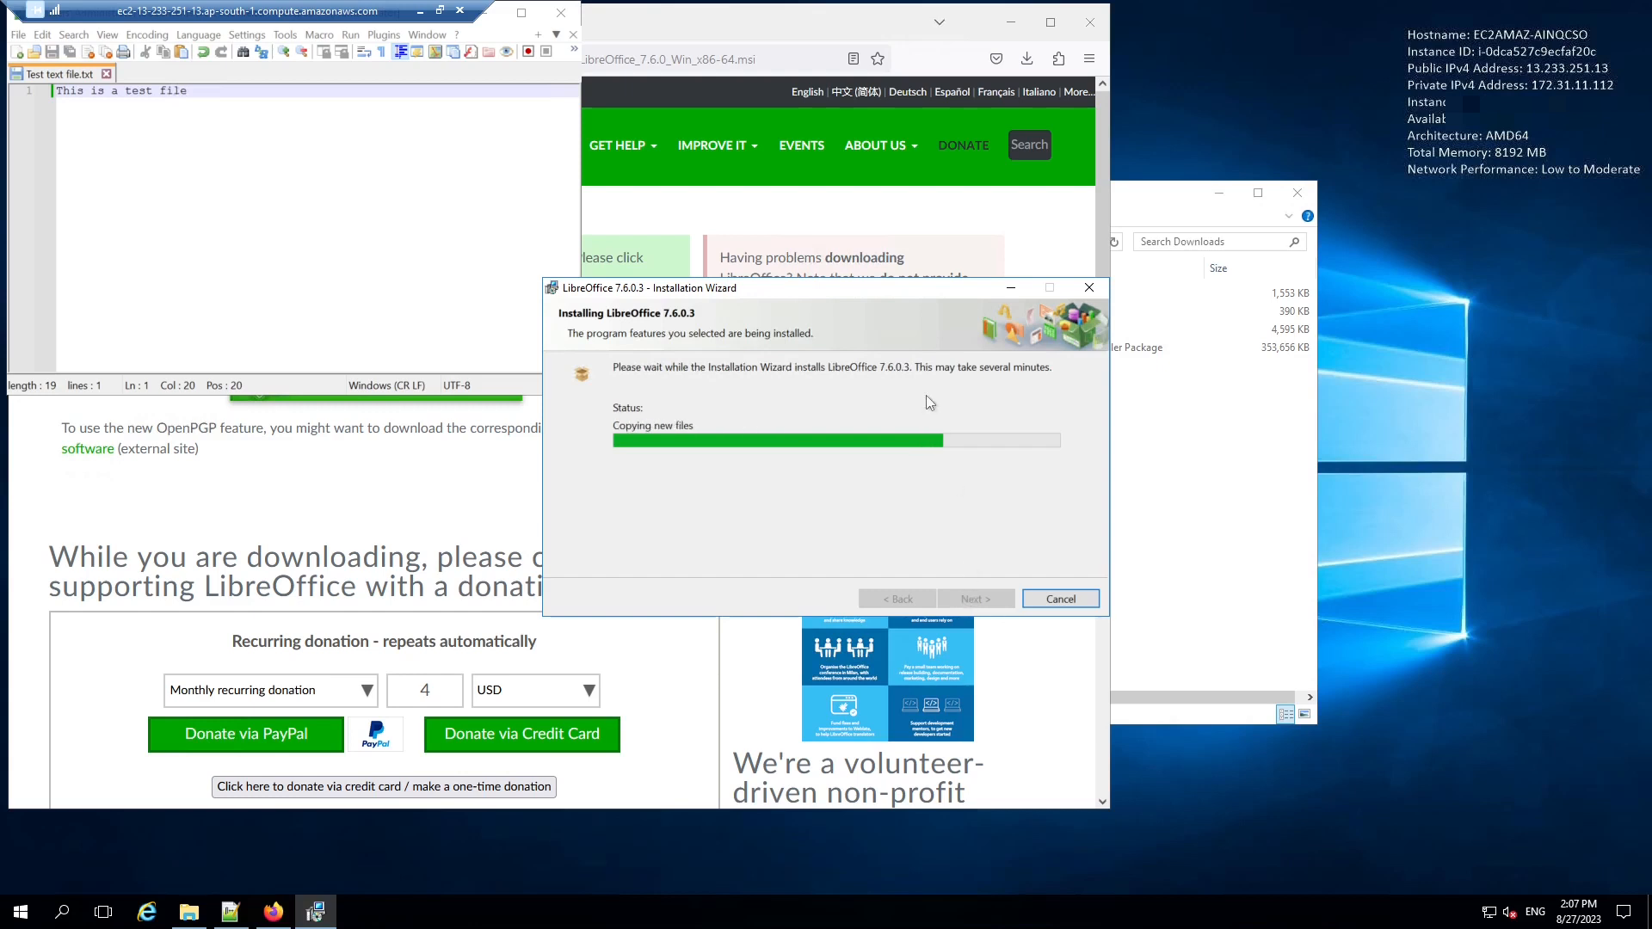
# Search the web in Firefox for "Open jdk aws" and open the Amazon Corretto page
pyautogui.click(717, 59)
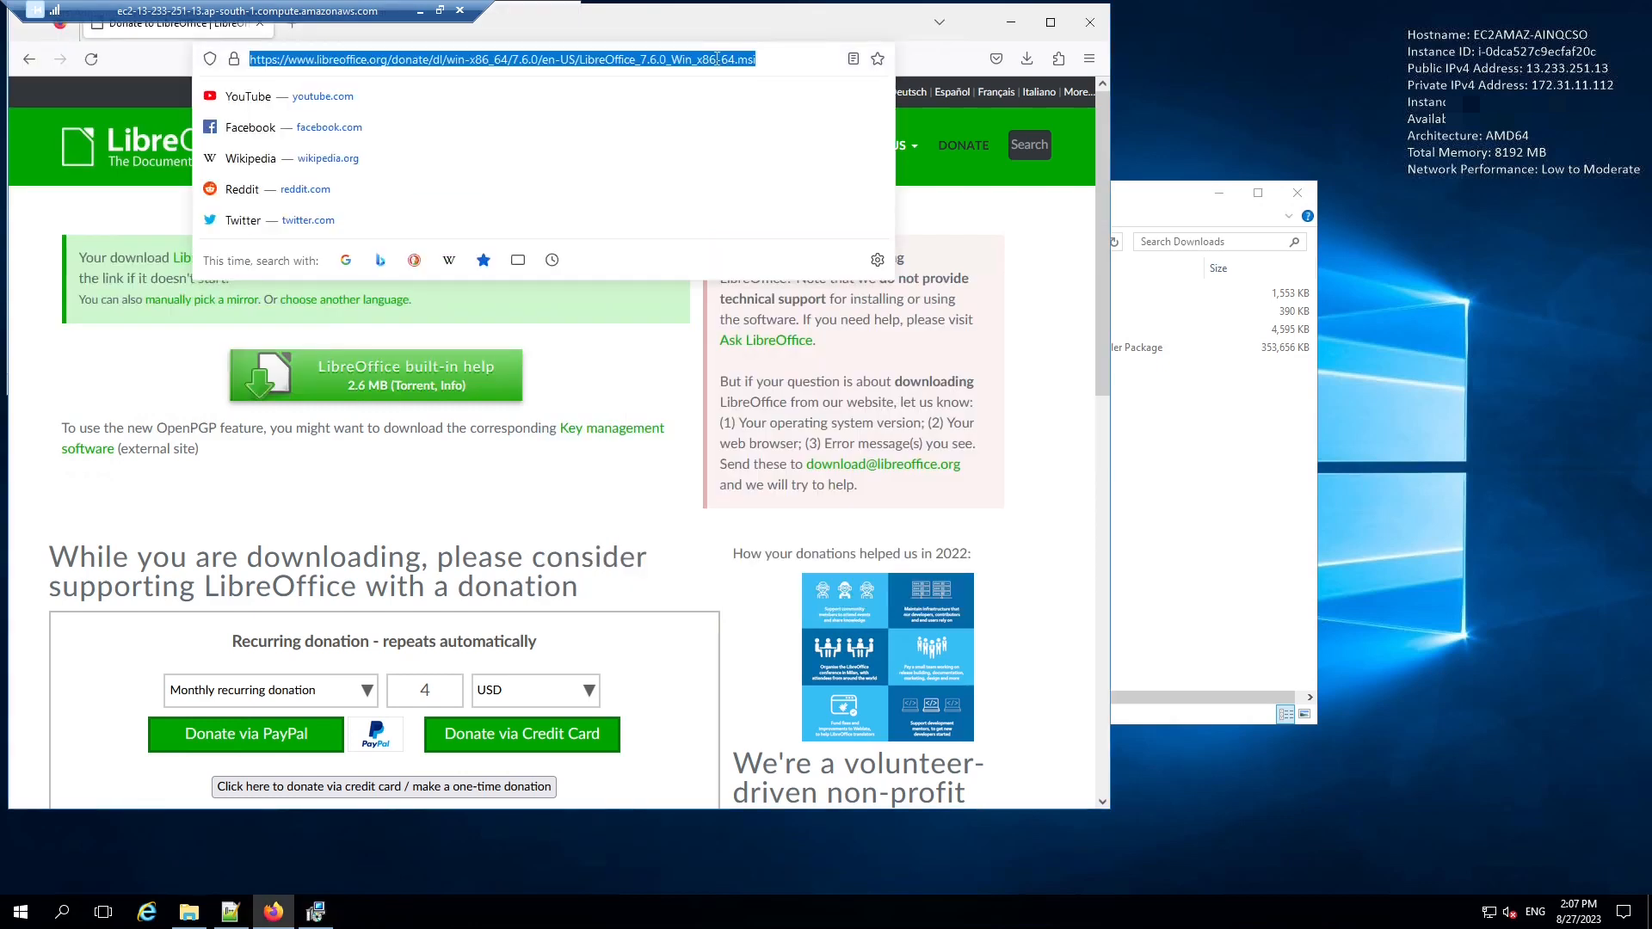
pyautogui.write('Open d')
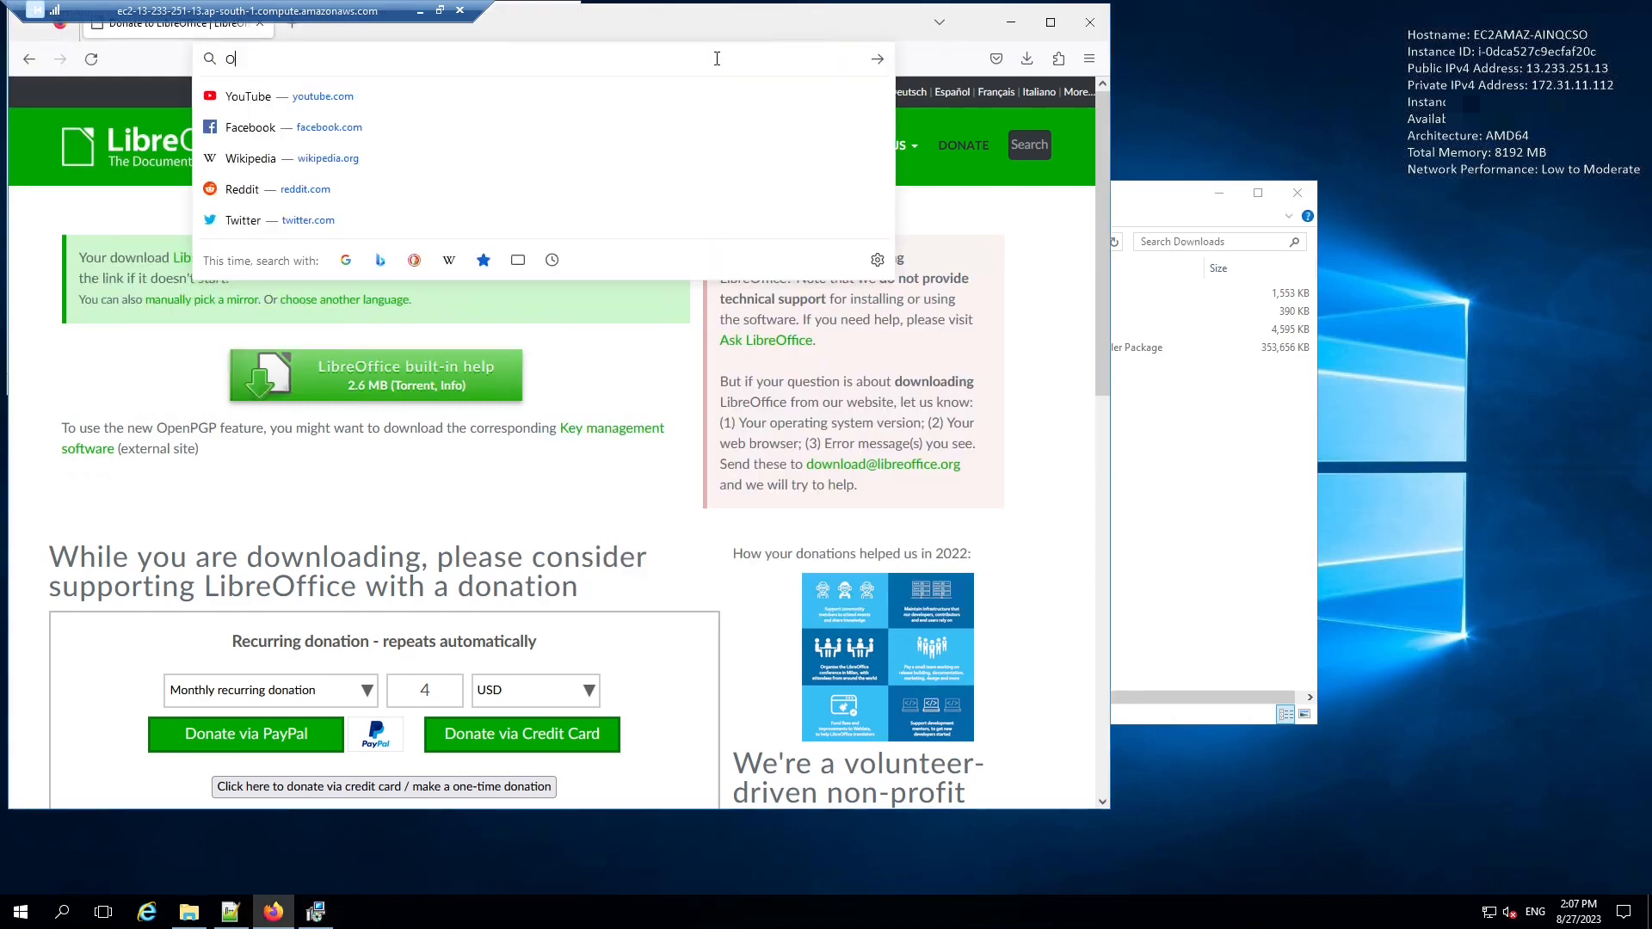
pyautogui.press('BackSpace')
pyautogui.write('jdk')
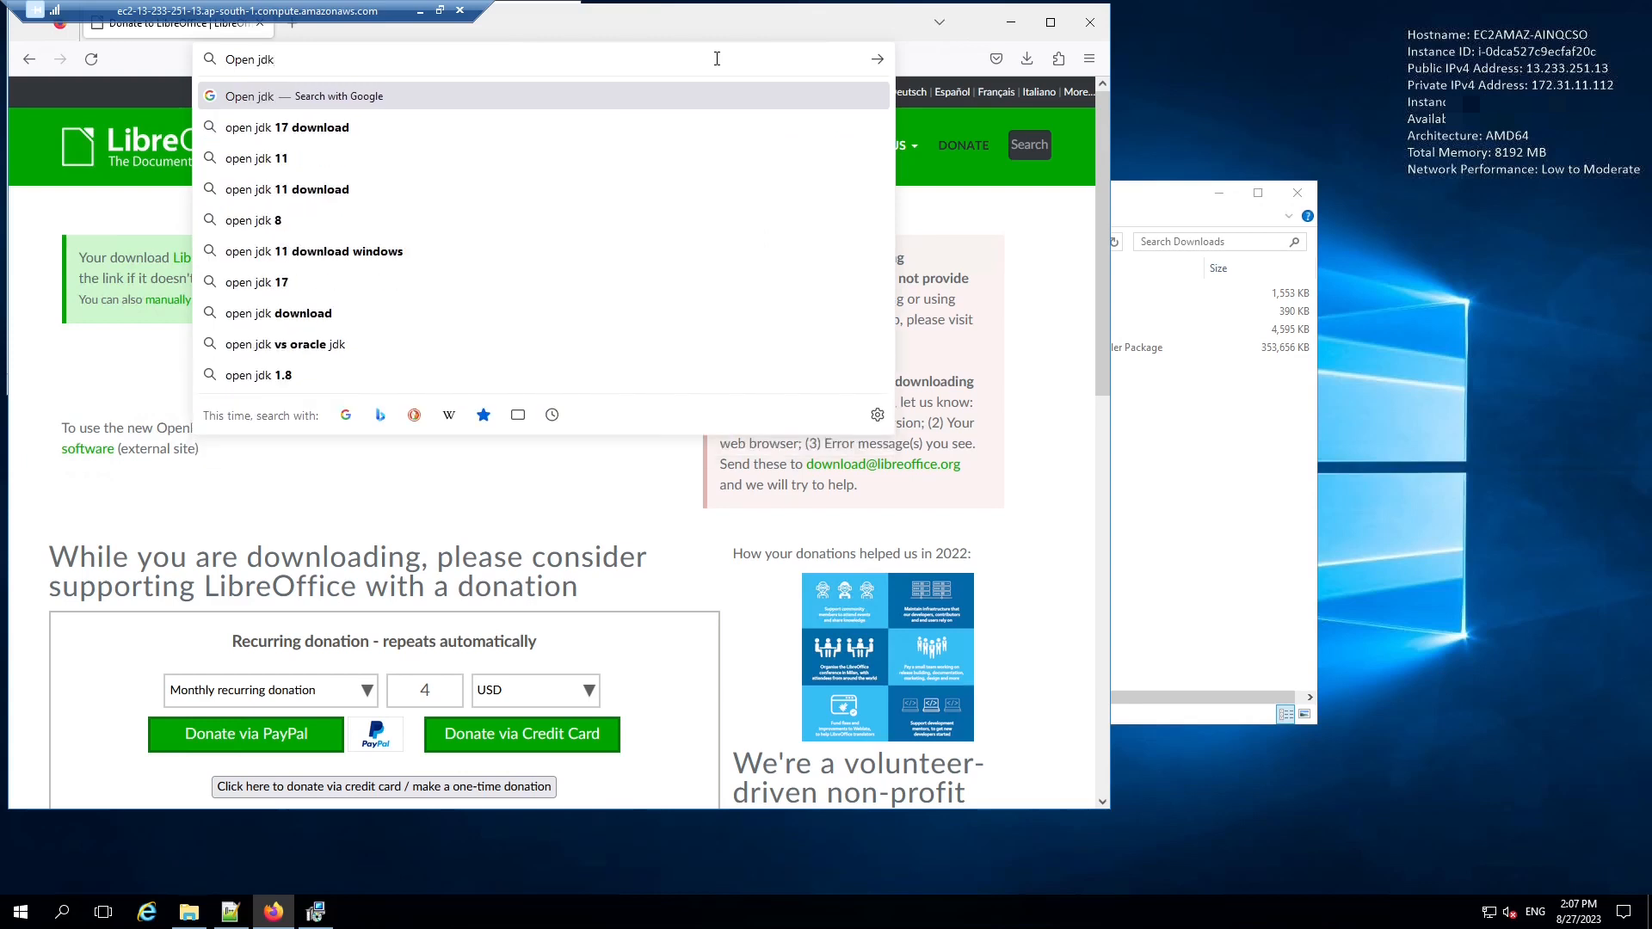
pyautogui.write(' aws')
pyautogui.press('Return')
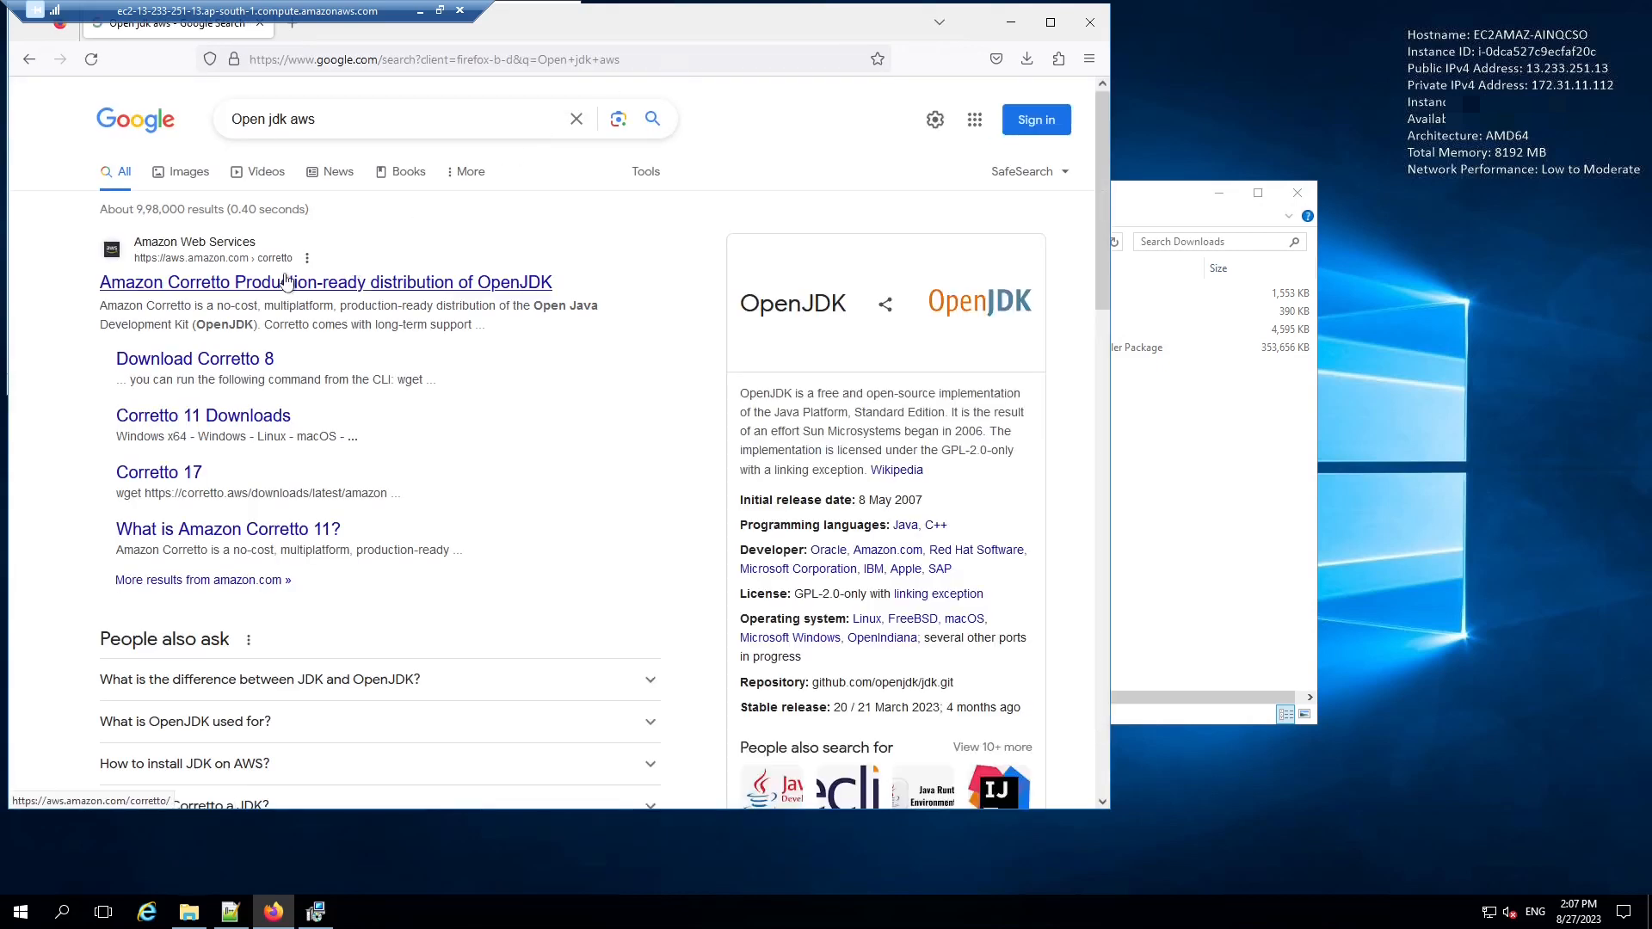
pyautogui.click(286, 282)
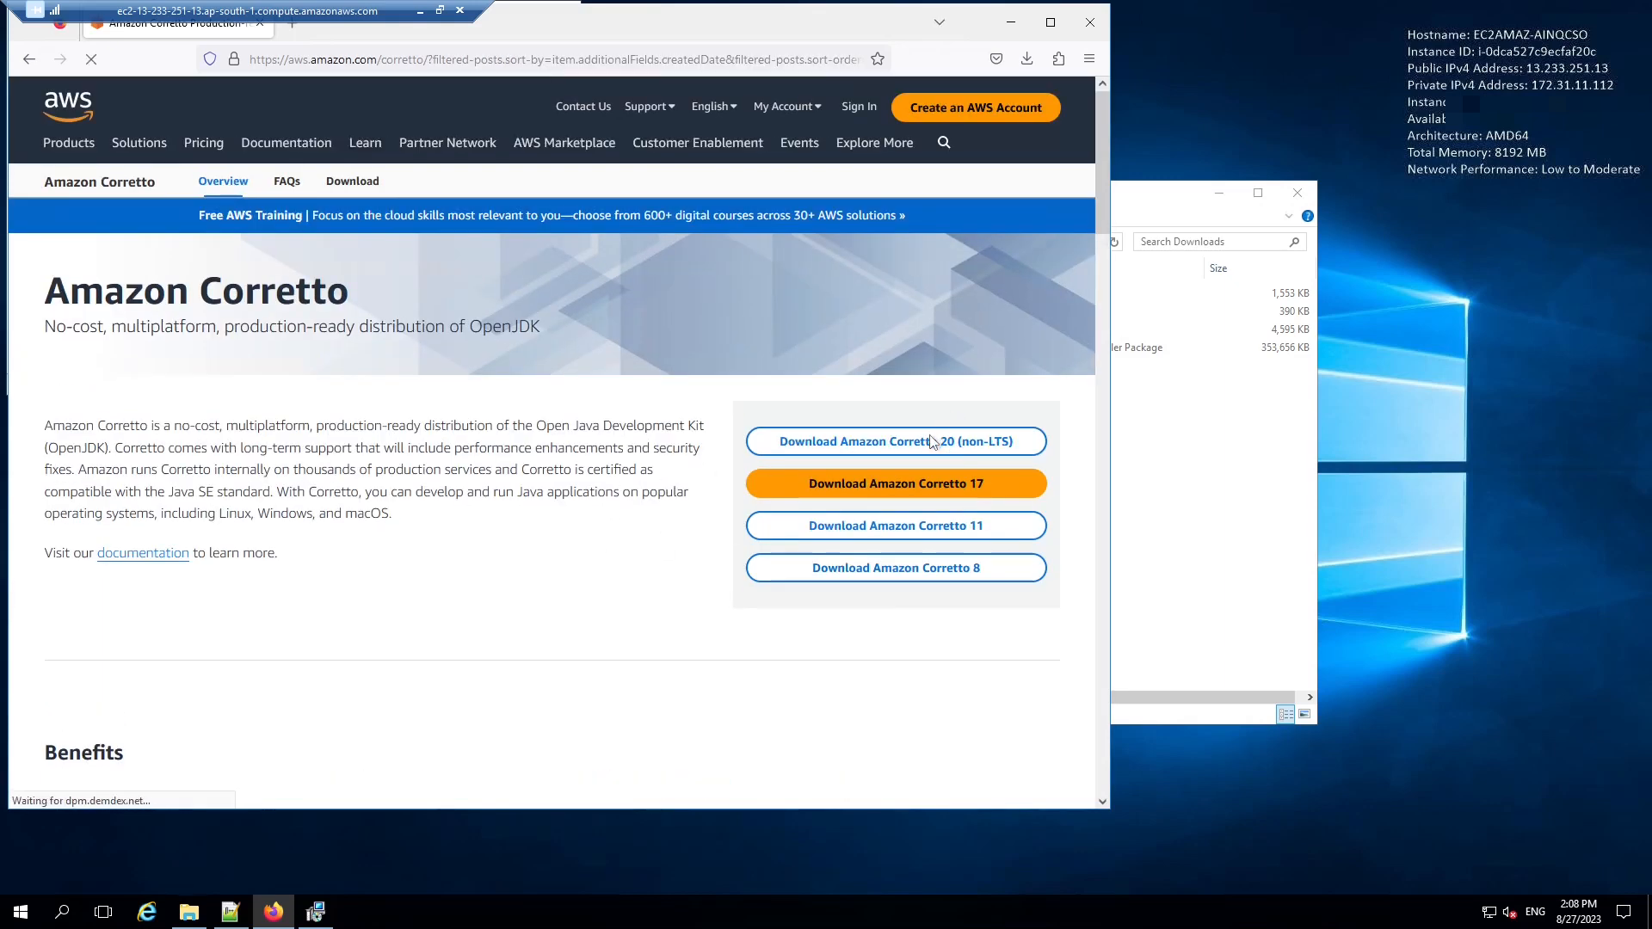
# Open the Amazon Corretto 17 downloads page and download the Windows x64 JDK .msi package
pyautogui.click(879, 486)
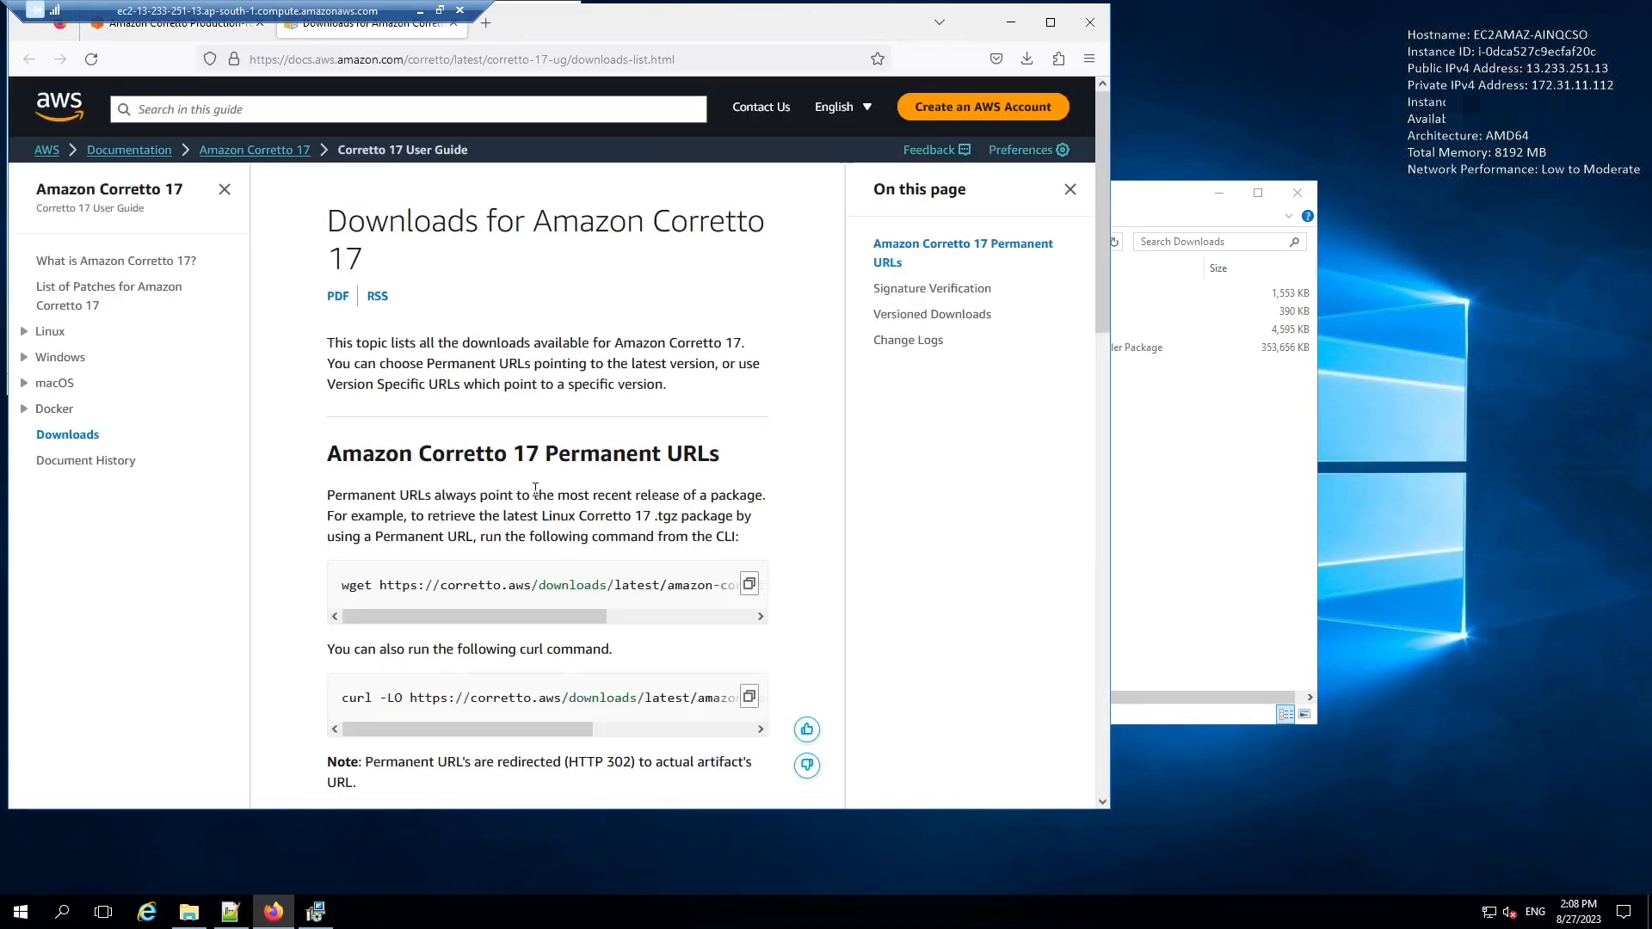
pyautogui.scroll(-7, 477, 565)
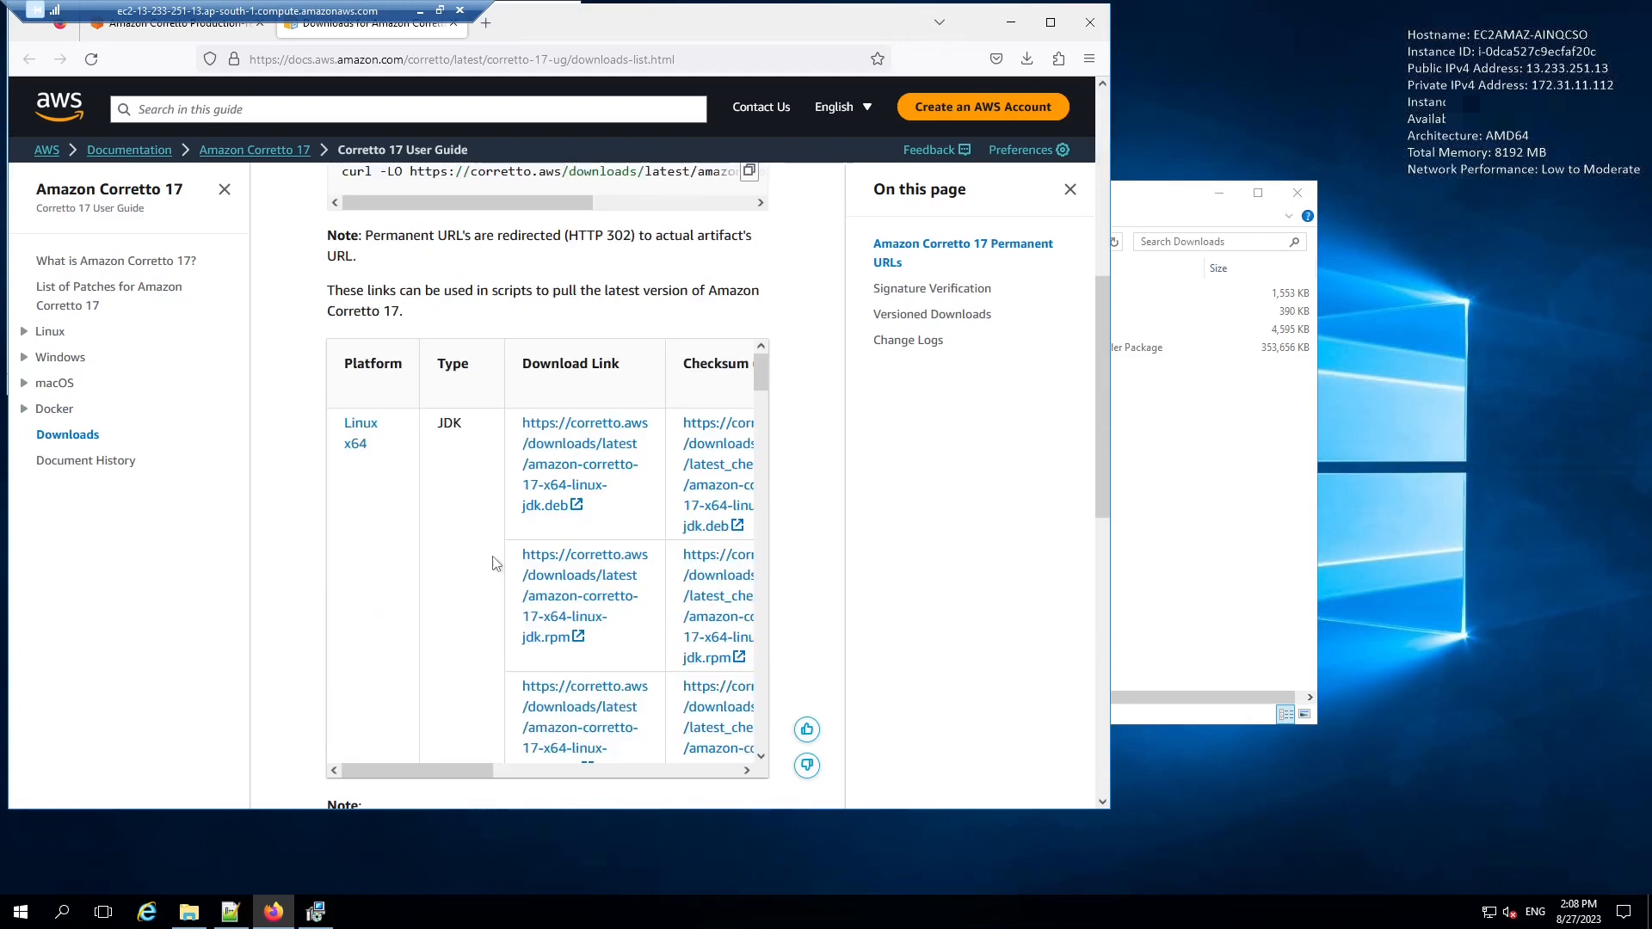
pyautogui.scroll(-6, 443, 613)
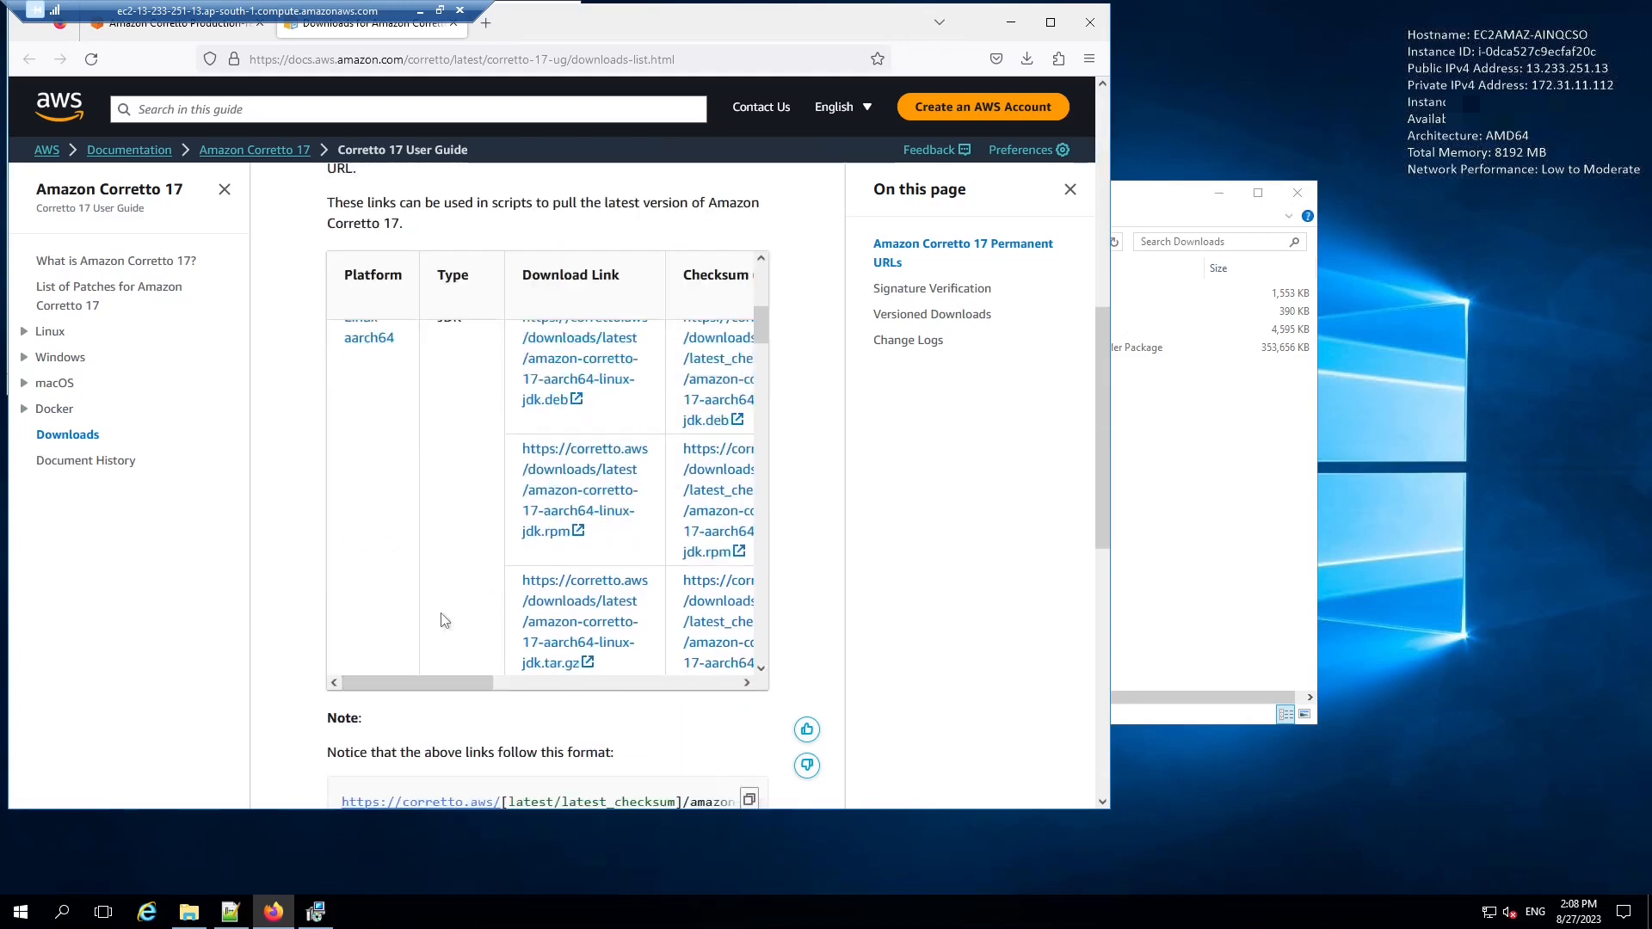
pyautogui.scroll(-5, 442, 612)
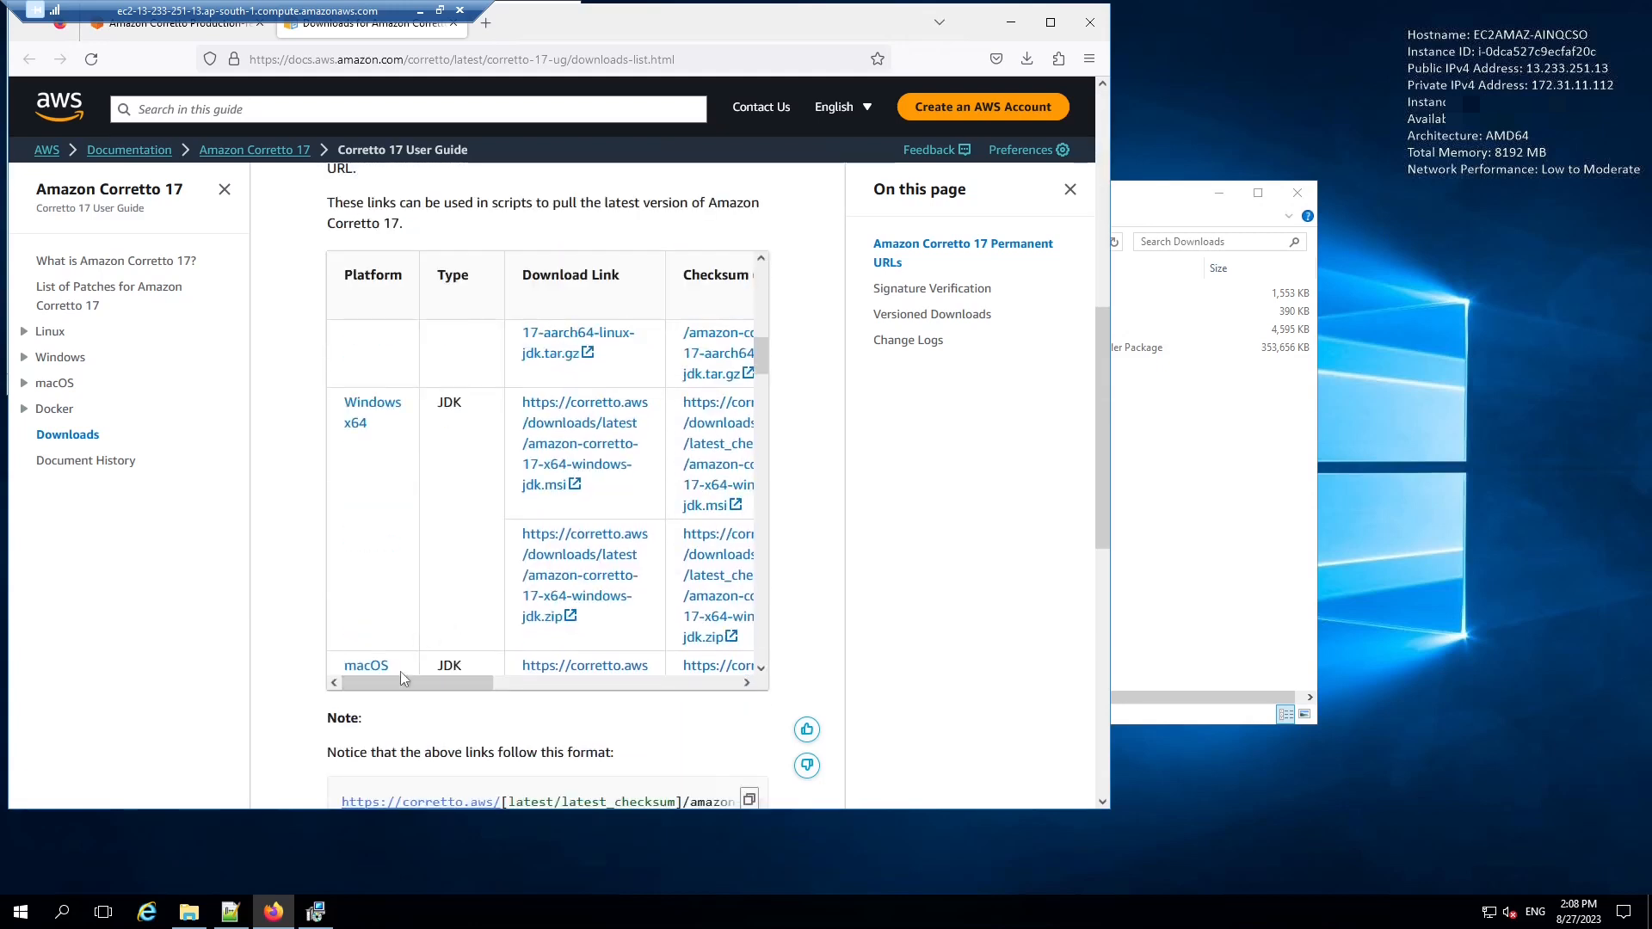
pyautogui.moveTo(417, 675); pyautogui.dragTo(452, 675)
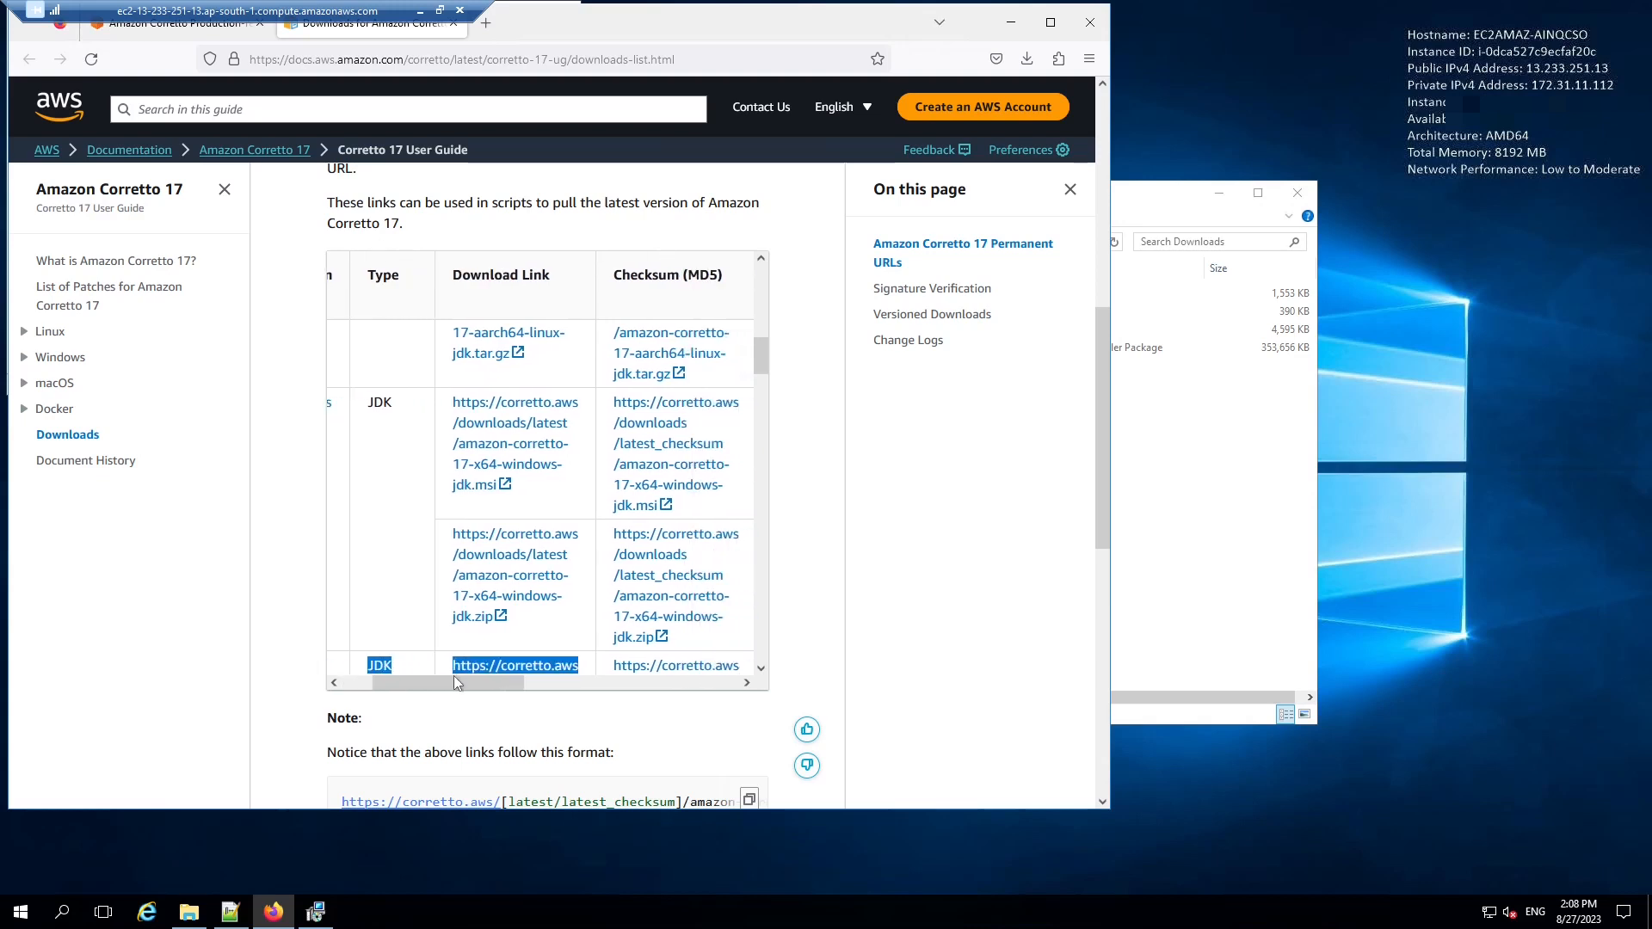
pyautogui.click(518, 441)
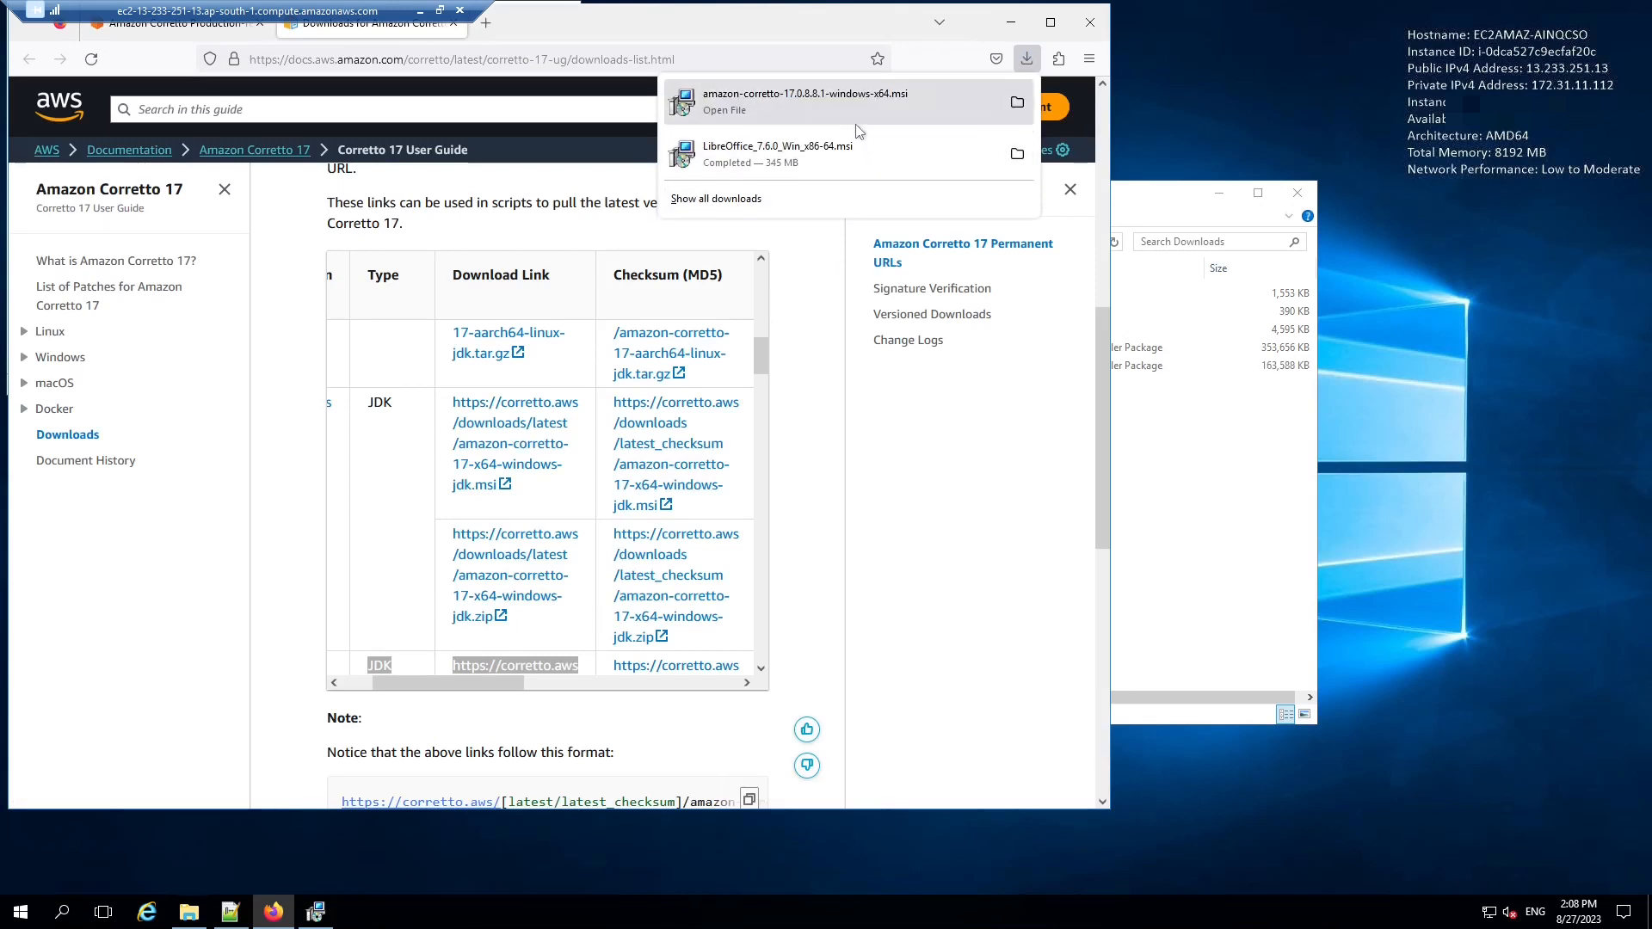
# Run amazon-corretto-17.0.8.8.1-windows-x64.msi, accept the license agreement and start the installation with the default settings
pyautogui.click(855, 123)
pyautogui.click(680, 436)
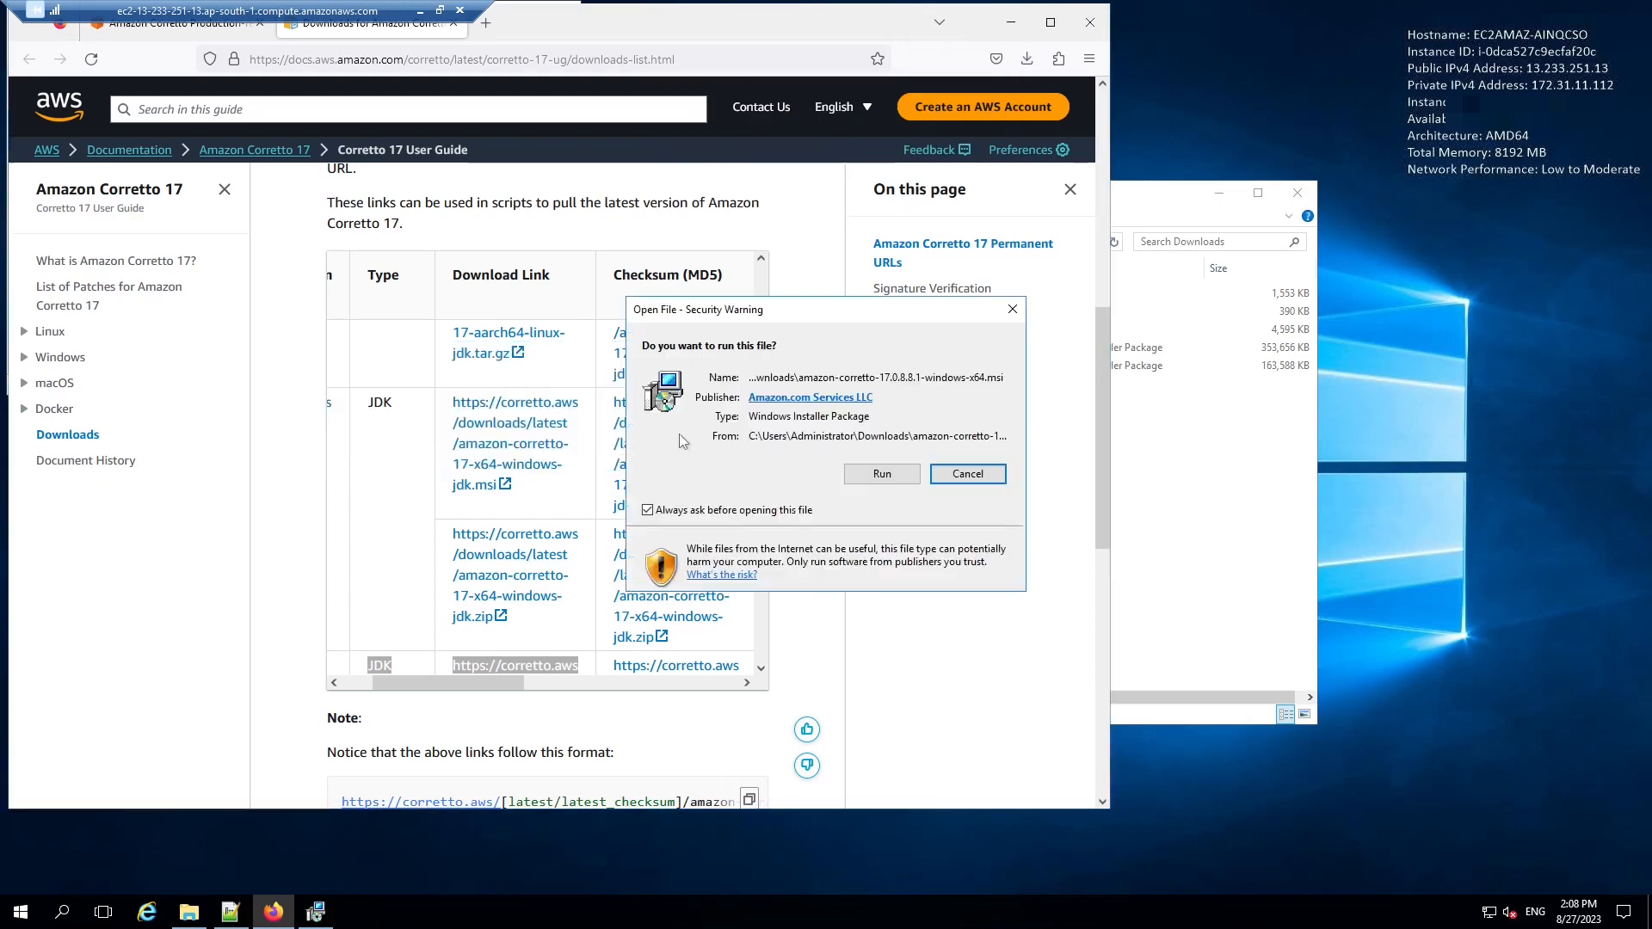
pyautogui.click(850, 478)
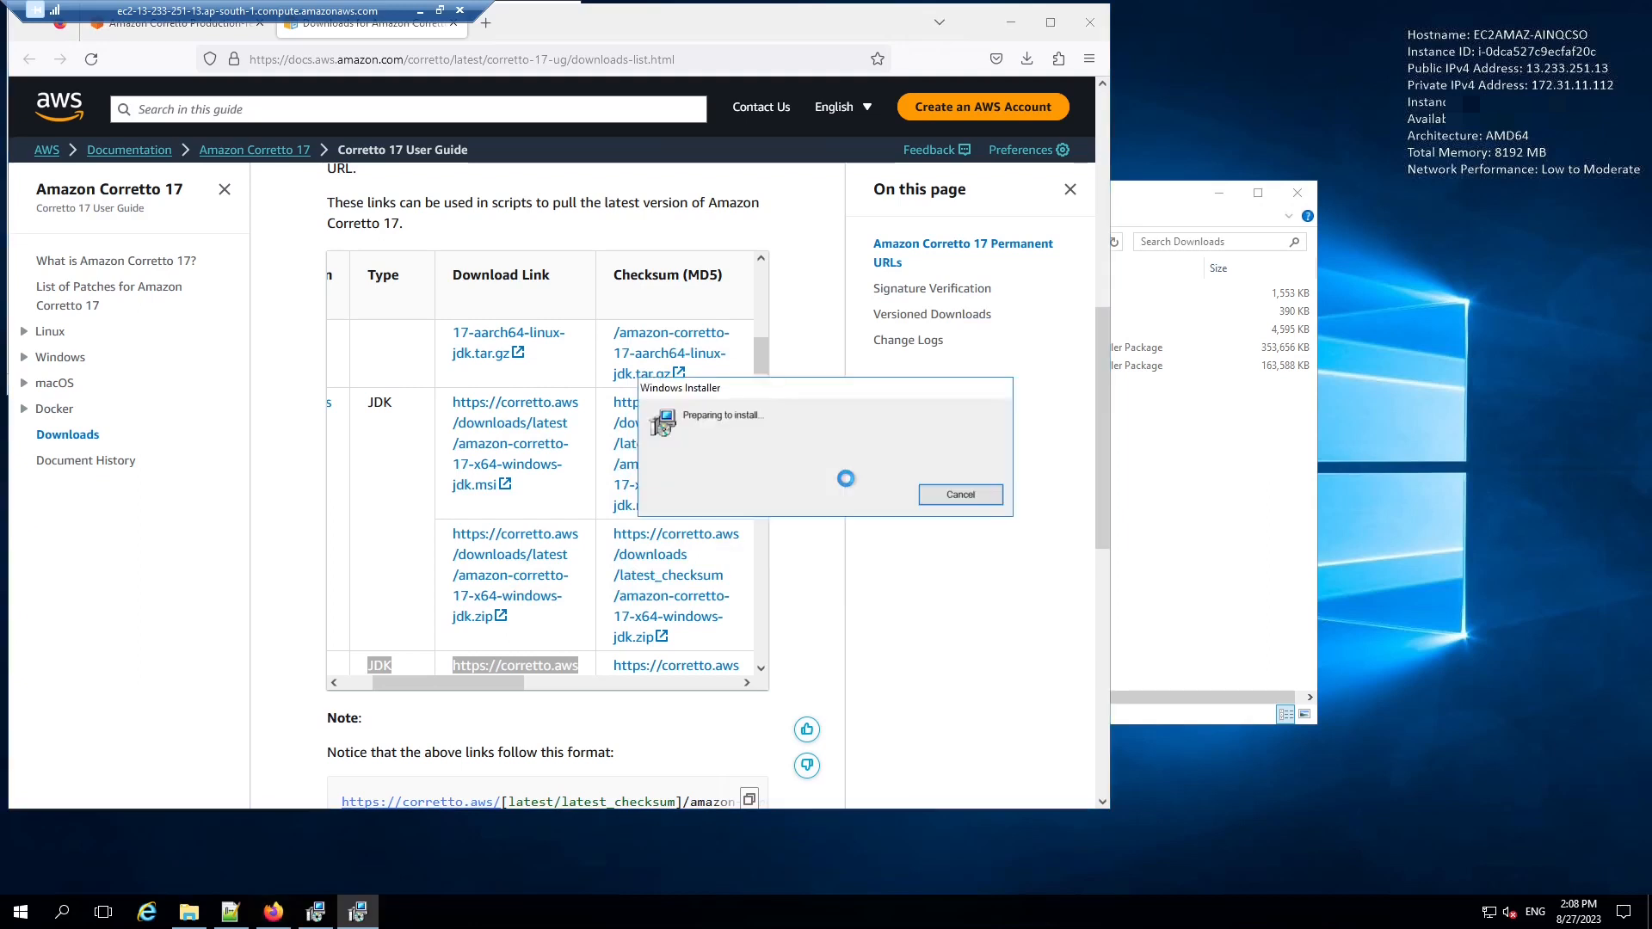
pyautogui.click(902, 596)
pyautogui.click(903, 597)
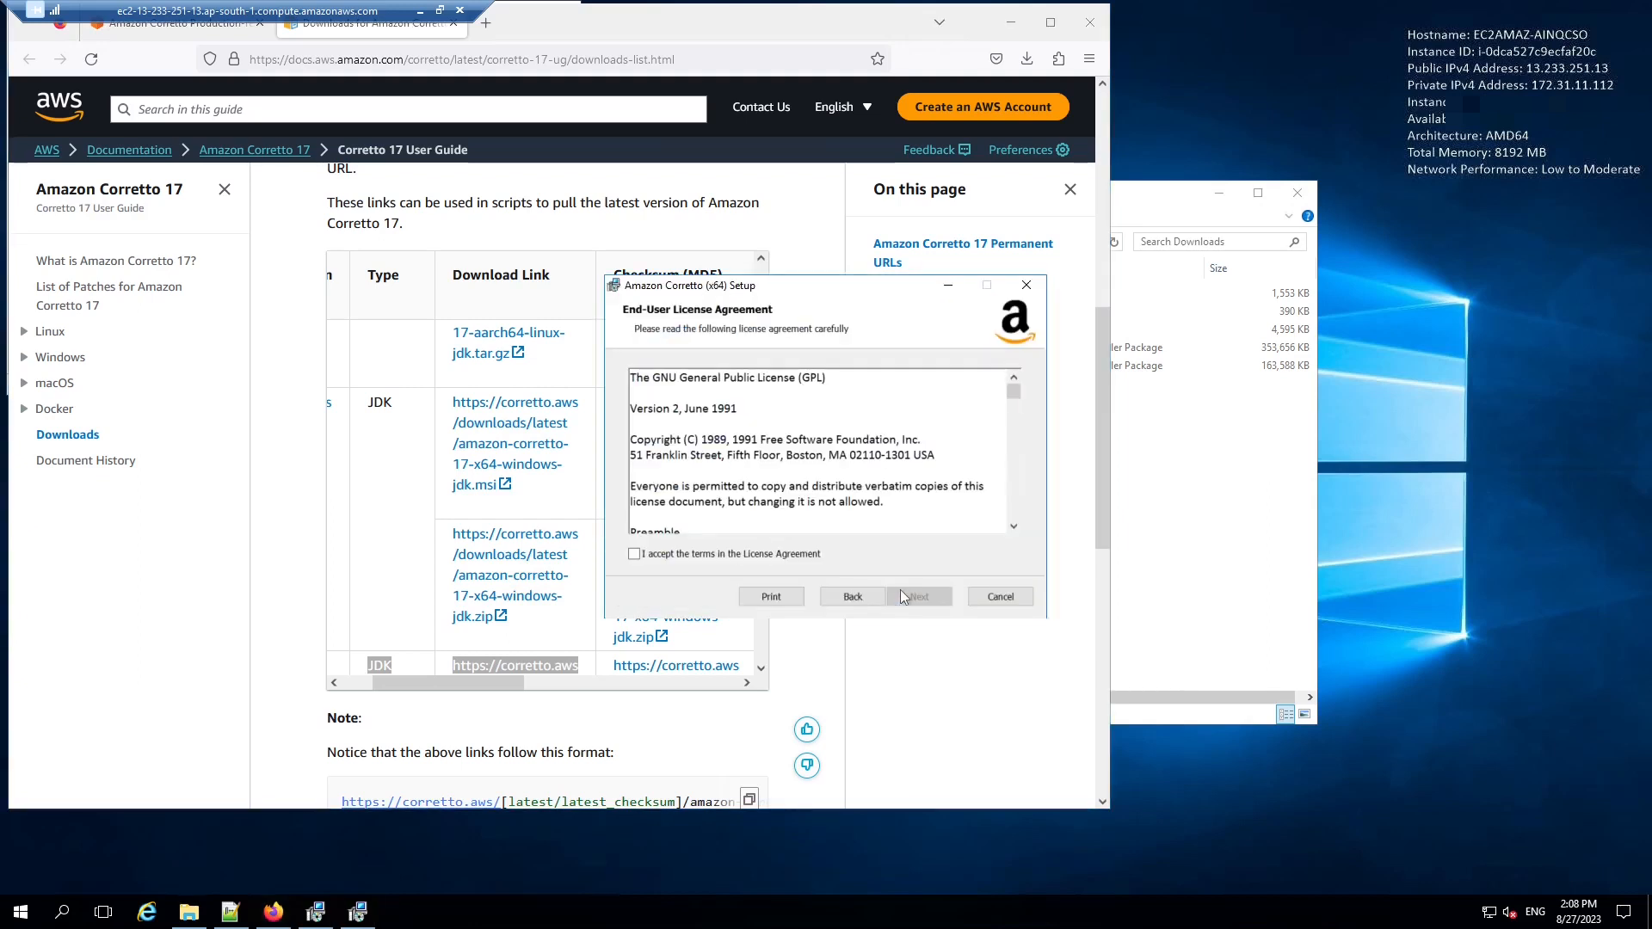
pyautogui.click(730, 553)
pyautogui.click(917, 597)
pyautogui.click(922, 597)
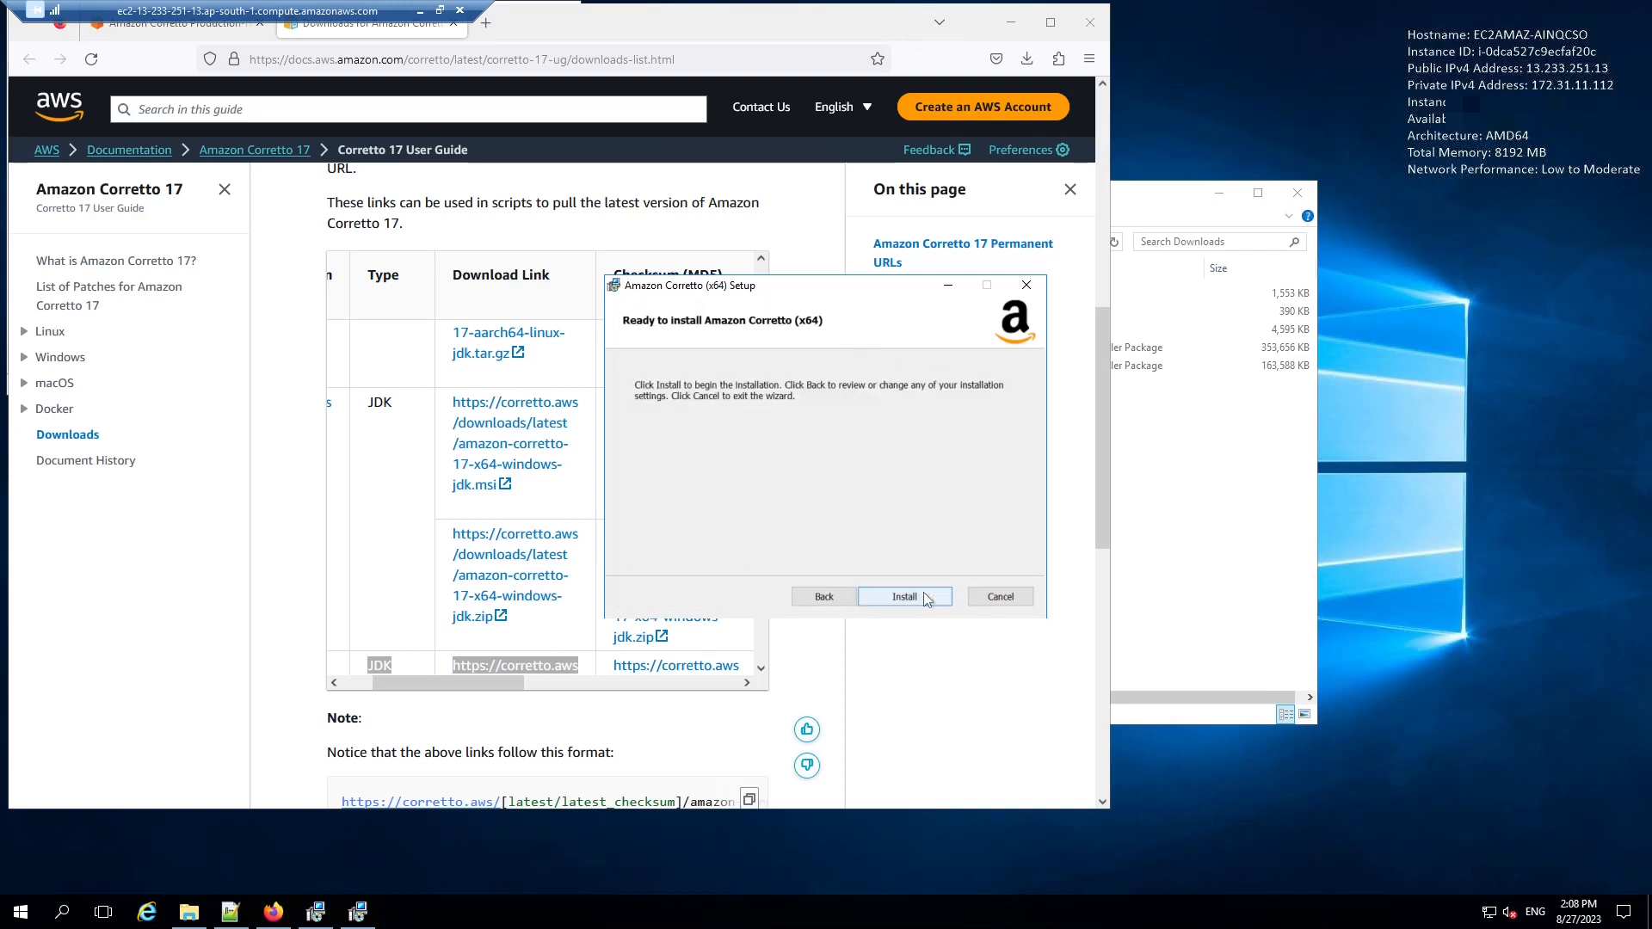
pyautogui.click(924, 597)
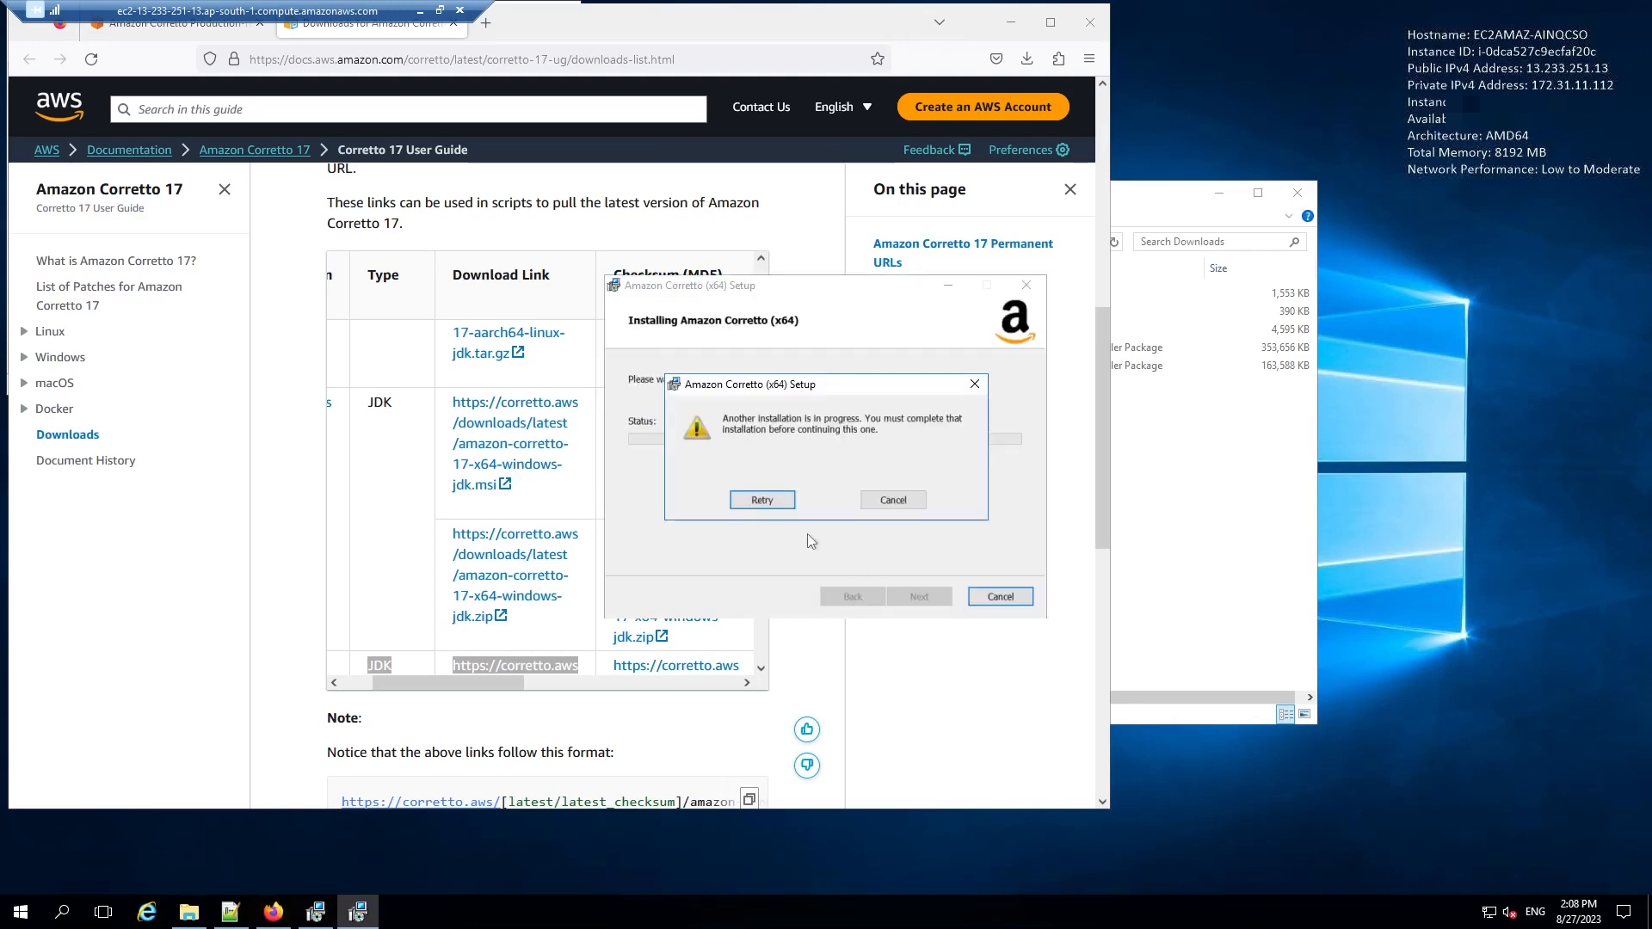
# Open Task Manager's CPU performance view with one graph per logical processor and move its window clear of the LibreOffice installer
pyautogui.click(316, 912)
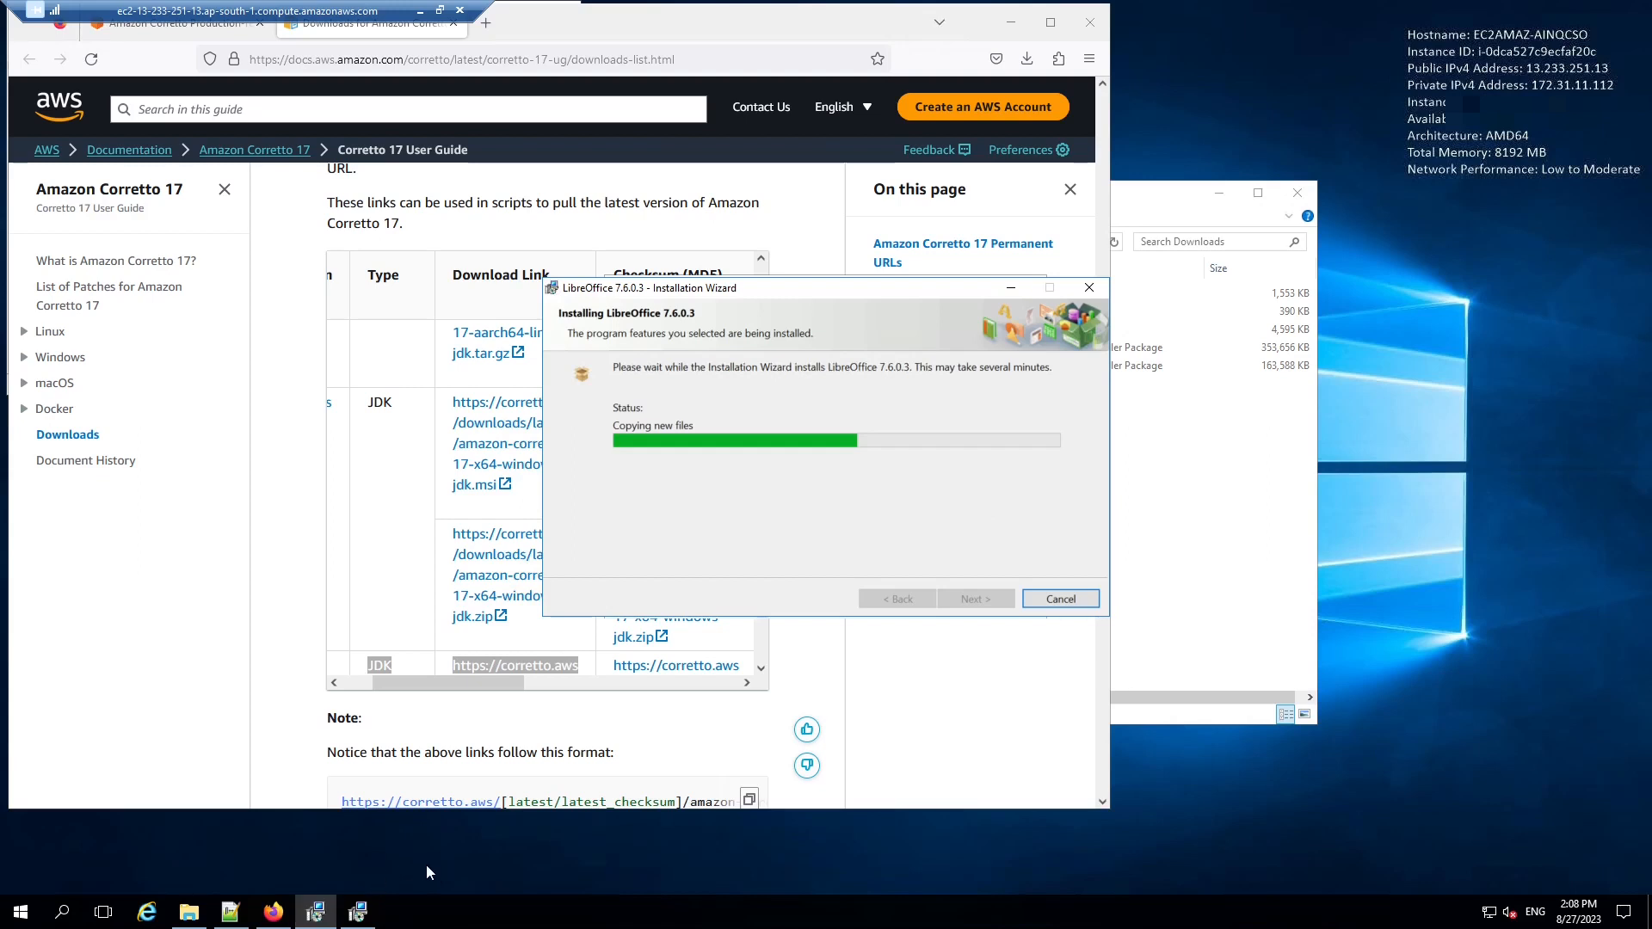
pyautogui.rightClick(451, 925)
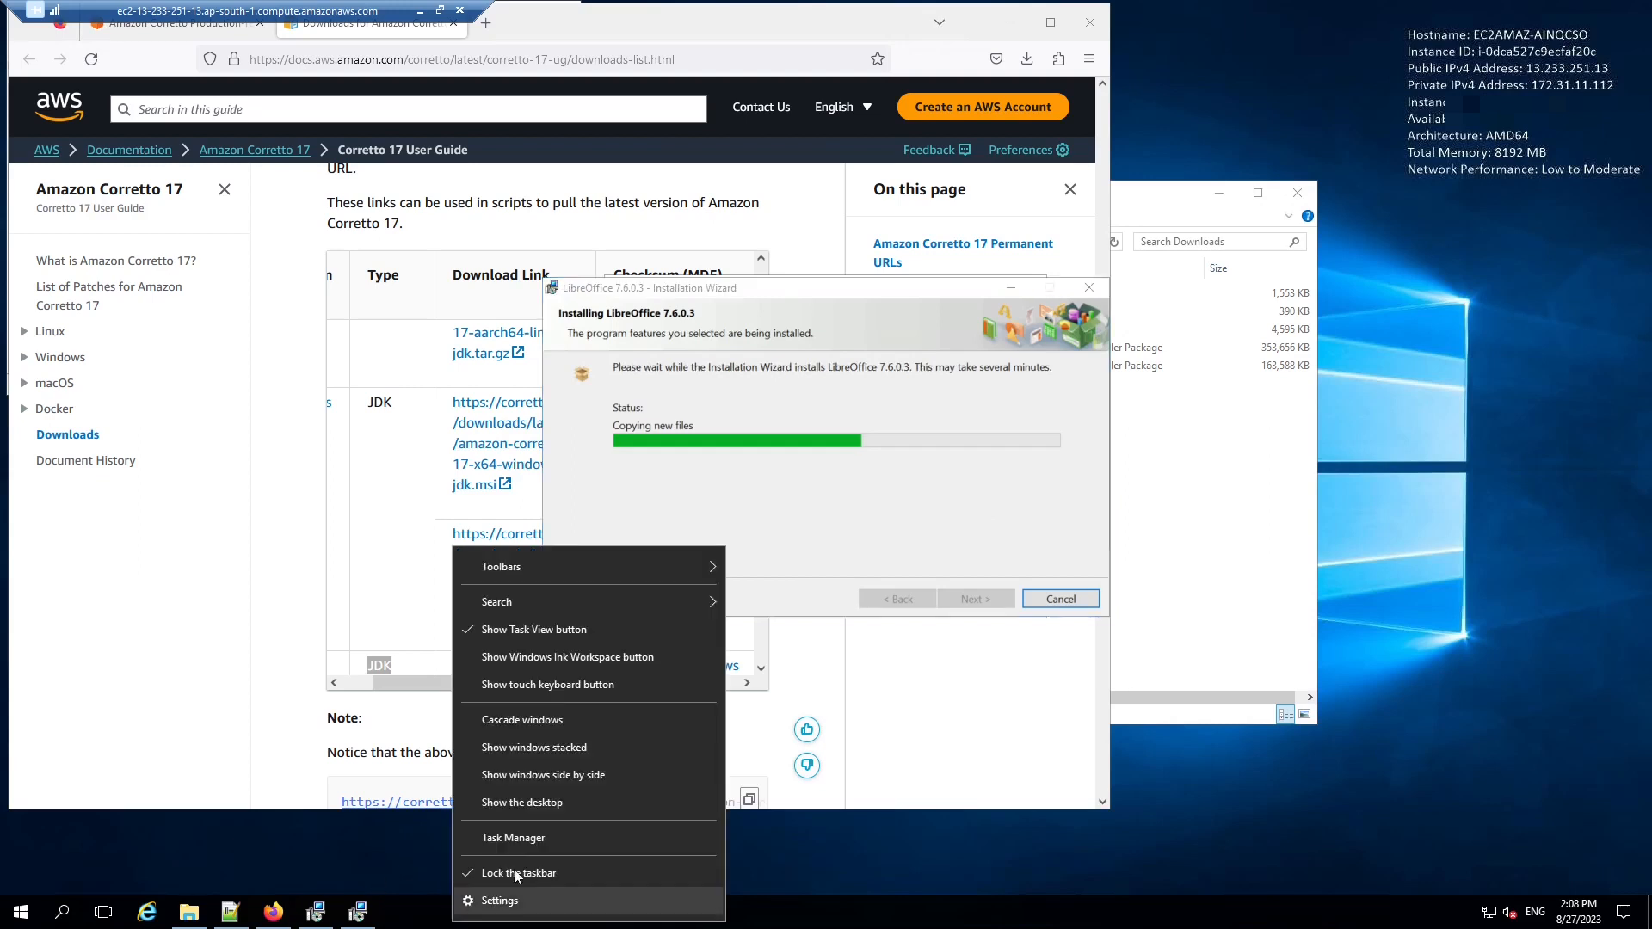
pyautogui.click(503, 841)
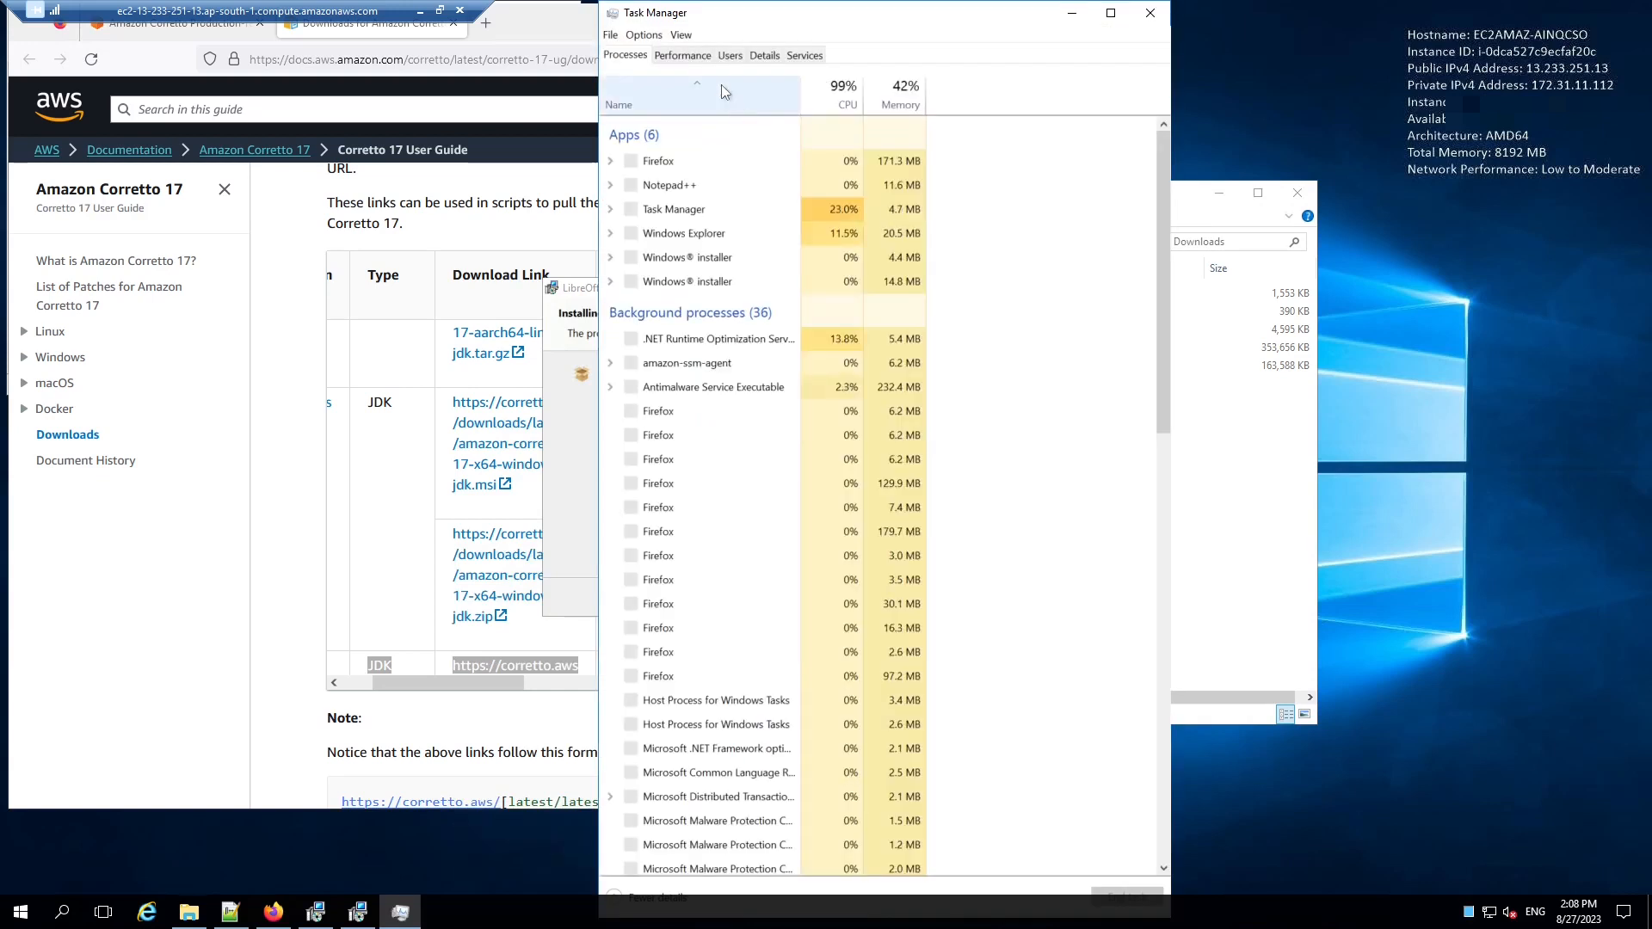
pyautogui.click(682, 55)
pyautogui.rightClick(952, 183)
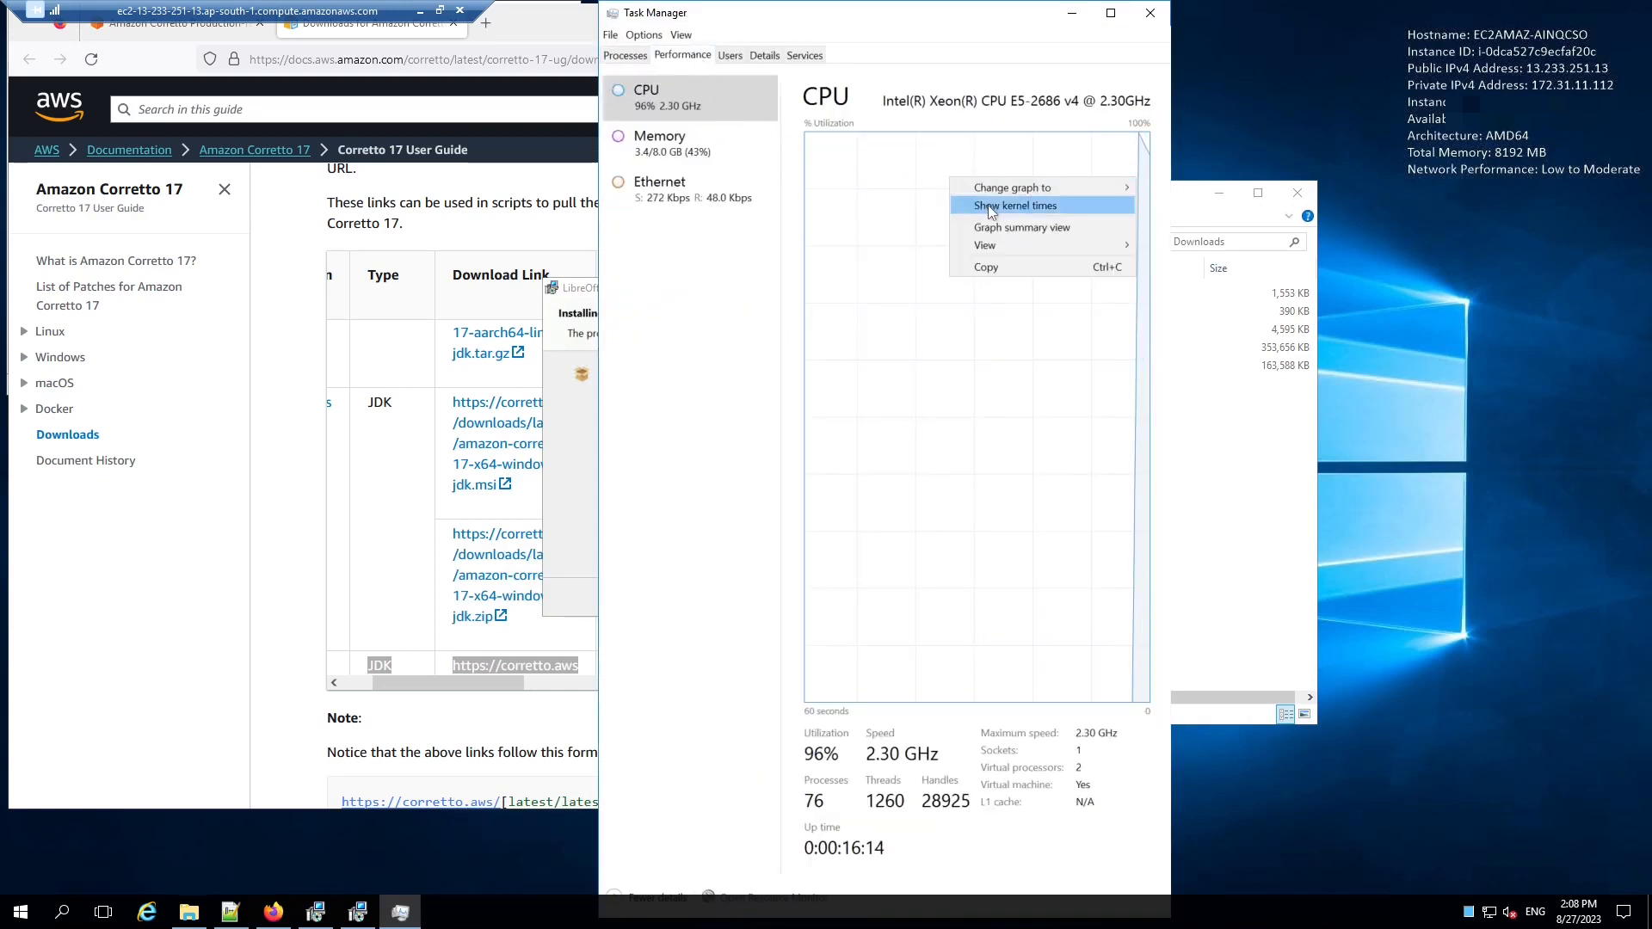
pyautogui.moveTo(1033, 187)
pyautogui.click(1217, 206)
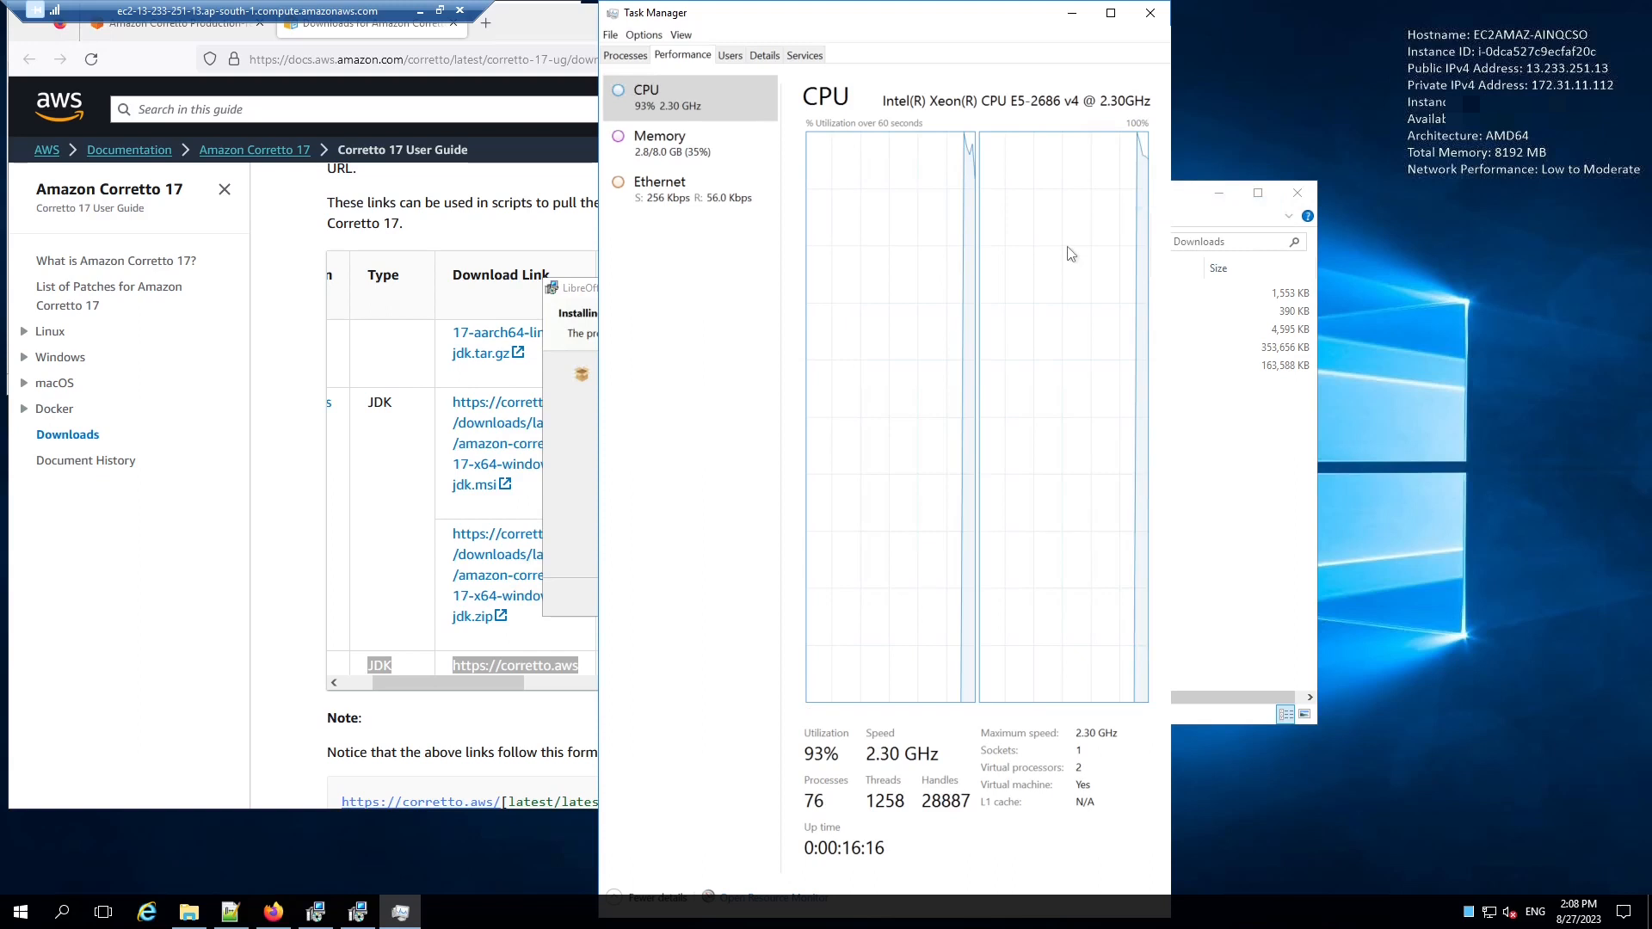
pyautogui.moveTo(950, 6); pyautogui.dragTo(1232, 92)
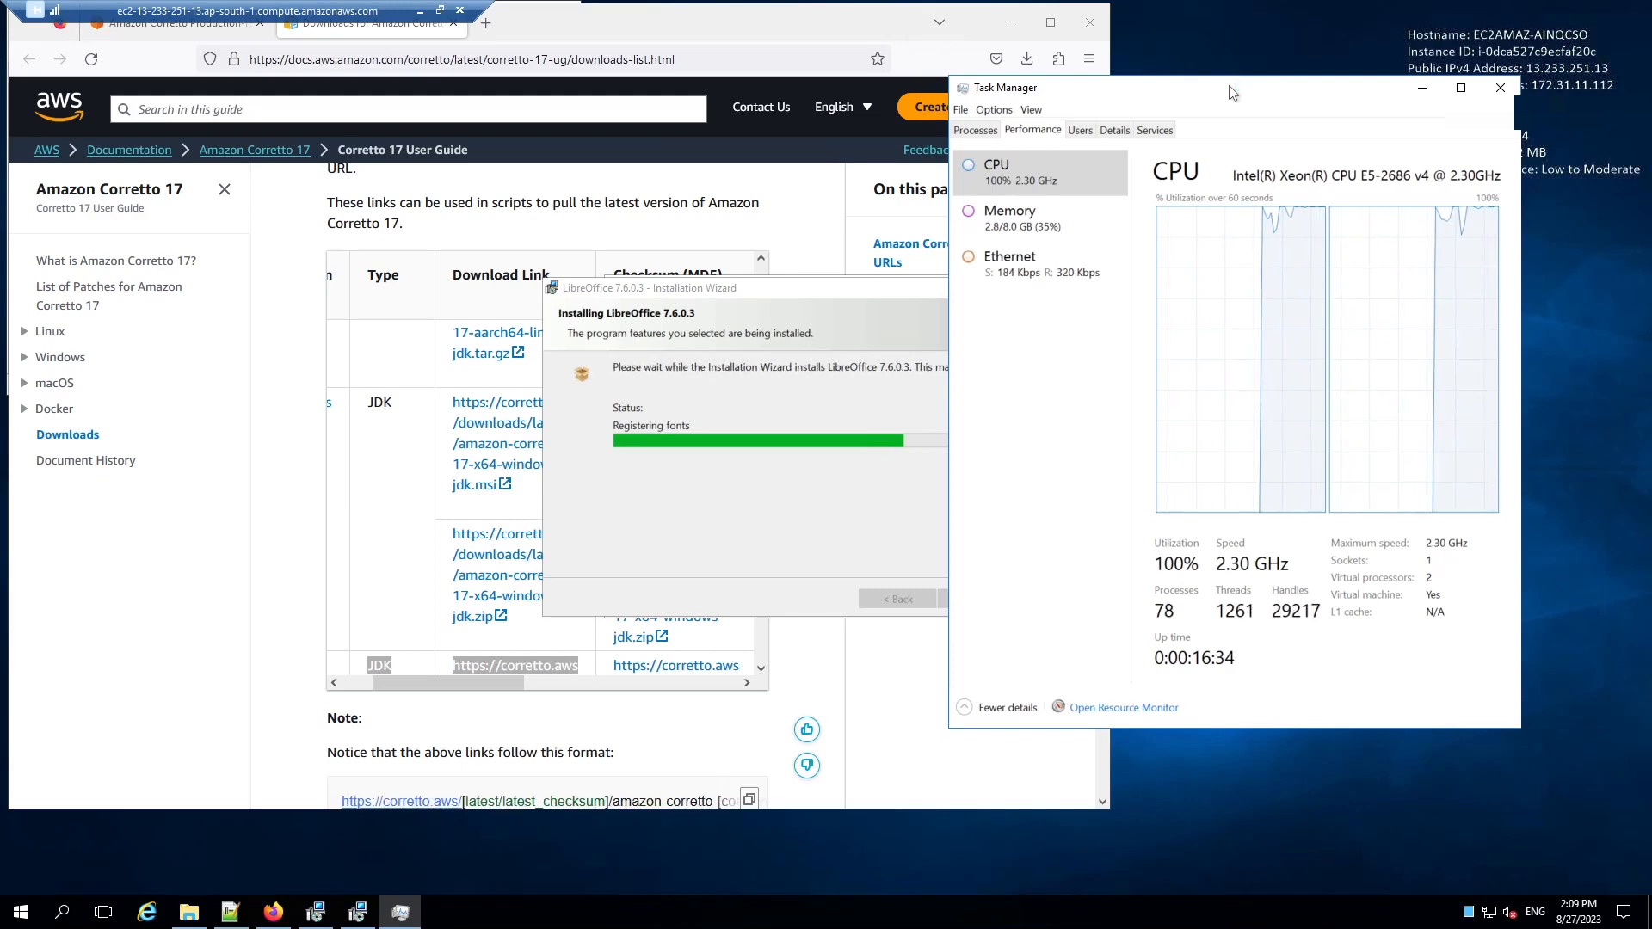
# Finish the LibreOffice installation wizard, then retry the Amazon Corretto installation and close Firefox
pyautogui.moveTo(851, 296); pyautogui.dragTo(586, 296)
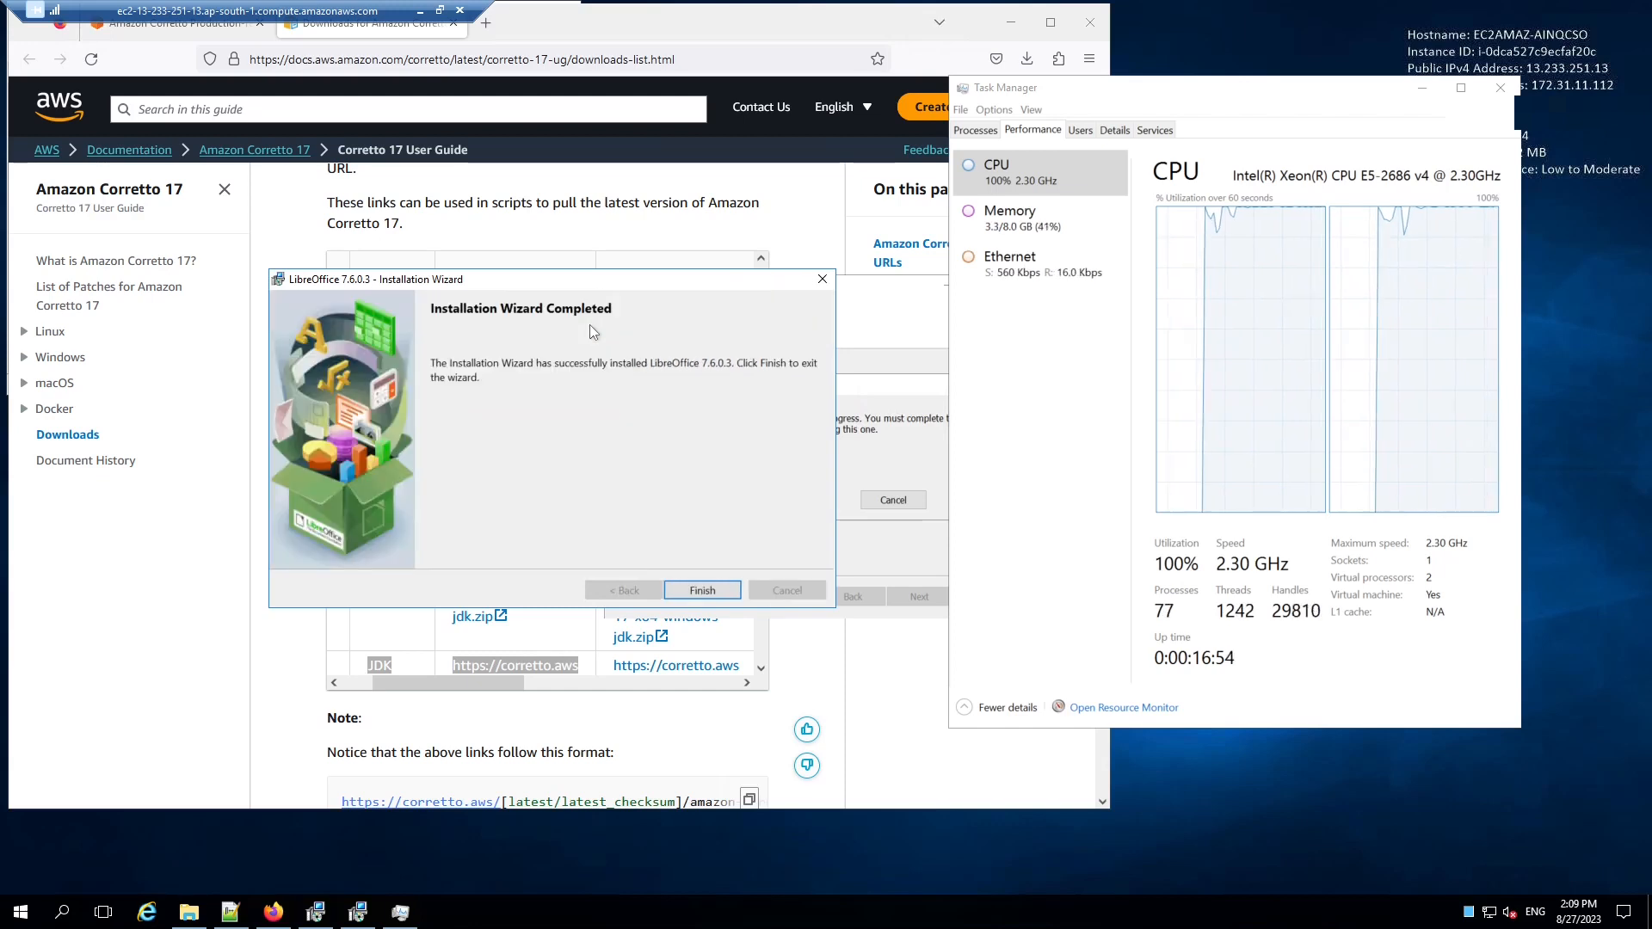
pyautogui.click(731, 592)
pyautogui.click(750, 505)
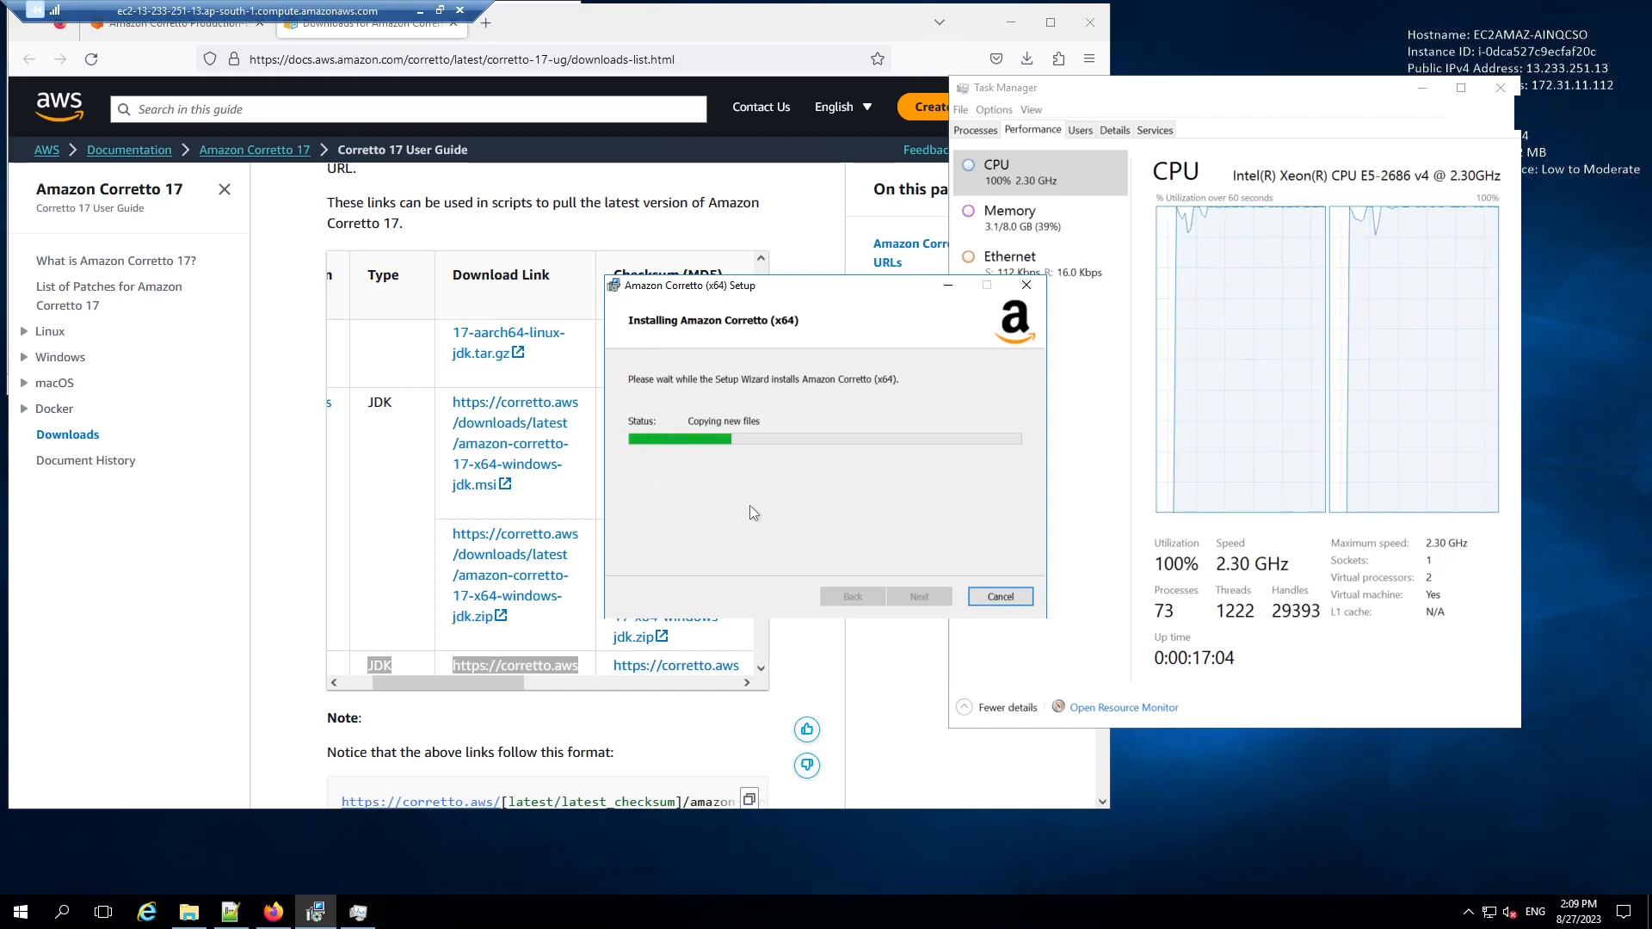
pyautogui.click(1089, 22)
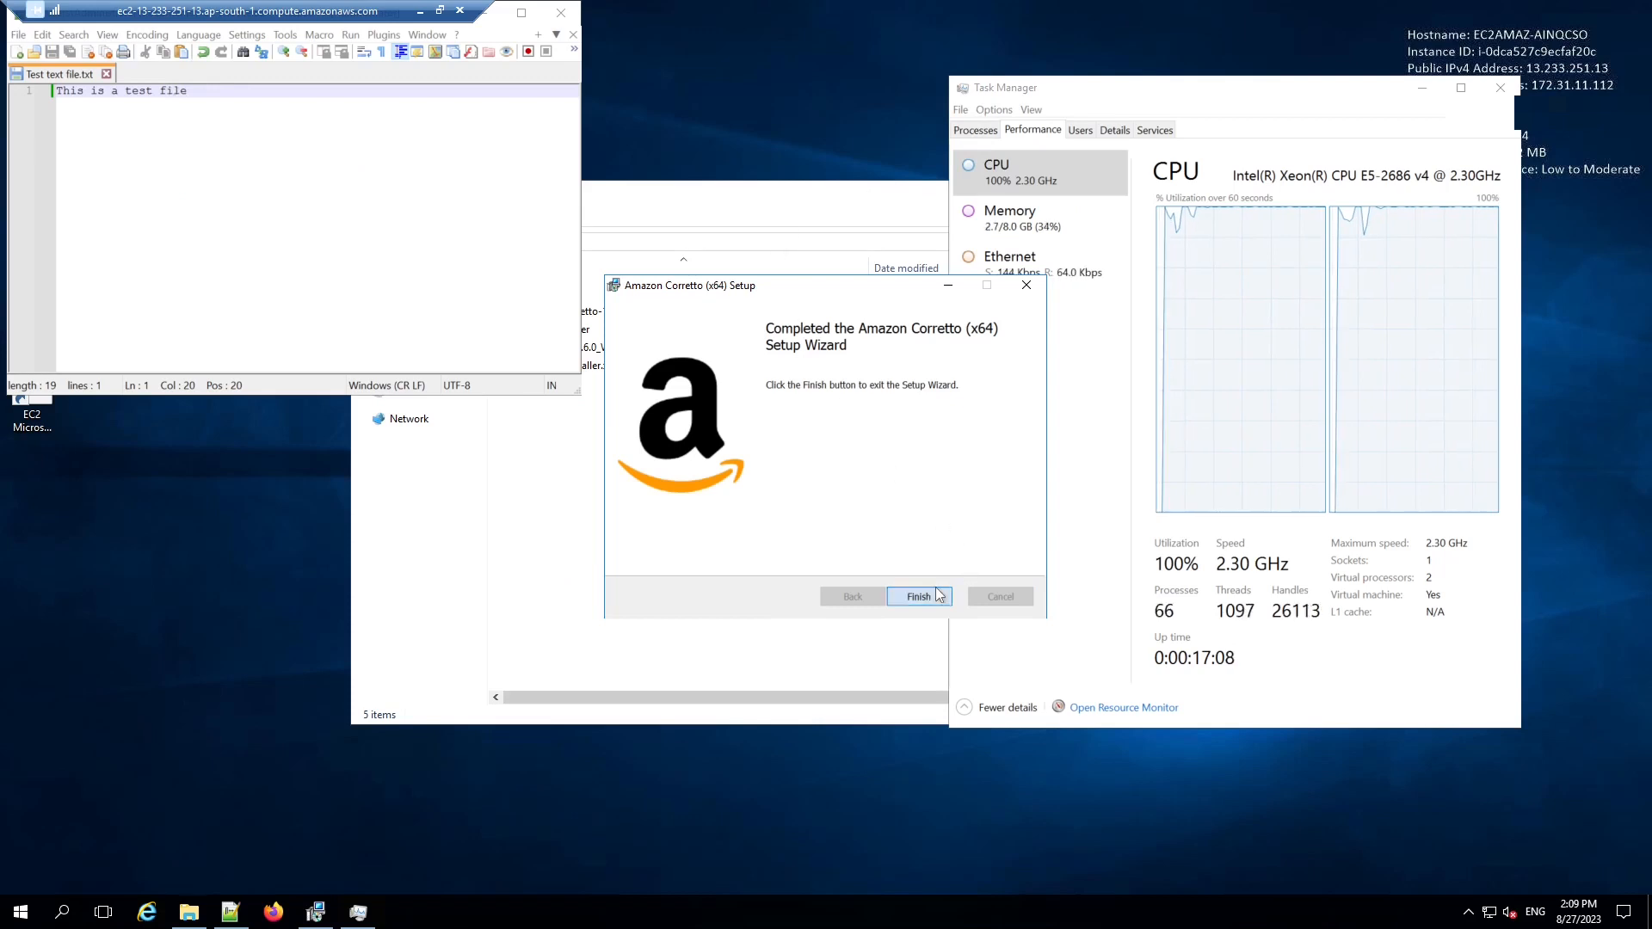
# Finish the Amazon Corretto setup wizard and launch LibreOffice
pyautogui.click(944, 594)
pyautogui.click(21, 914)
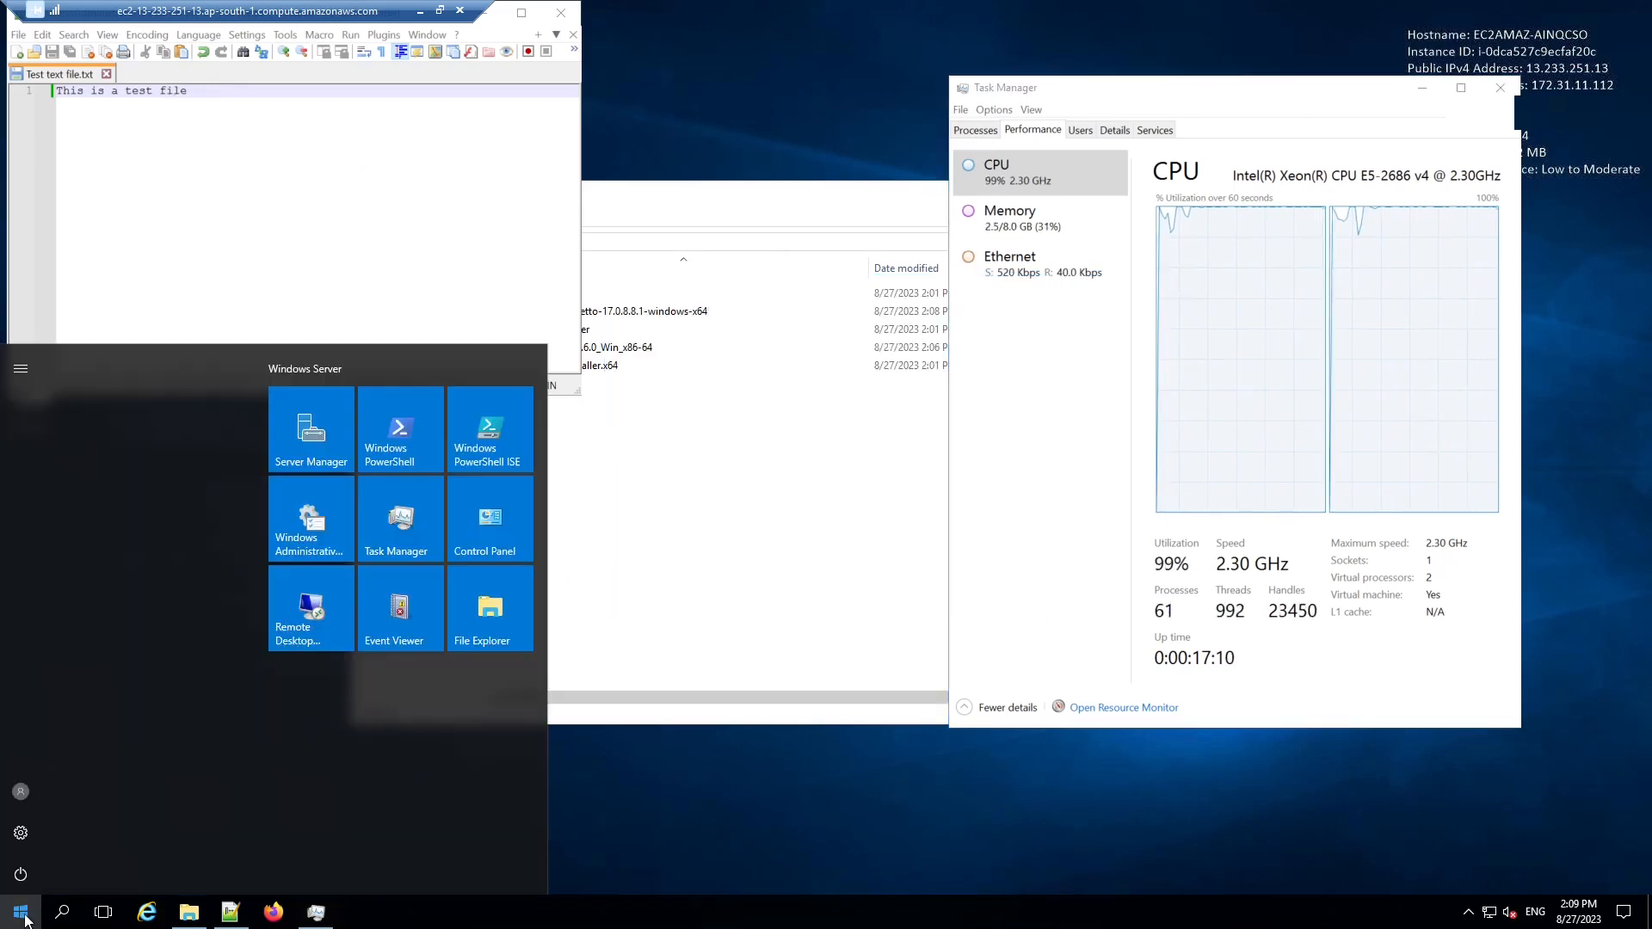
pyautogui.click(21, 913)
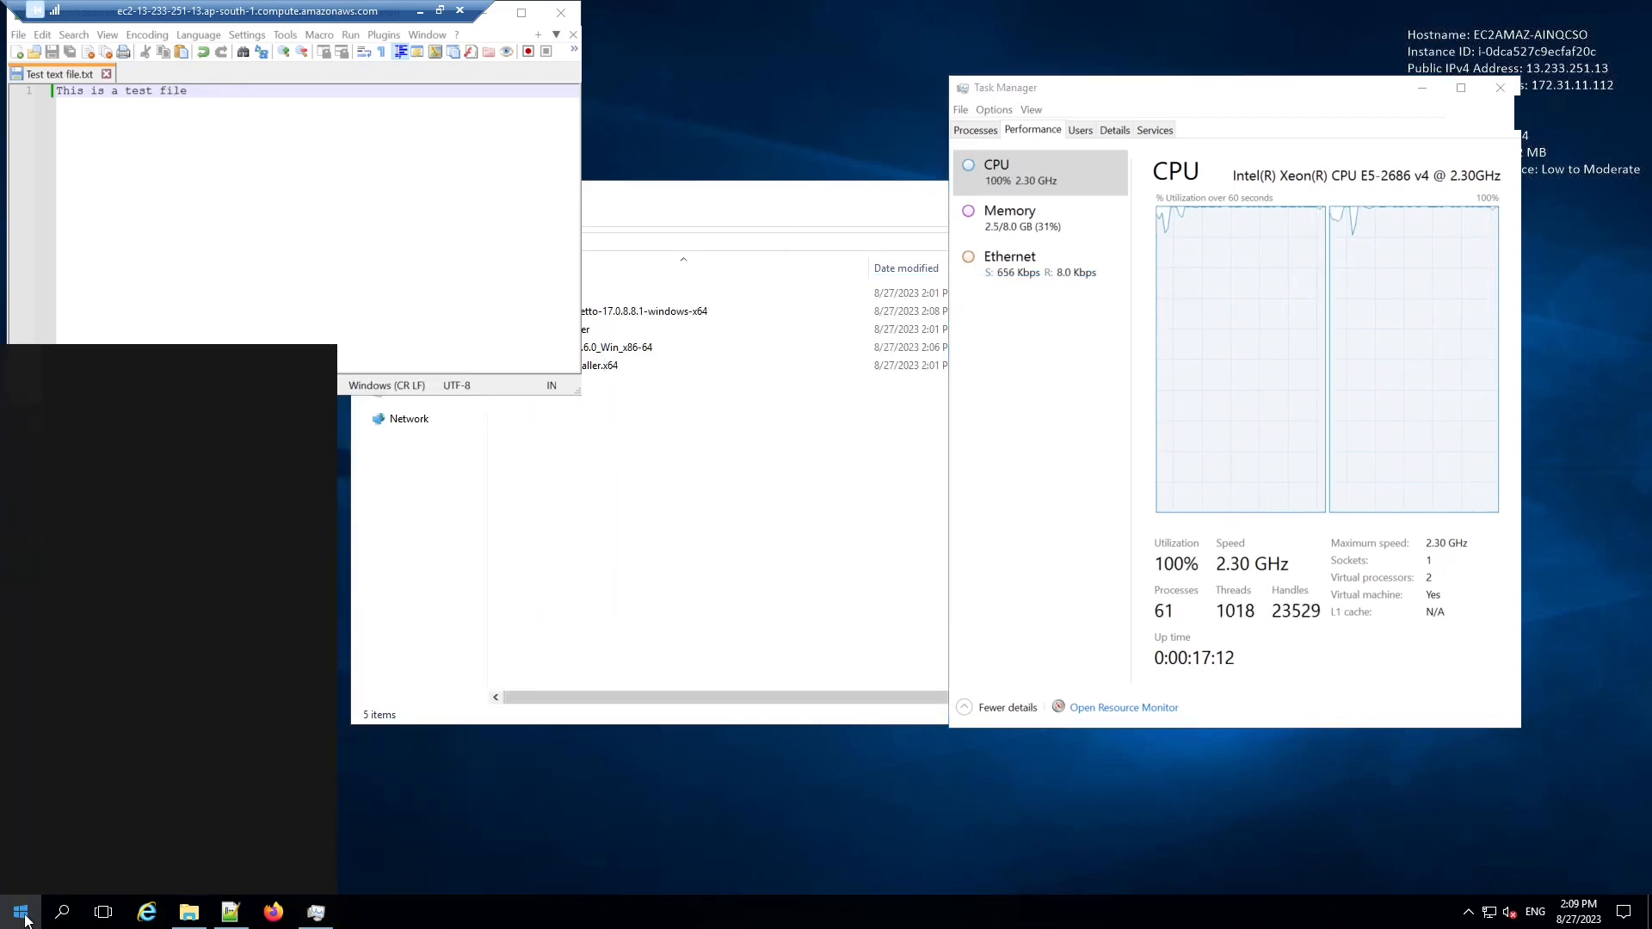
pyautogui.write('lib')
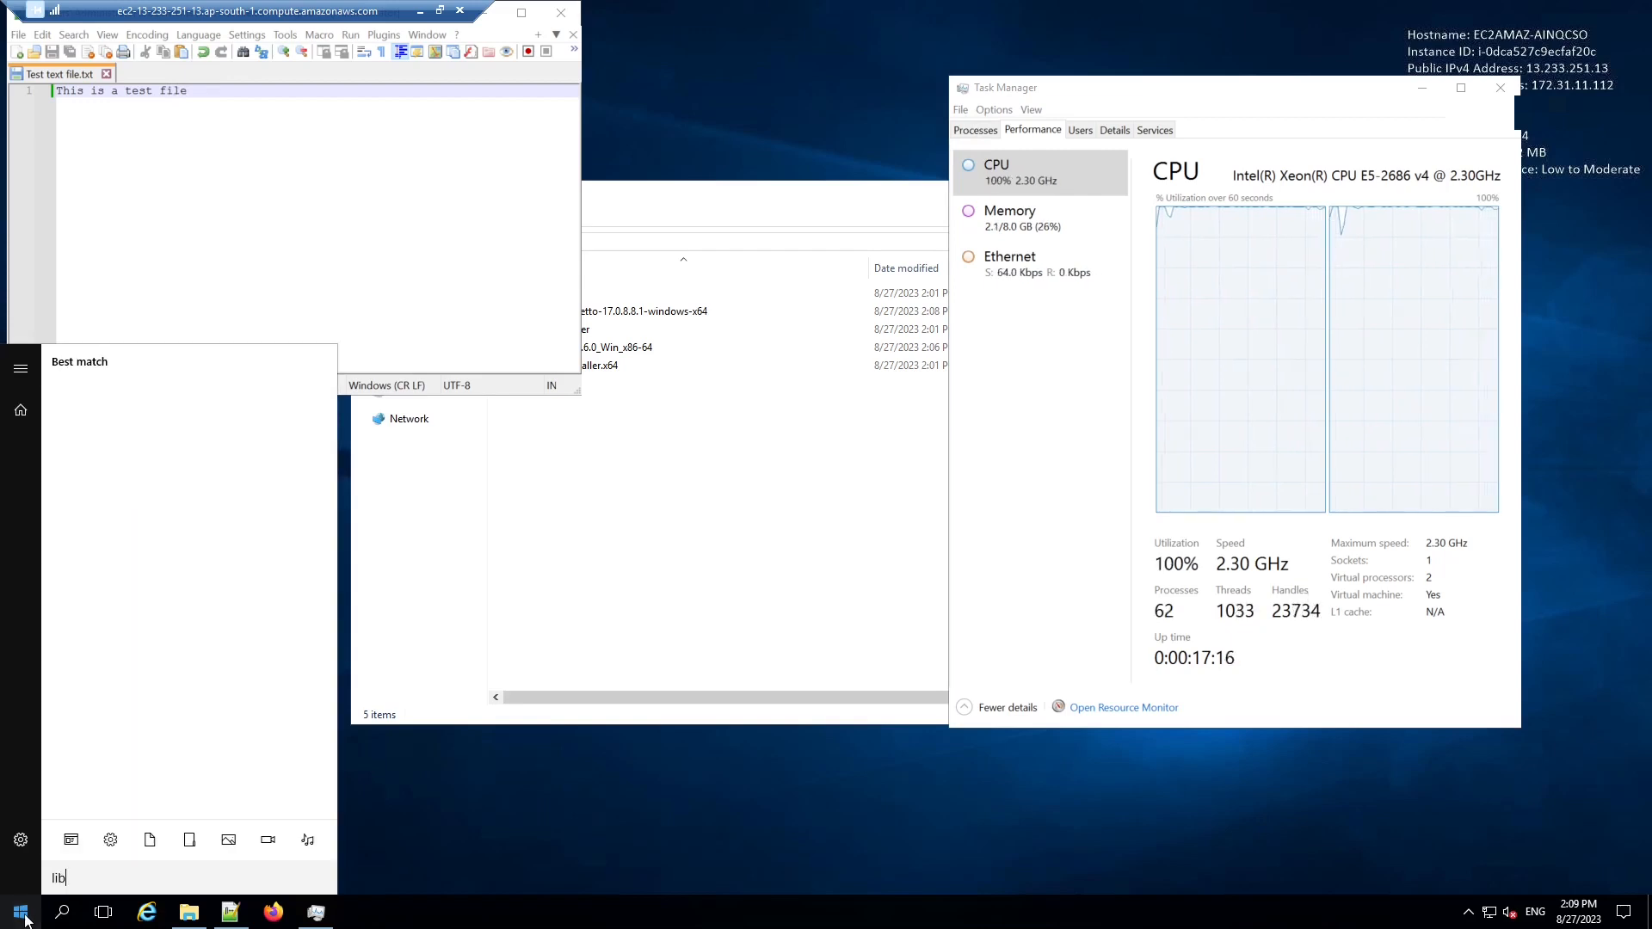
pyautogui.click(23, 915)
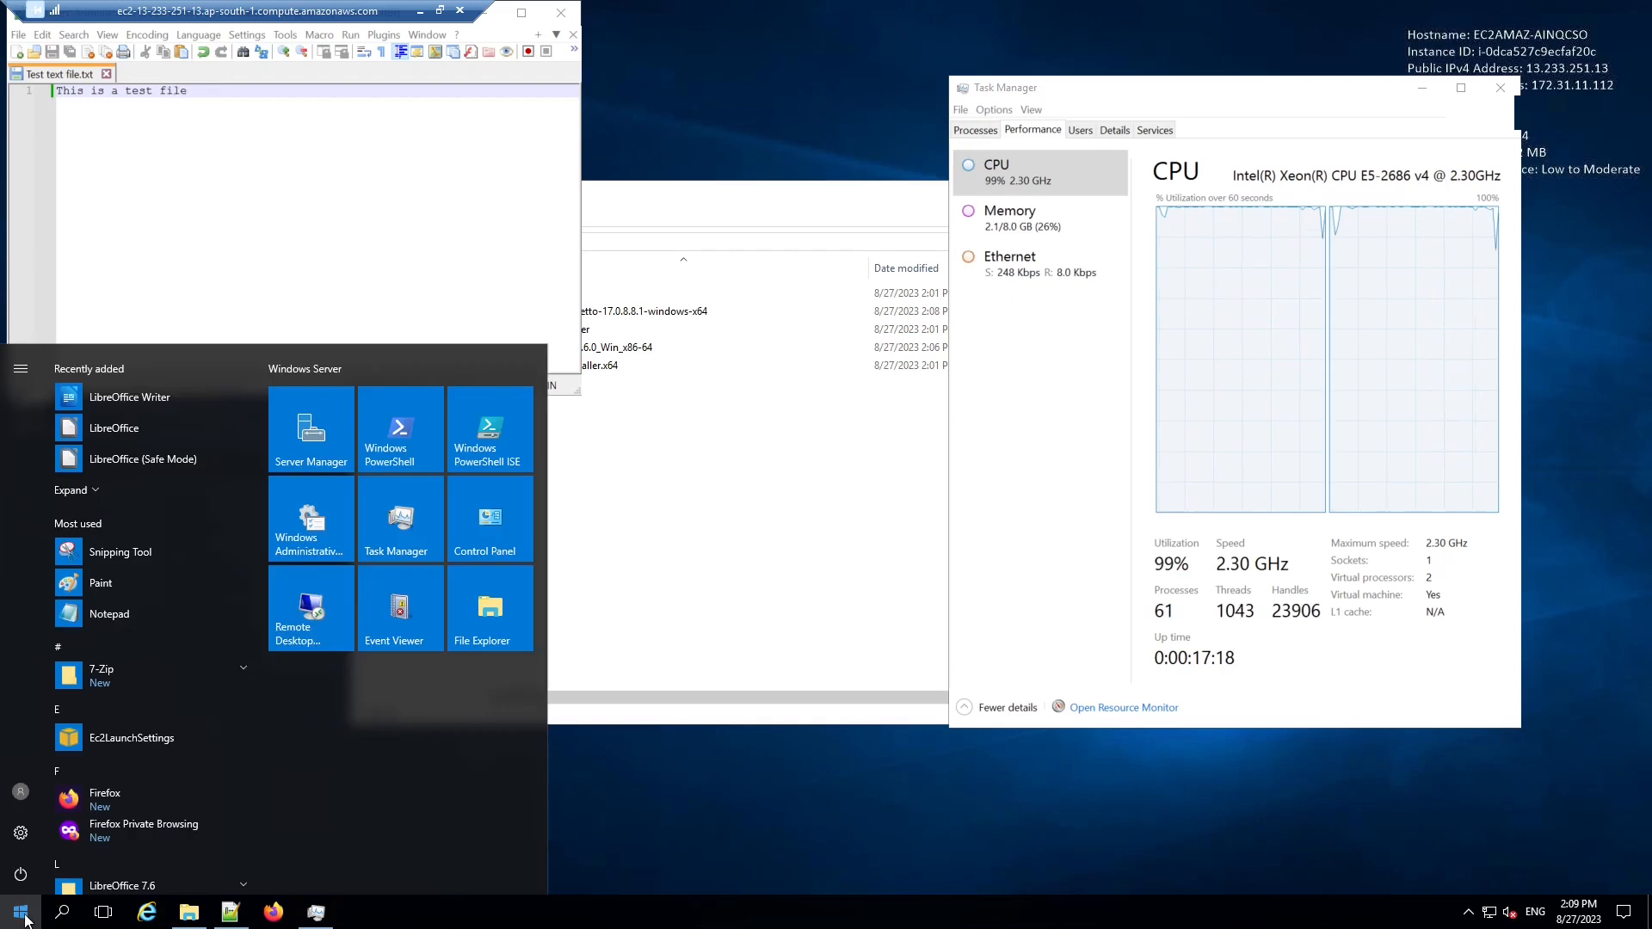
pyautogui.click(159, 430)
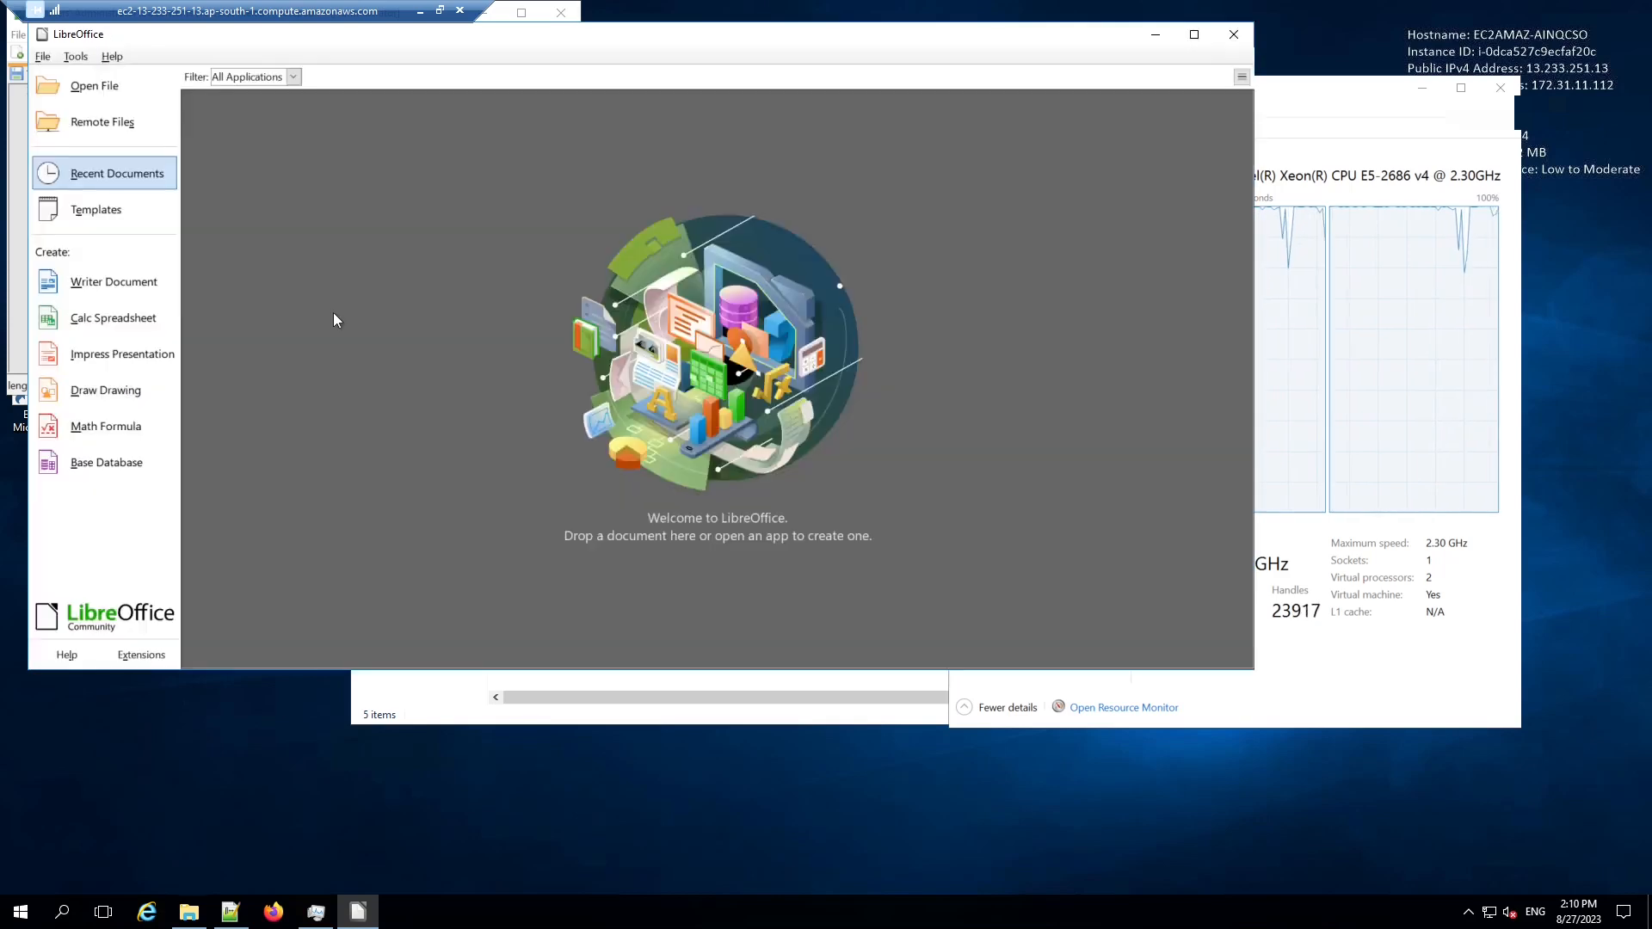
# Create a LibreOffice Writer document containing "This is a test file.", save it as Untitled 1 in Documents and close it
pyautogui.click(42, 56)
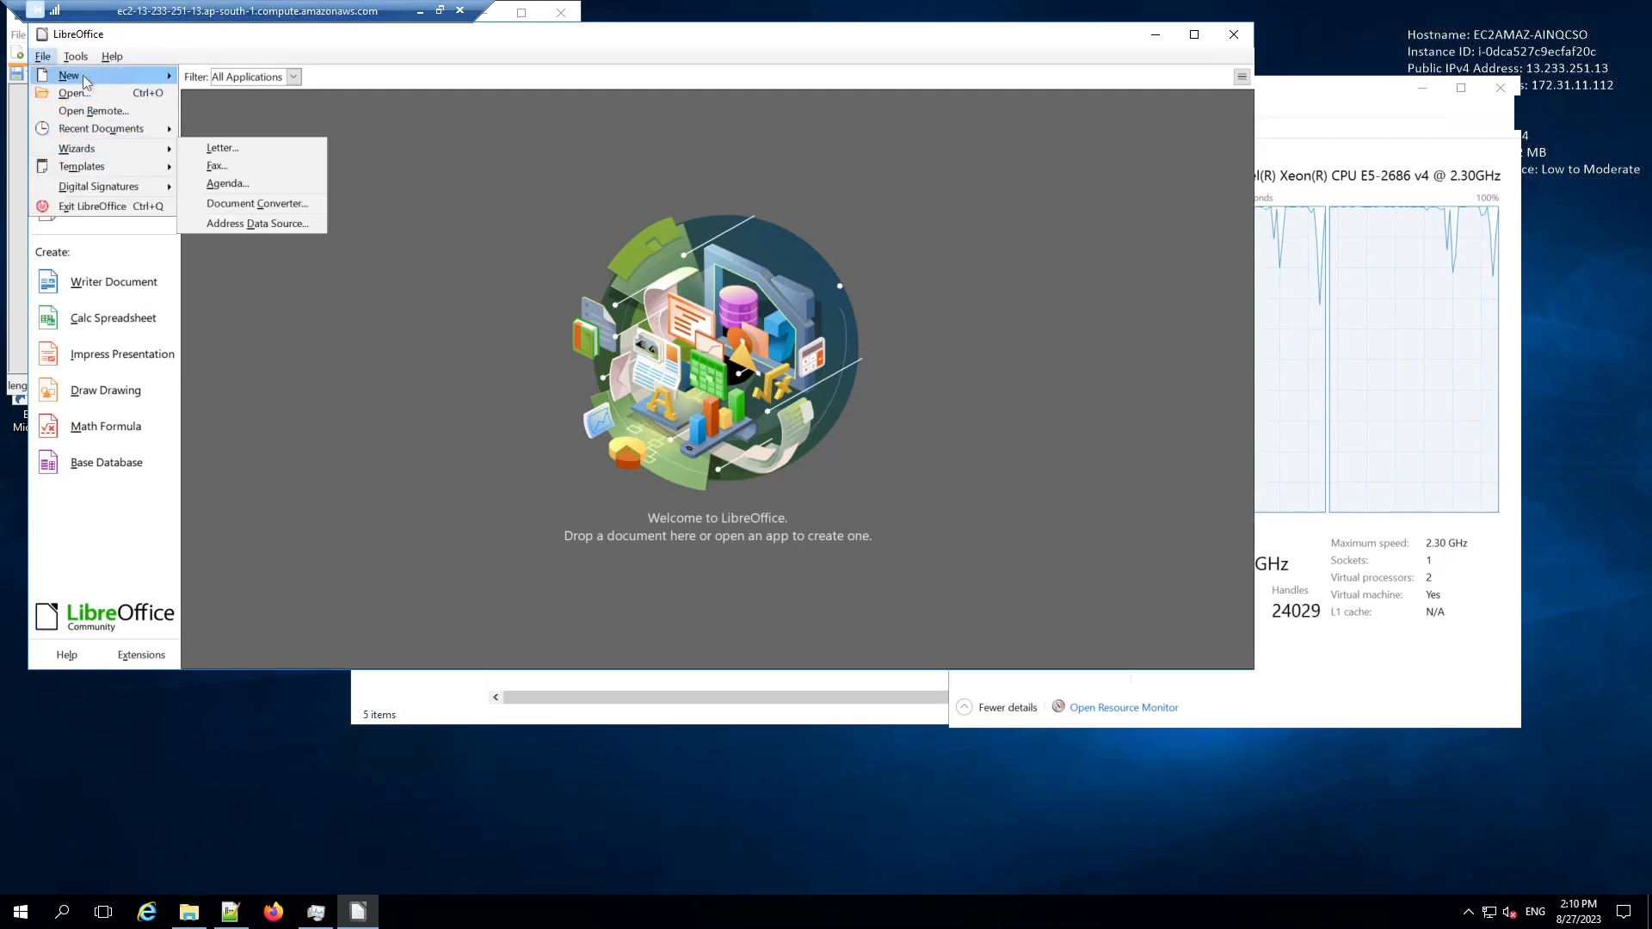
pyautogui.moveTo(129, 77)
pyautogui.click(230, 76)
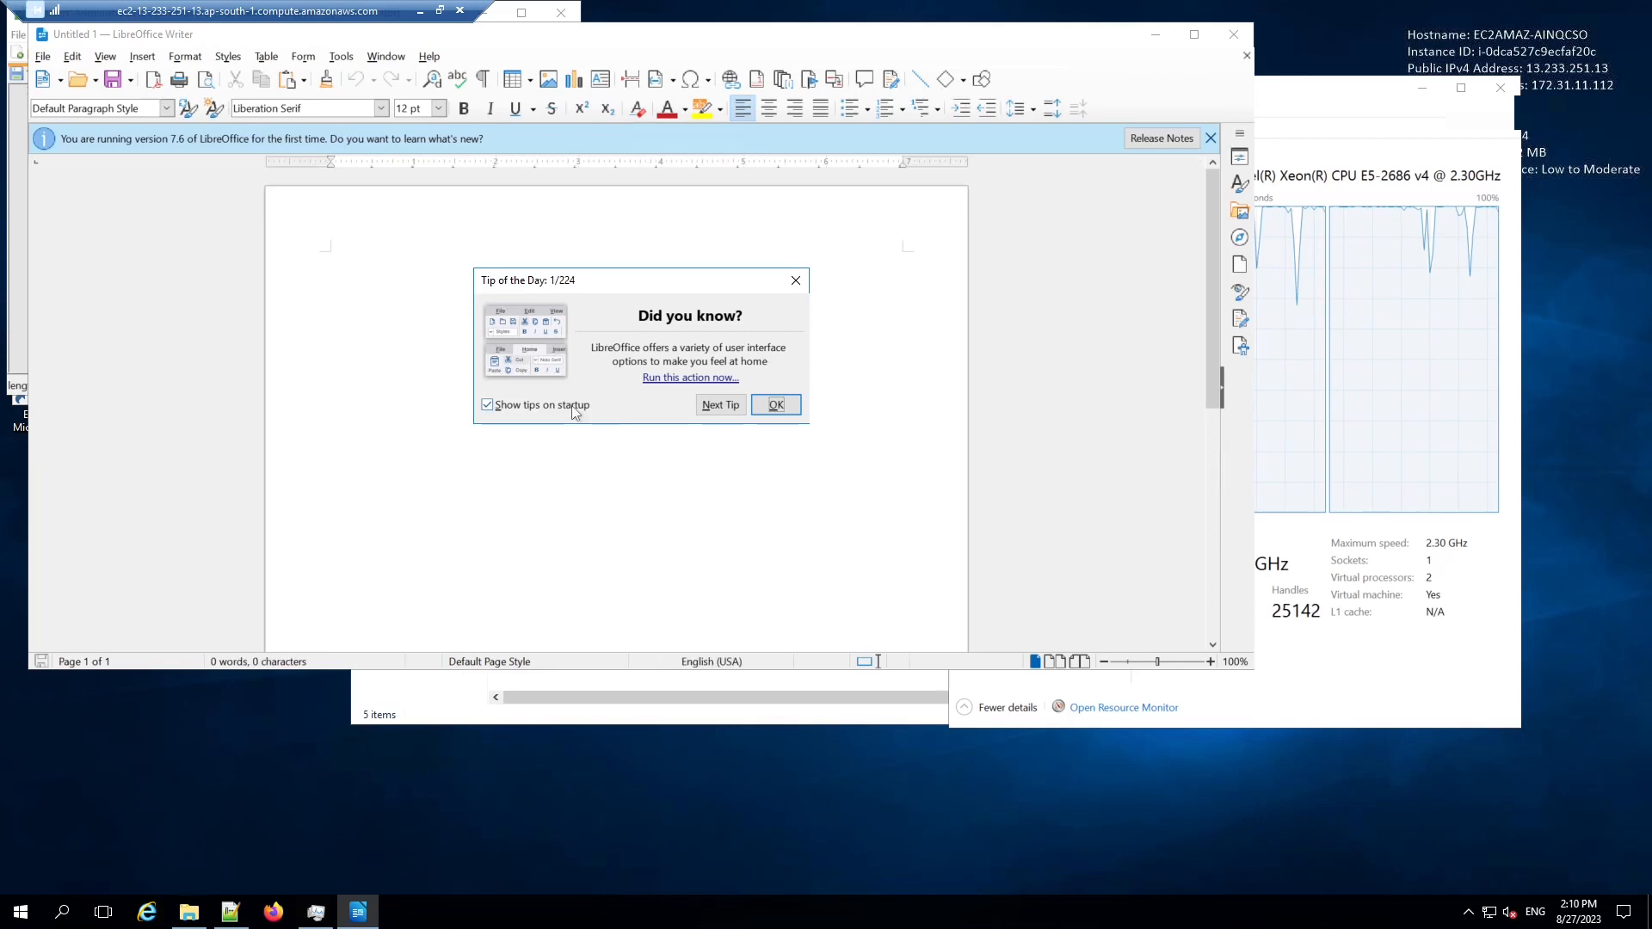
pyautogui.click(774, 404)
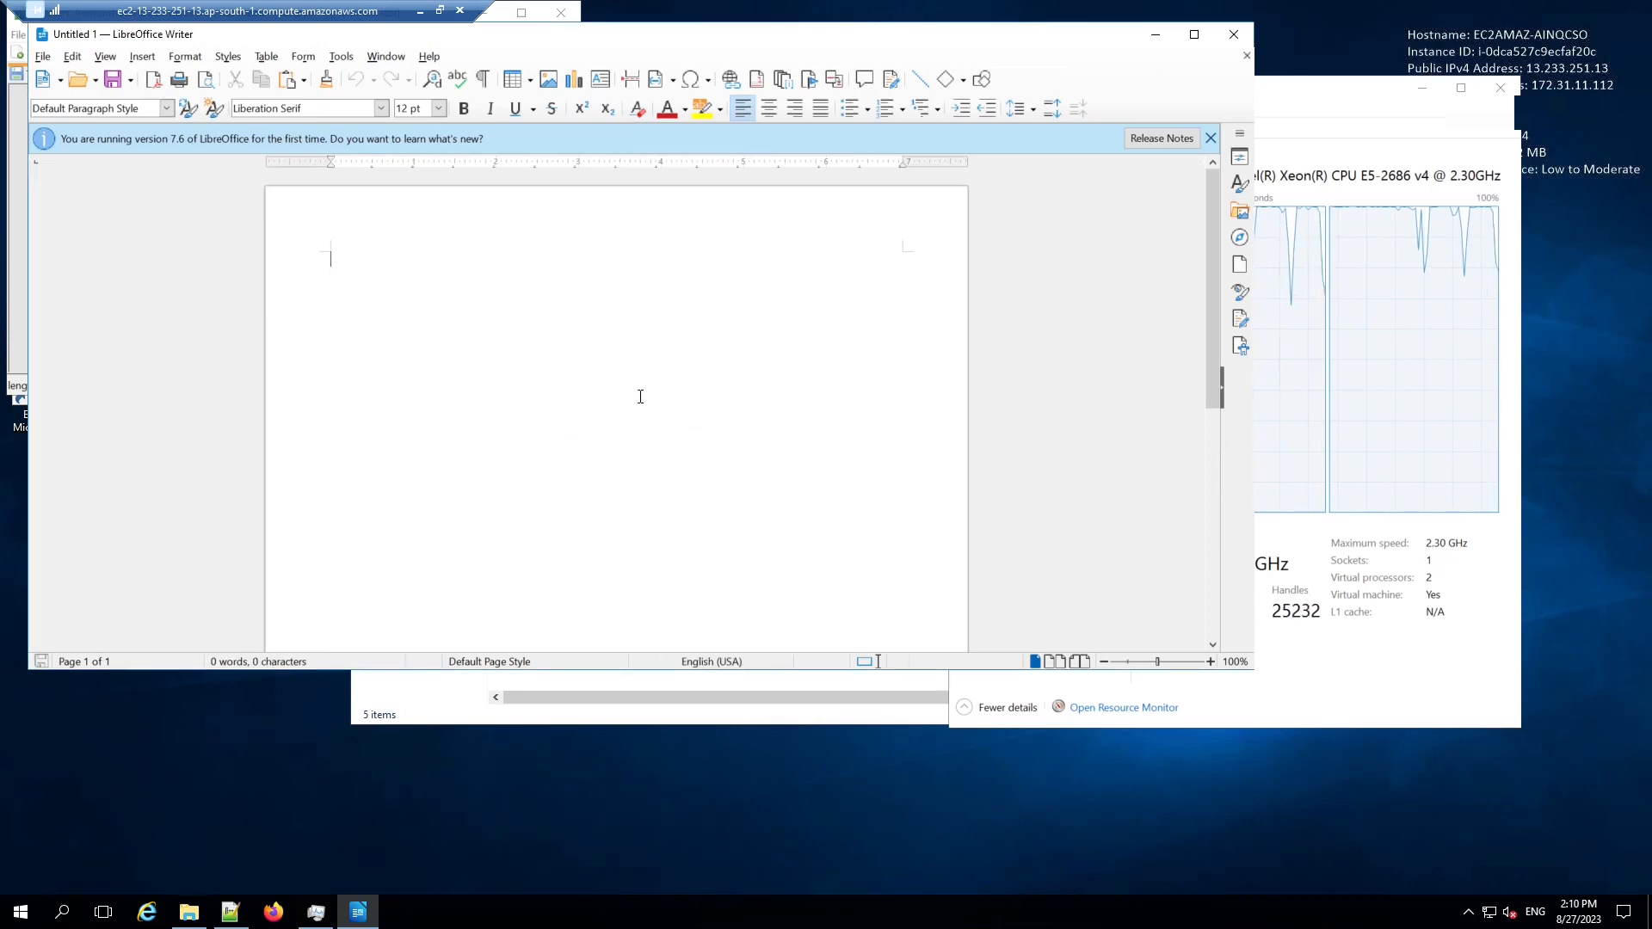
pyautogui.write('This is a test file.')
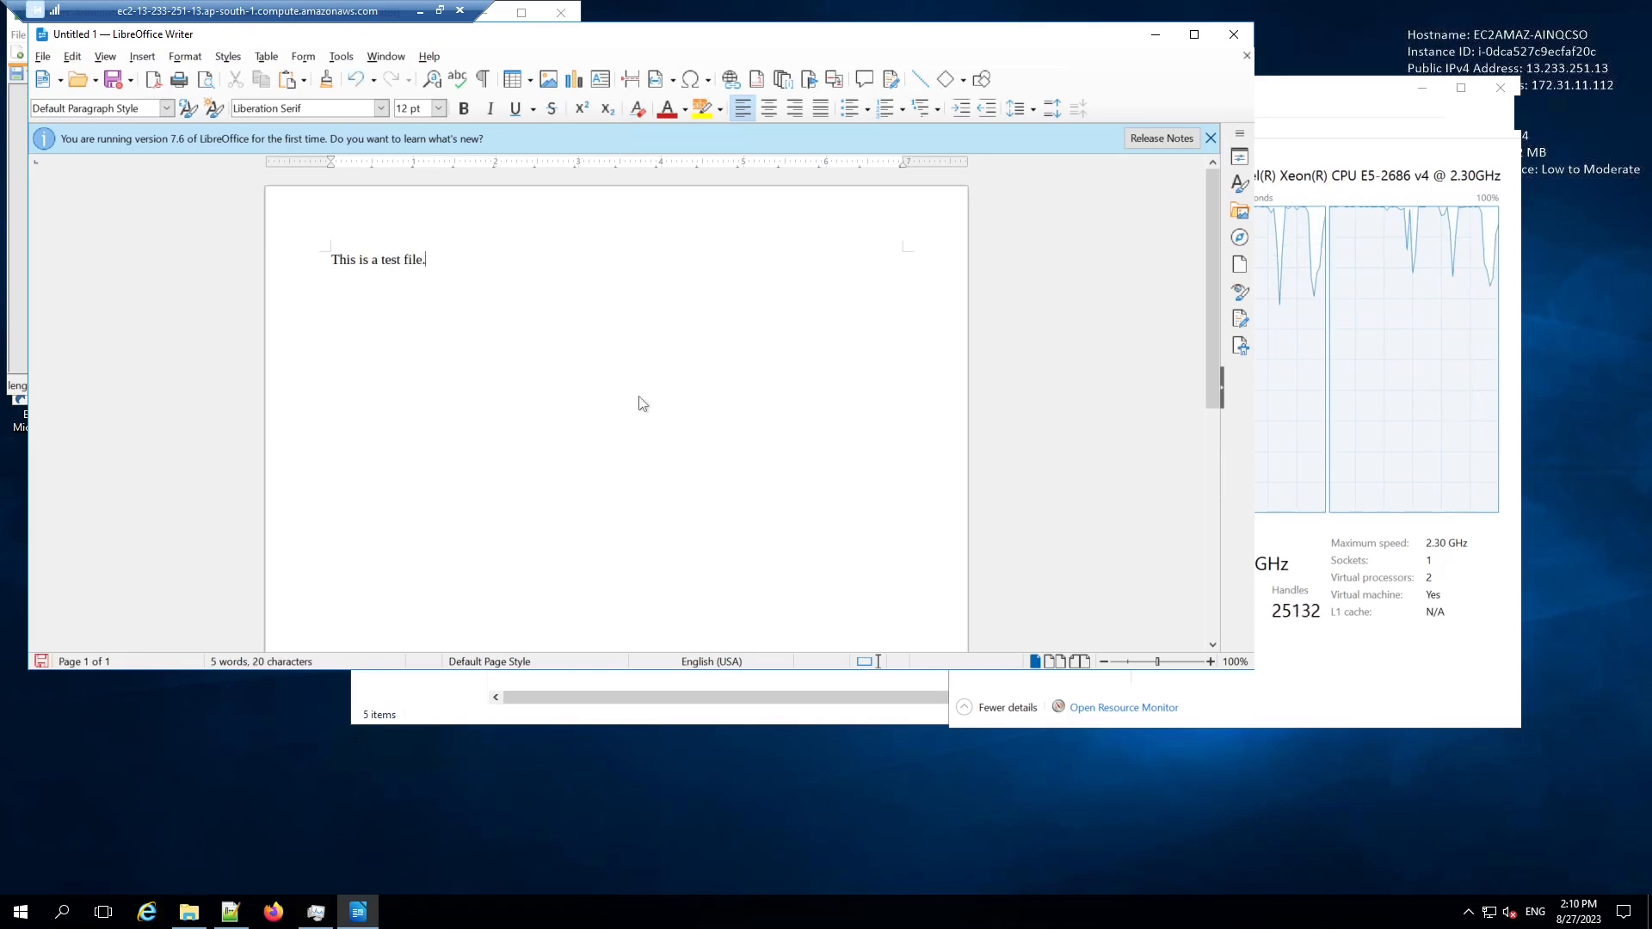
pyautogui.hotkey('ctrl', 's')
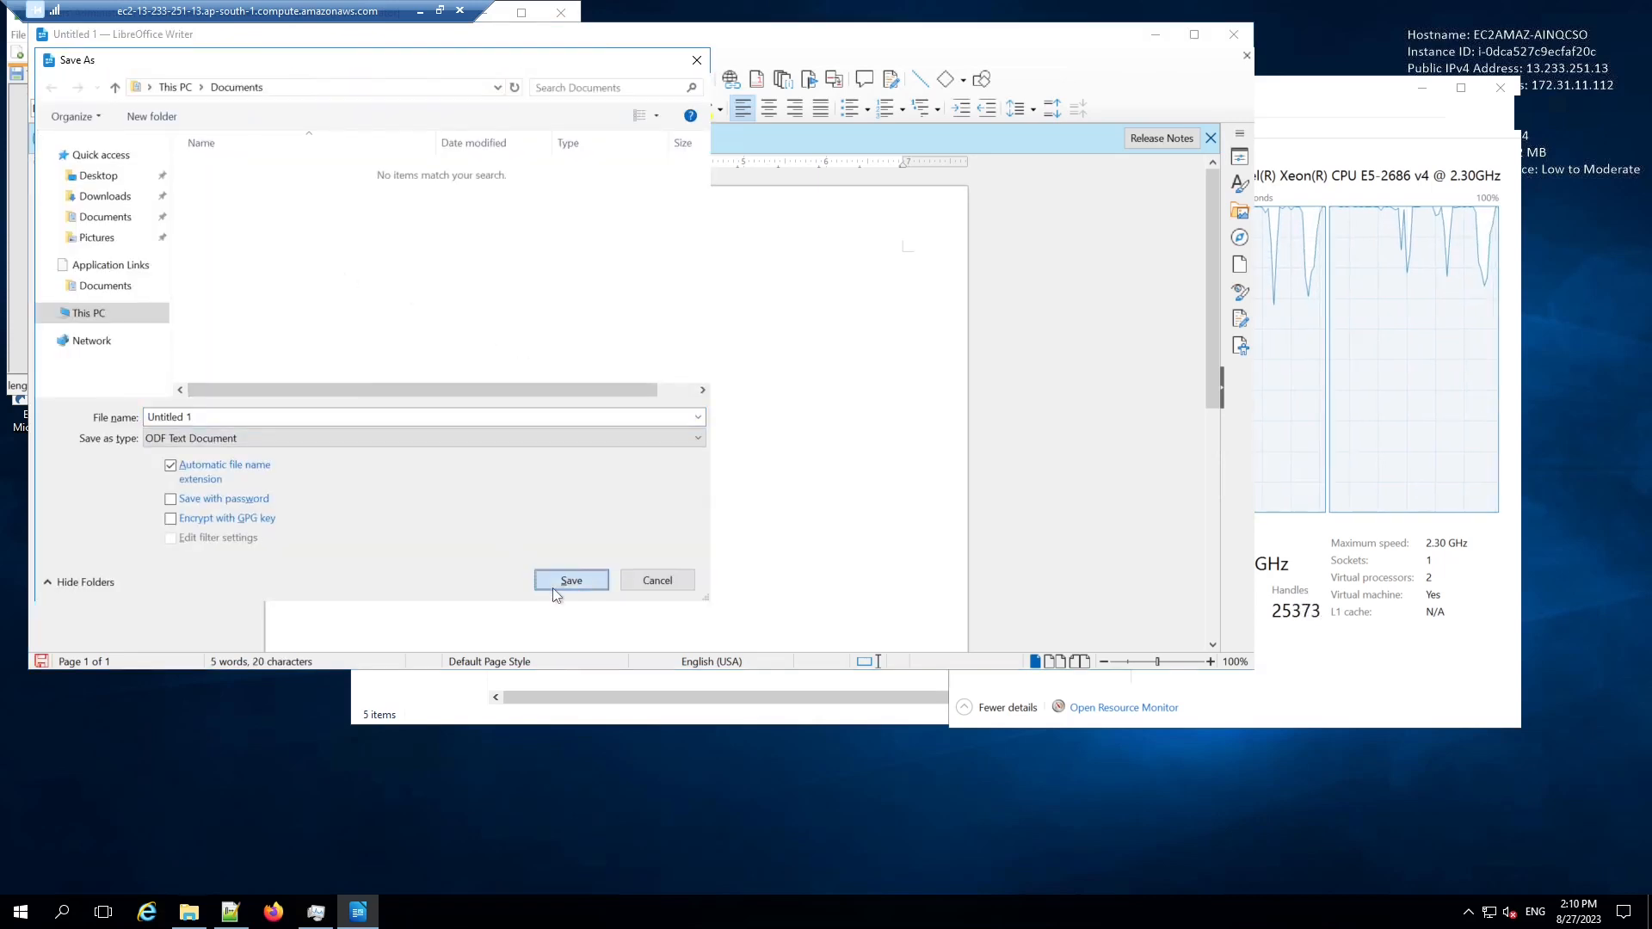
pyautogui.click(572, 581)
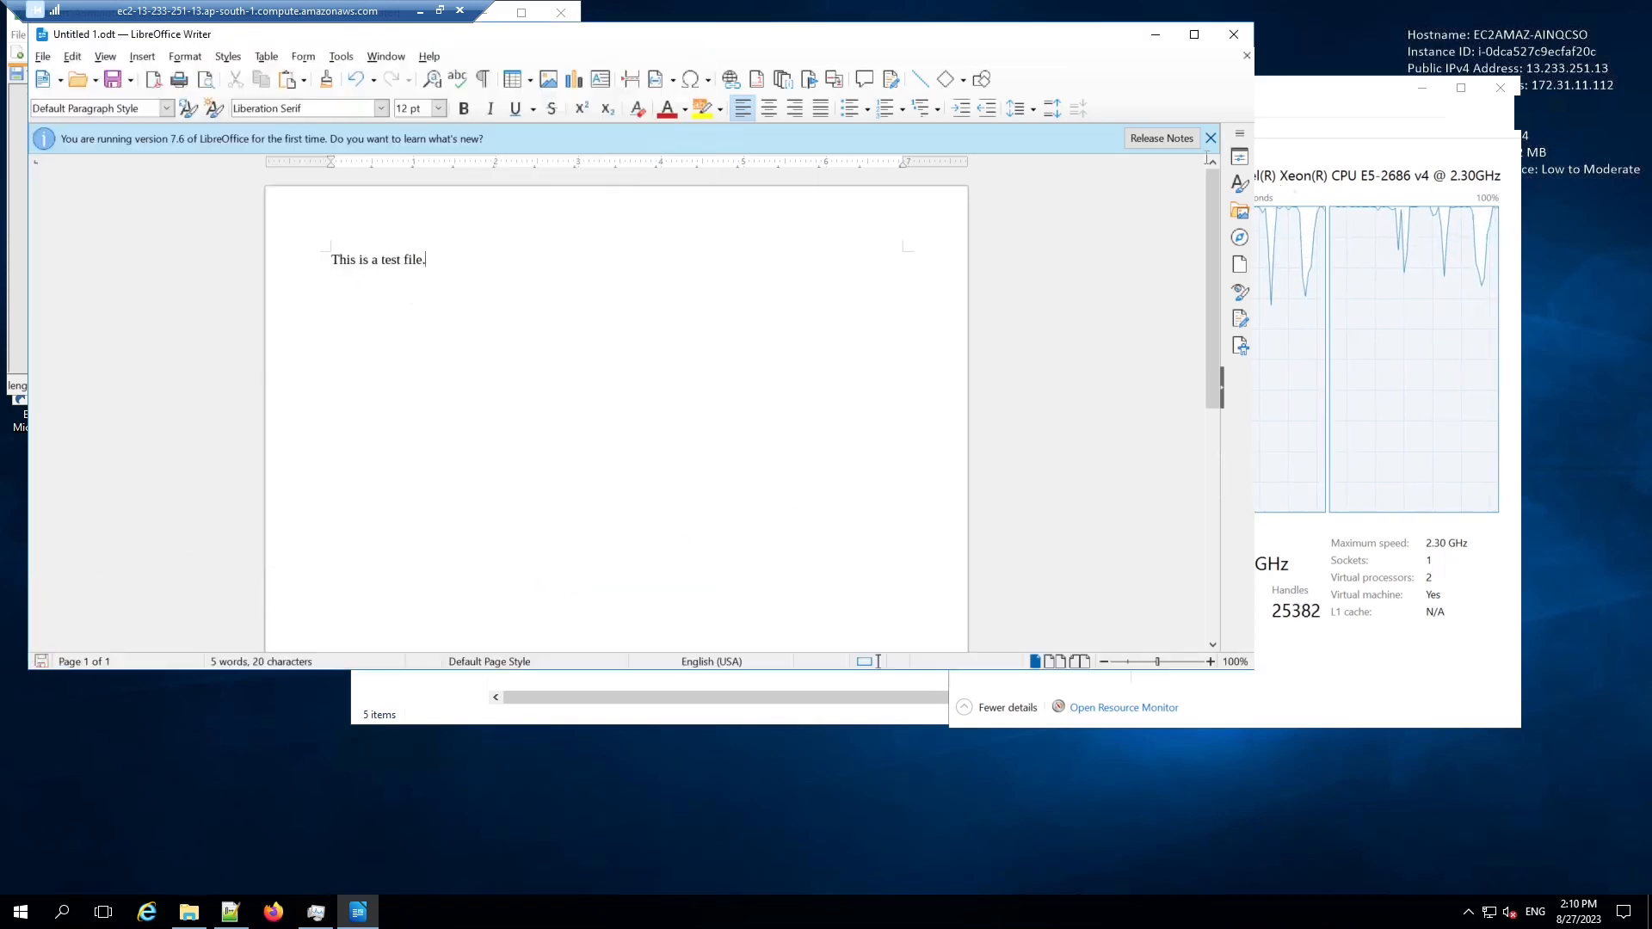
pyautogui.click(1234, 35)
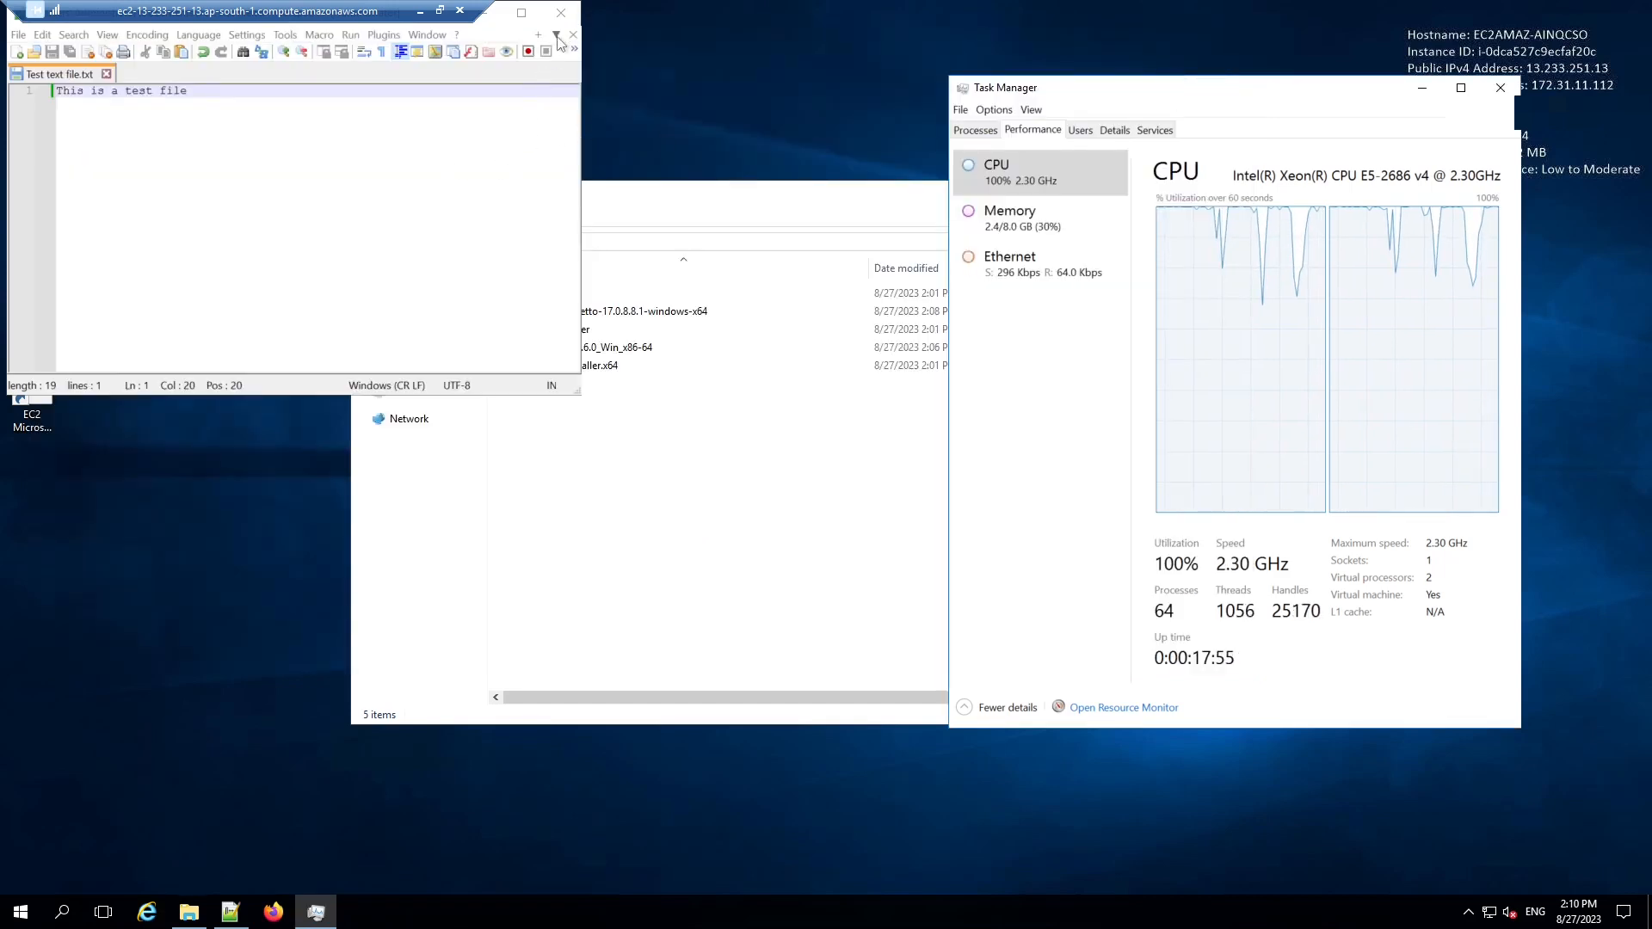
# Close Notepad++ and permanently delete all files in the Downloads folder
pyautogui.click(560, 12)
pyautogui.click(693, 442)
pyautogui.moveTo(737, 515); pyautogui.dragTo(550, 269)
pyautogui.hotkey('shift', 'Delete')
pyautogui.press('Return')
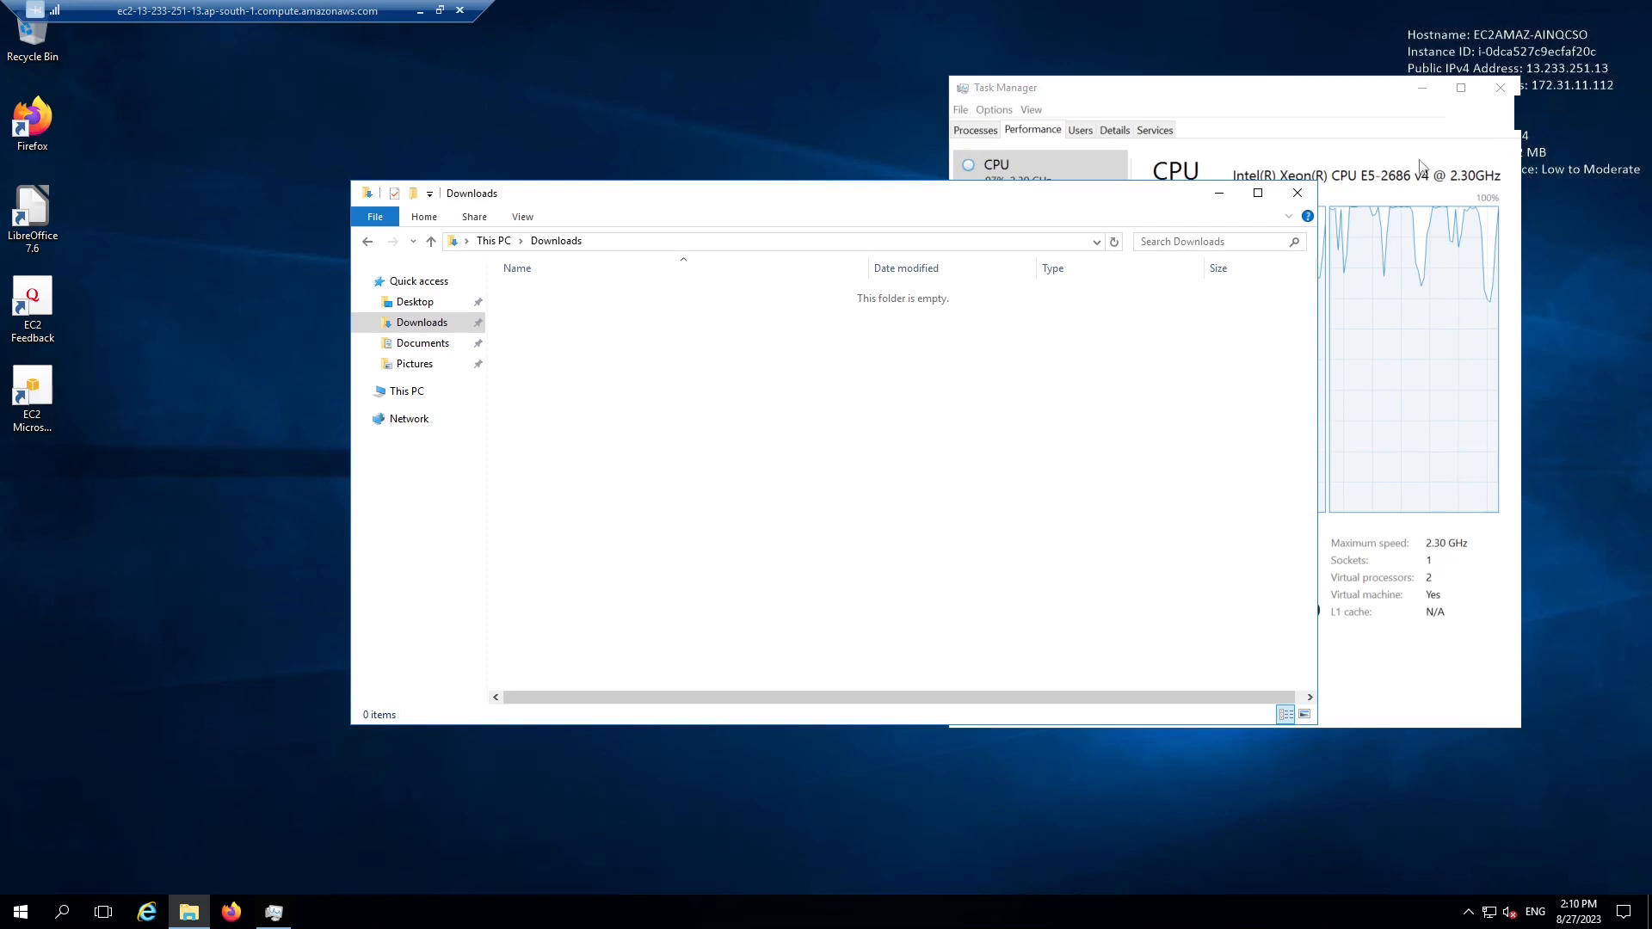
pyautogui.click(1115, 131)
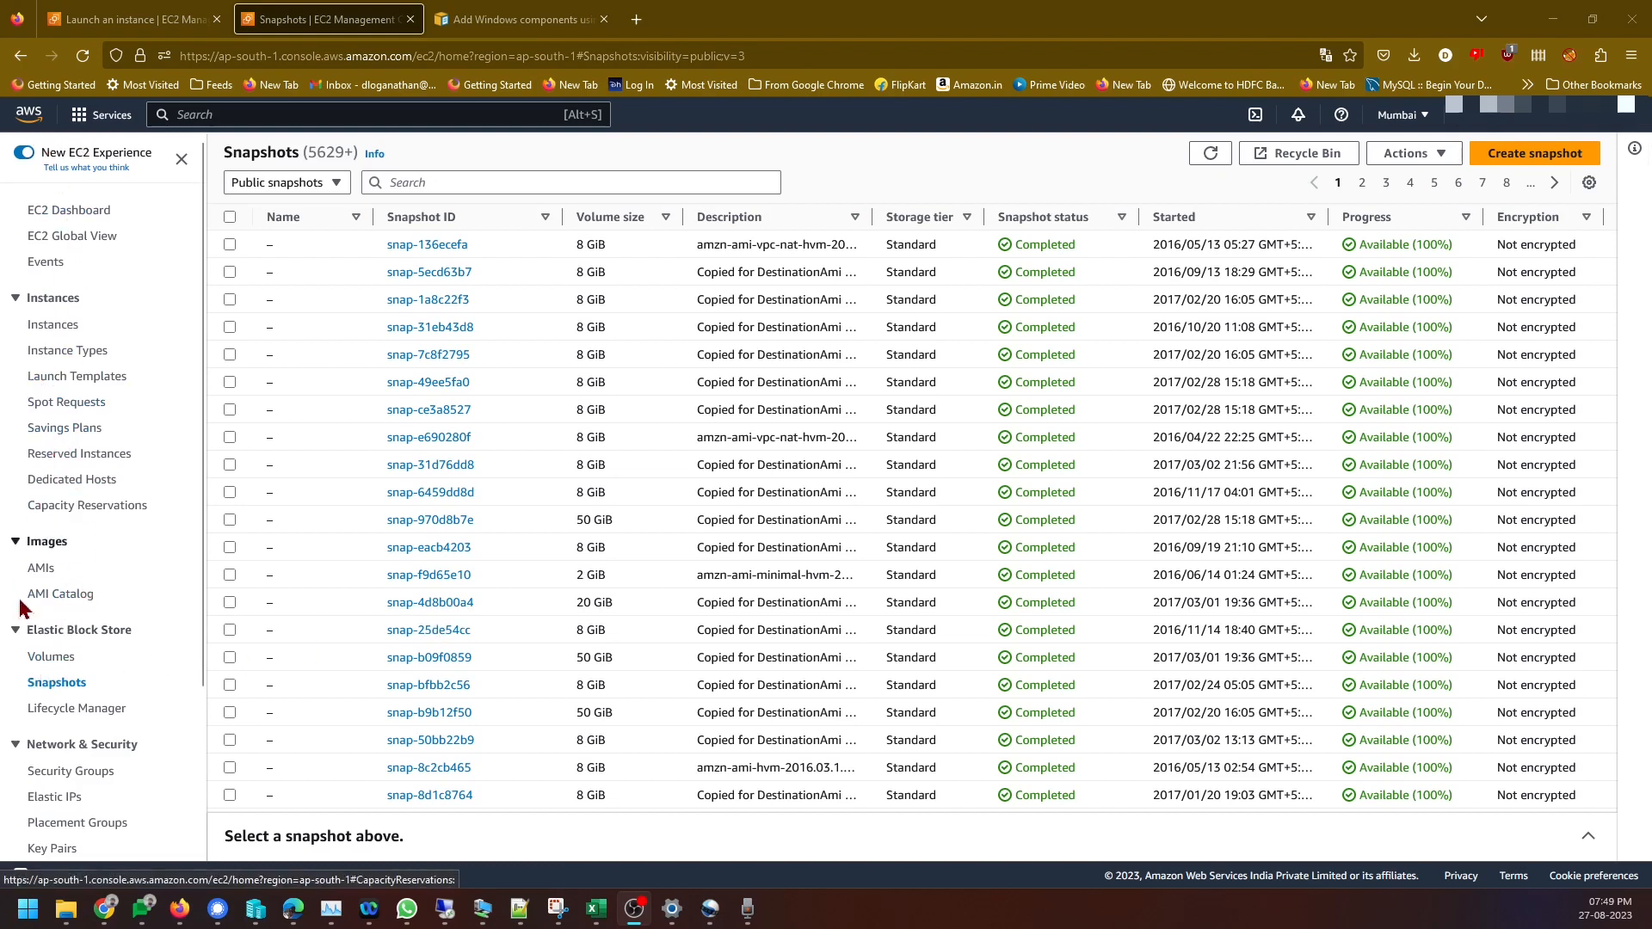
# In the AWS EC2 console, filter the public snapshots by the description "Windows 2022 English Installation Media"
pyautogui.click(54, 684)
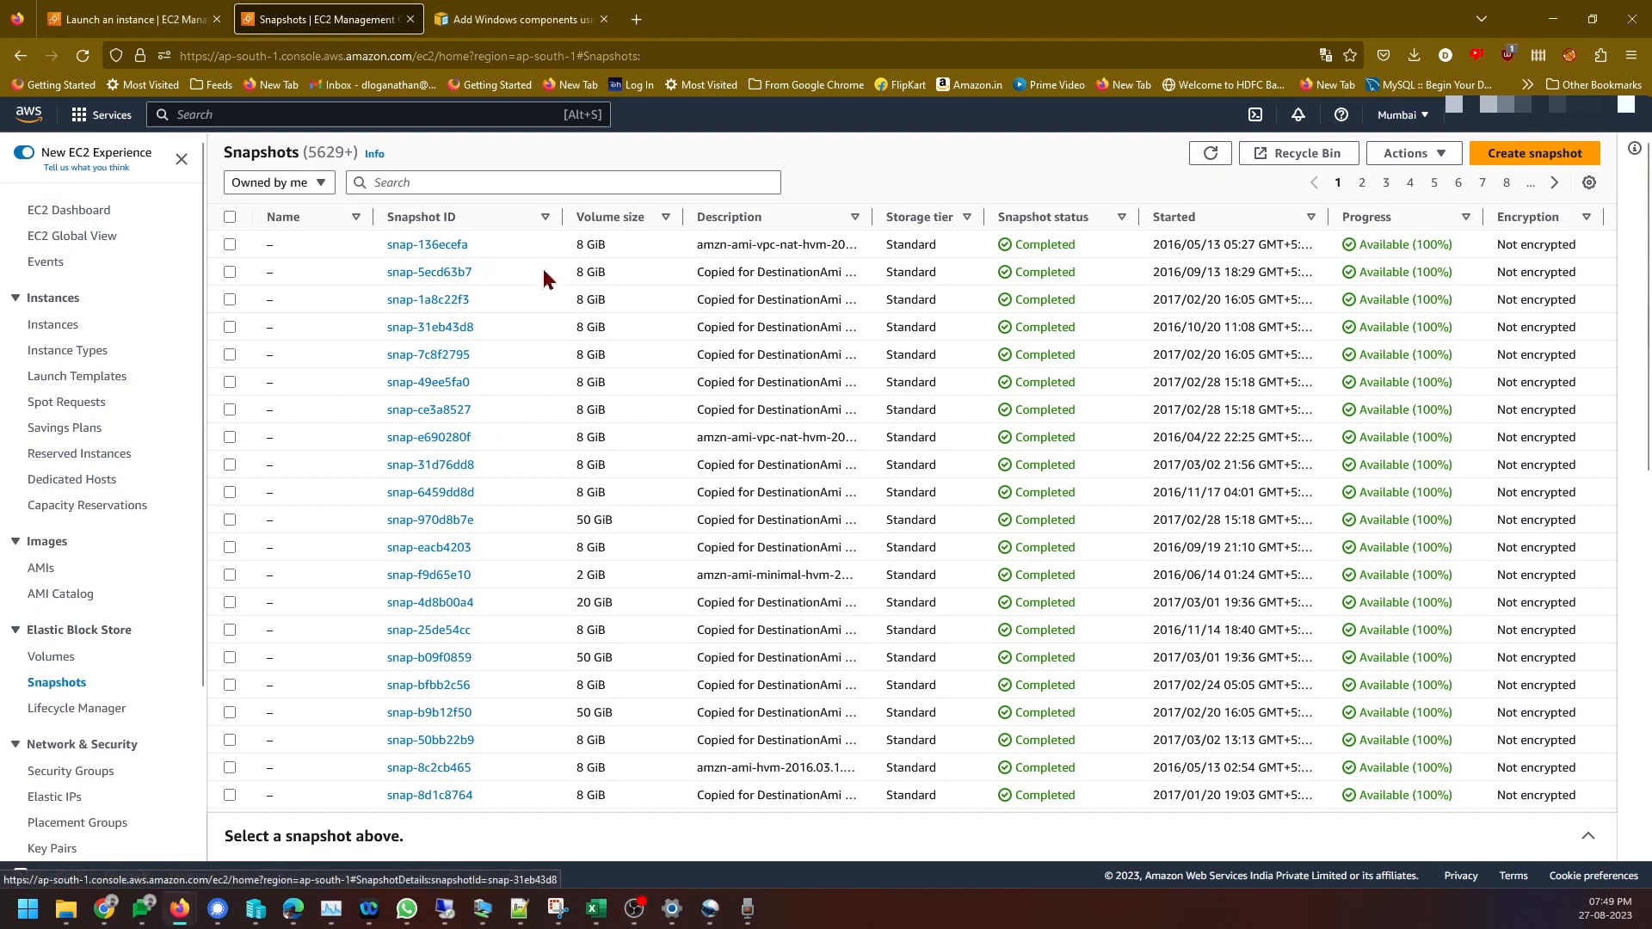
pyautogui.click(451, 183)
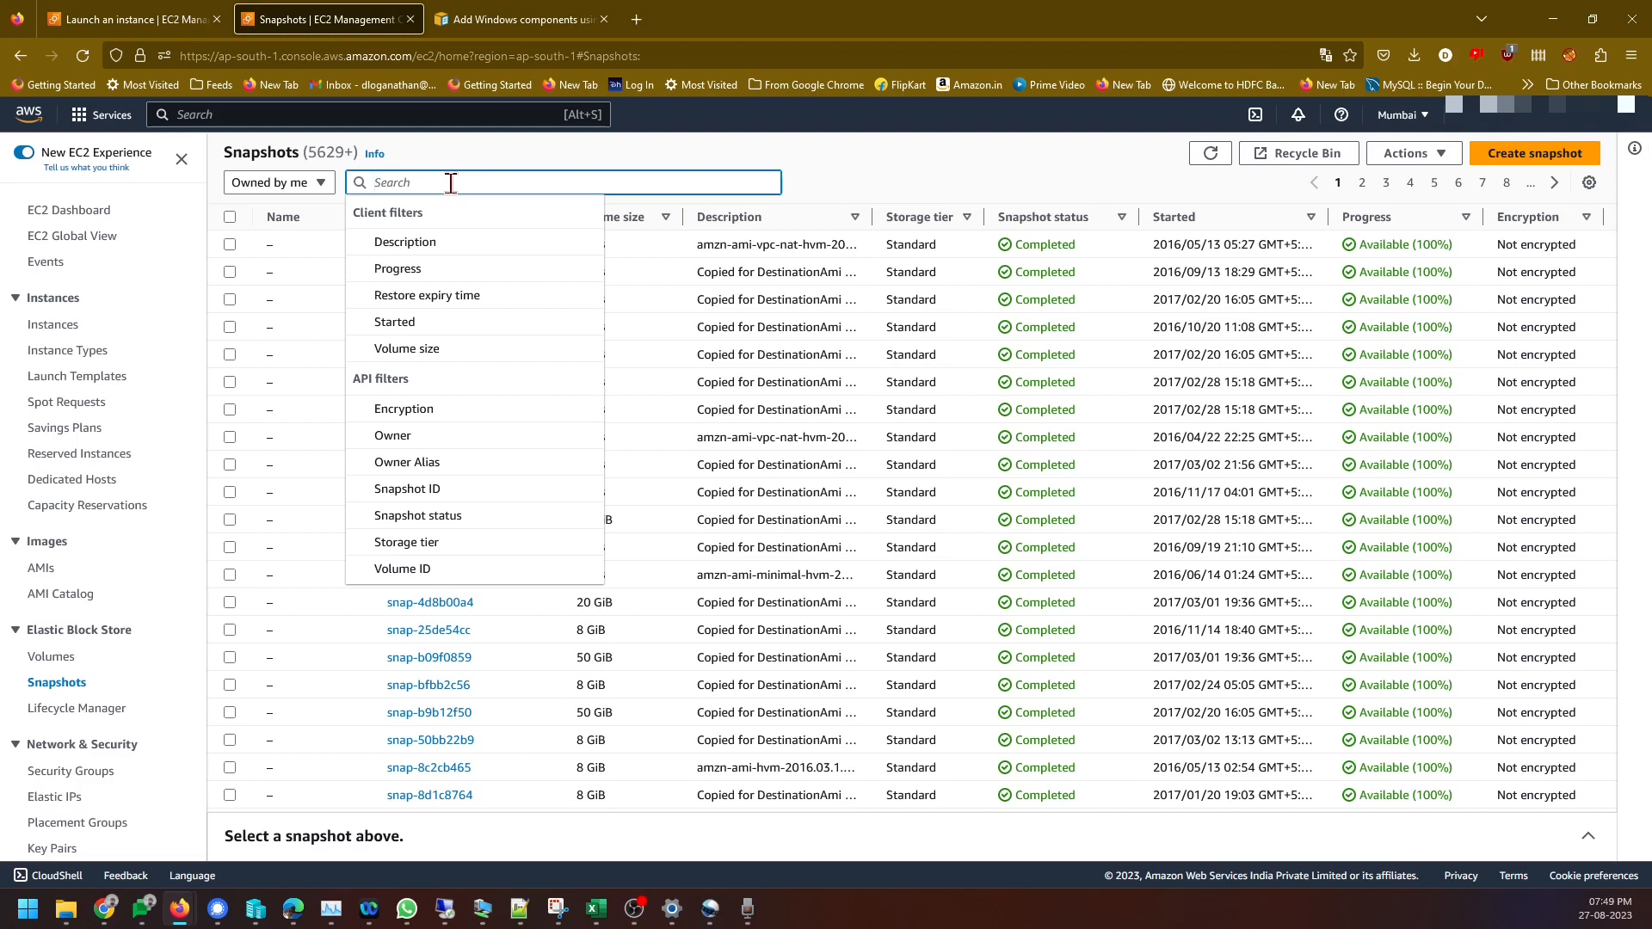
pyautogui.write('windo')
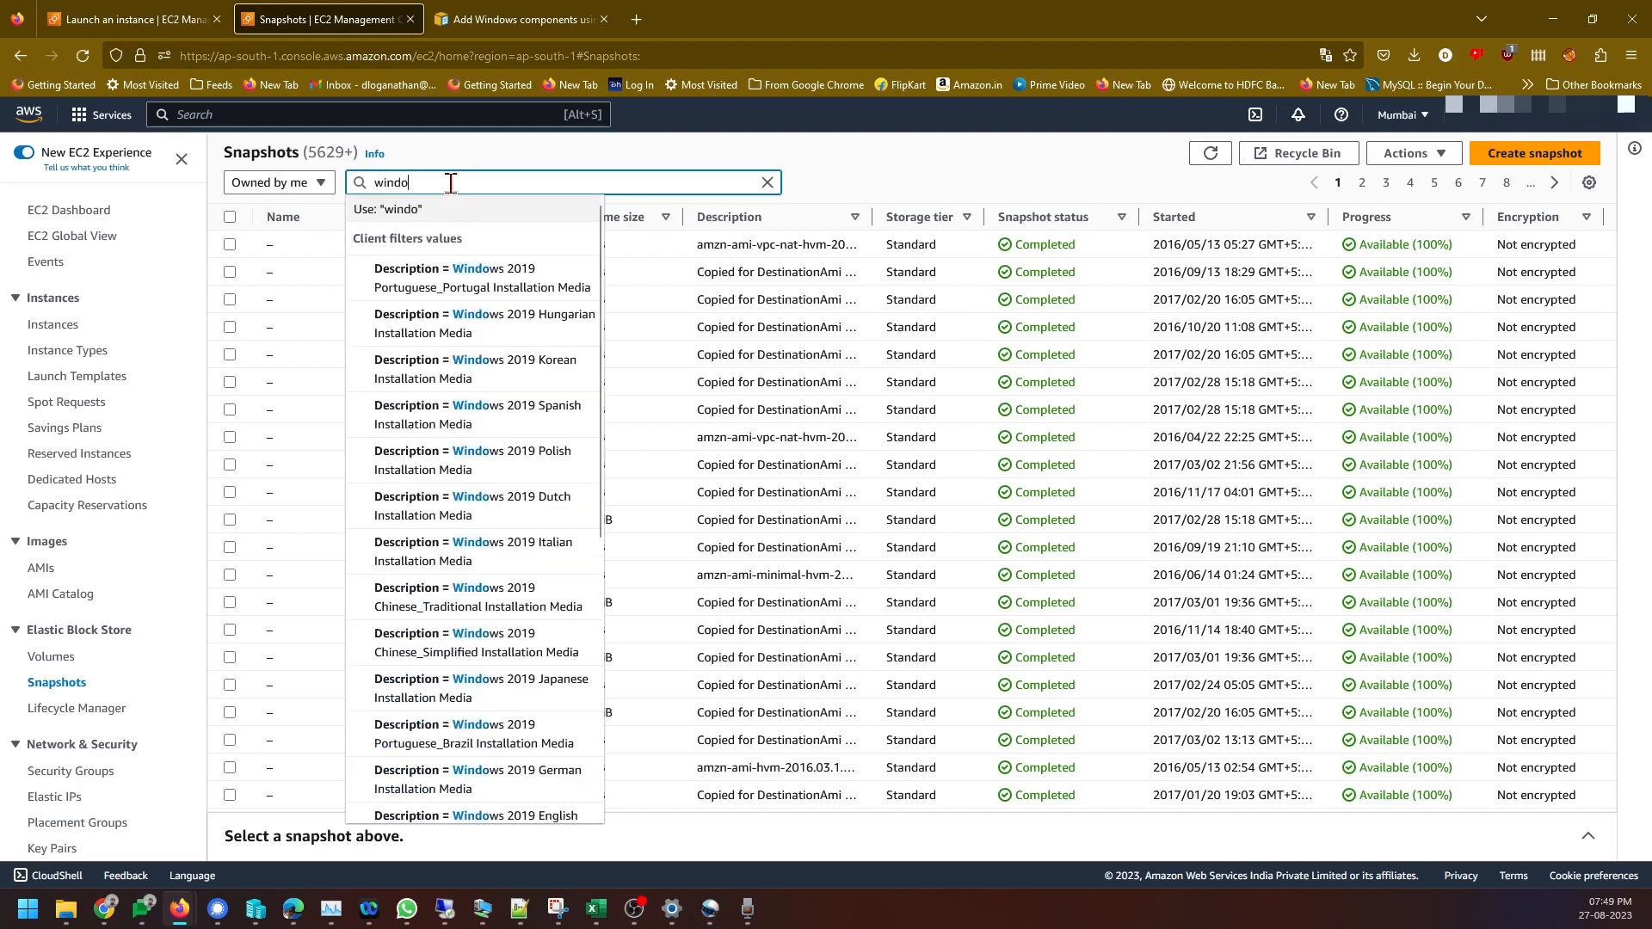
pyautogui.write('ws 2022')
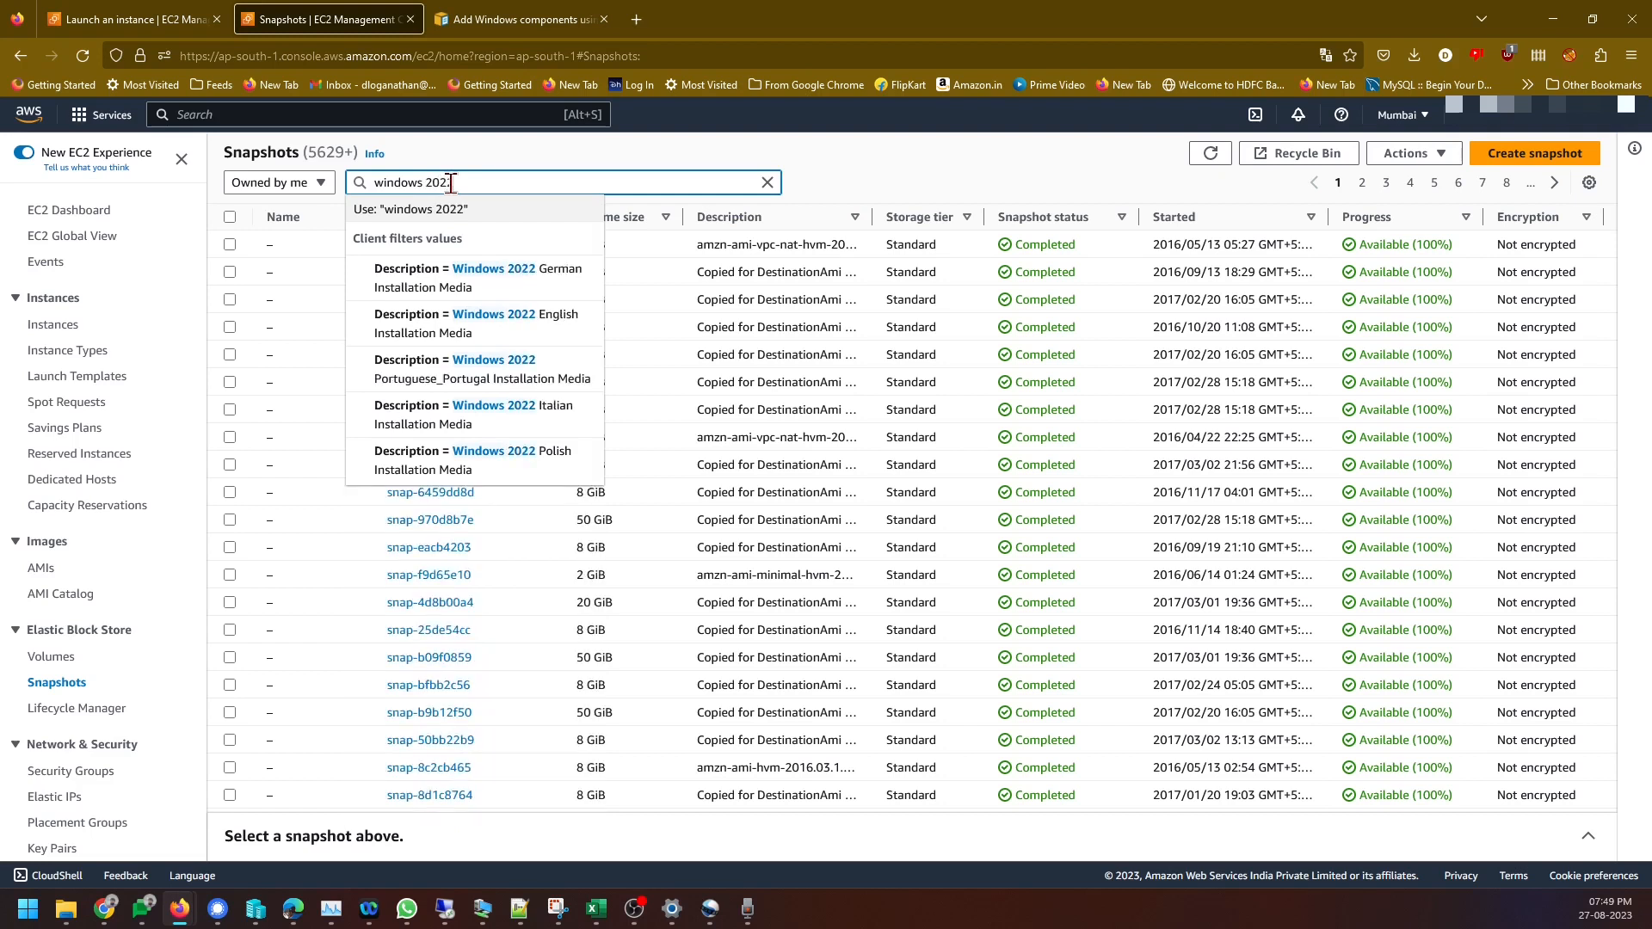
pyautogui.write(' en')
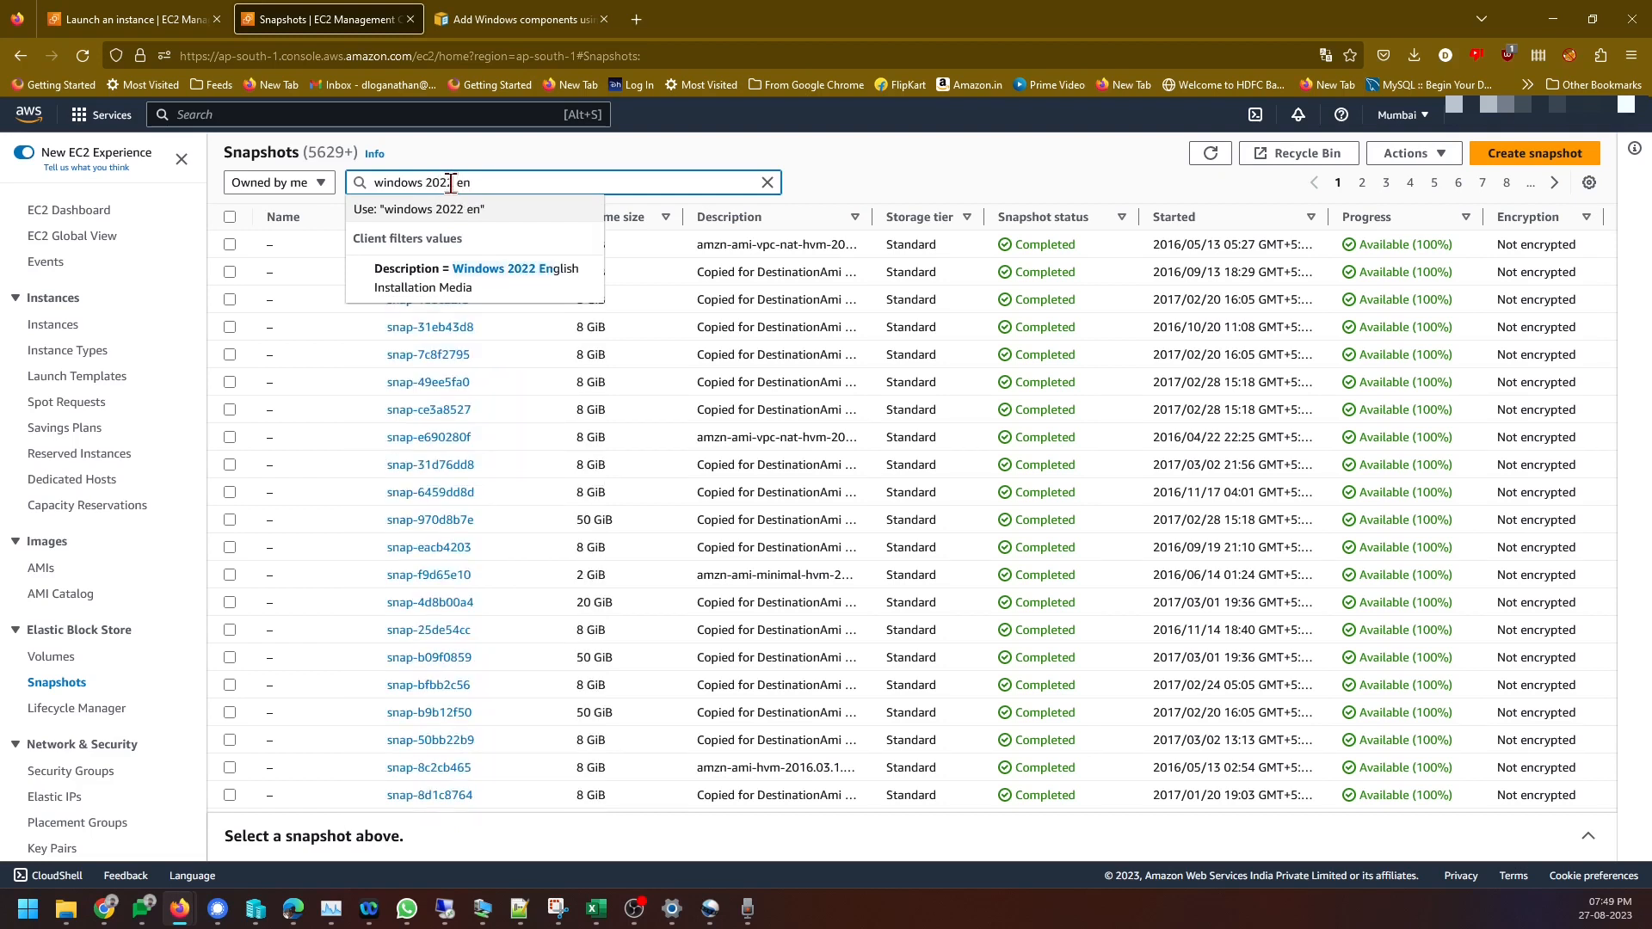
pyautogui.click(474, 293)
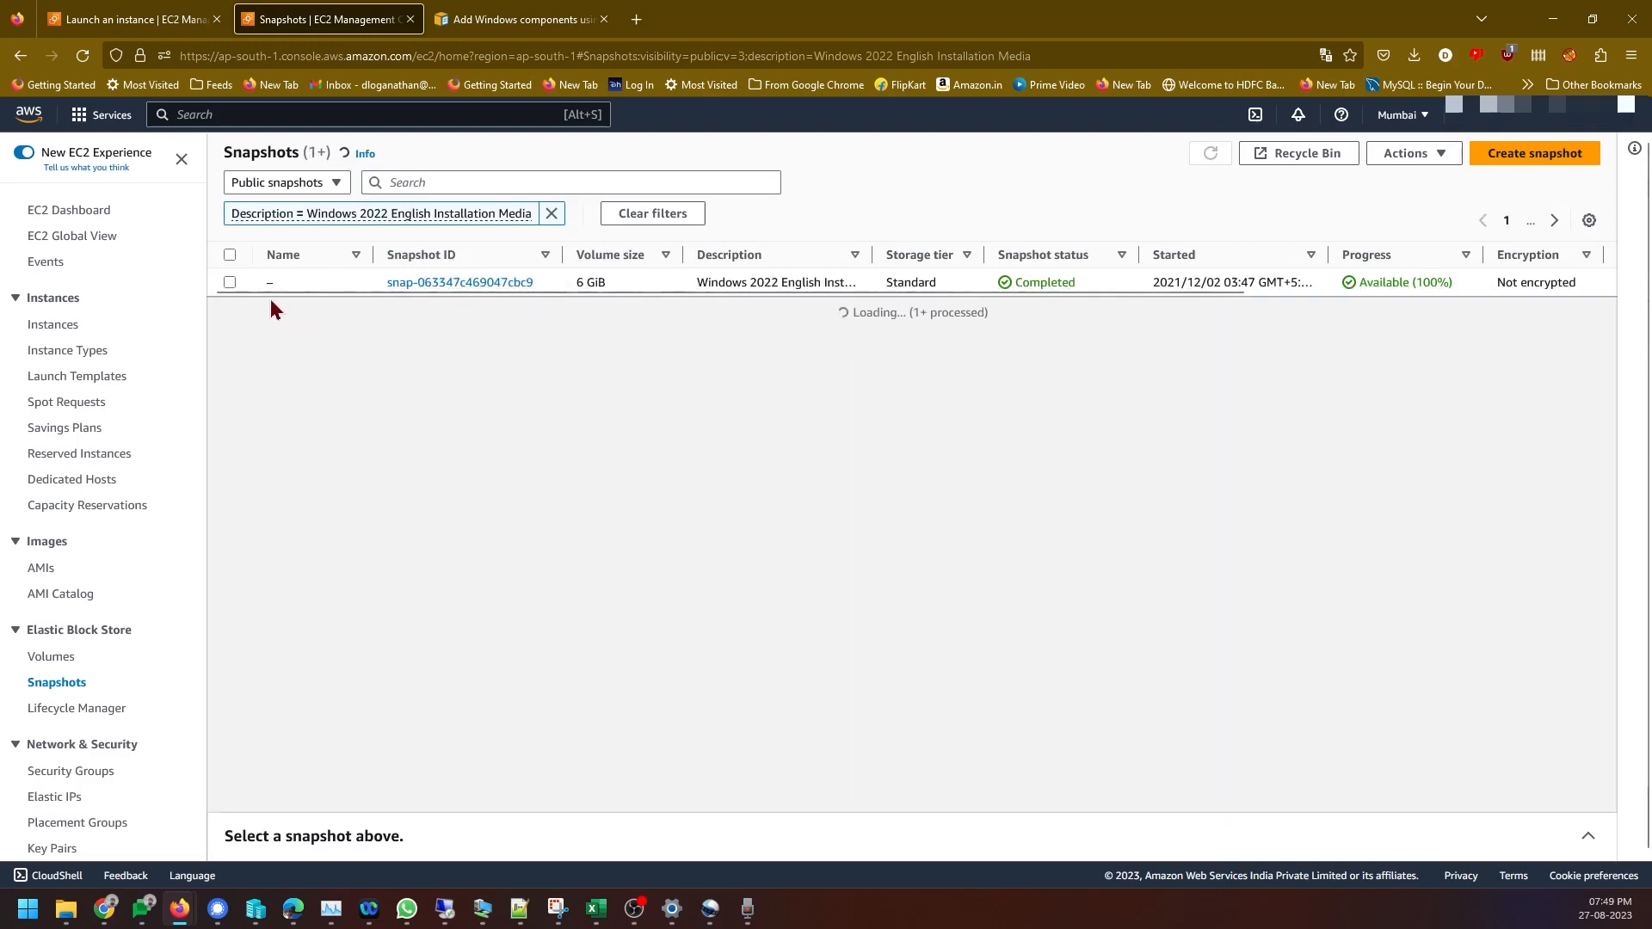
# Create a 6 GiB General Purpose SSD (gp2) volume in ap-south-1a from the Windows 2022 English Installation Media snapshot
pyautogui.click(233, 283)
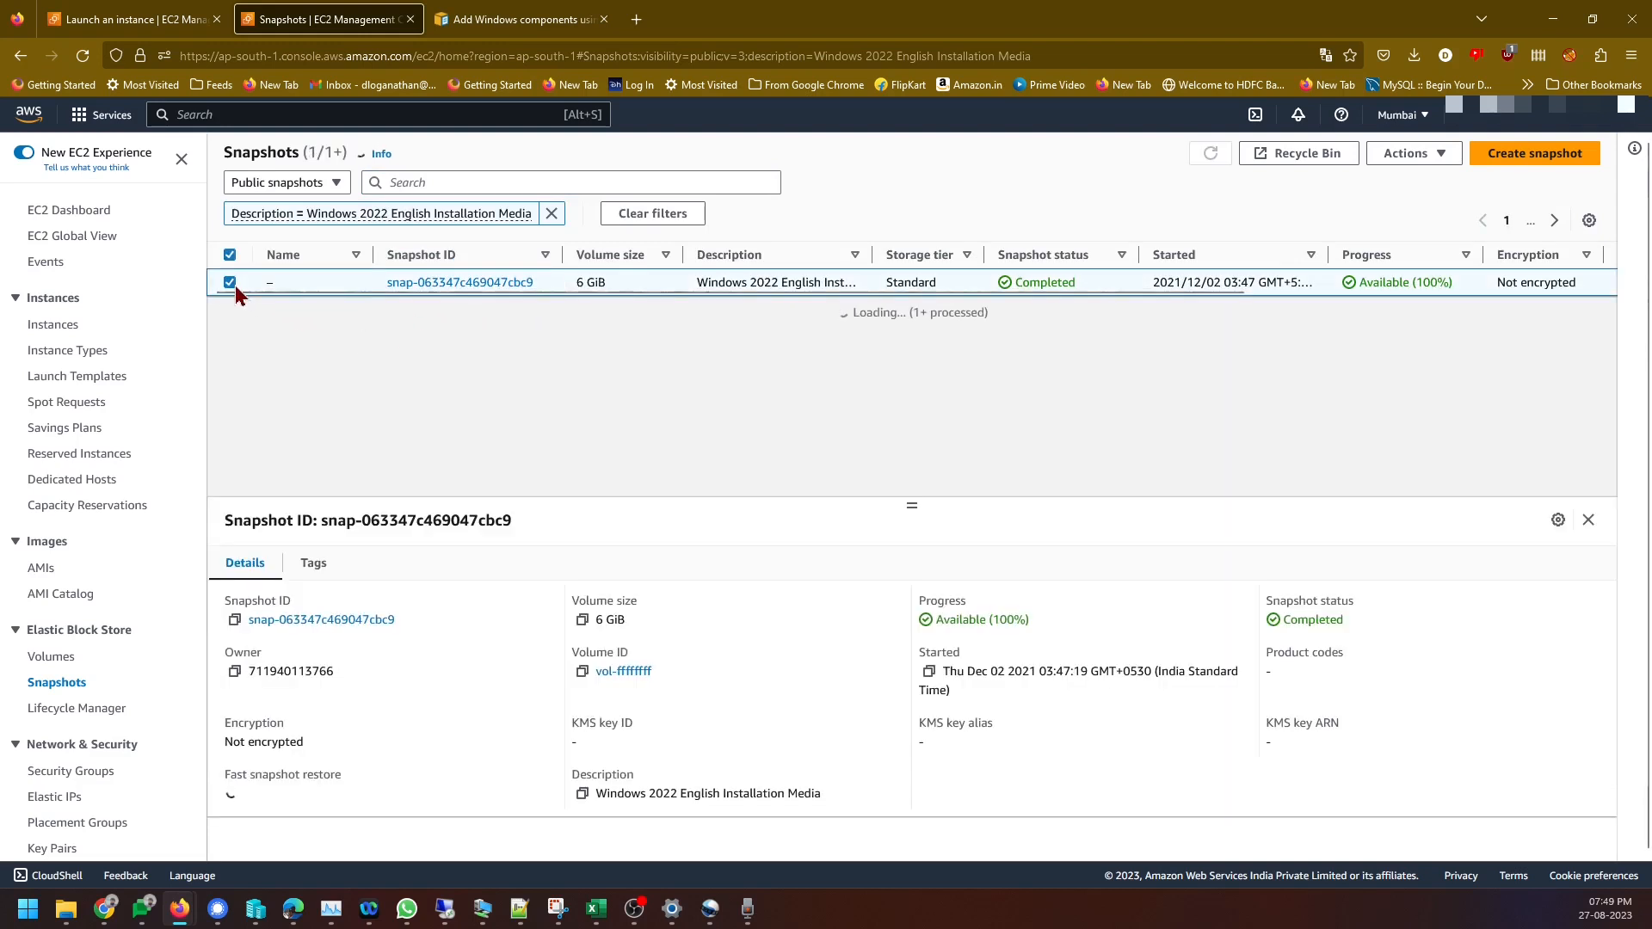
pyautogui.click(1418, 160)
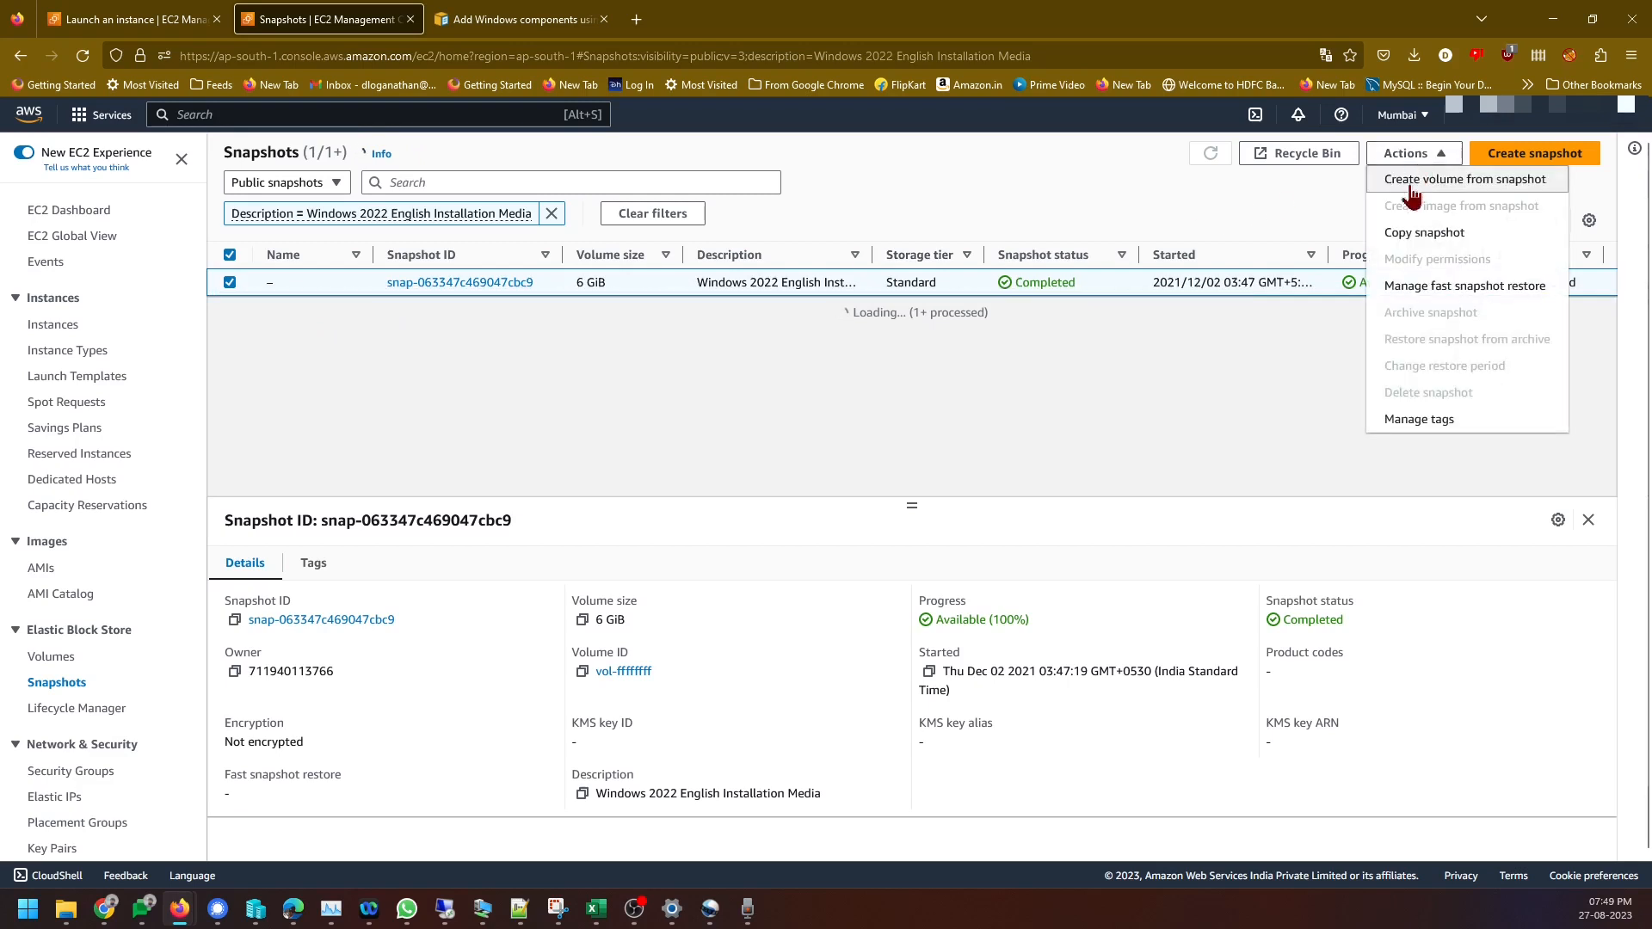
pyautogui.click(1409, 182)
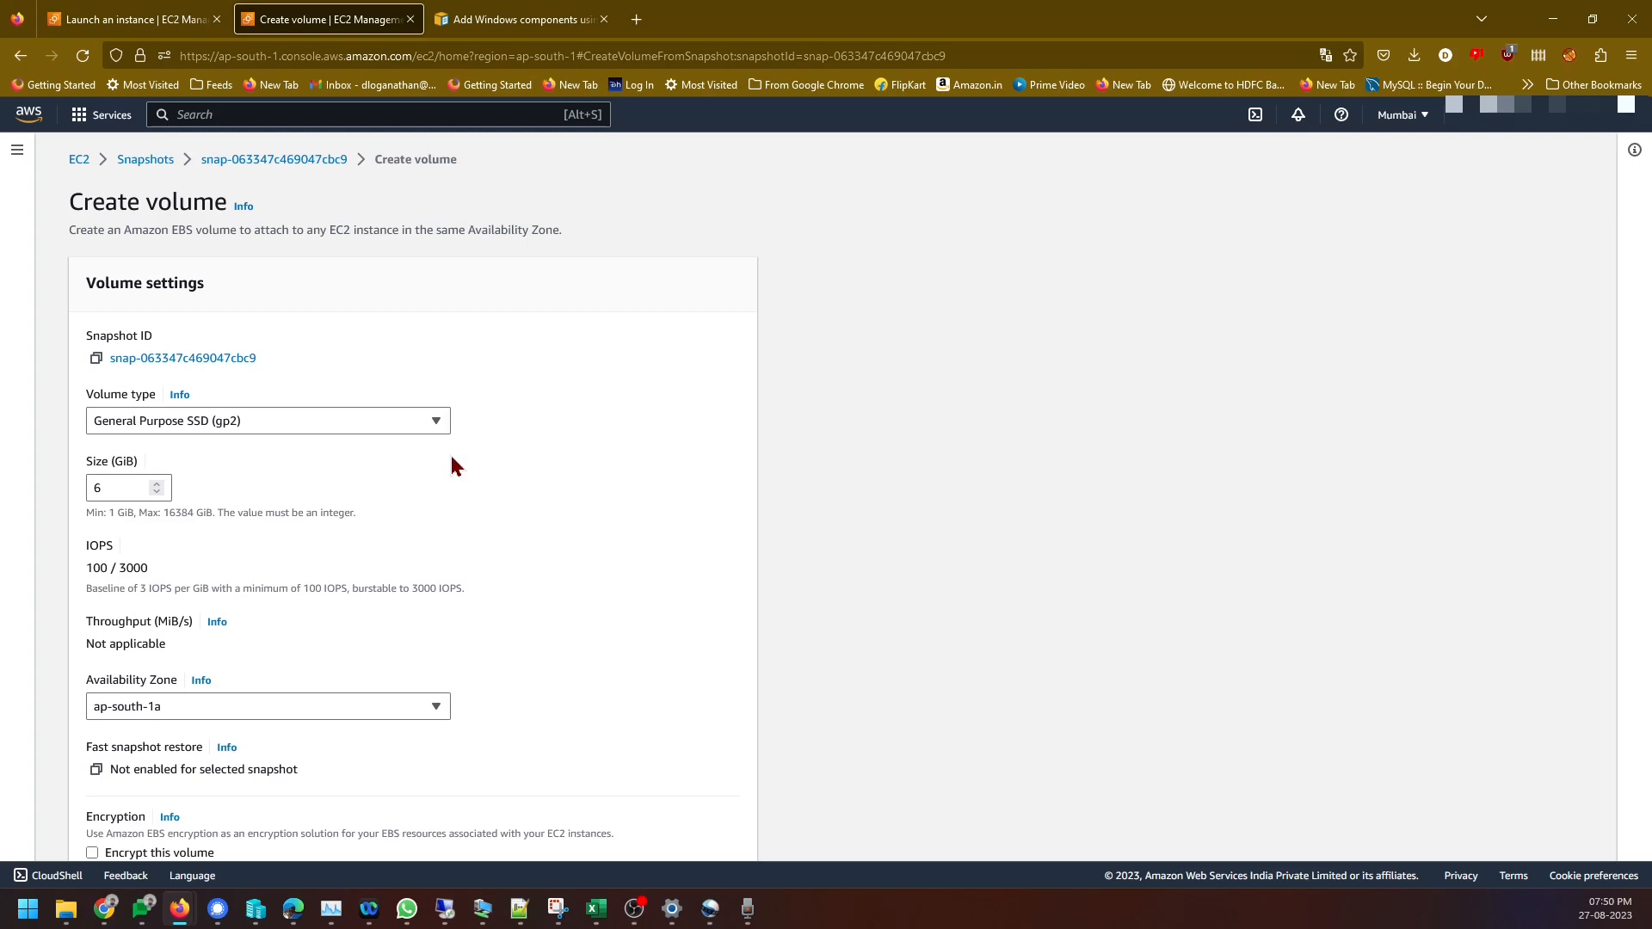
pyautogui.scroll(-3, 451, 465)
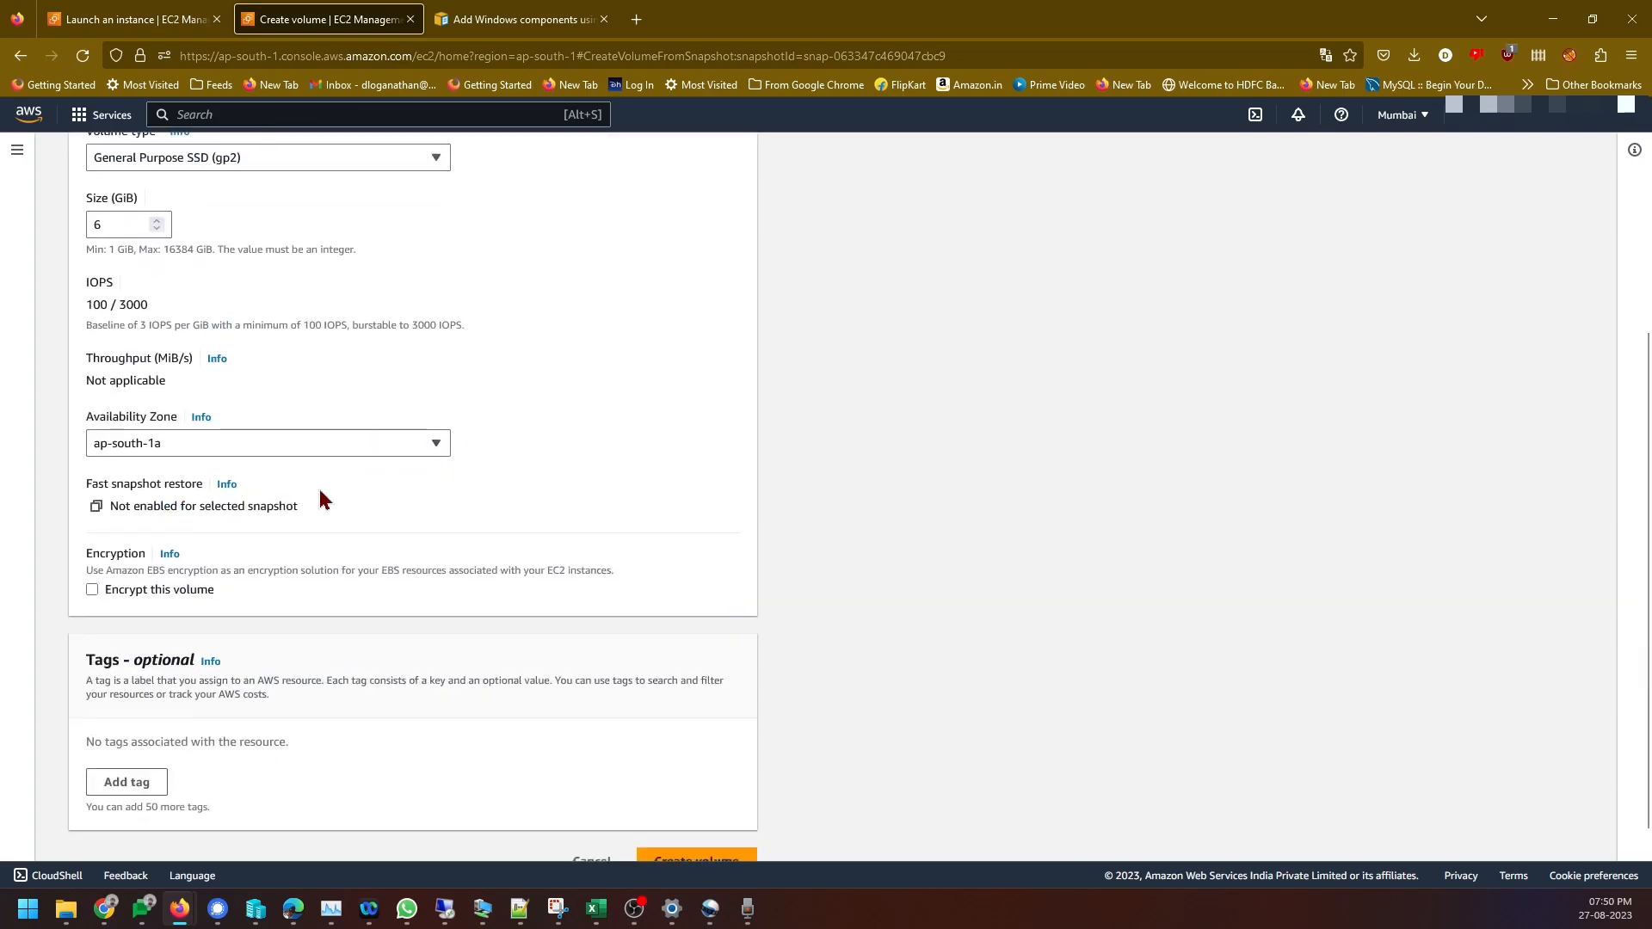
pyautogui.scroll(3, 258, 613)
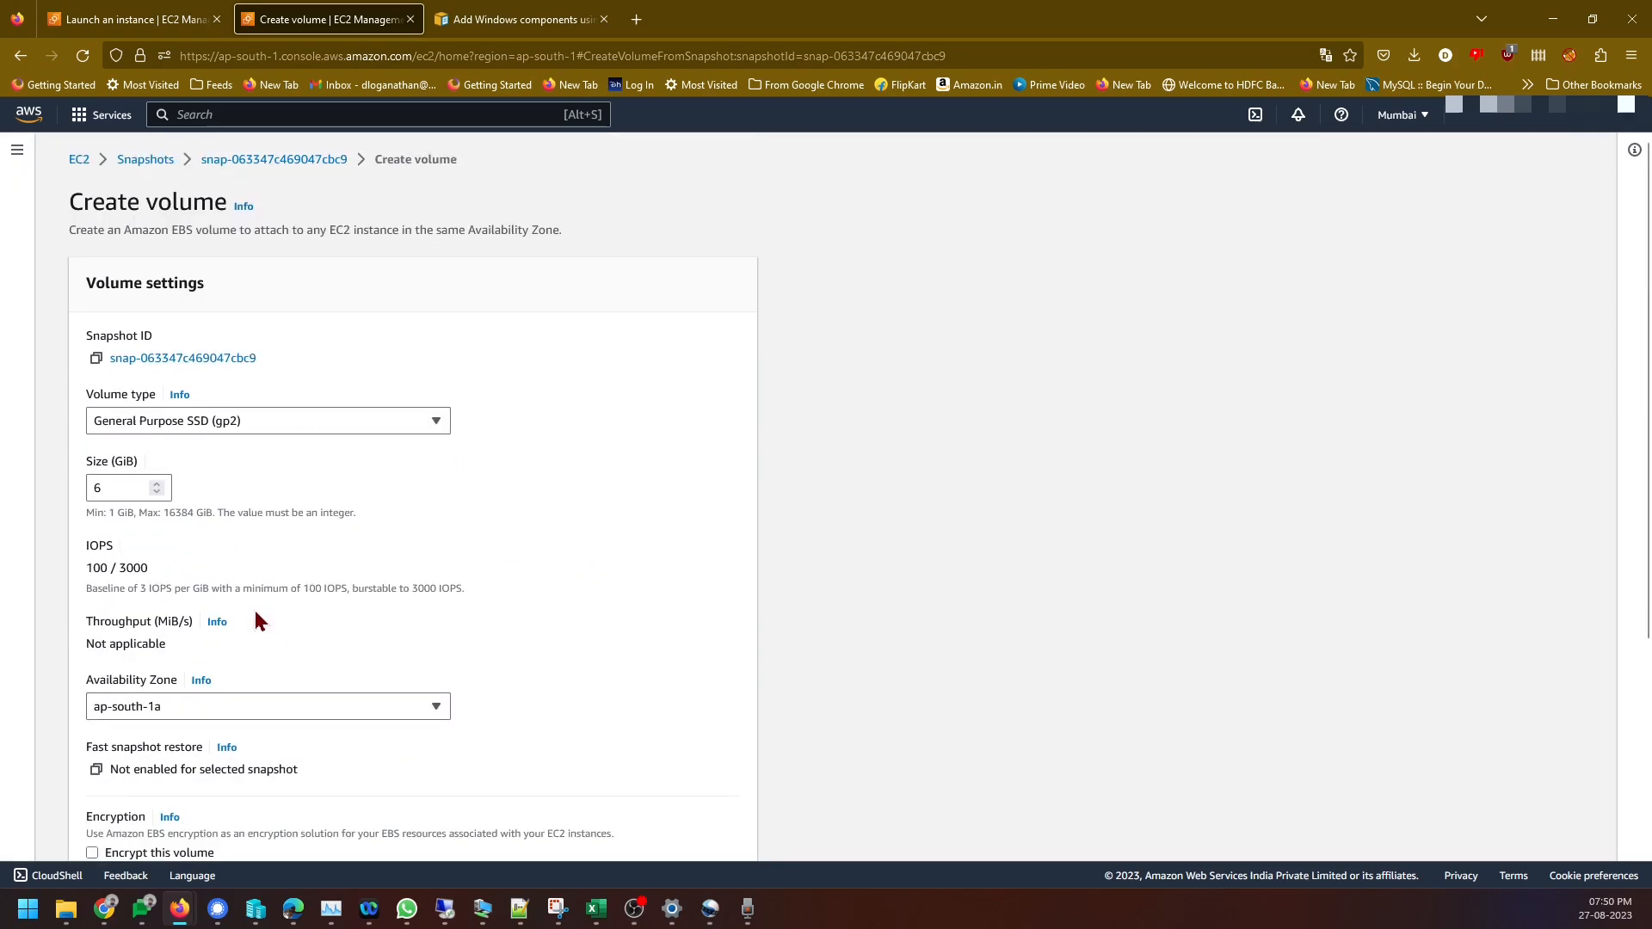
pyautogui.scroll(-3, 263, 559)
pyautogui.click(711, 831)
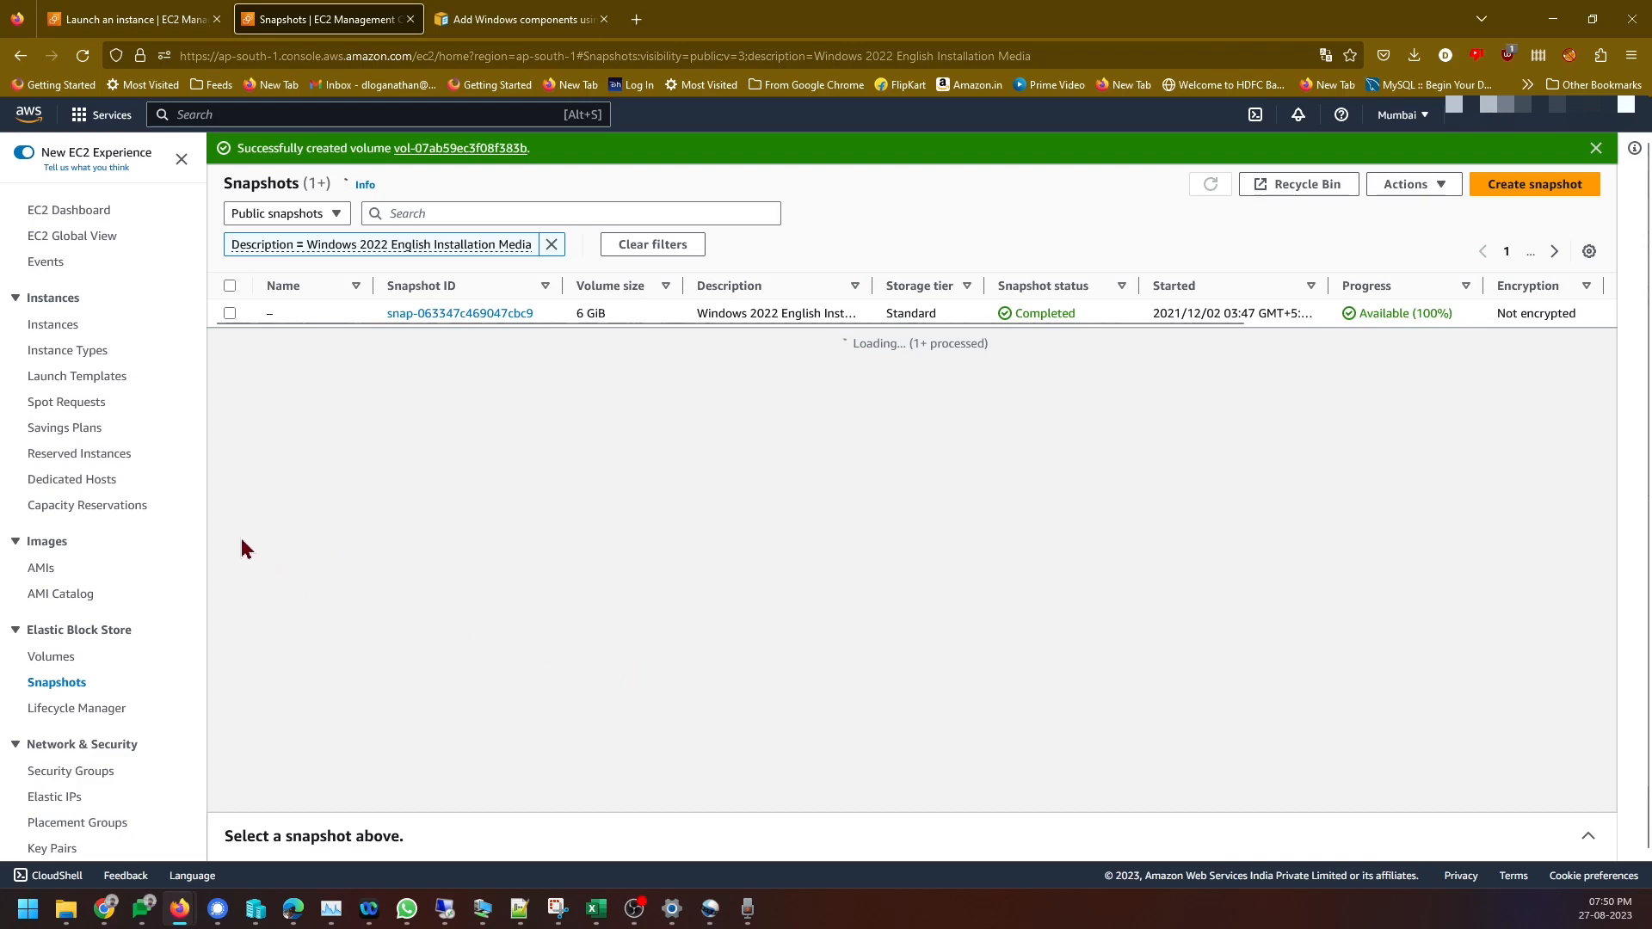
# Name the new unnamed 6 GiB volume "Windows 2022 Instal media" in the volumes list
pyautogui.click(58, 666)
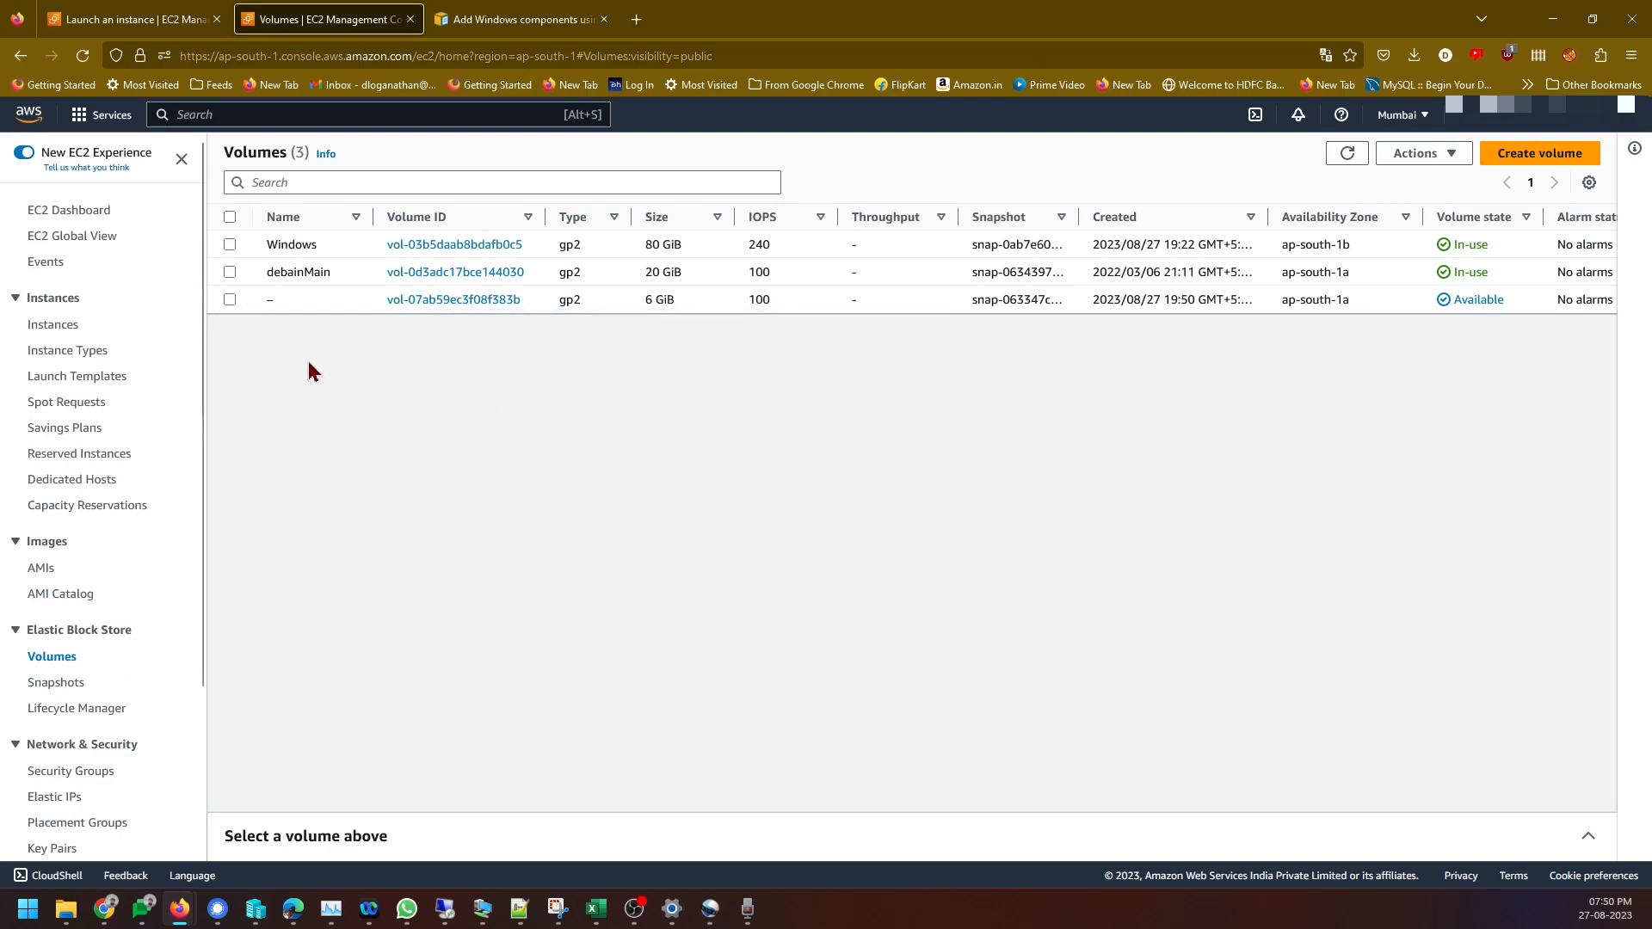
pyautogui.click(284, 300)
pyautogui.write('W')
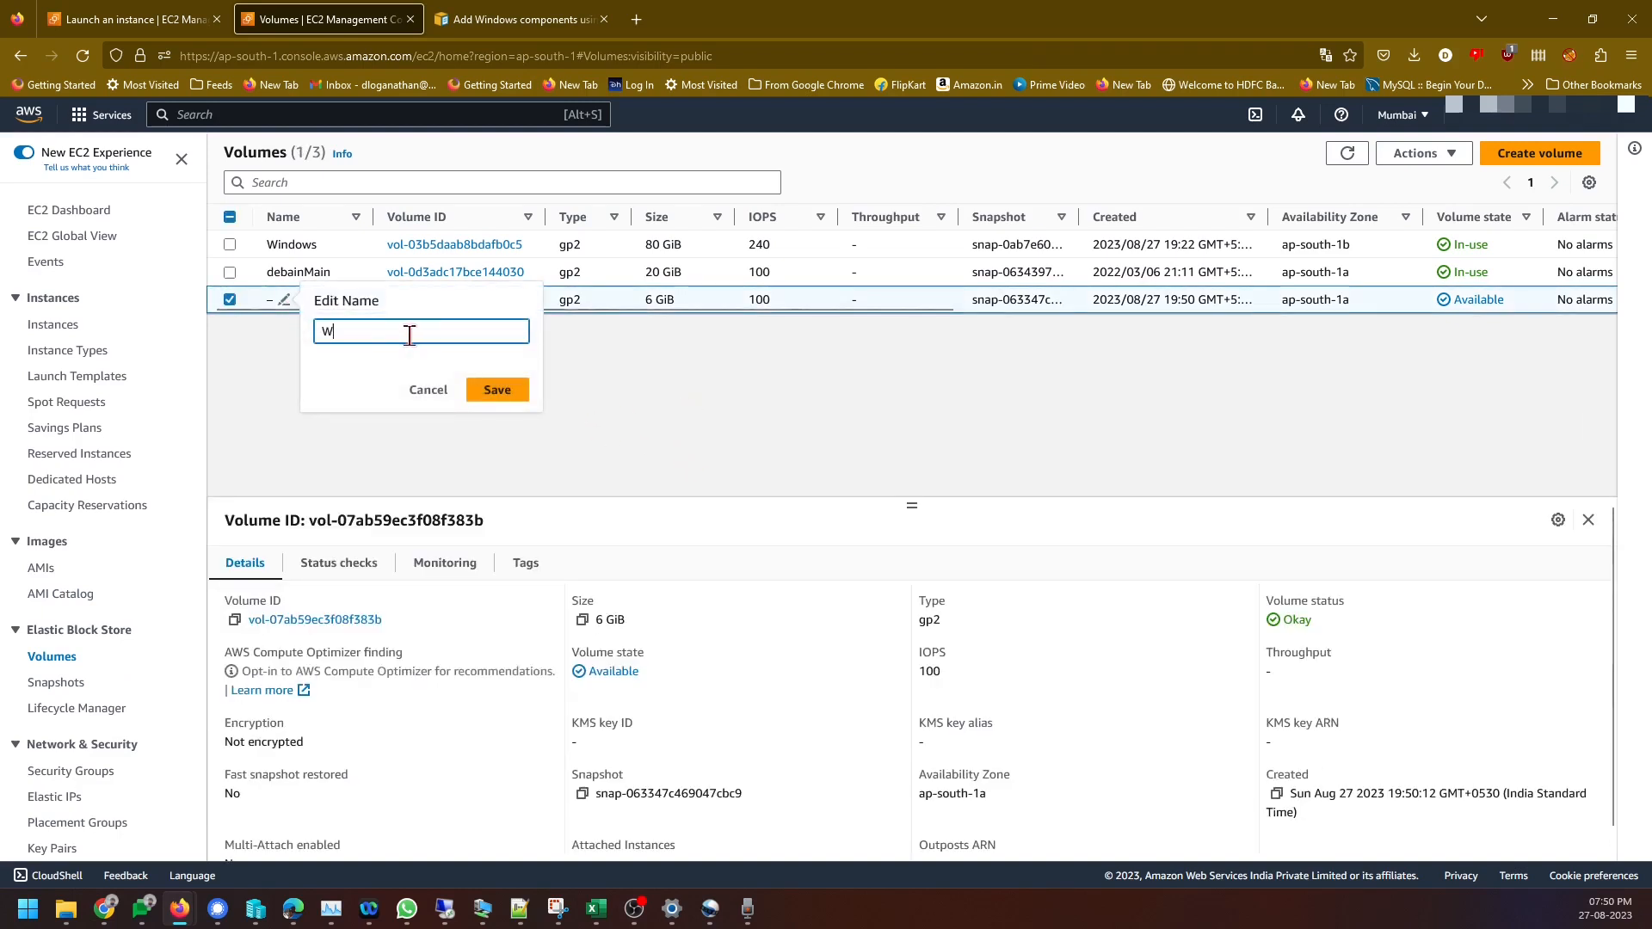
pyautogui.write('indows 2022')
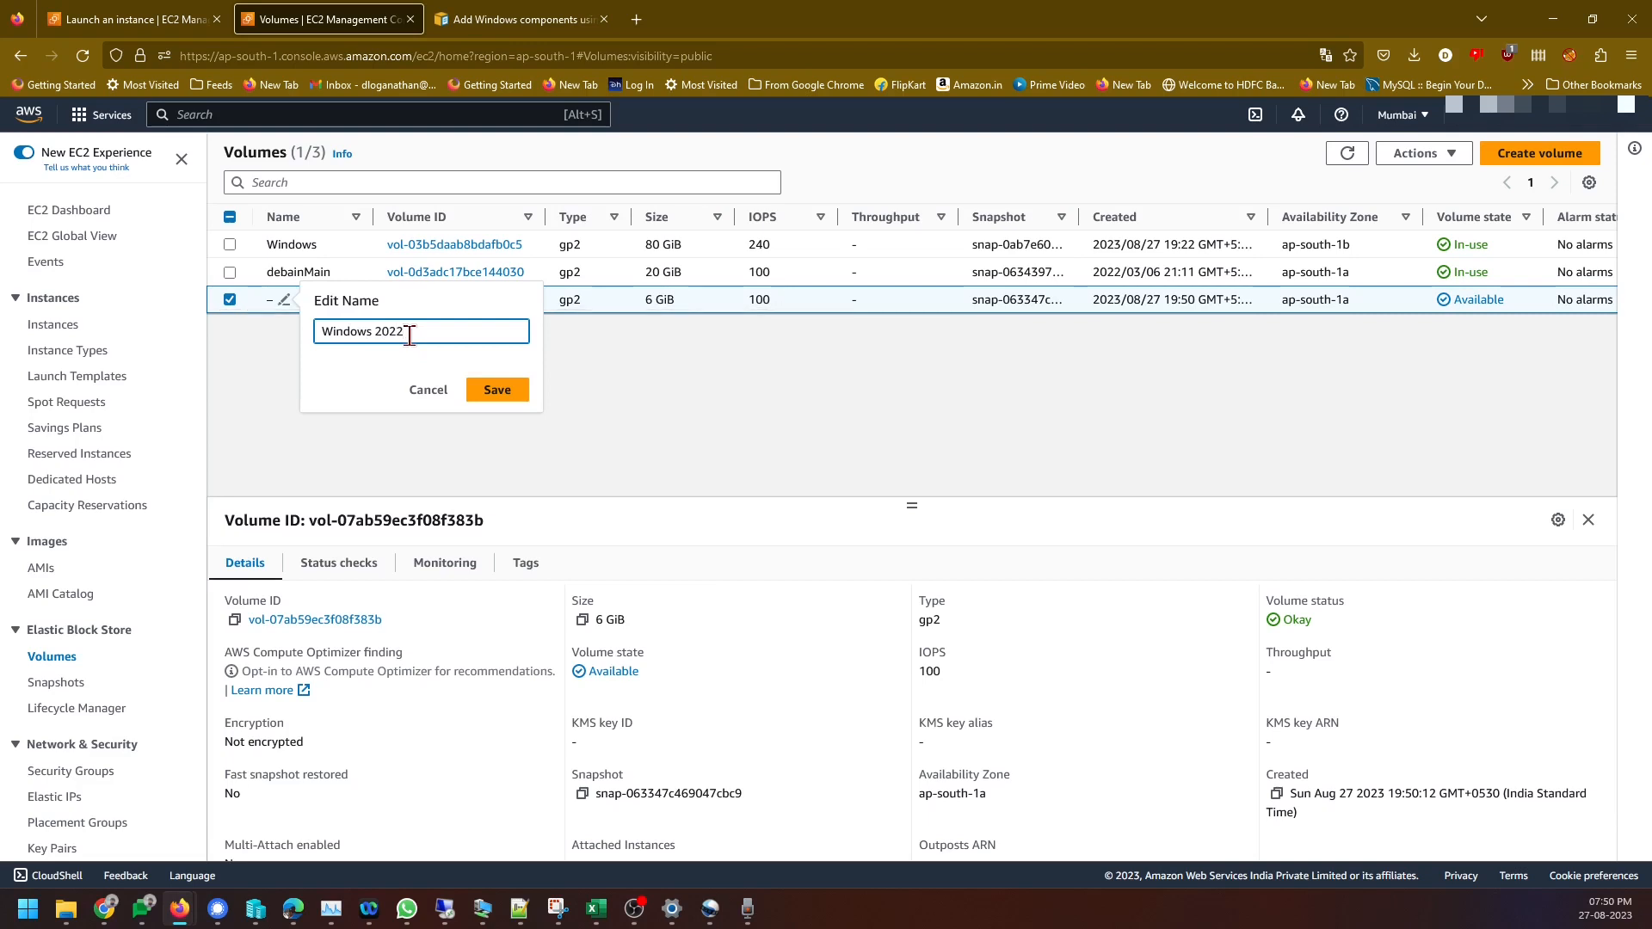
pyautogui.write(' Instal media')
pyautogui.click(499, 389)
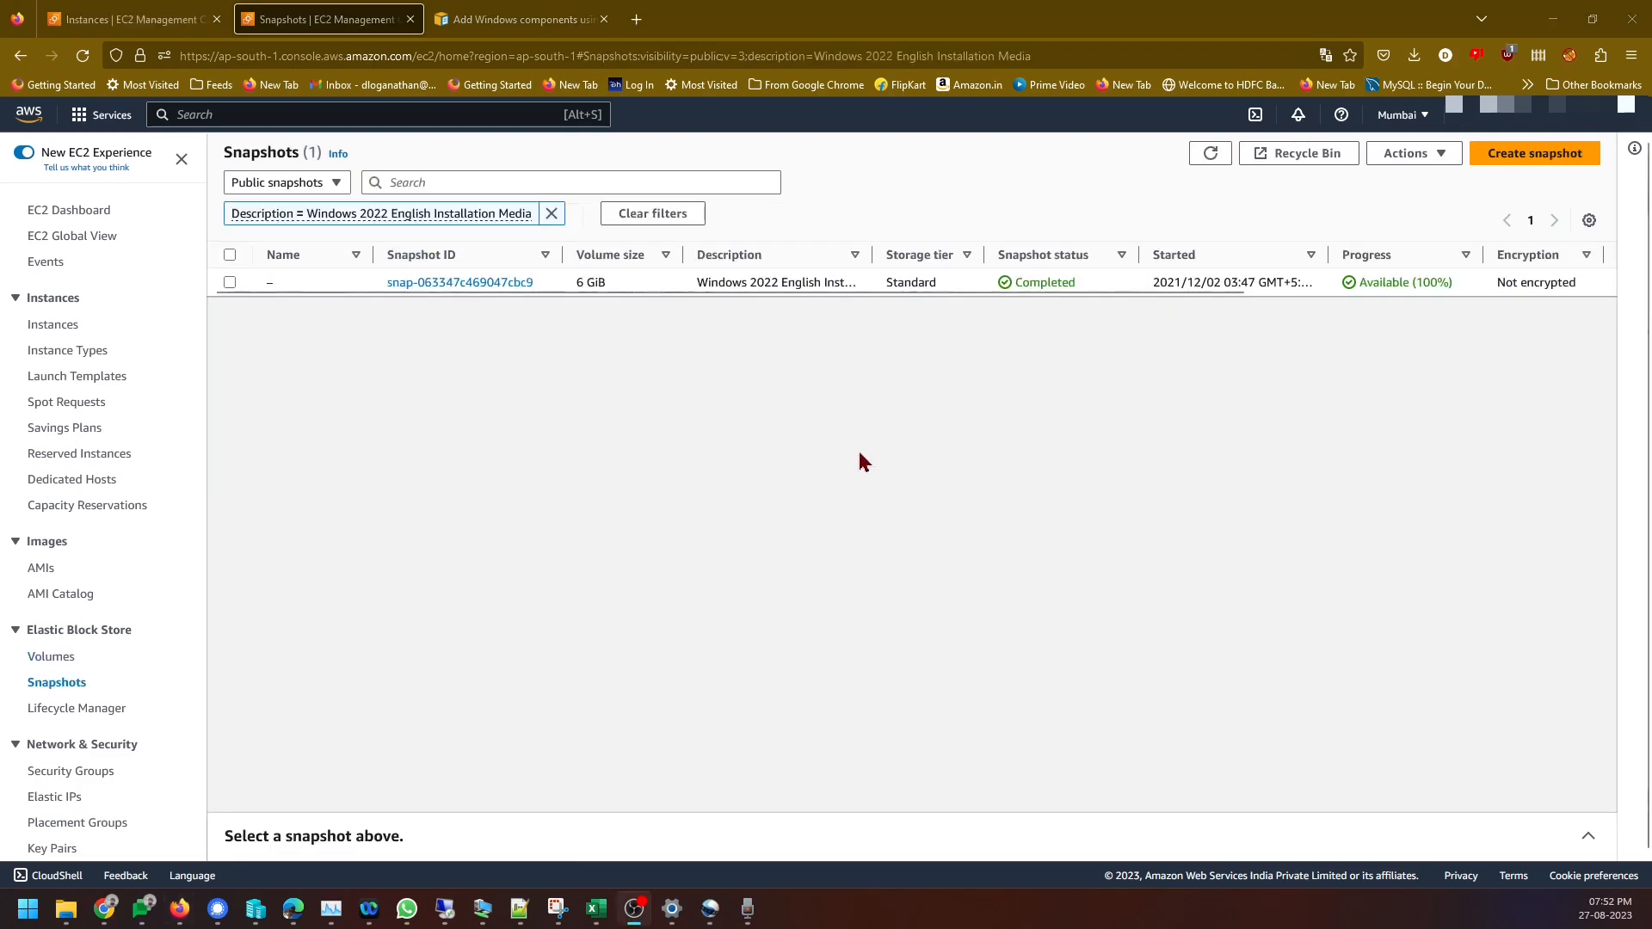
# Attach the unnamed 6 GiB volume in ap-south-1b to instance i-0dca527c9ecfaf20c with device name xvdf
pyautogui.click(50, 661)
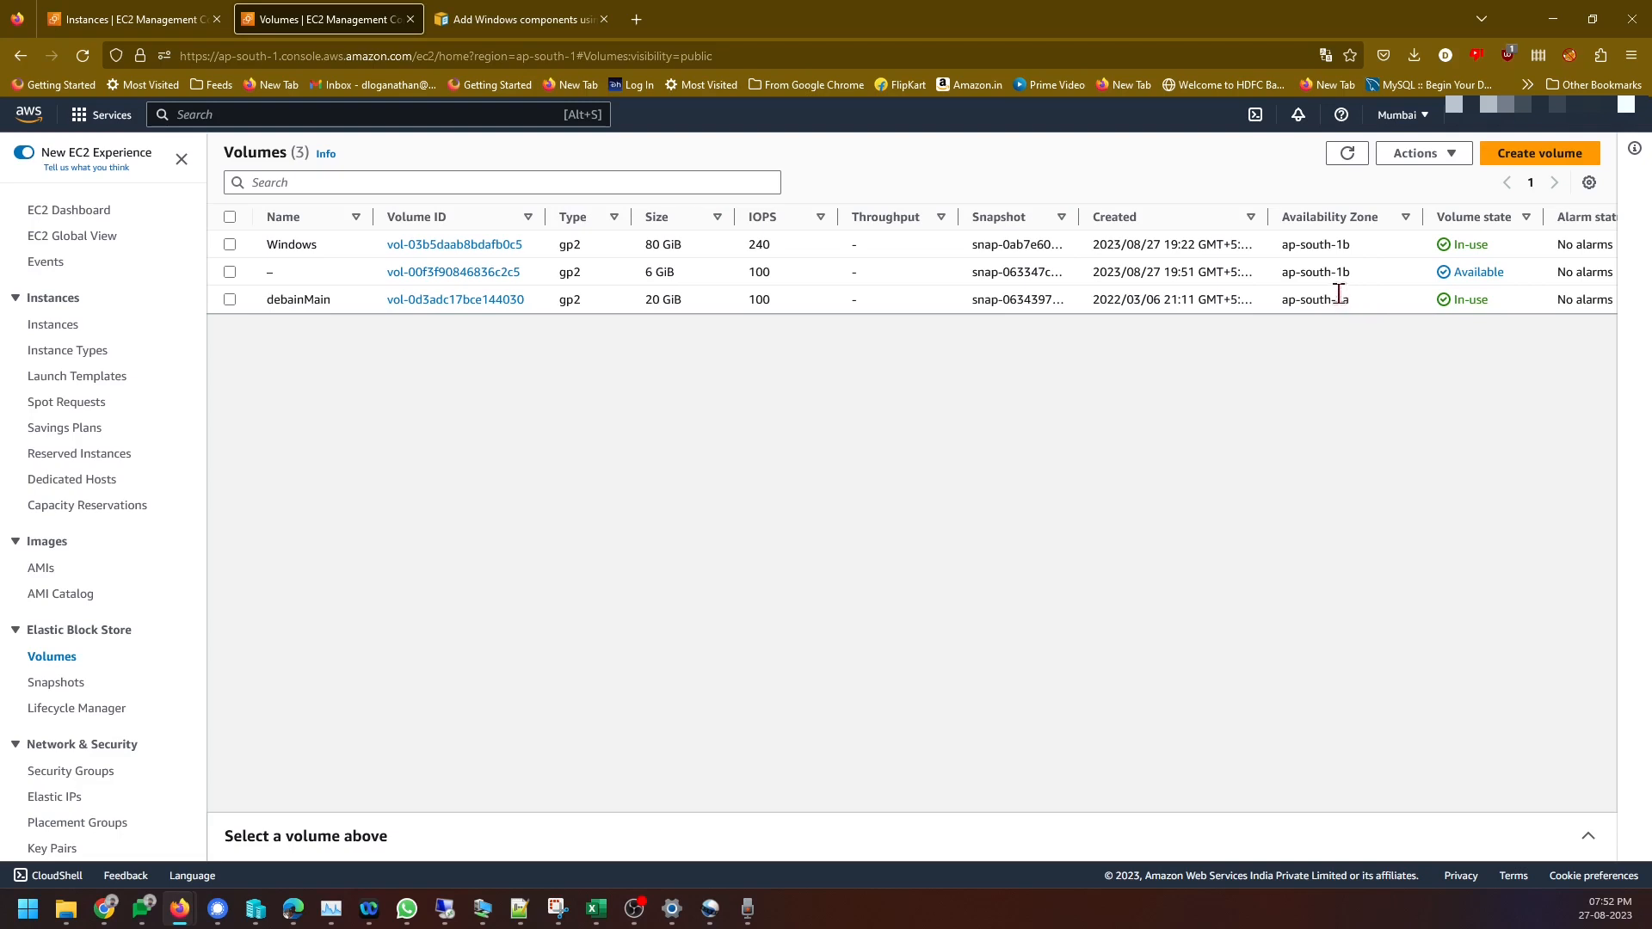
pyautogui.click(229, 271)
pyautogui.click(1421, 154)
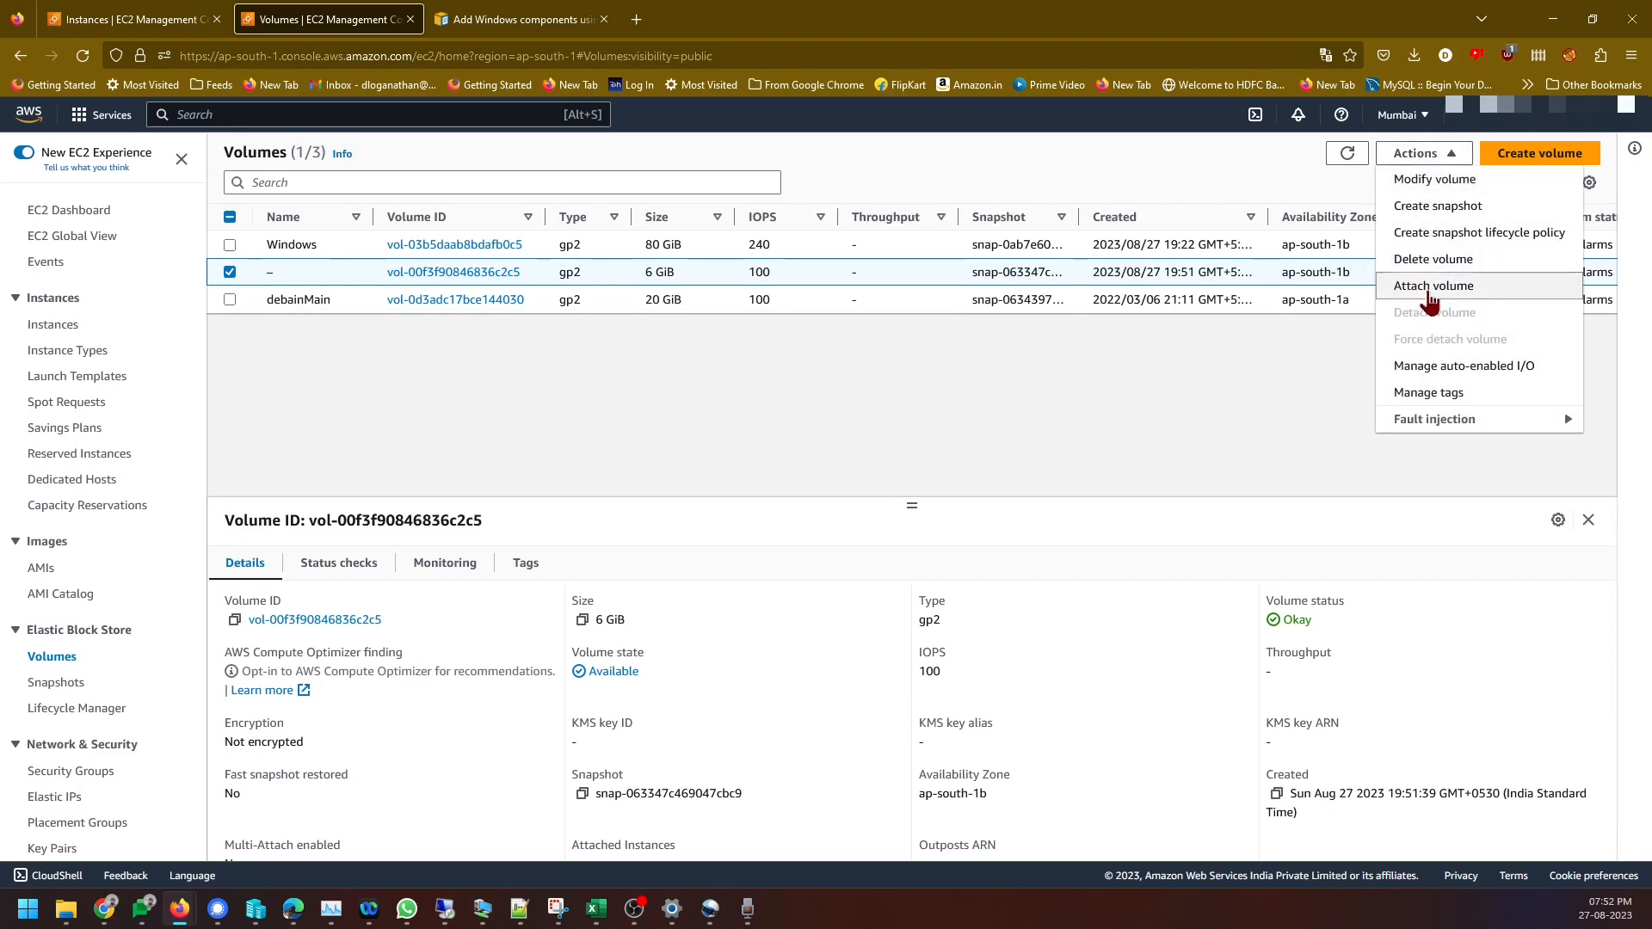
pyautogui.click(1432, 286)
pyautogui.click(366, 479)
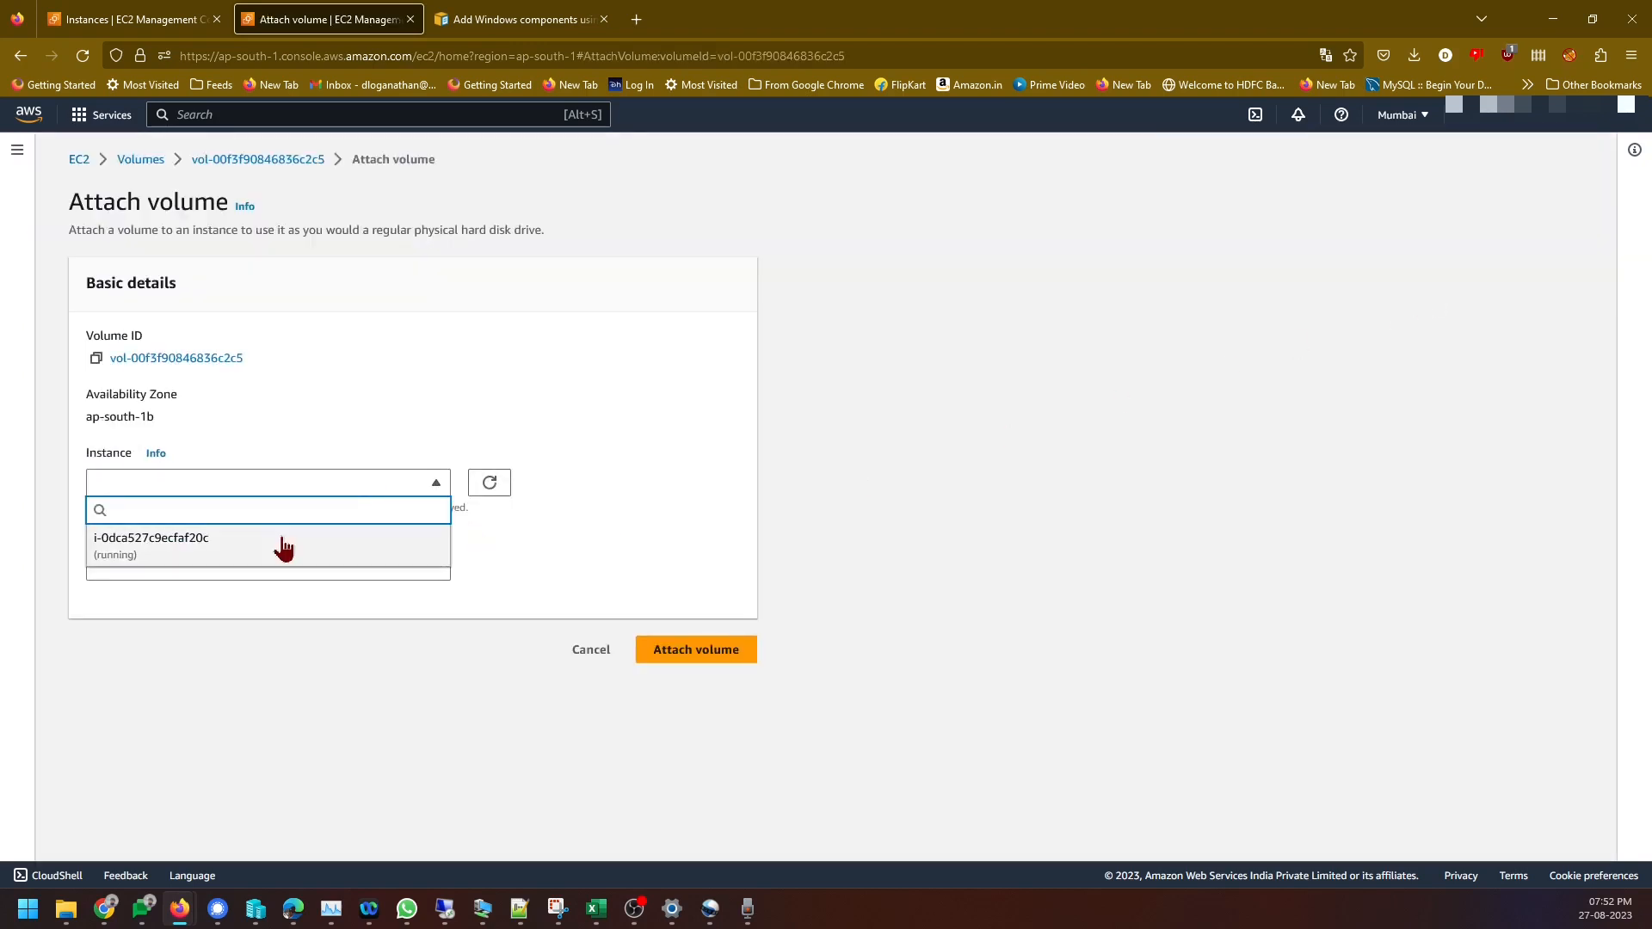
pyautogui.click(287, 547)
pyautogui.doubleClick(244, 558)
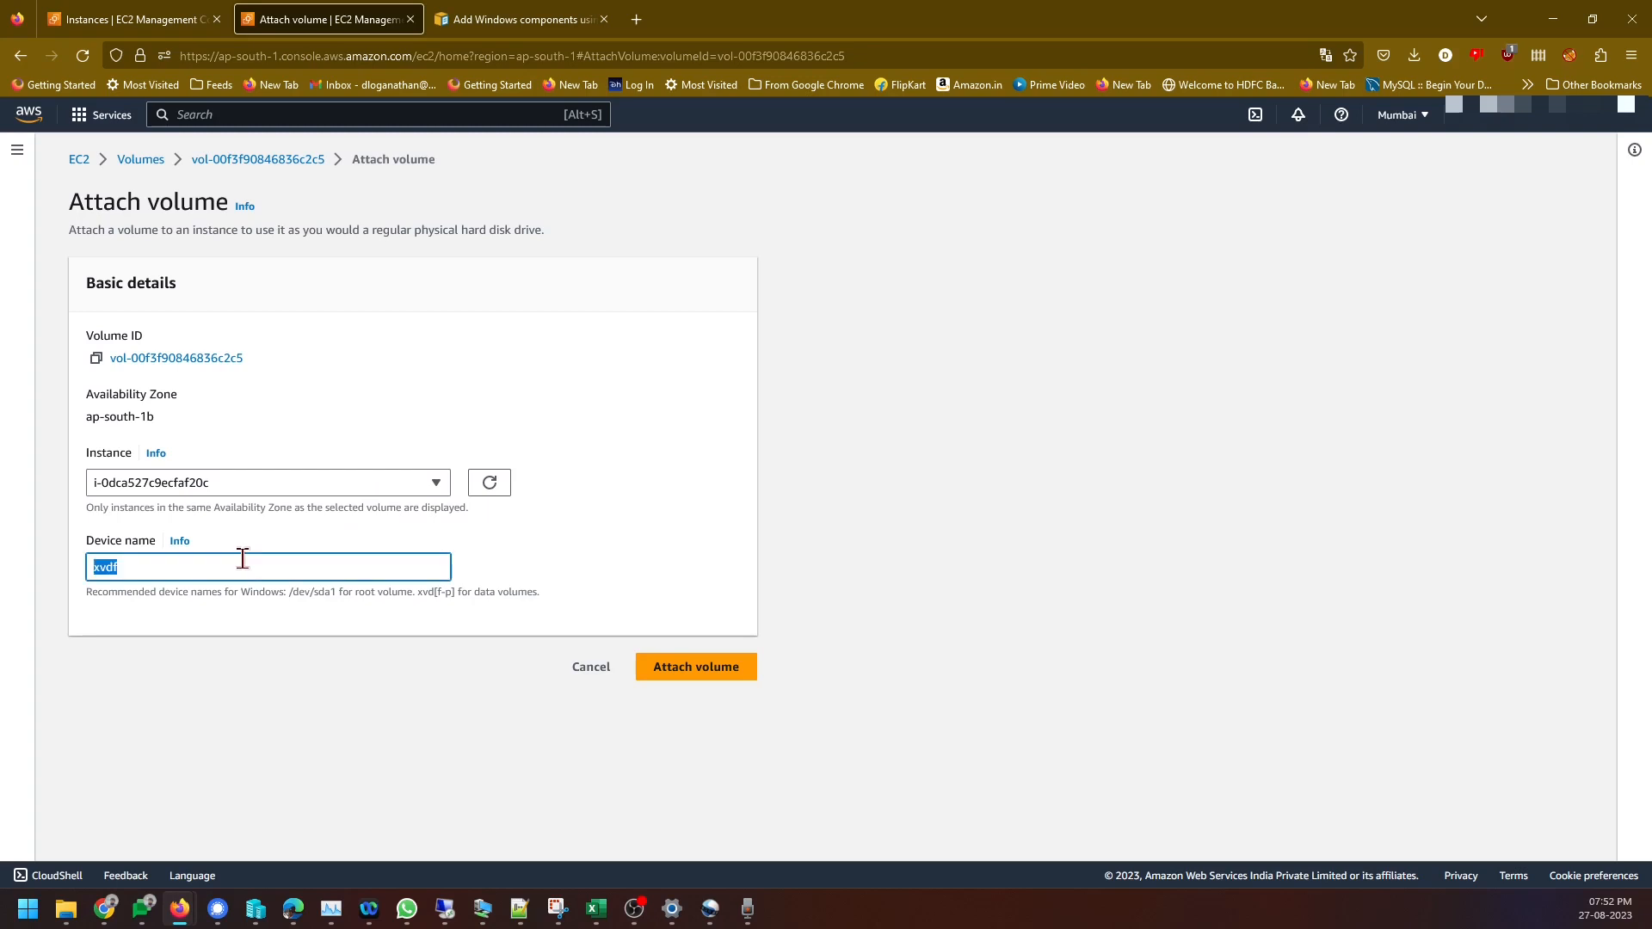
pyautogui.click(607, 546)
pyautogui.click(720, 667)
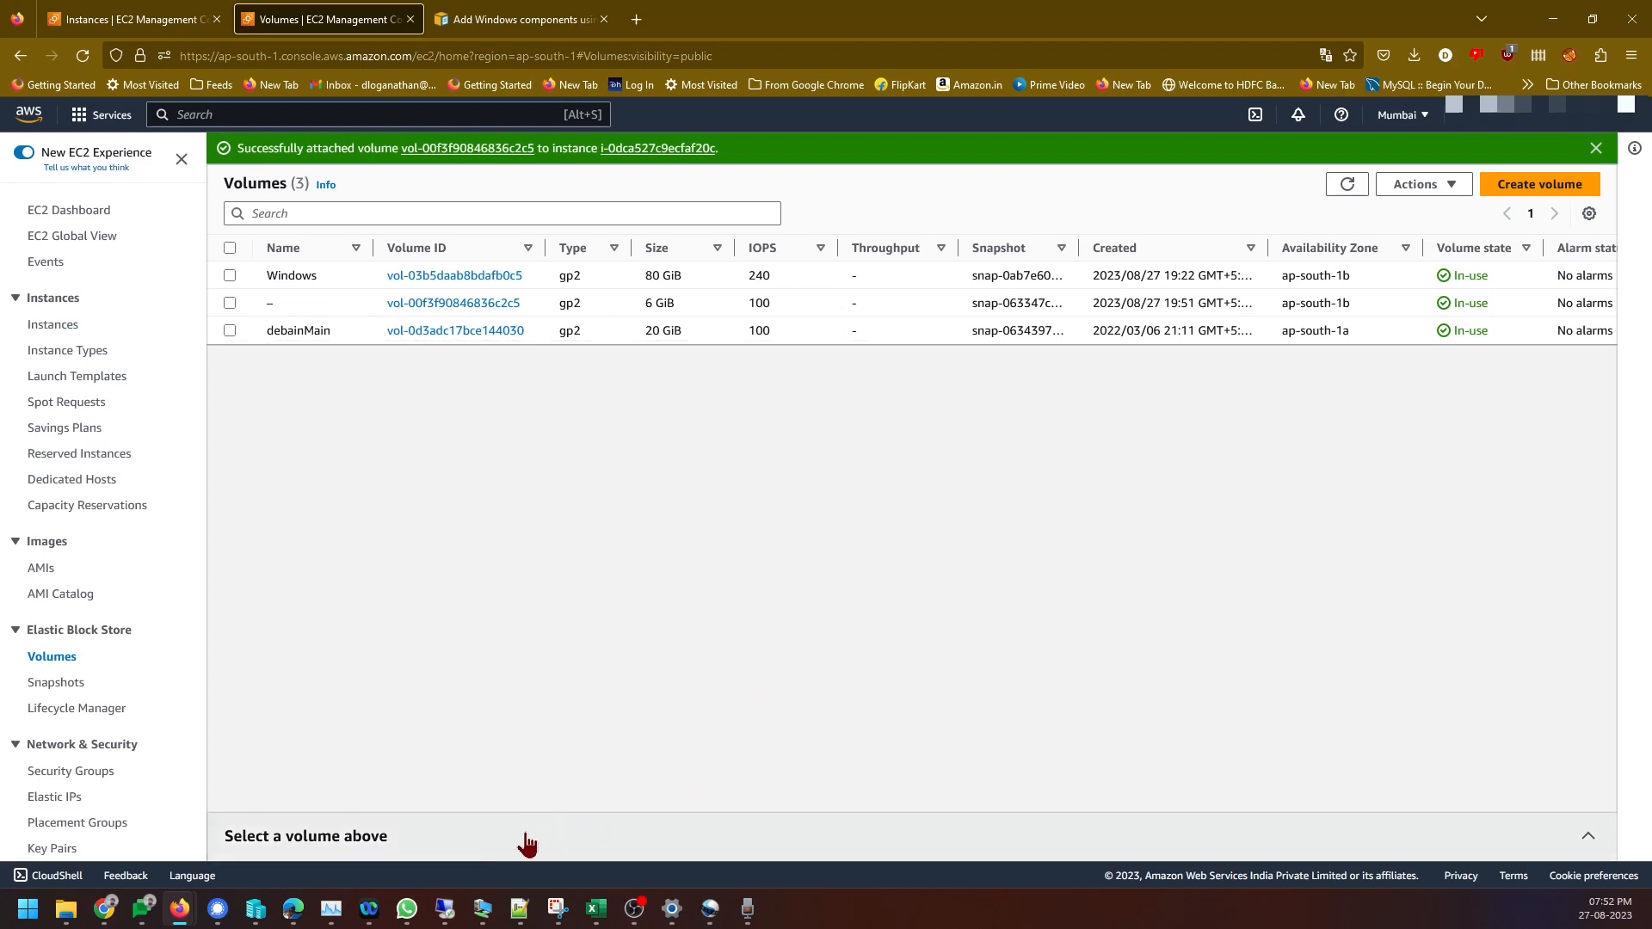
# Switch to the remote server session, bring the 6 GB Disk 1 online in Disk Management, and display the drives in This PC
pyautogui.moveTo(445, 909)
pyautogui.click(616, 798)
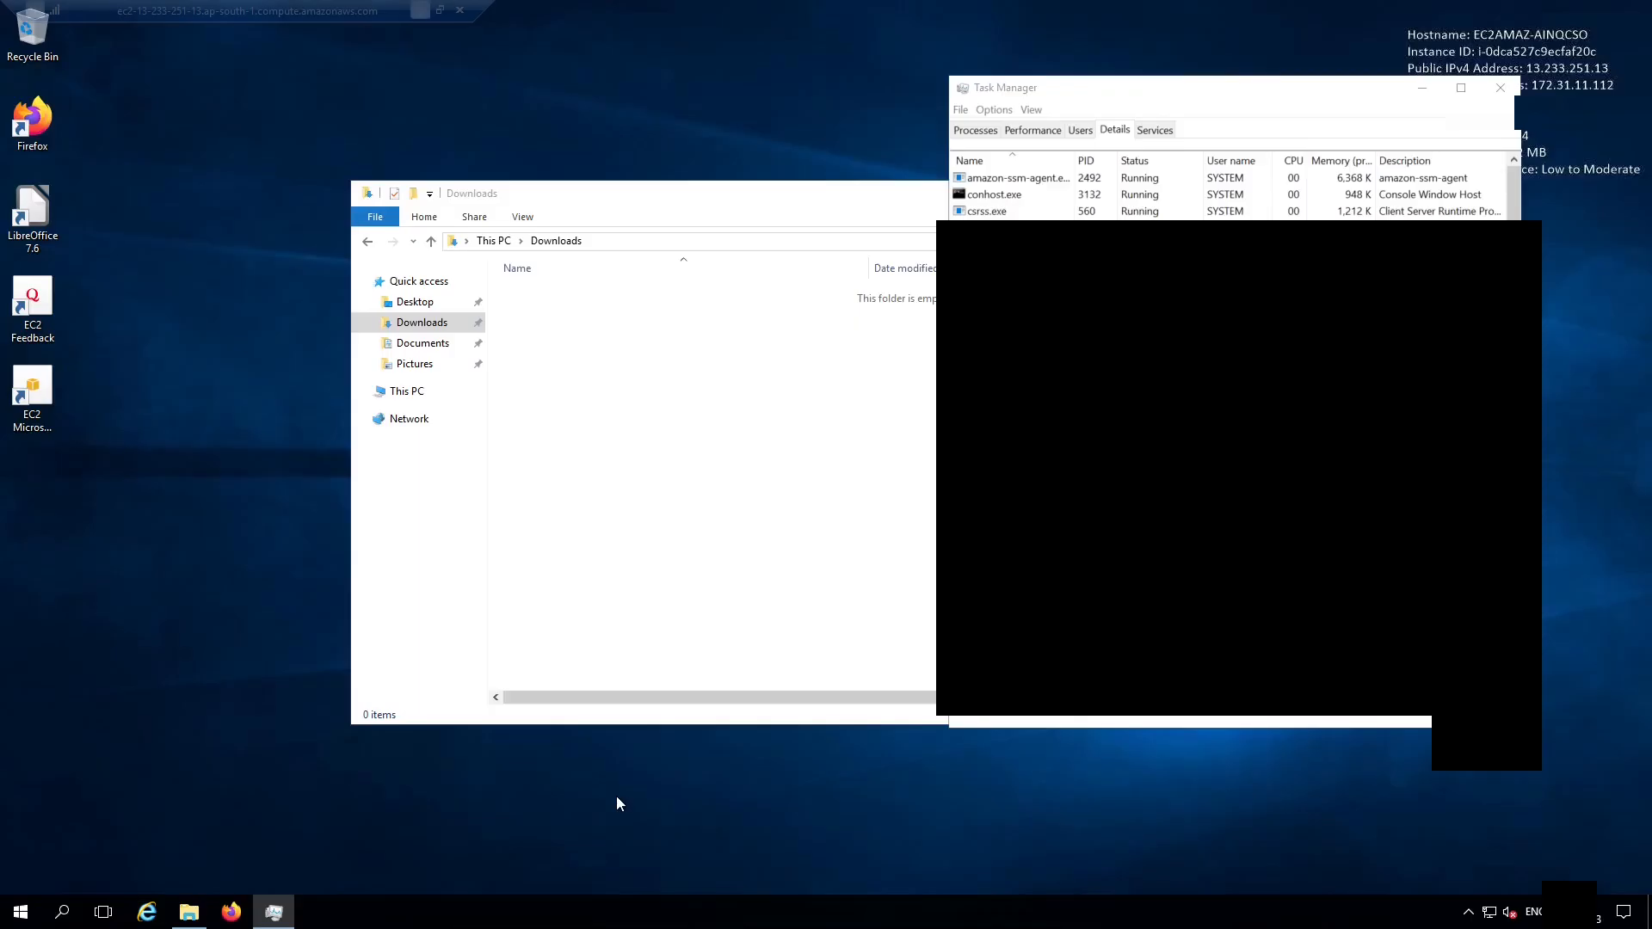
pyautogui.click(35, 914)
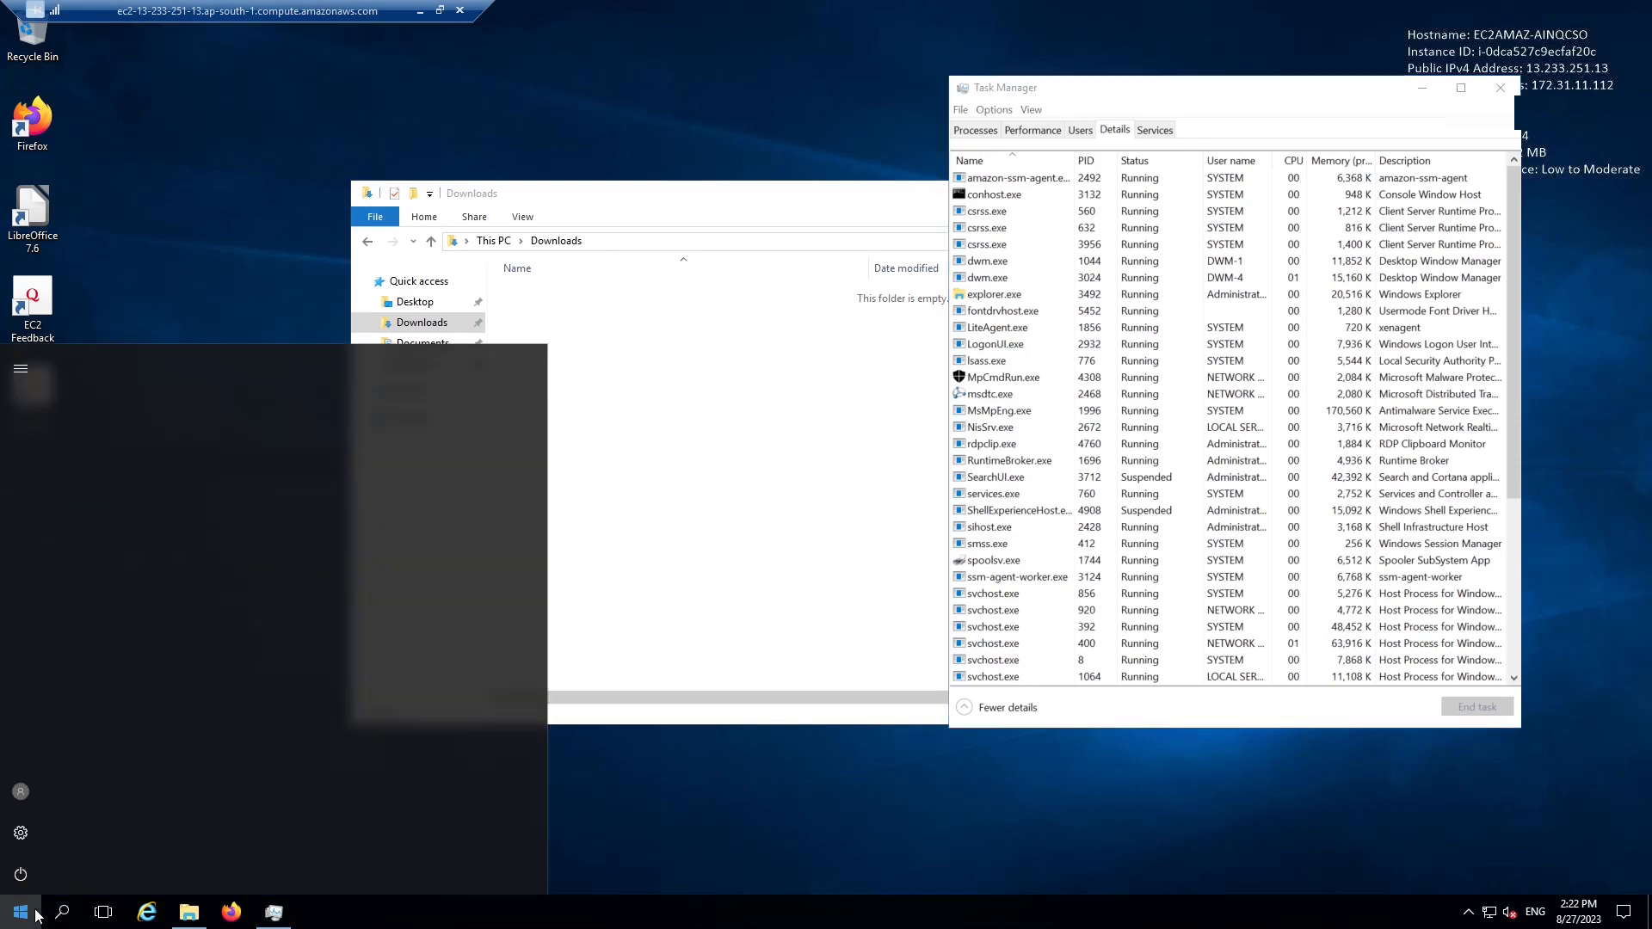
pyautogui.write('diskma')
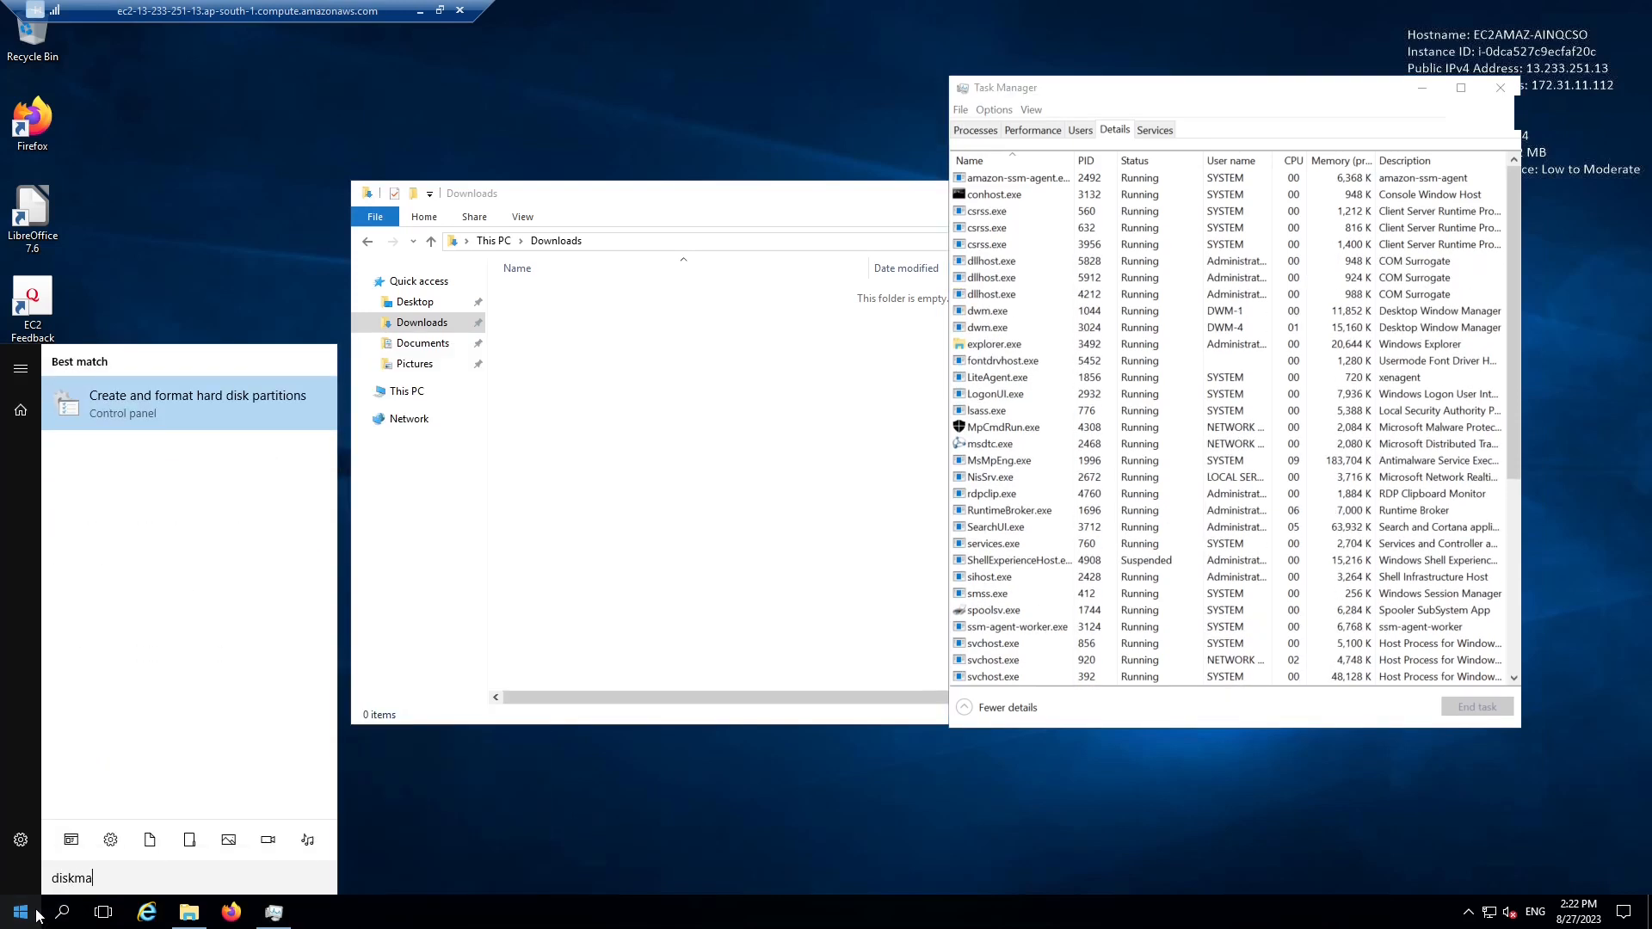
pyautogui.press('Return')
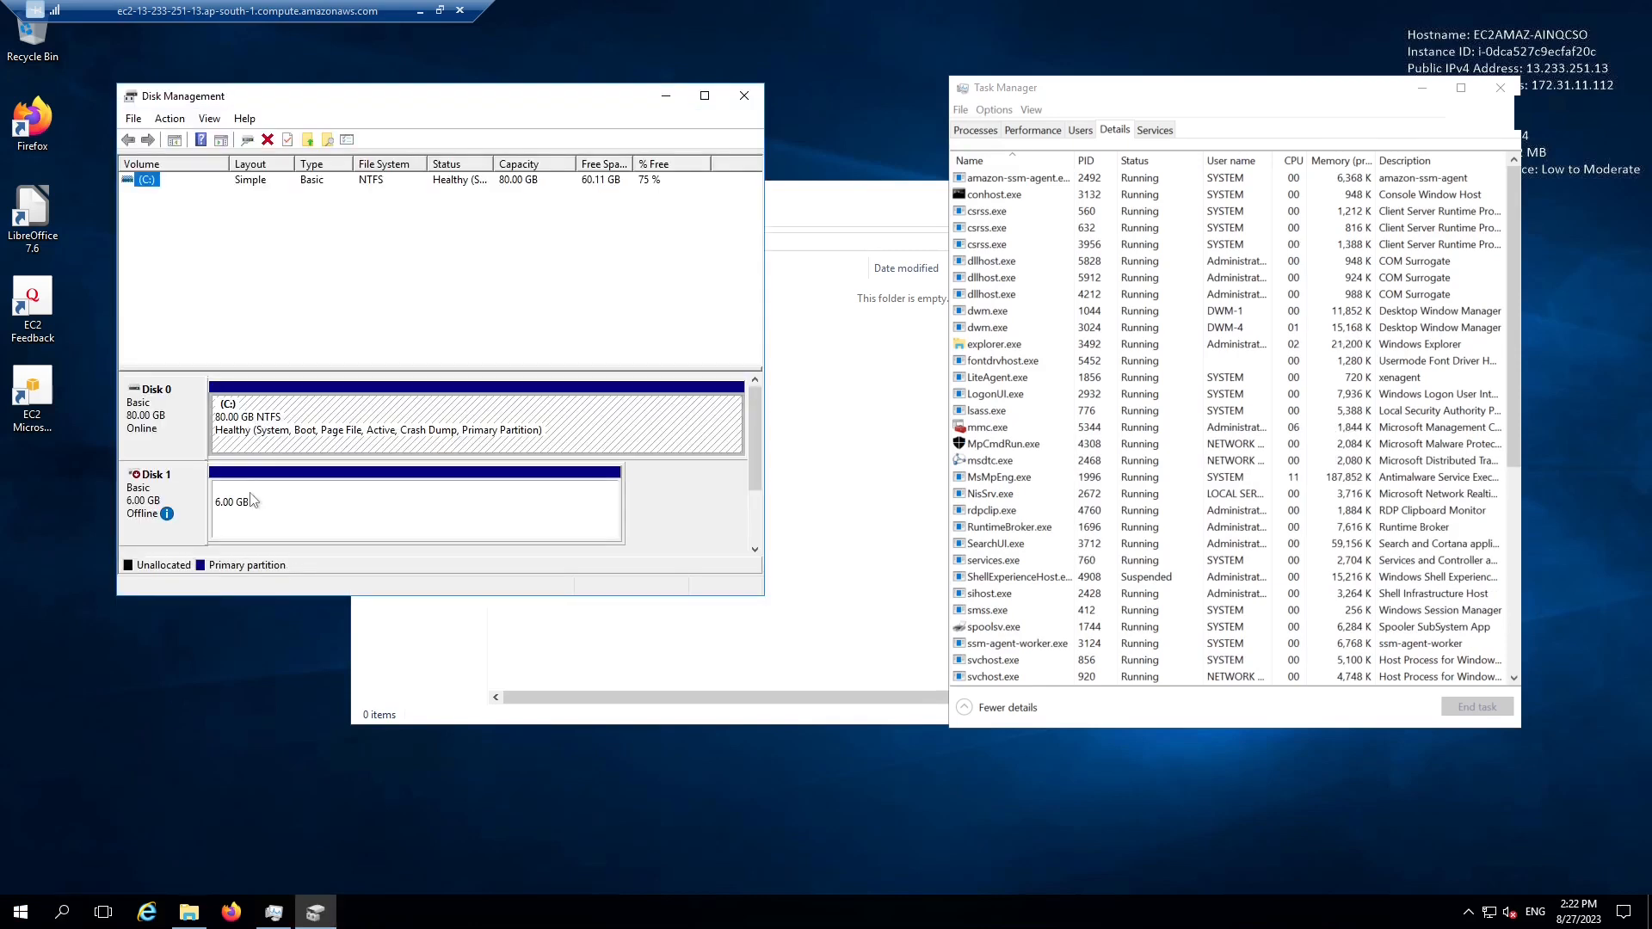
pyautogui.rightClick(160, 511)
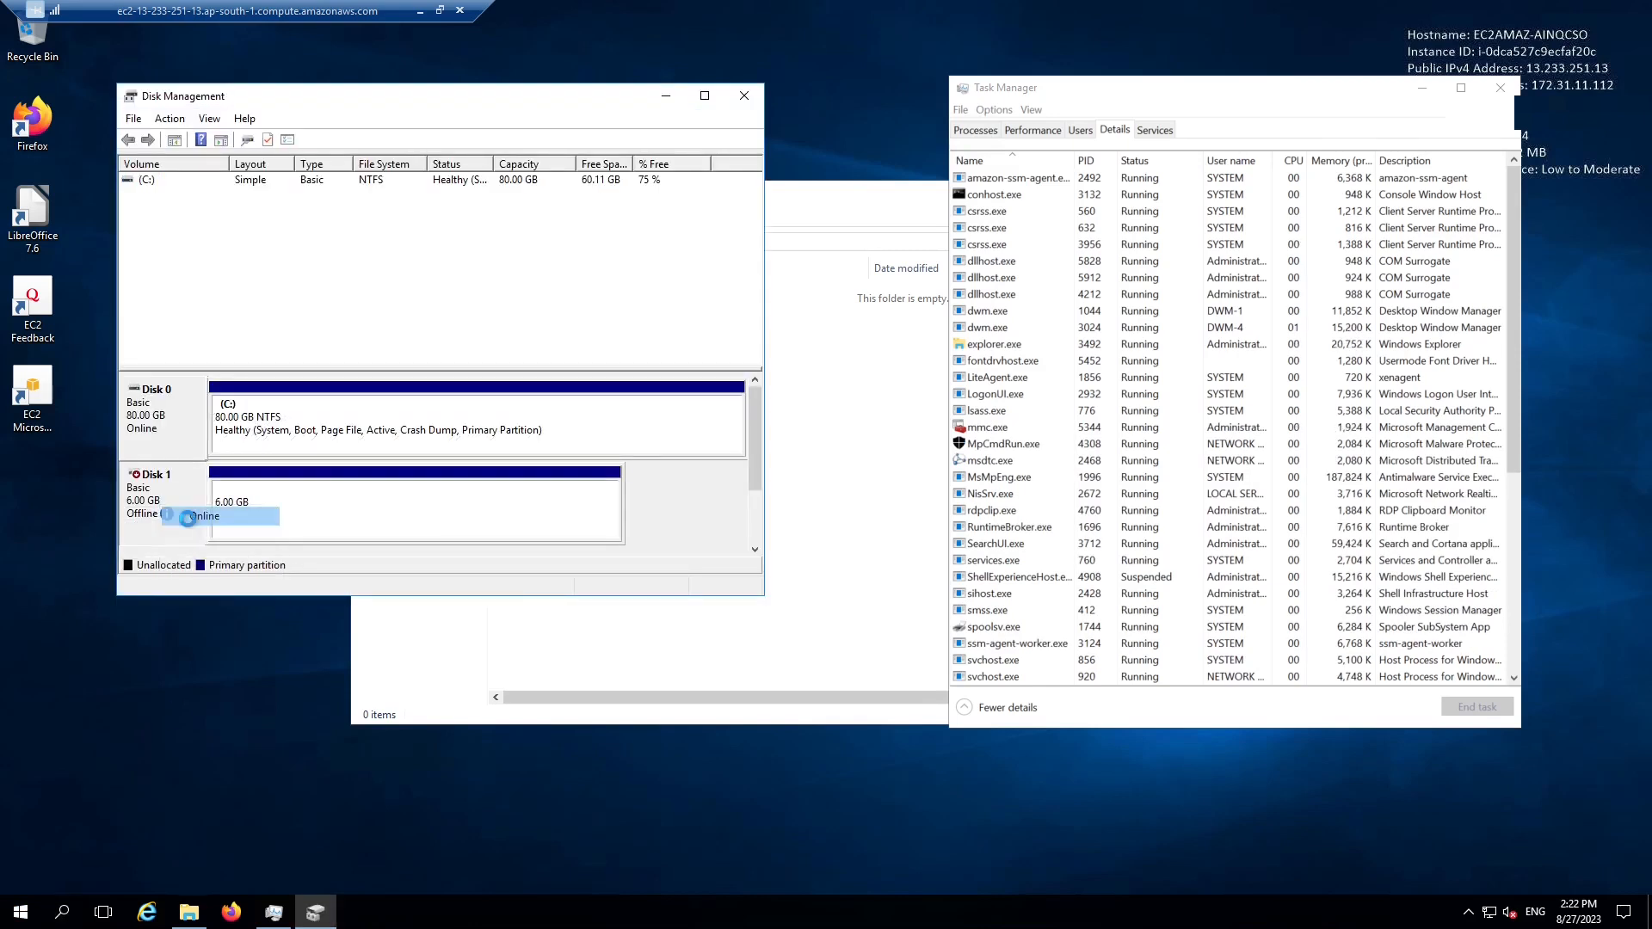
pyautogui.click(186, 520)
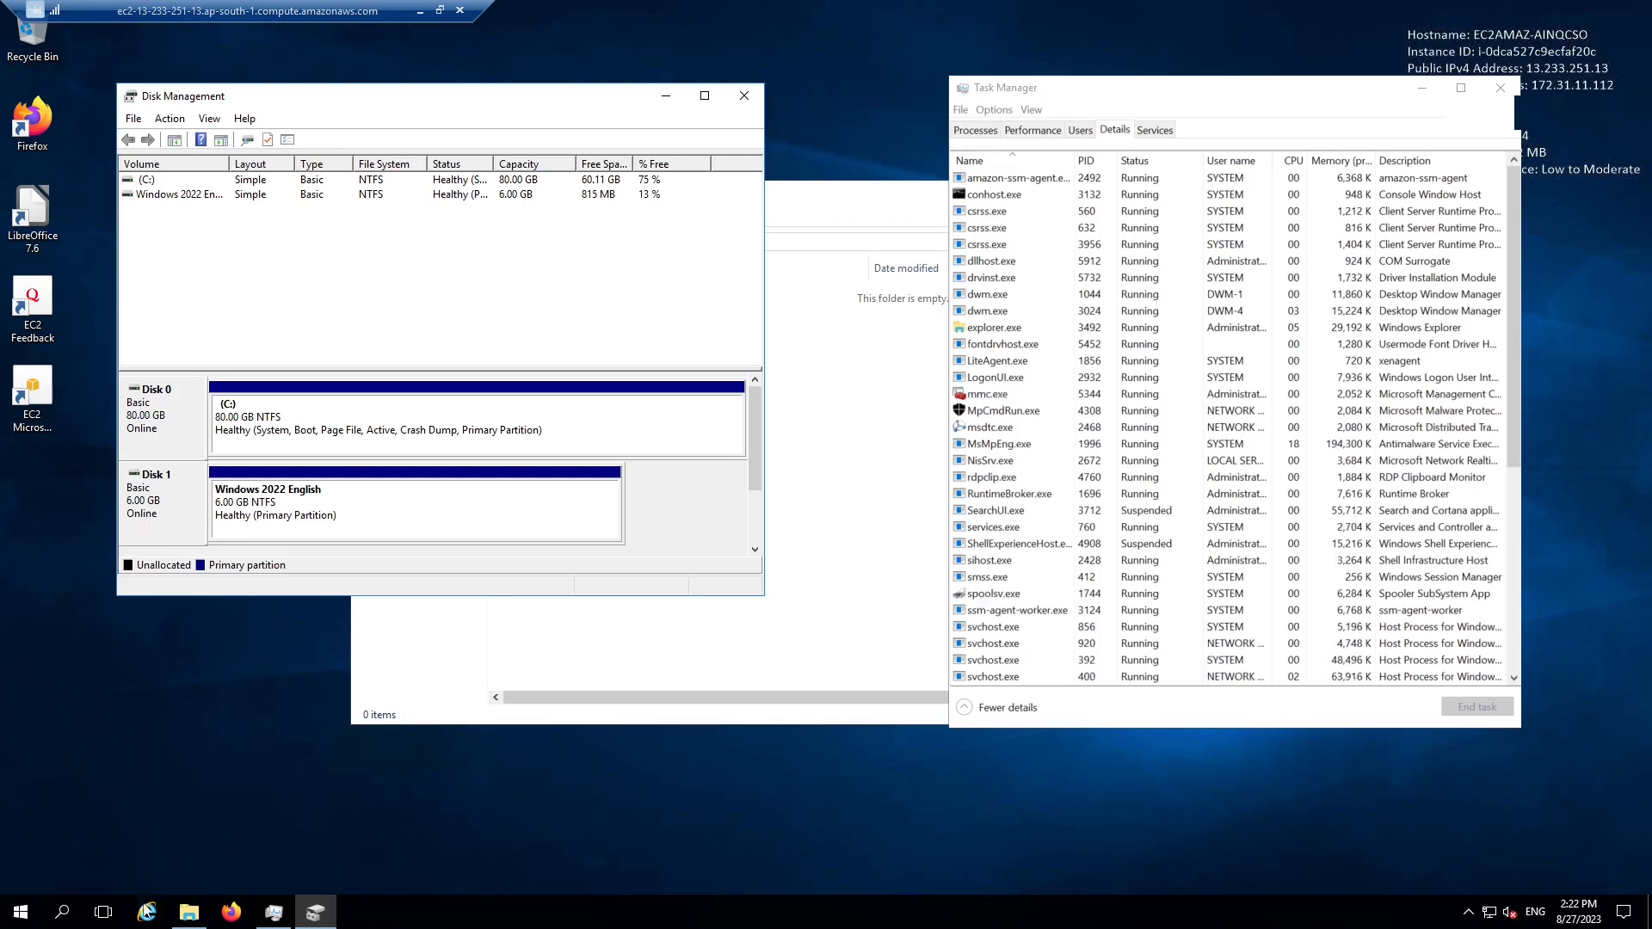
pyautogui.click(383, 698)
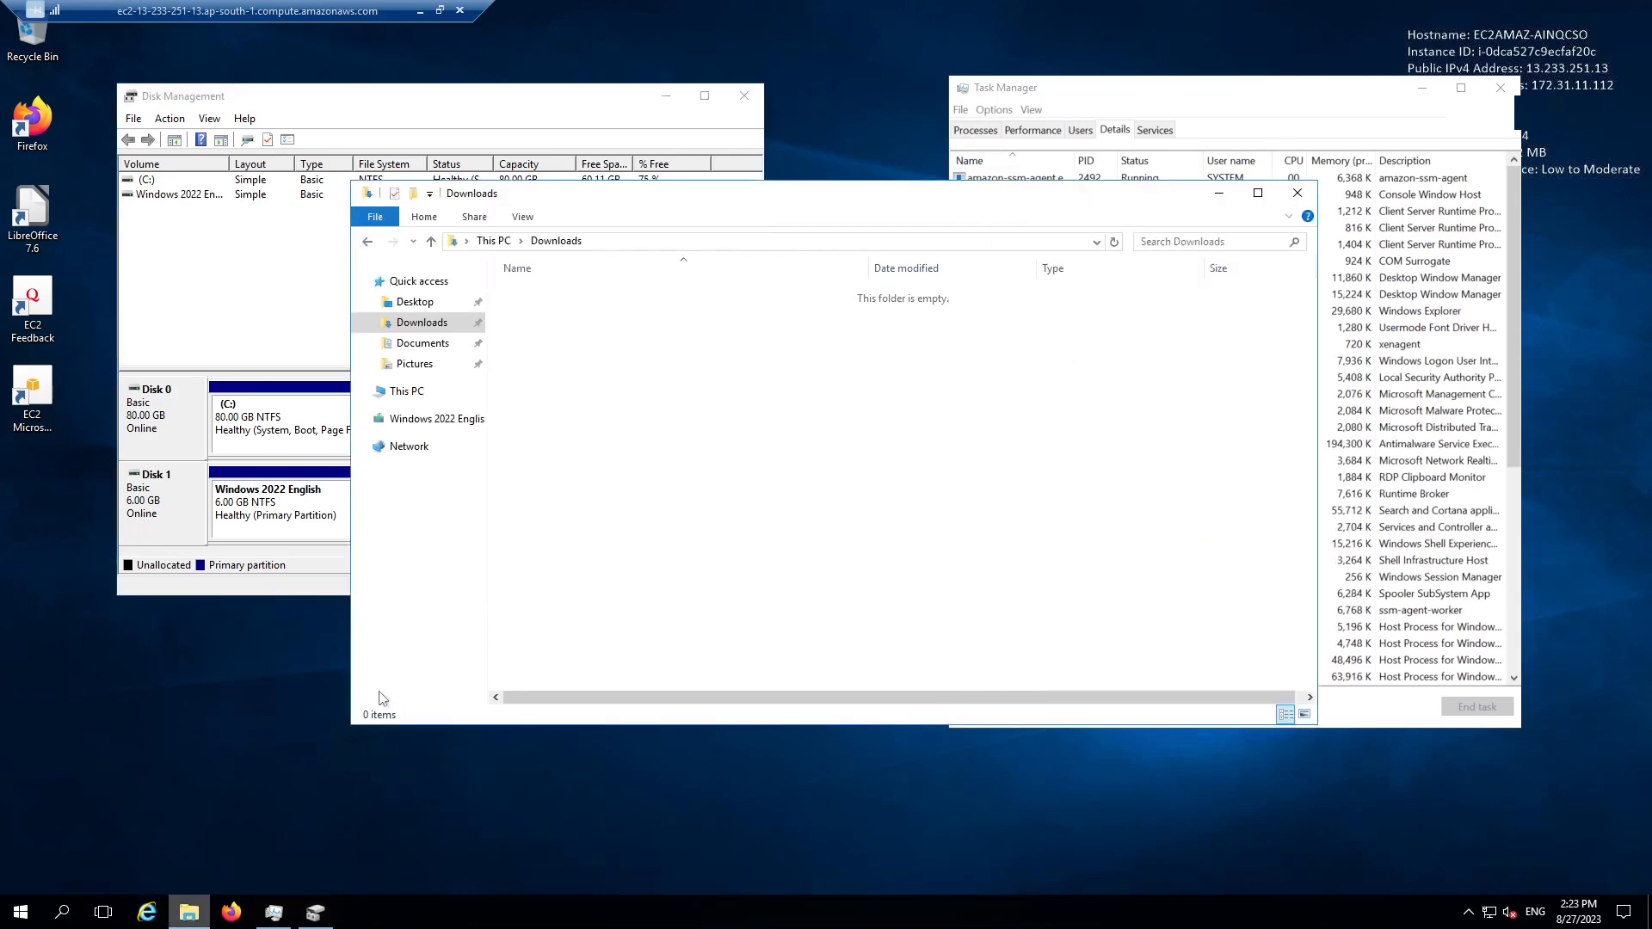
pyautogui.click(411, 395)
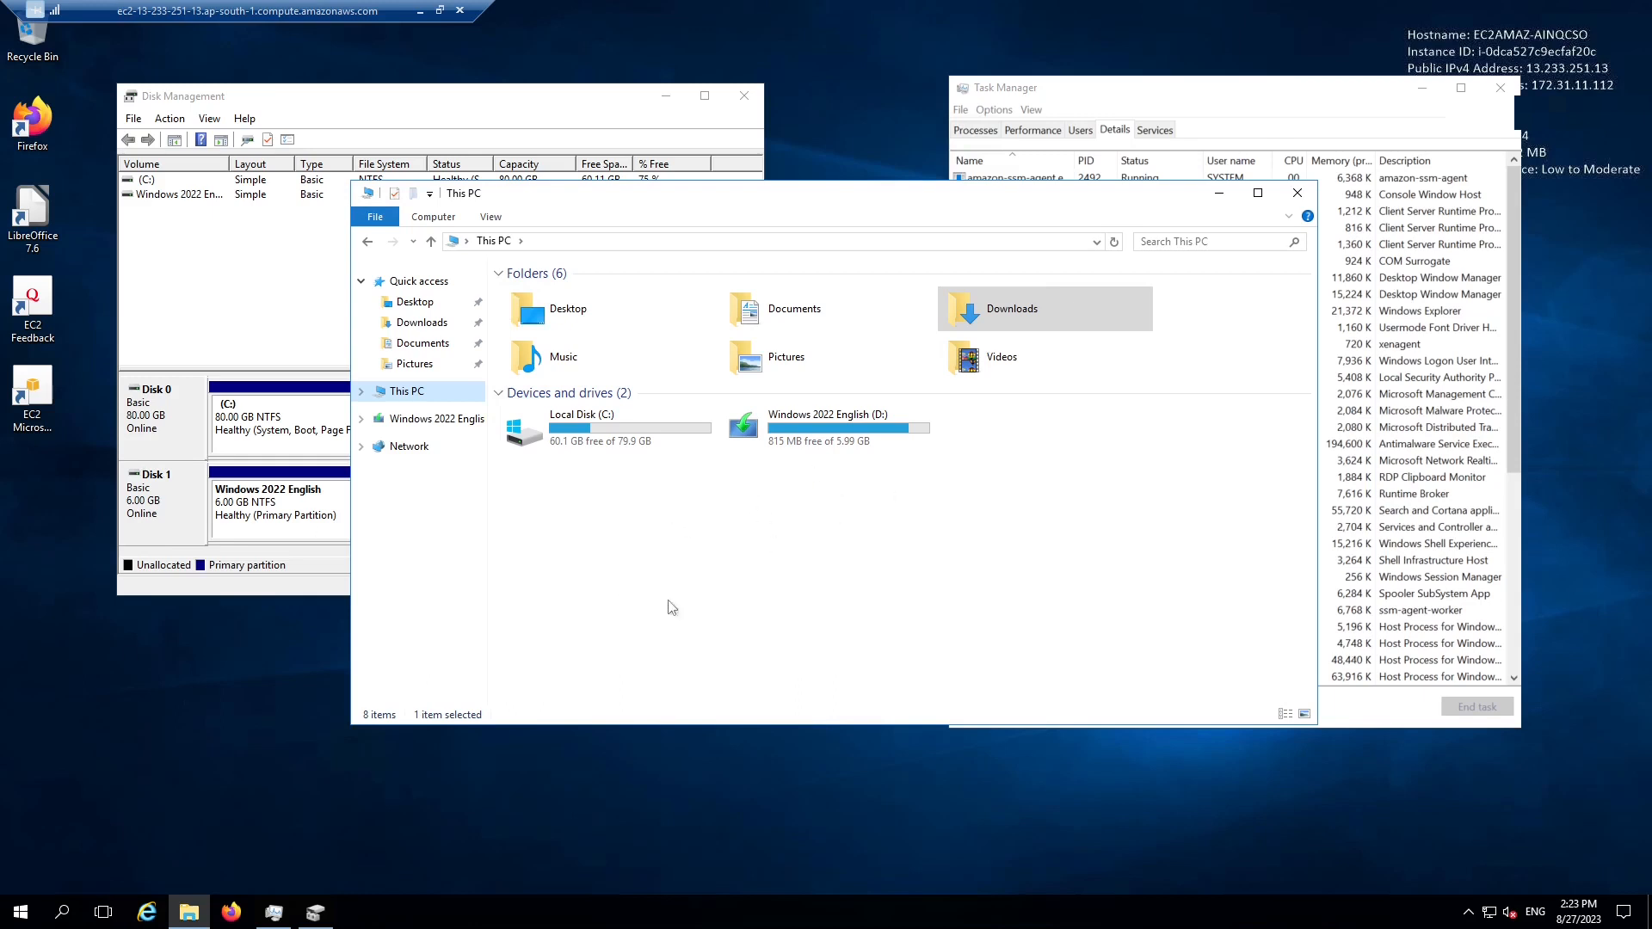
# Open an administrator Command Prompt, and examine the DISM commands on Microsoft's Upgrade and conversion options page in the local Firefox browser
pyautogui.rightClick(20, 913)
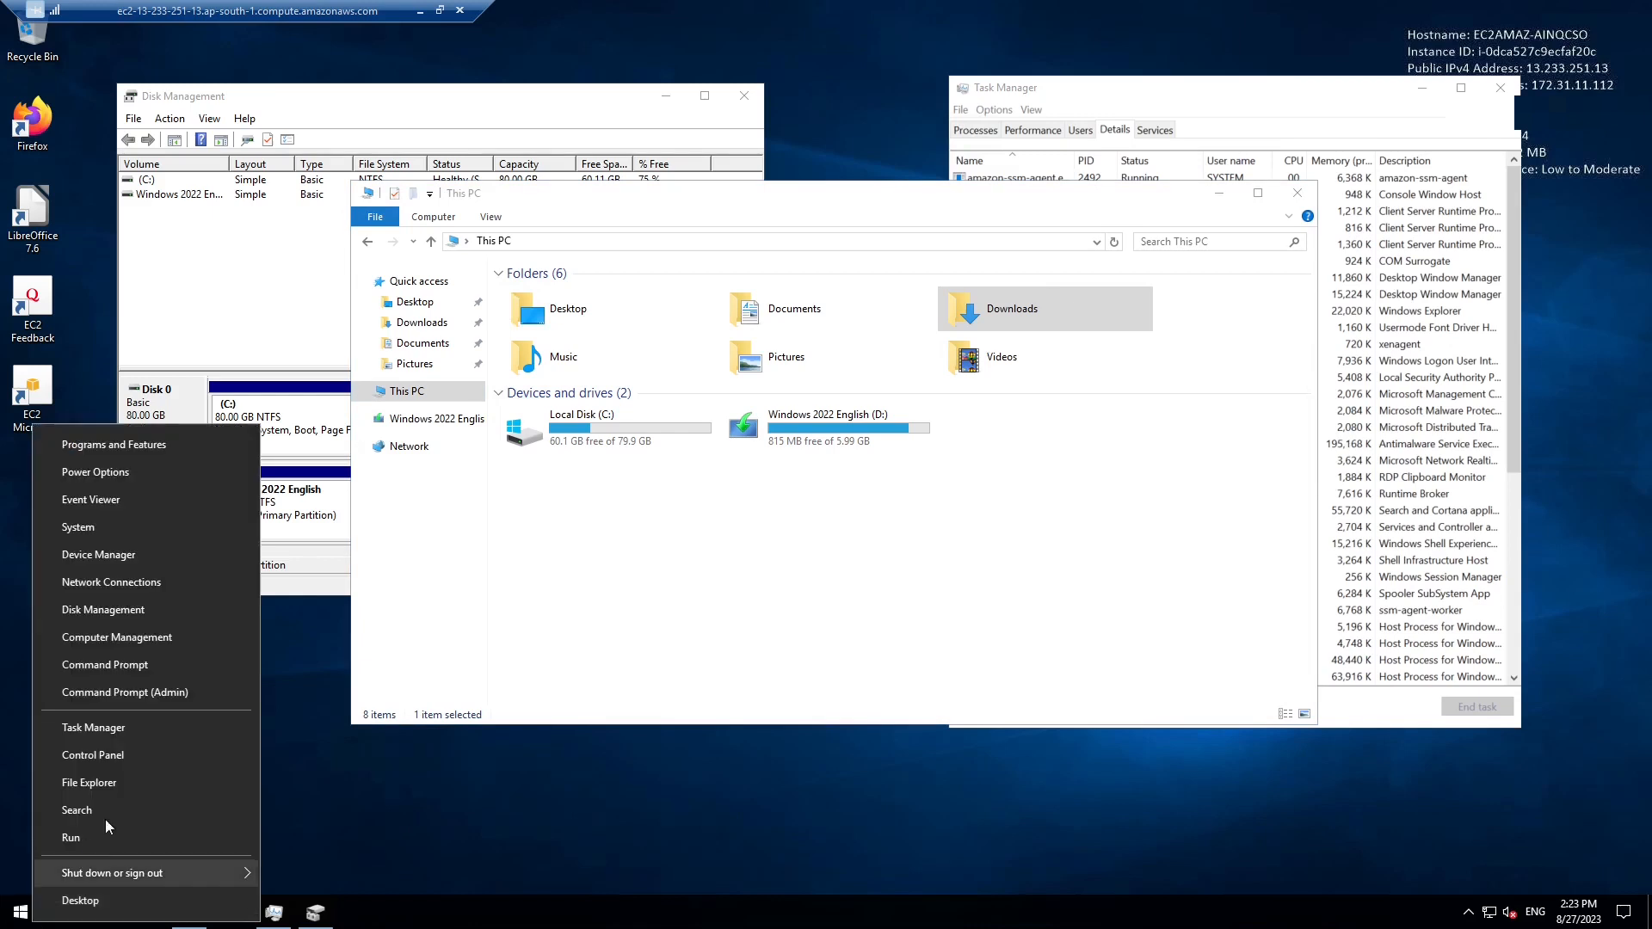
pyautogui.click(187, 691)
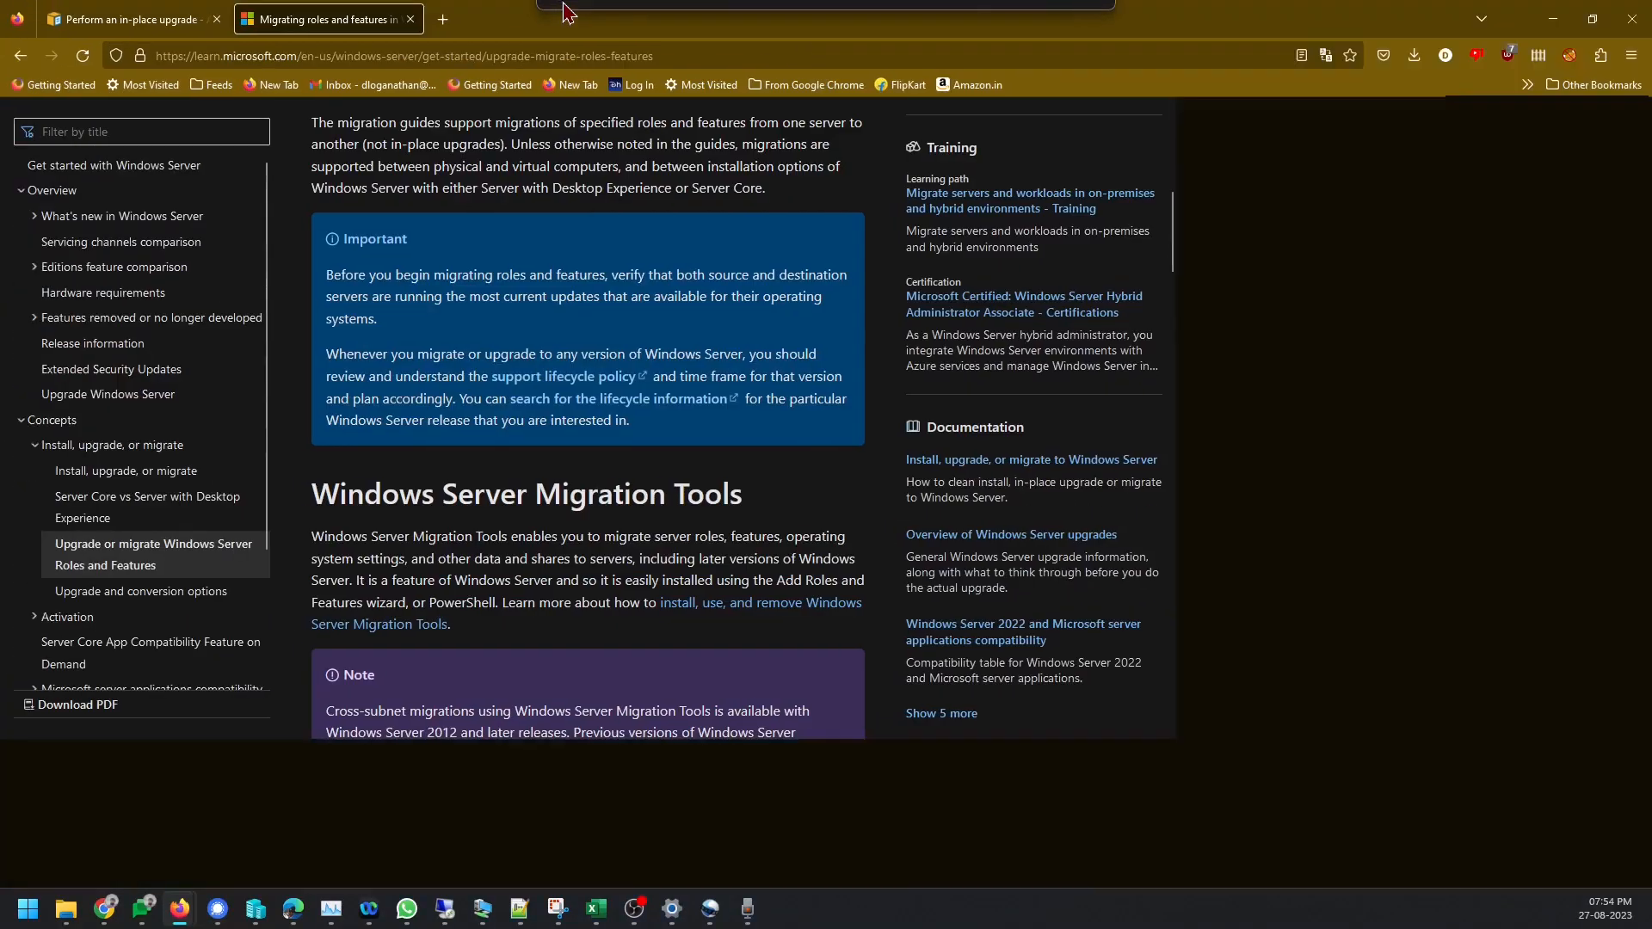
pyautogui.scroll(3, 740, 181)
pyautogui.scroll(3, 1056, 679)
pyautogui.scroll(4, 1056, 680)
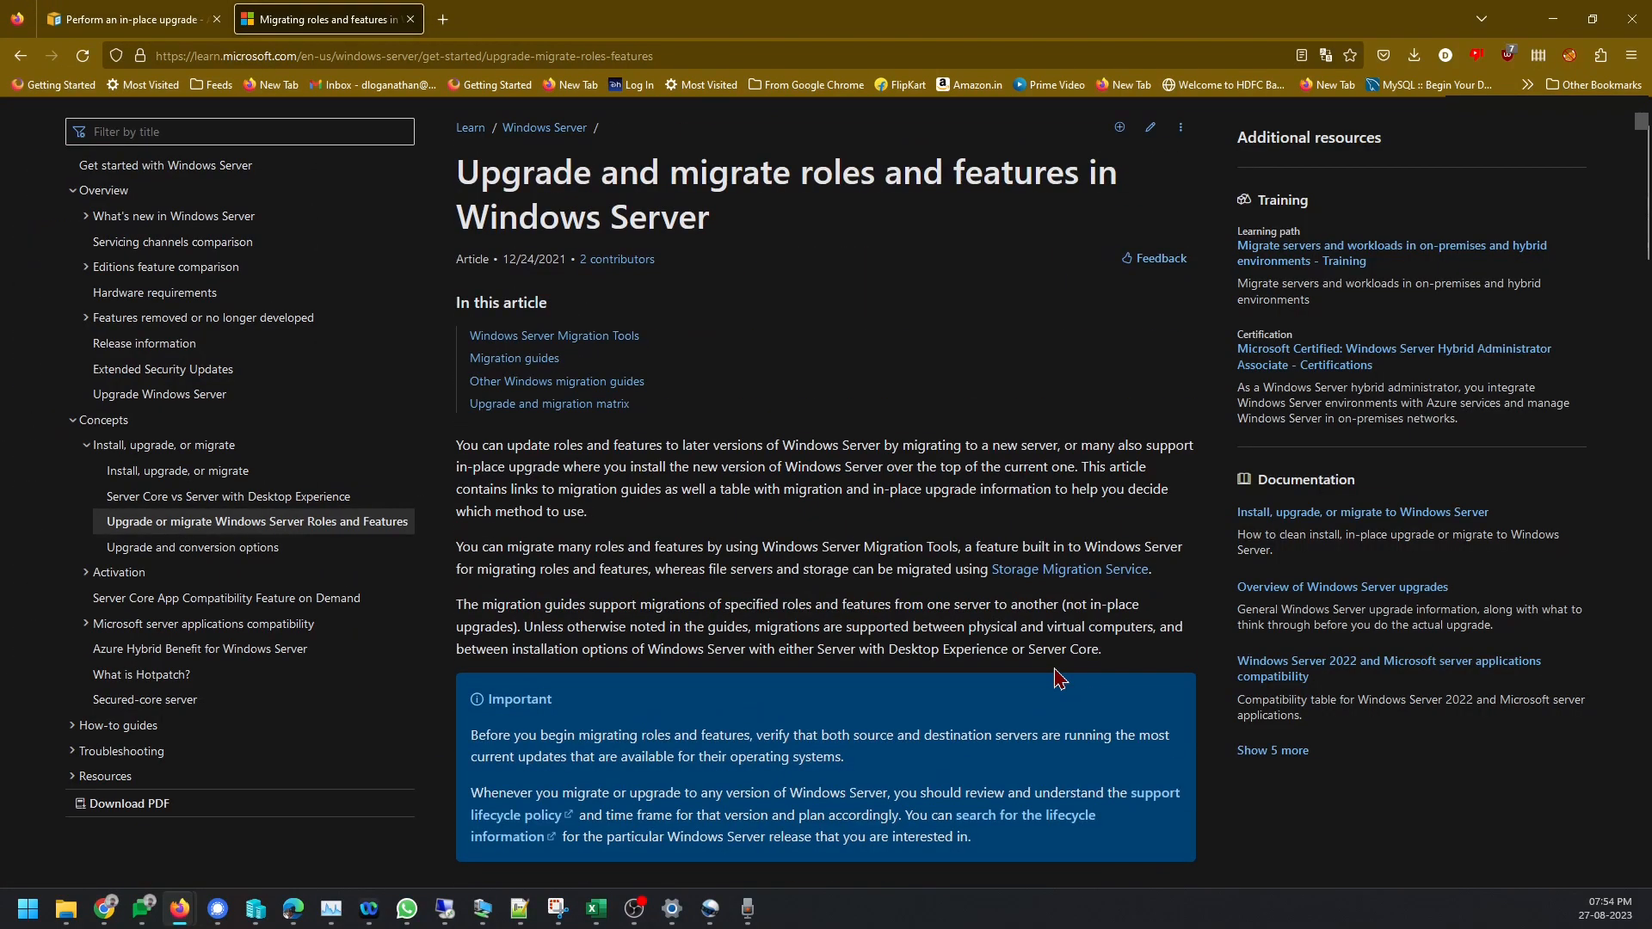
pyautogui.scroll(-10, 757, 516)
pyautogui.scroll(-5, 740, 475)
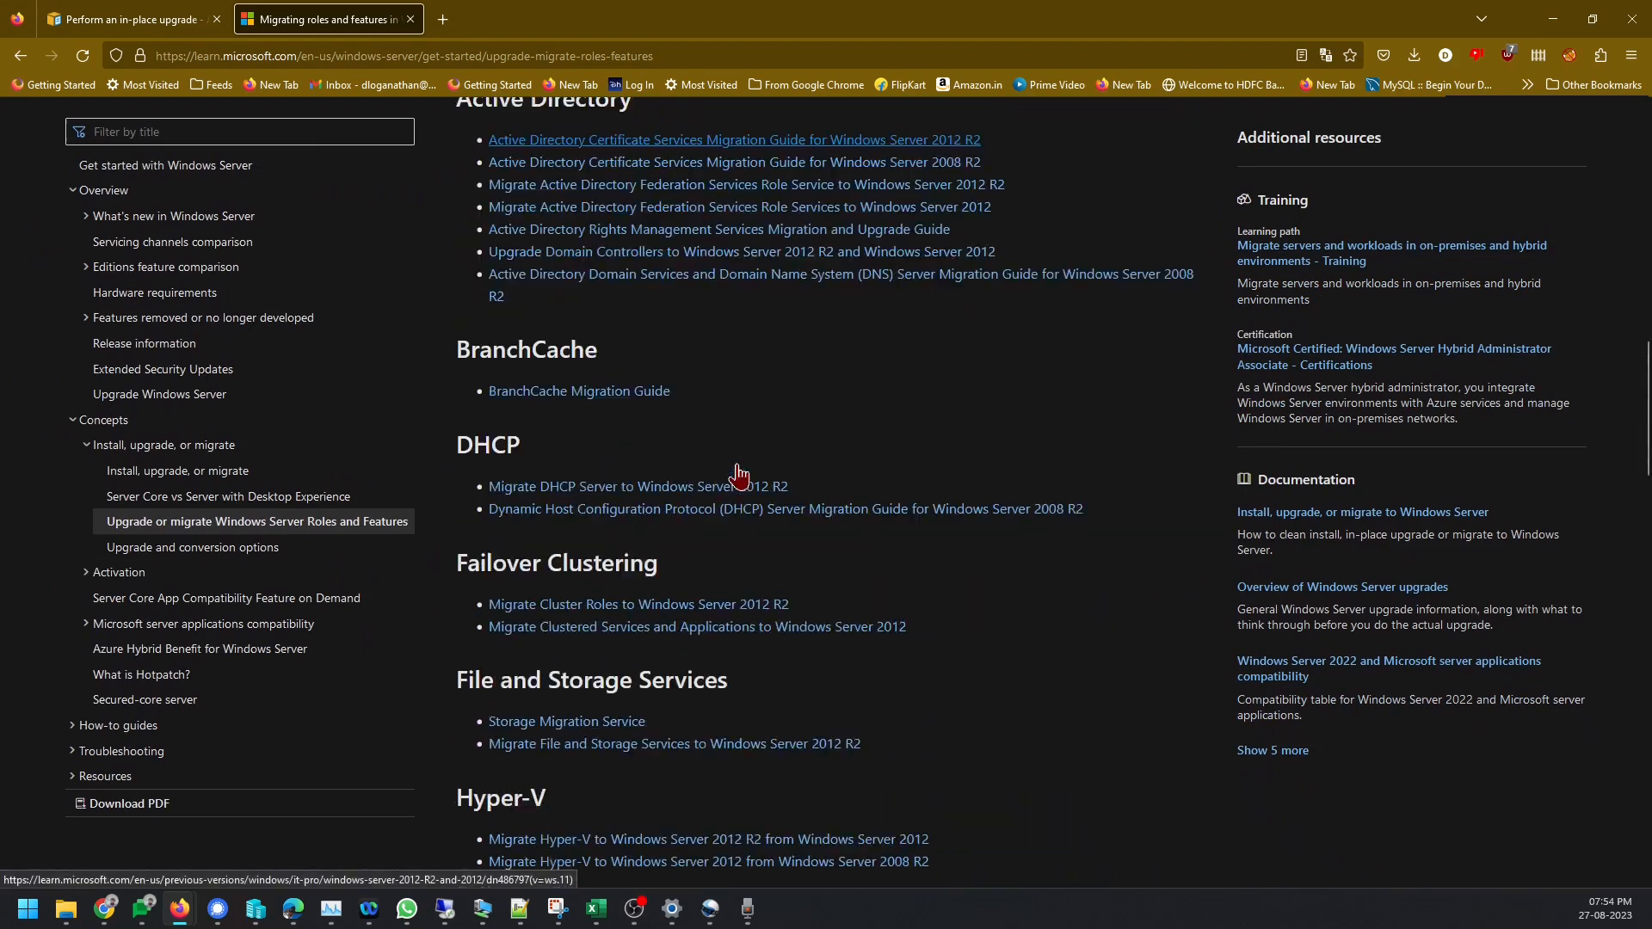
pyautogui.click(246, 549)
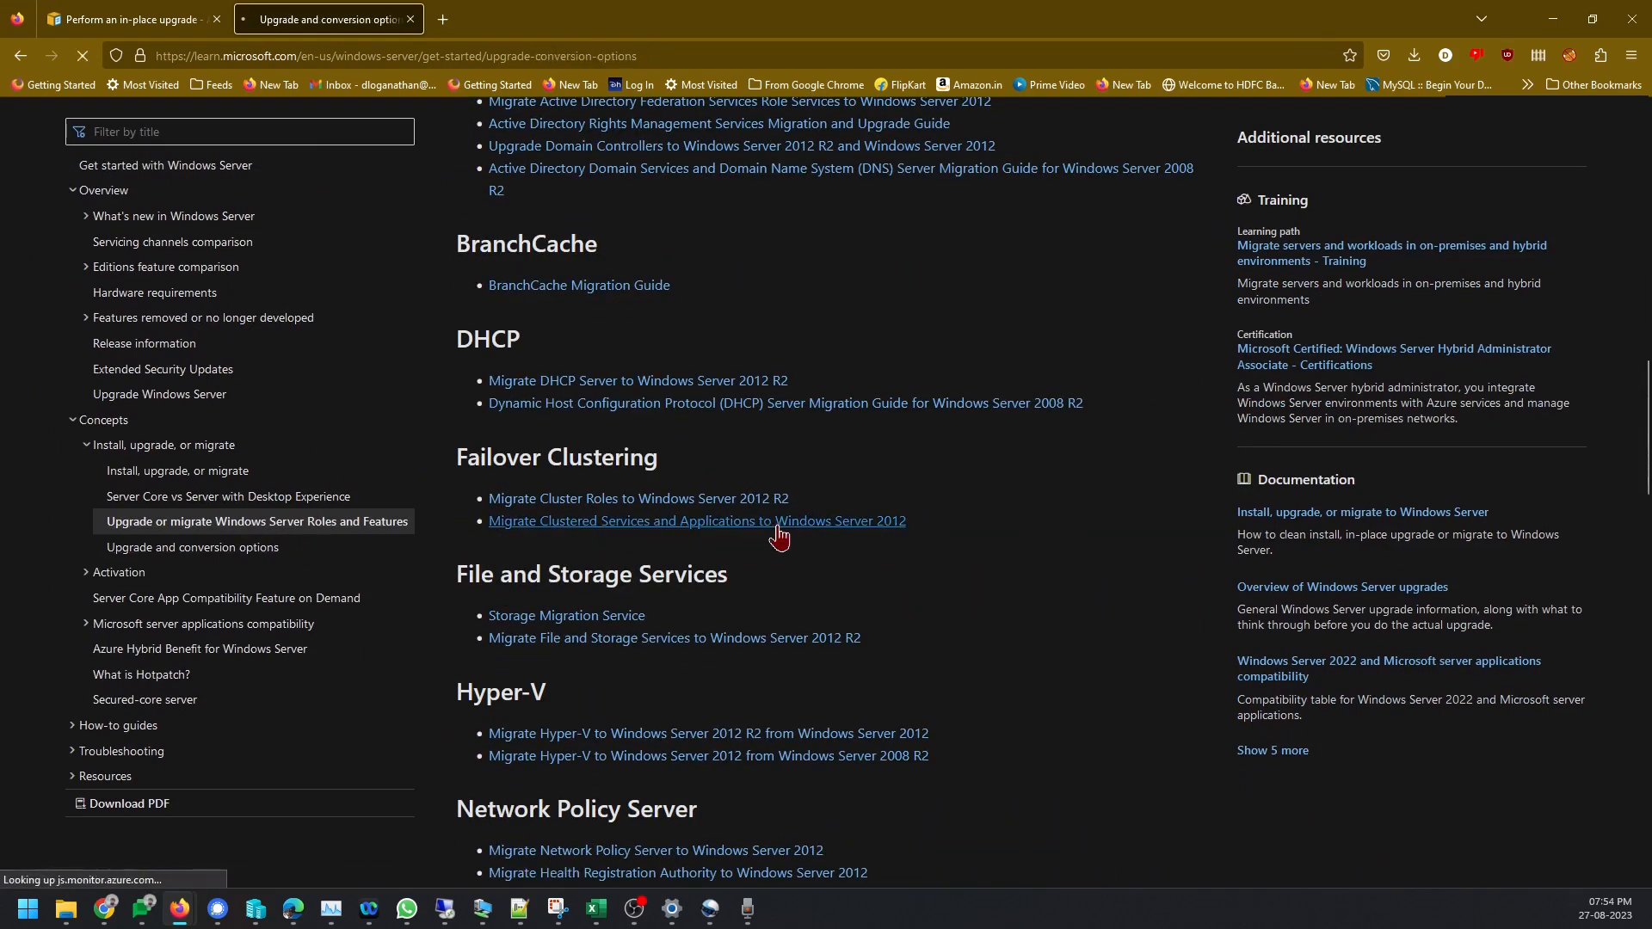
pyautogui.scroll(-20, 665, 470)
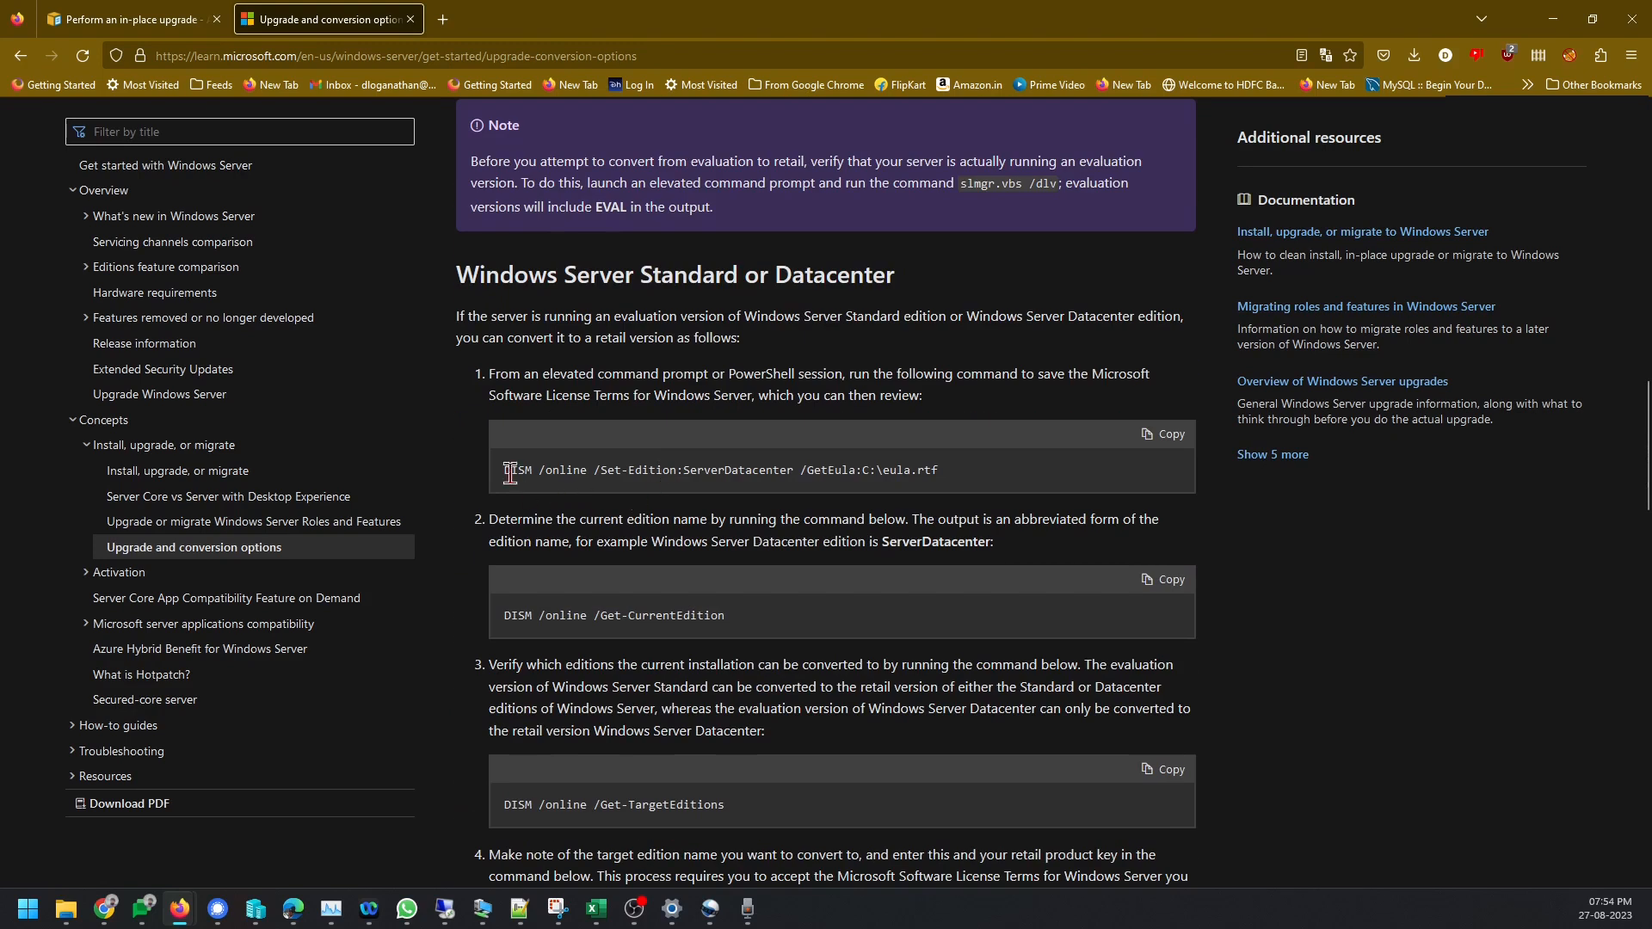
pyautogui.moveTo(505, 472); pyautogui.dragTo(964, 480)
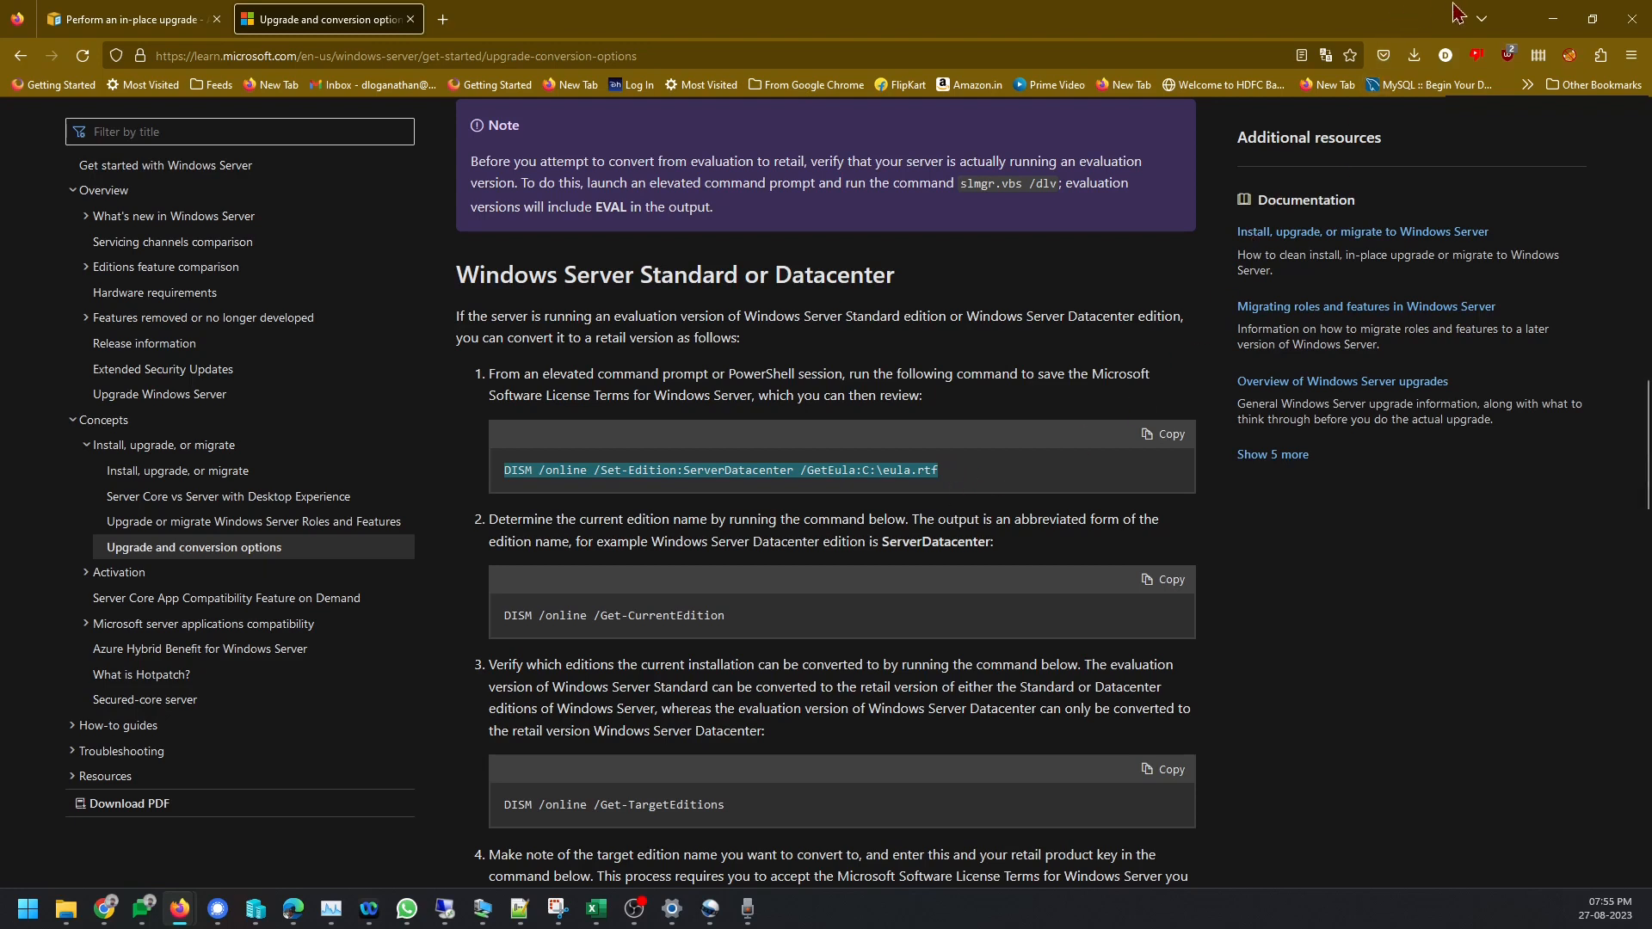
pyautogui.click(1553, 18)
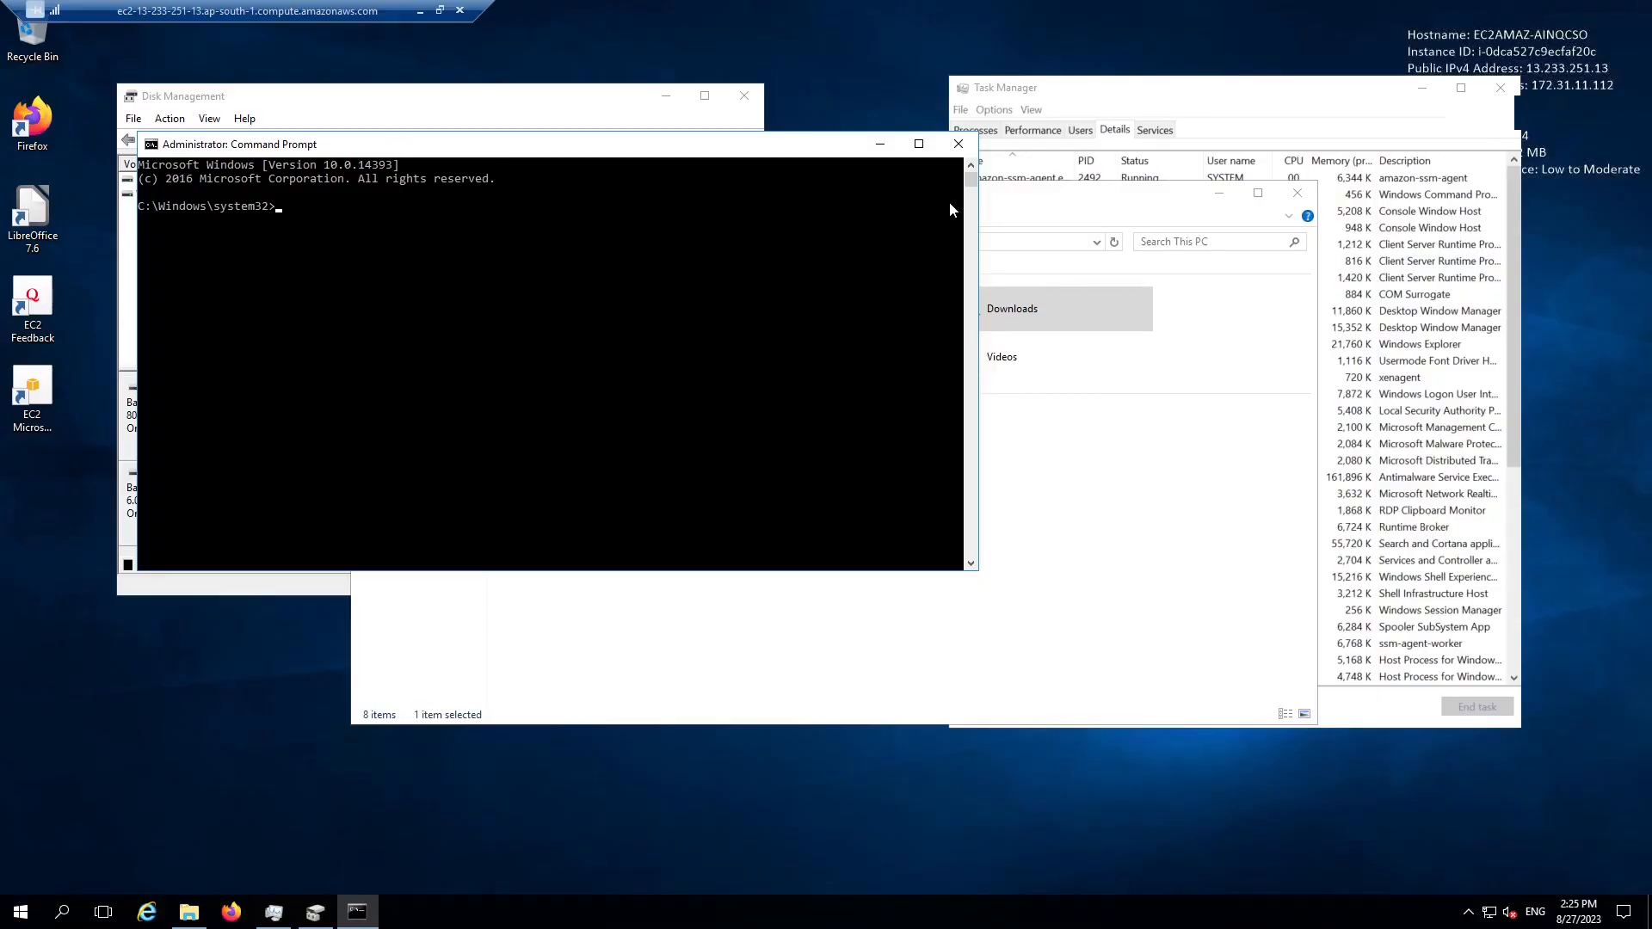
# Launch the setup application from the Windows 2022 English (D:) drive and close the unused Command Prompt
pyautogui.moveTo(443, 154); pyautogui.dragTo(1077, 415)
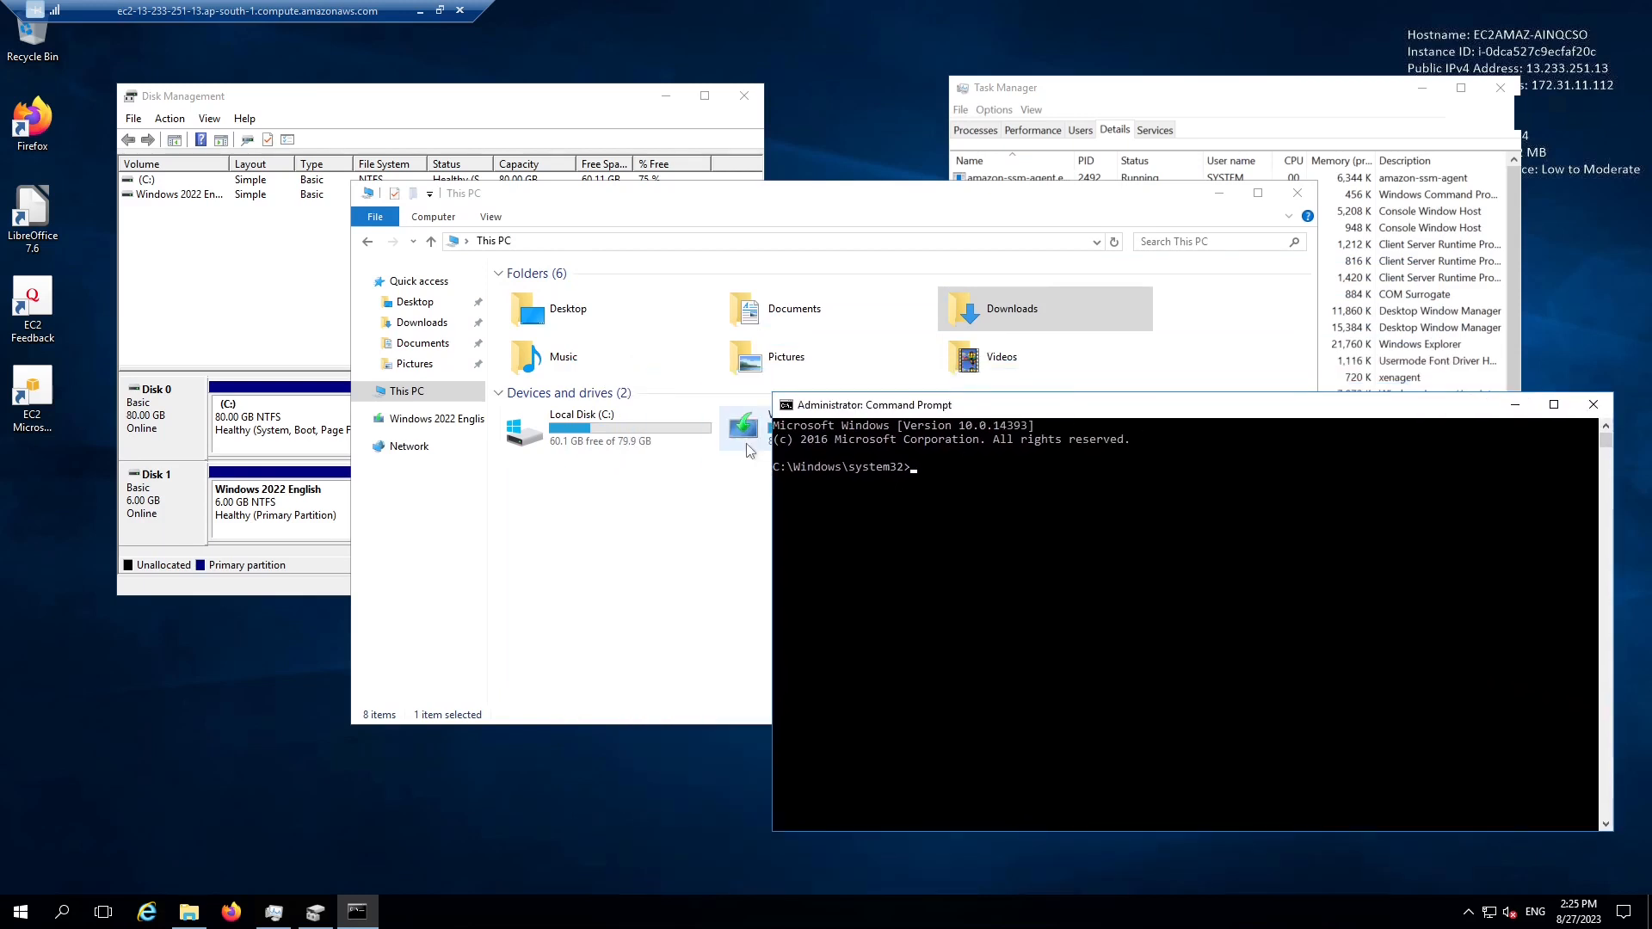
pyautogui.doubleClick(747, 449)
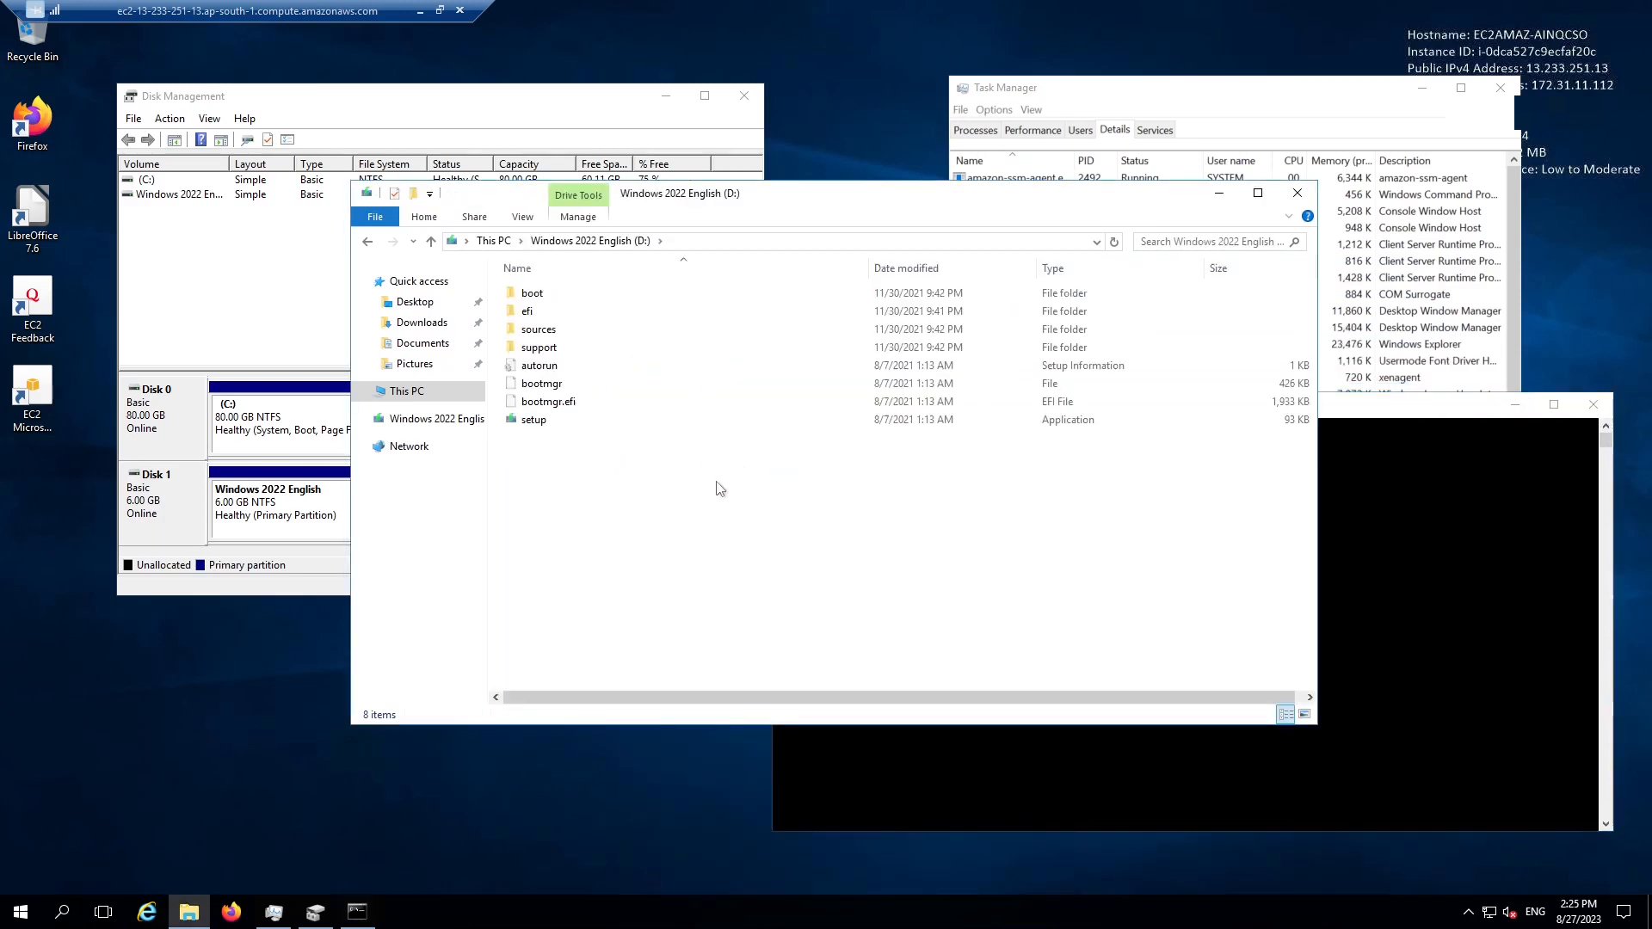
pyautogui.doubleClick(535, 420)
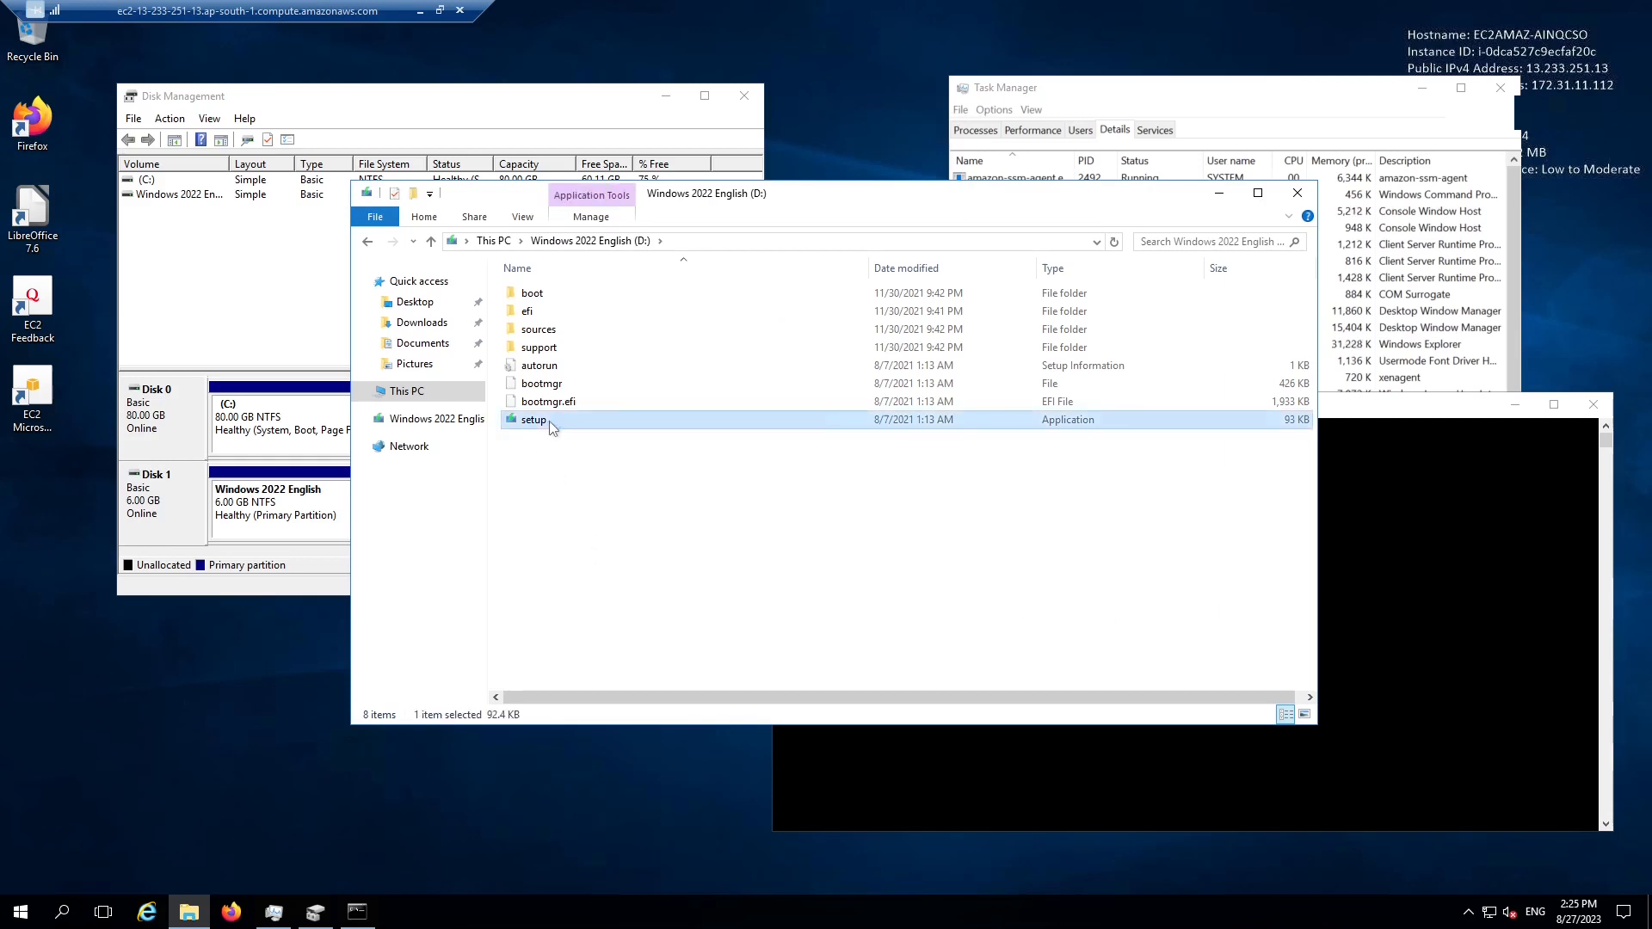
pyautogui.doubleClick(548, 420)
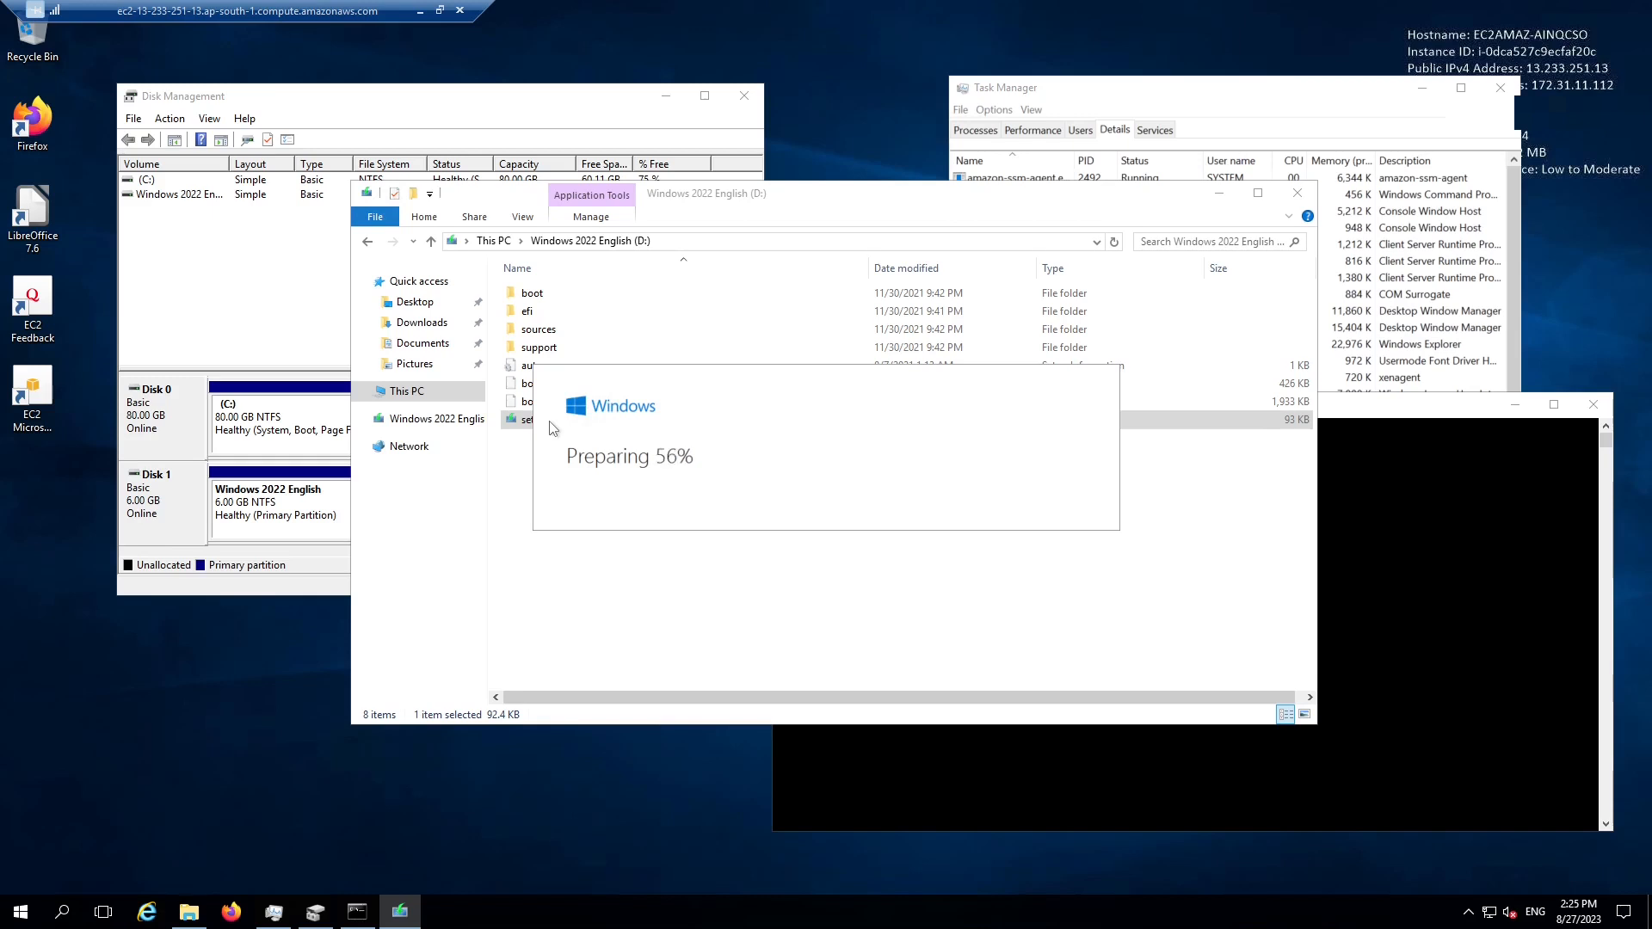
pyautogui.click(1601, 417)
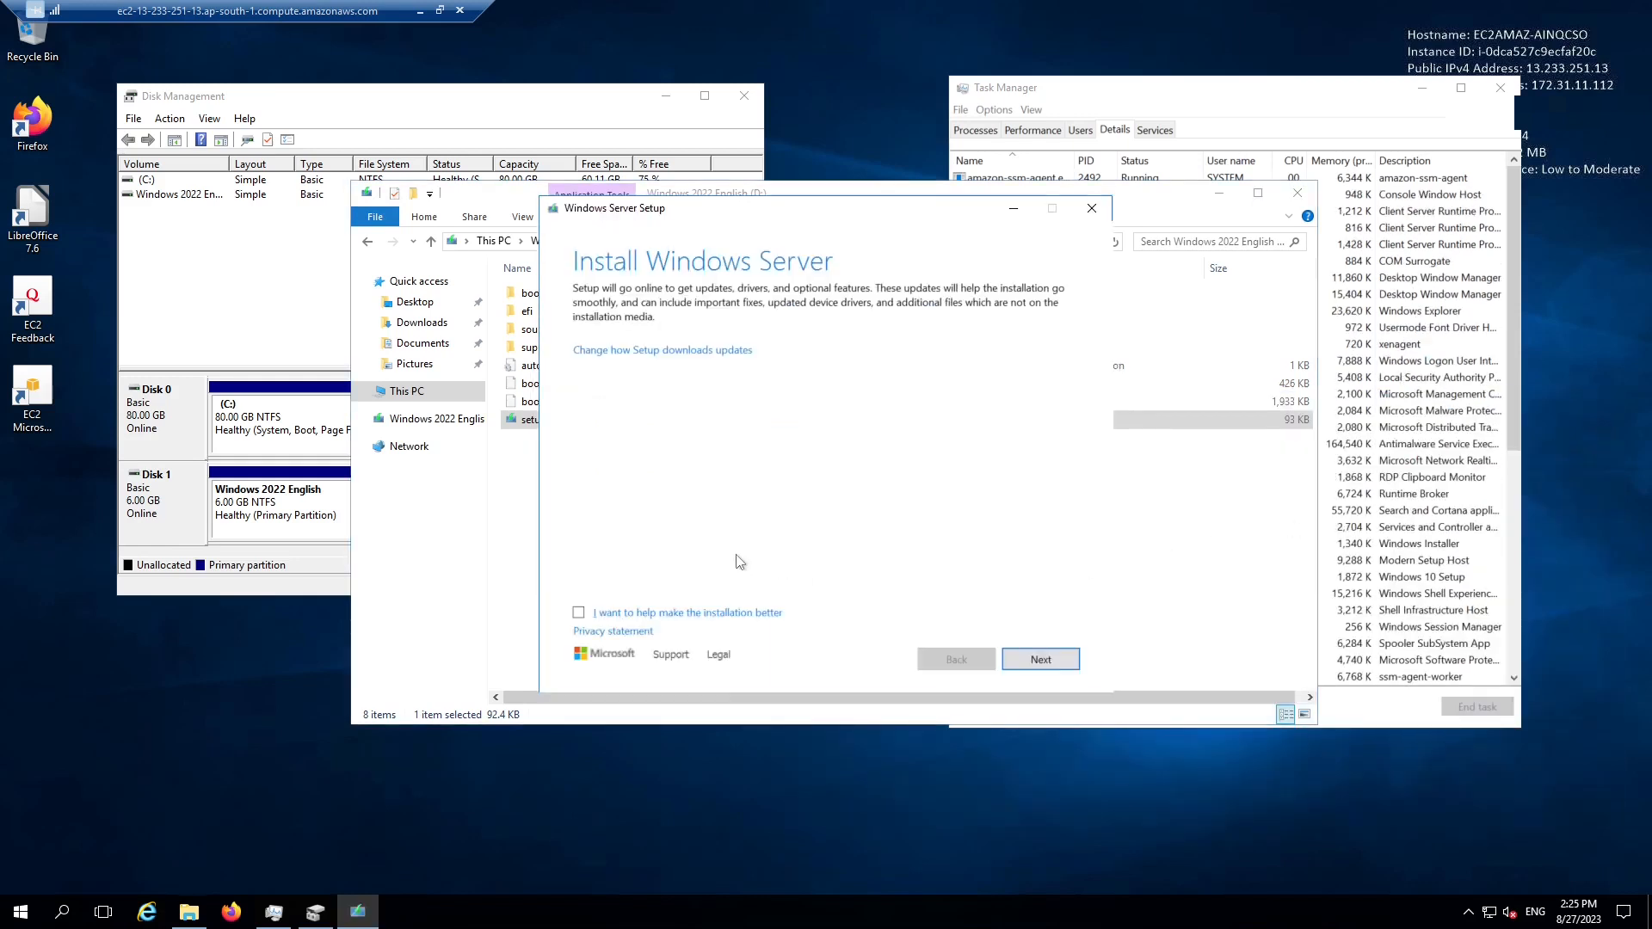
# Choose Windows Server 2022 Datacenter (Desktop Experience) in Windows Server Setup, accept the license terms, and keep files, settings, and apps
pyautogui.click(1031, 661)
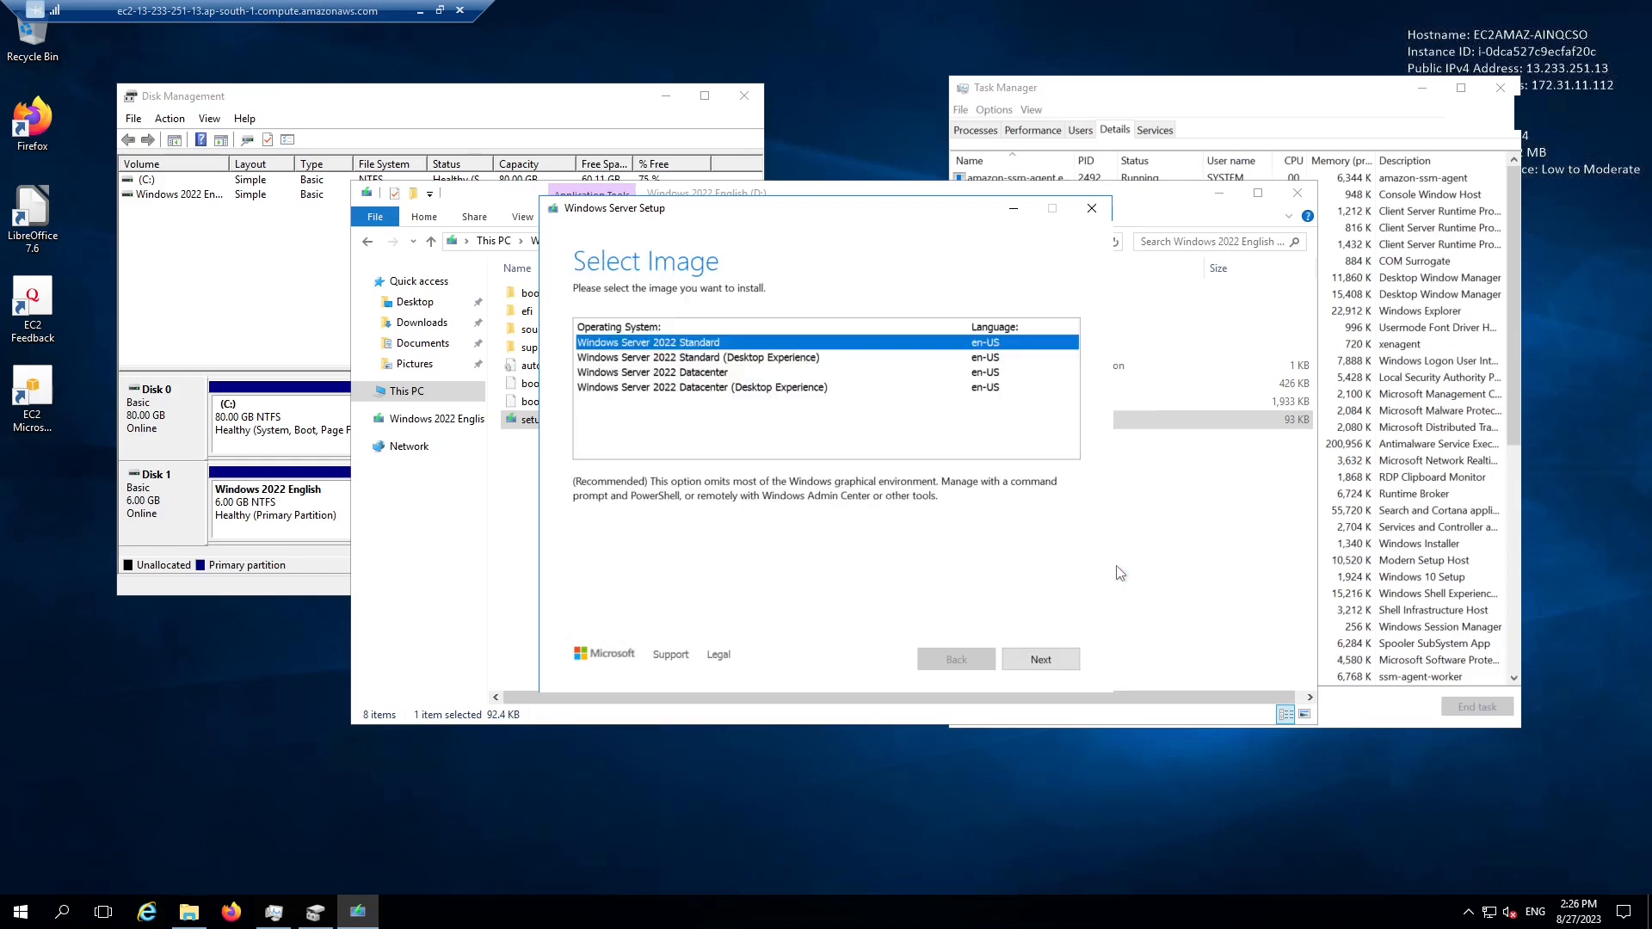
pyautogui.click(820, 373)
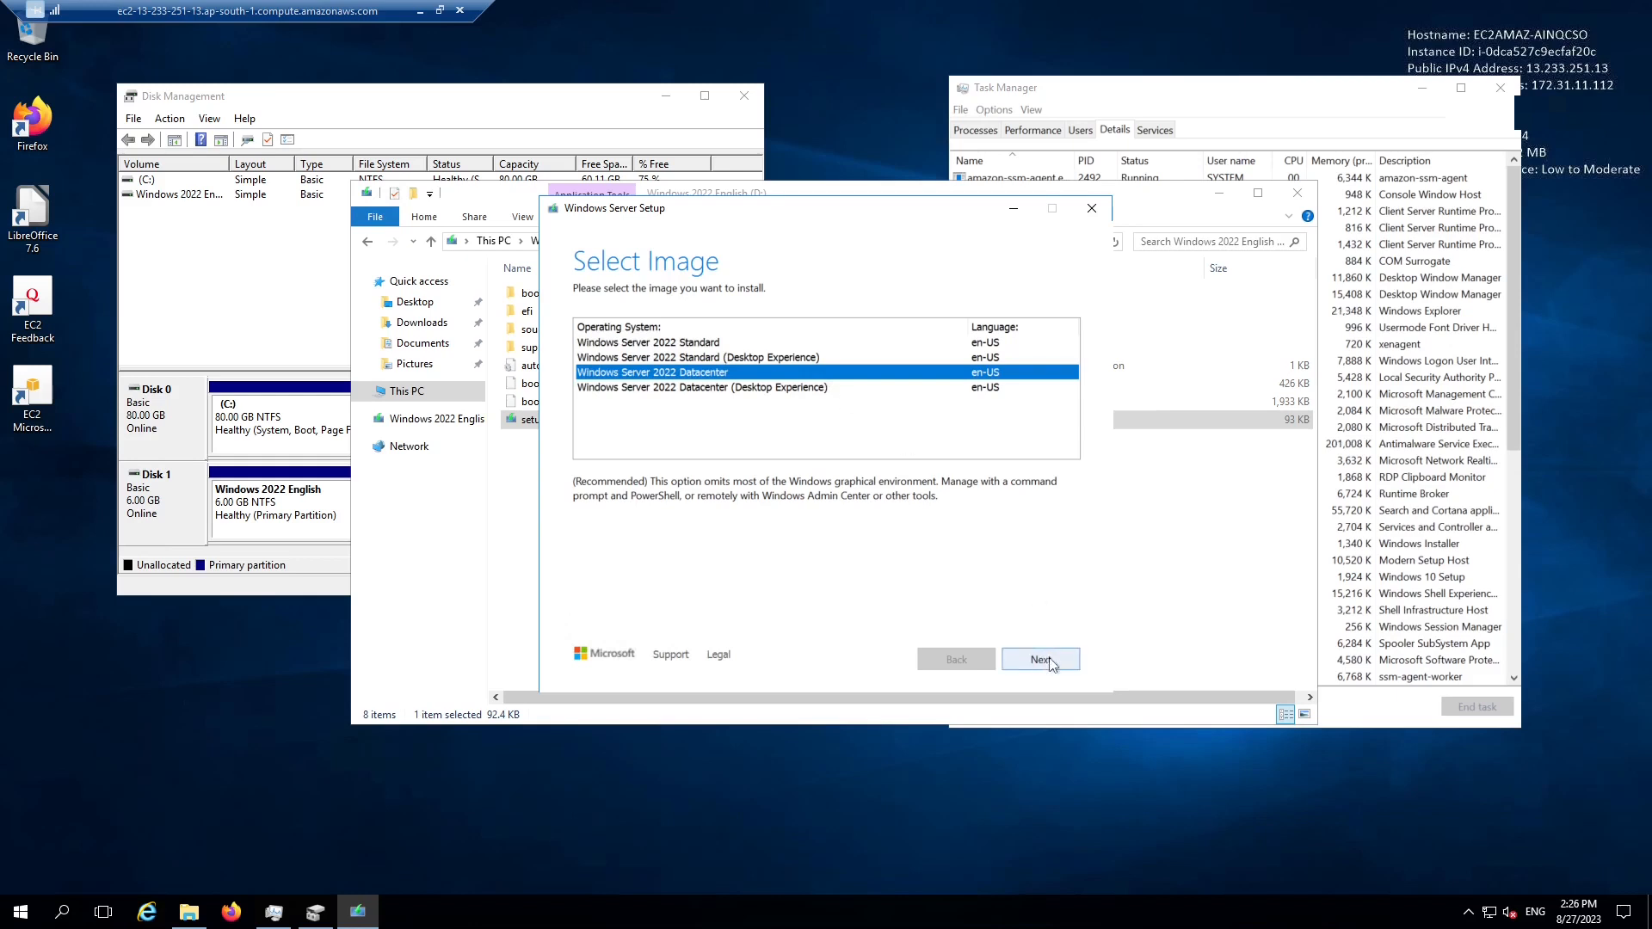
pyautogui.click(903, 388)
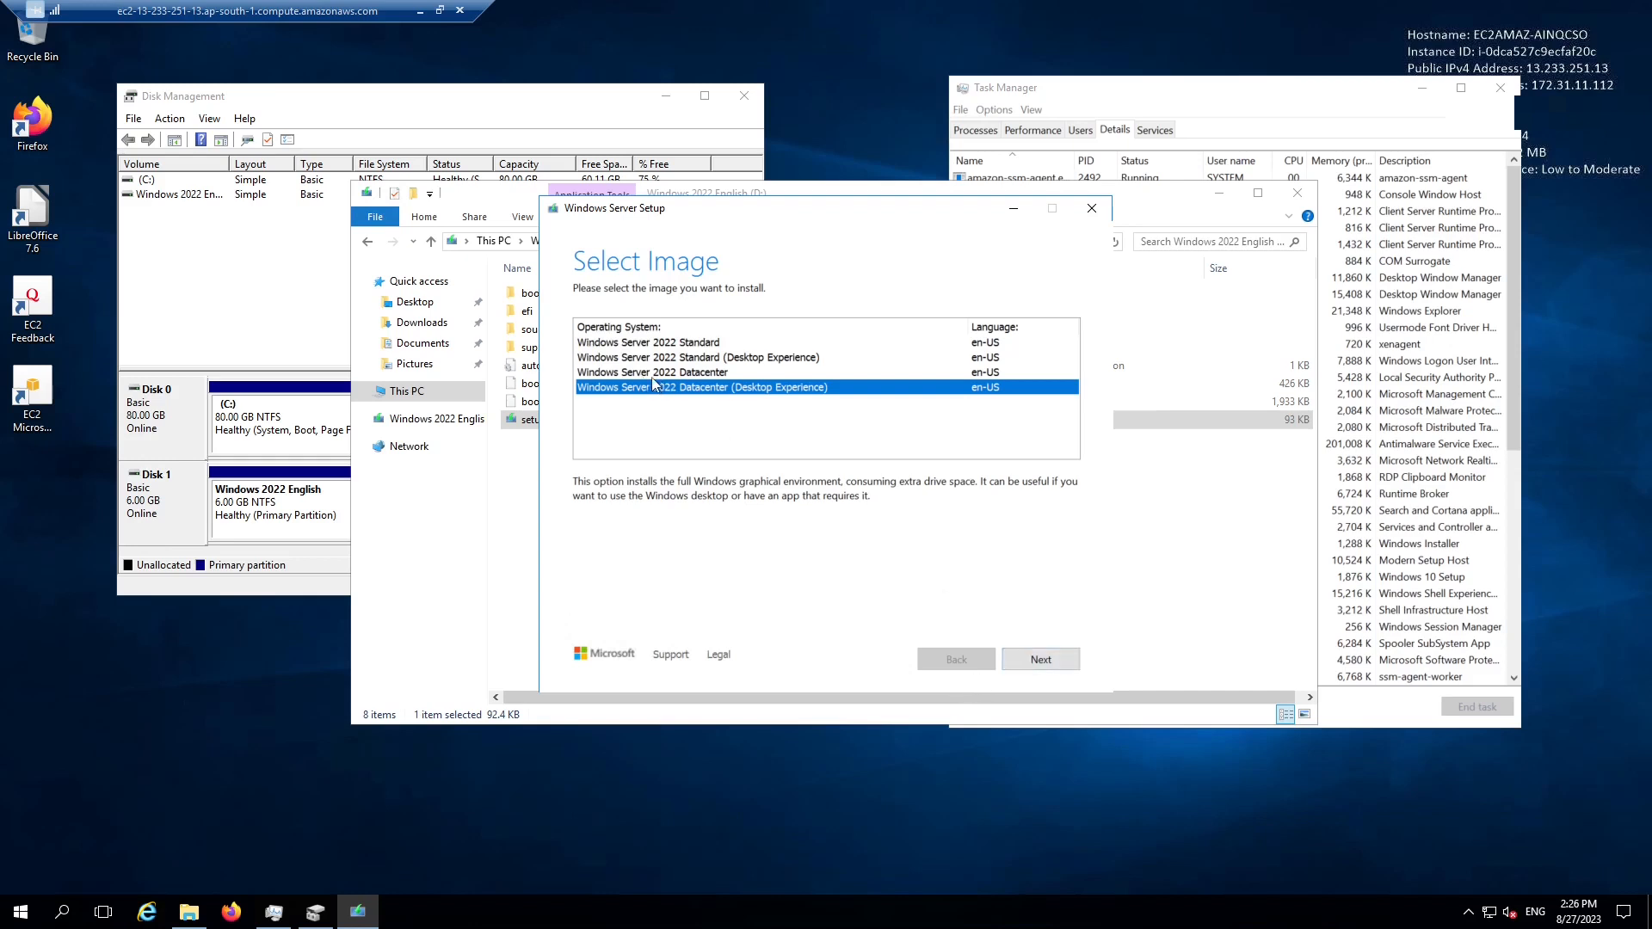
pyautogui.click(1052, 659)
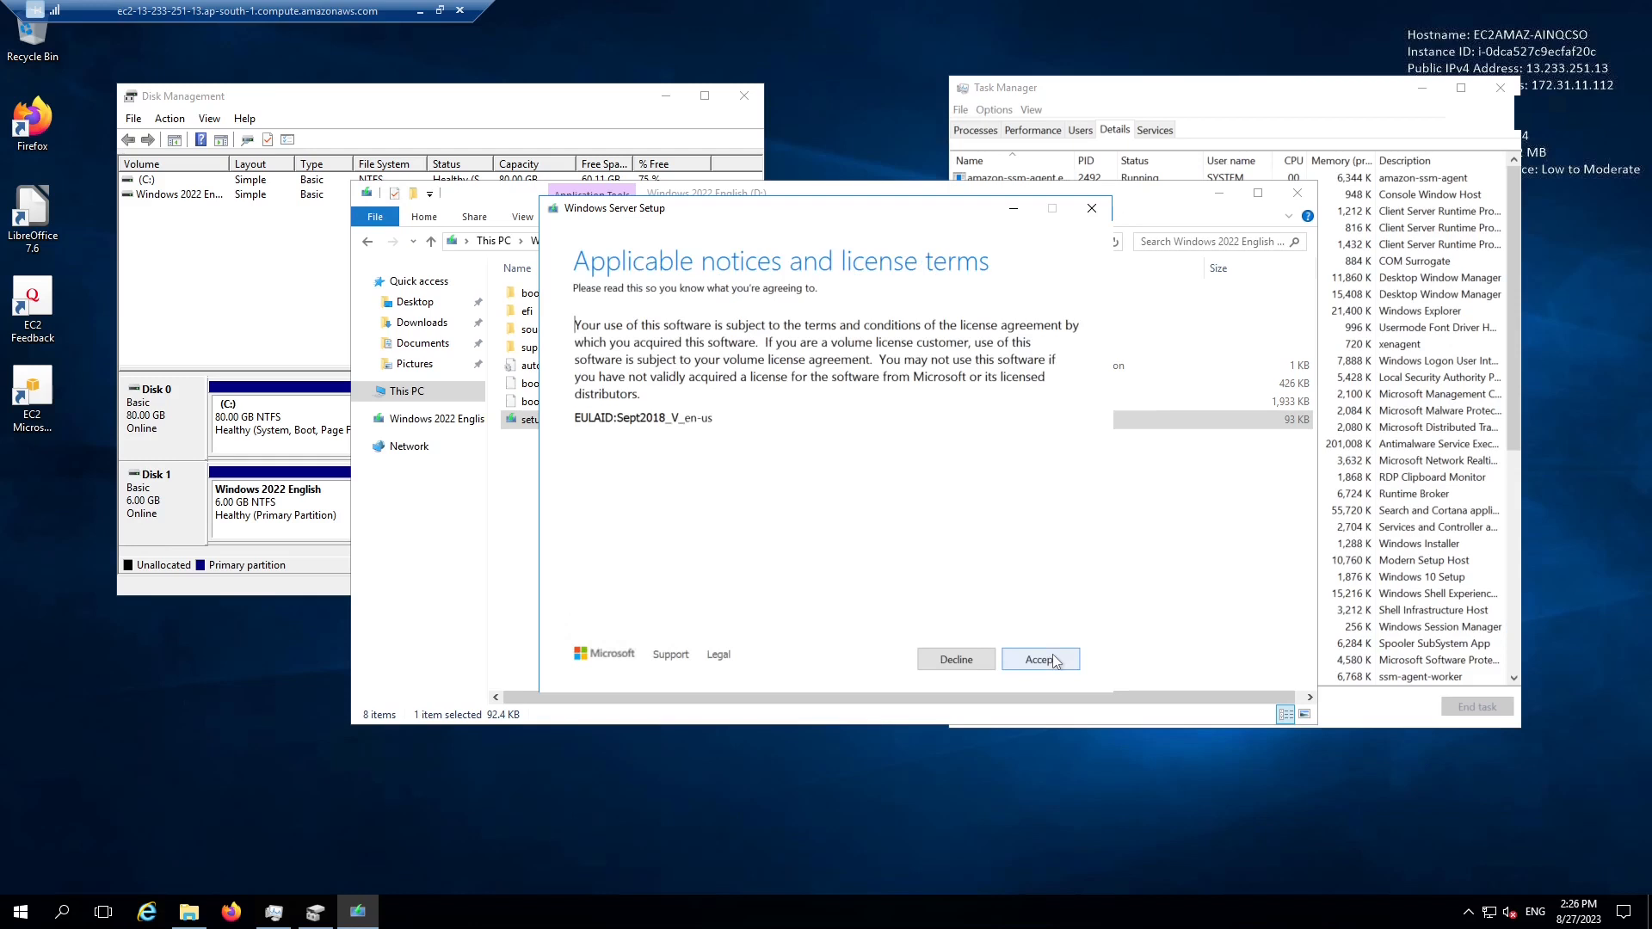
pyautogui.click(1056, 660)
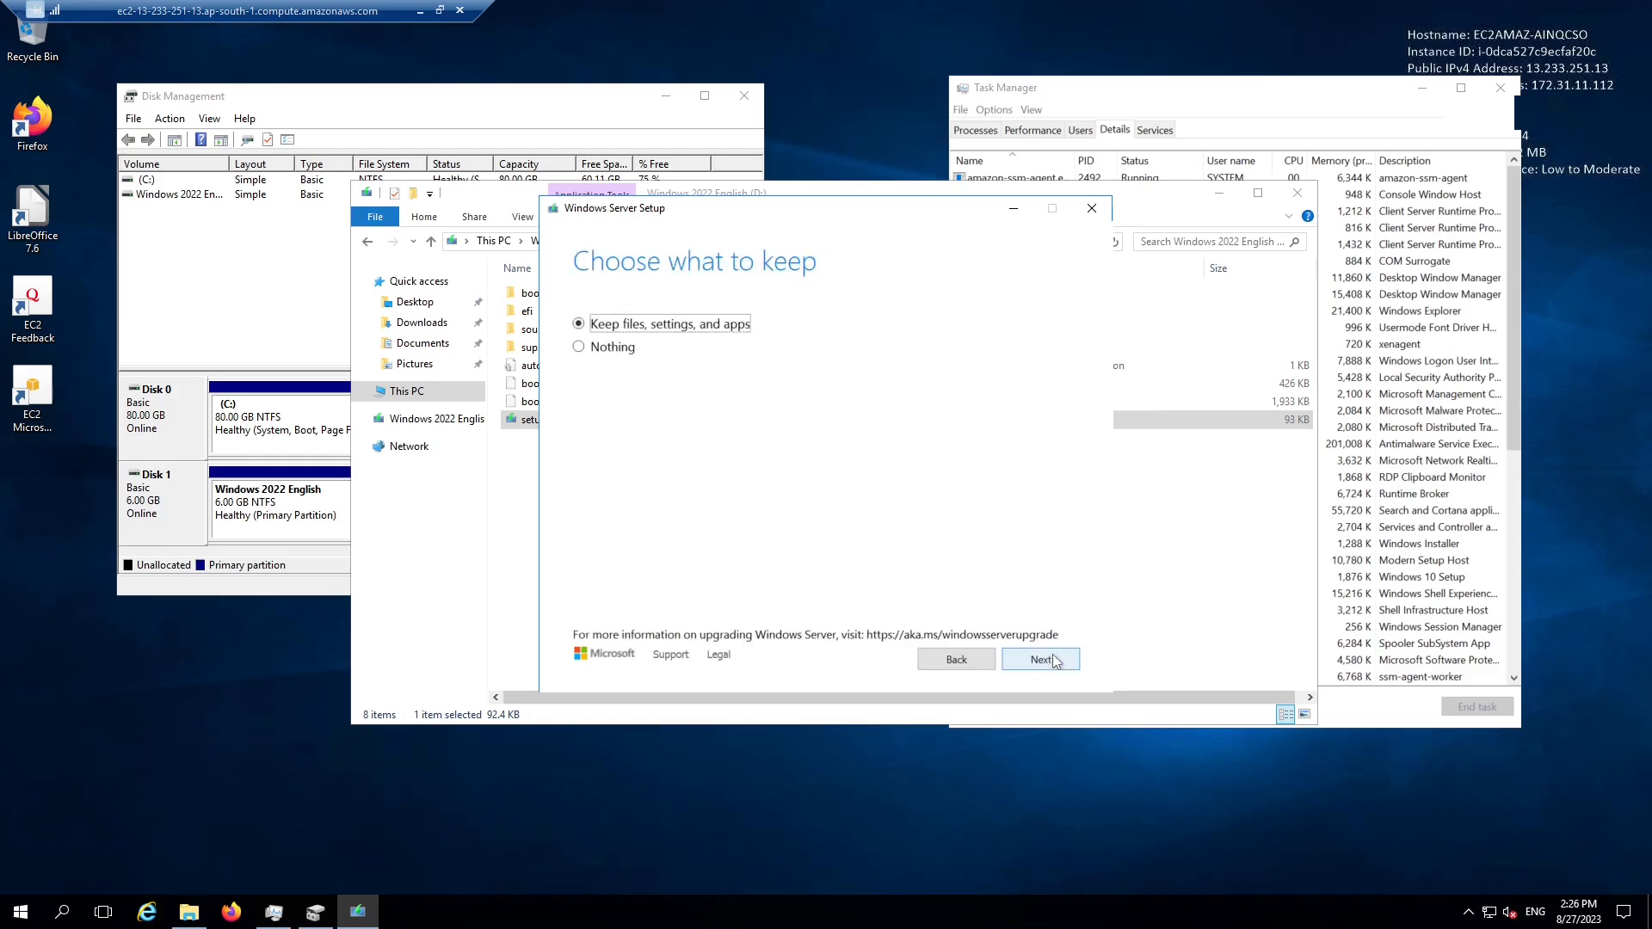
pyautogui.click(1052, 656)
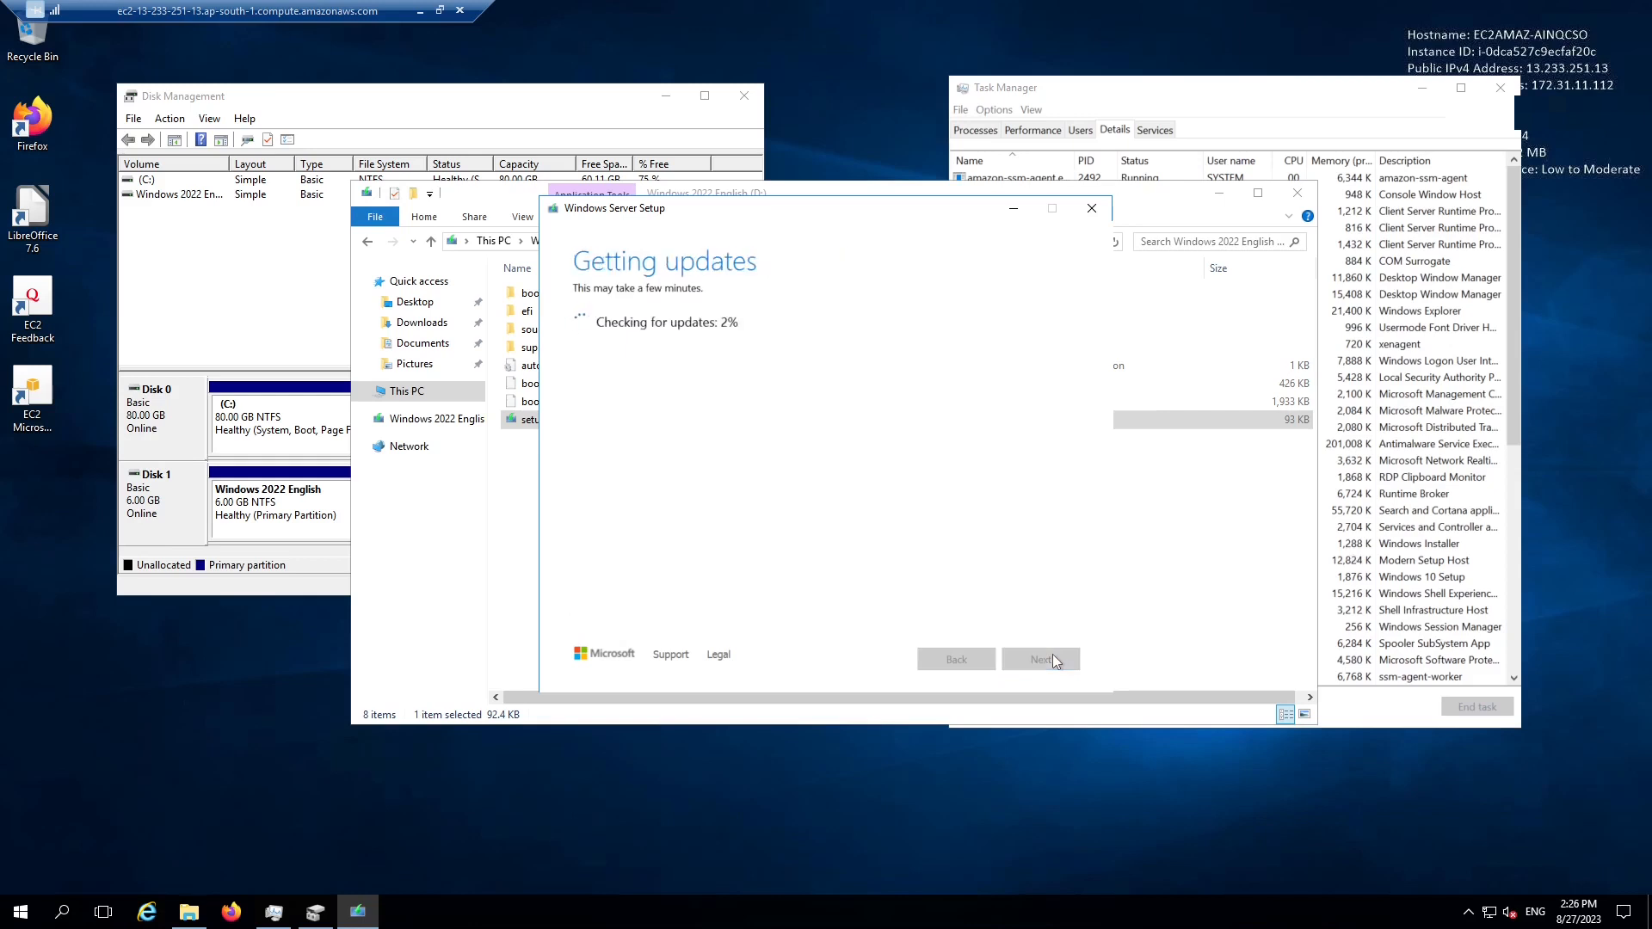
# Check the files in Documents, the drives in This PC and the list of installed programs, and minimize File Explorer
pyautogui.click(200, 912)
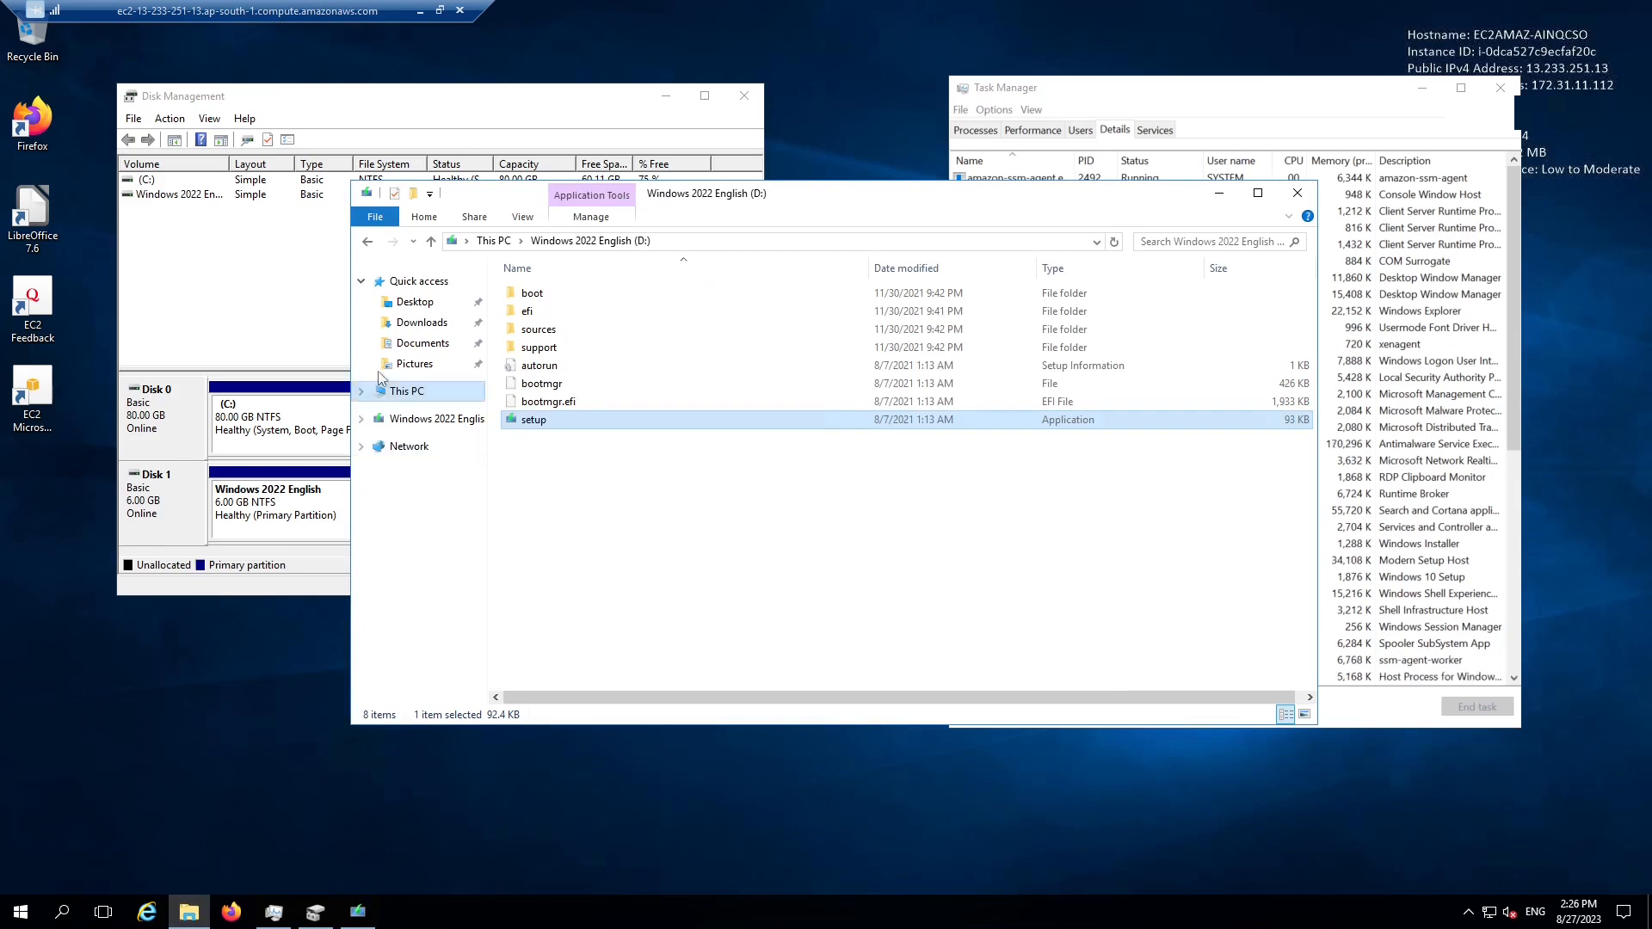
pyautogui.click(422, 342)
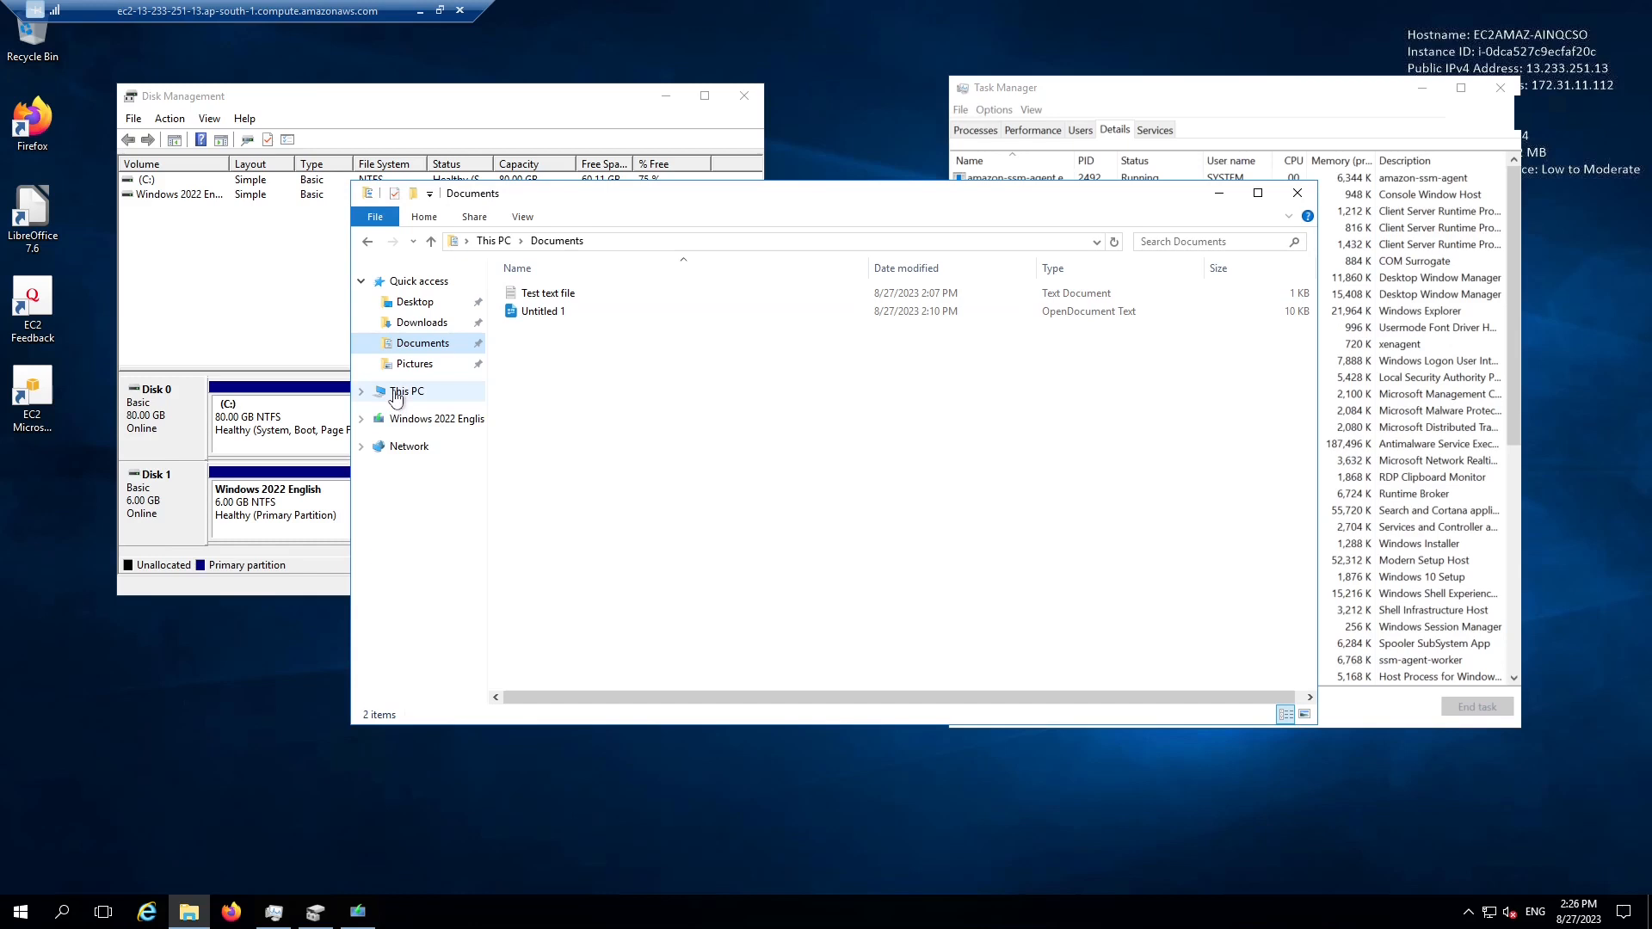
pyautogui.click(403, 391)
pyautogui.click(7, 923)
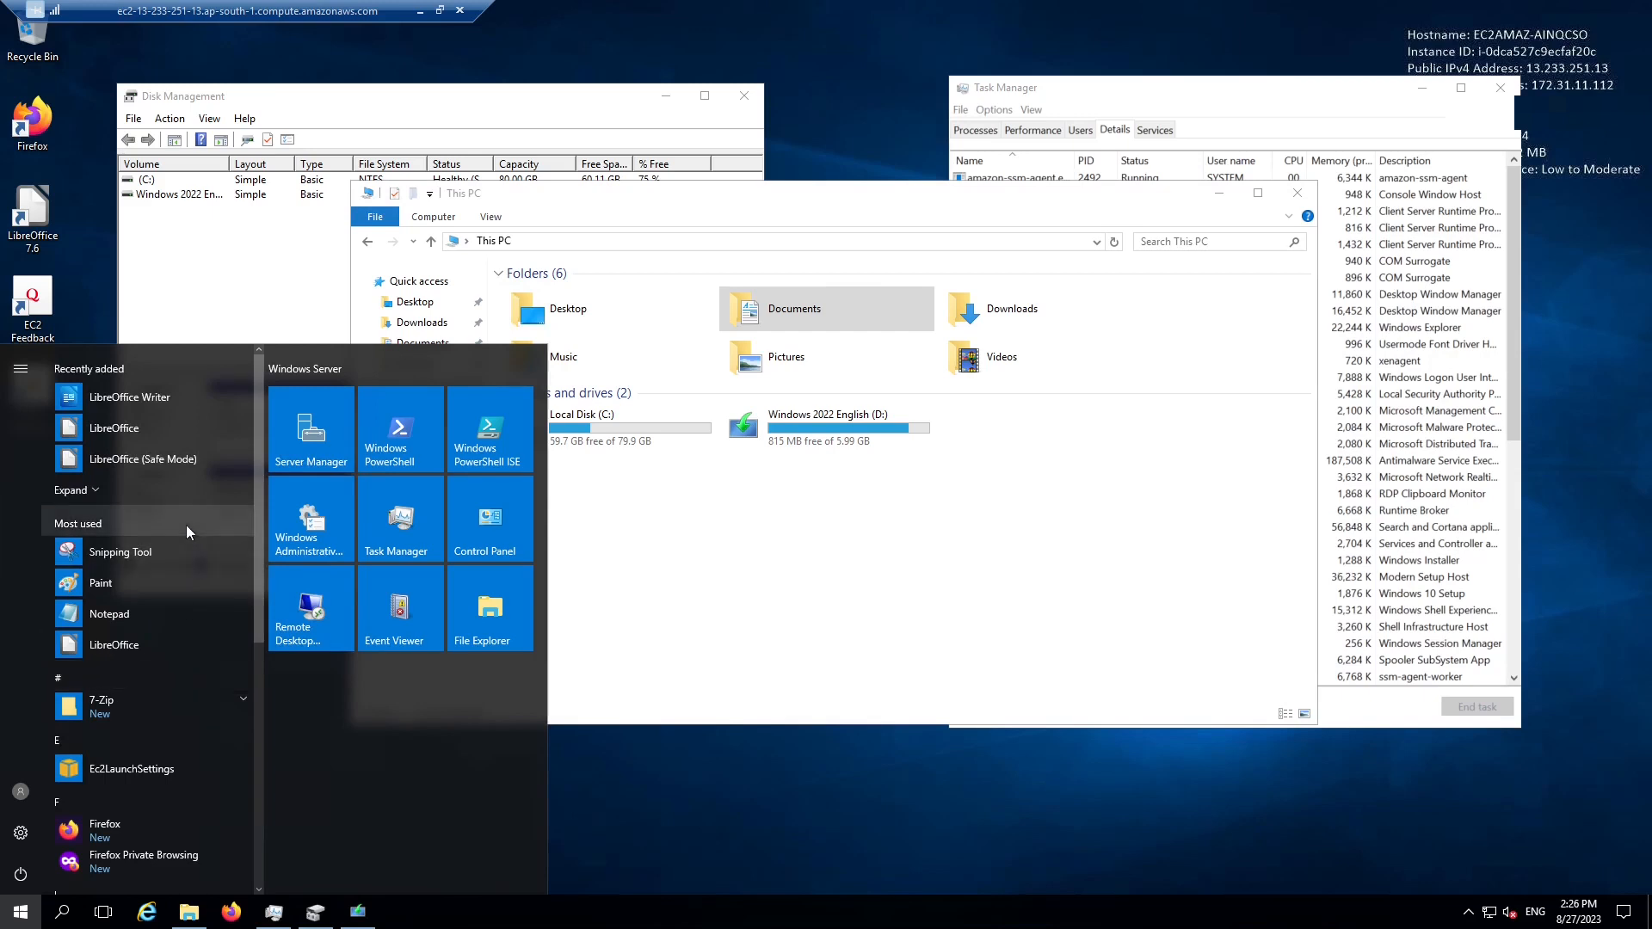
pyautogui.click(151, 686)
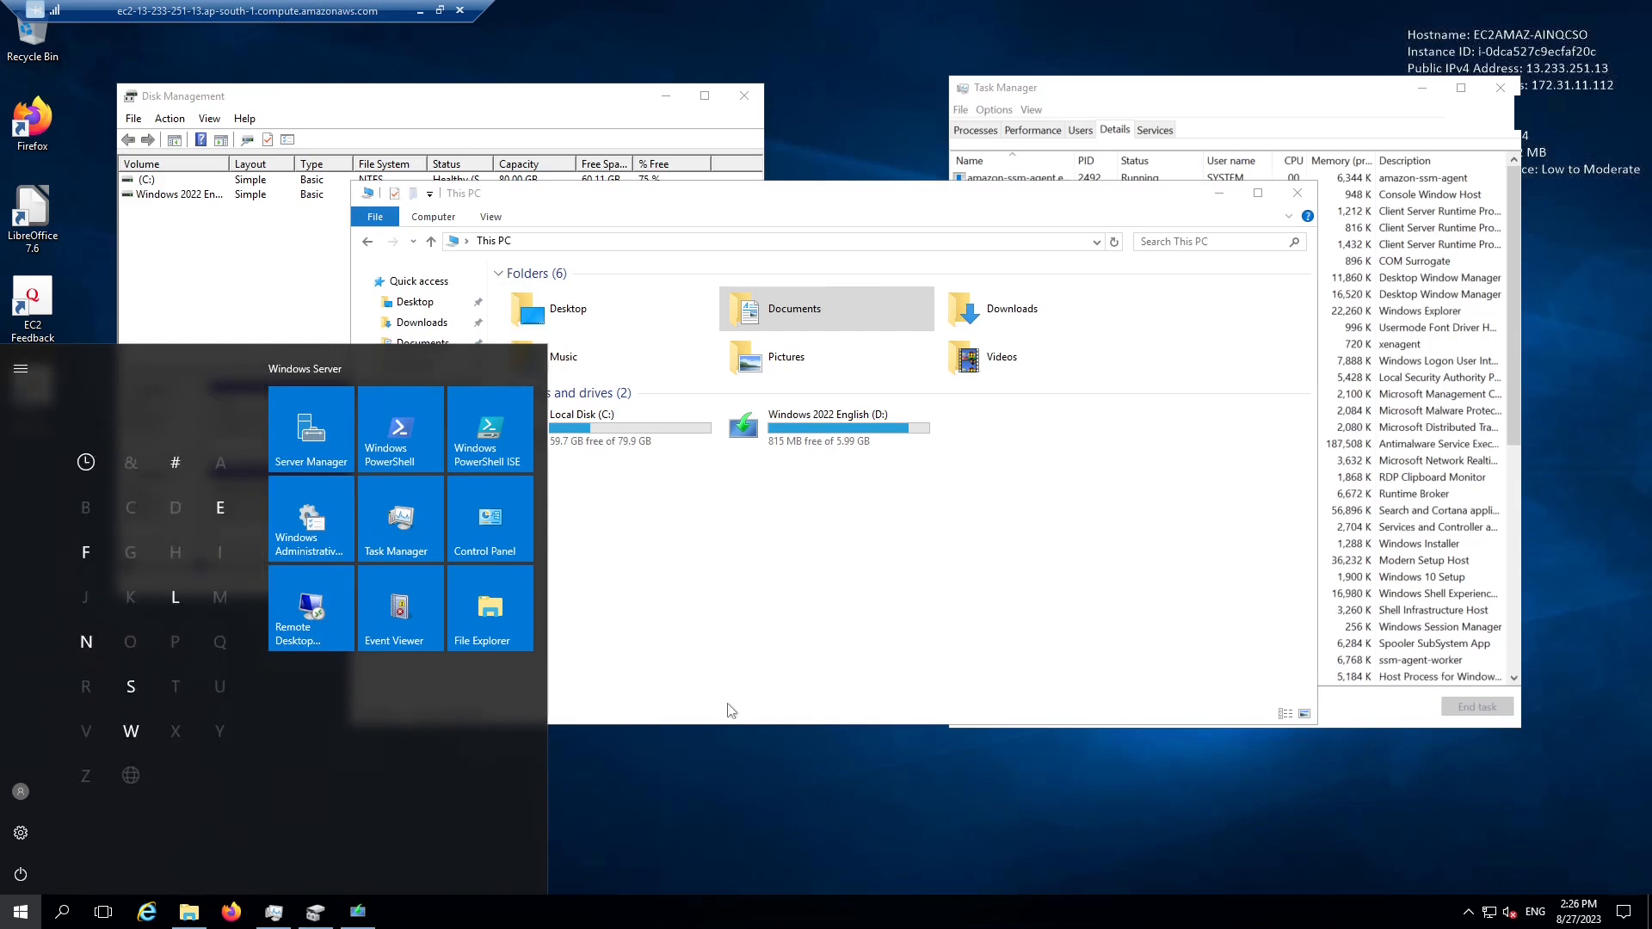
pyautogui.click(767, 616)
pyautogui.click(1218, 193)
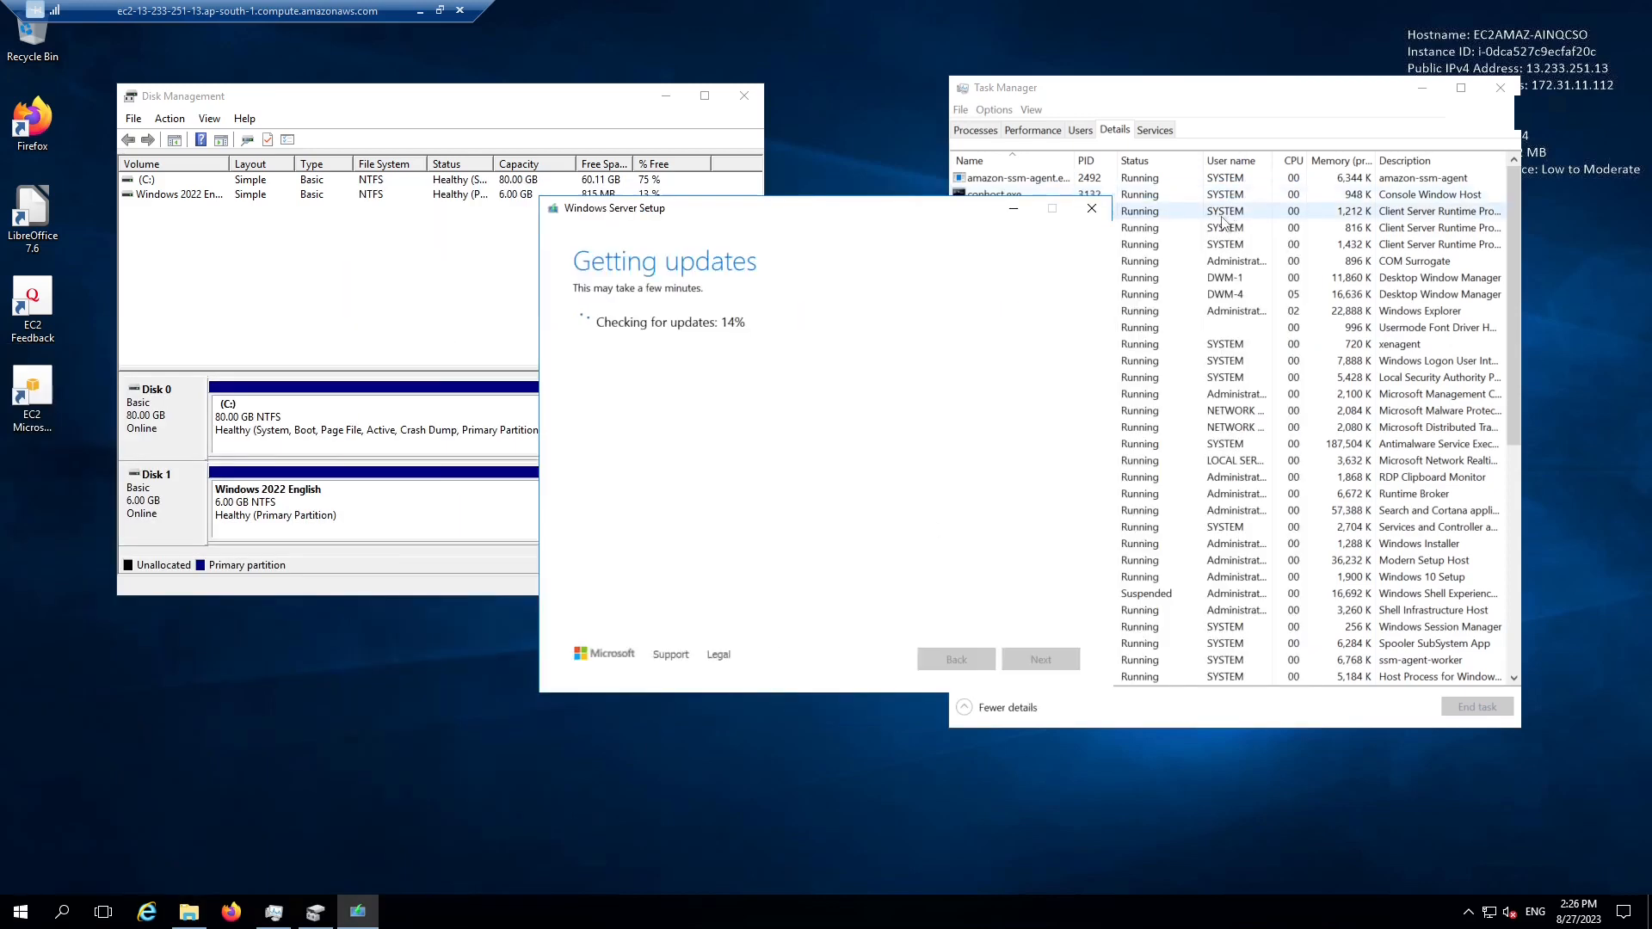
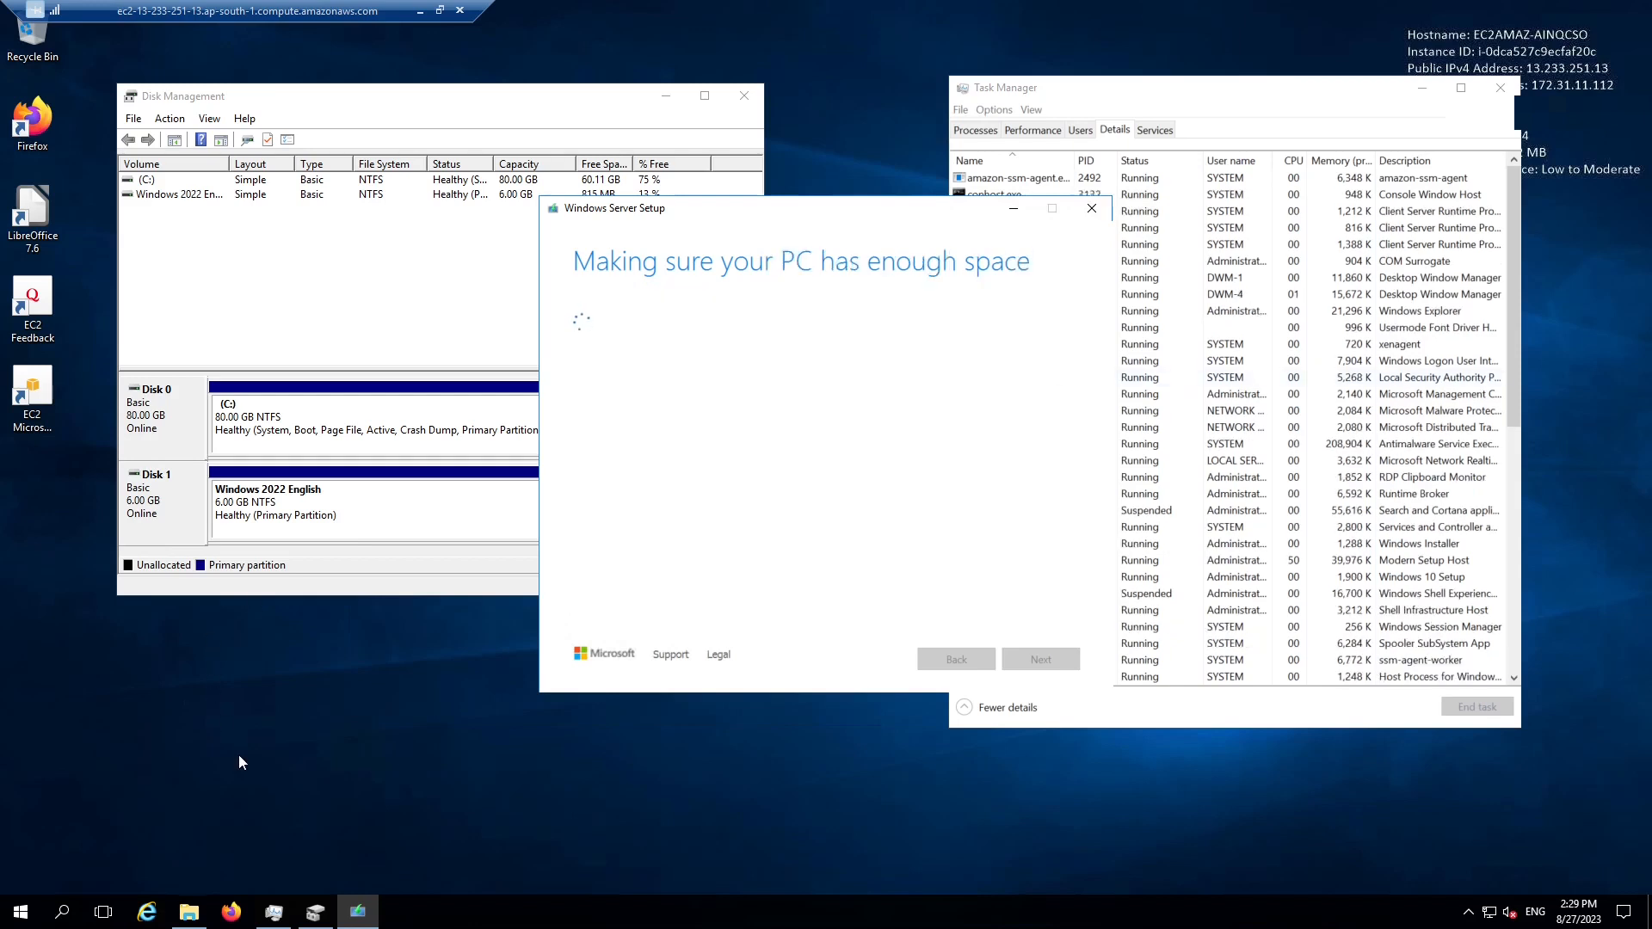
# Open the Local Disk (C:) drive in File Explorer and bring up the Folder Options dialog
pyautogui.click(202, 909)
pyautogui.doubleClick(572, 430)
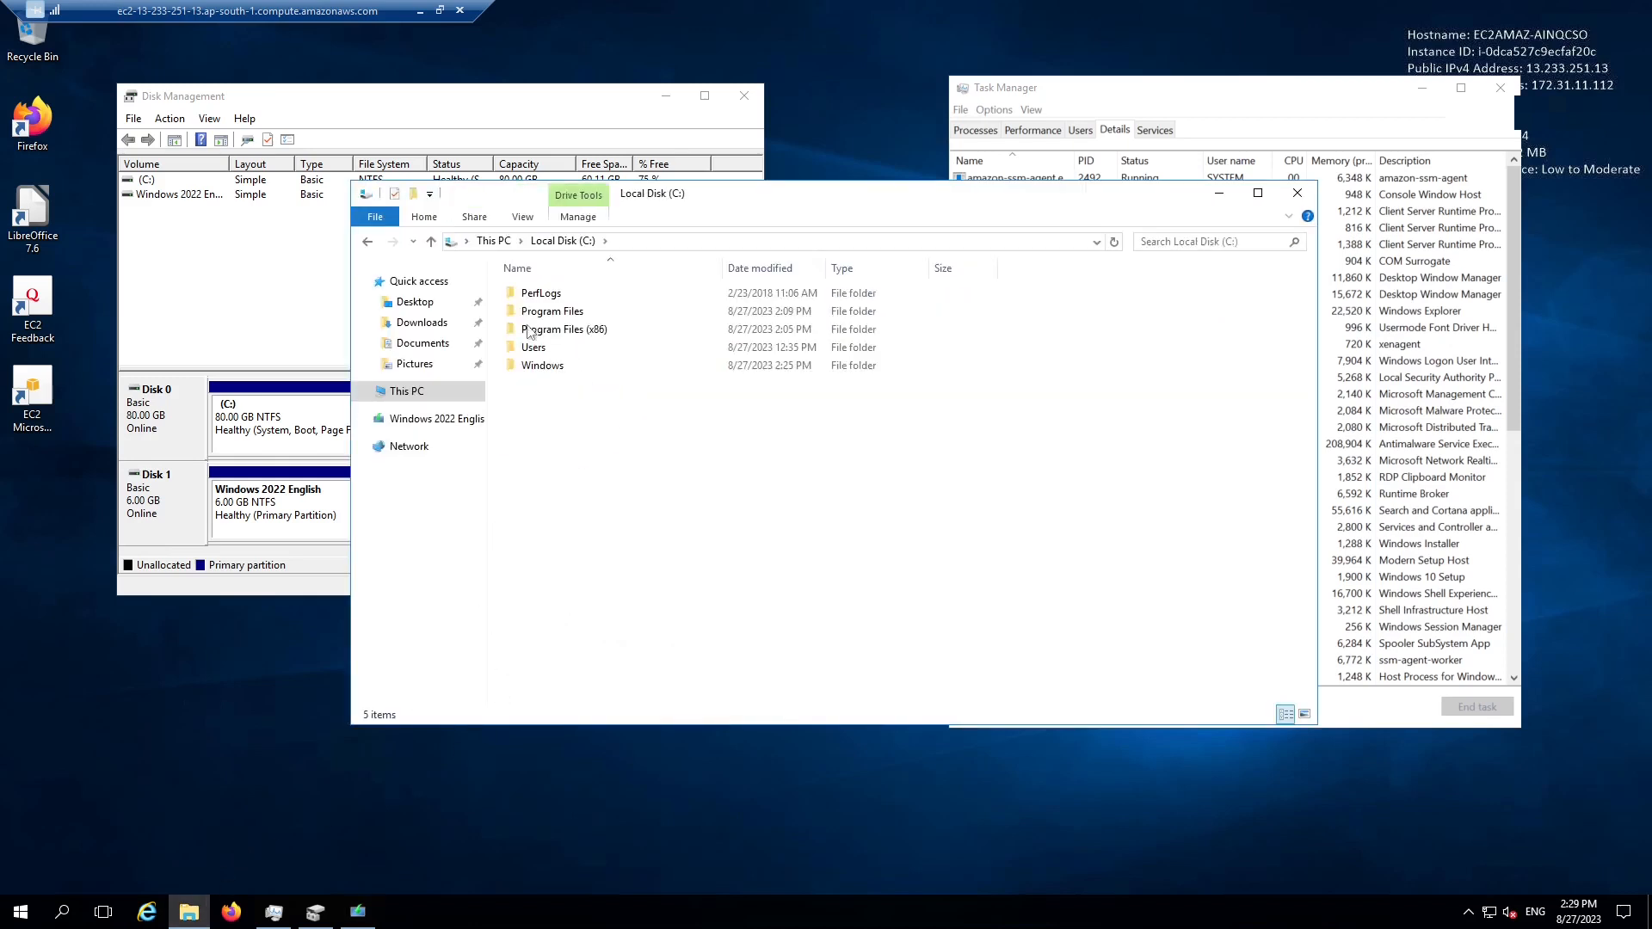
pyautogui.click(573, 222)
pyautogui.click(571, 222)
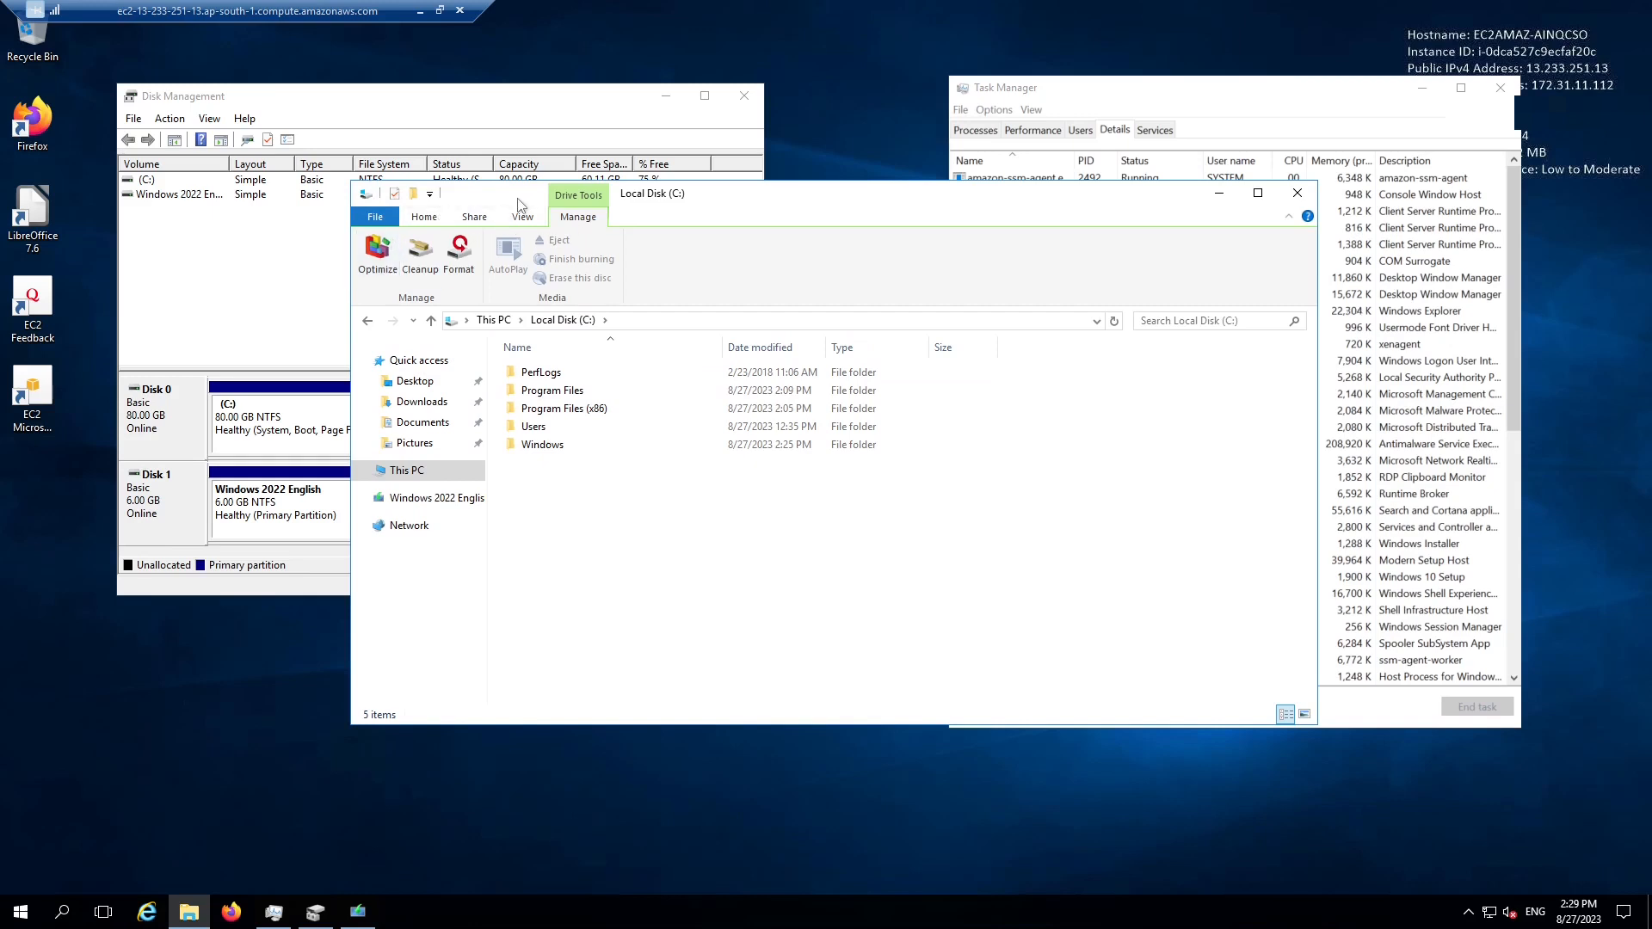
pyautogui.click(436, 222)
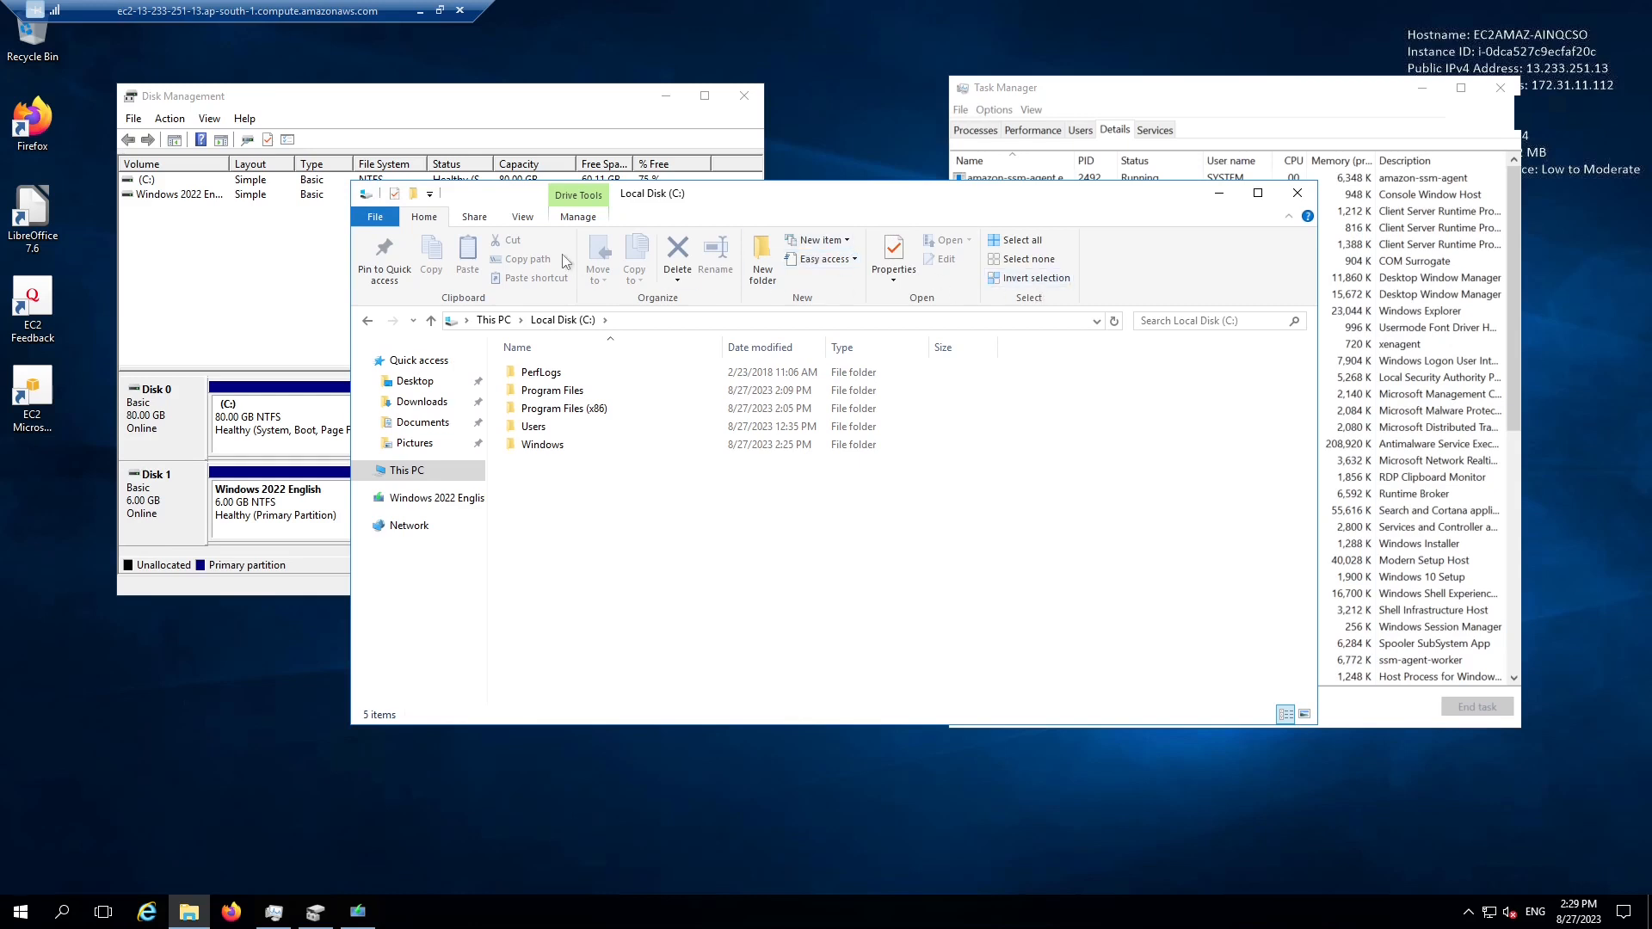
pyautogui.click(473, 223)
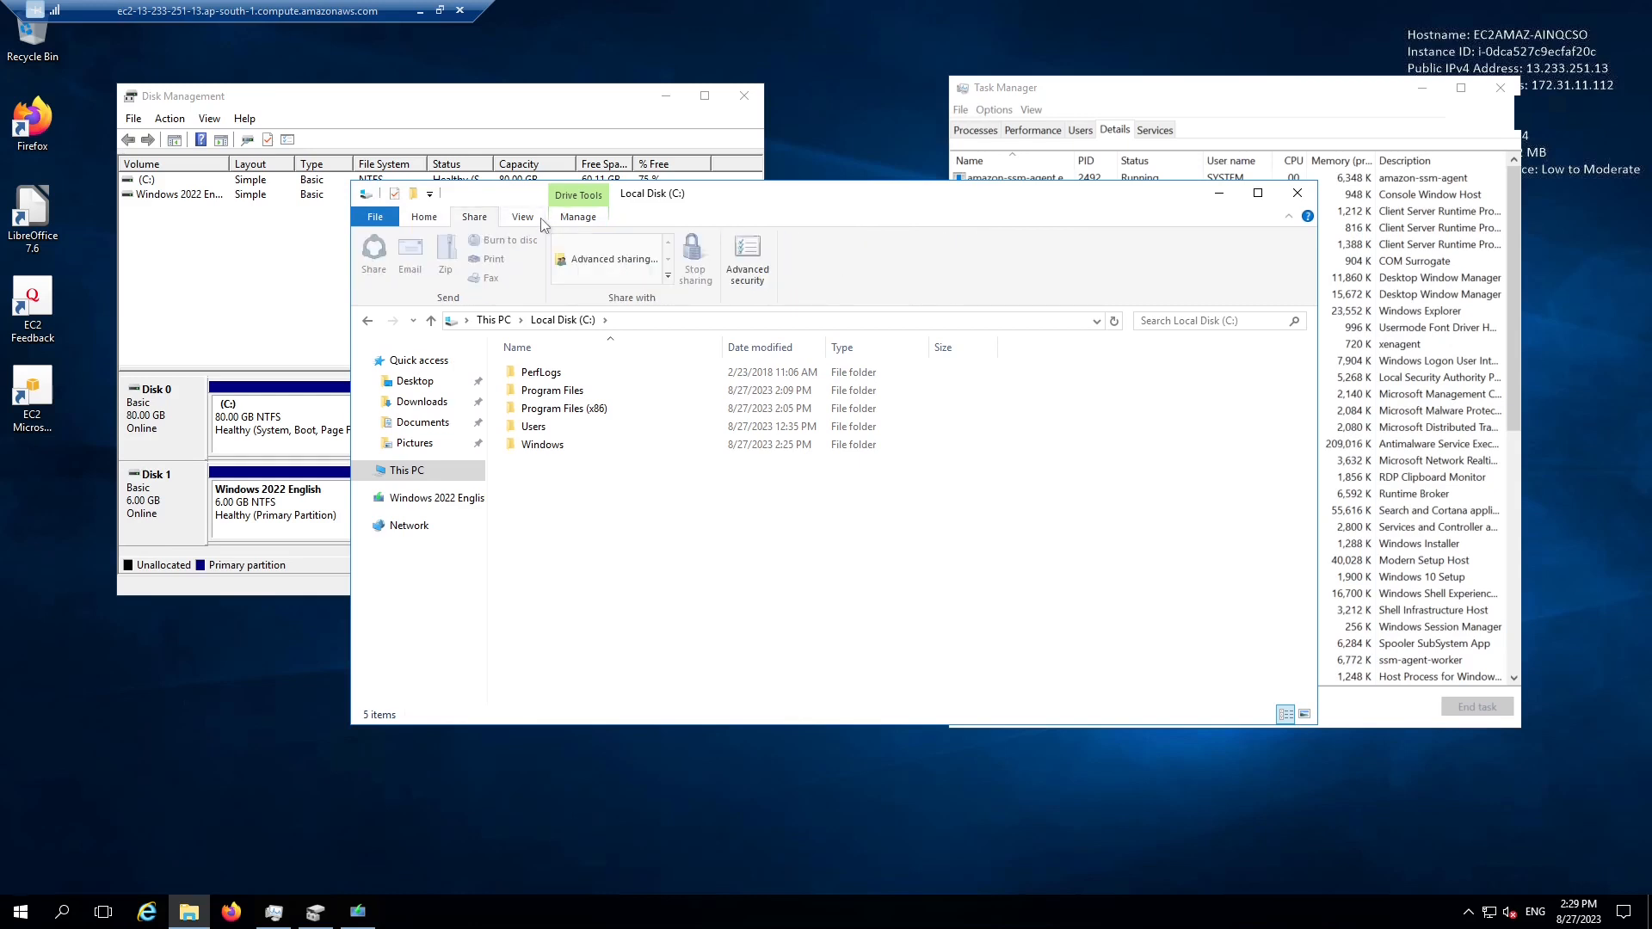
pyautogui.click(535, 223)
pyautogui.click(569, 222)
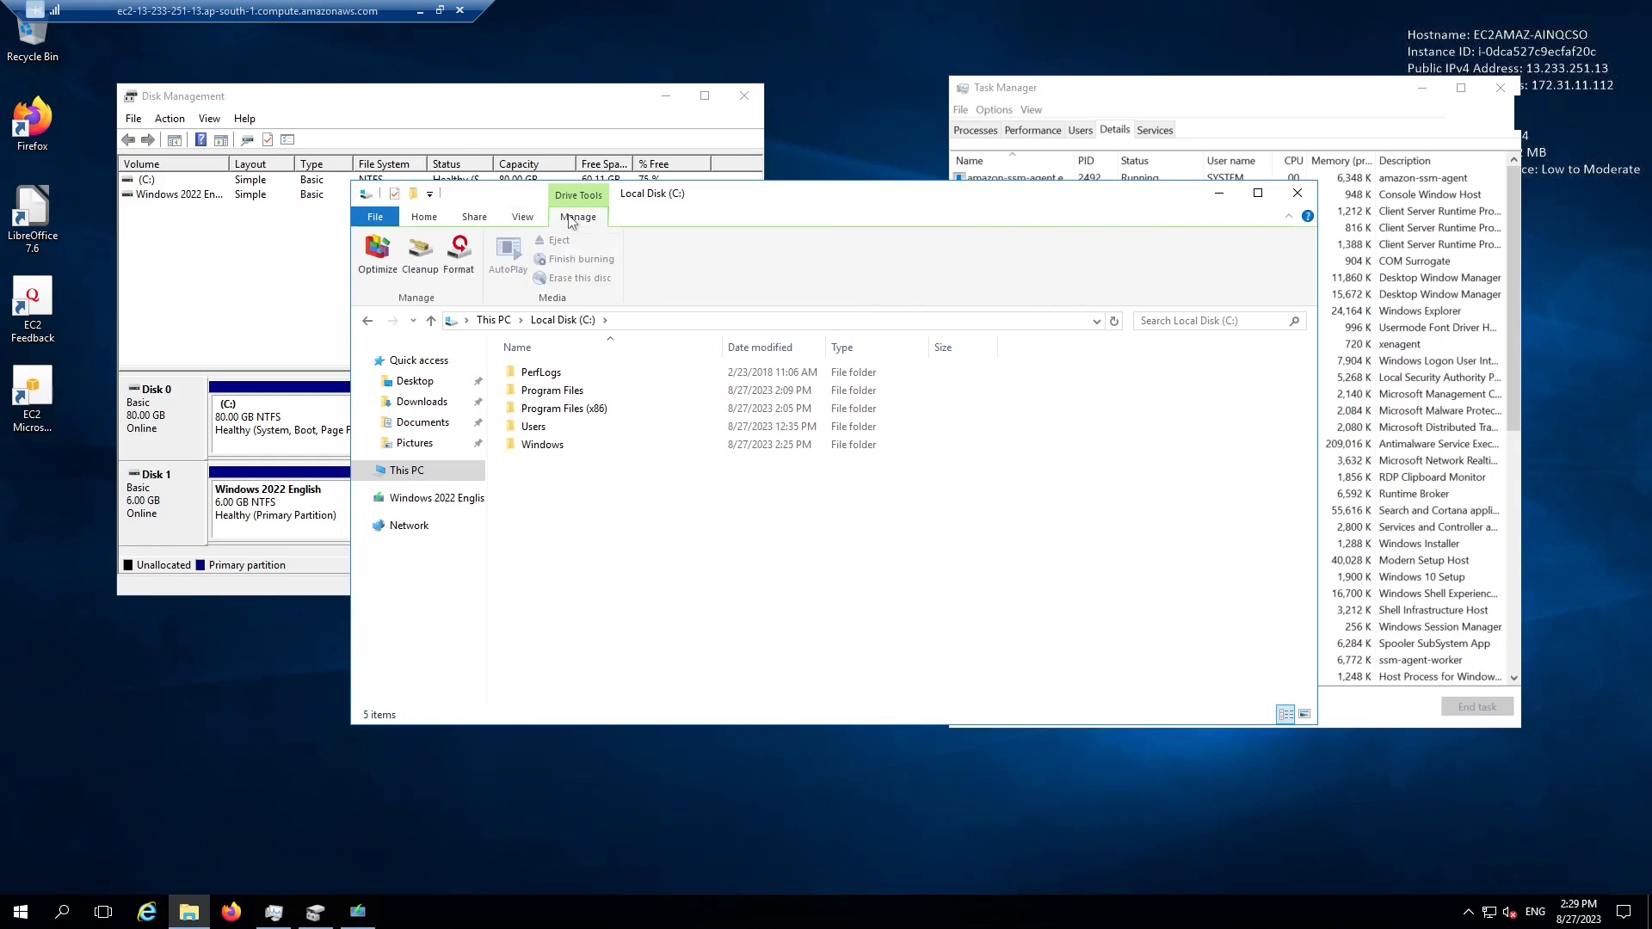
pyautogui.click(525, 222)
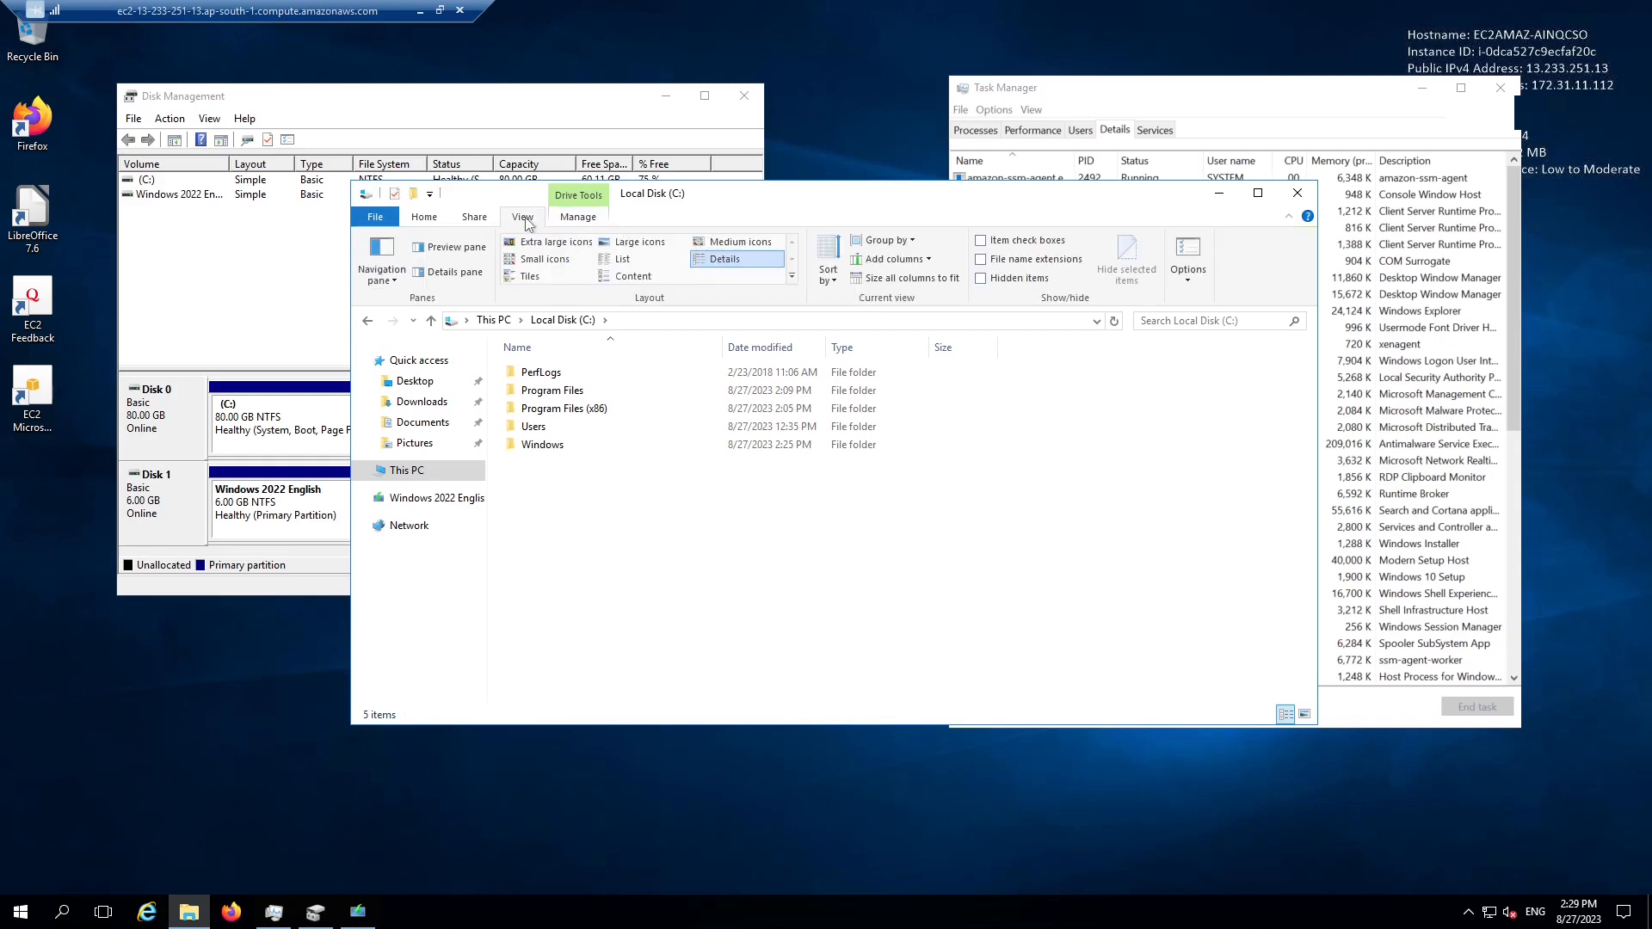
pyautogui.click(1189, 258)
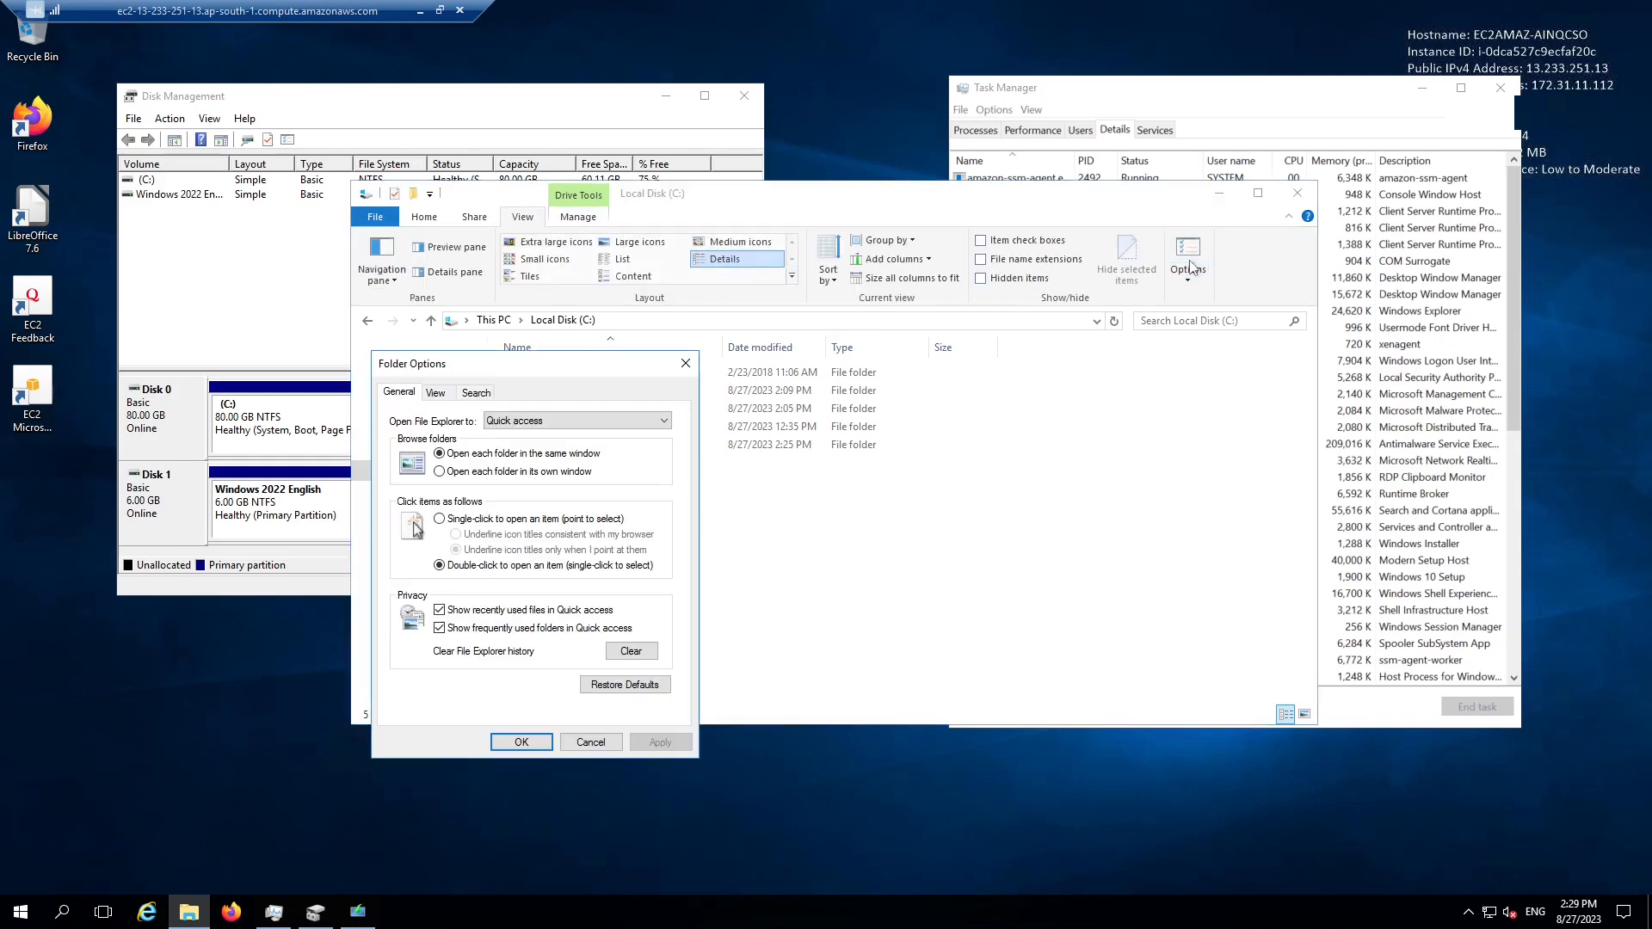
# Show hidden files, folders, and drives, unhide protected operating system files and known file type extensions, and apply the folder settings
pyautogui.click(436, 394)
pyautogui.click(464, 634)
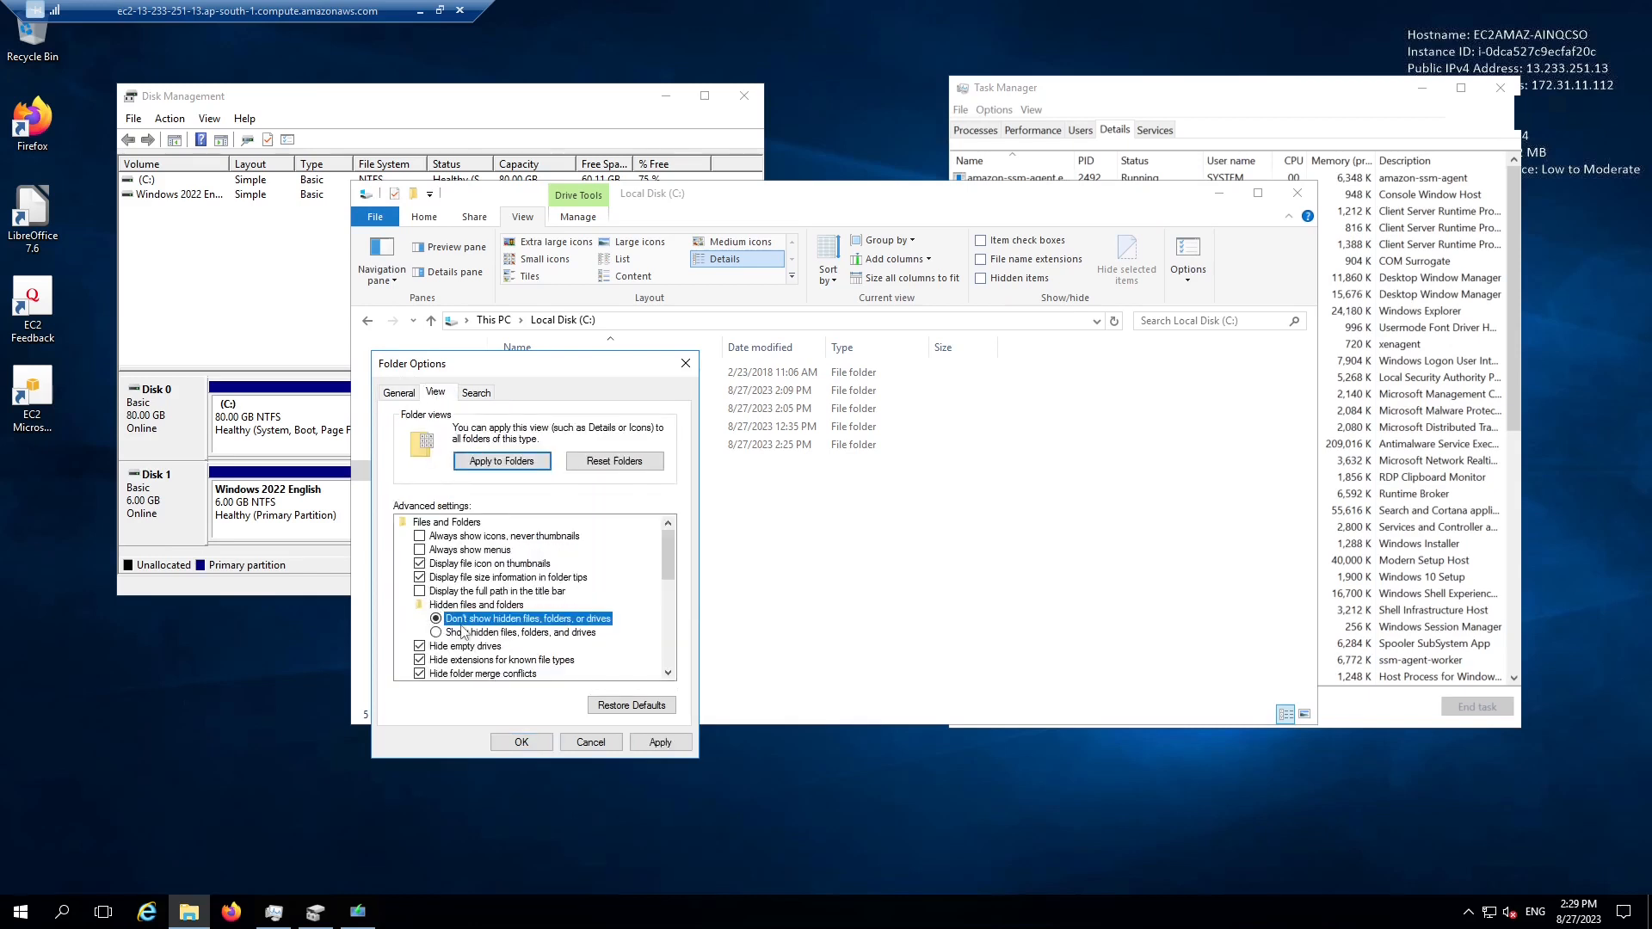
pyautogui.scroll(-2, 463, 635)
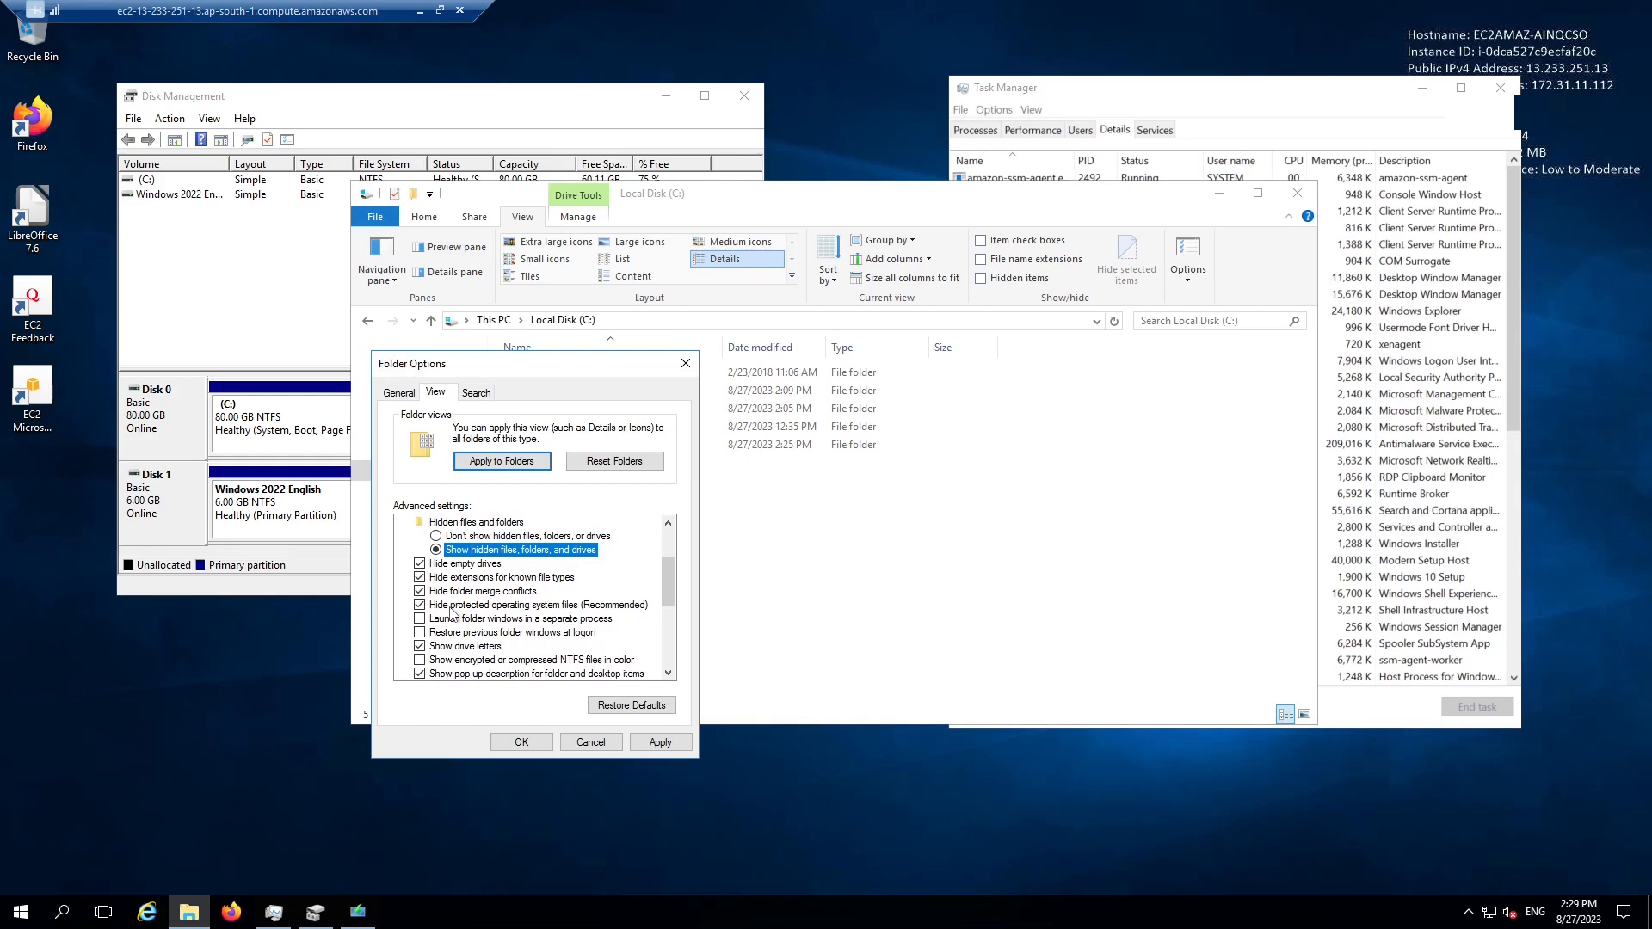
pyautogui.click(450, 607)
pyautogui.click(942, 485)
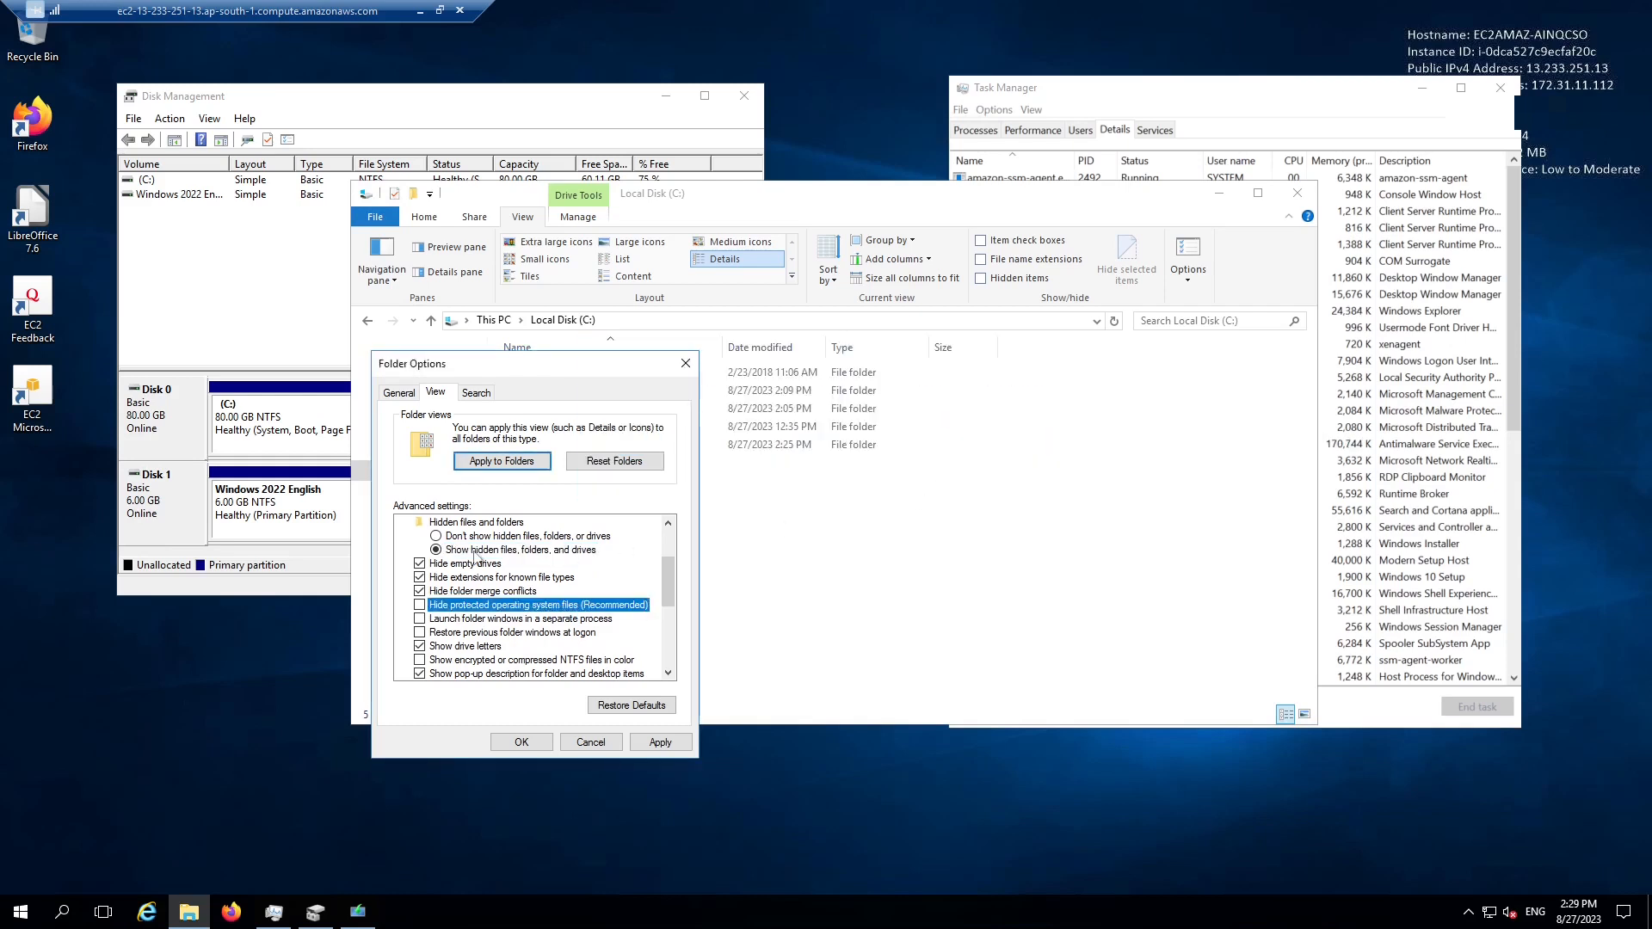
pyautogui.click(479, 579)
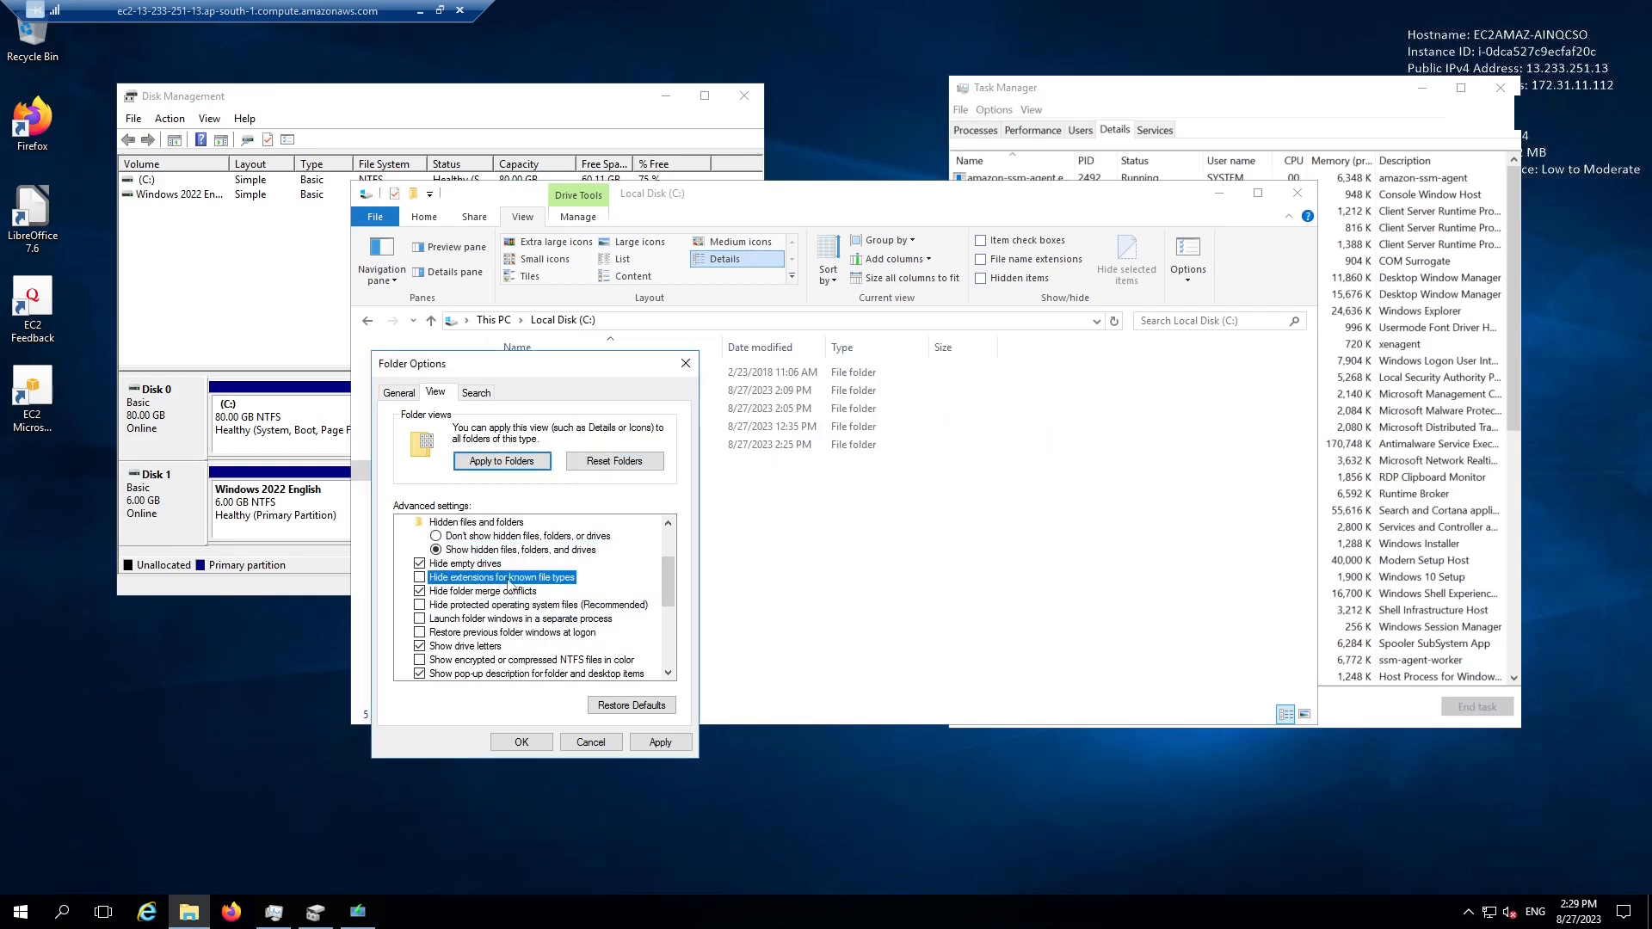
pyautogui.click(660, 743)
pyautogui.click(497, 745)
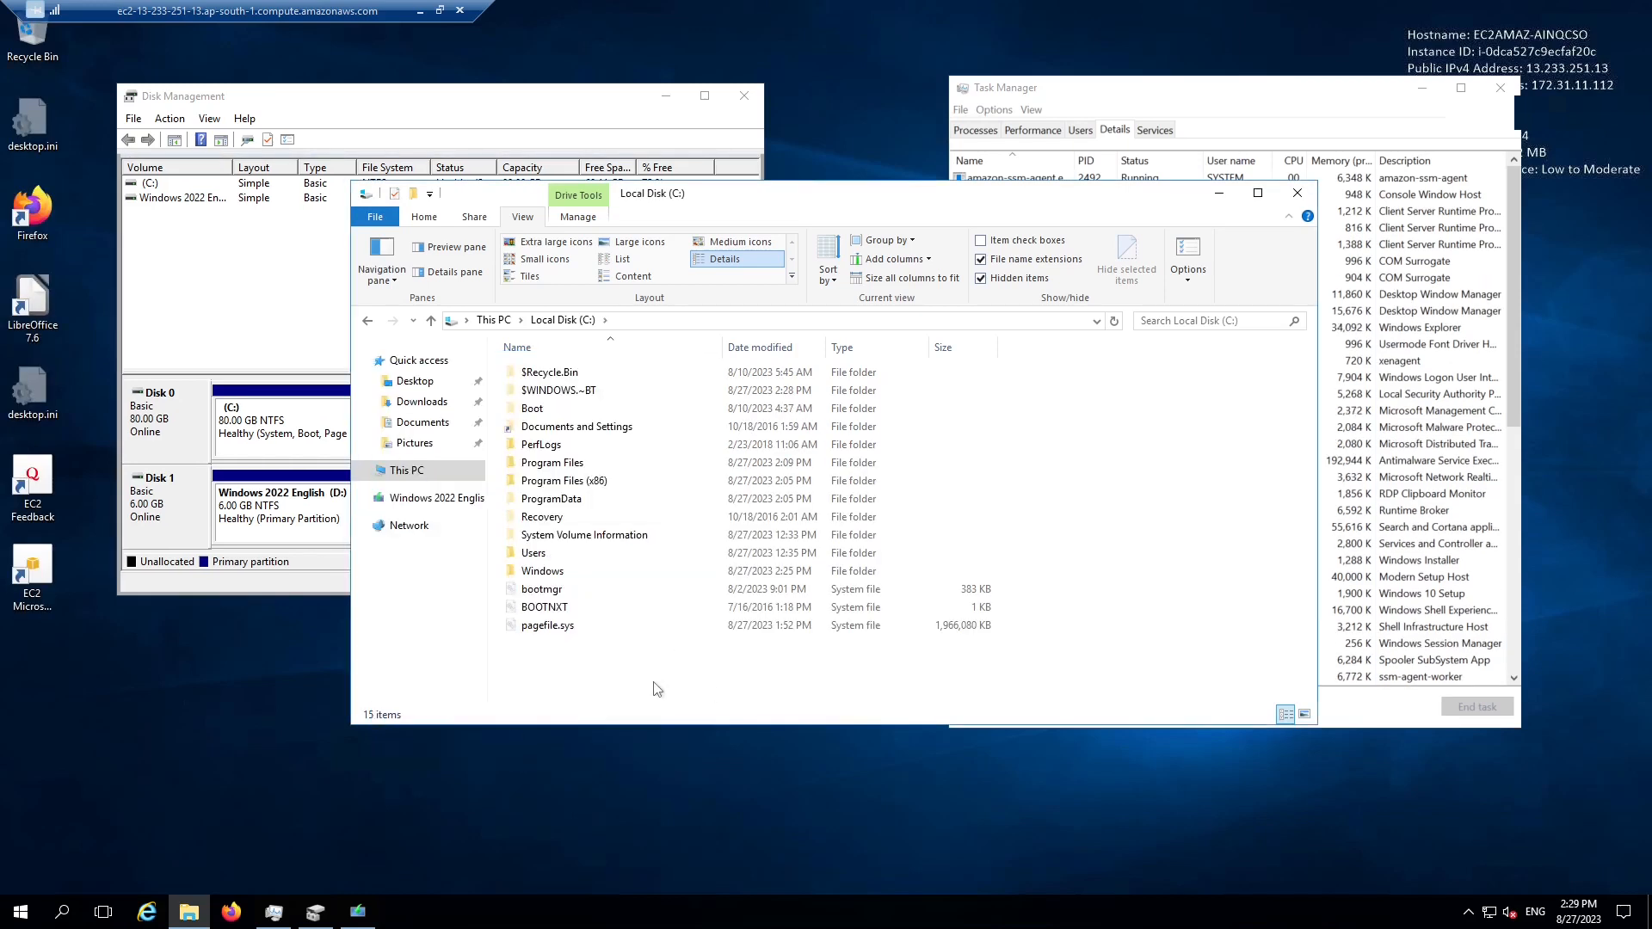
# Minimize File Explorer and start installing Windows Server 2022 Datacenter (Desktop Experience) from Windows Server Setup
pyautogui.click(1223, 196)
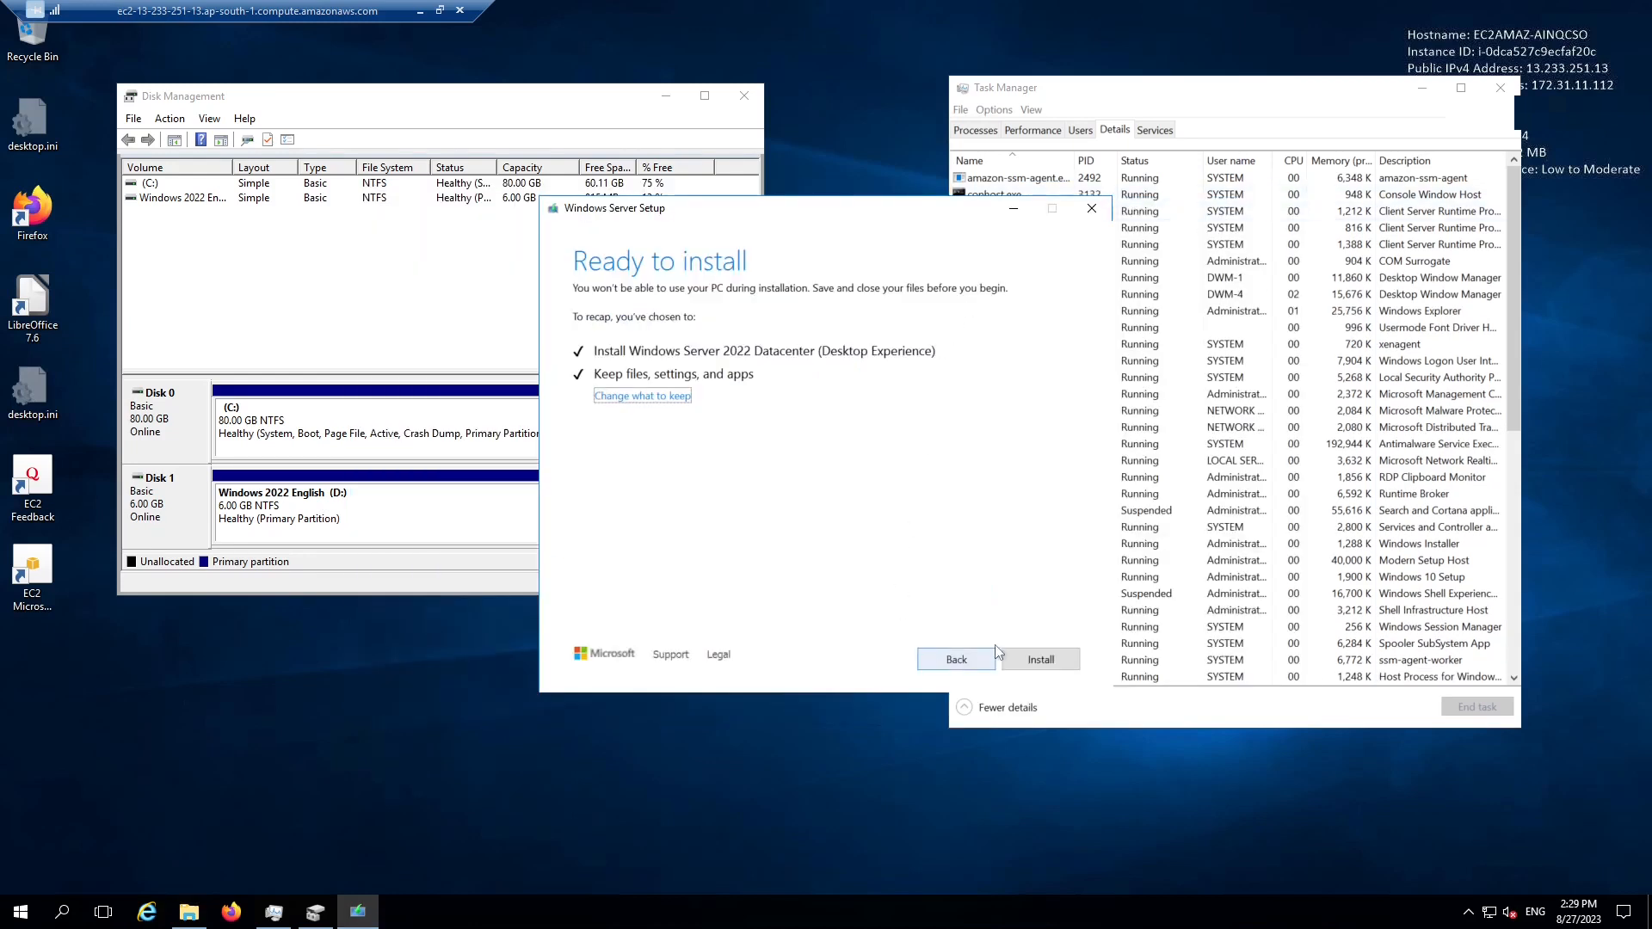
pyautogui.click(1040, 659)
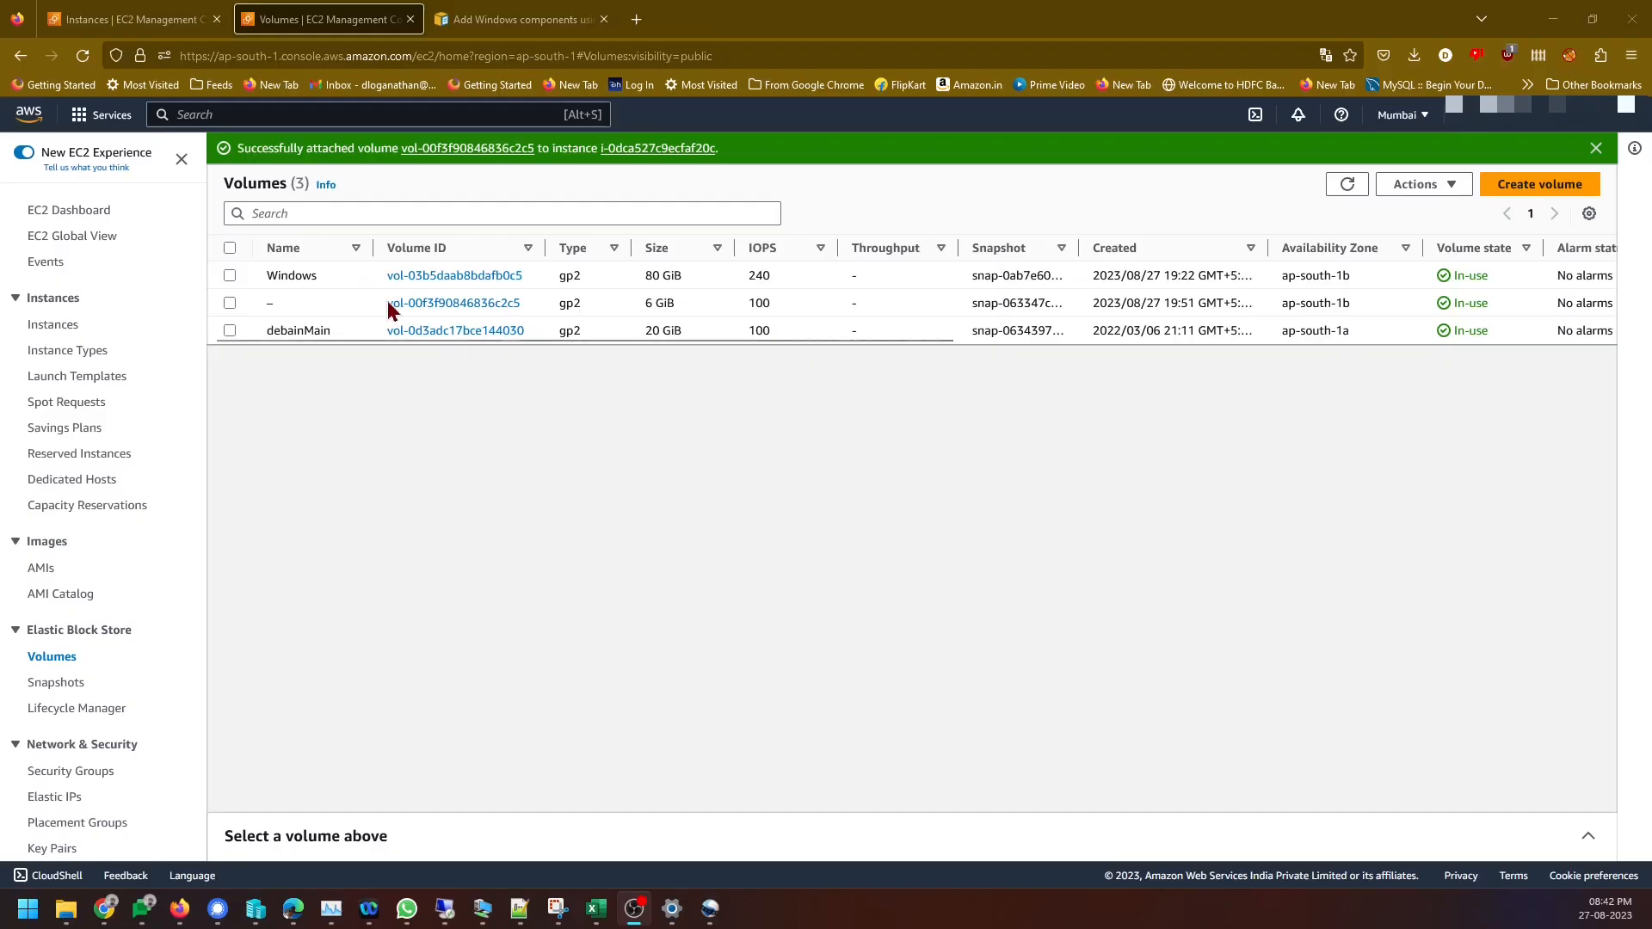
# Switch to the AWS EC2 console in the local Firefox and get an instance screenshot of the t2.large instance
pyautogui.click(46, 326)
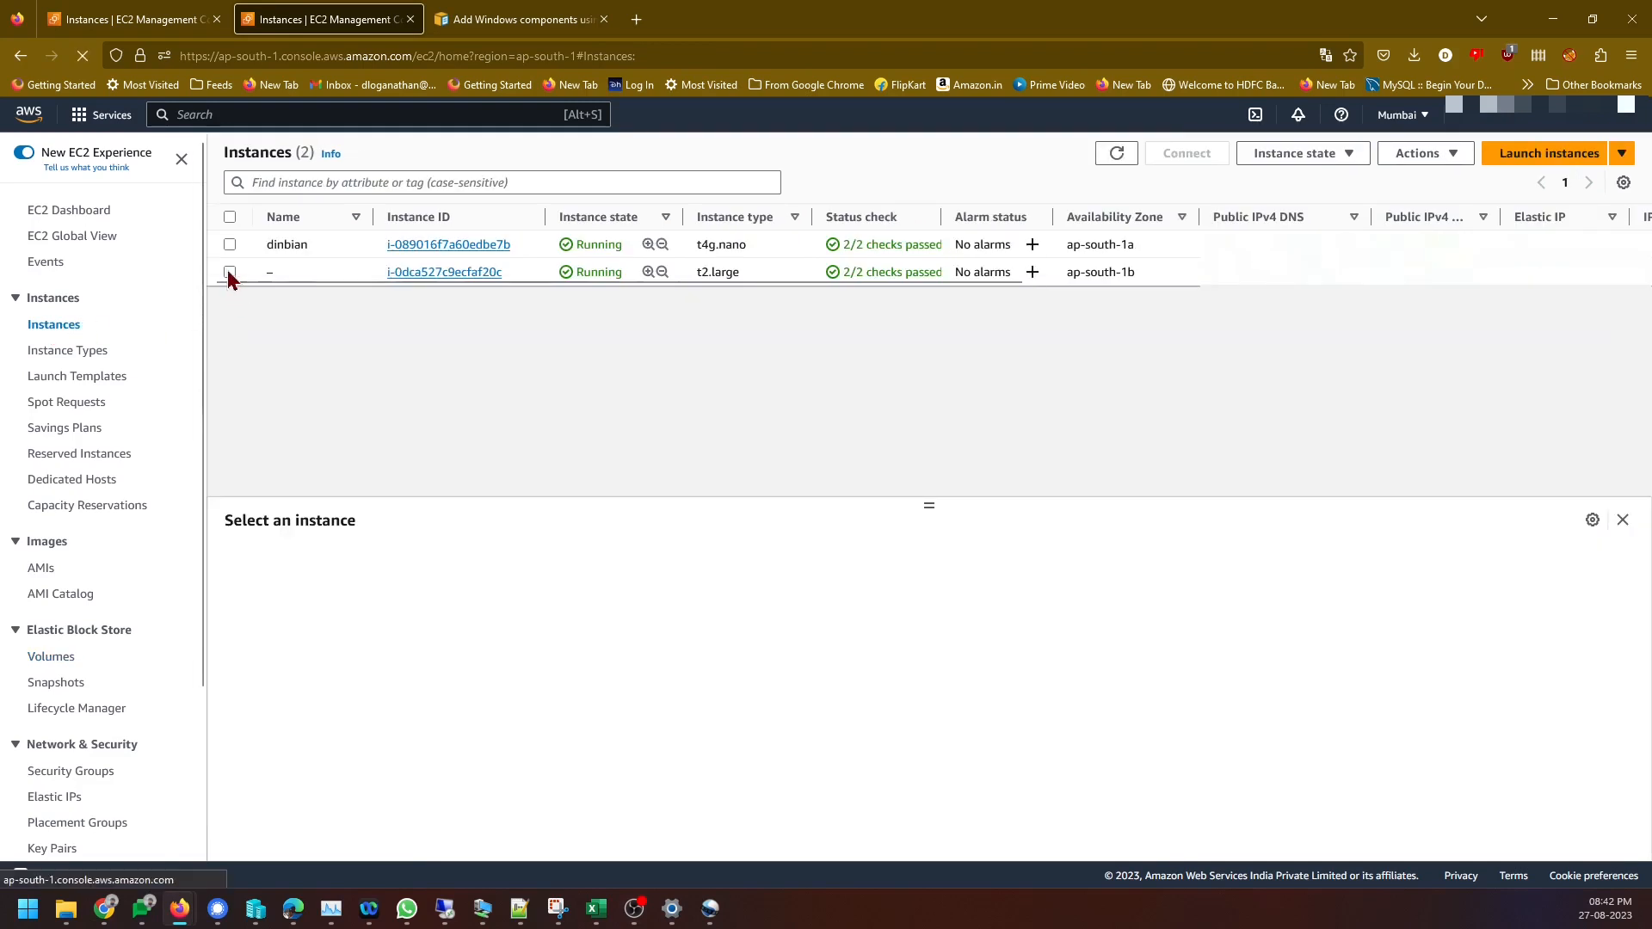
pyautogui.click(229, 271)
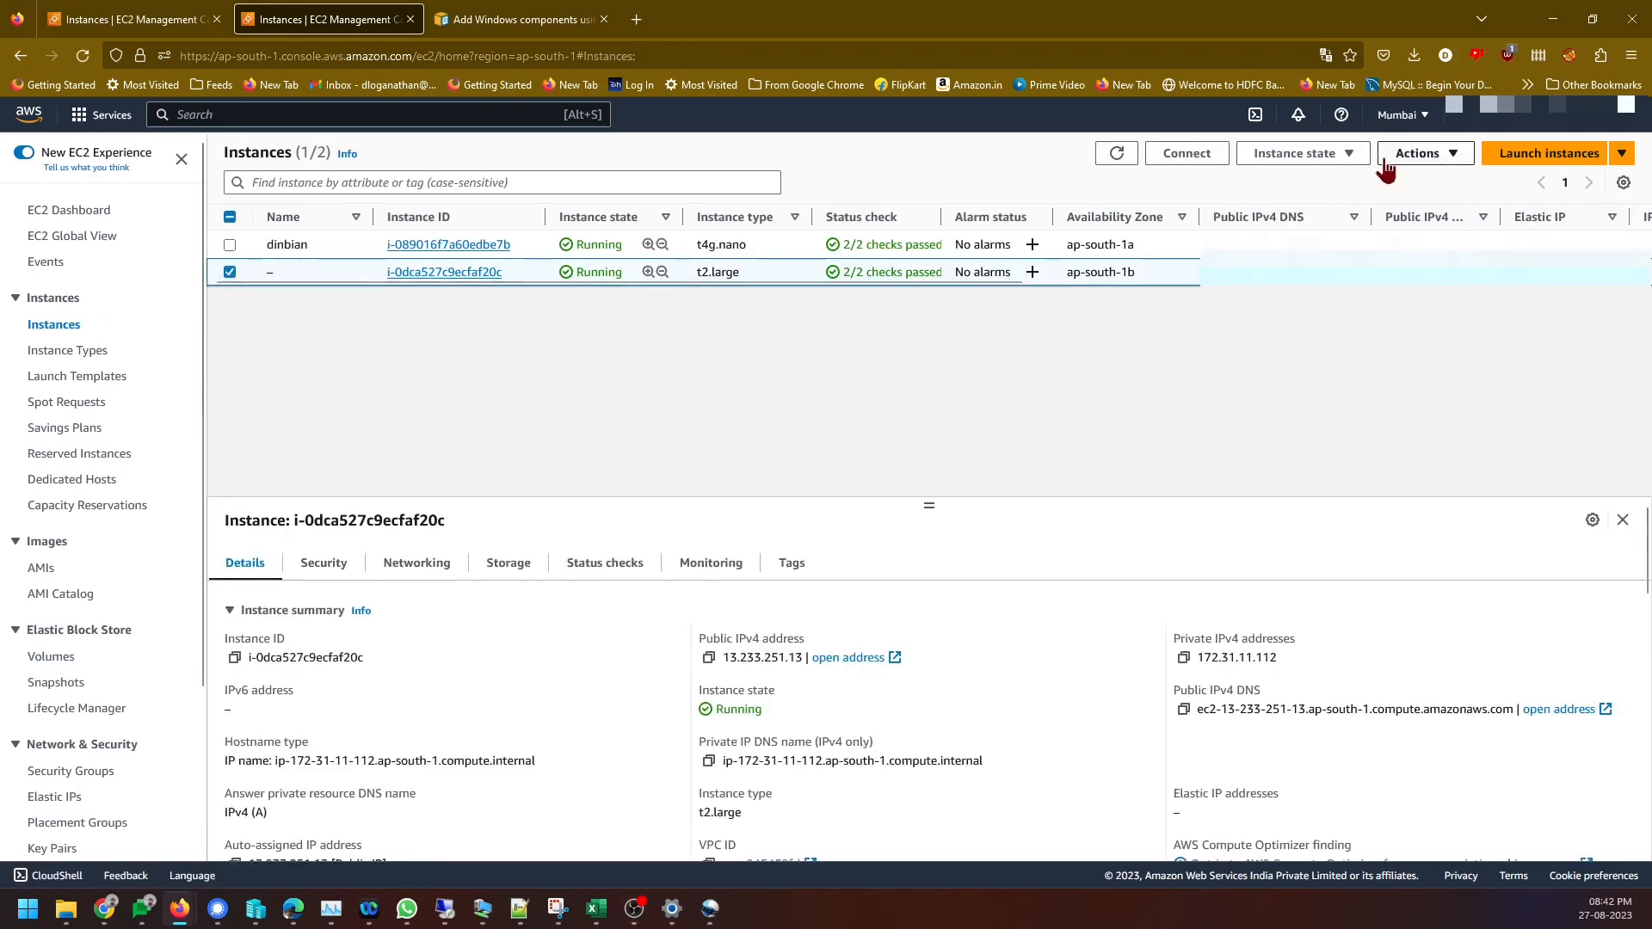
pyautogui.click(1331, 156)
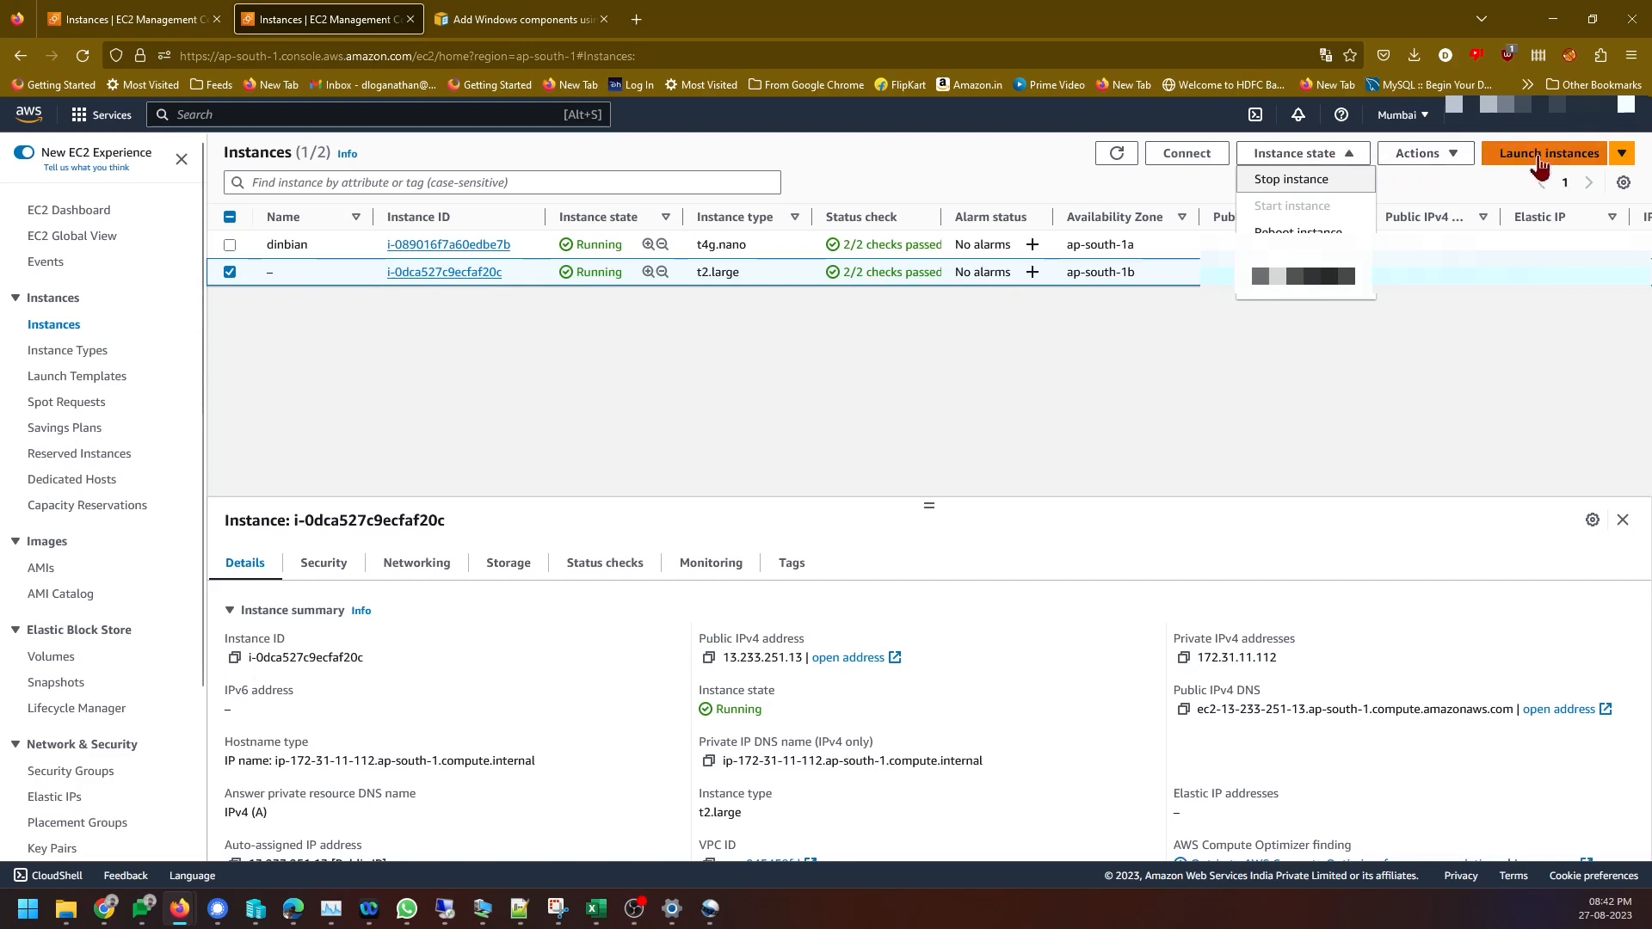
pyautogui.click(1417, 172)
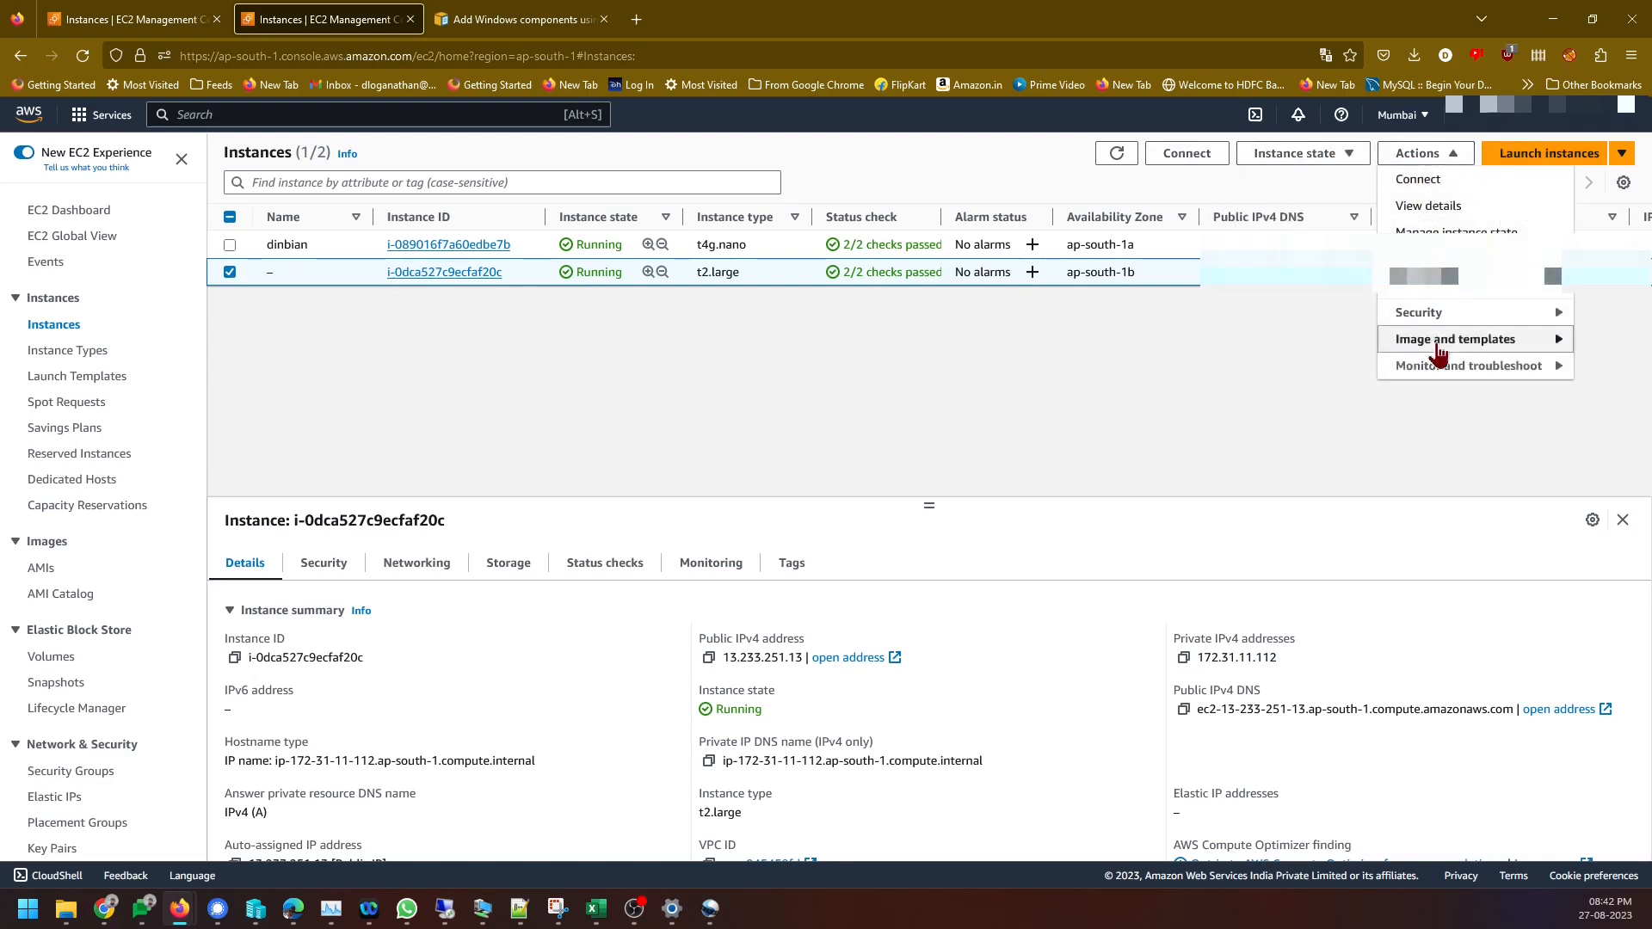
pyautogui.moveTo(1433, 368)
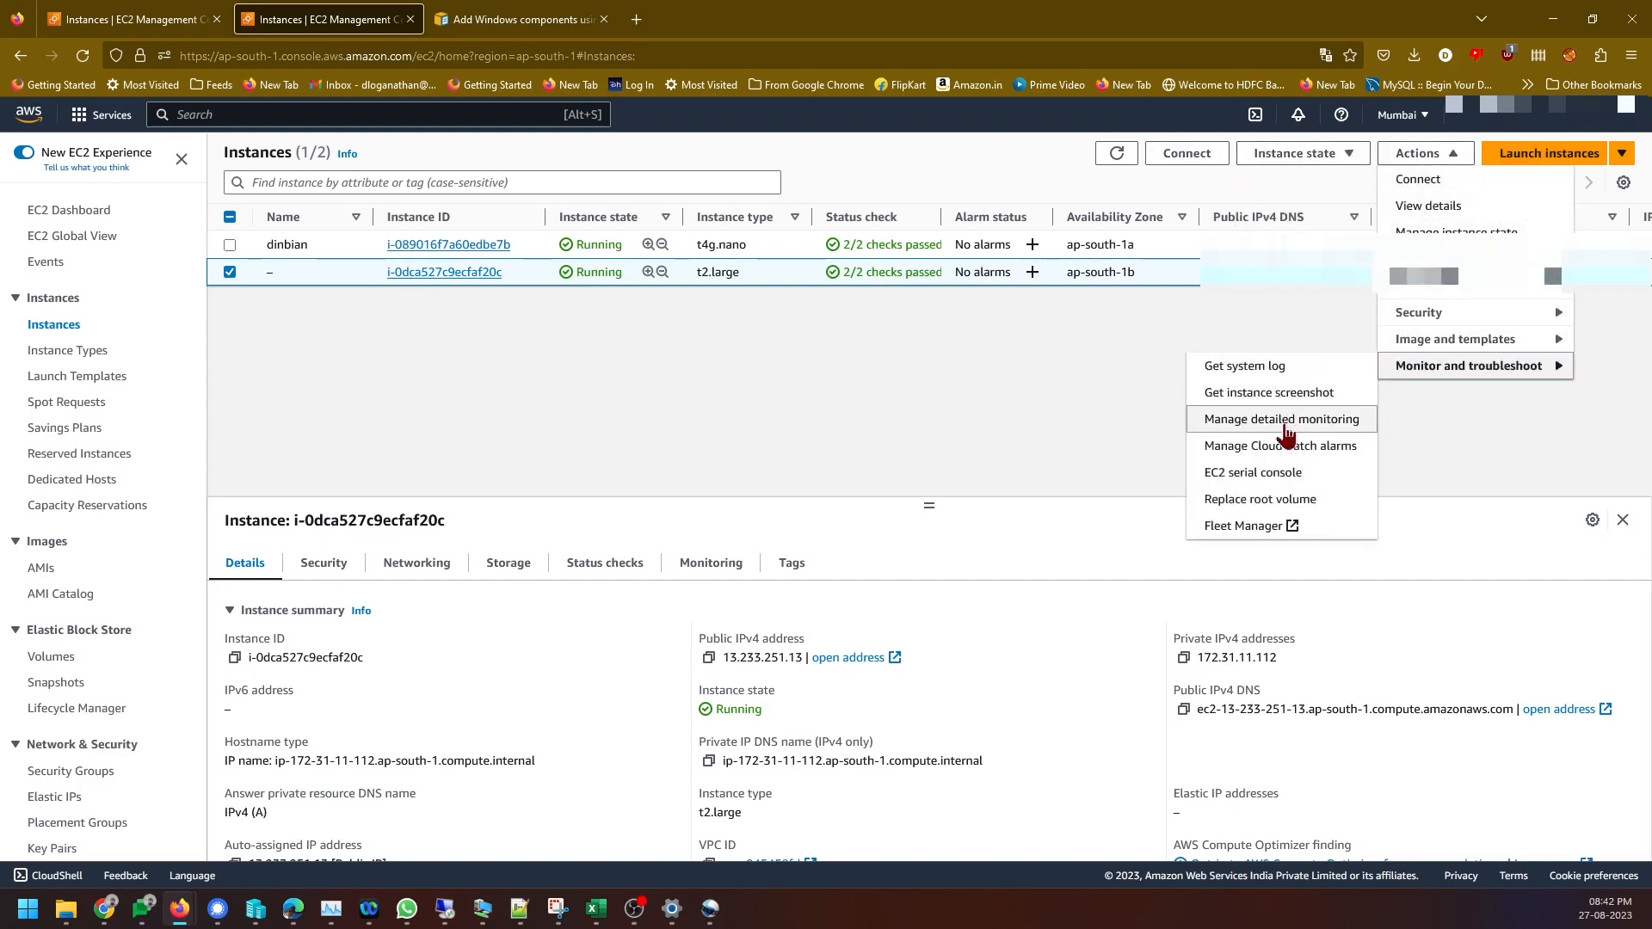
pyautogui.click(1300, 394)
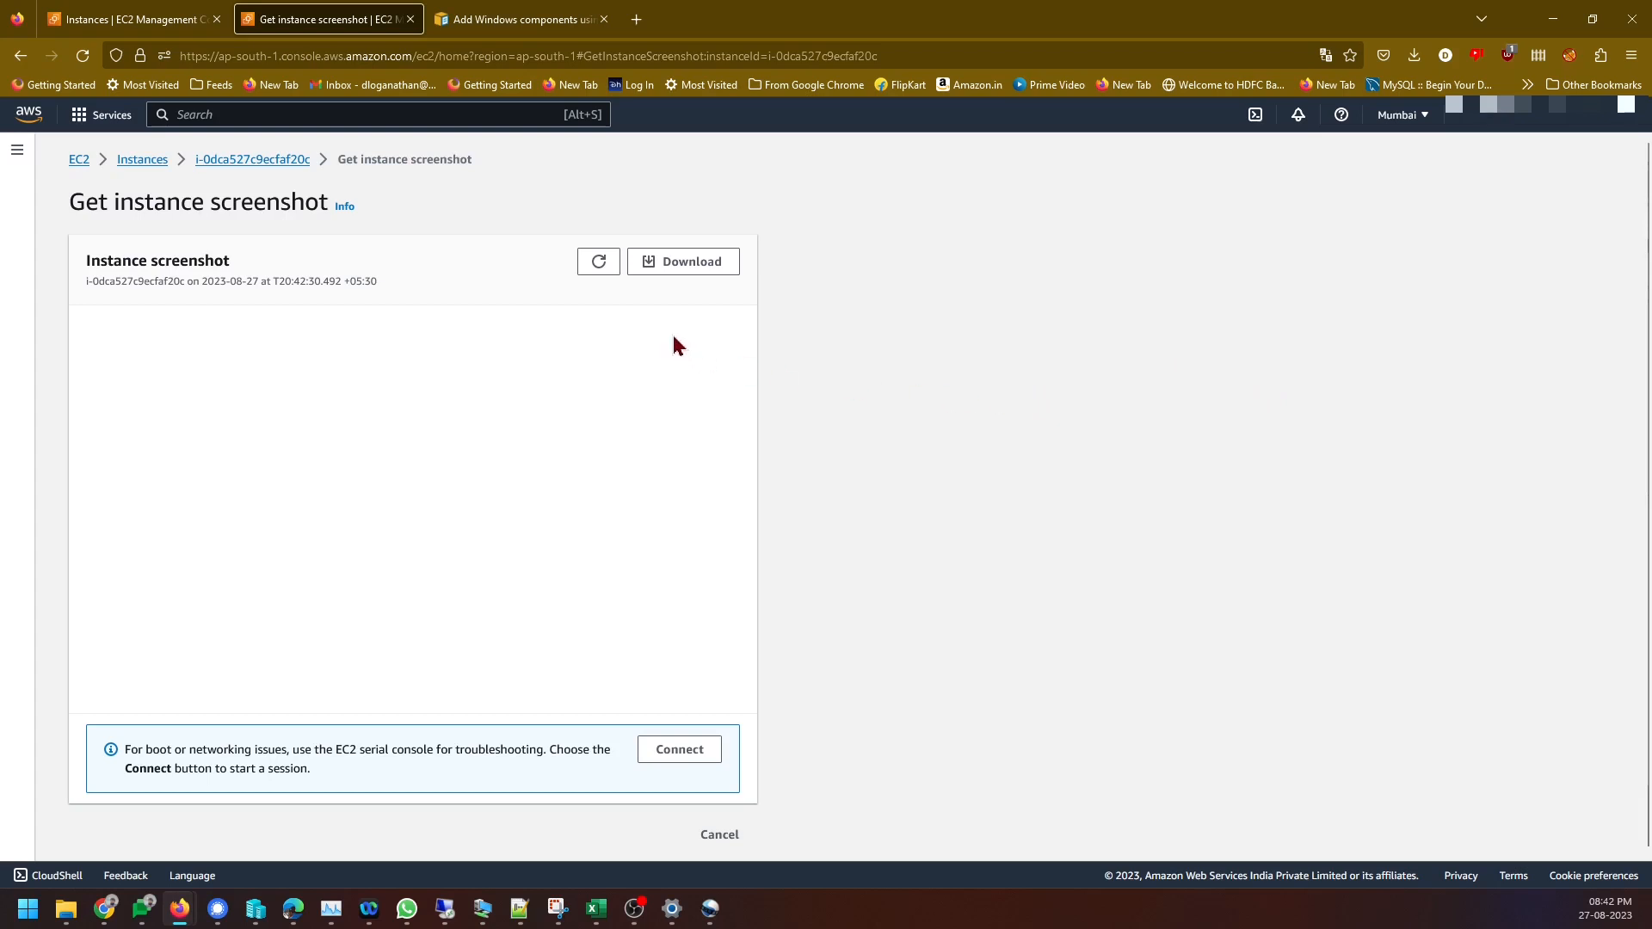
# Refresh the instance screenshot repeatedly to follow the server's restart and upgrade progress
pyautogui.click(604, 268)
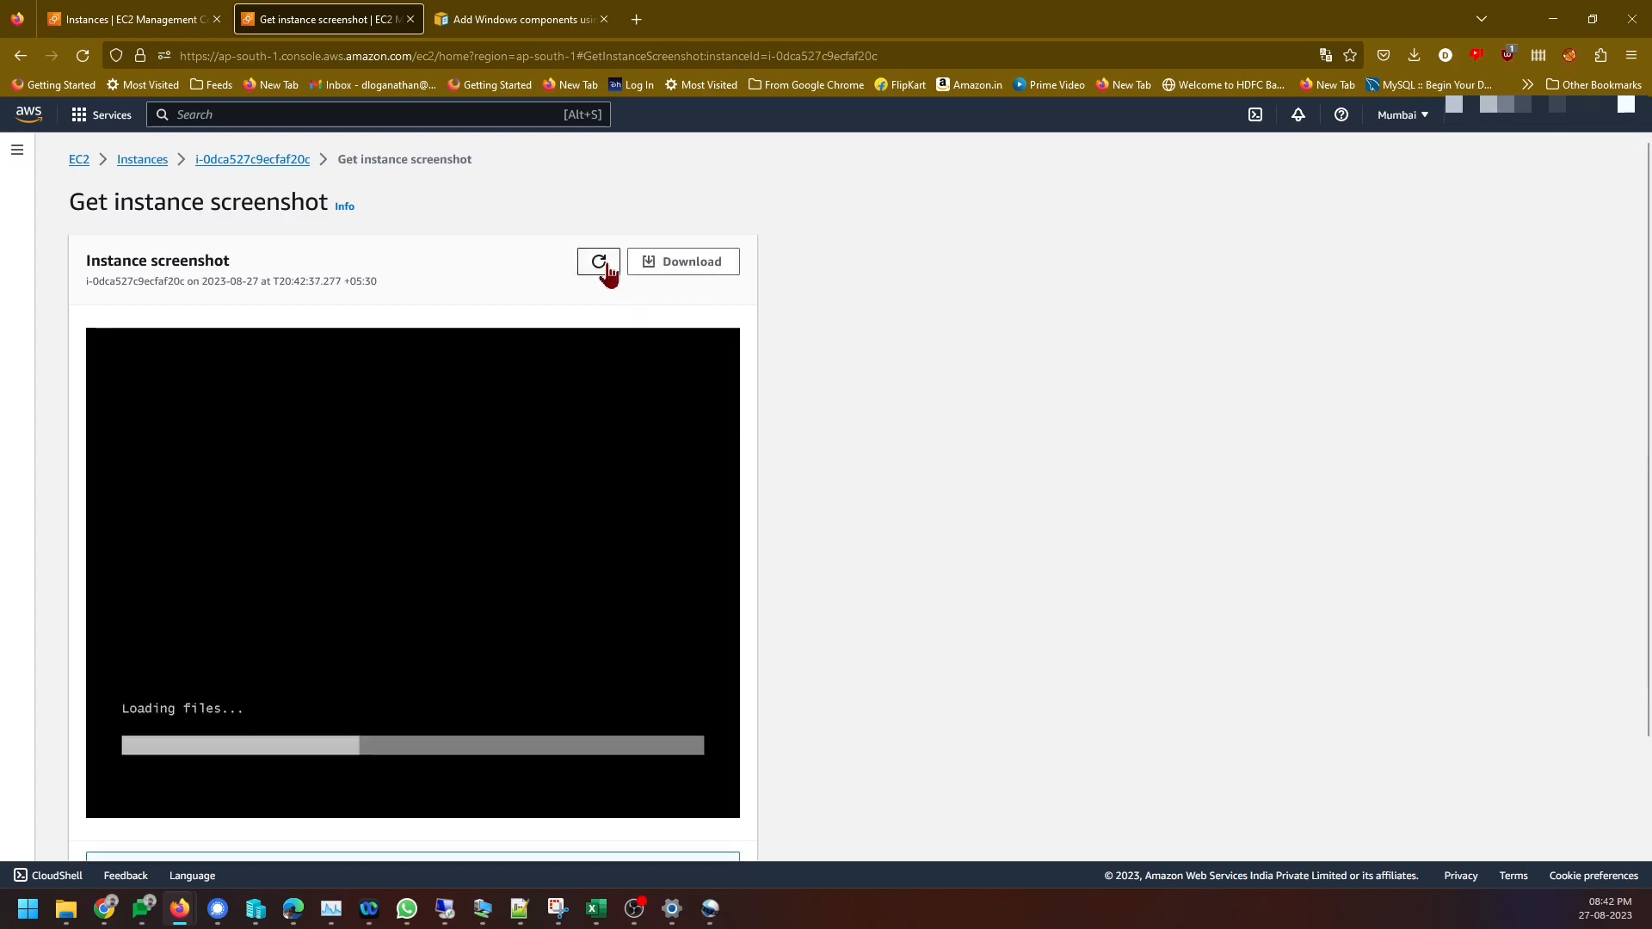
pyautogui.click(599, 262)
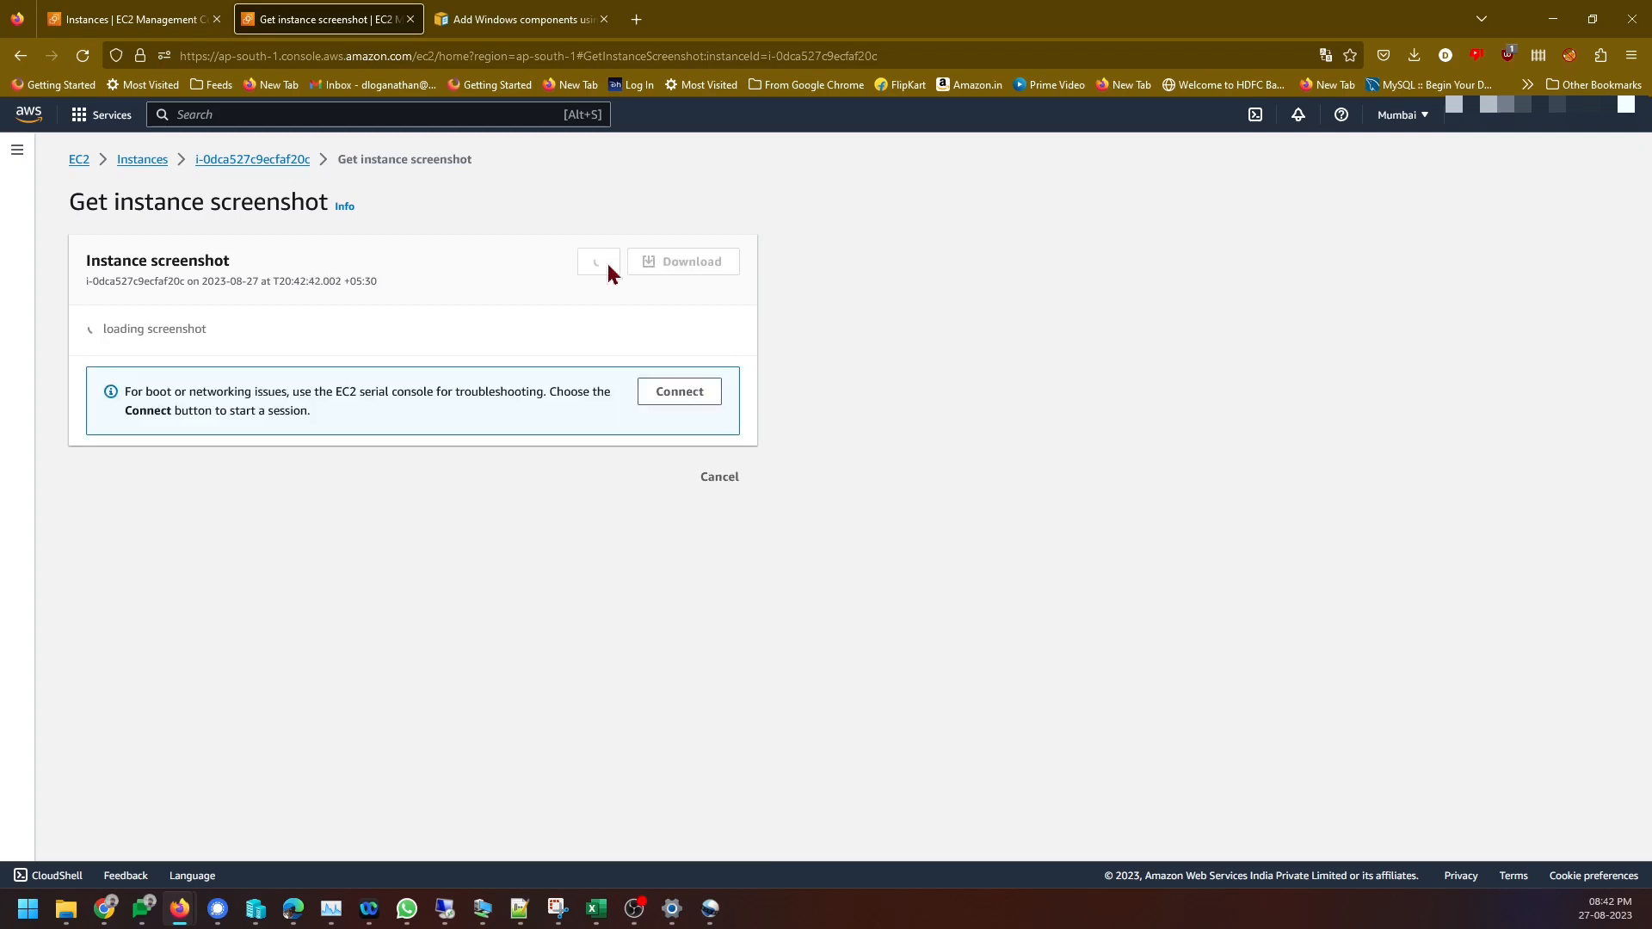
pyautogui.click(599, 263)
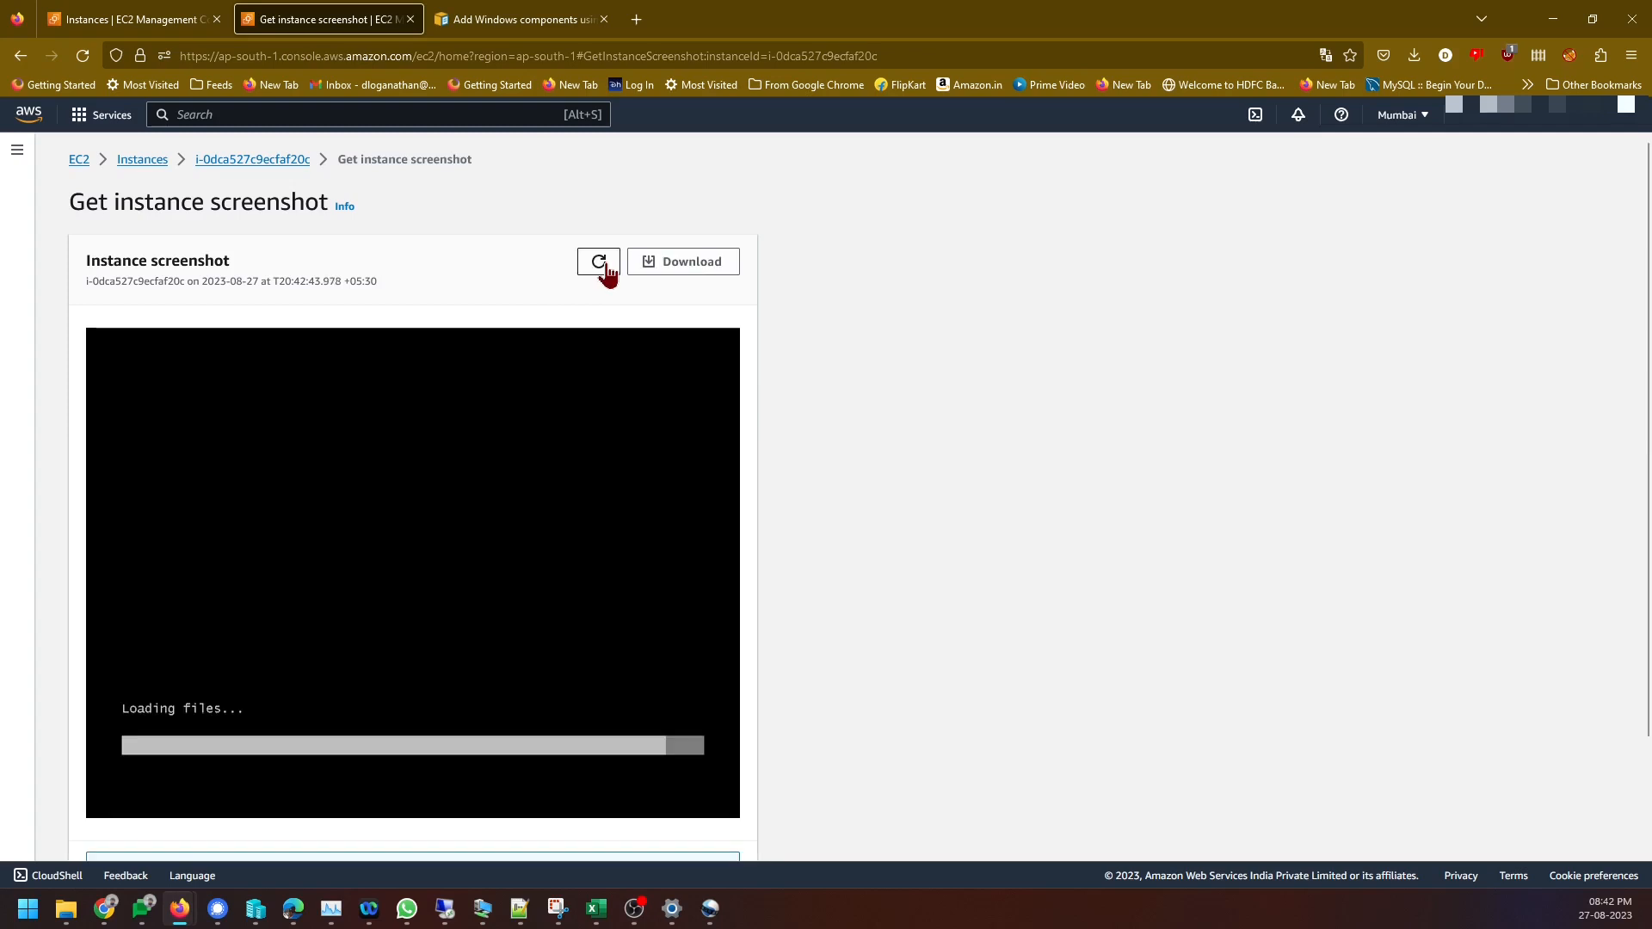
pyautogui.click(599, 263)
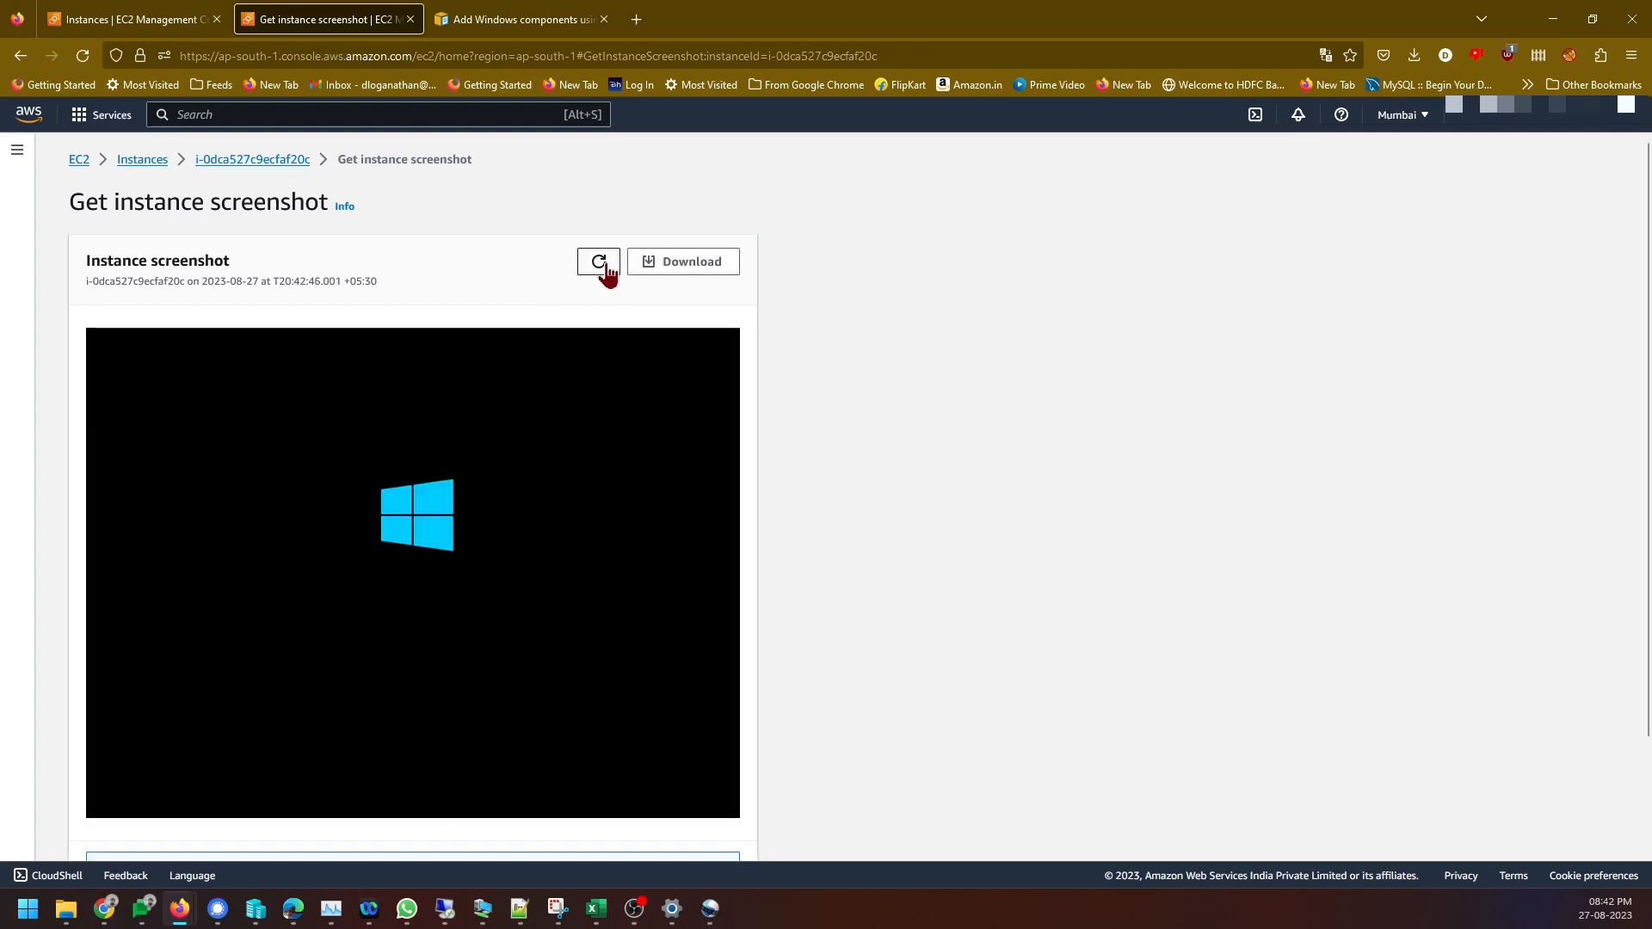
pyautogui.click(599, 262)
pyautogui.click(599, 262)
pyautogui.click(599, 263)
pyautogui.click(603, 265)
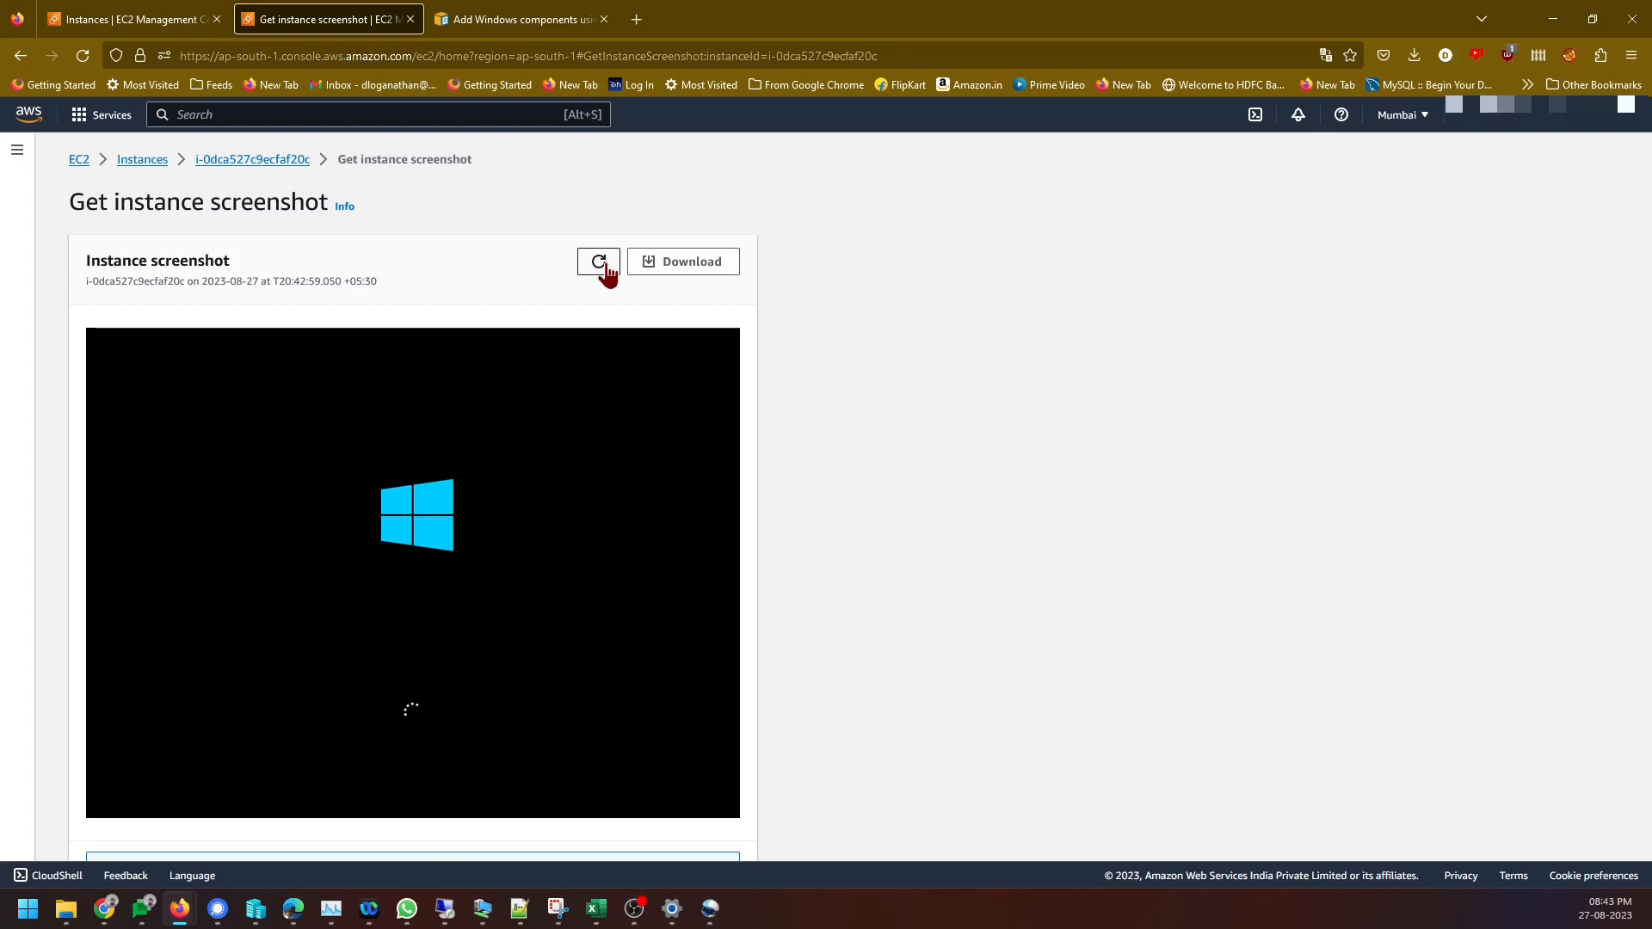
pyautogui.click(605, 267)
pyautogui.click(605, 267)
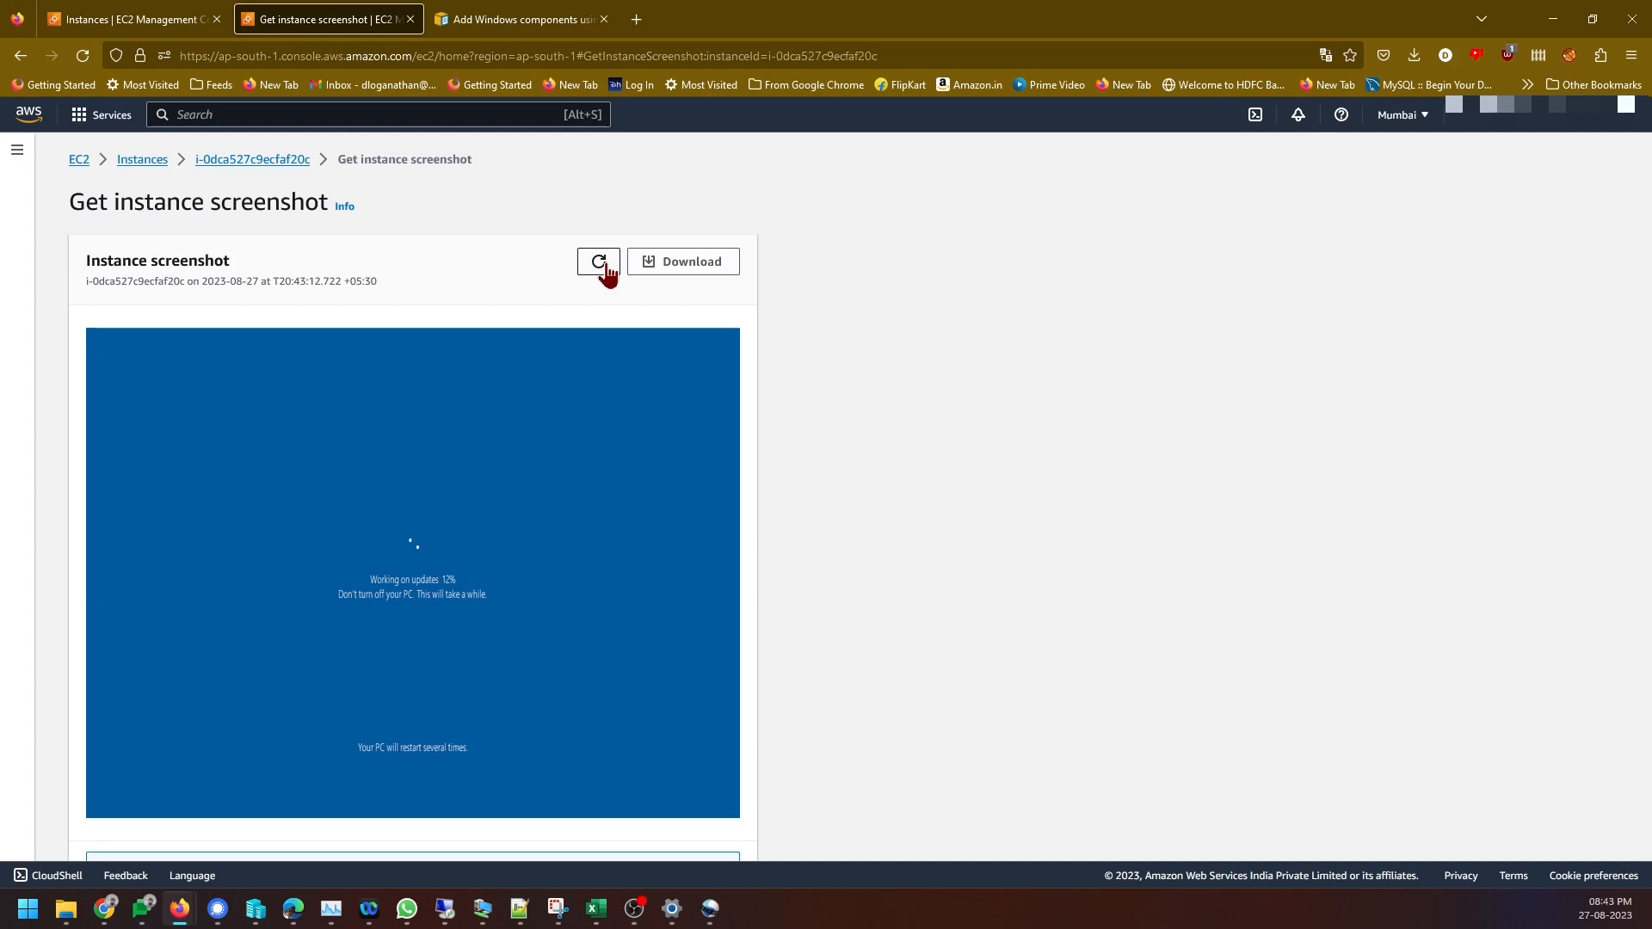
pyautogui.click(605, 267)
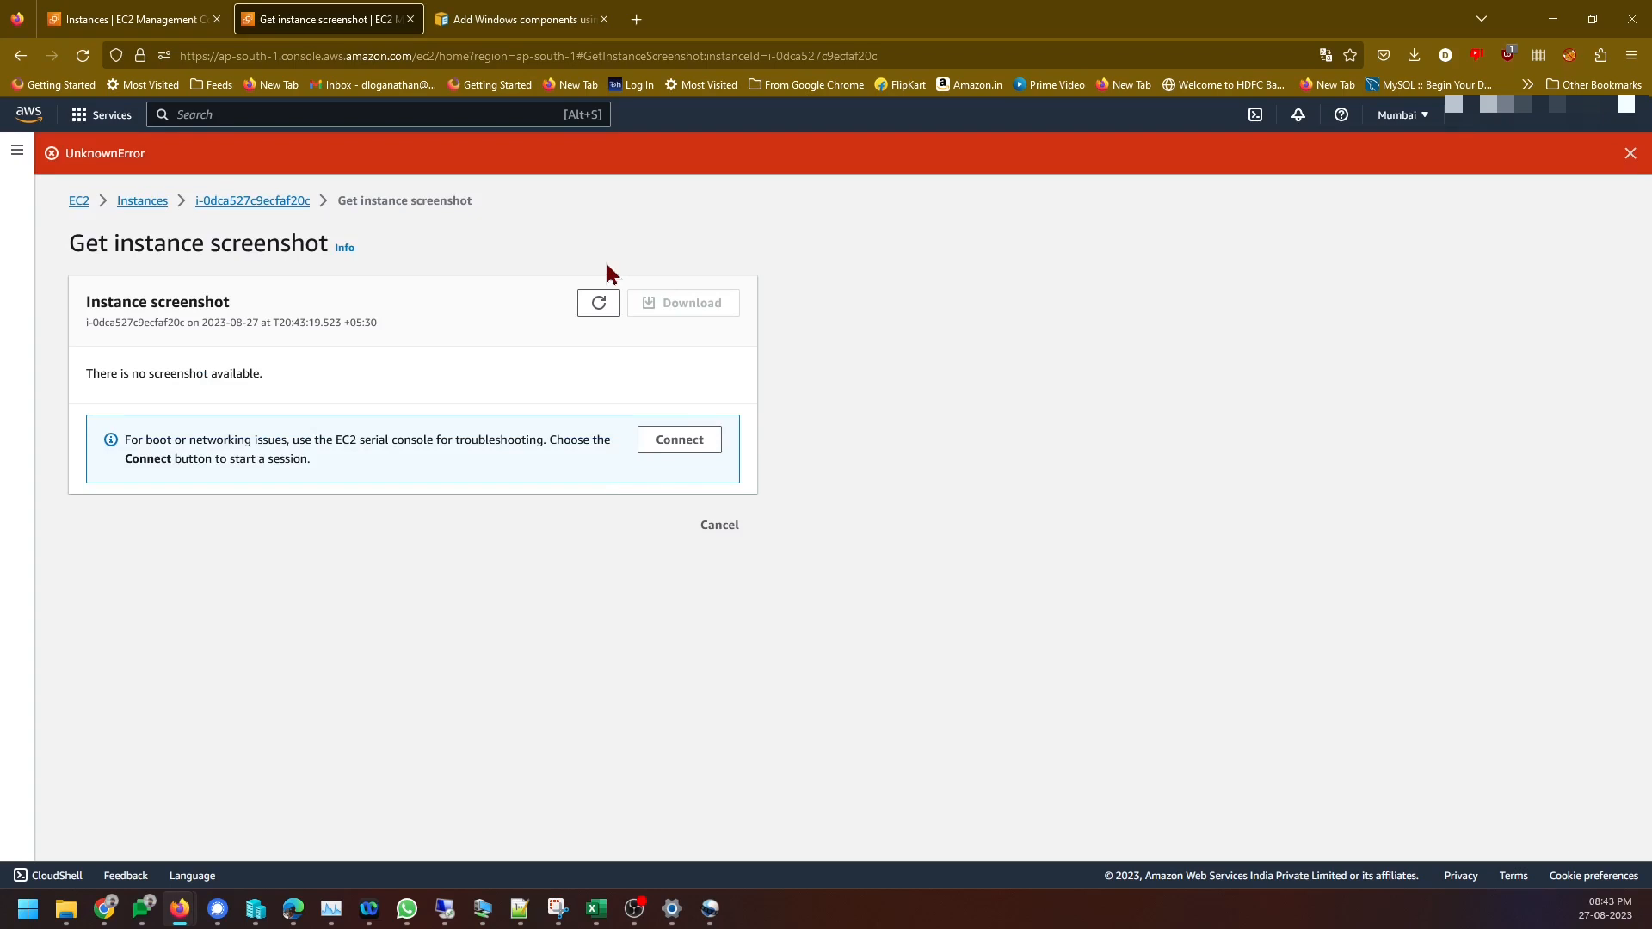
pyautogui.click(597, 306)
pyautogui.click(596, 322)
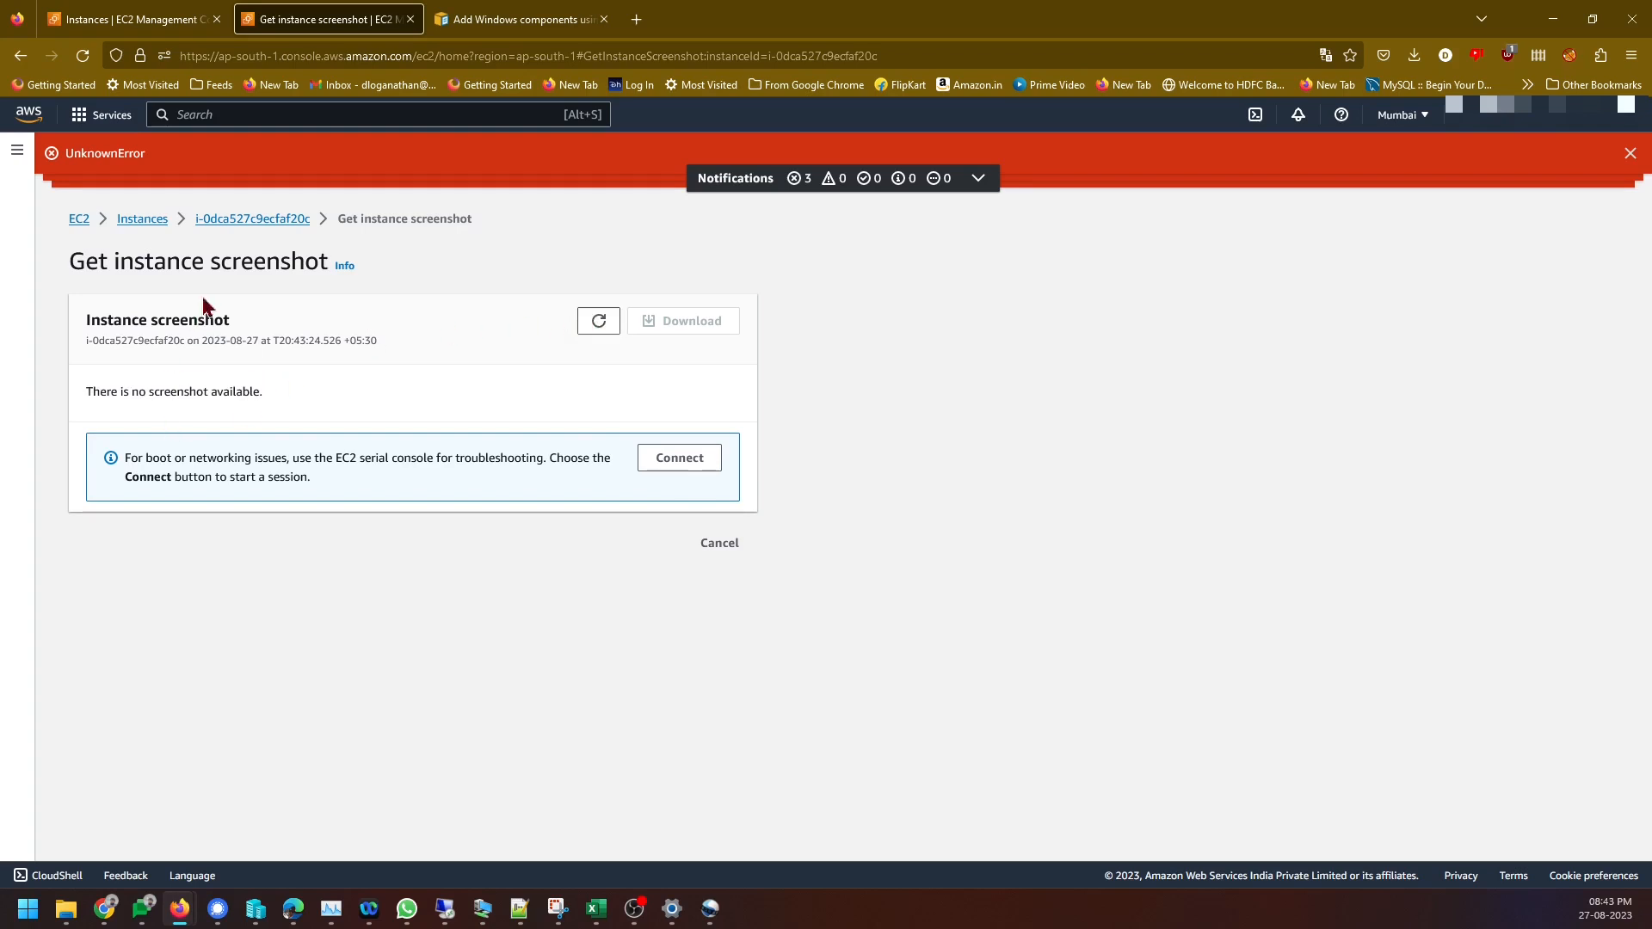
# Dismiss all the UnknownError notifications on the Get instance screenshot page
pyautogui.click(1633, 156)
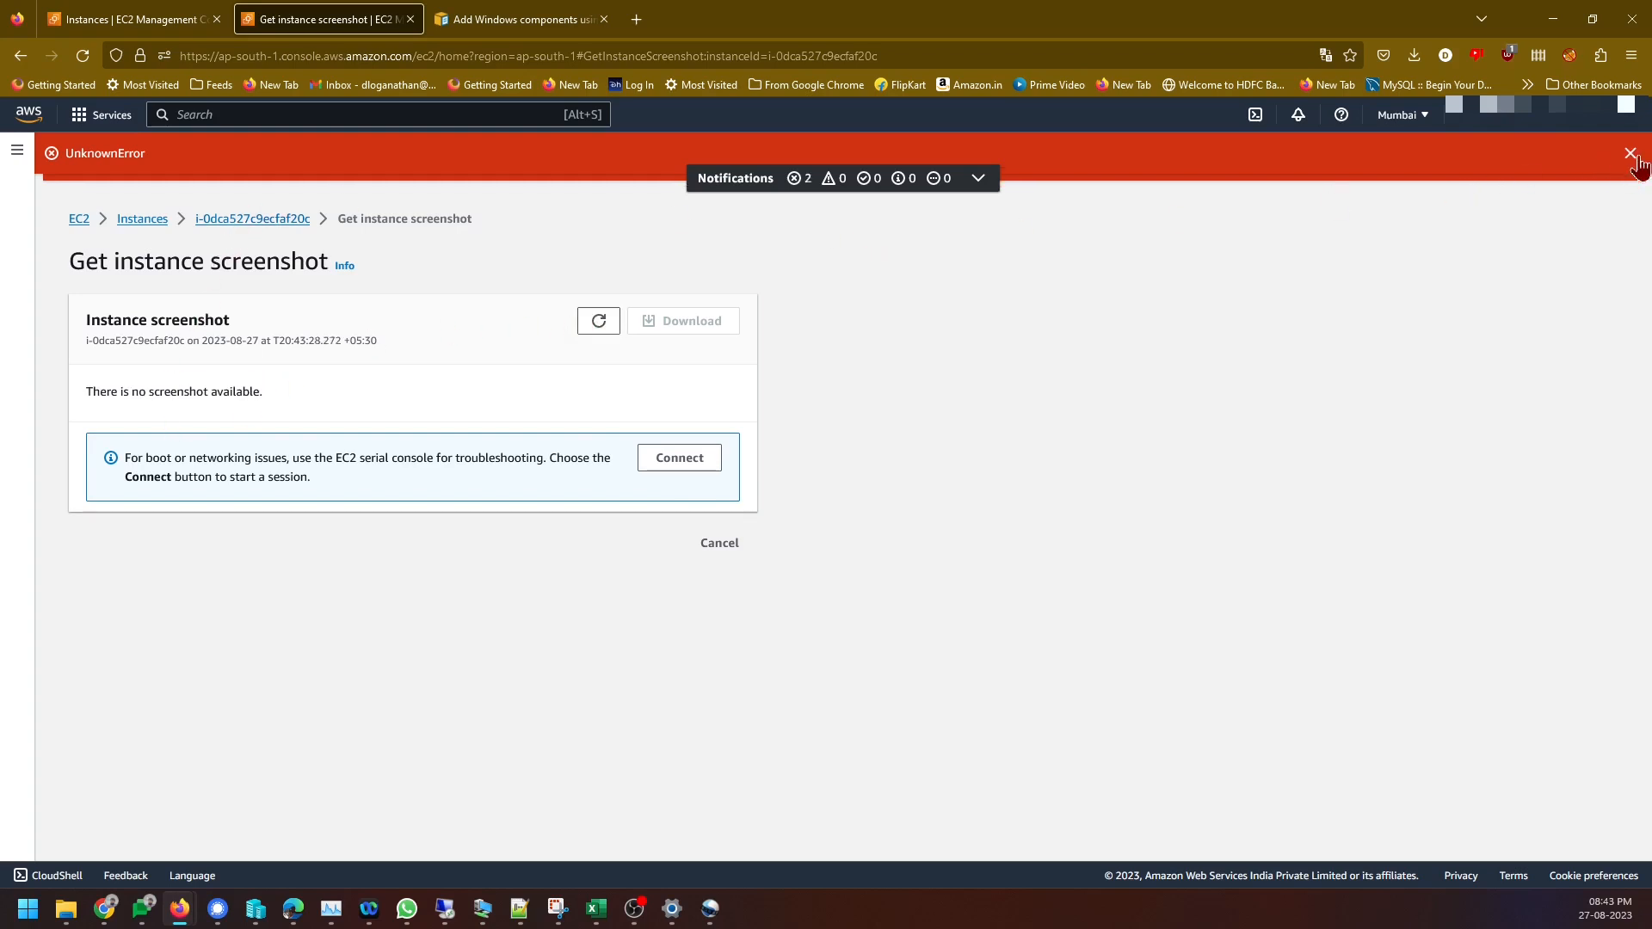
pyautogui.click(1633, 157)
pyautogui.click(1634, 156)
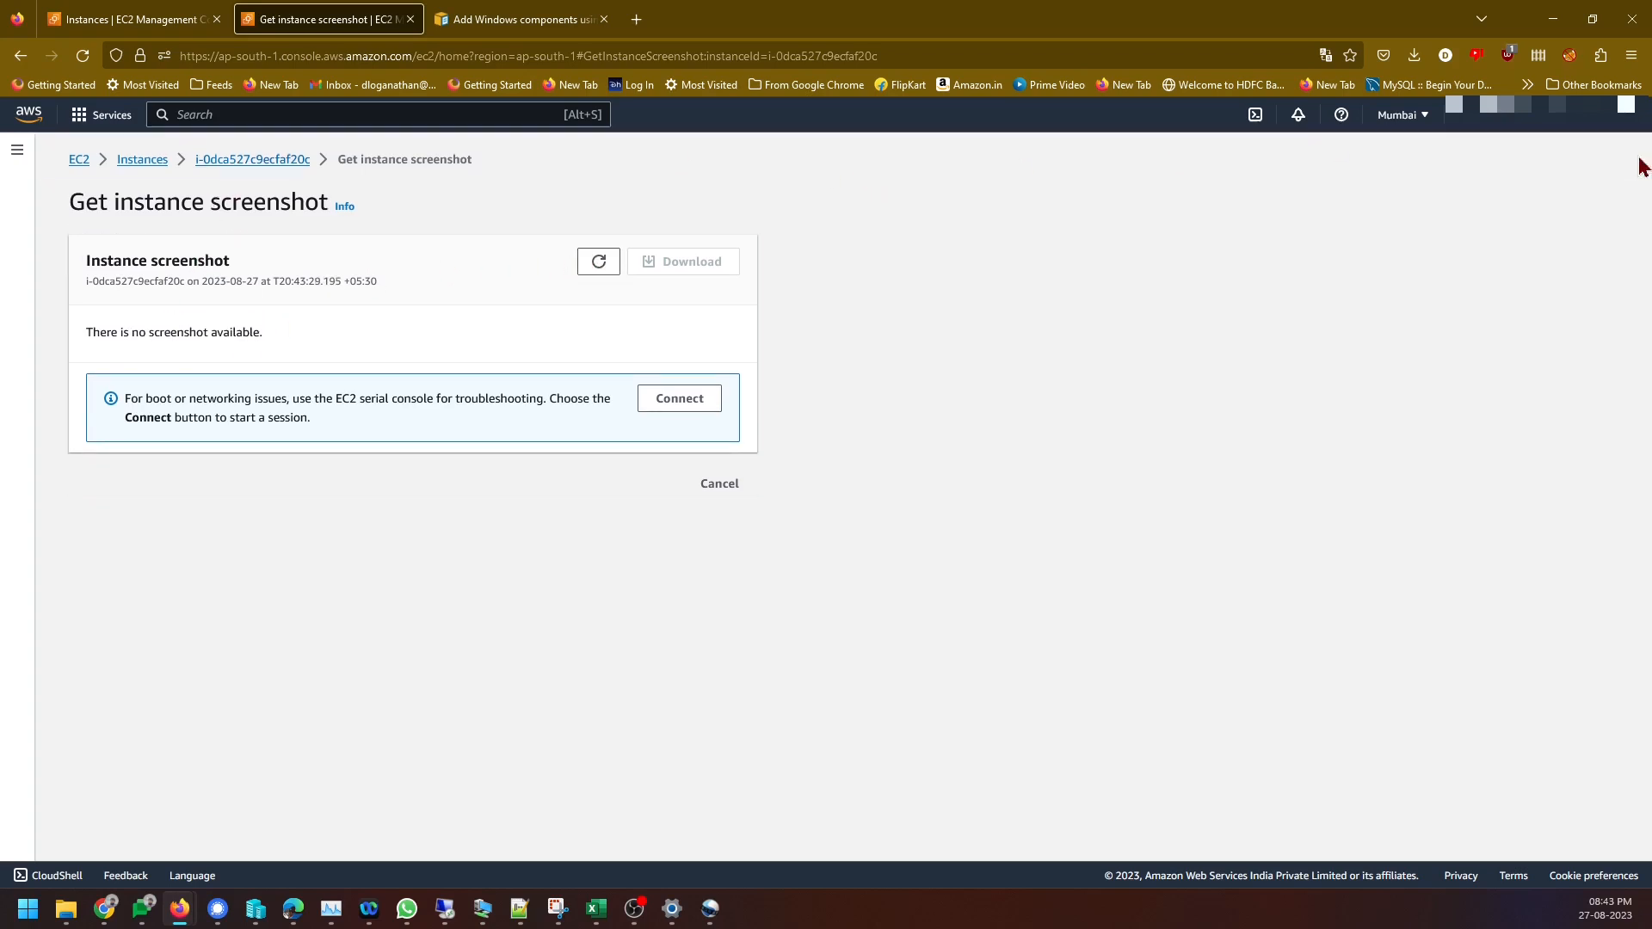
# Return to the EC2 Instances list, select the t2.large instance, and request a new instance screenshot
pyautogui.click(251, 160)
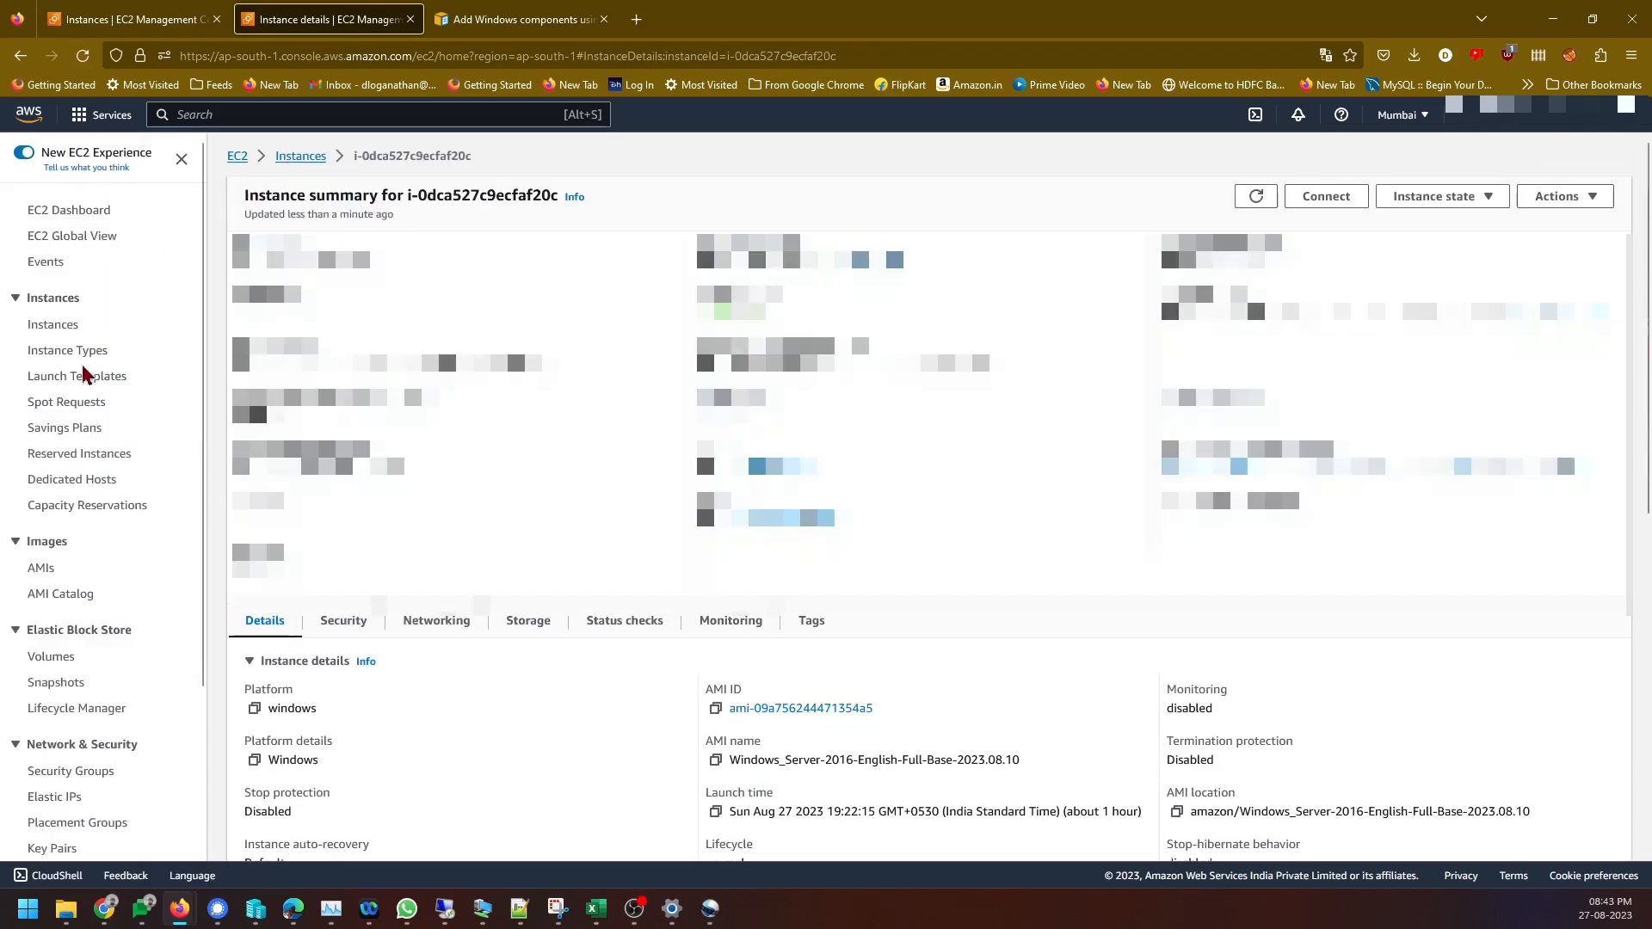
pyautogui.click(66, 325)
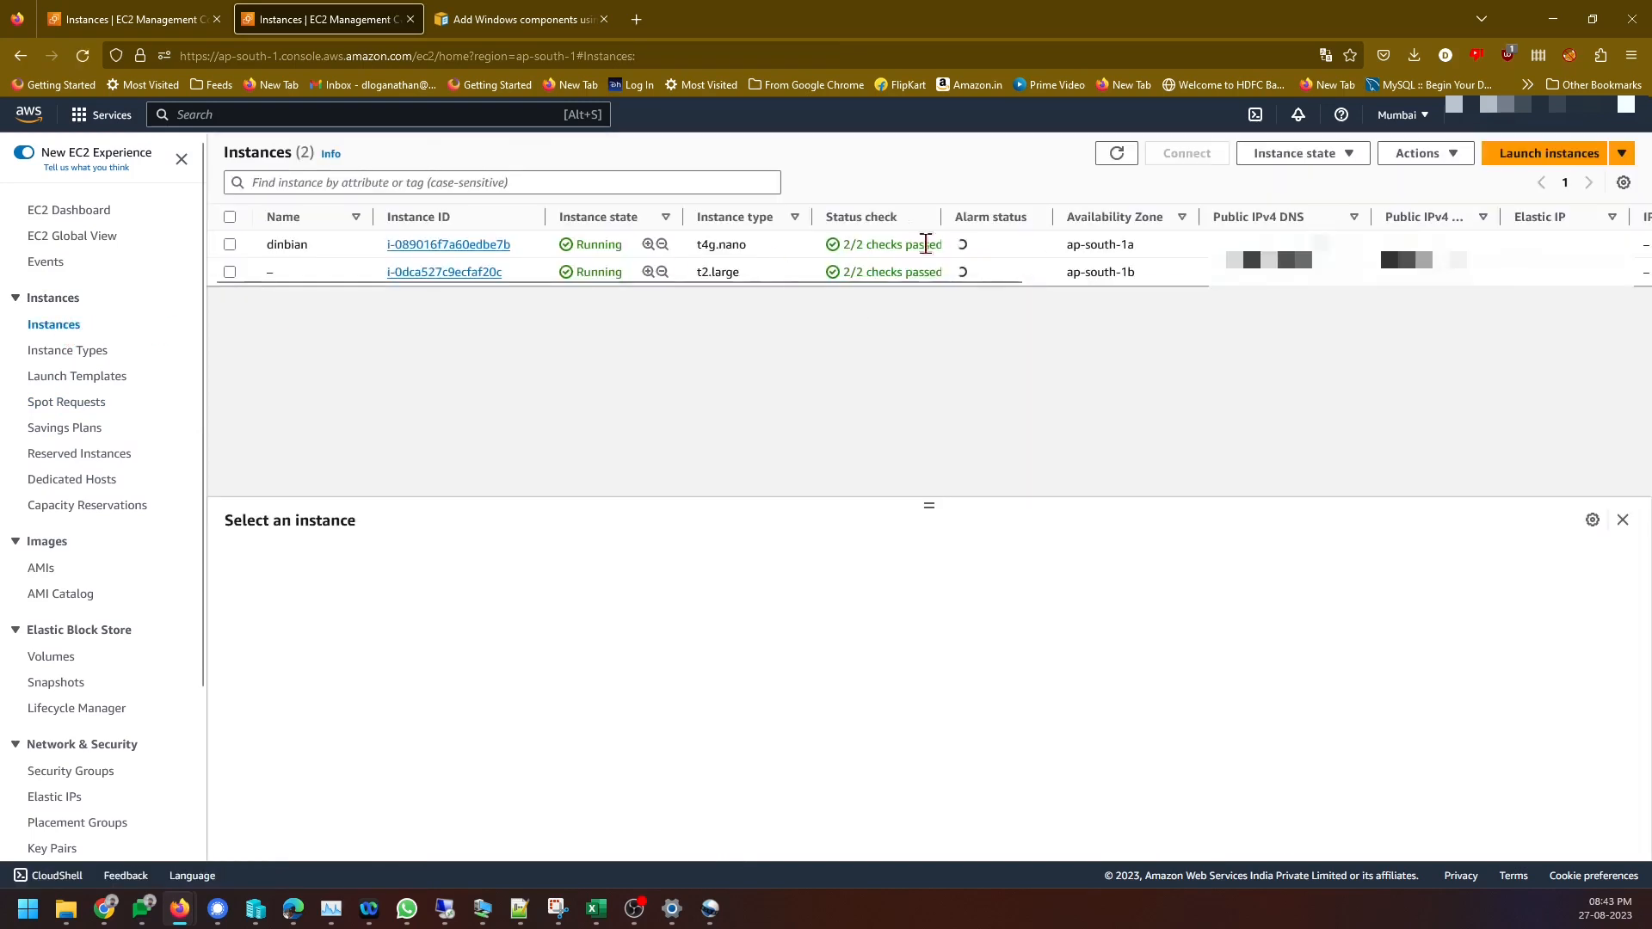
pyautogui.click(229, 271)
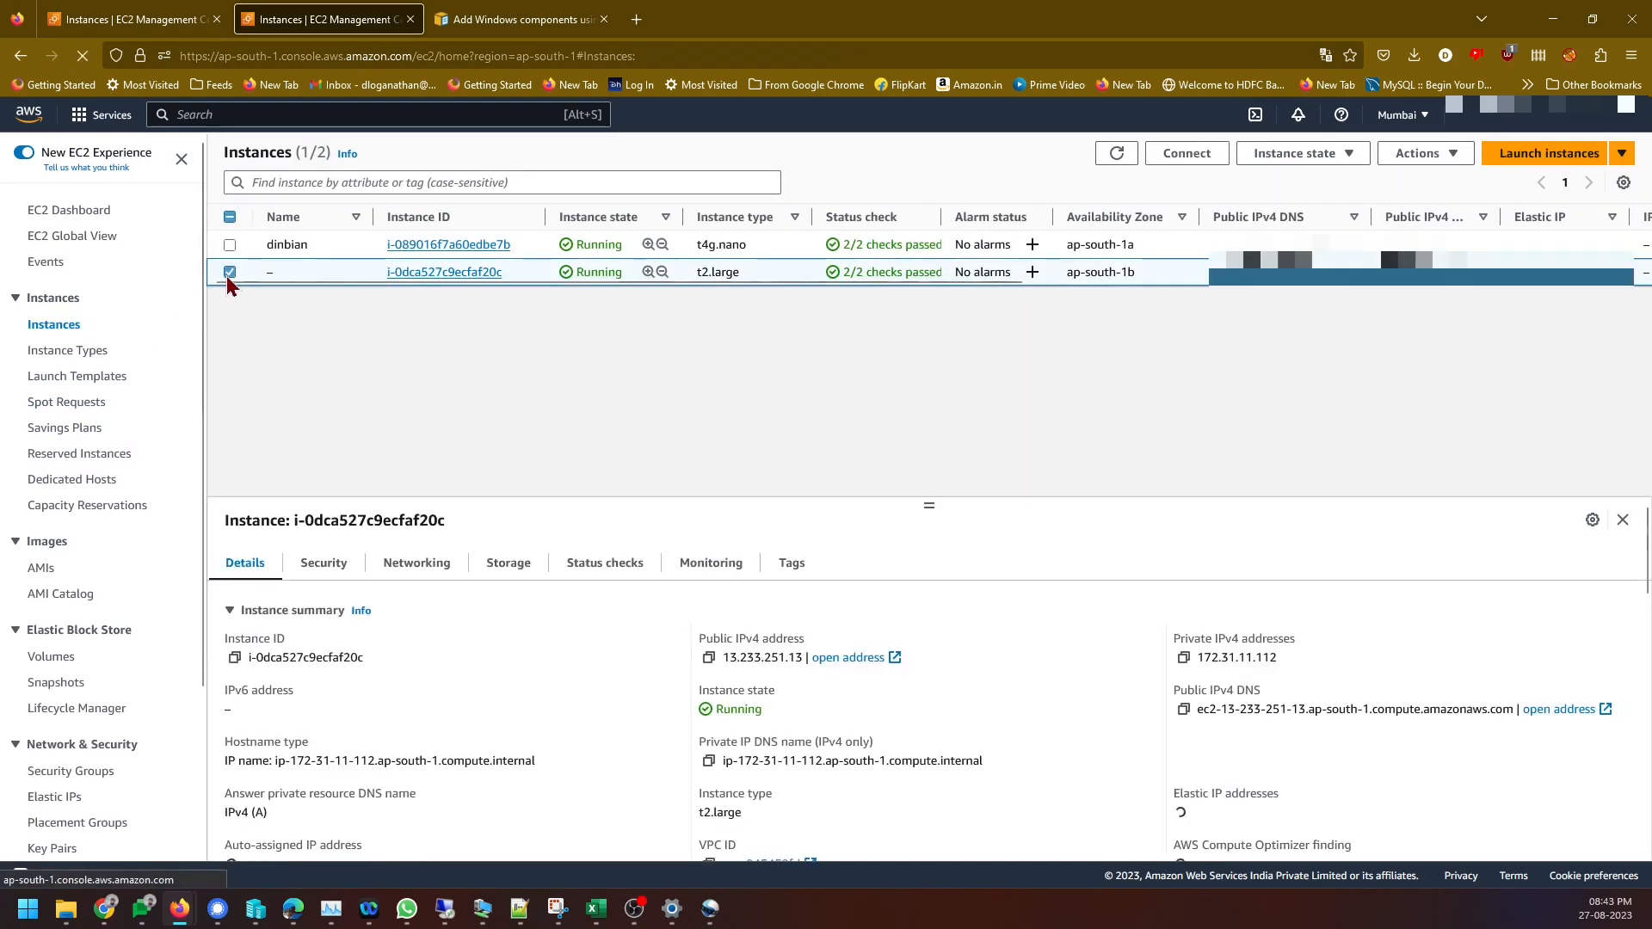
pyautogui.click(1418, 154)
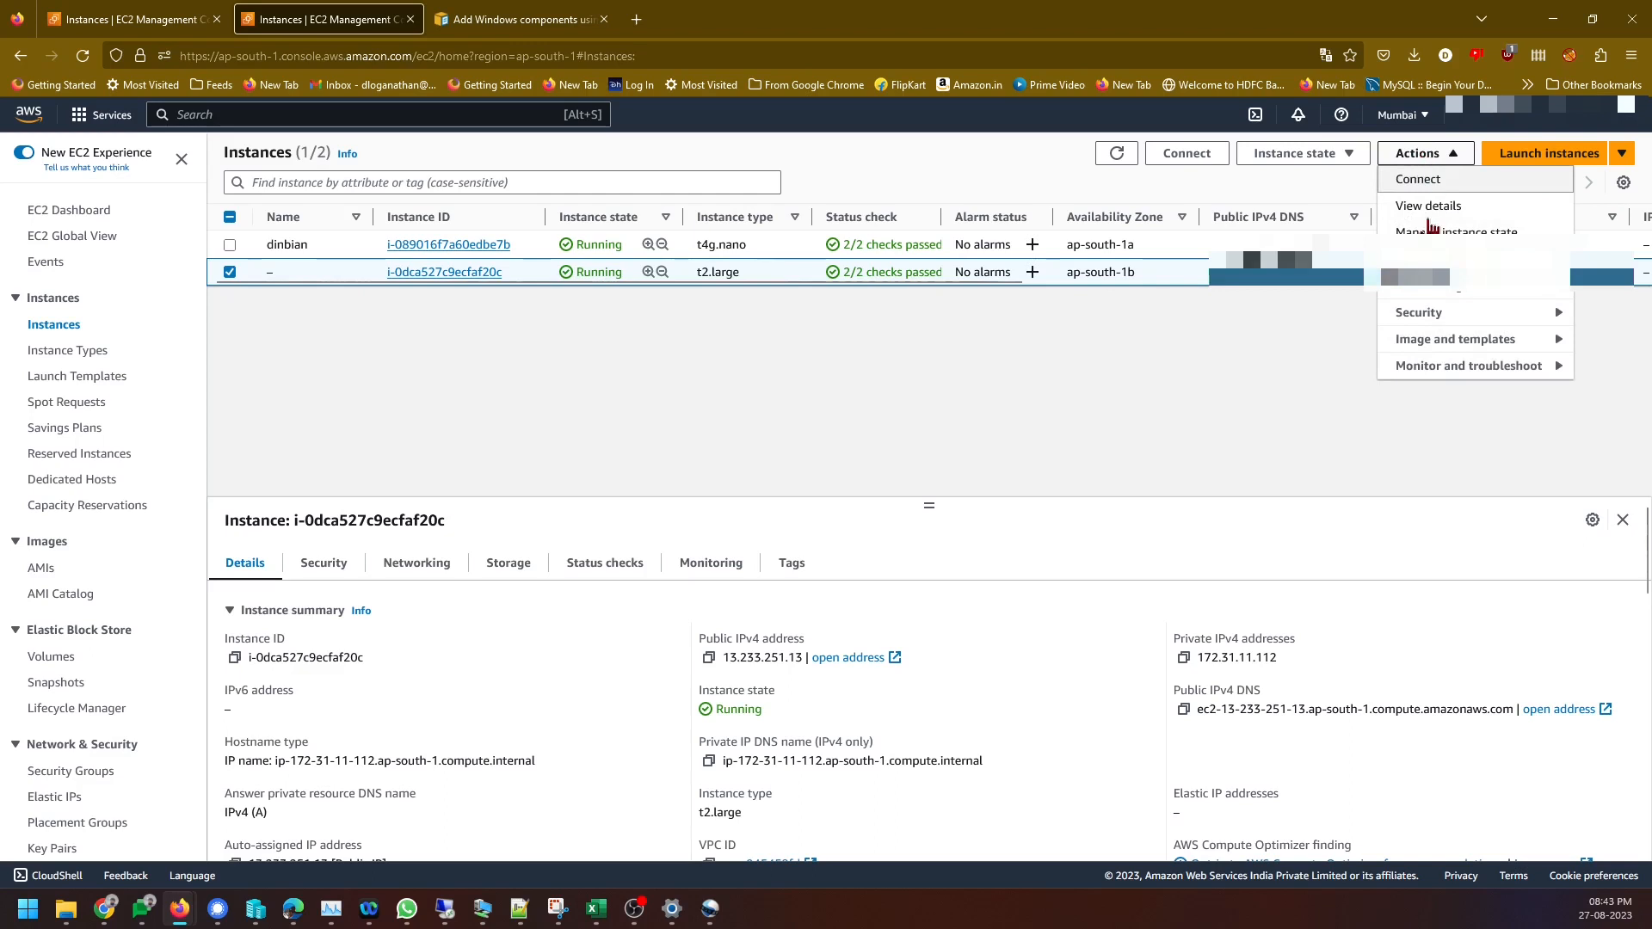
pyautogui.moveTo(1448, 372)
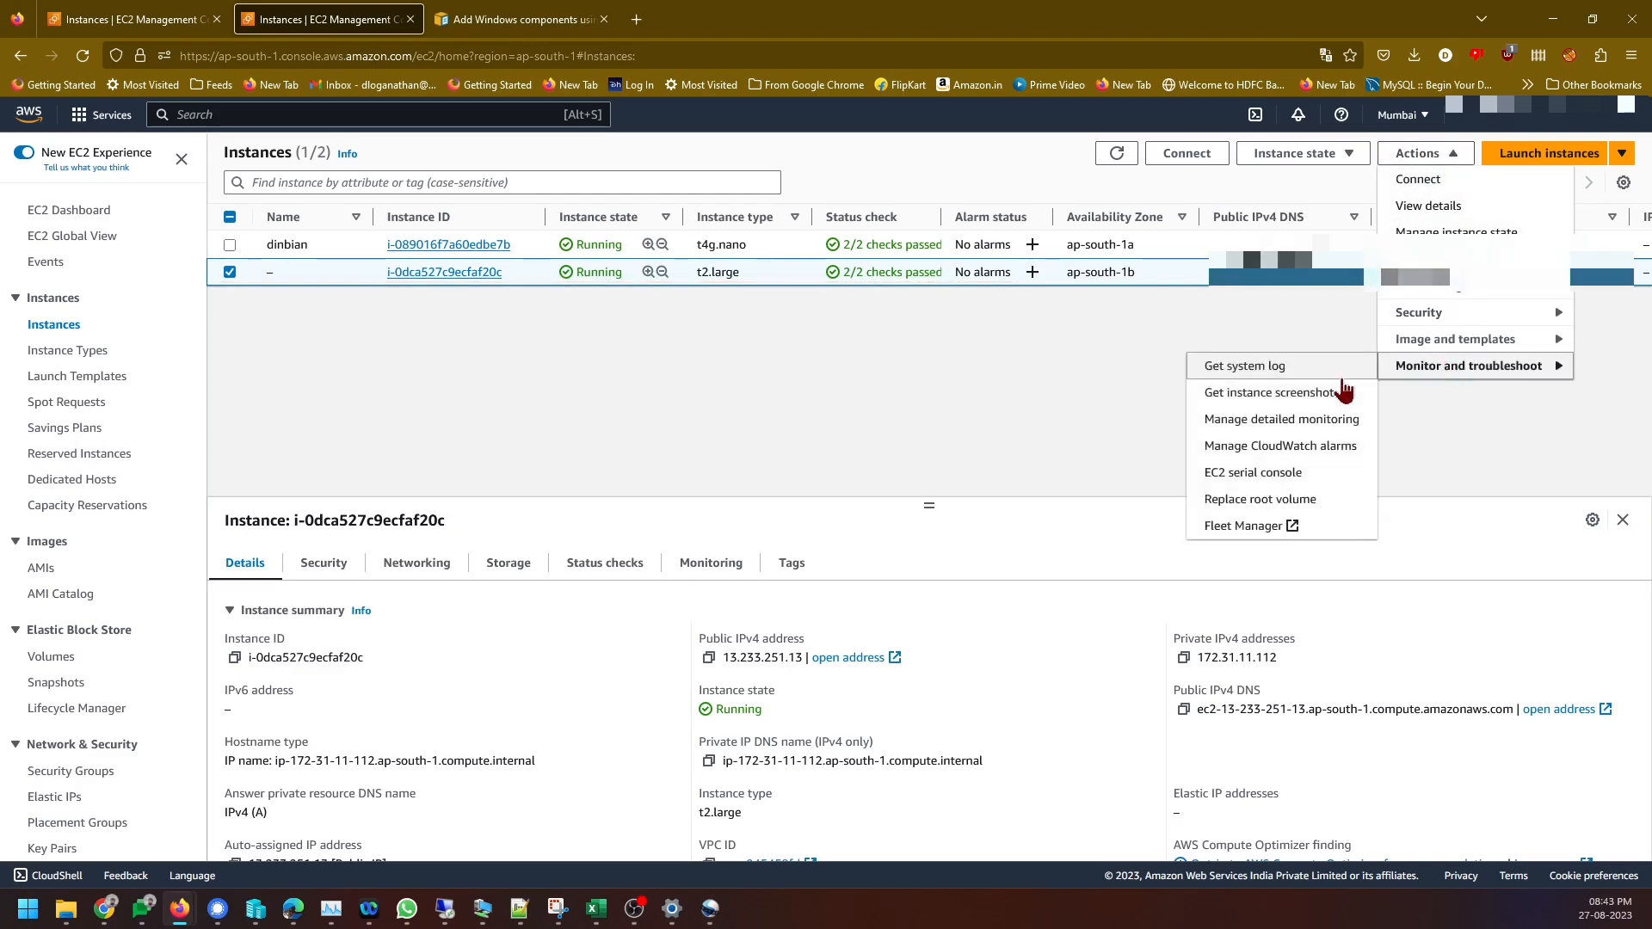
pyautogui.click(1282, 394)
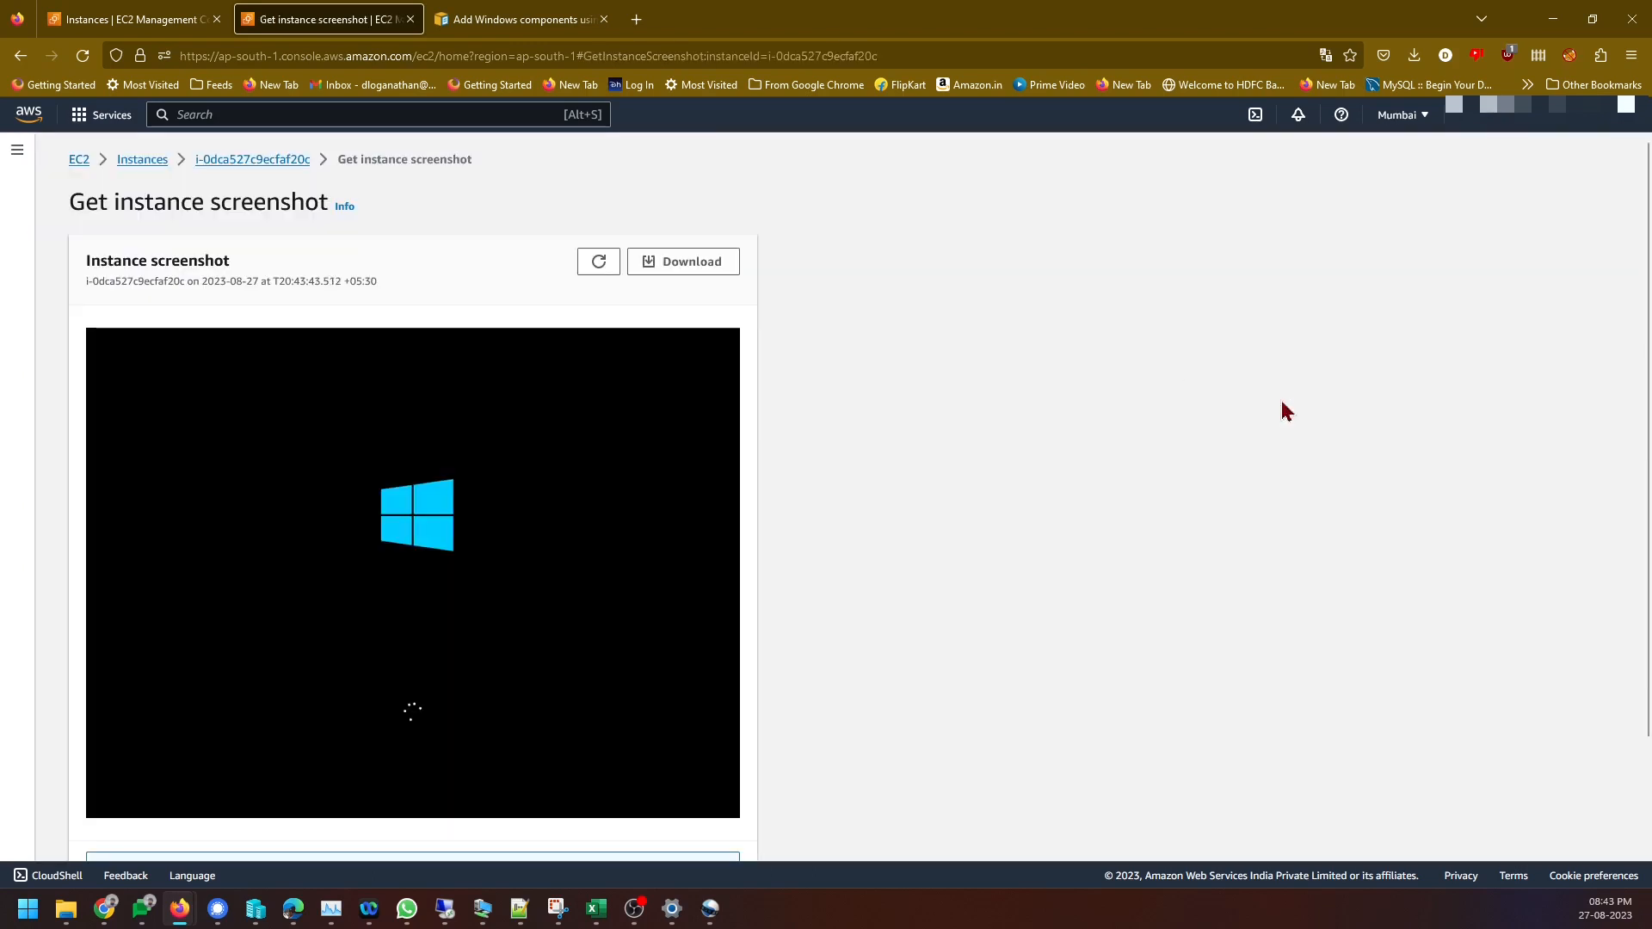
# Refresh the instance screenshot repeatedly to track the server's boot during the upgrade
pyautogui.click(599, 263)
pyautogui.click(598, 266)
pyautogui.click(598, 267)
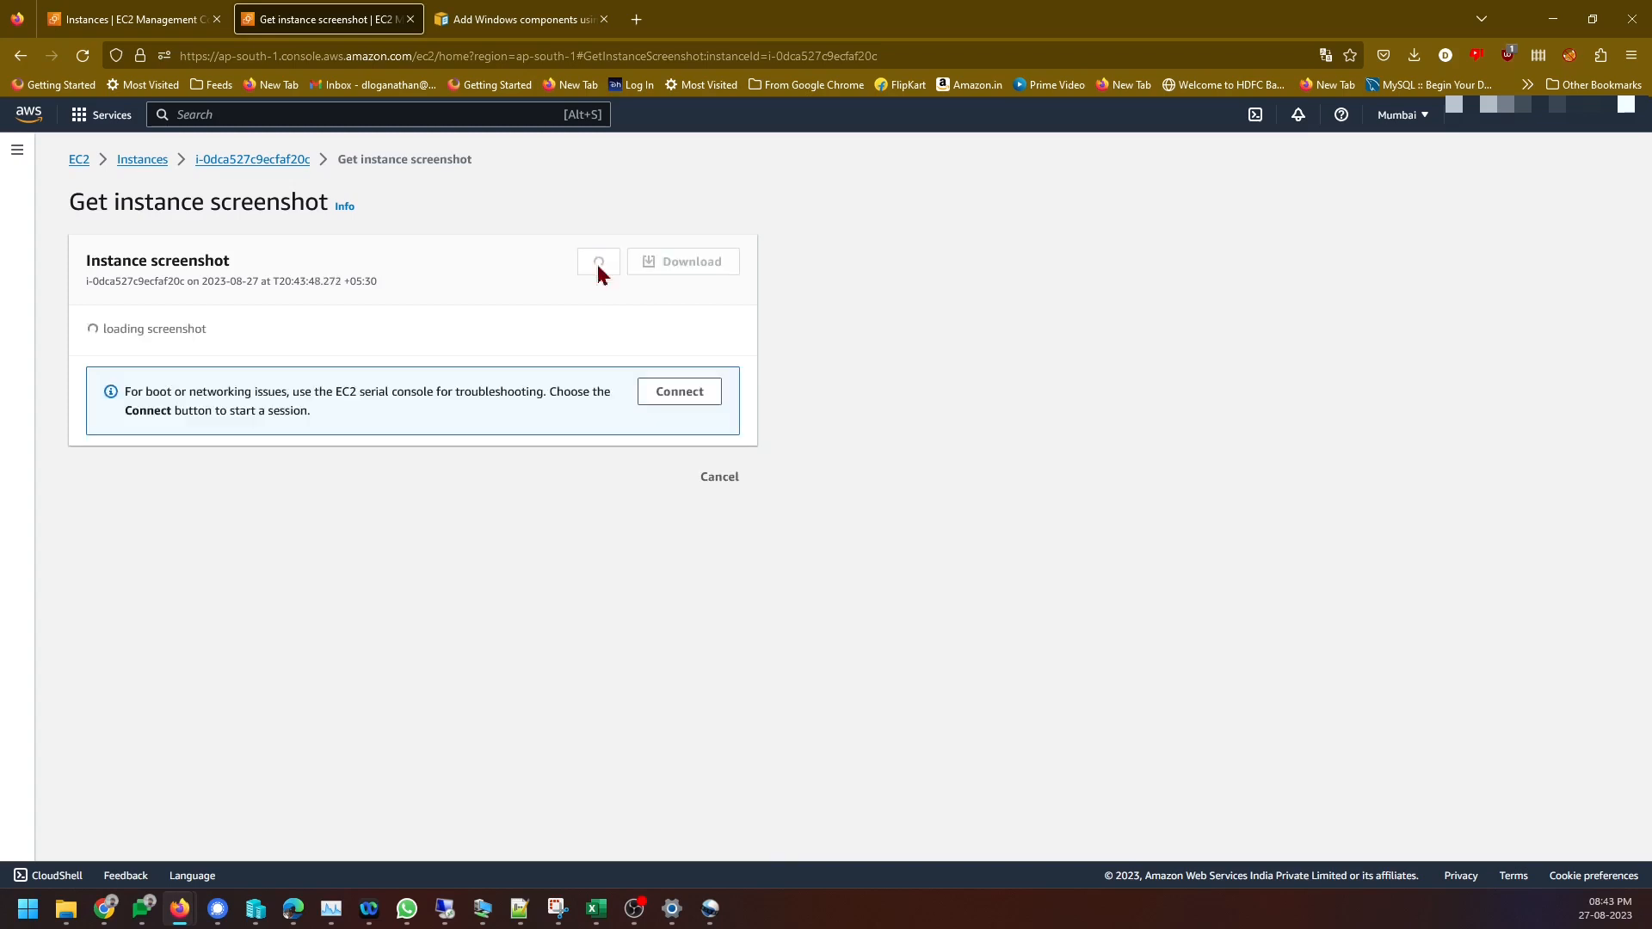
pyautogui.click(599, 262)
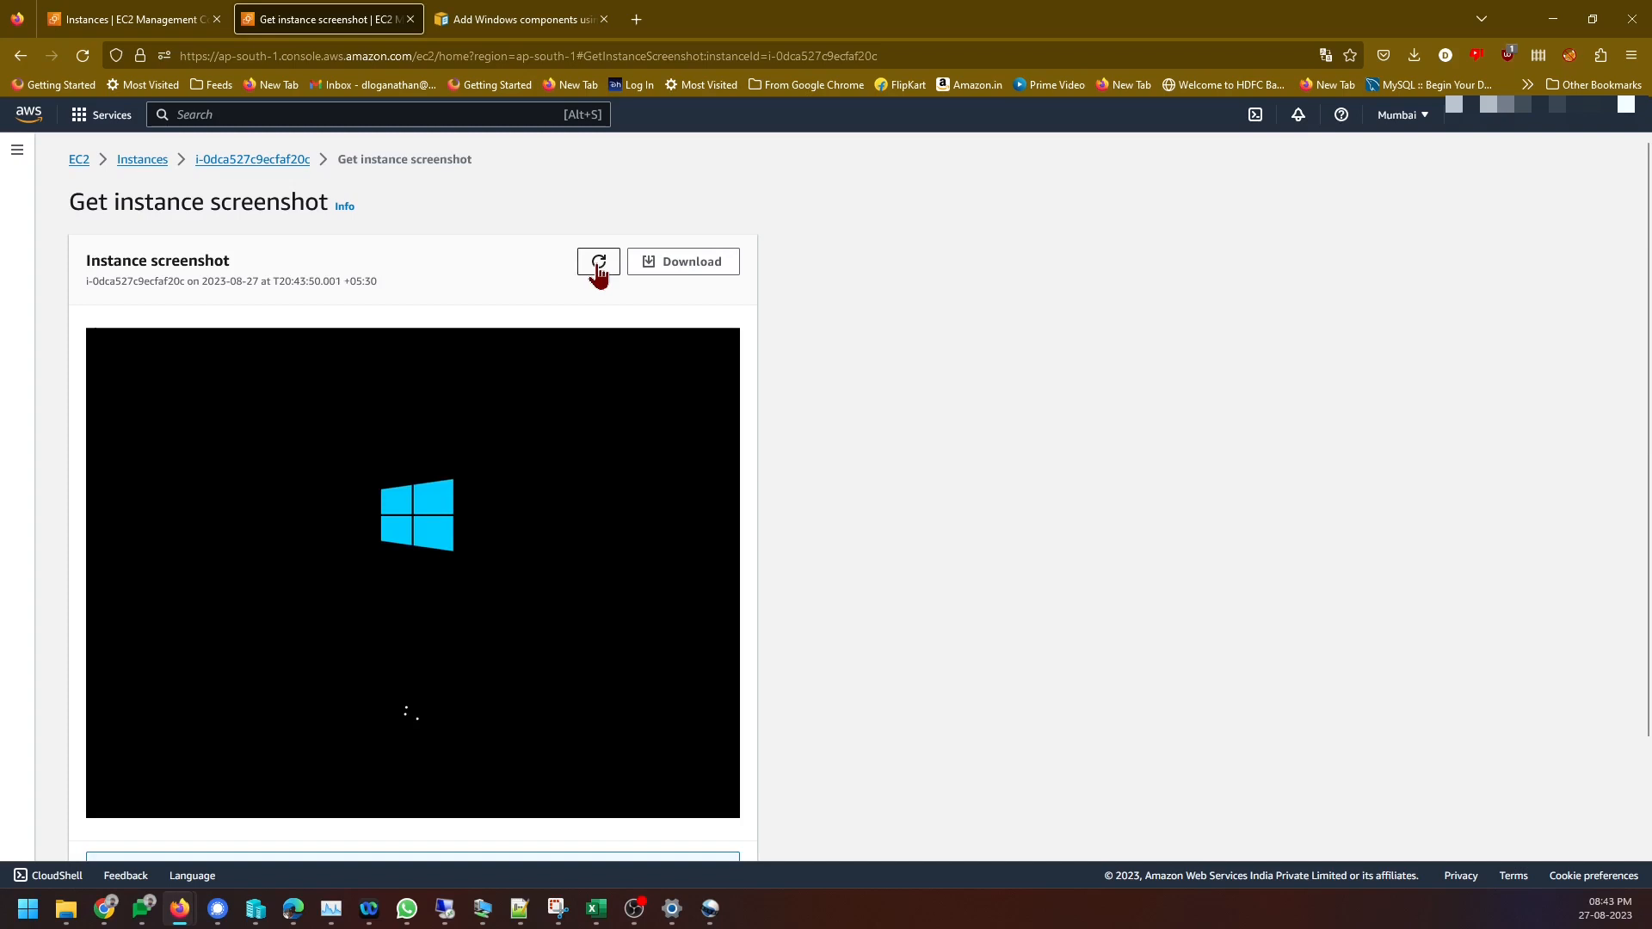
pyautogui.click(599, 263)
pyautogui.click(598, 263)
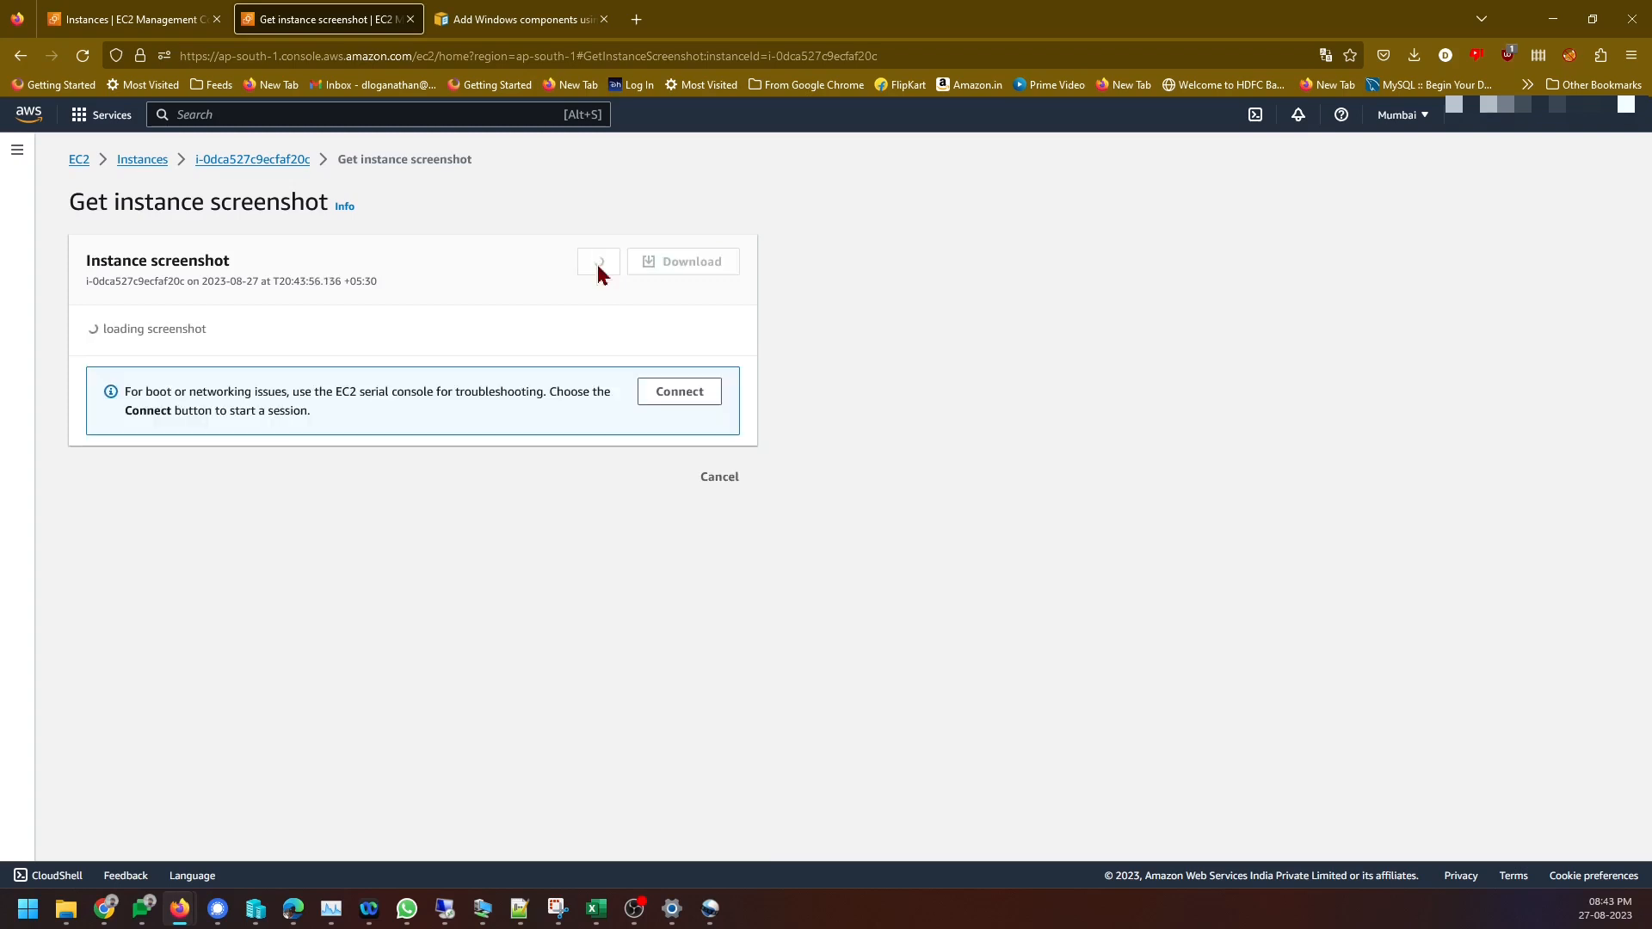
pyautogui.click(598, 264)
pyautogui.click(598, 263)
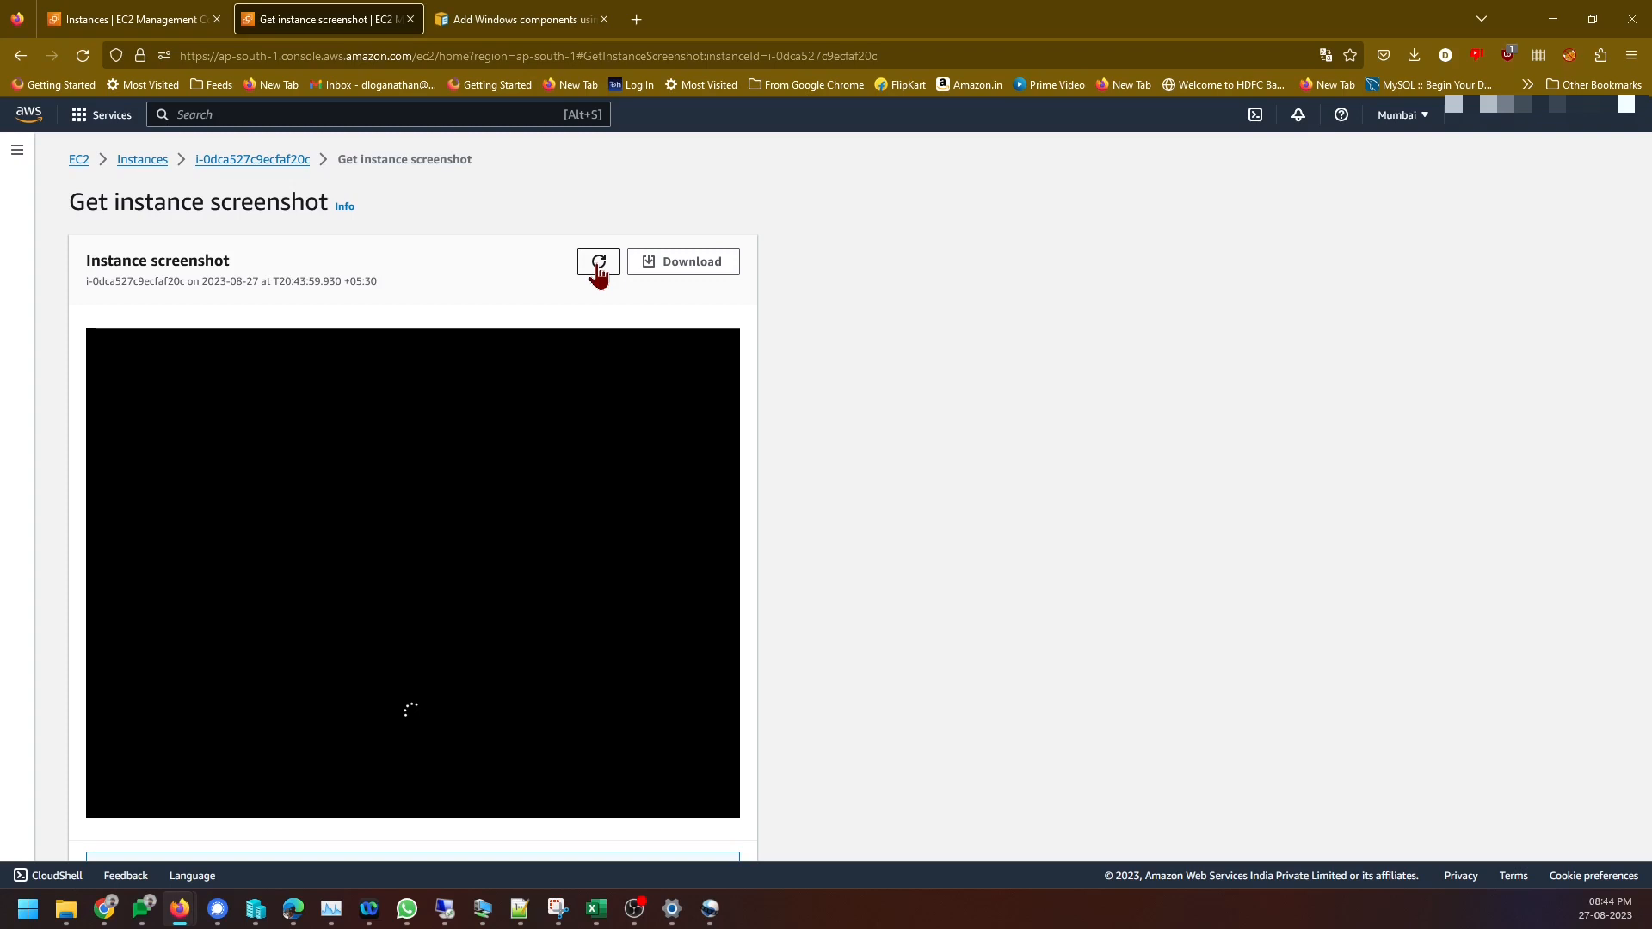
pyautogui.click(598, 263)
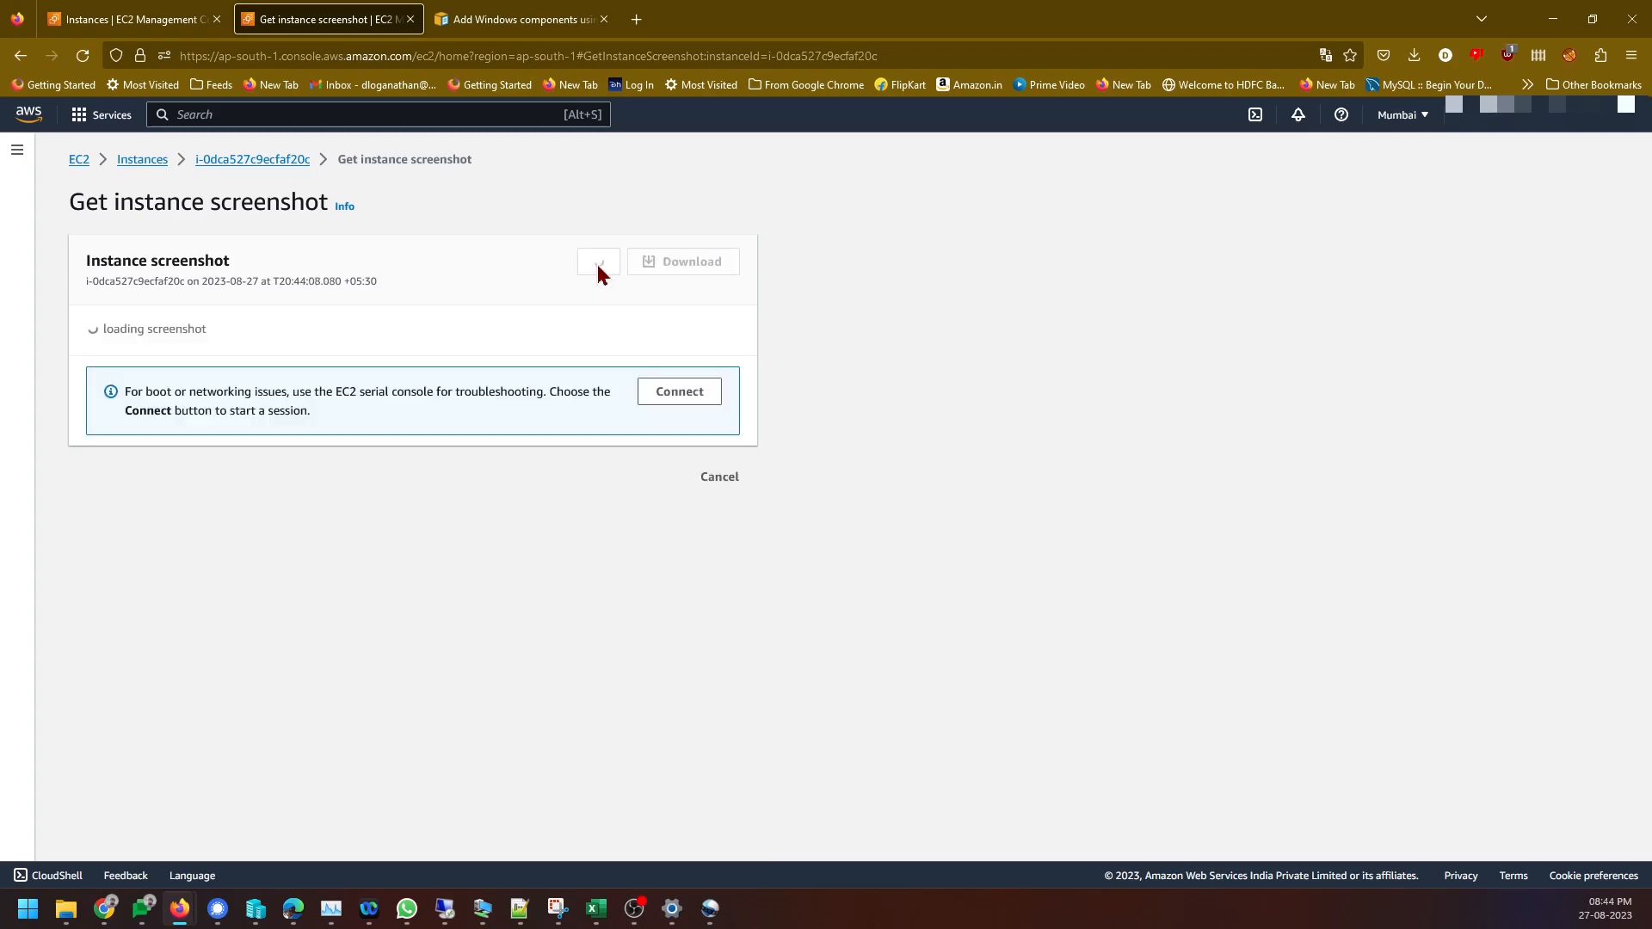
pyautogui.click(599, 263)
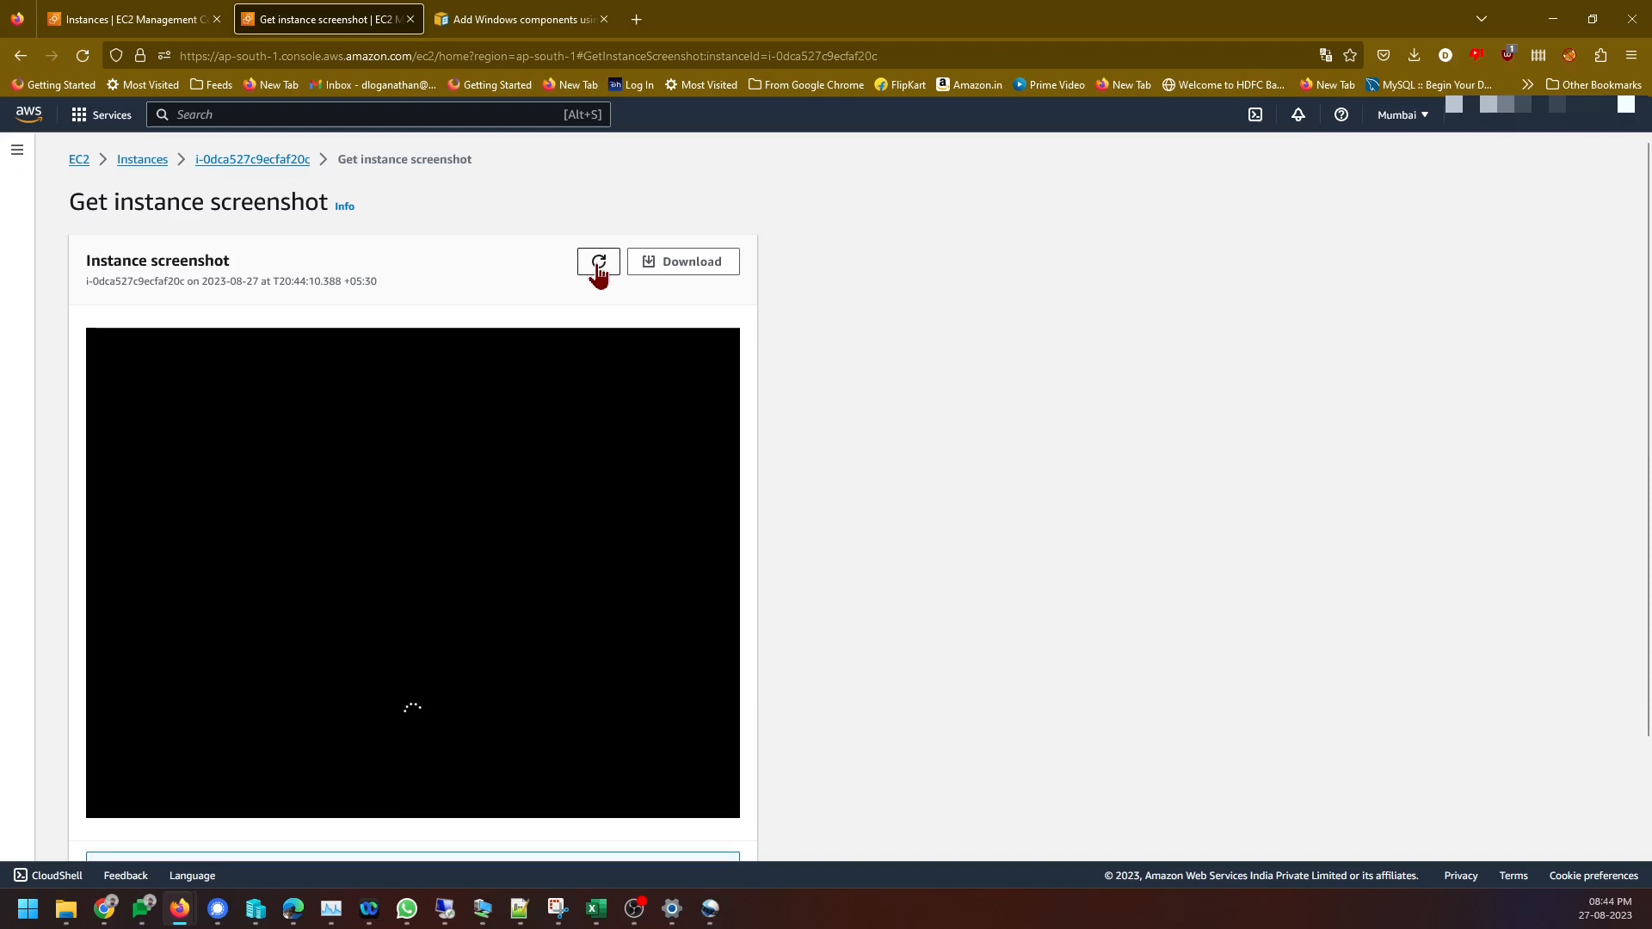
pyautogui.click(598, 263)
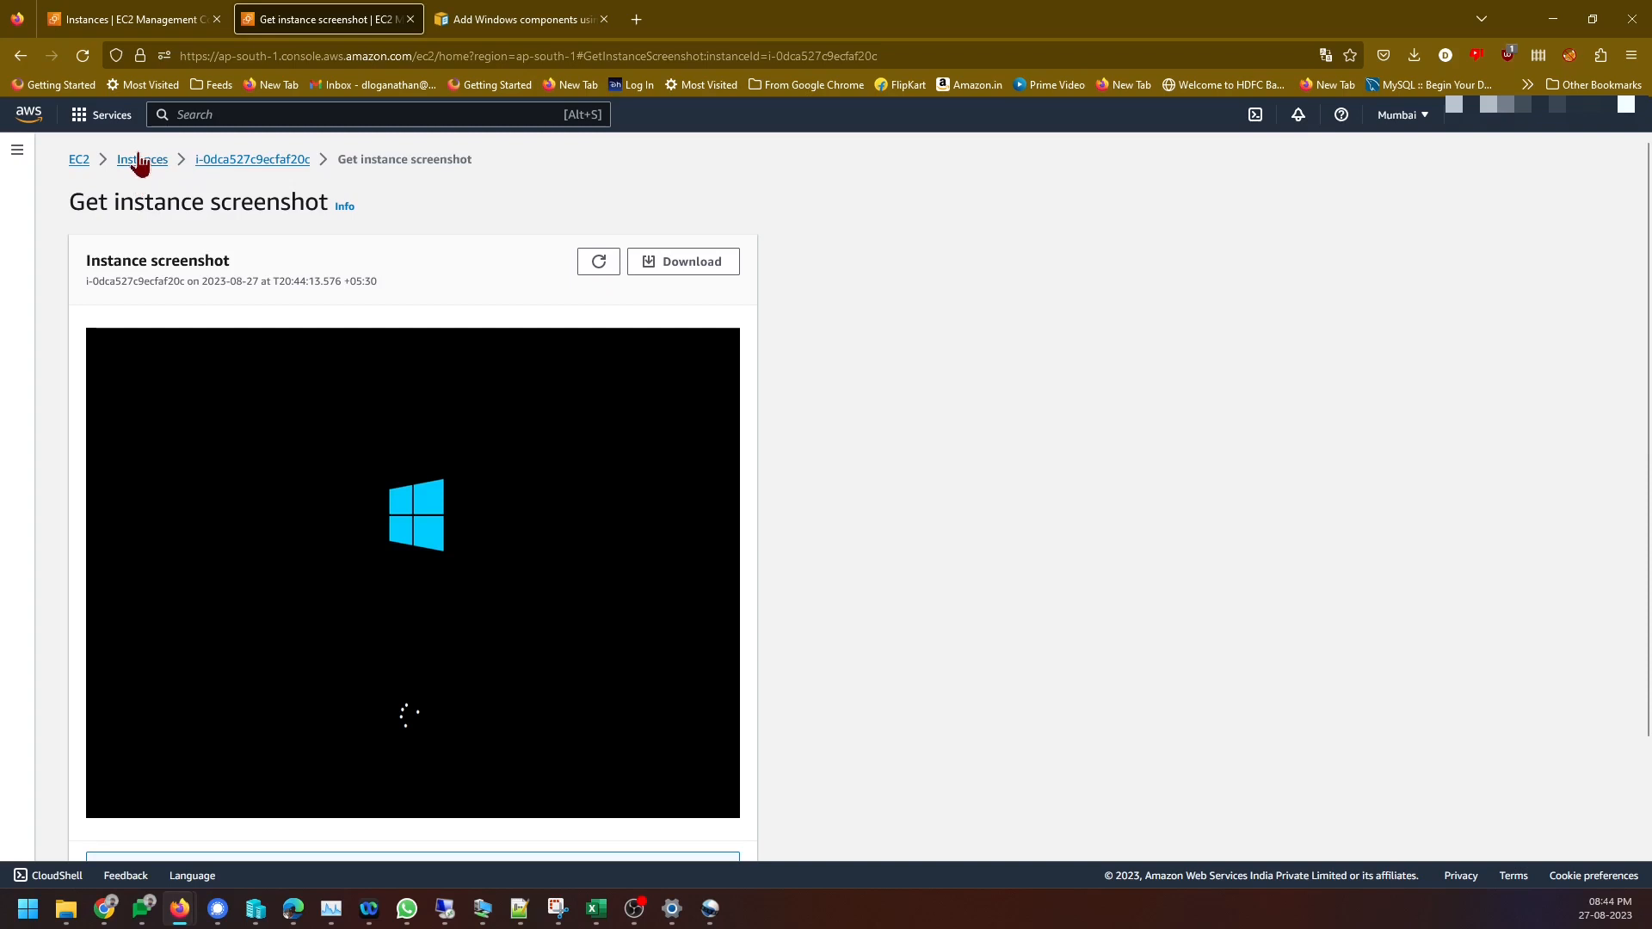
# Open the instance's summary page and review its status checks and monitoring graphs
pyautogui.click(214, 168)
pyautogui.scroll(-8, 229, 173)
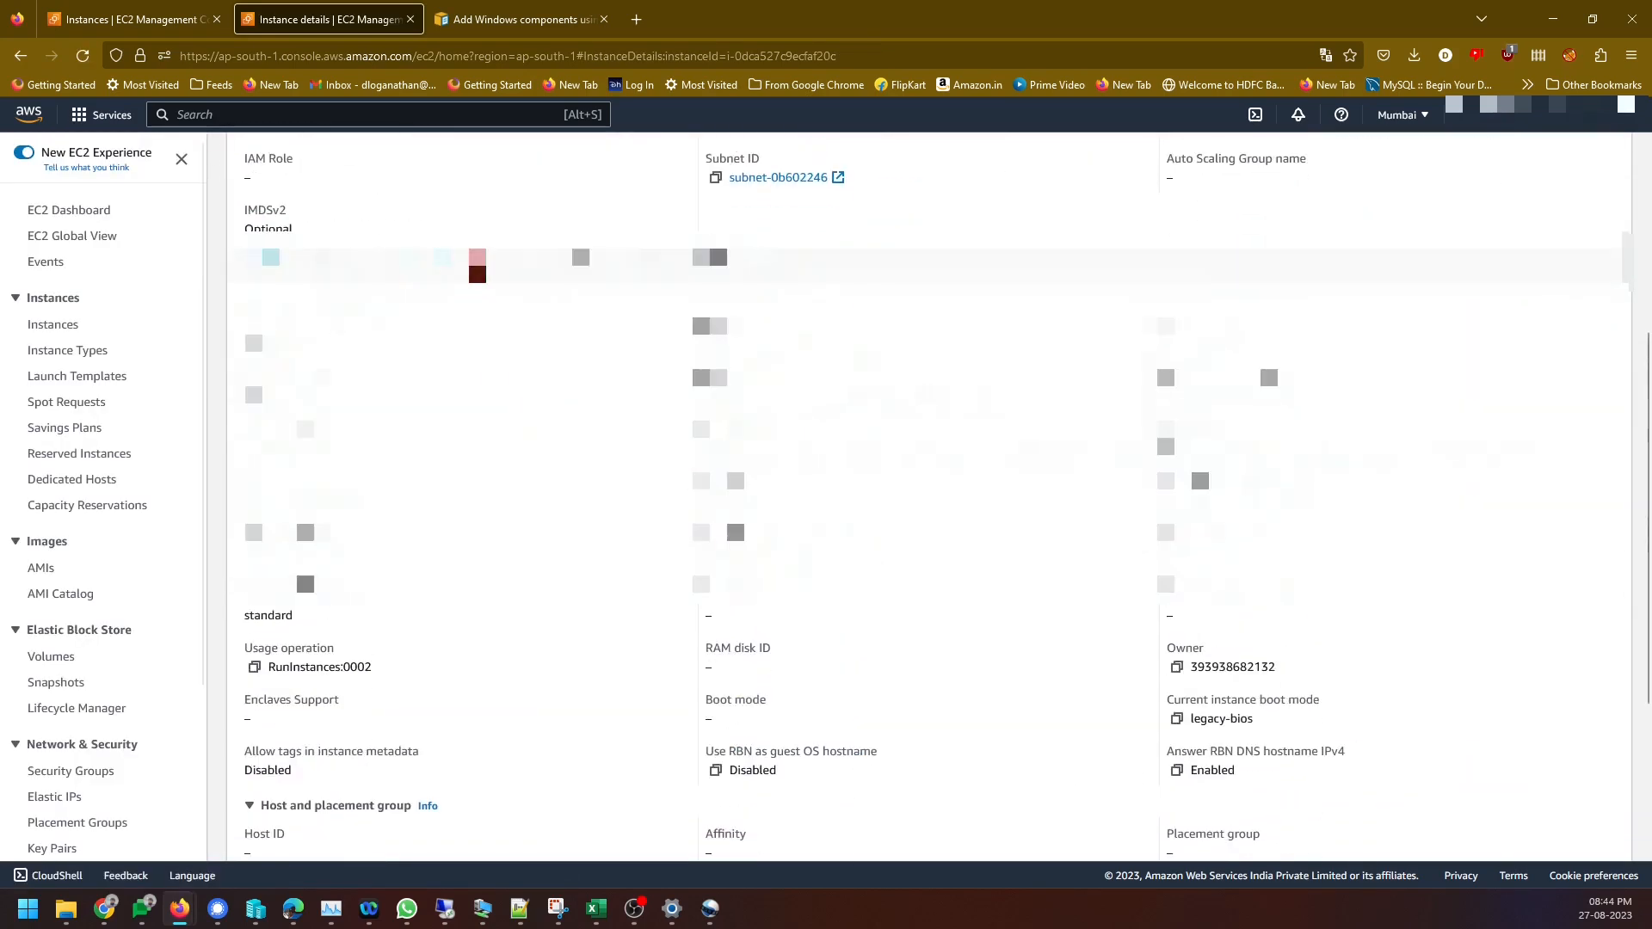
pyautogui.click(580, 264)
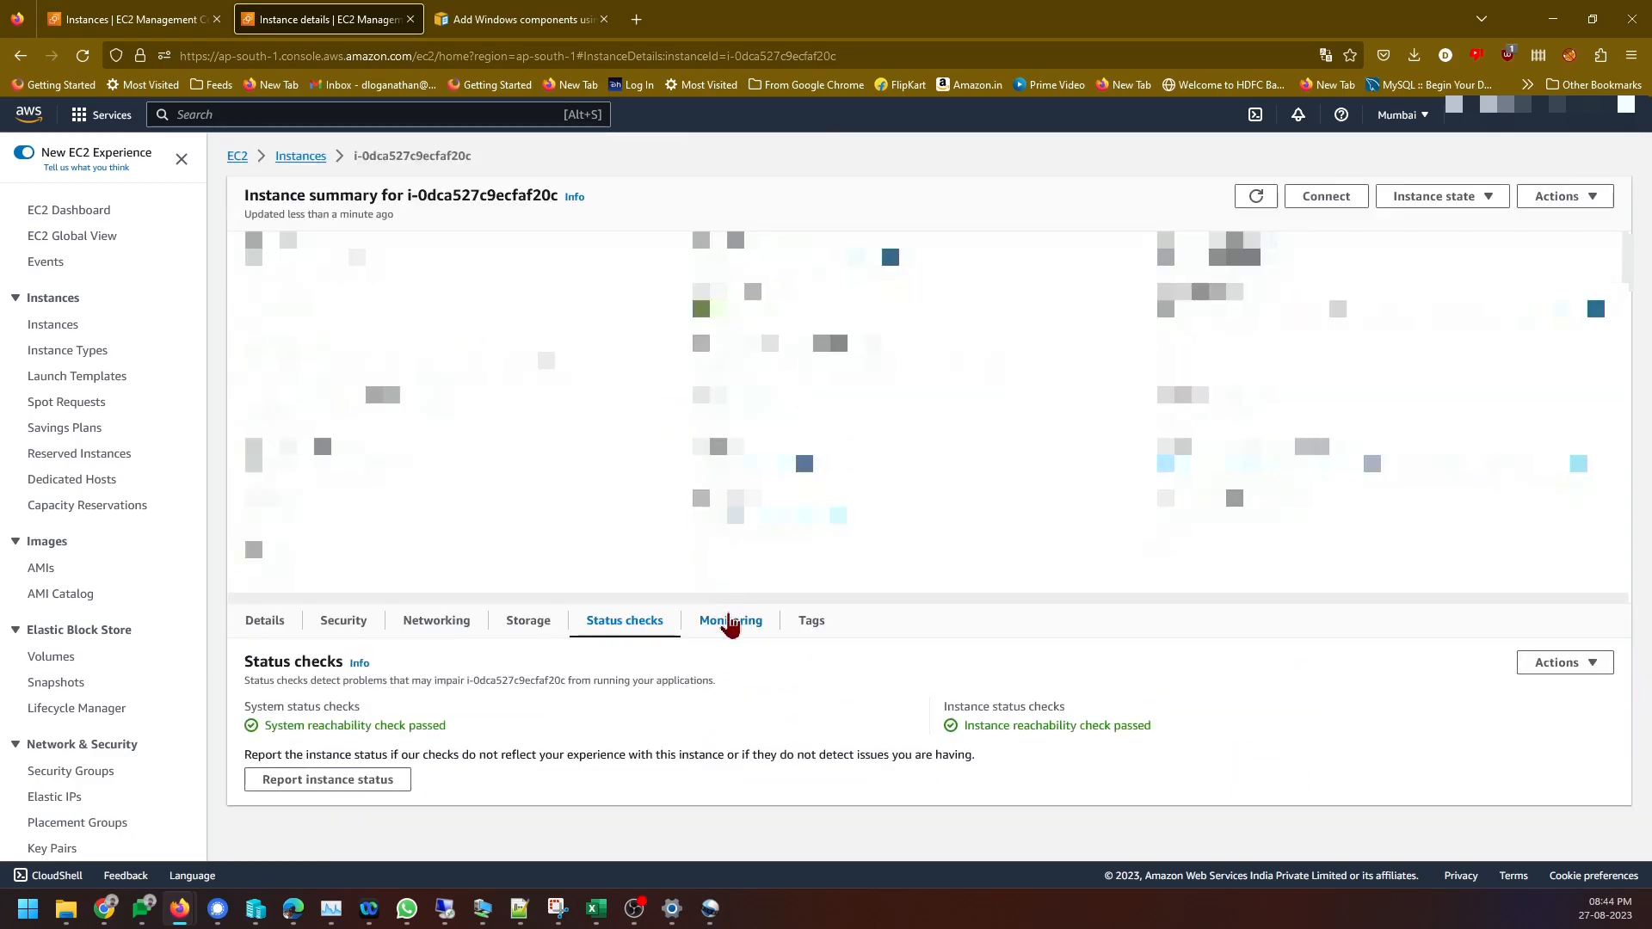
pyautogui.click(731, 622)
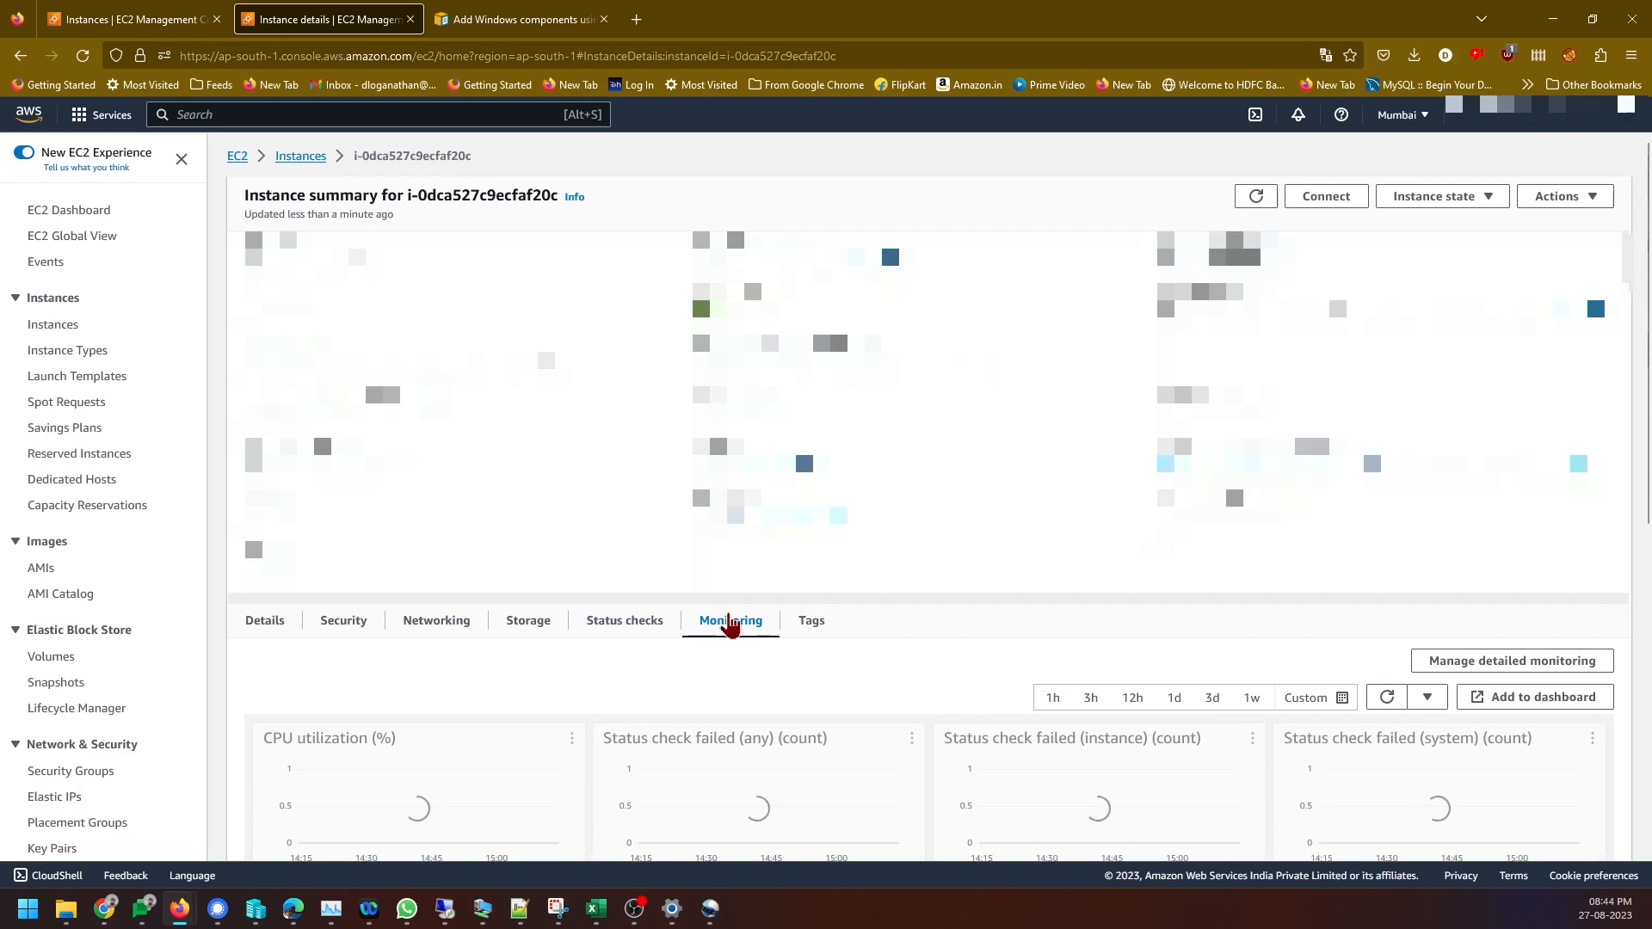
pyautogui.scroll(-10, 729, 626)
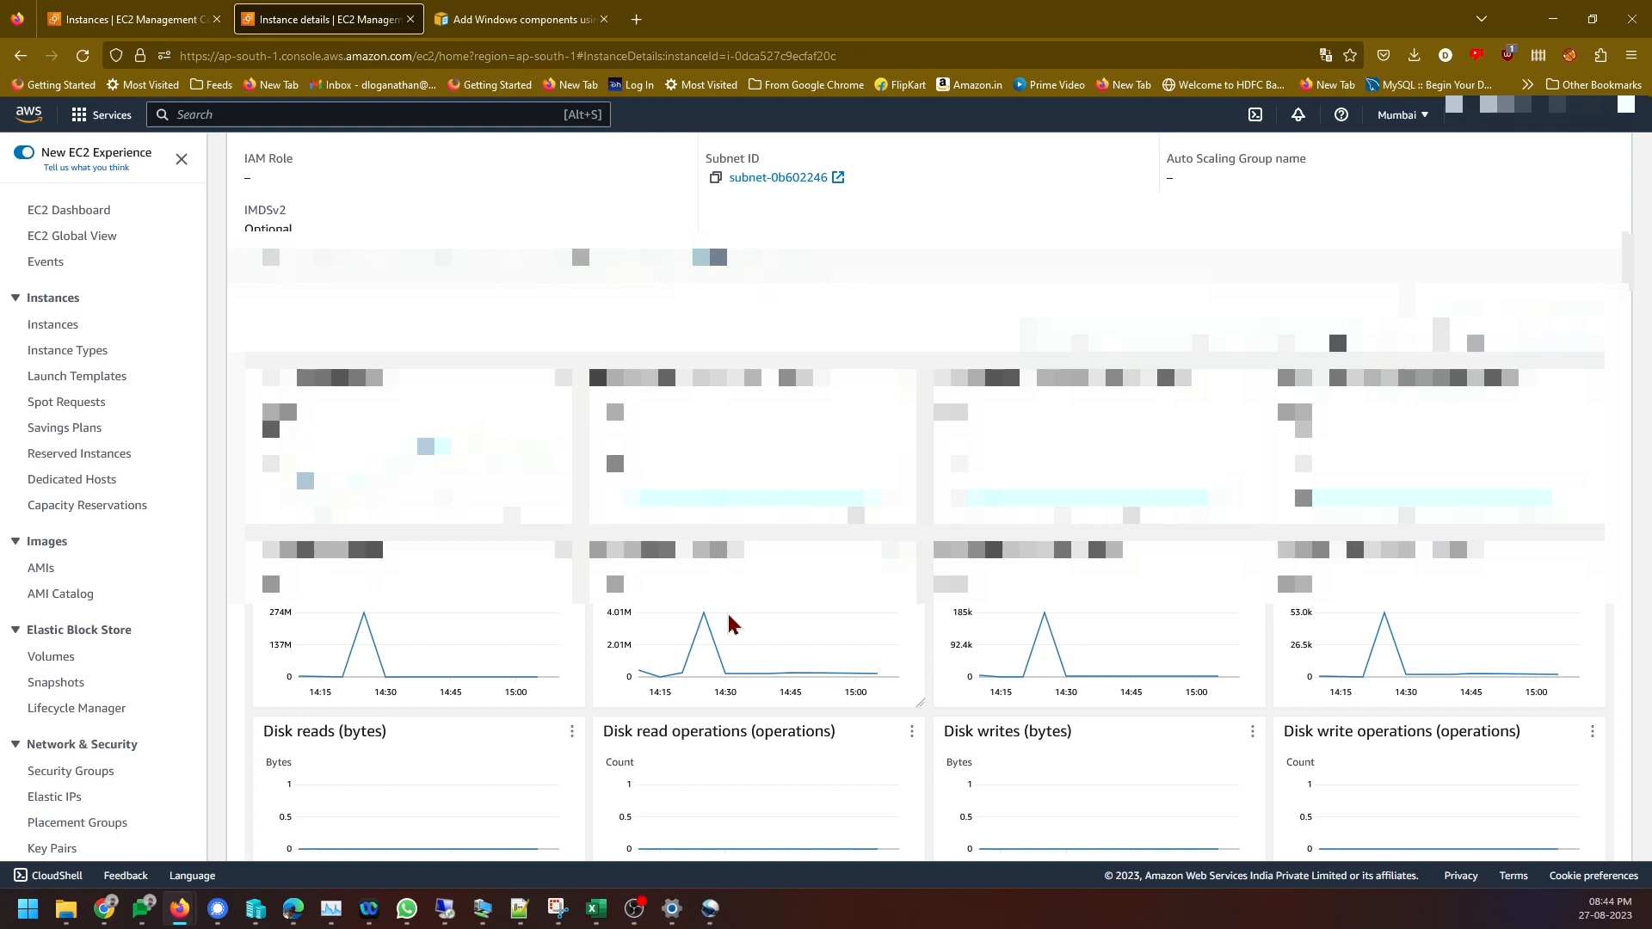
pyautogui.scroll(10, 730, 625)
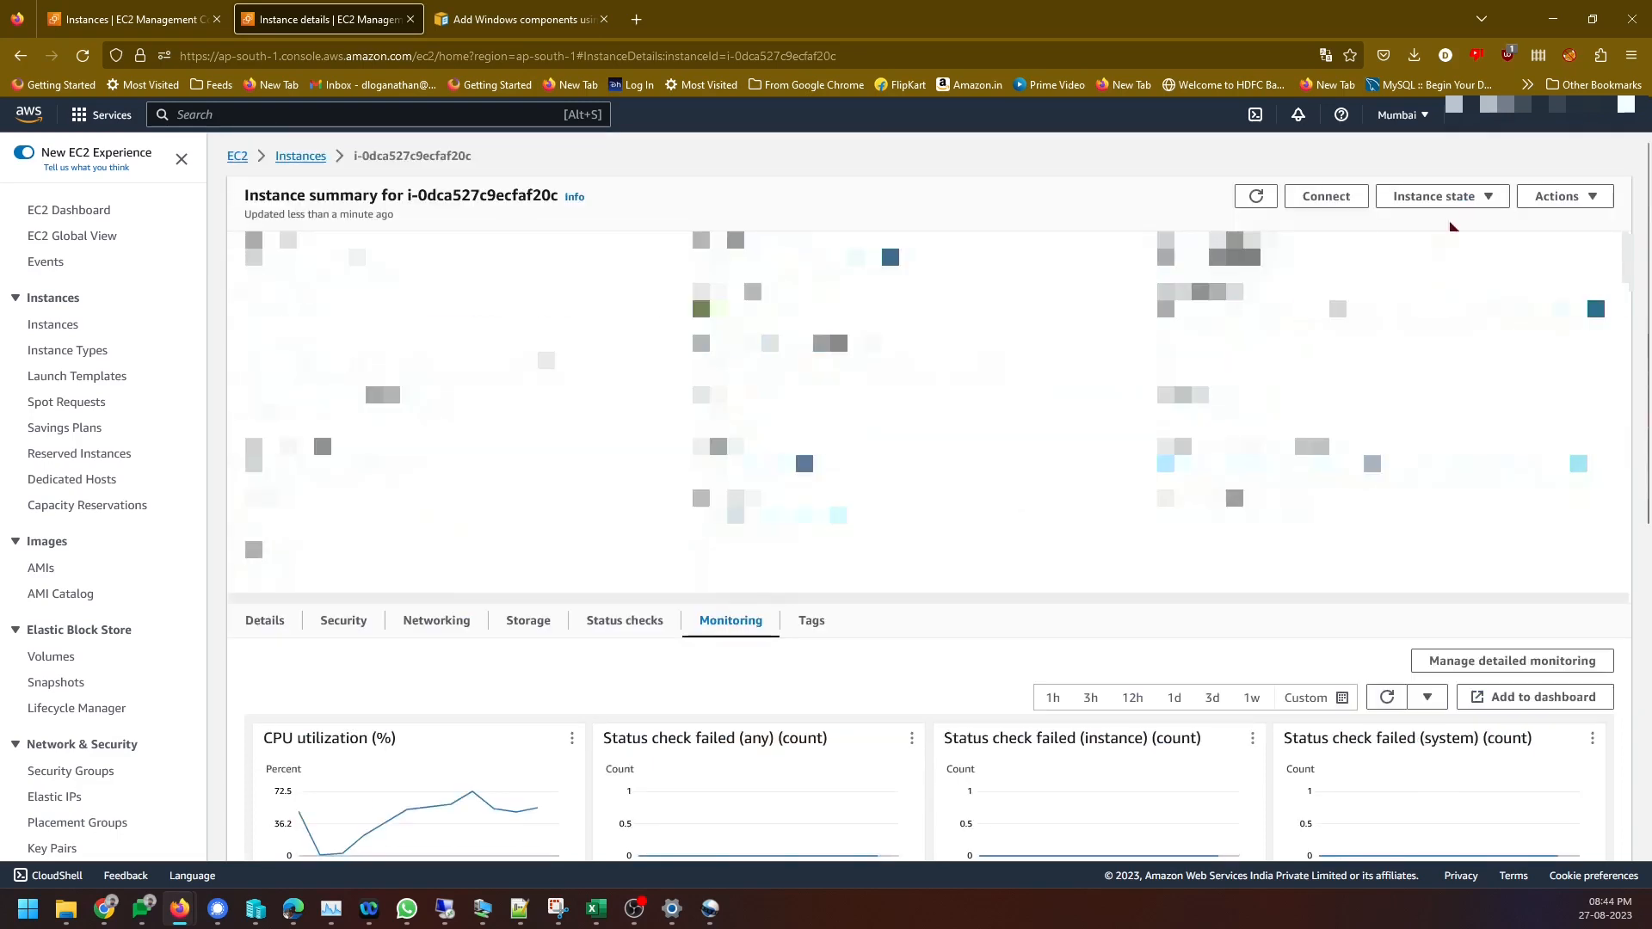
# Get the instance screenshot again from the instance summary and keep refreshing it to follow the Windows update progress
pyautogui.click(1557, 197)
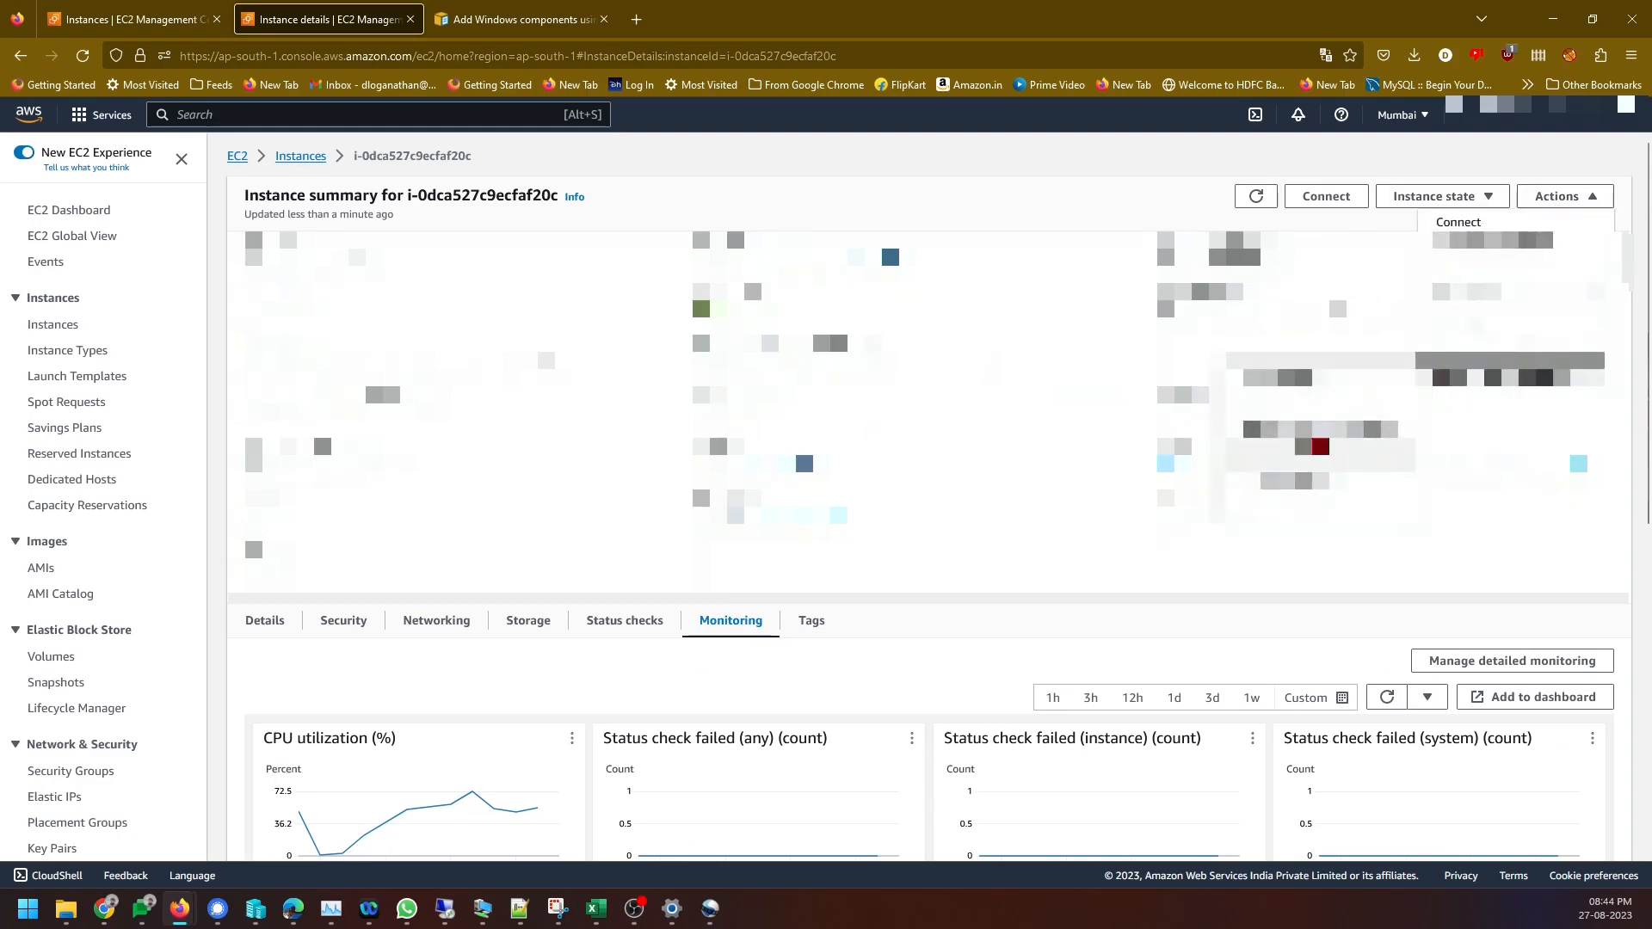
pyautogui.click(1317, 407)
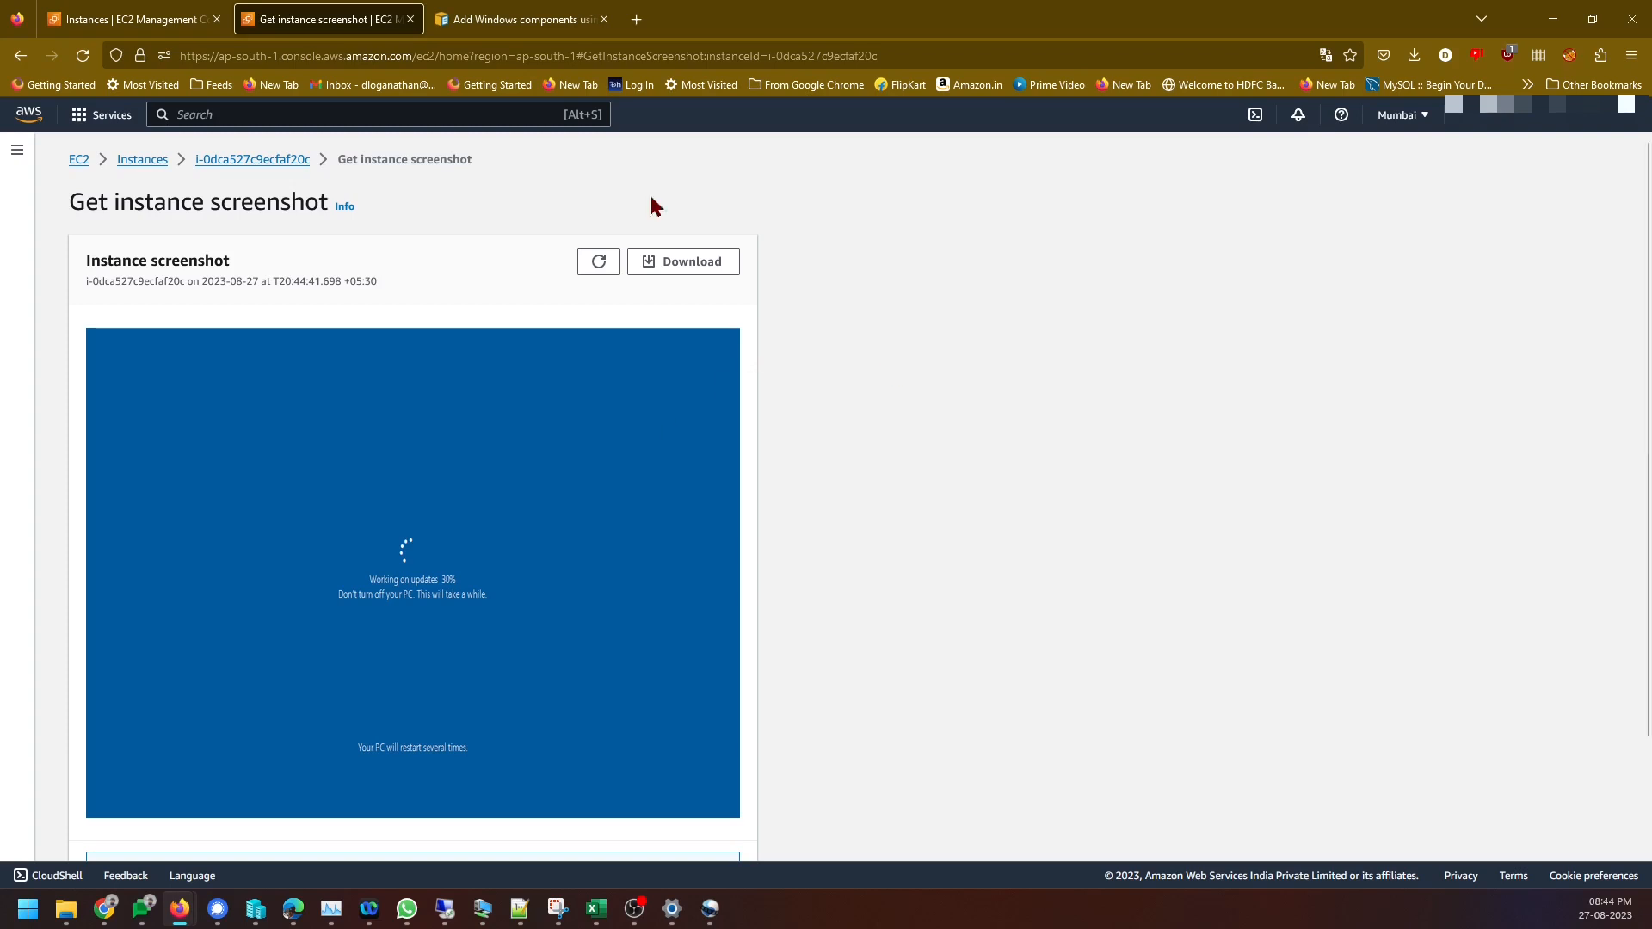
pyautogui.click(607, 277)
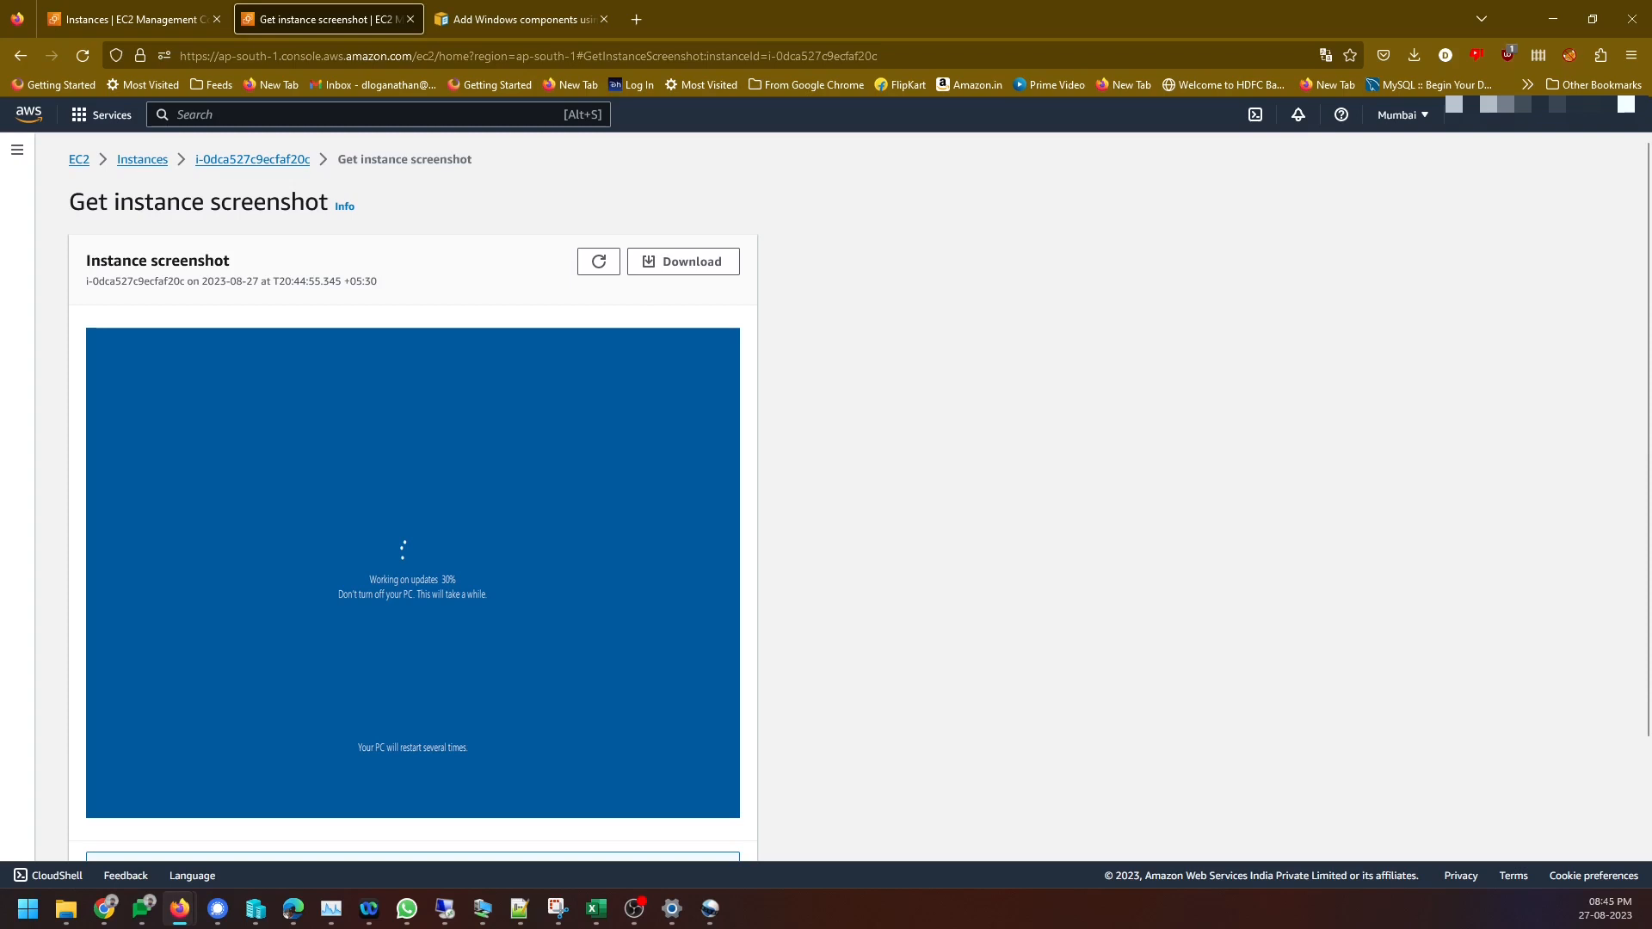
pyautogui.click(600, 263)
pyautogui.click(612, 267)
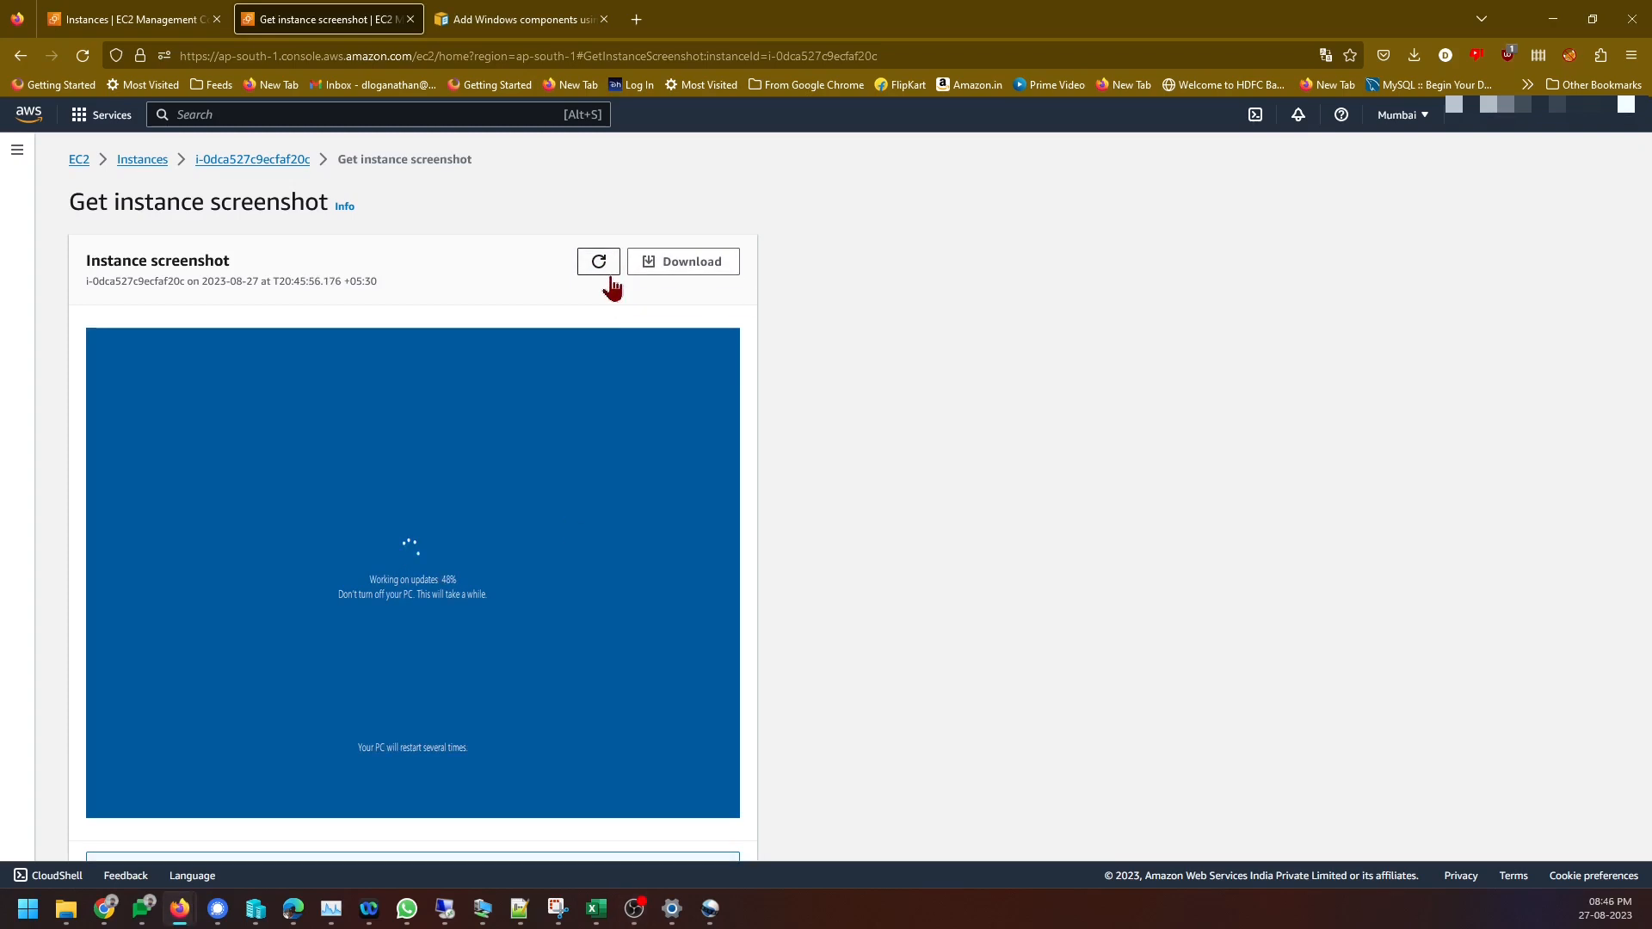
pyautogui.click(615, 272)
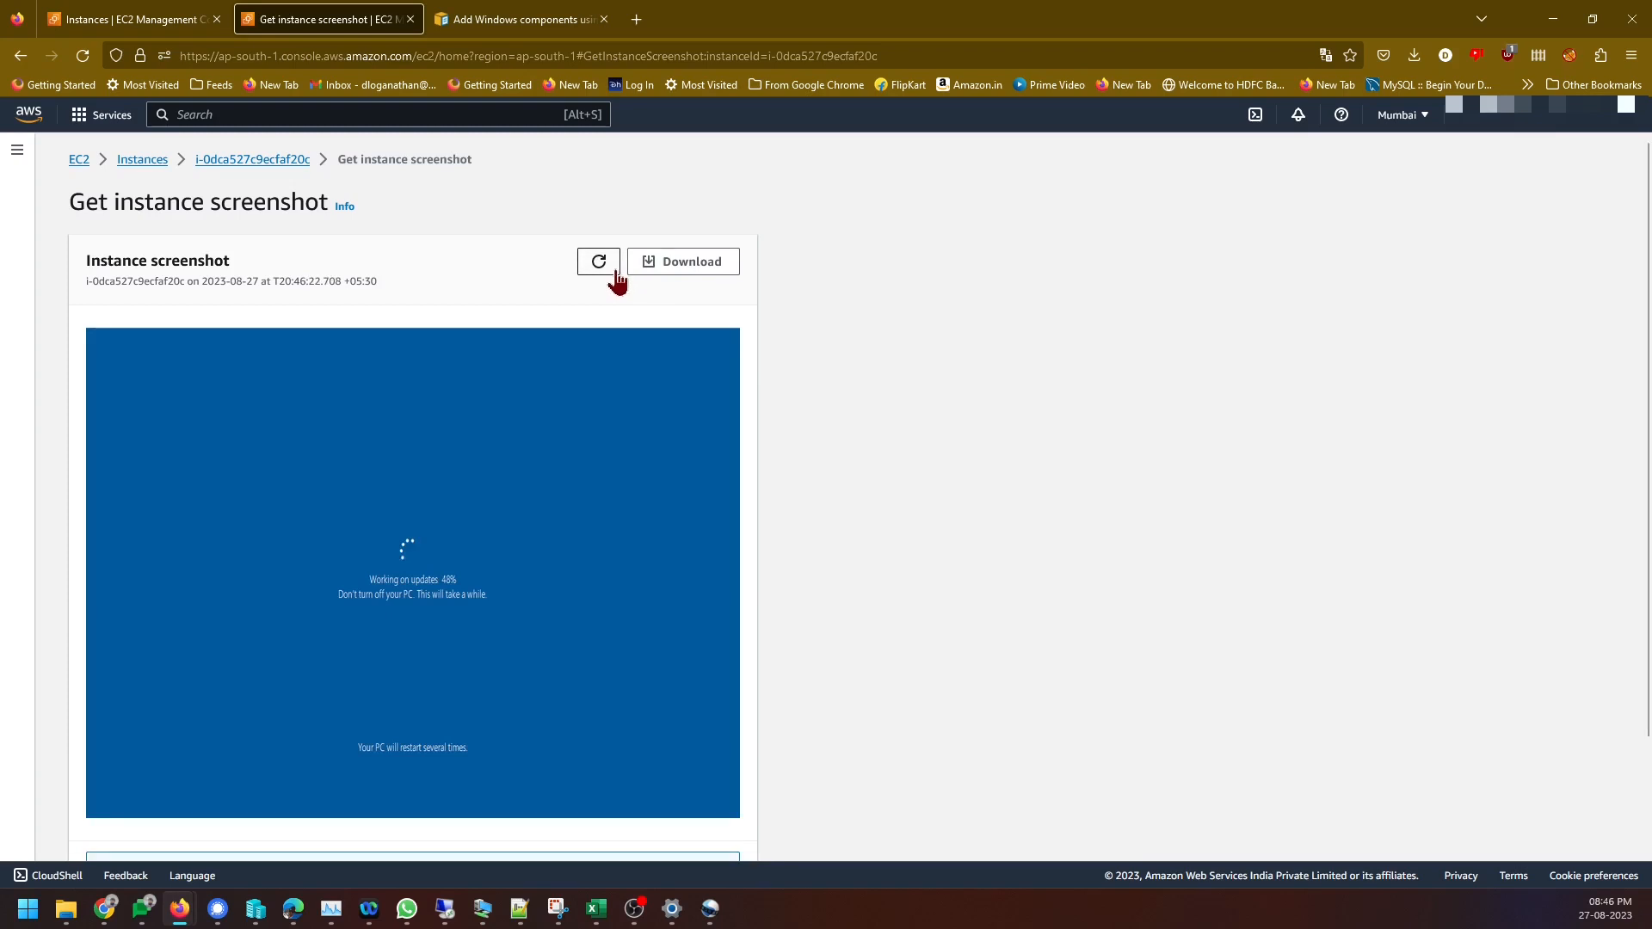
pyautogui.click(616, 277)
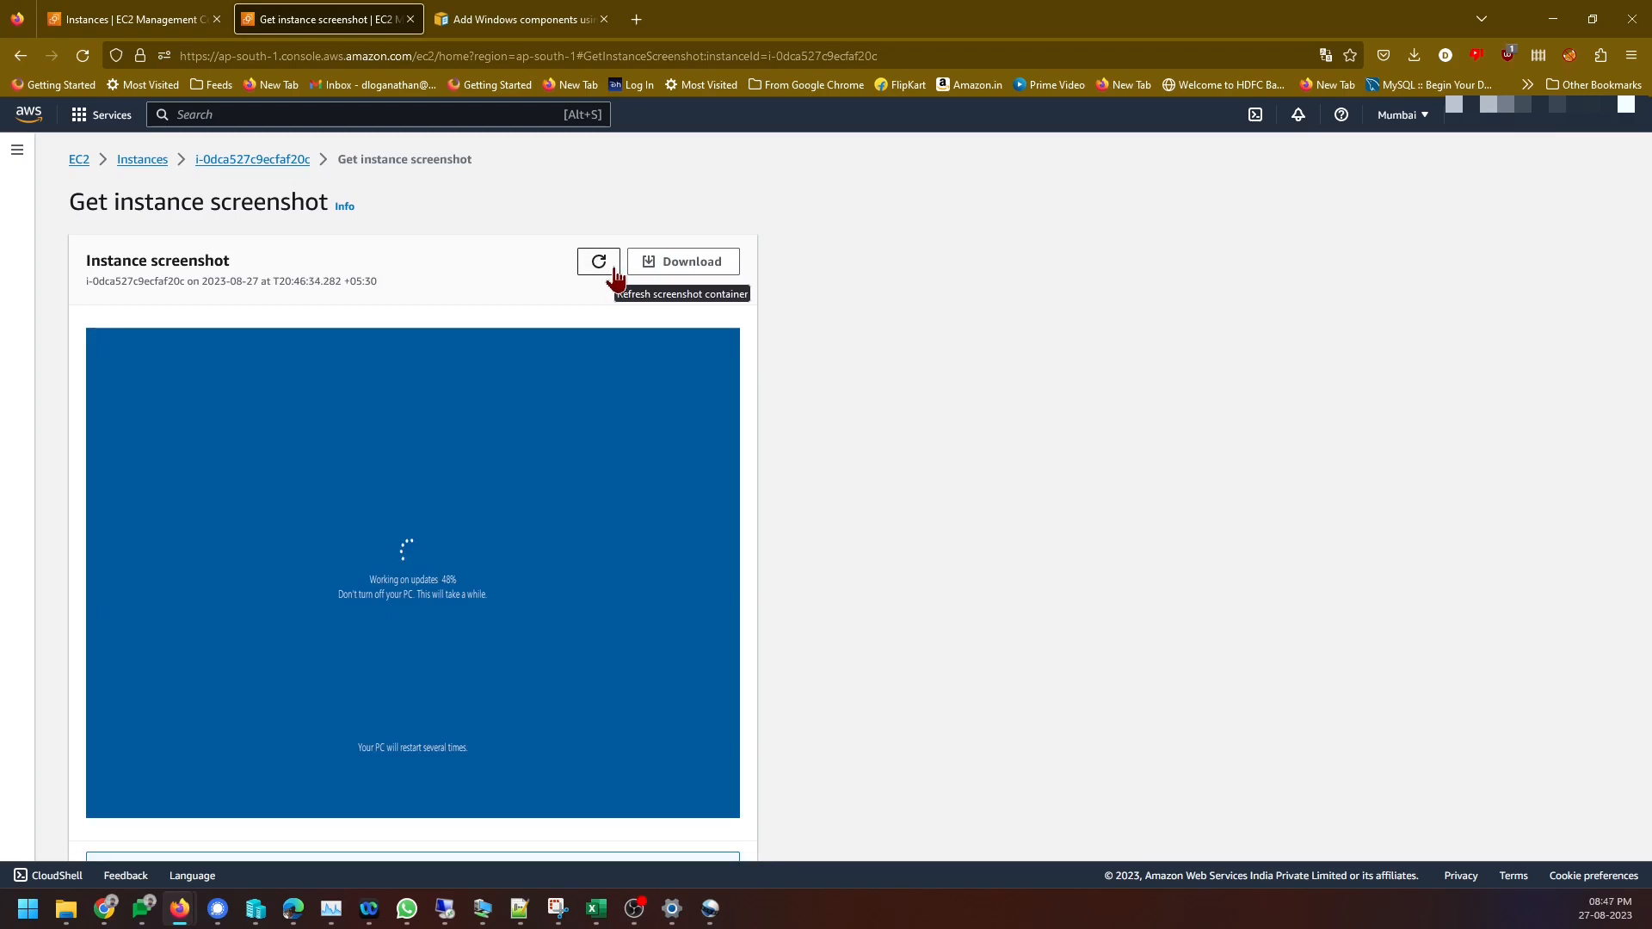
pyautogui.click(606, 270)
pyautogui.click(604, 265)
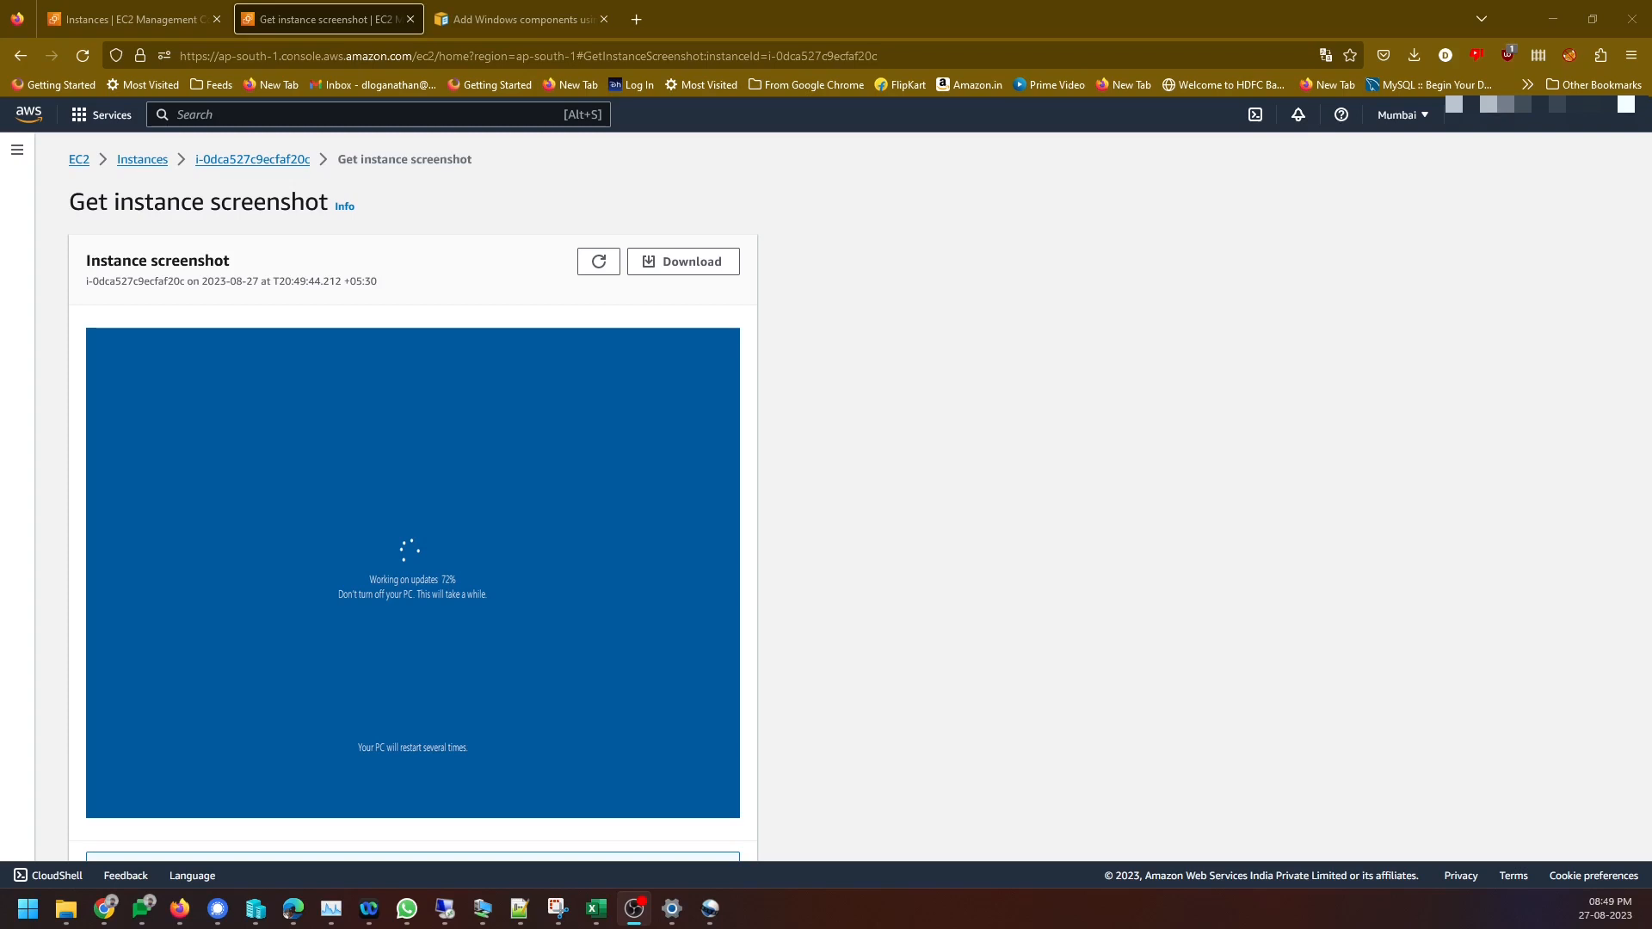
pyautogui.click(599, 260)
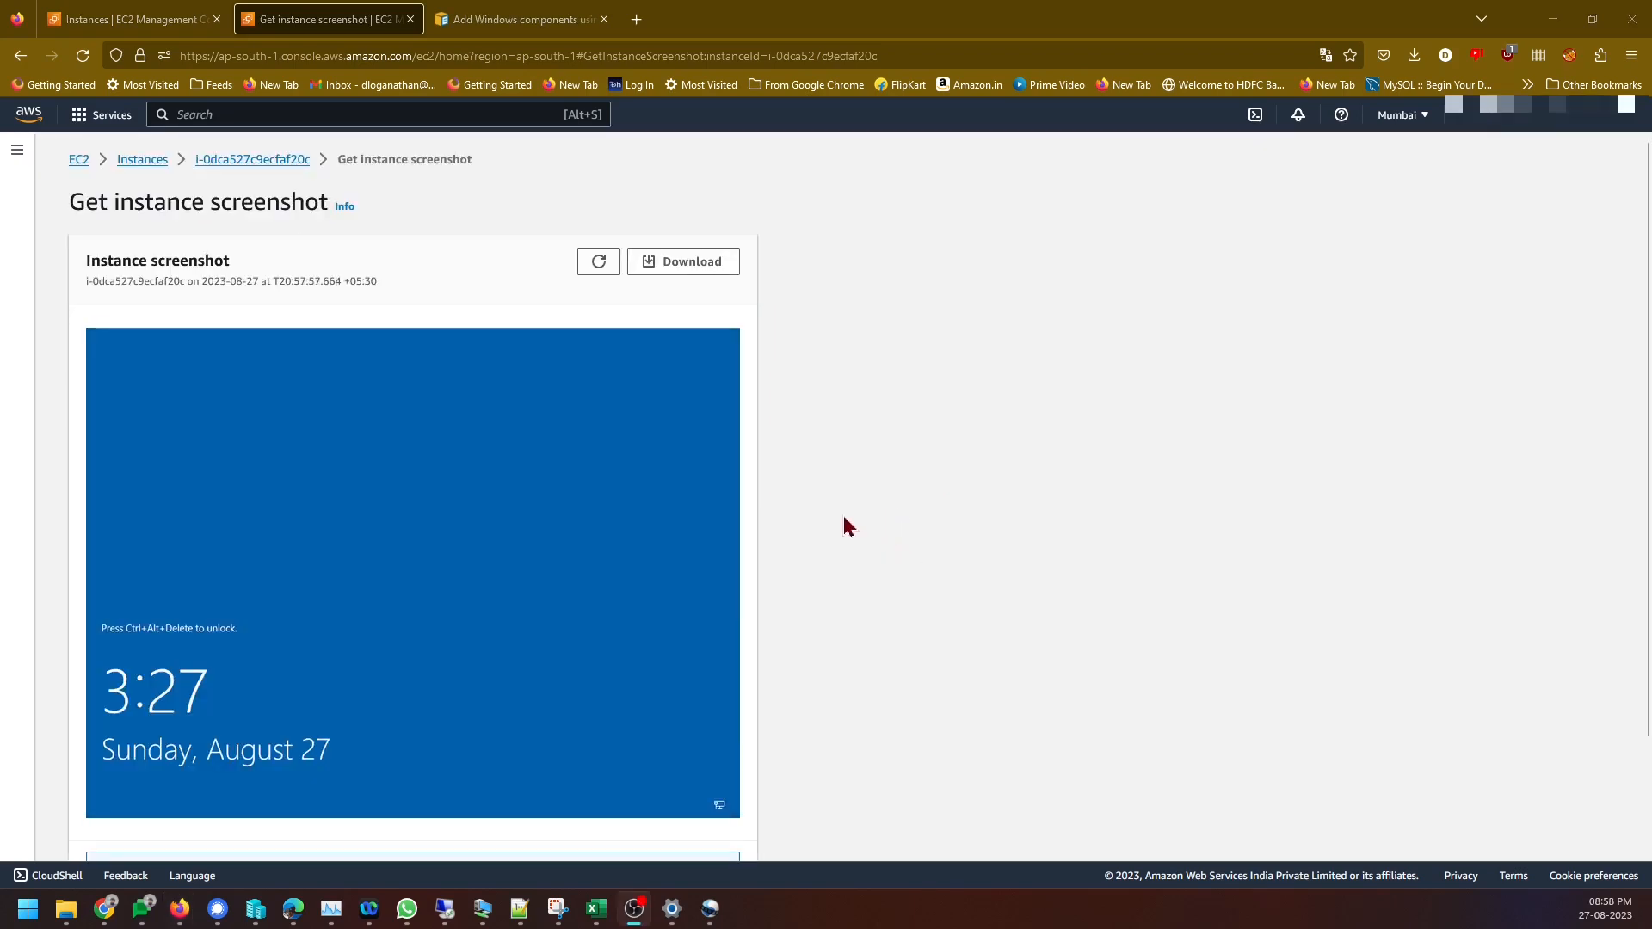
pyautogui.click(599, 261)
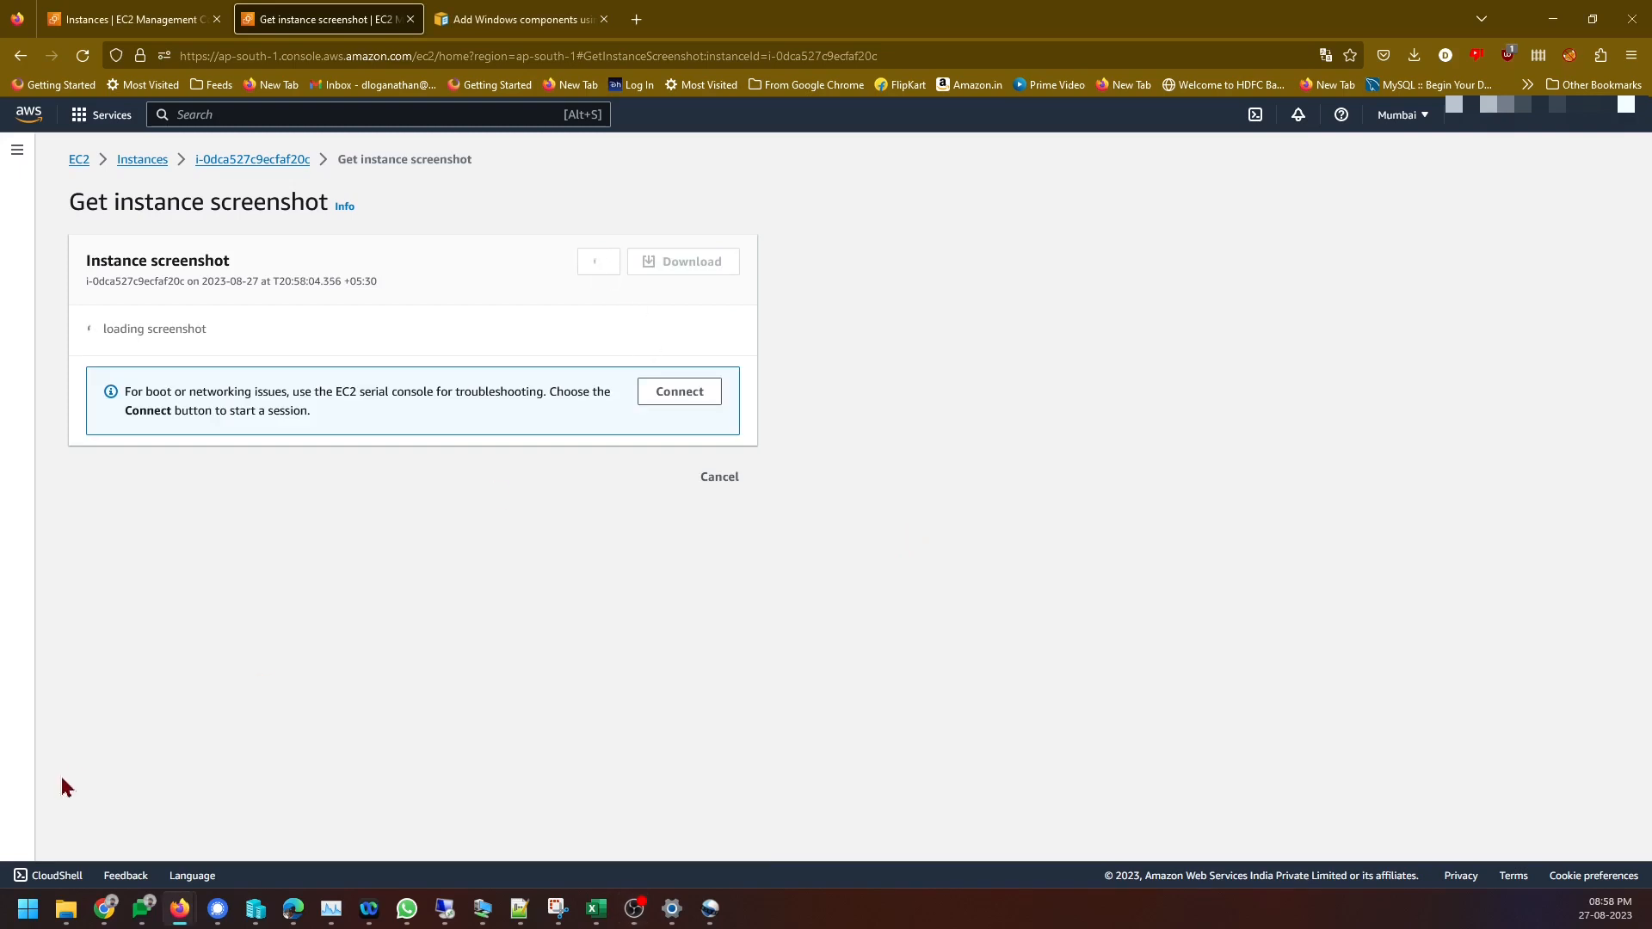
pyautogui.click(27, 908)
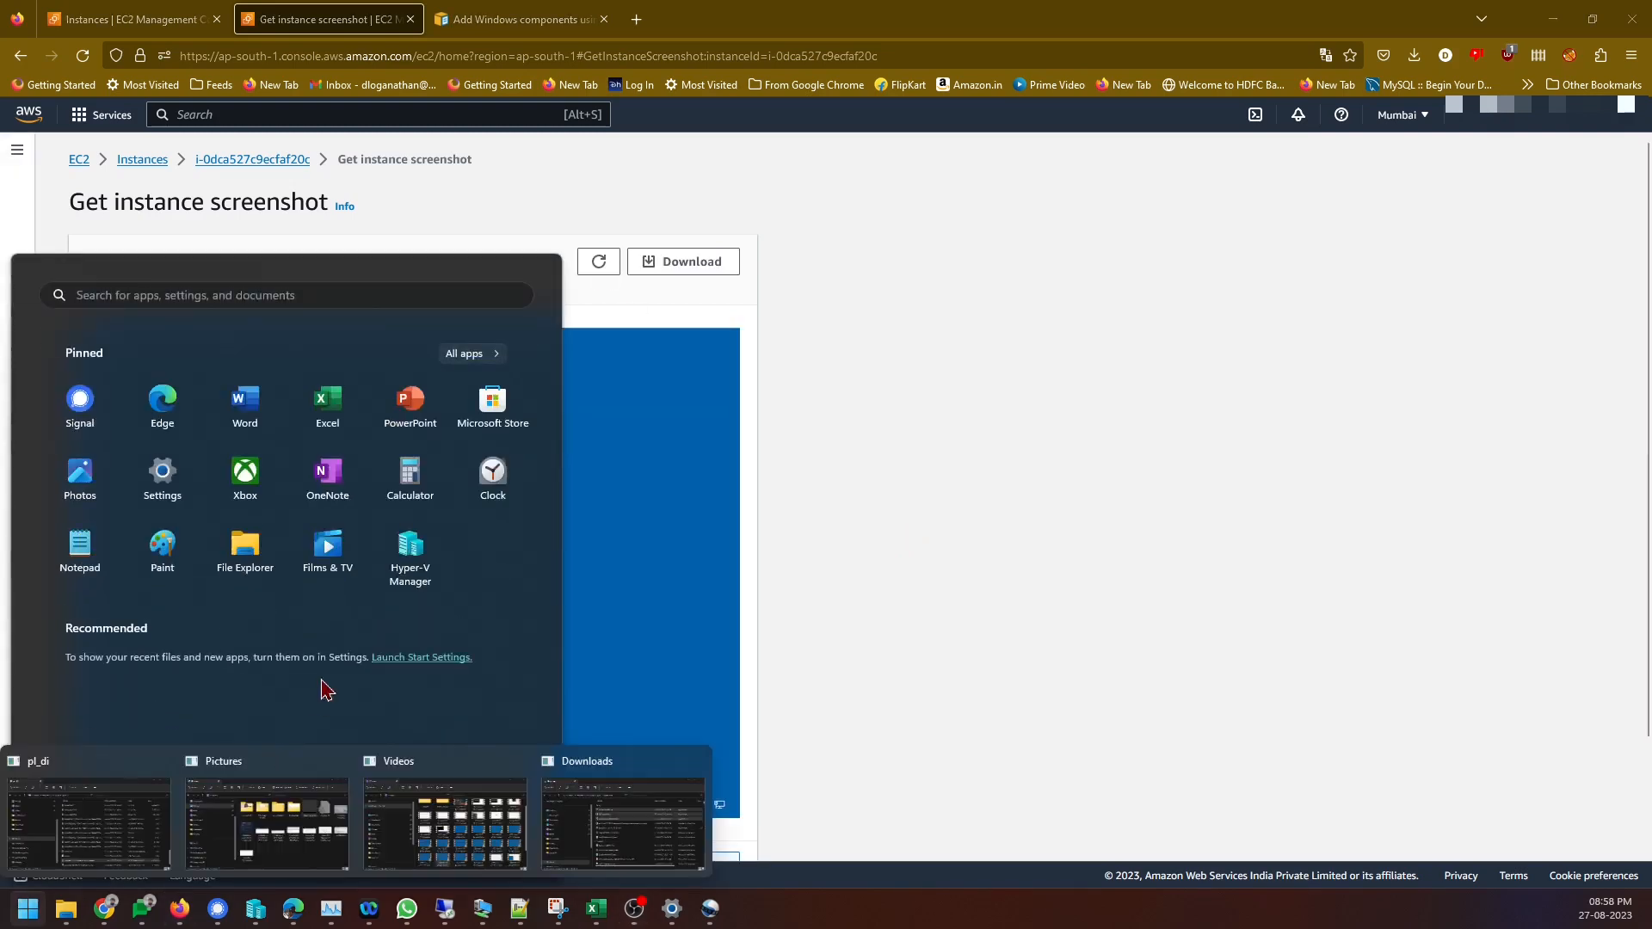
pyautogui.click(318, 297)
pyautogui.write('ms')
pyautogui.press('BackSpace')
pyautogui.press('BackSpace')
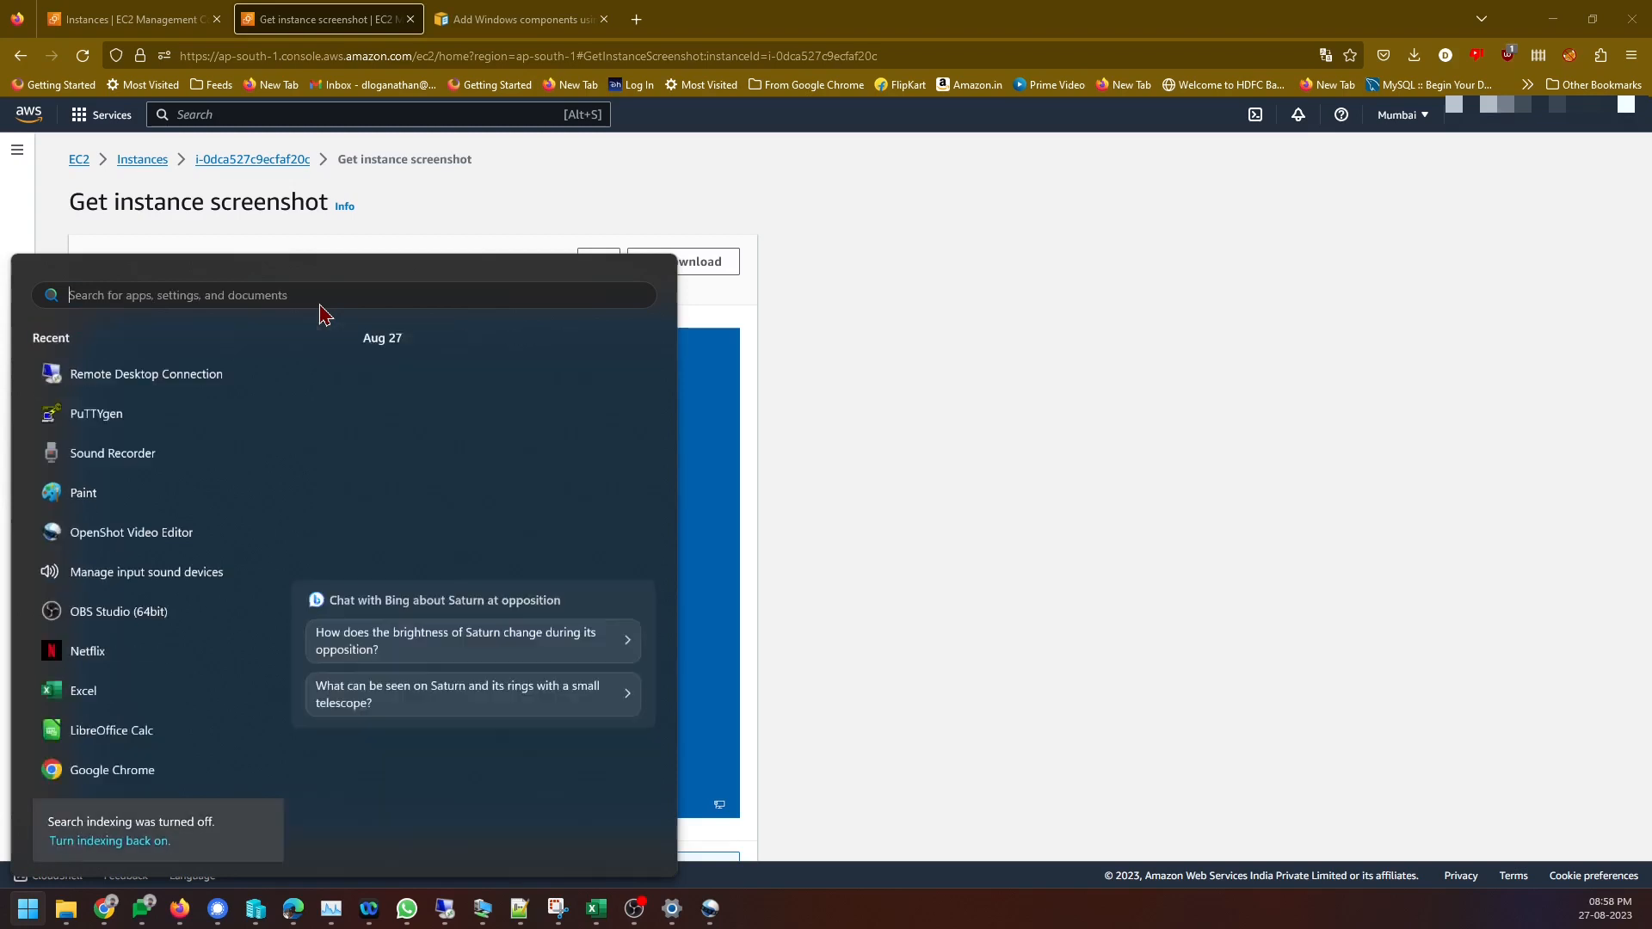
pyautogui.press('Escape')
# Open the downloaded ec2-13-233-251-13.ap-south-1.compute.amazonaws.com.rdp file to start a remote desktop connection to the instance
pyautogui.click(1413, 55)
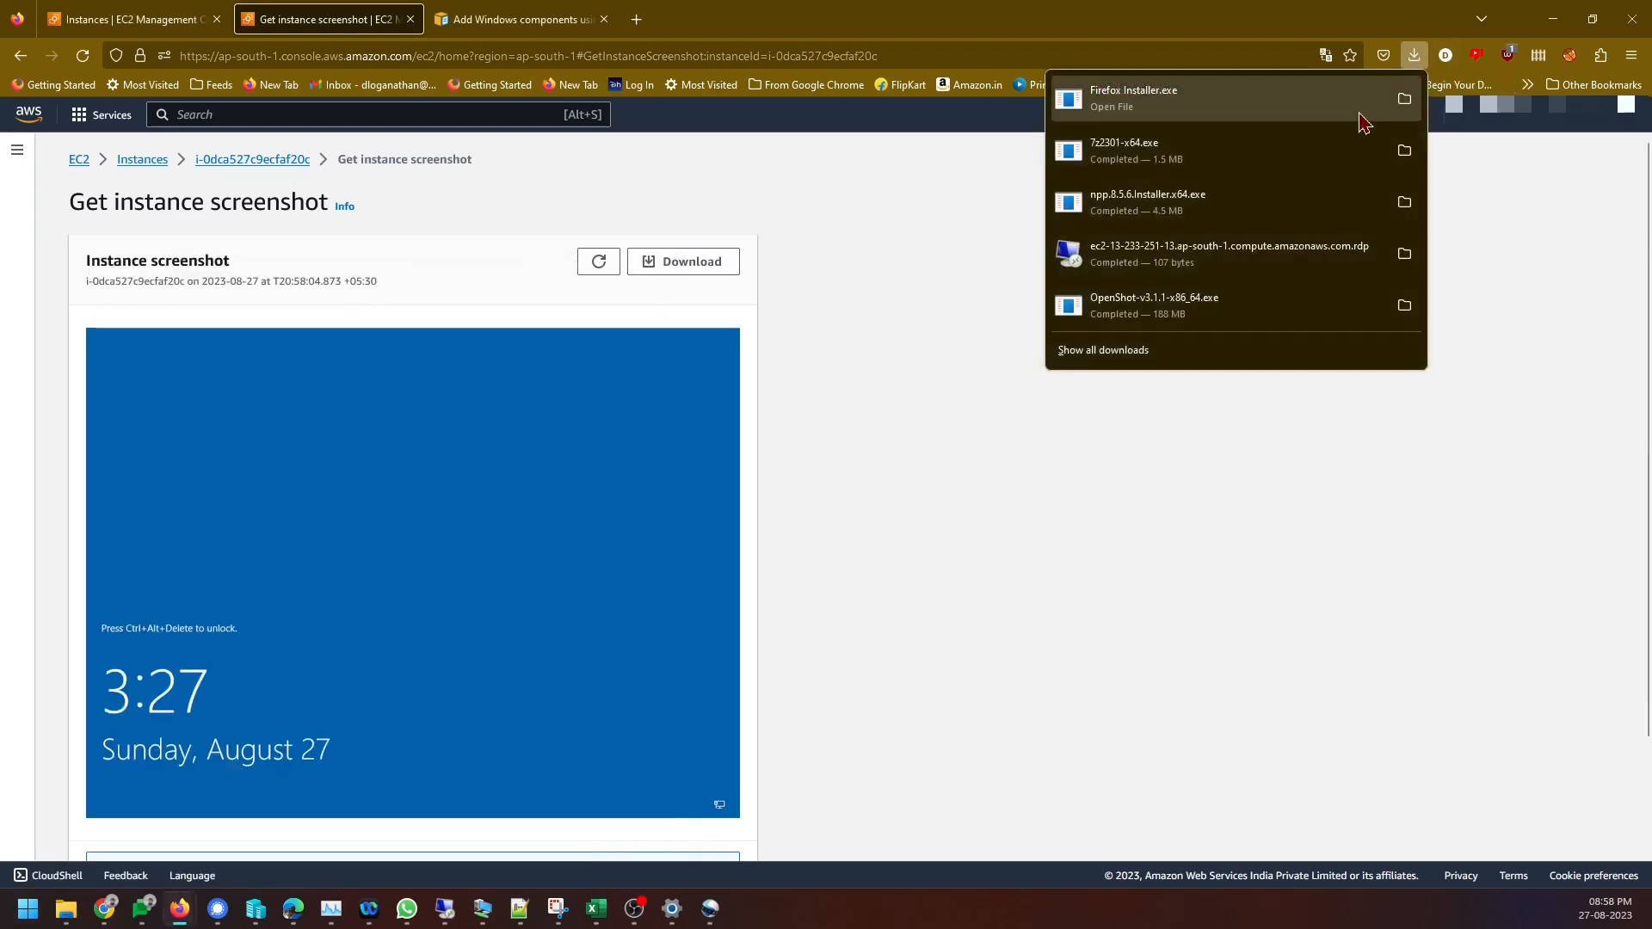
pyautogui.click(1248, 262)
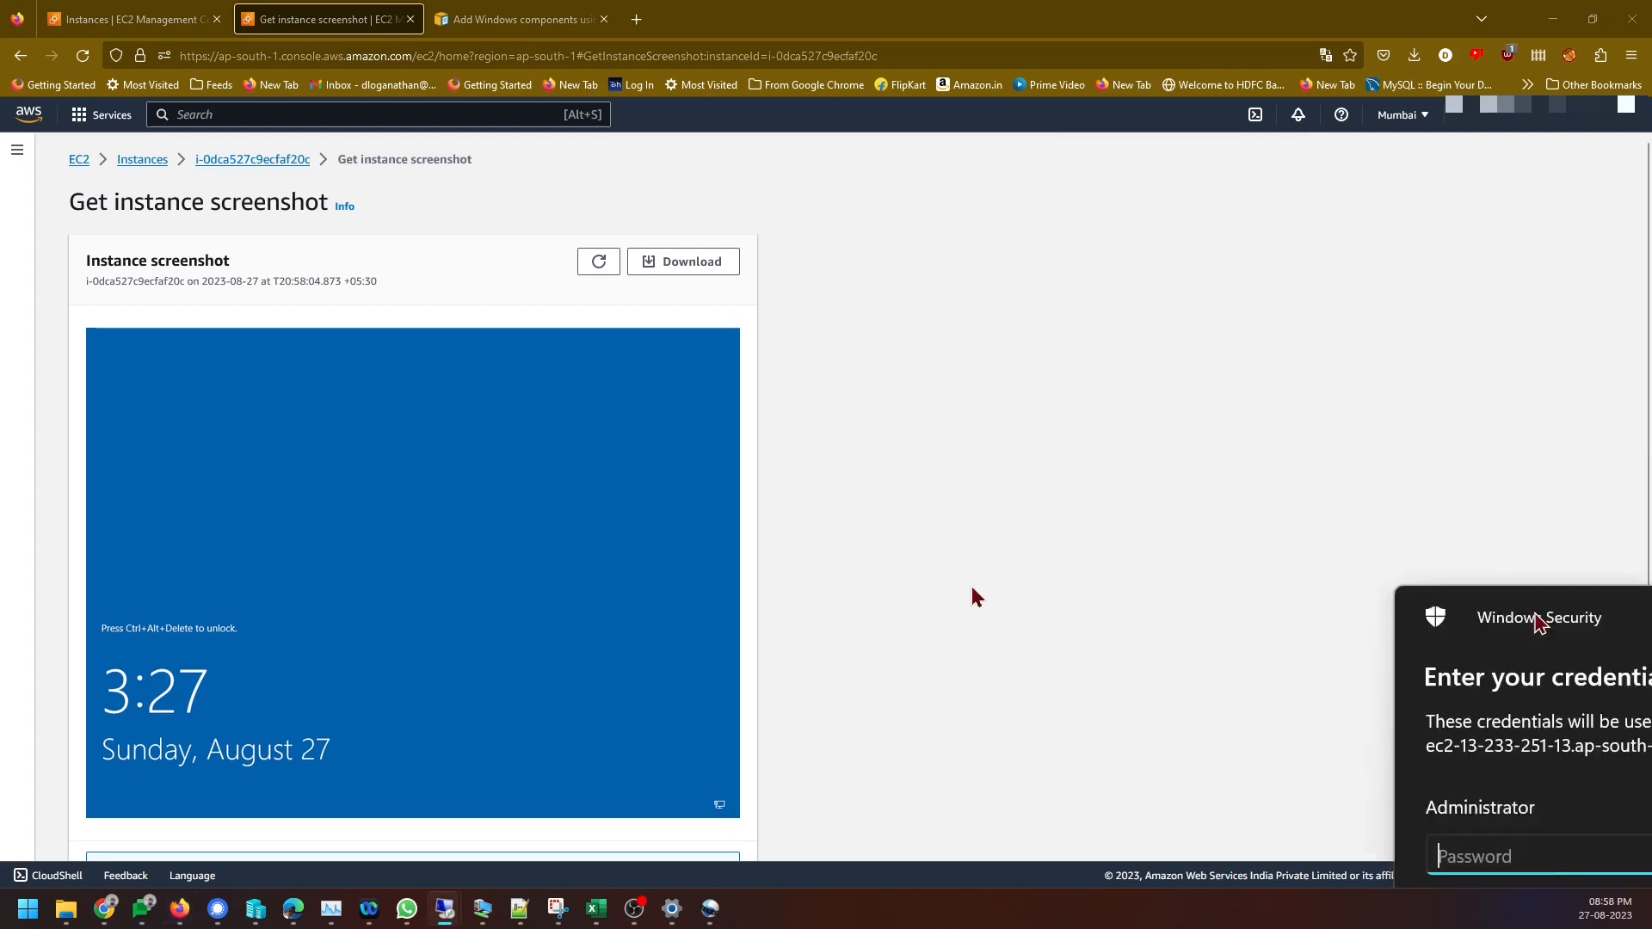
# Open the instance's RDP client connection details and start retrieving its Windows password
pyautogui.click(285, 161)
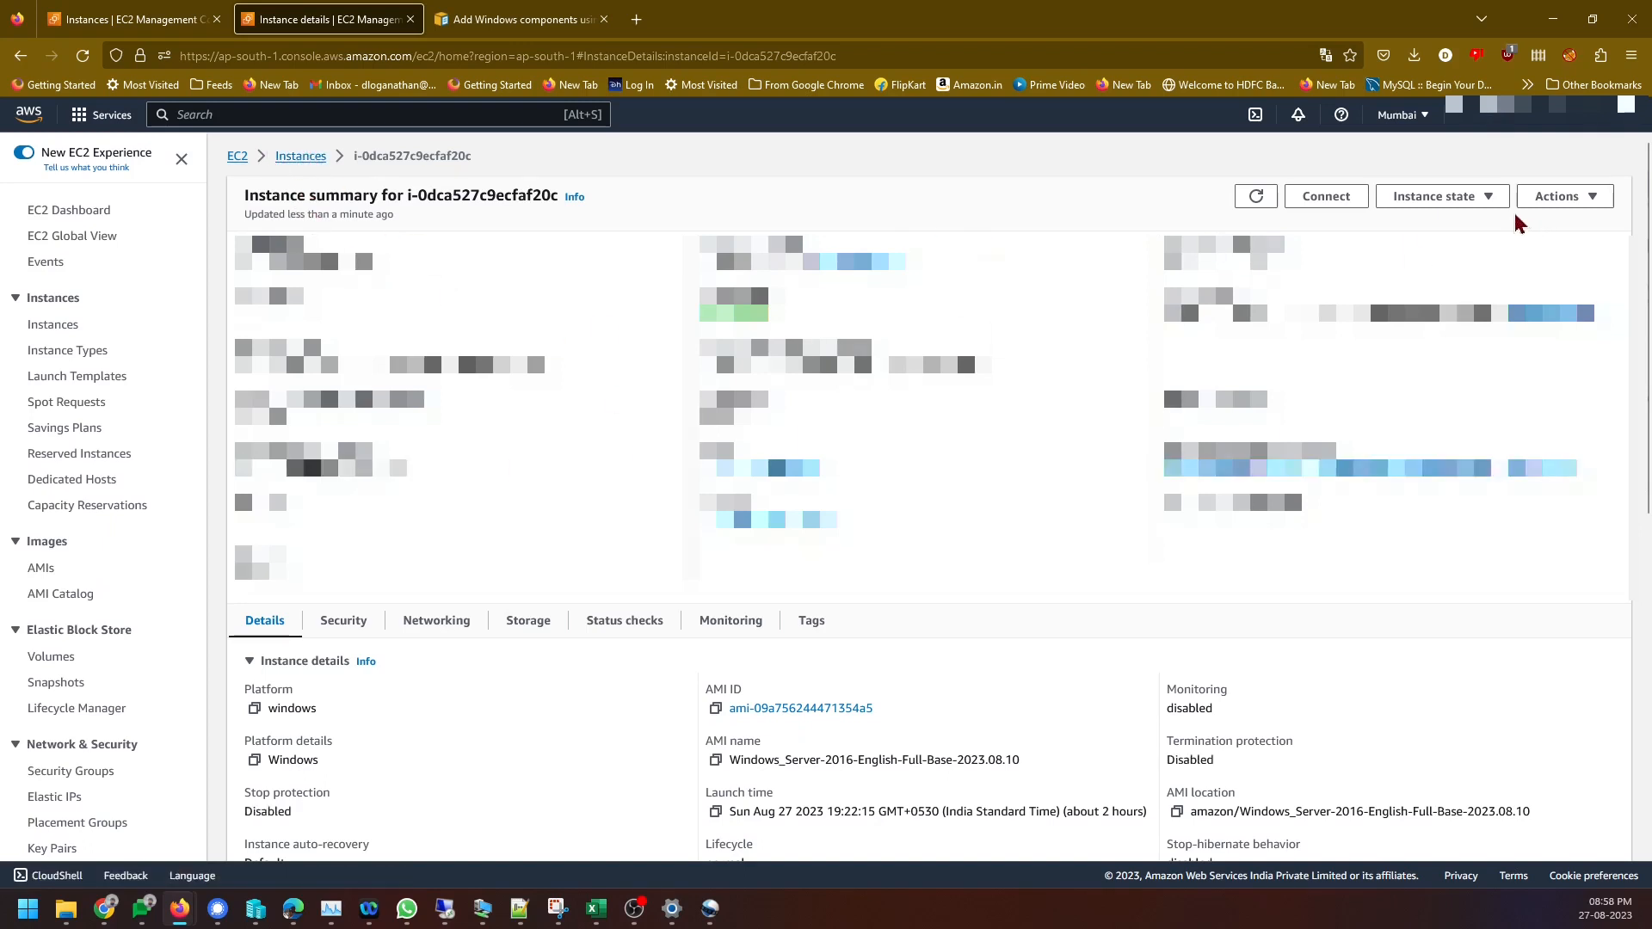
pyautogui.click(1354, 198)
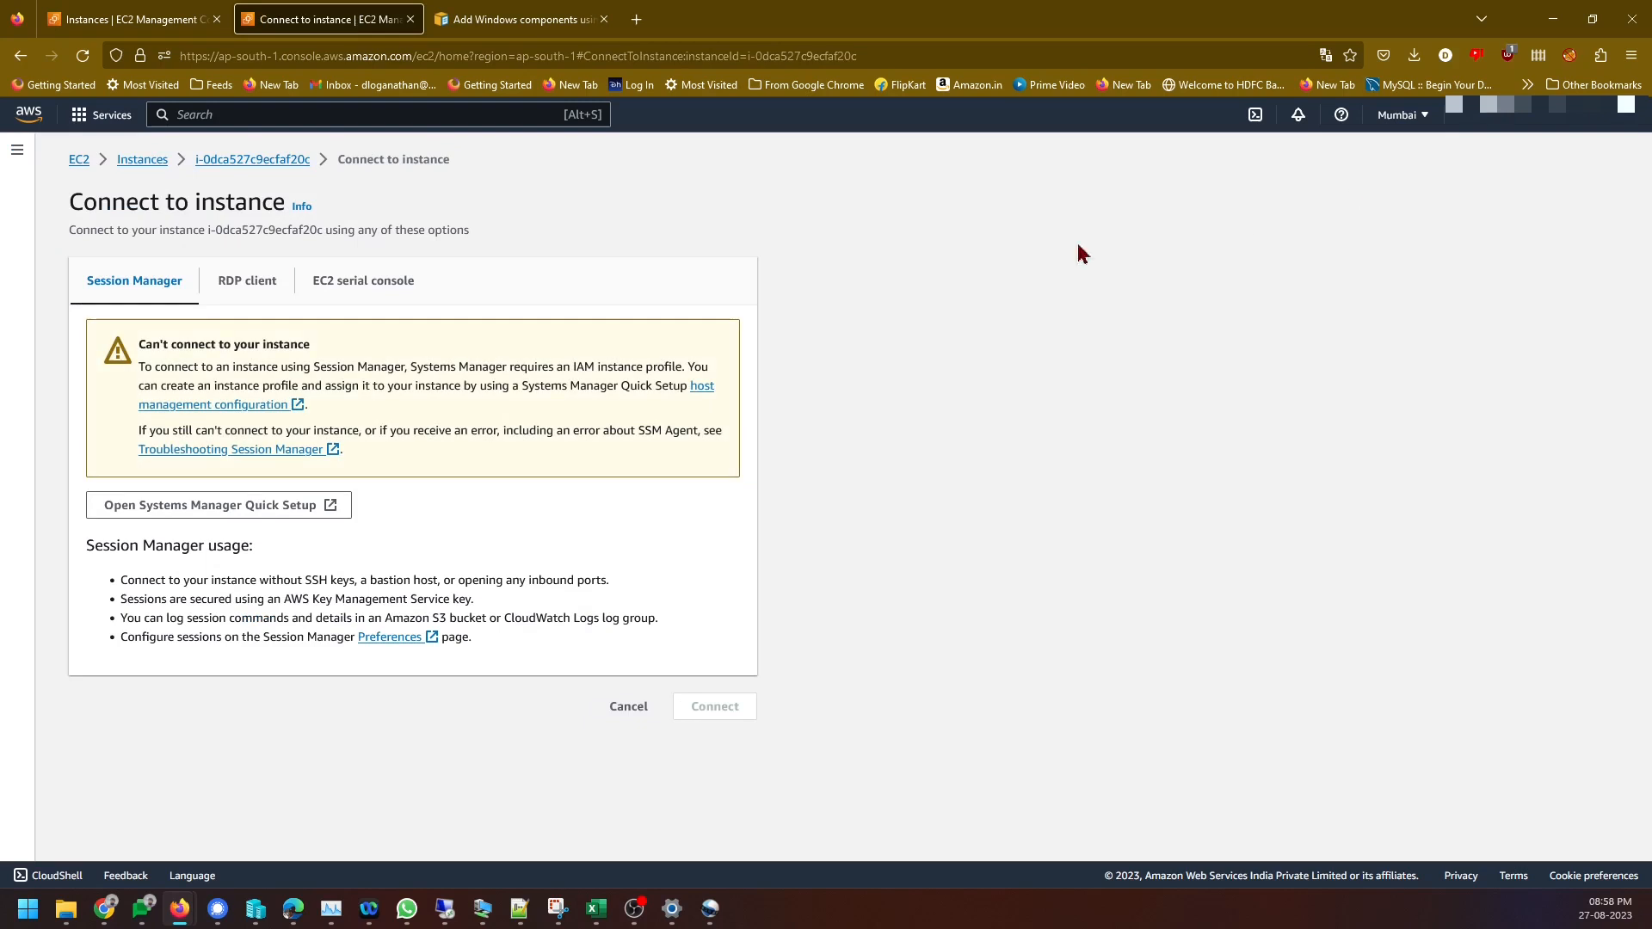
pyautogui.click(230, 290)
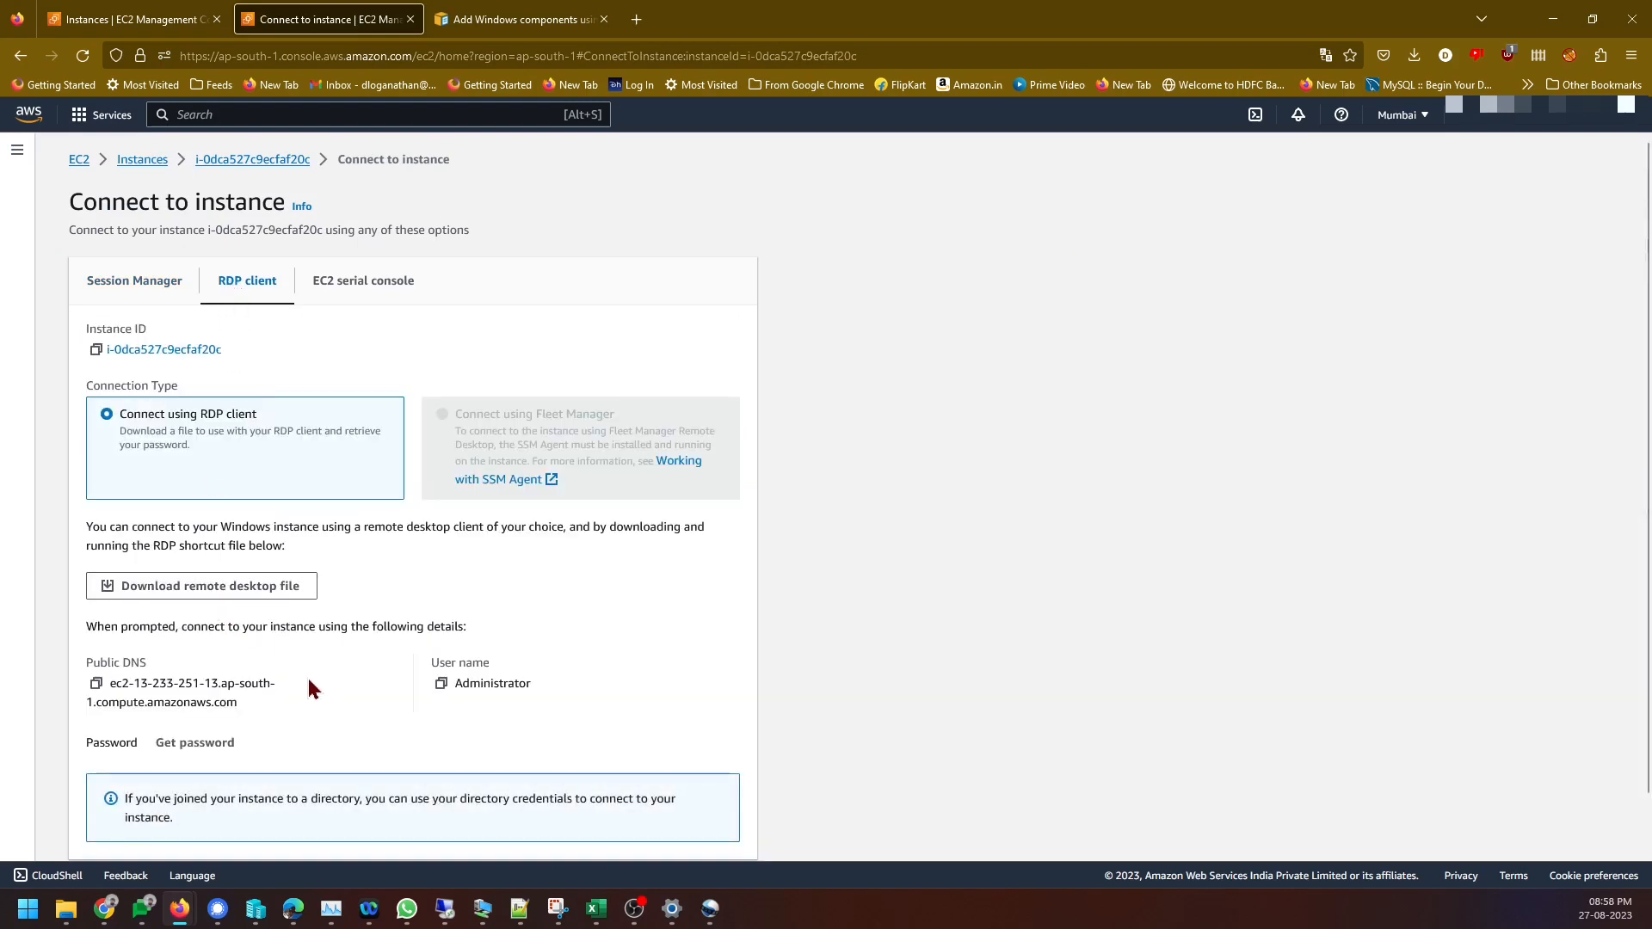
pyautogui.scroll(-1, 258, 689)
pyautogui.click(207, 689)
# Decrypt the Administrator password with the private key file AWS-new -Debain.pem and copy the decrypted password
pyautogui.click(101, 436)
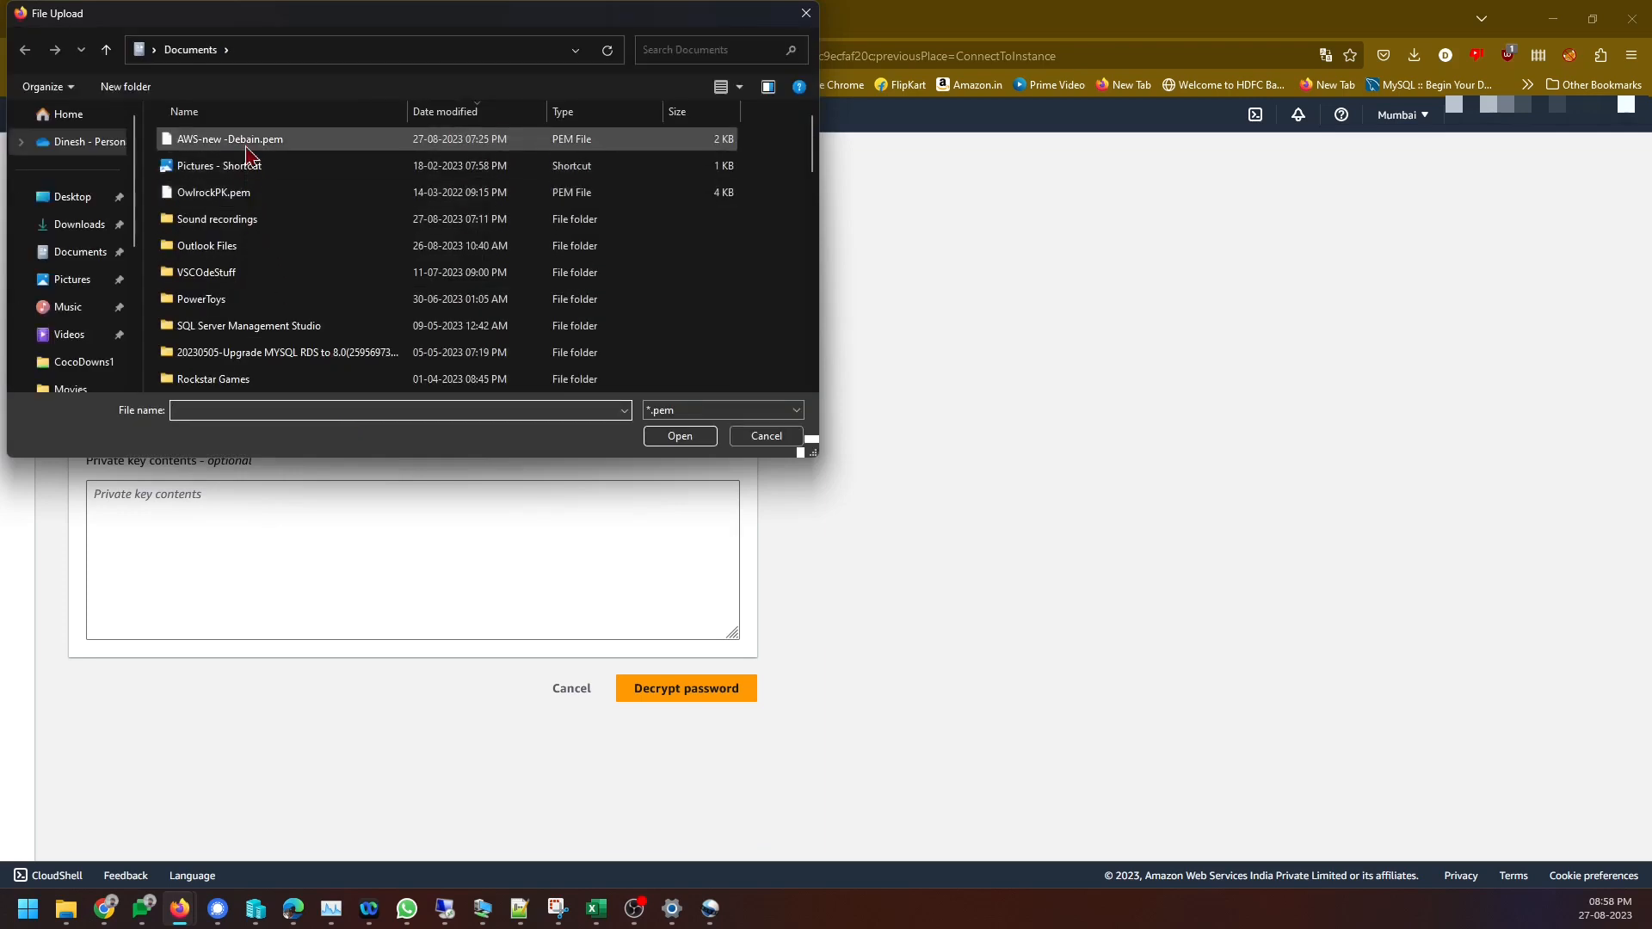
pyautogui.doubleClick(247, 148)
pyautogui.click(650, 729)
pyautogui.scroll(-2, 421, 685)
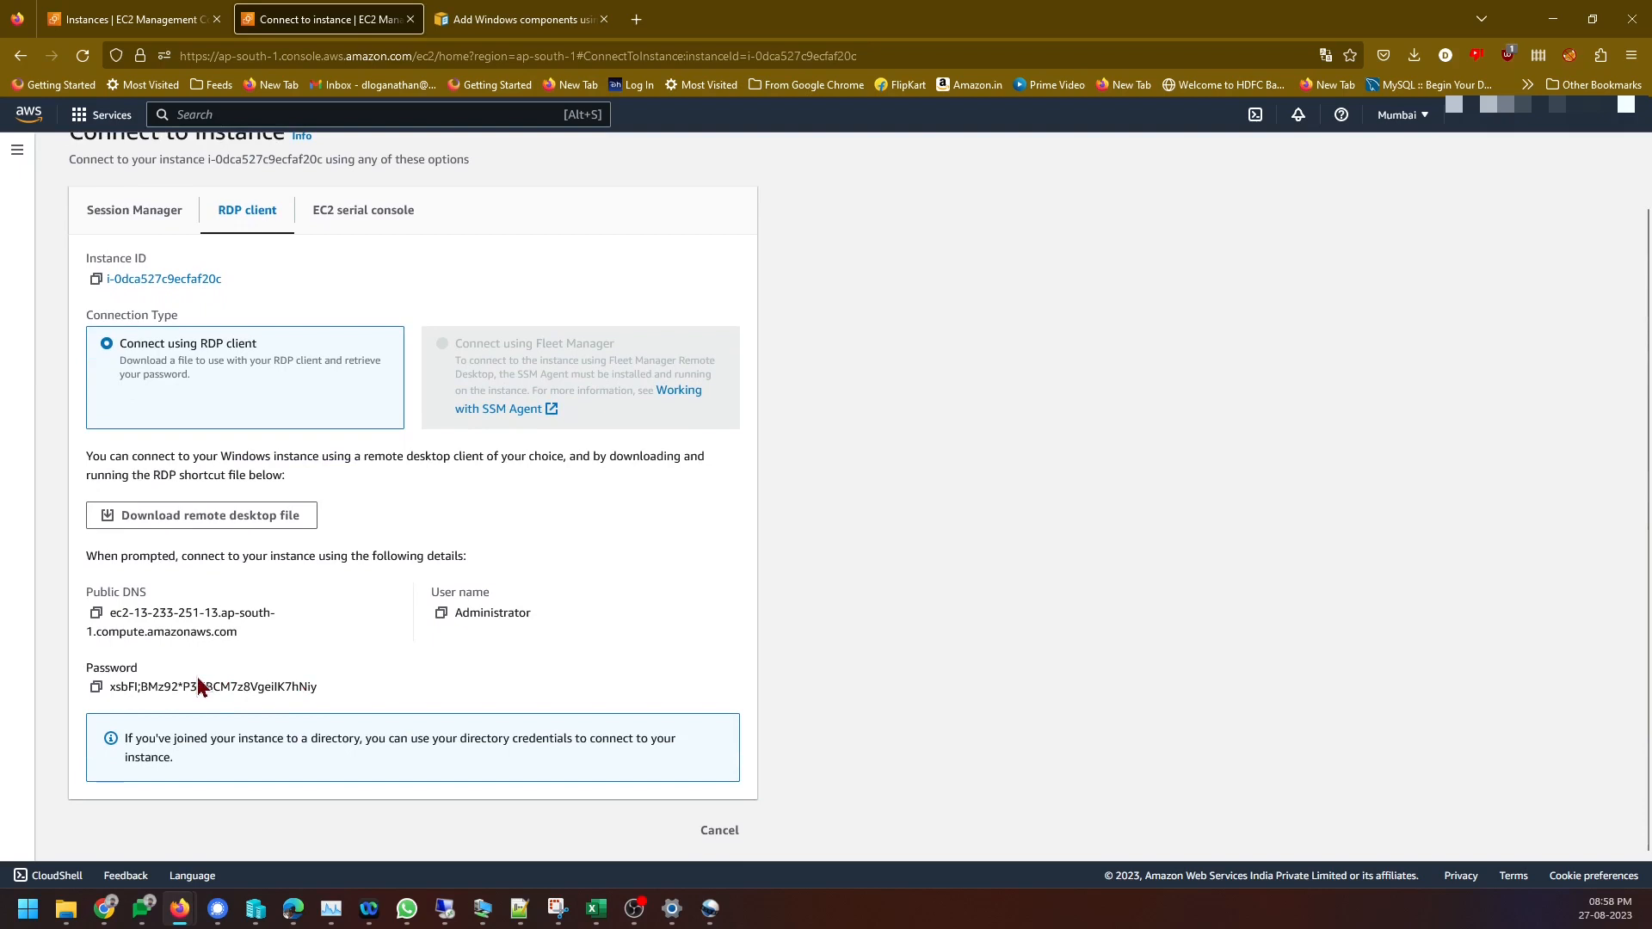
pyautogui.click(95, 687)
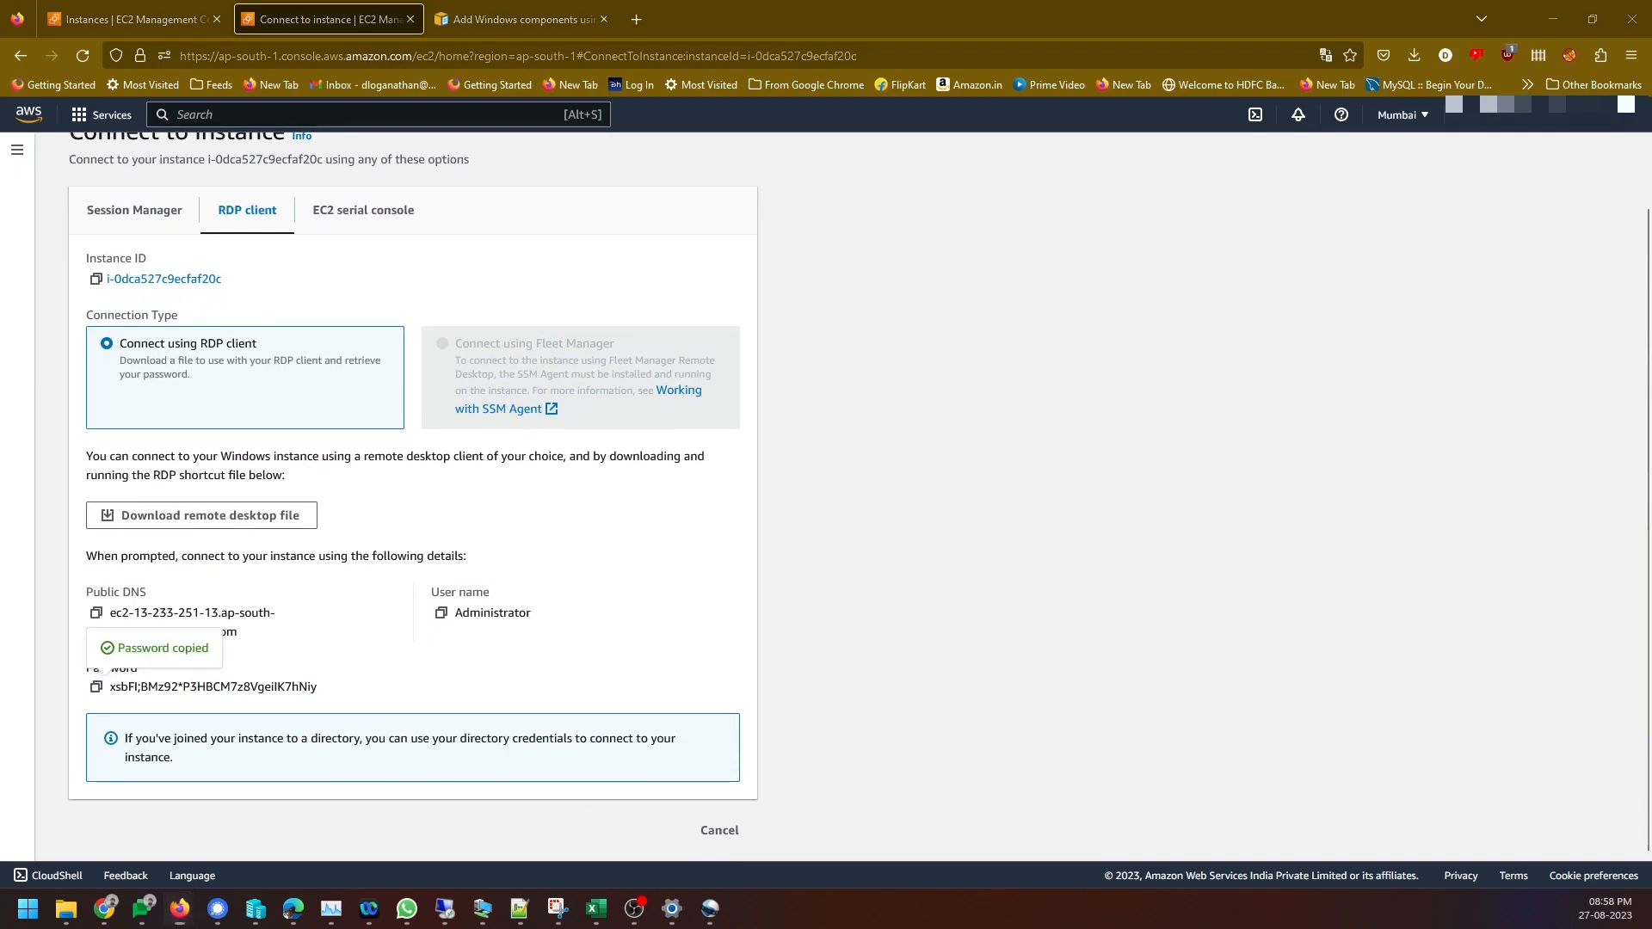
# Enter the copied Administrator password in the Remote Desktop credentials prompt and confirm the connection
pyautogui.hotkey('ctrl', 'v')
pyautogui.click(857, 513)
pyautogui.click(879, 608)
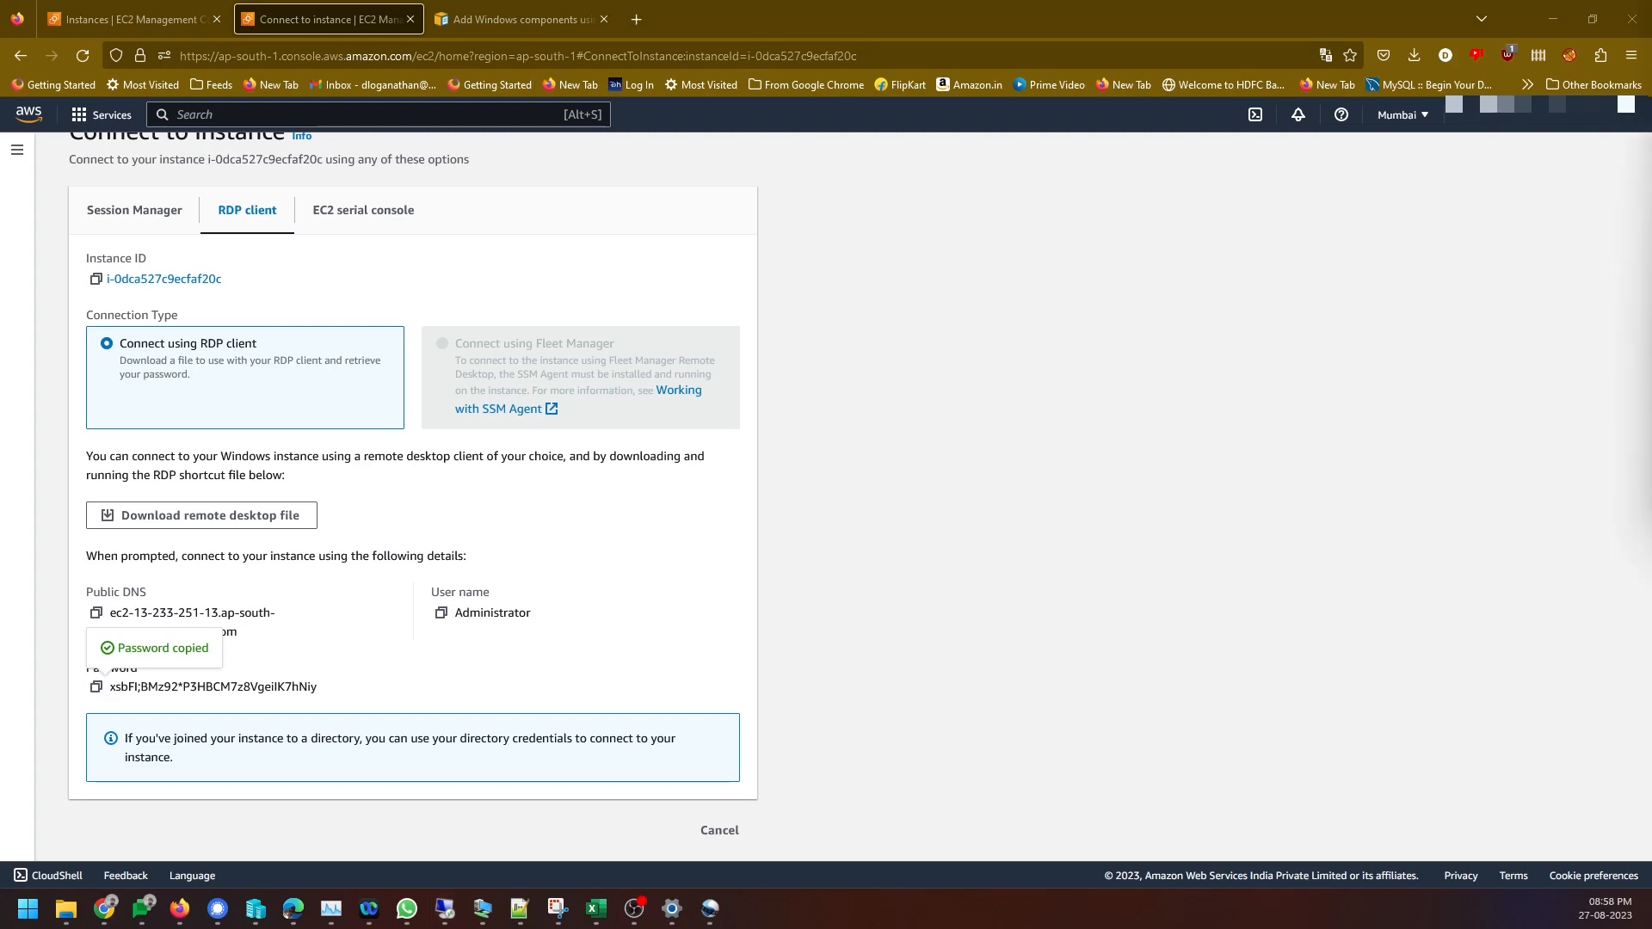
# Bring the Remote Desktop window onto this monitor and show the session in full screen
pyautogui.moveTo(1651, 312); pyautogui.dragTo(1046, 253)
pyautogui.doubleClick(1045, 253)
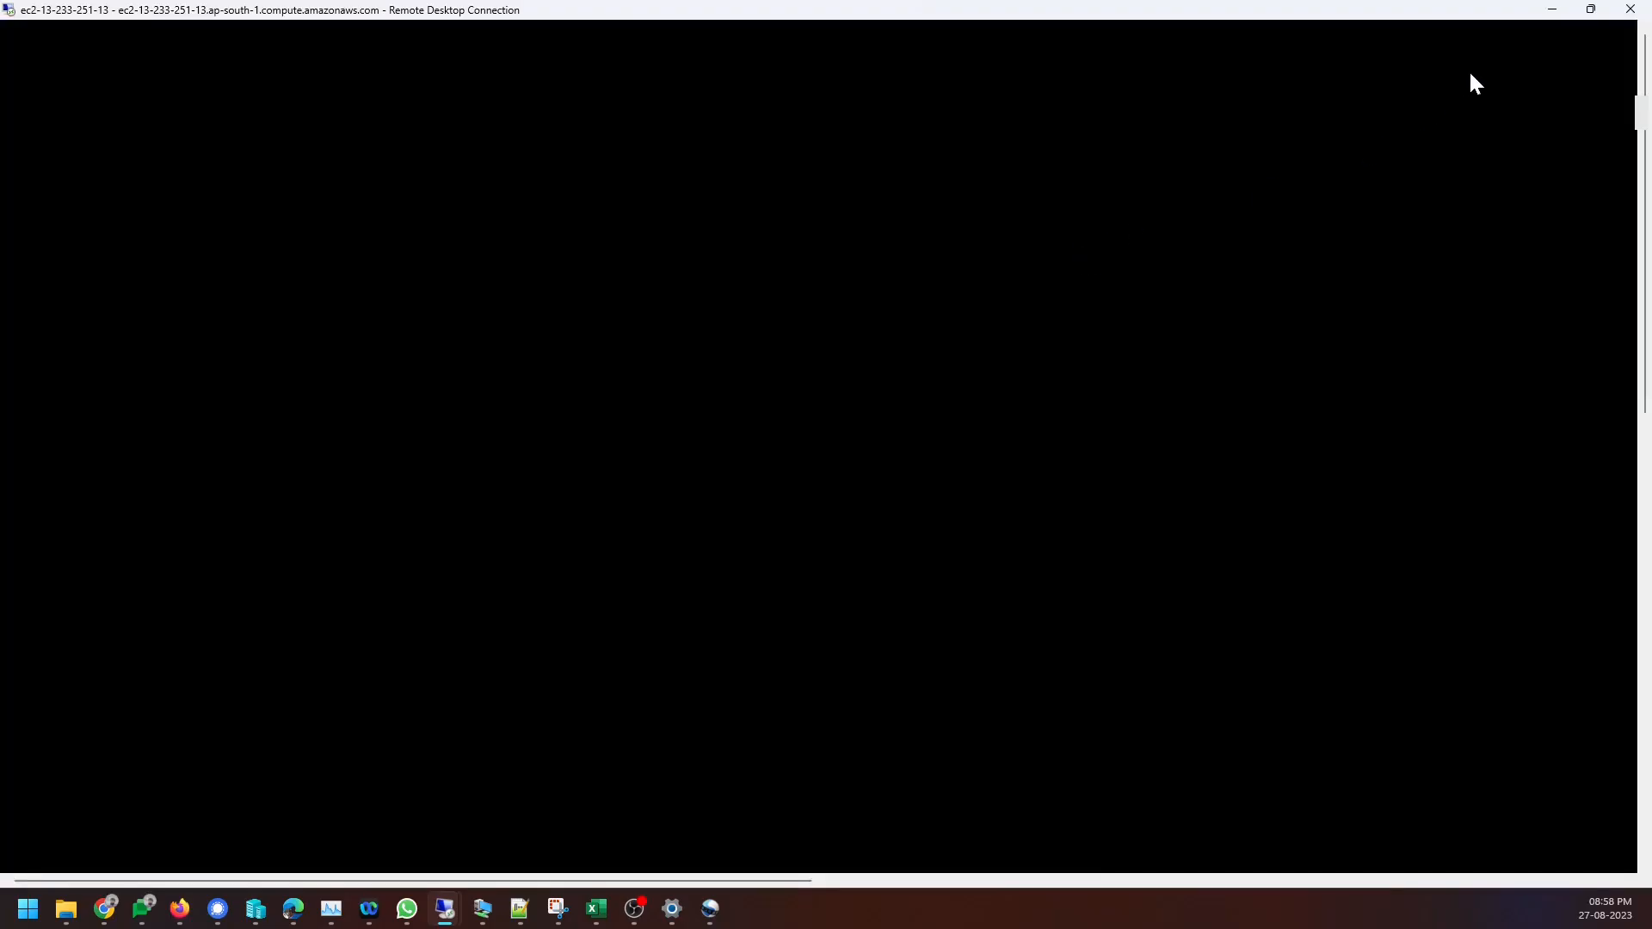
pyautogui.click(1591, 8)
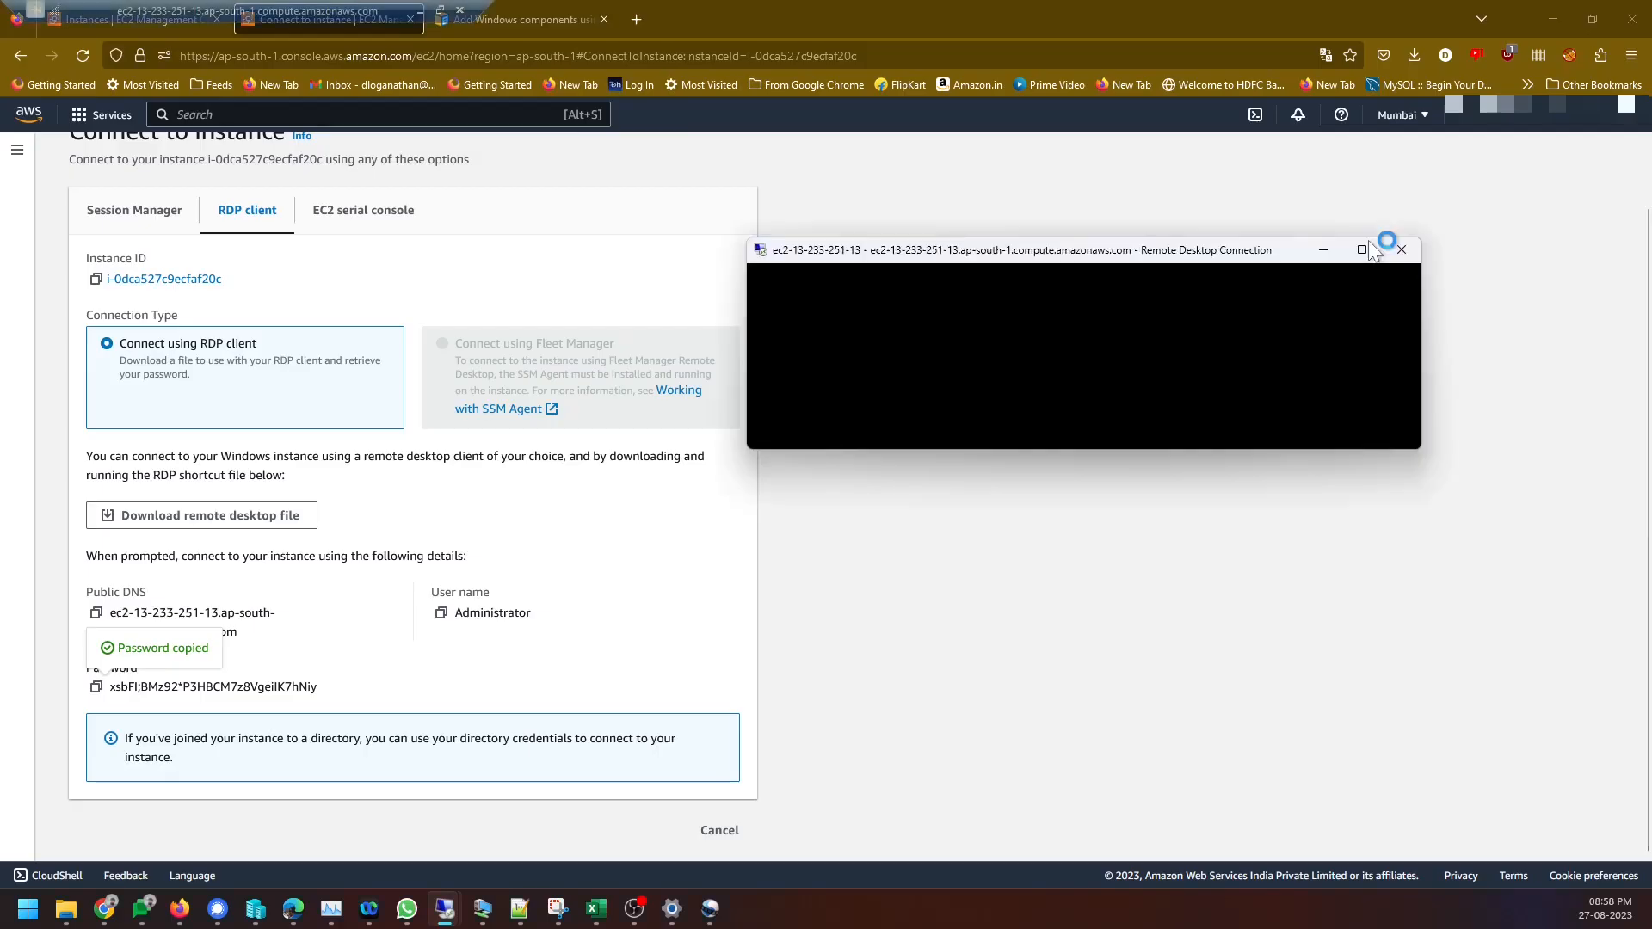
pyautogui.click(1363, 249)
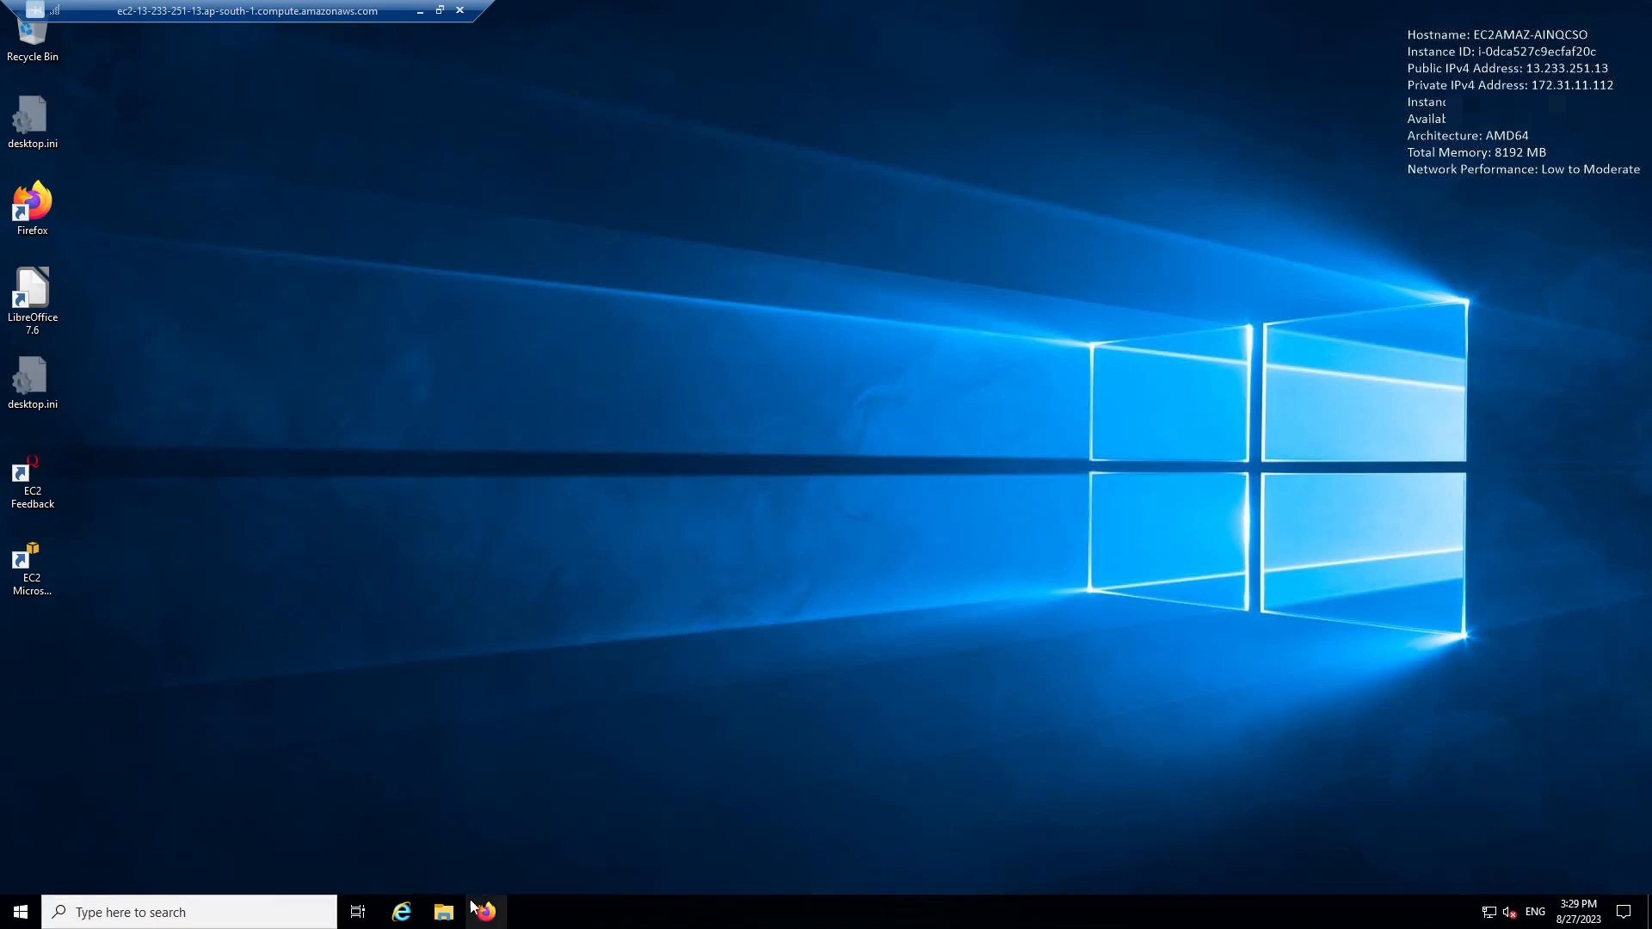
# Open the Documents folder on the remote server and open Test text file.txt in Notepad++ to check its contents
pyautogui.click(449, 918)
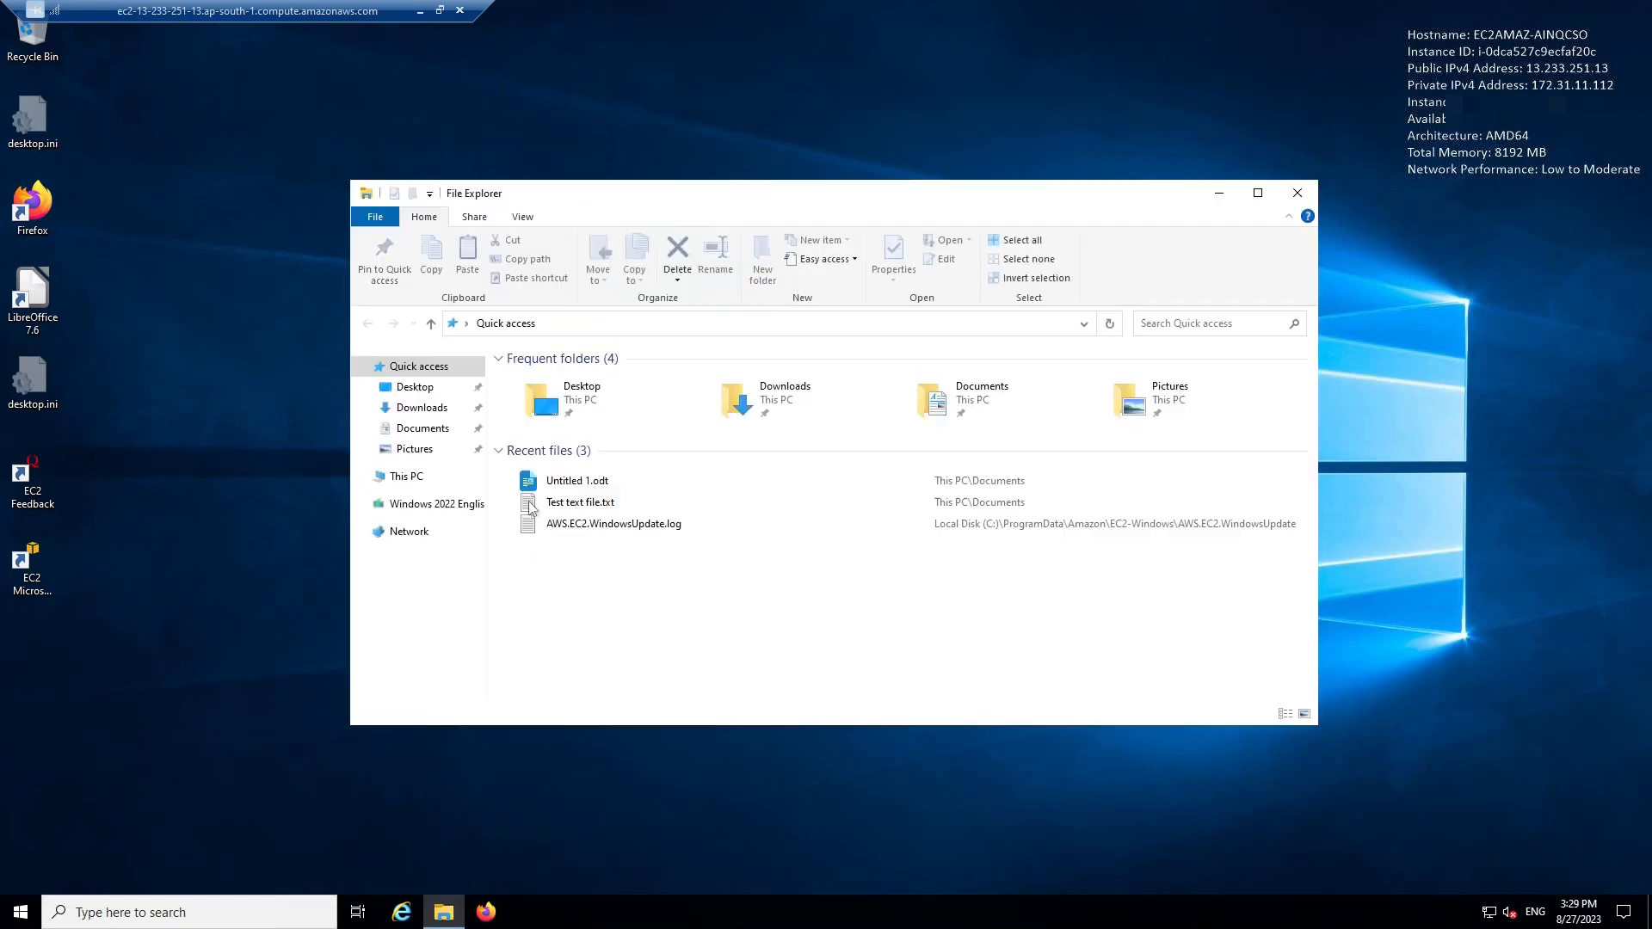
pyautogui.click(423, 428)
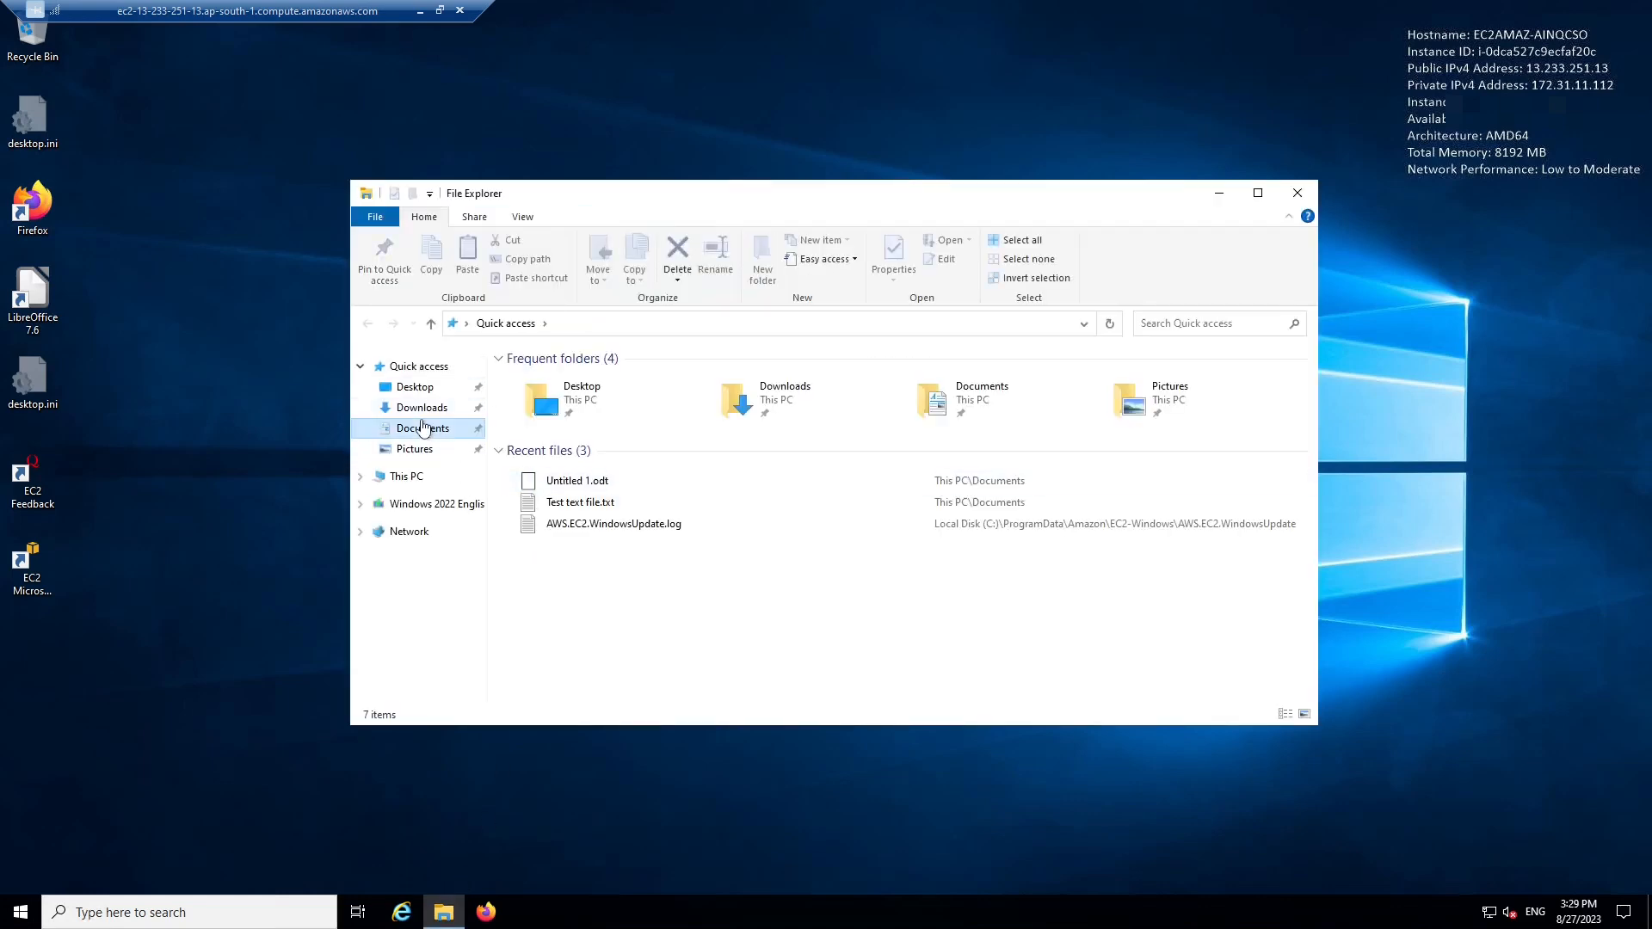
pyautogui.doubleClick(567, 467)
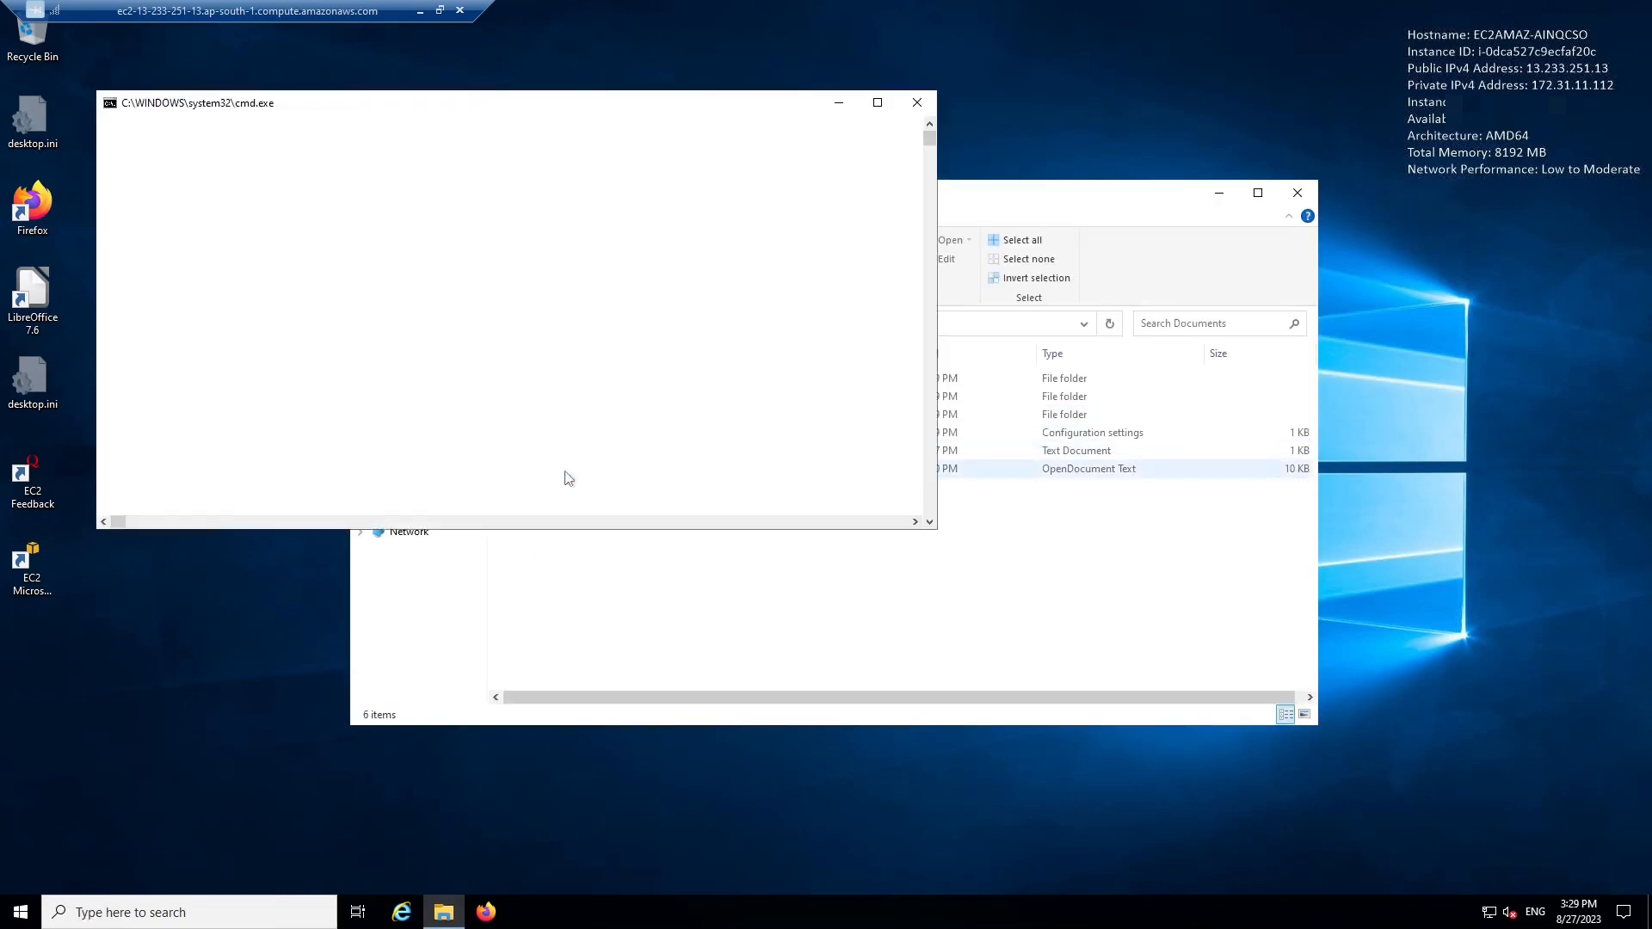
pyautogui.click(551, 453)
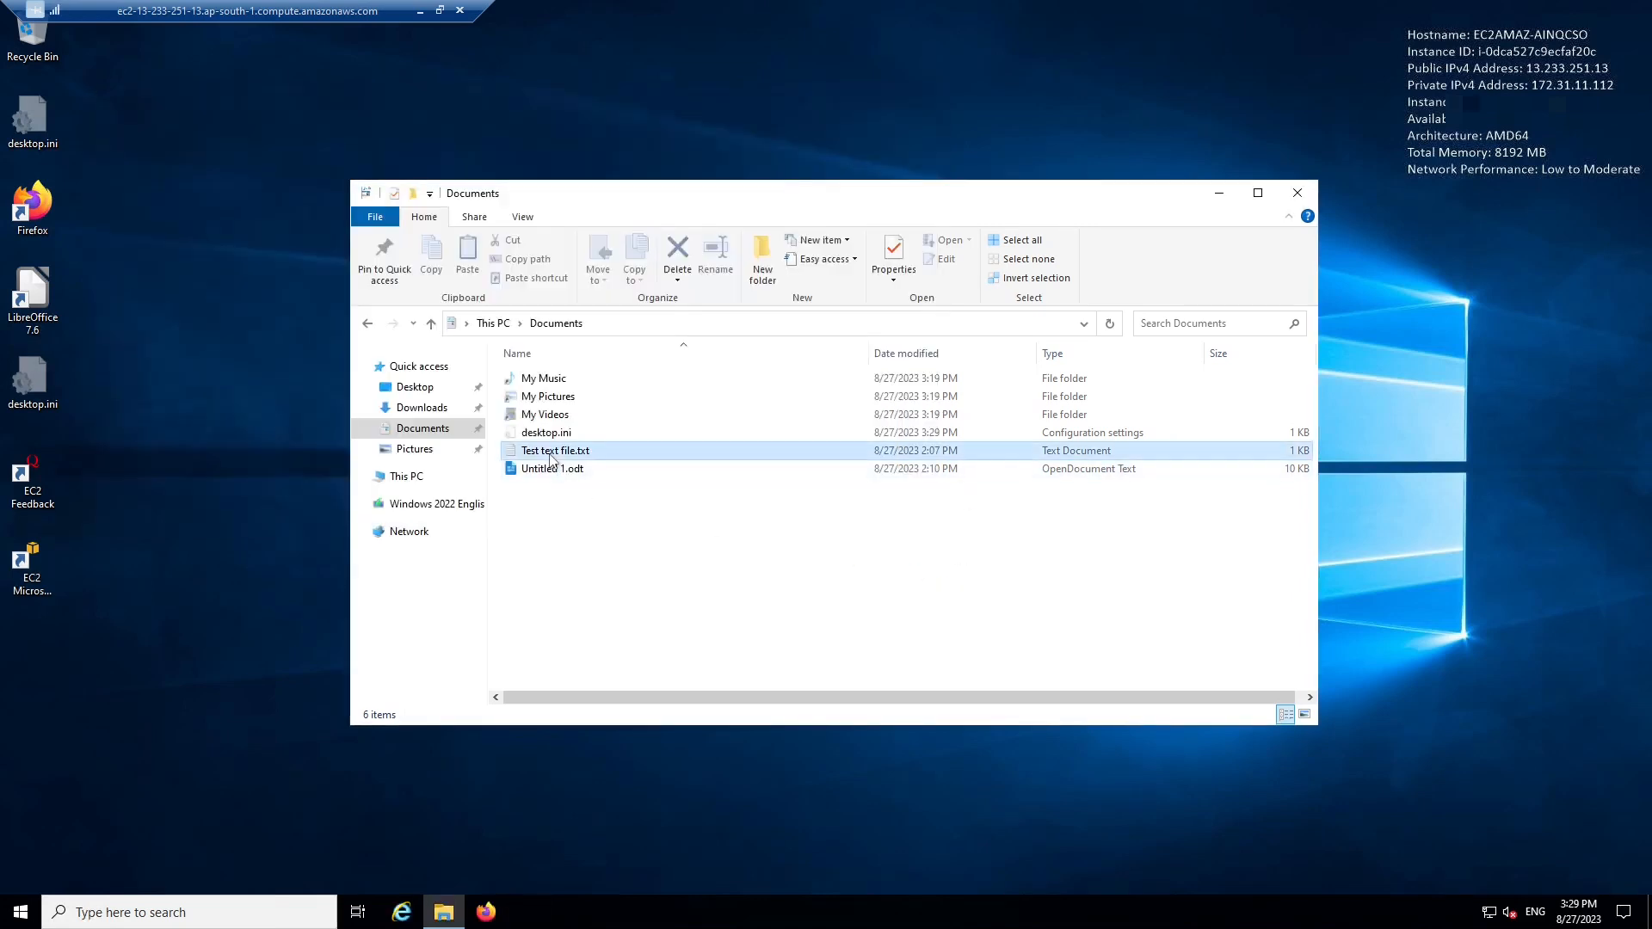
pyautogui.rightClick(551, 457)
pyautogui.click(608, 524)
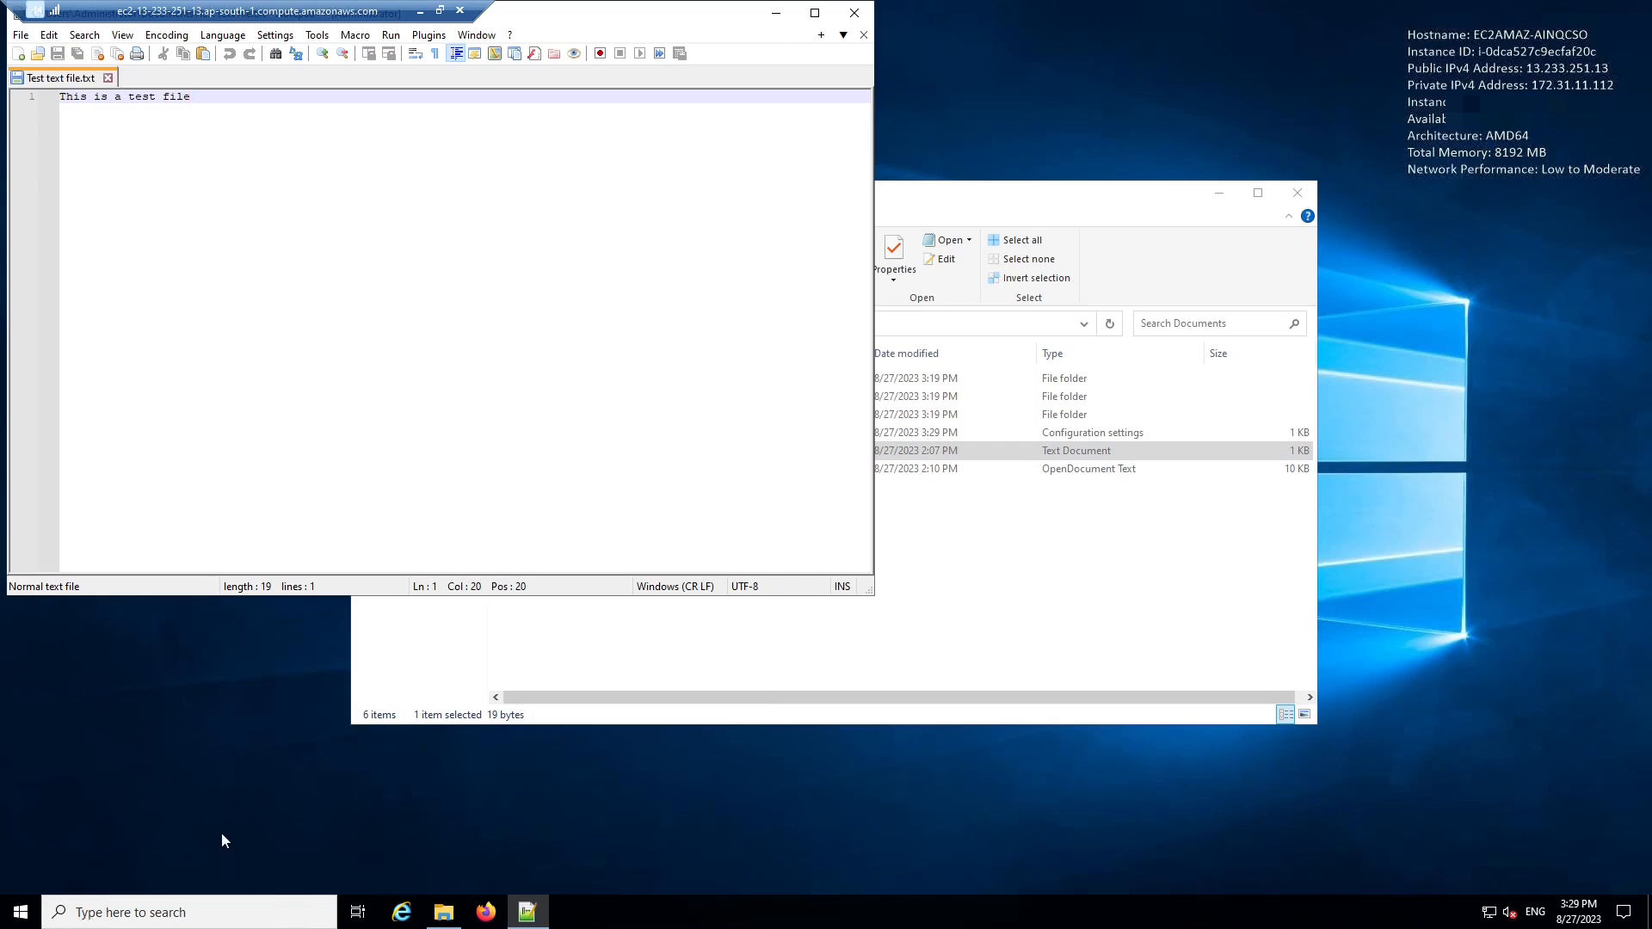
# Run winver to check the installed Windows version, and close the About Windows dialog
pyautogui.click(152, 913)
pyautogui.write('wi')
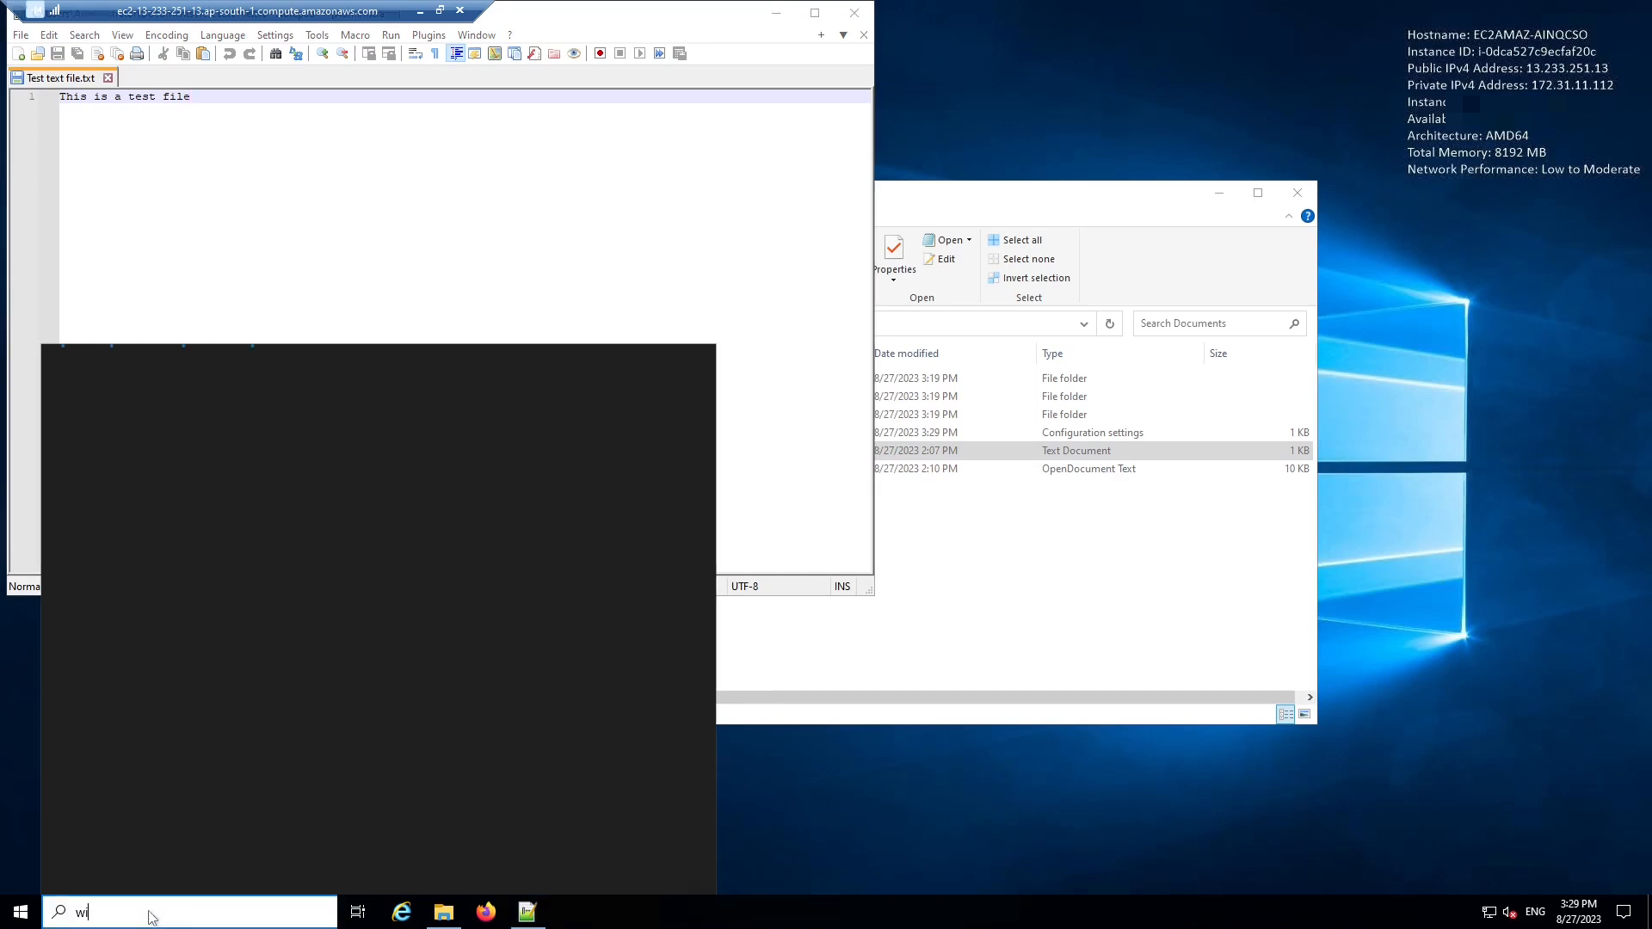
pyautogui.write('nver')
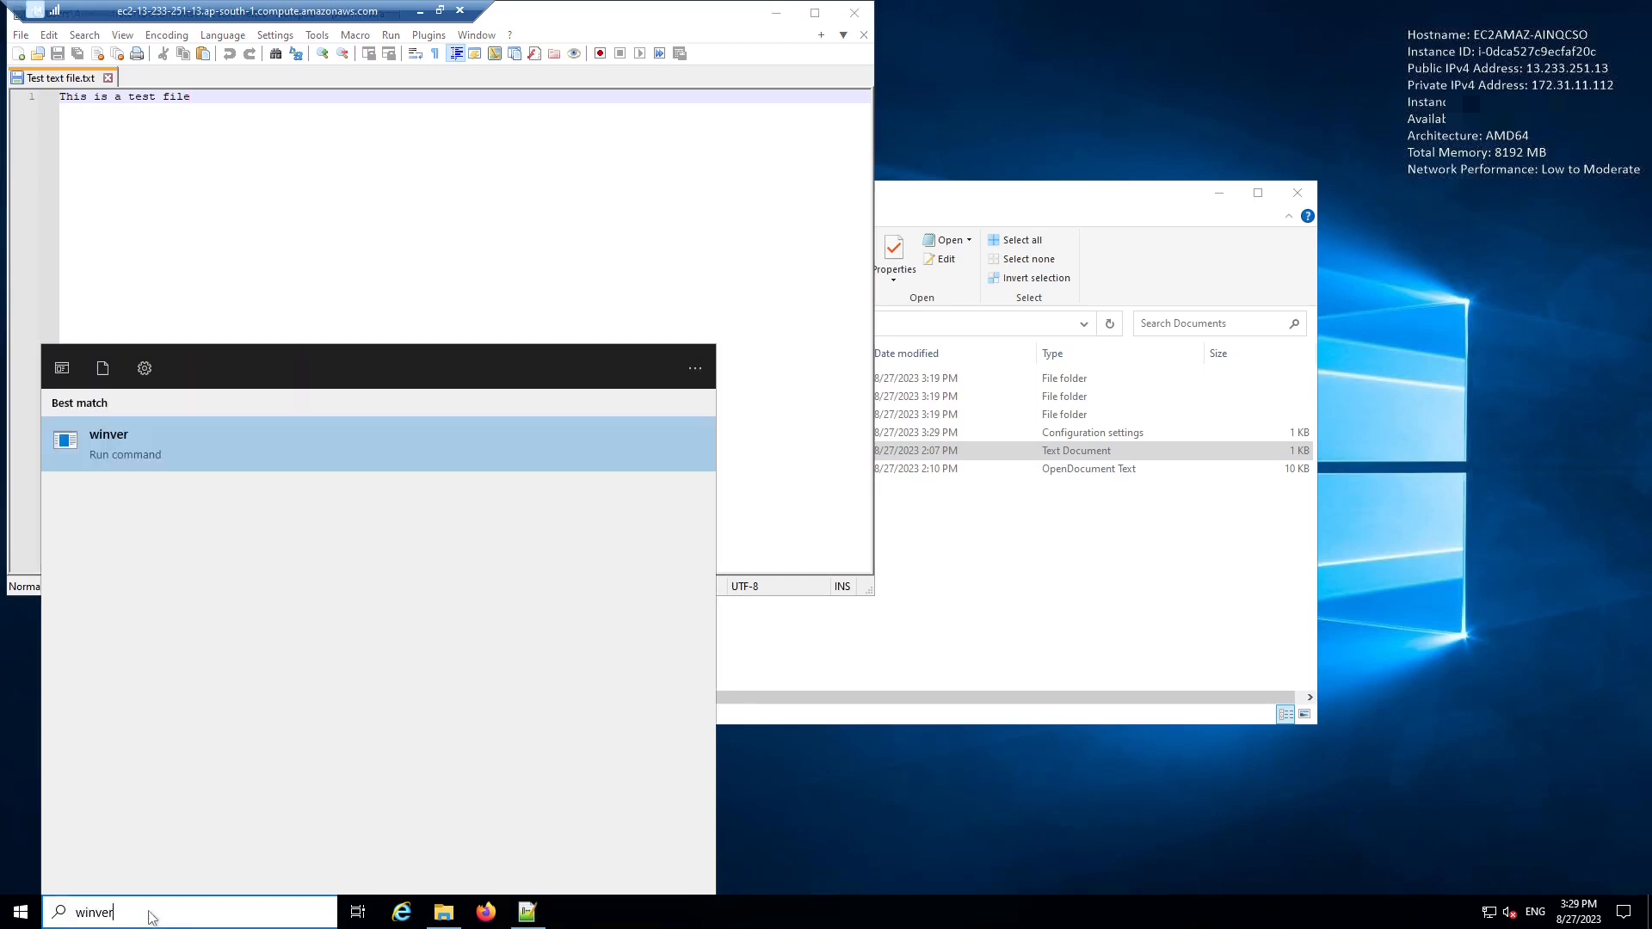
pyautogui.press('Return')
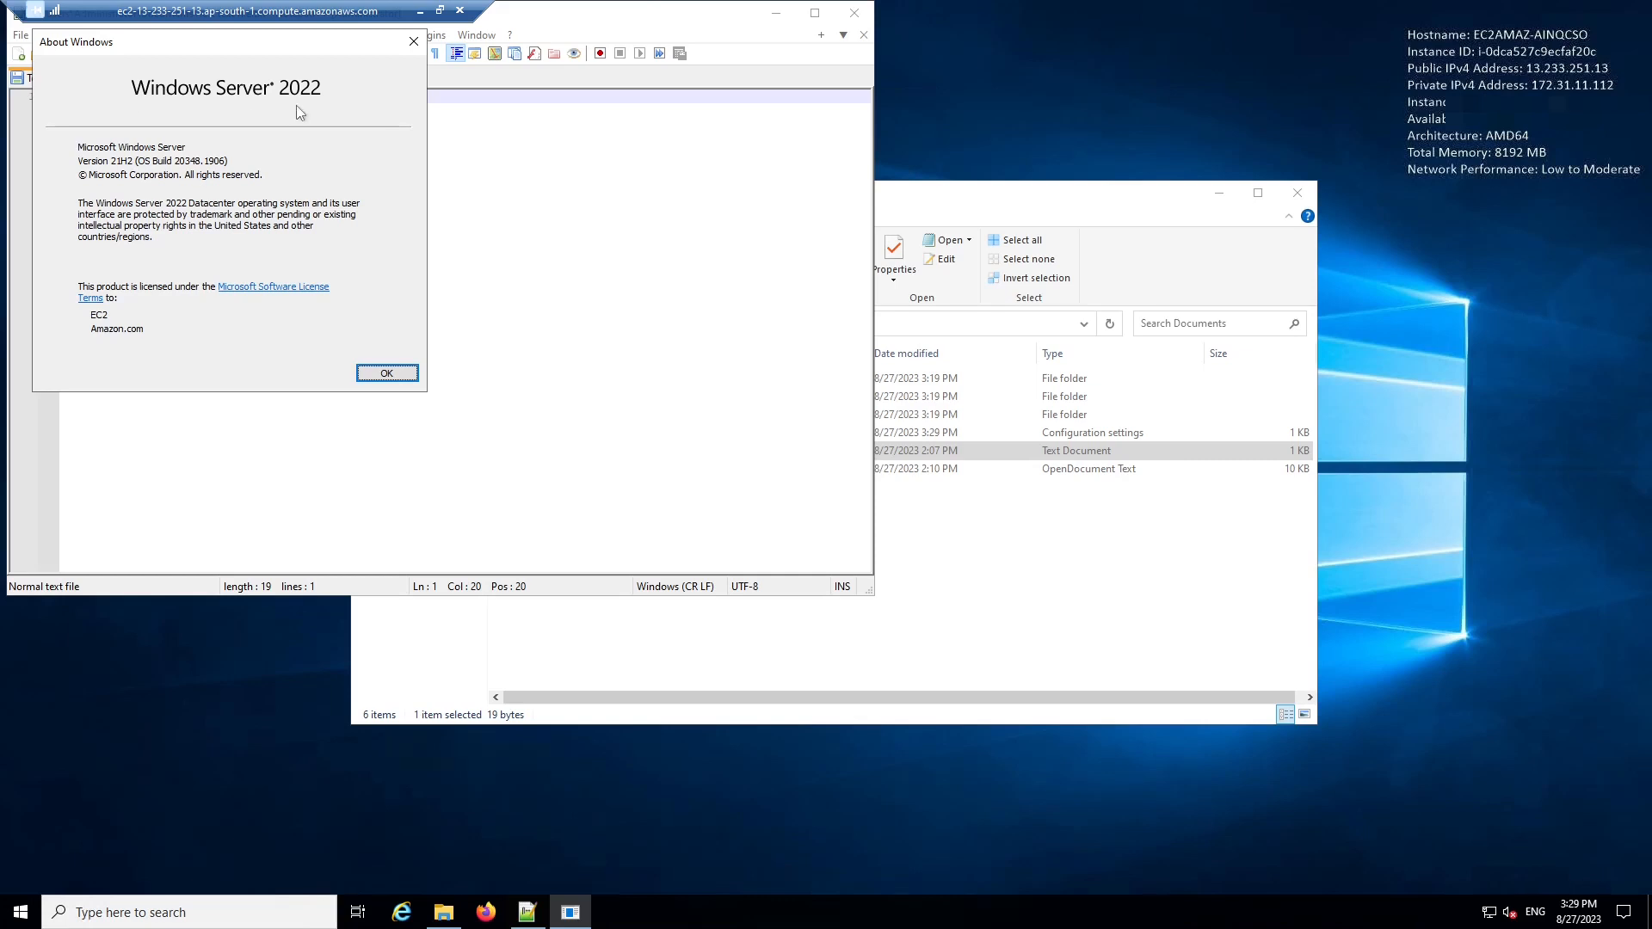
pyautogui.click(401, 377)
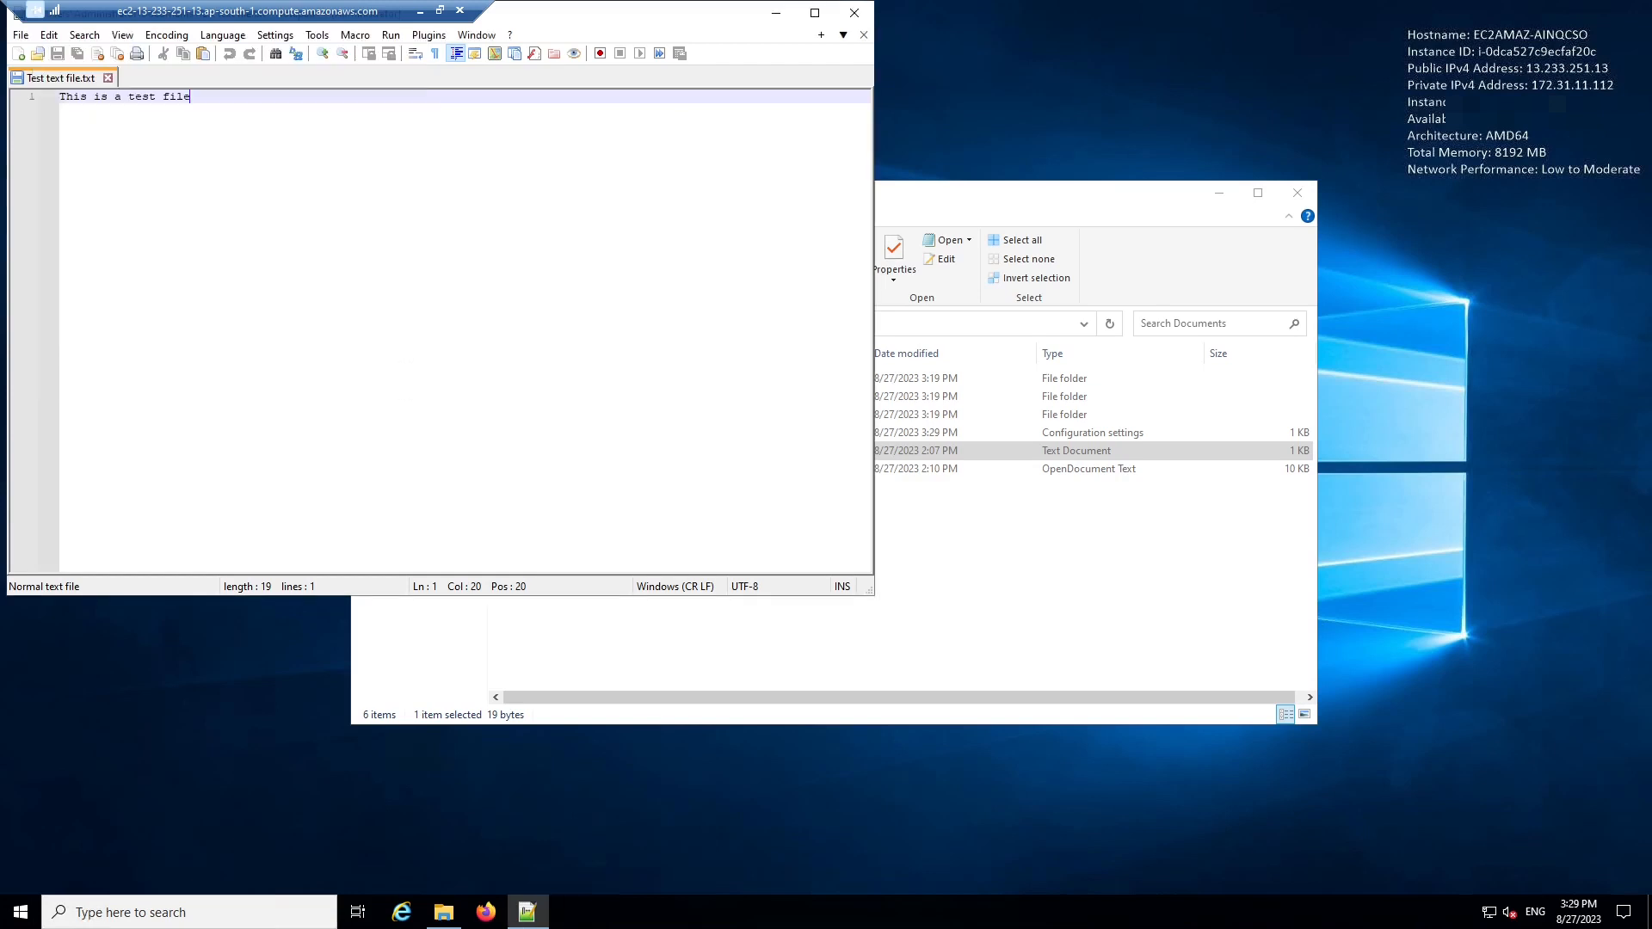
# Close Notepad++ and open Untitled 1.odt in LibreOffice Writer to check its contents, leaving a clear desktop
pyautogui.click(864, 35)
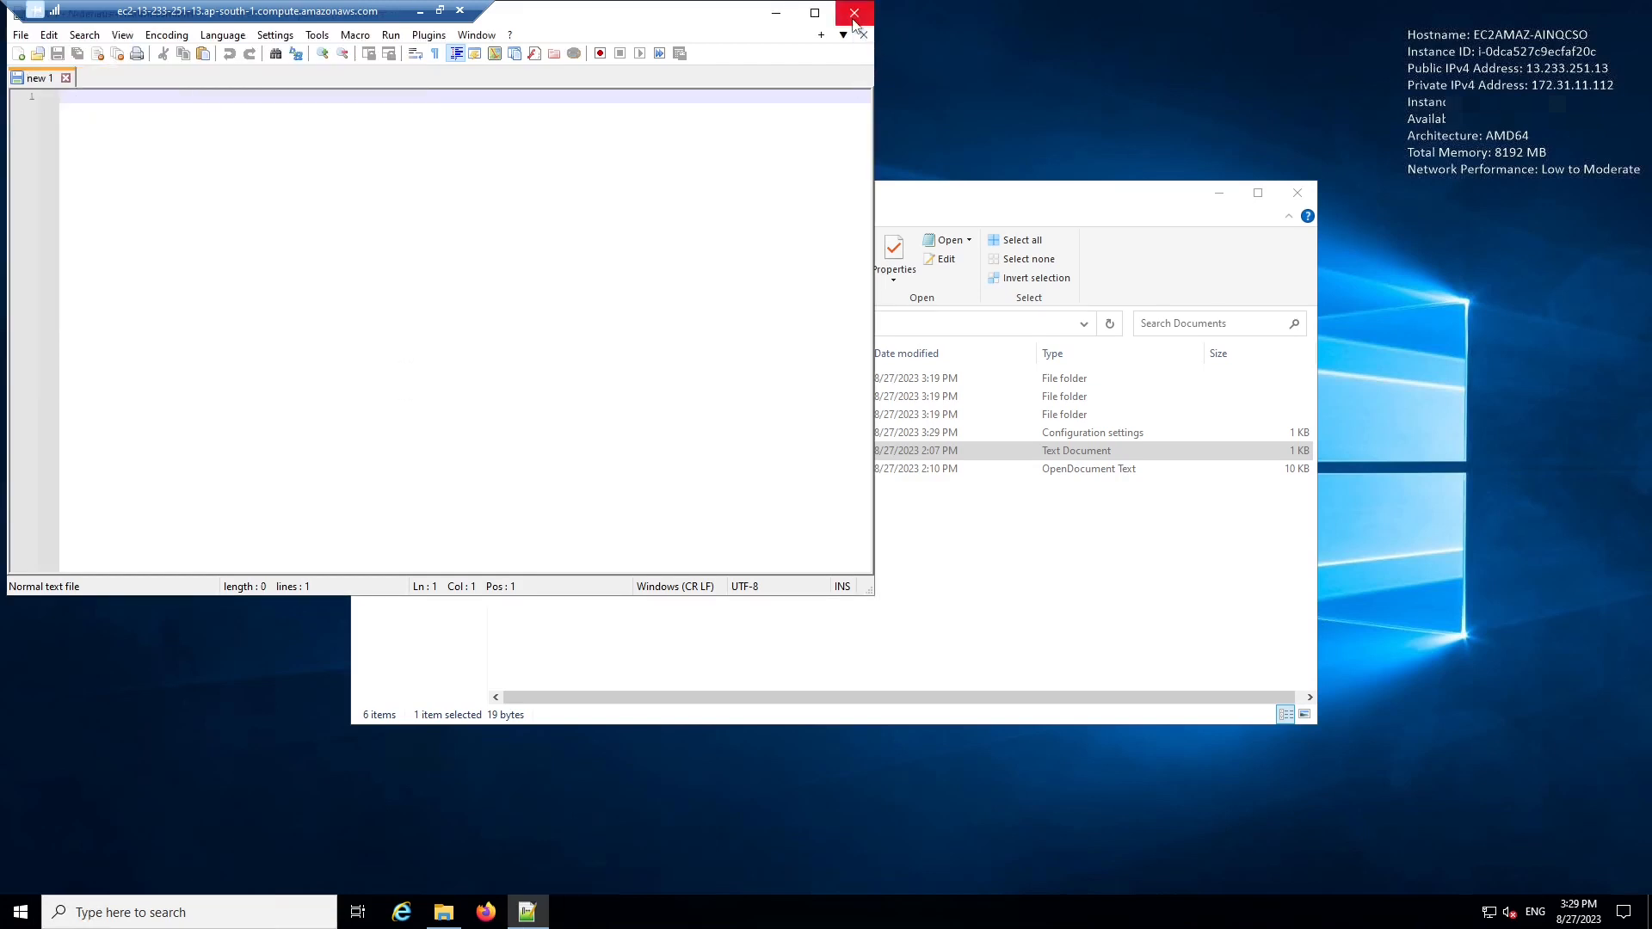
pyautogui.click(854, 12)
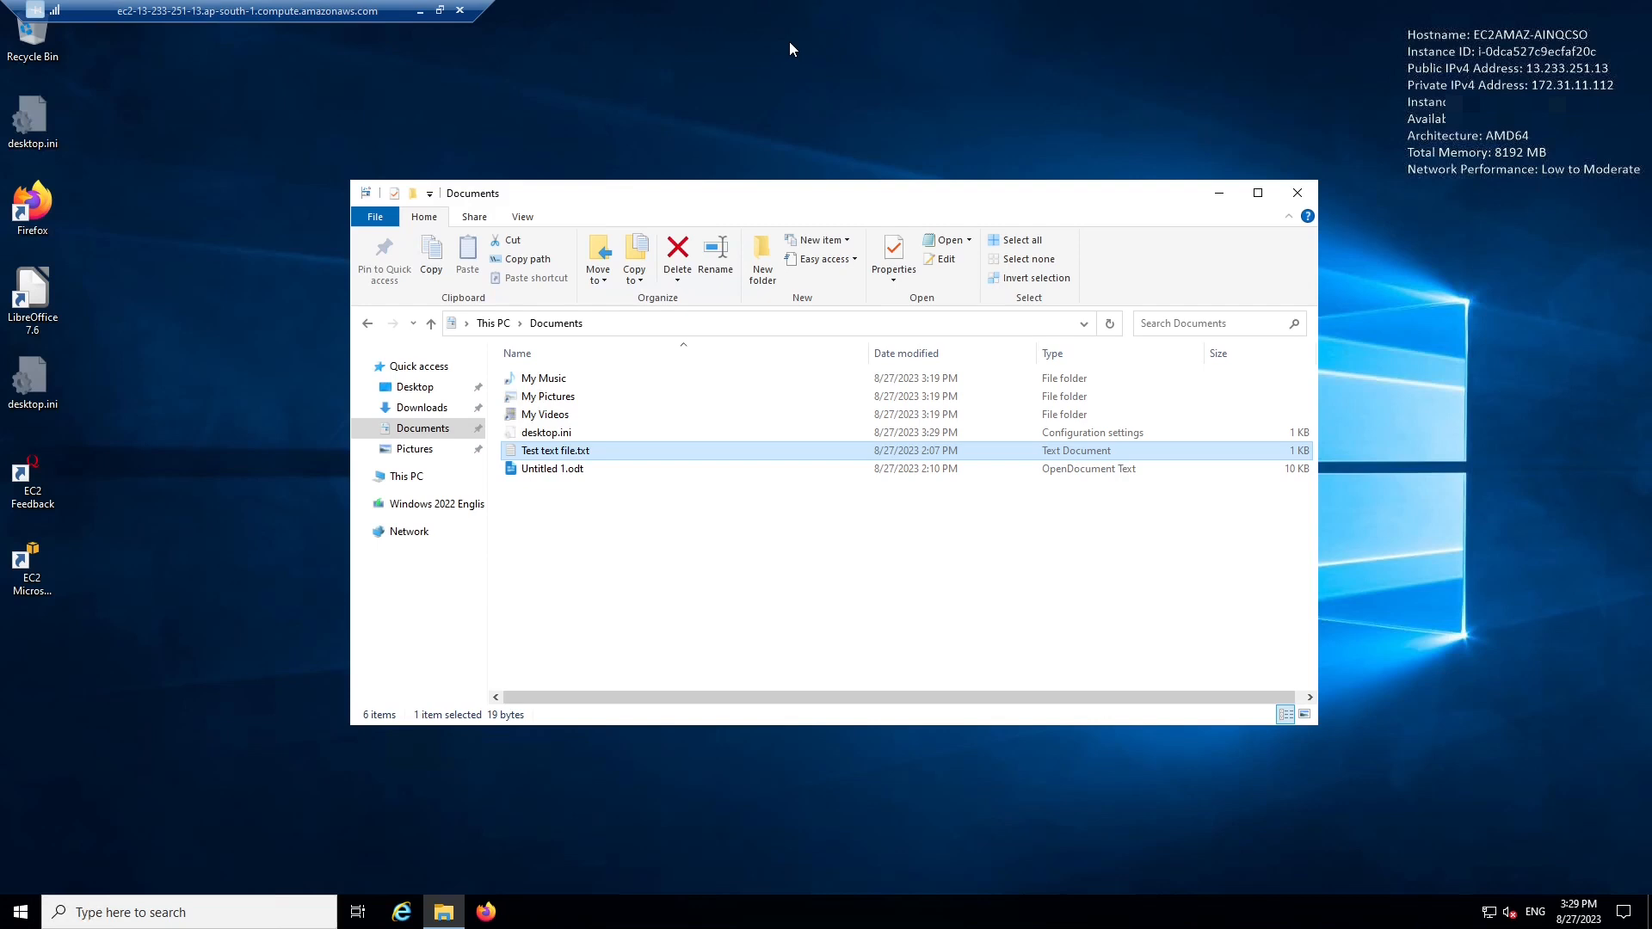
pyautogui.click(520, 477)
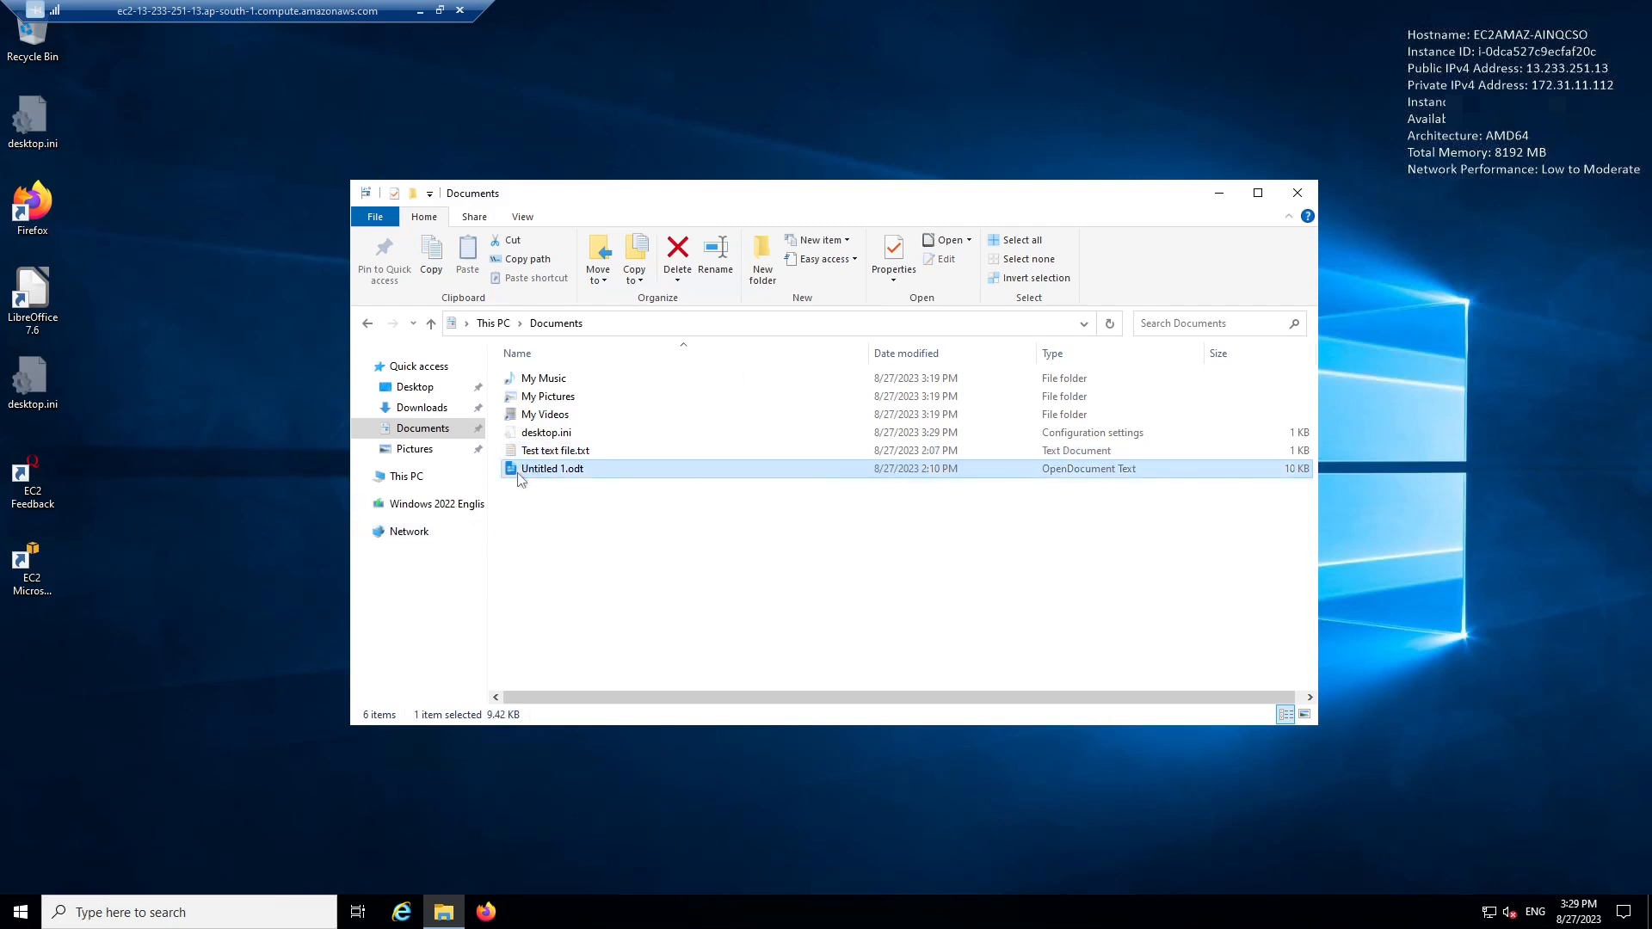
pyautogui.doubleClick(520, 477)
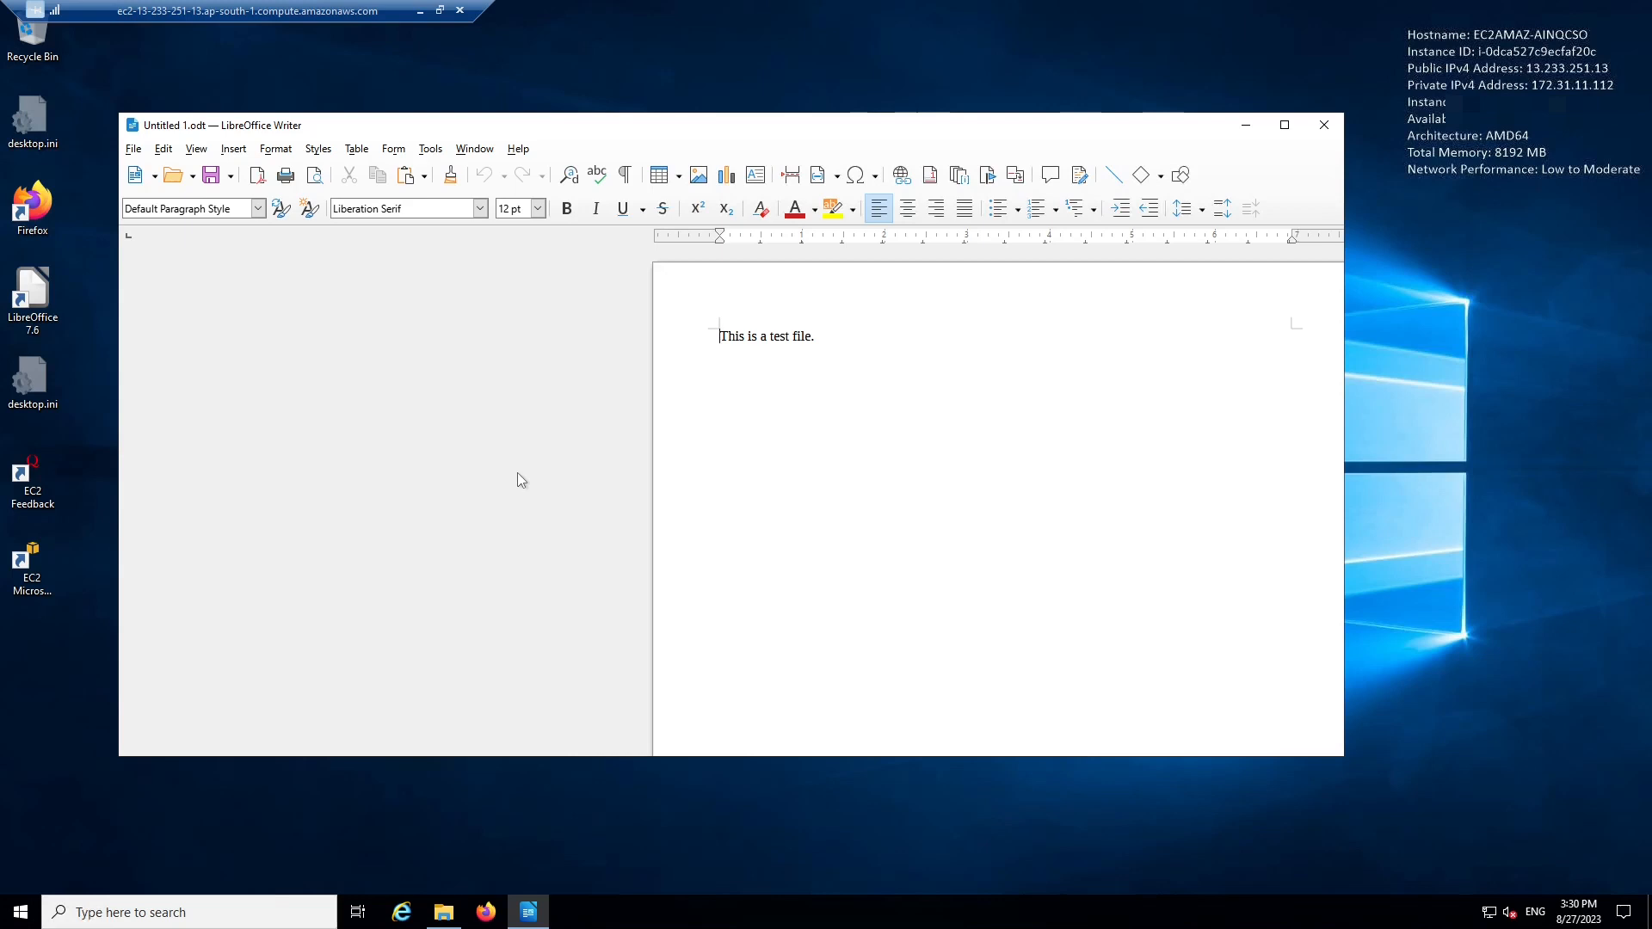
pyautogui.click(1324, 126)
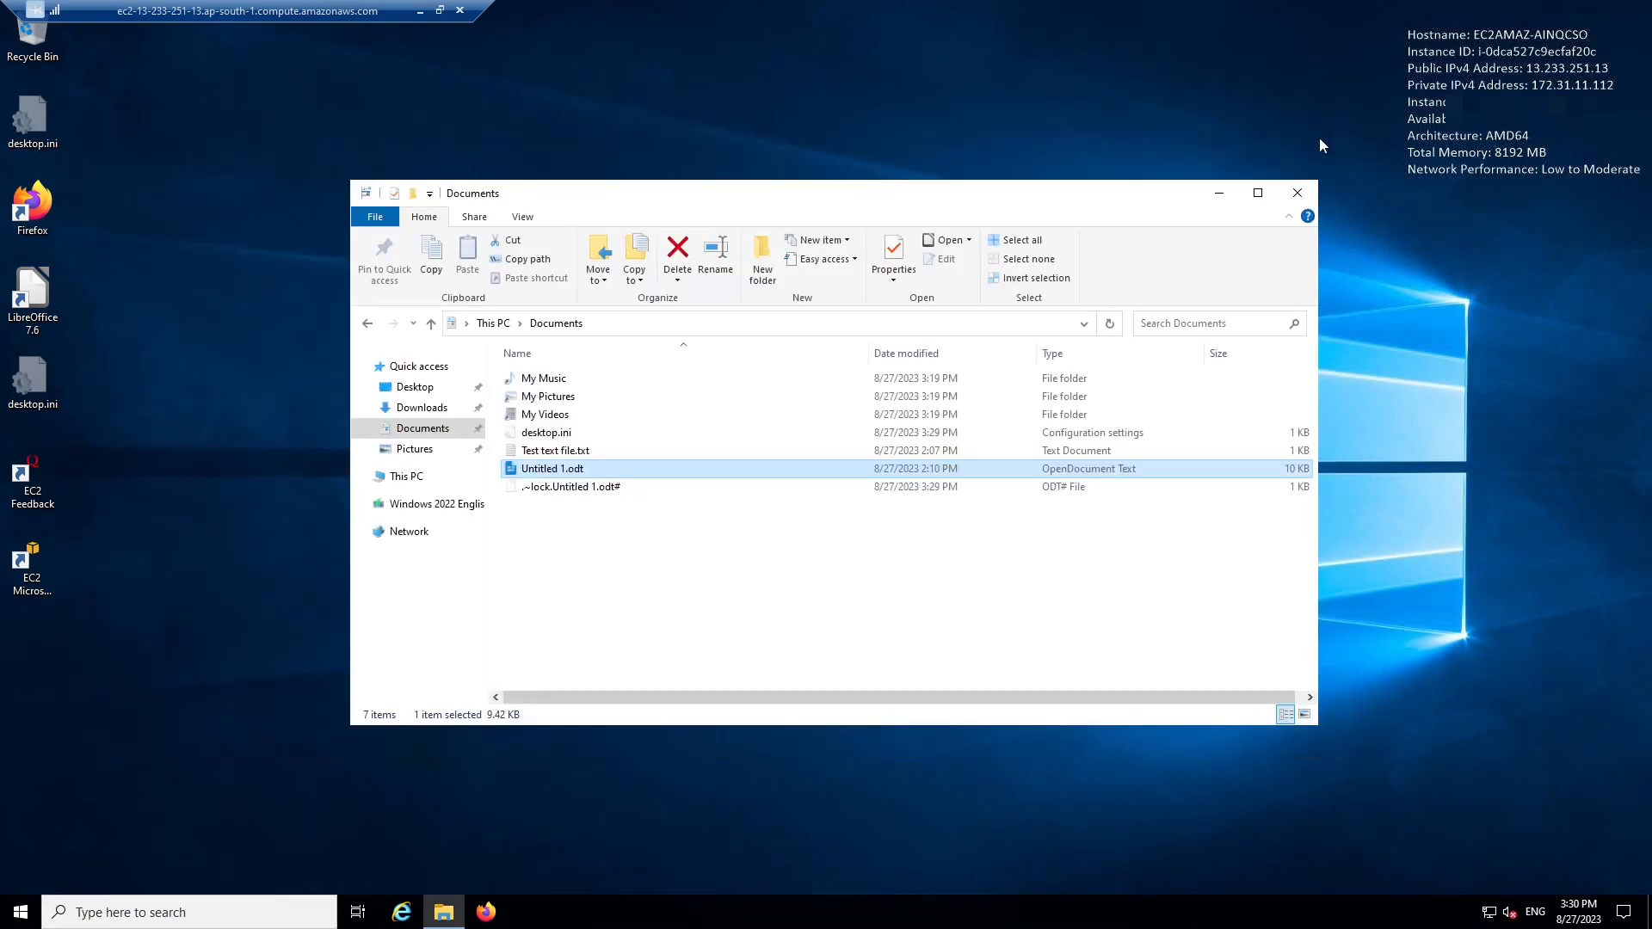
pyautogui.click(1216, 194)
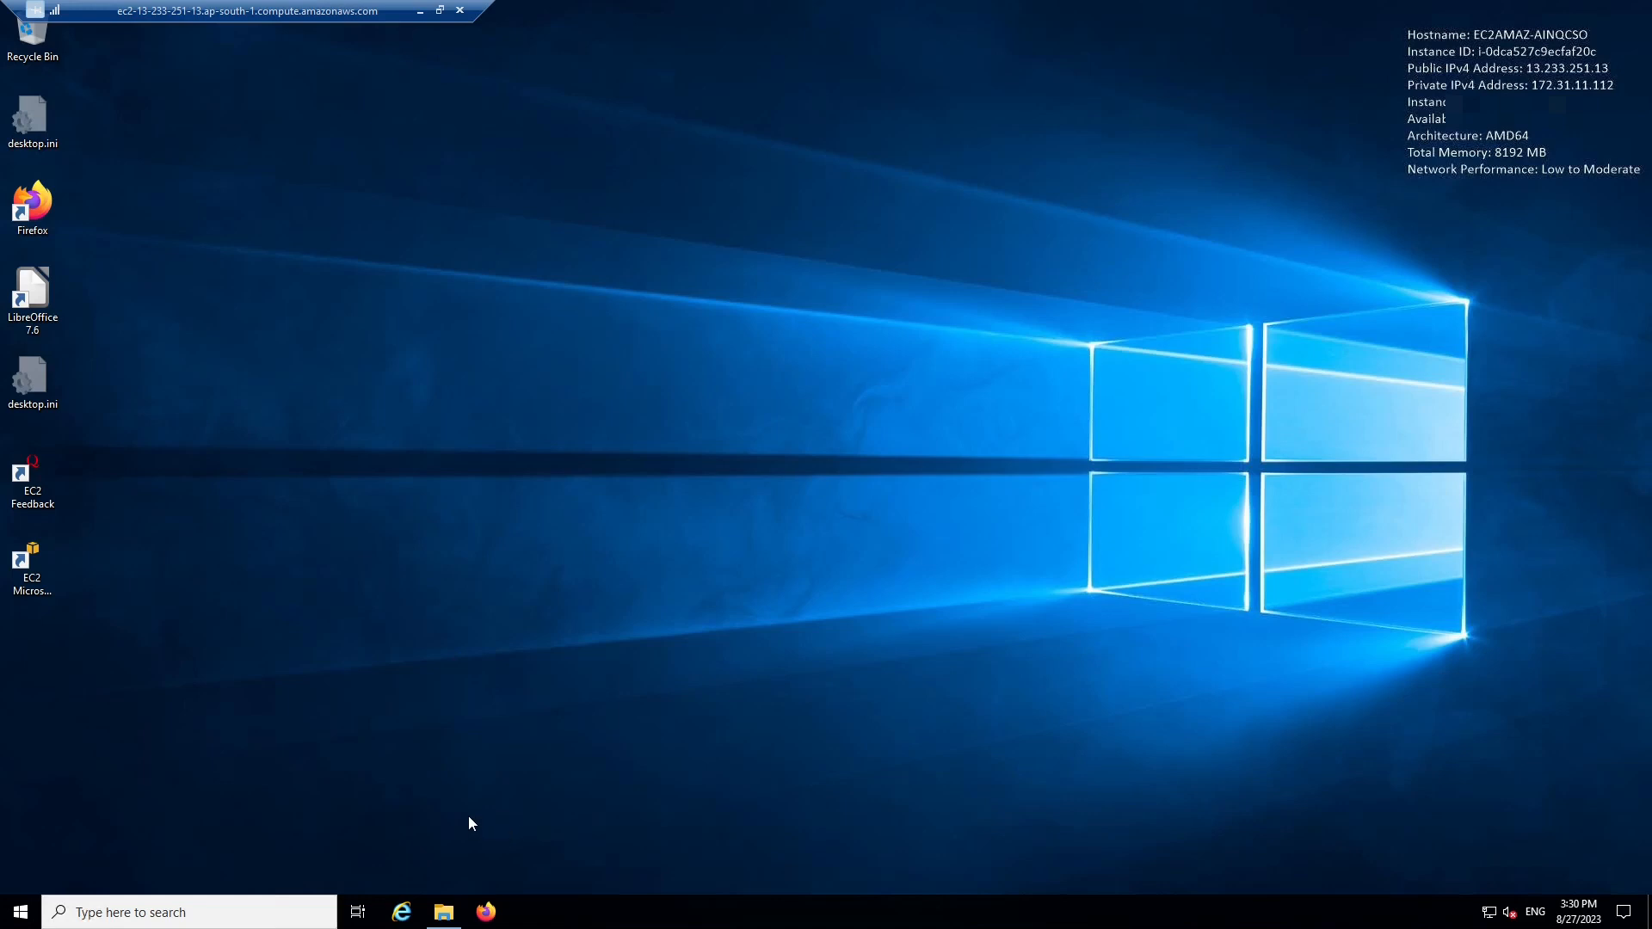
# Open the Start menu to look over the applications installed on the upgraded server
pyautogui.click(20, 913)
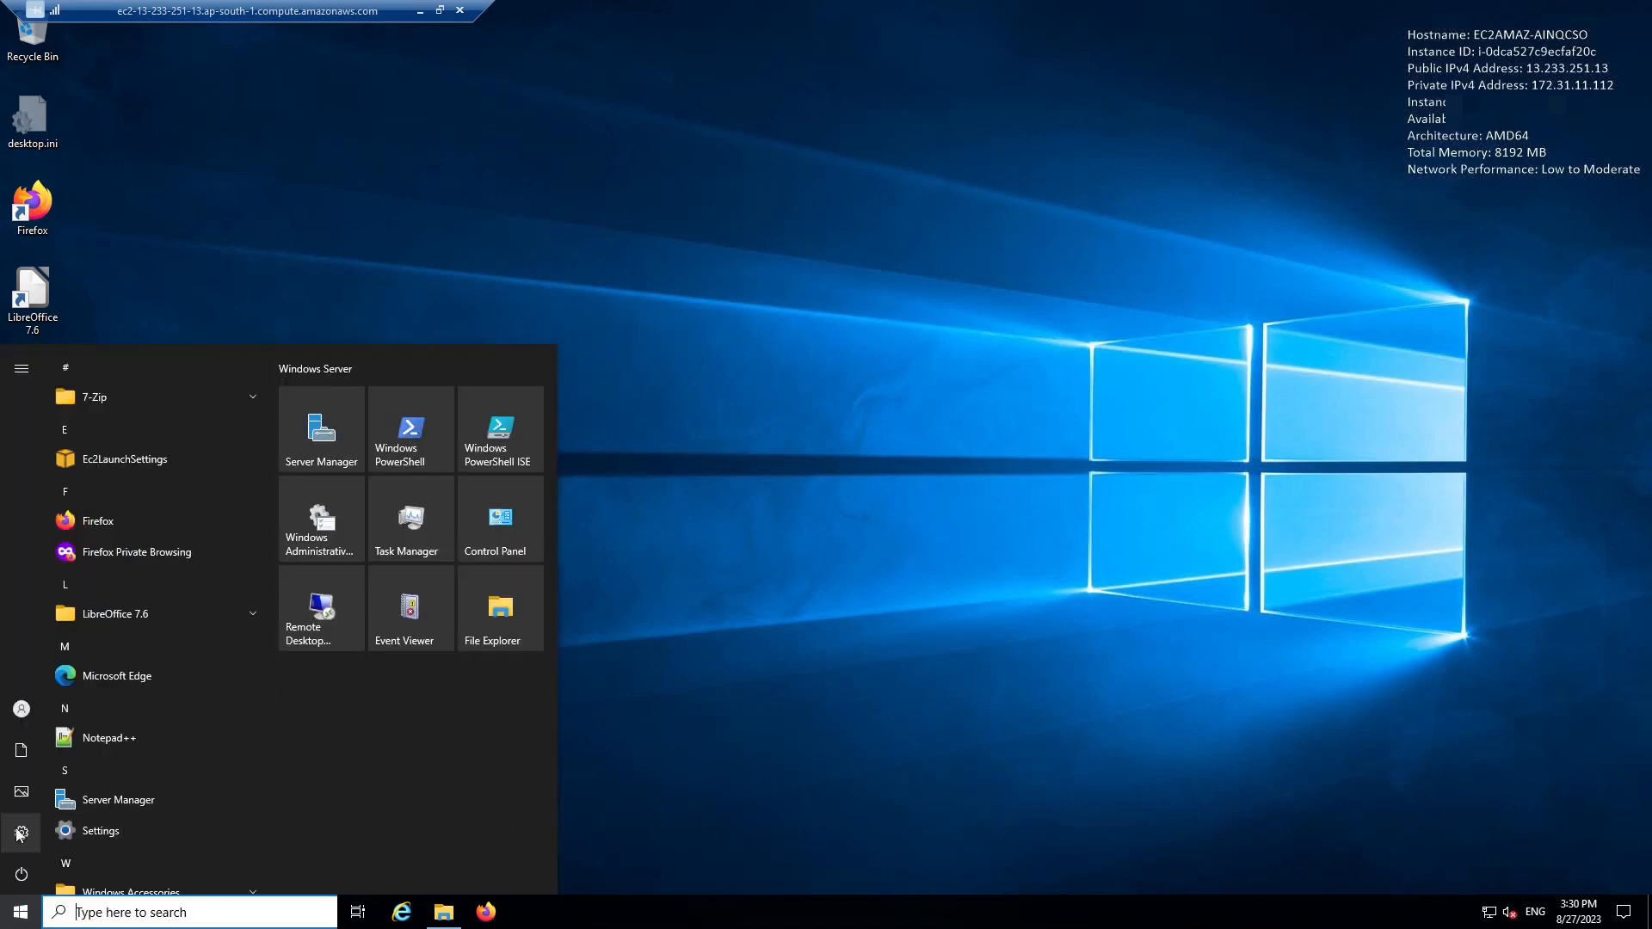
pyautogui.moveTo(17, 834)
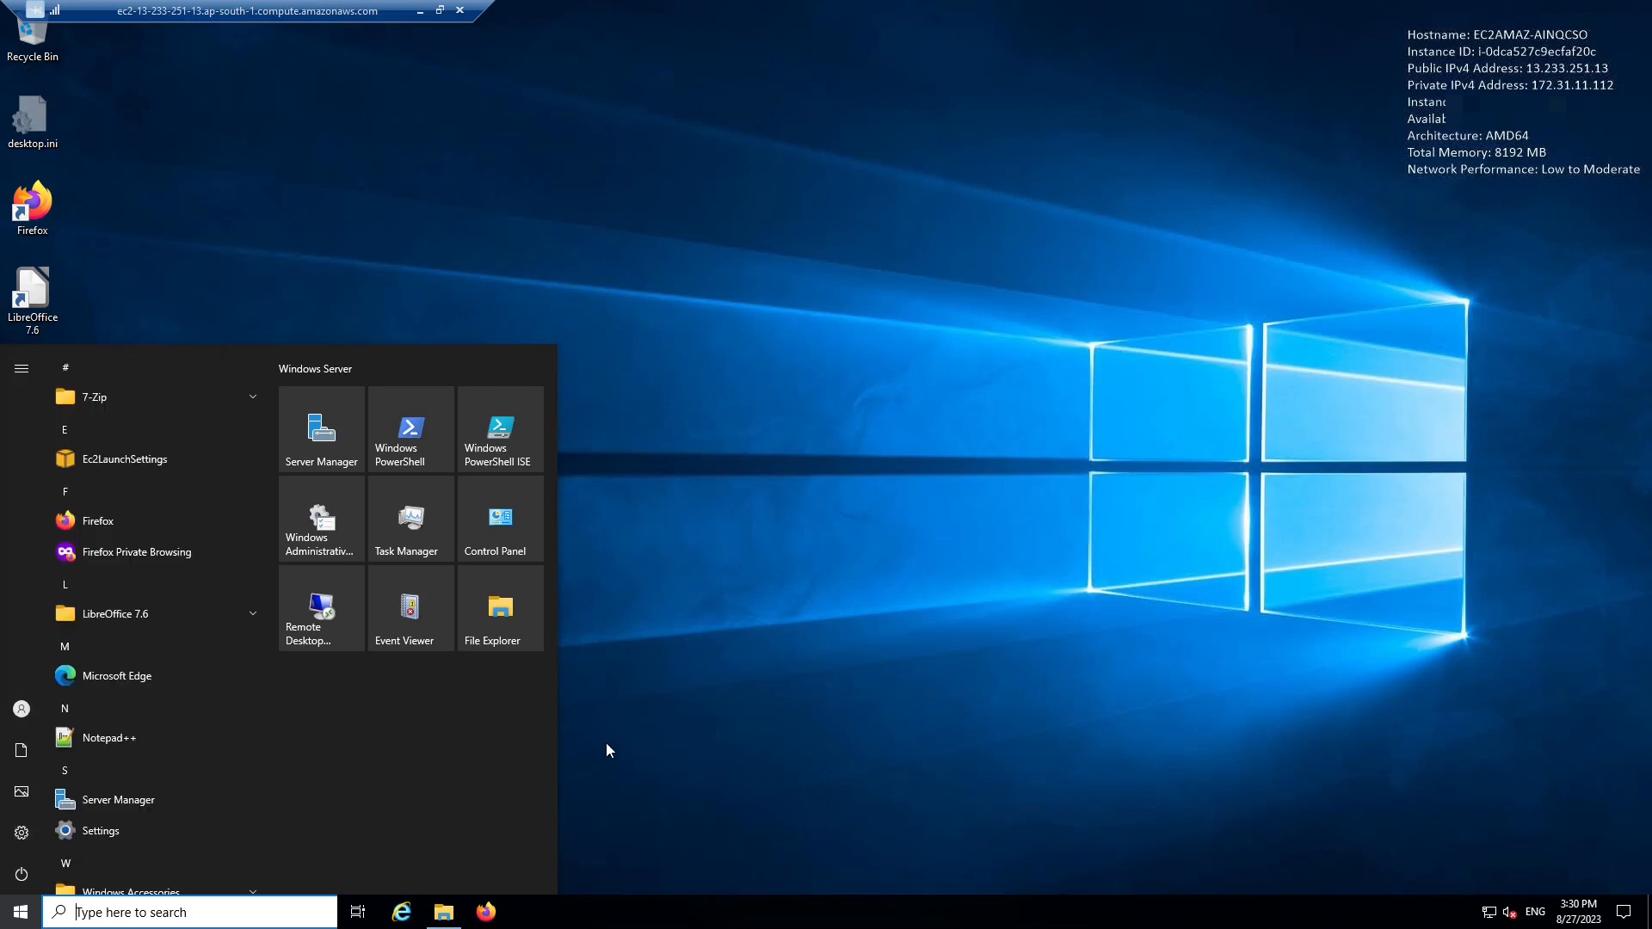